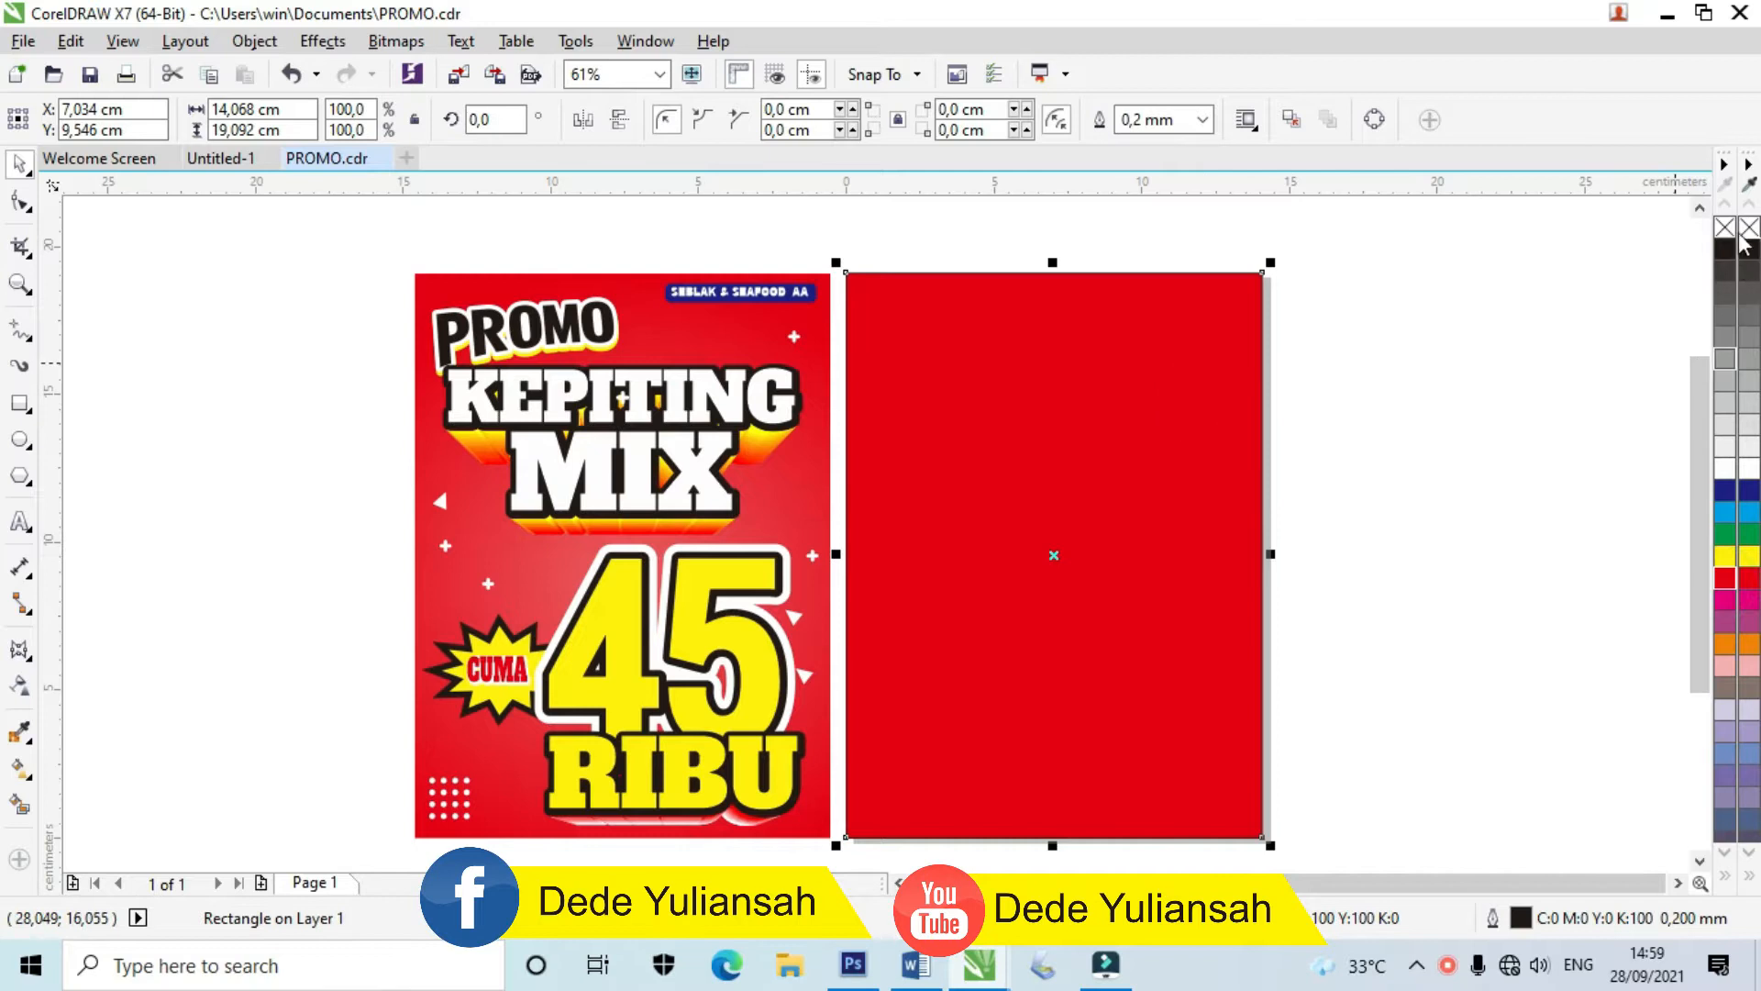
Step: Remove the red rectangle's outline and zoom in on the pages
{"action": "right_click", "coordinate": [1749, 229]}
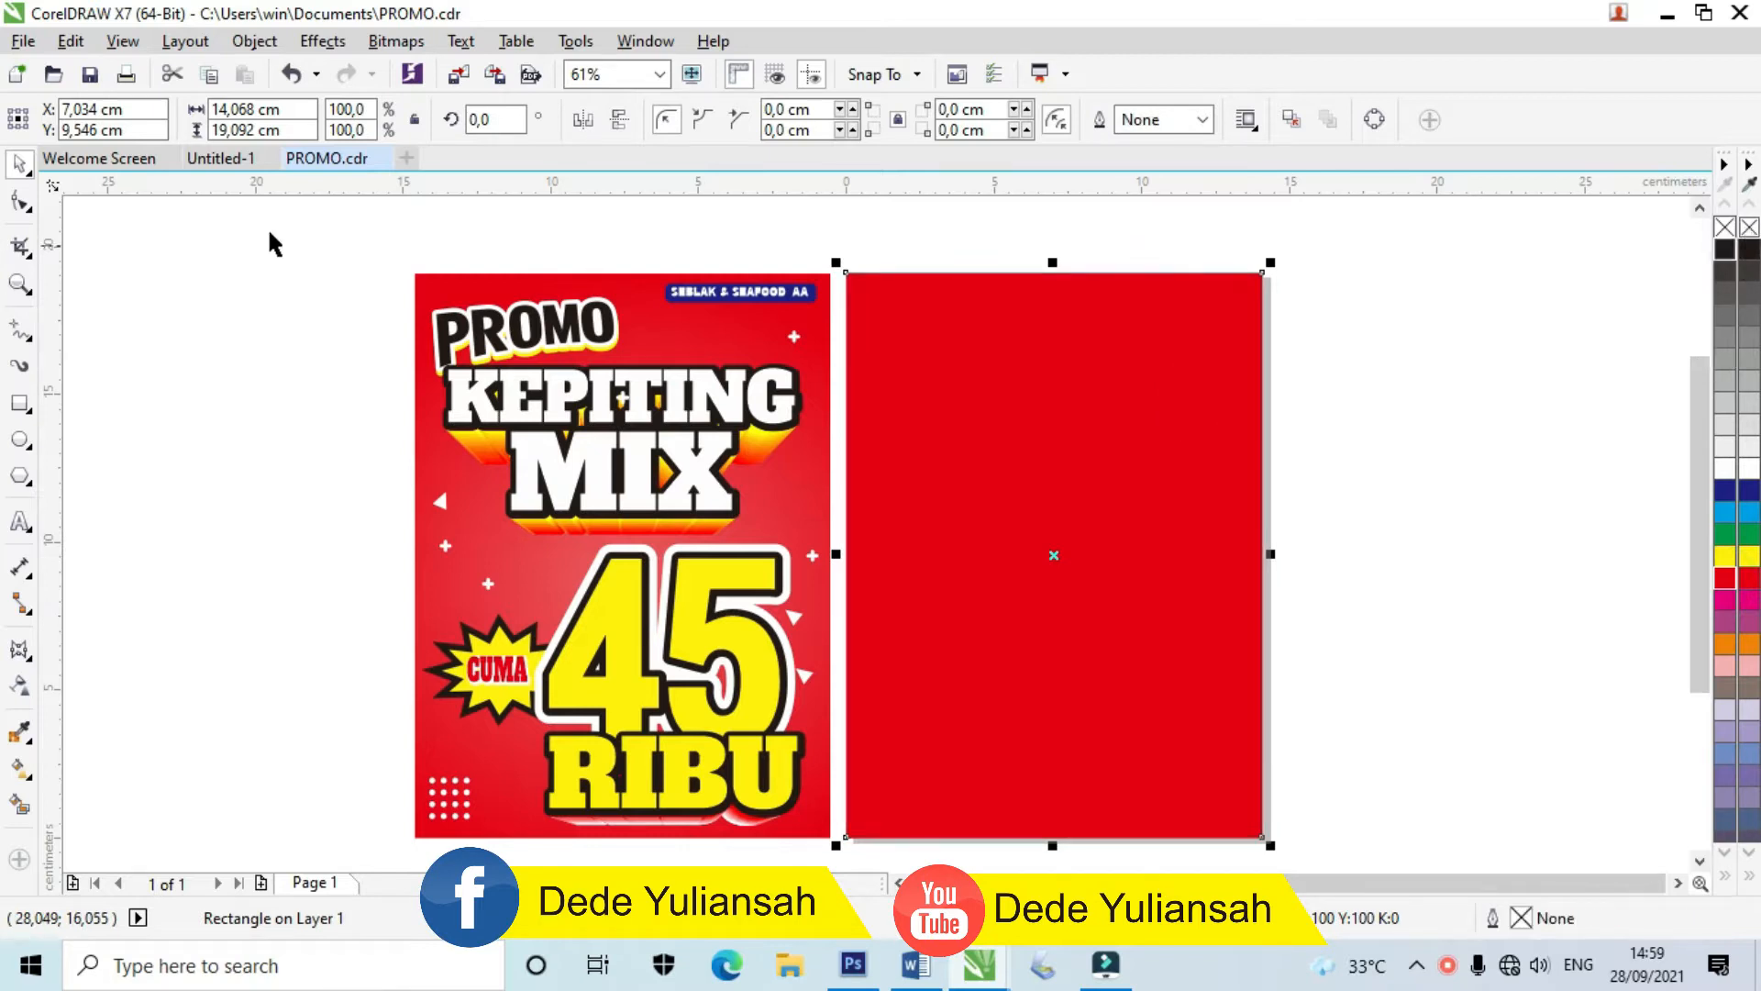
{"action": "left_click", "coordinate": [20, 285]}
{"action": "left_click_drag", "start_coordinate": [390, 252], "coordinate": [1285, 797]}
Step: Lock the red background rectangle in place
{"action": "left_click", "coordinate": [20, 163]}
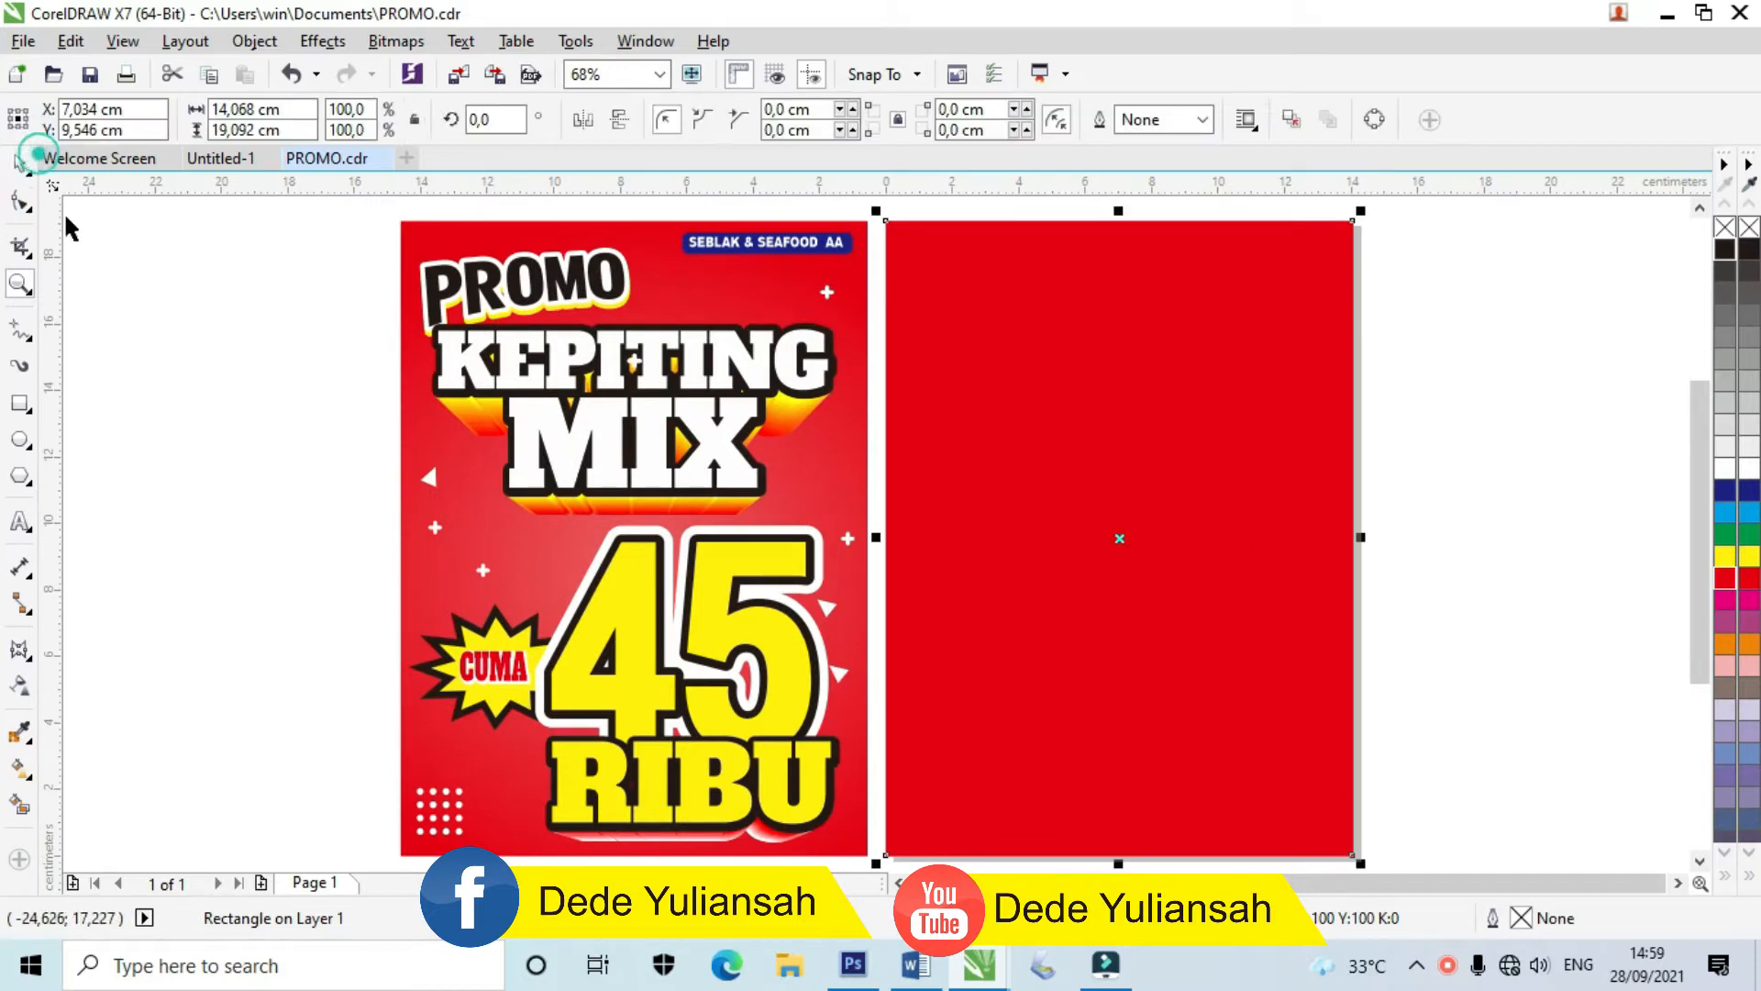
{"action": "left_click", "coordinate": [126, 321]}
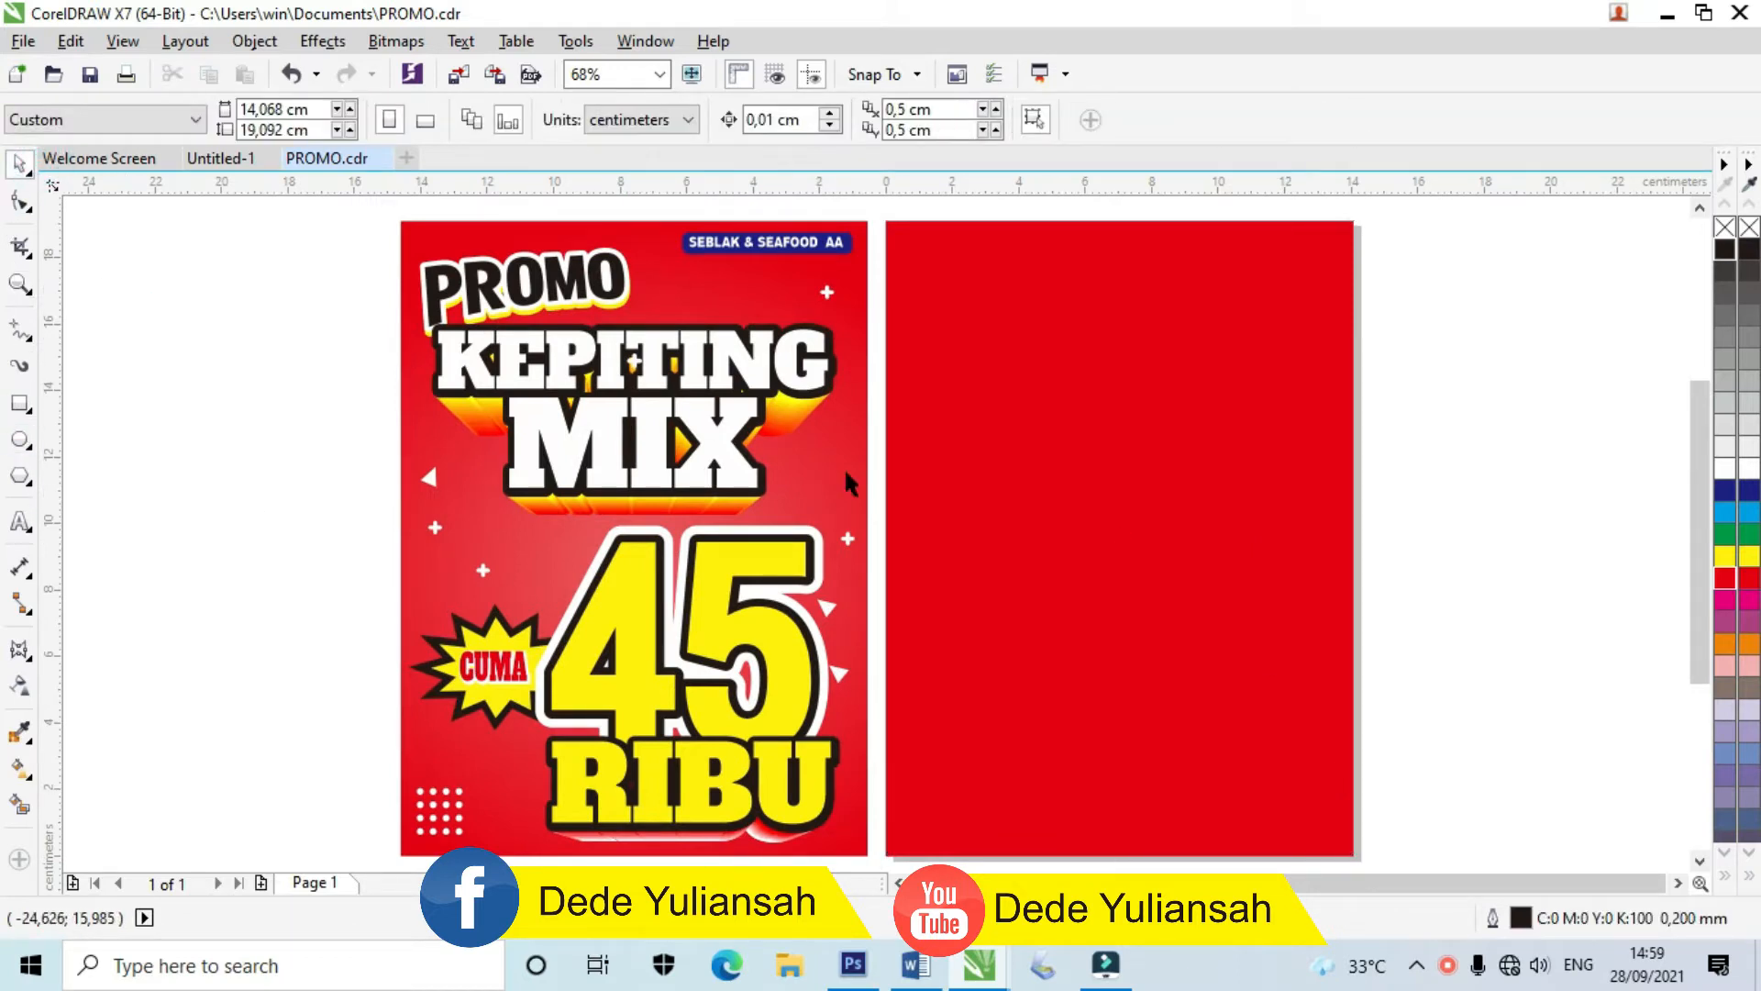
{"action": "right_click", "coordinate": [1053, 424]}
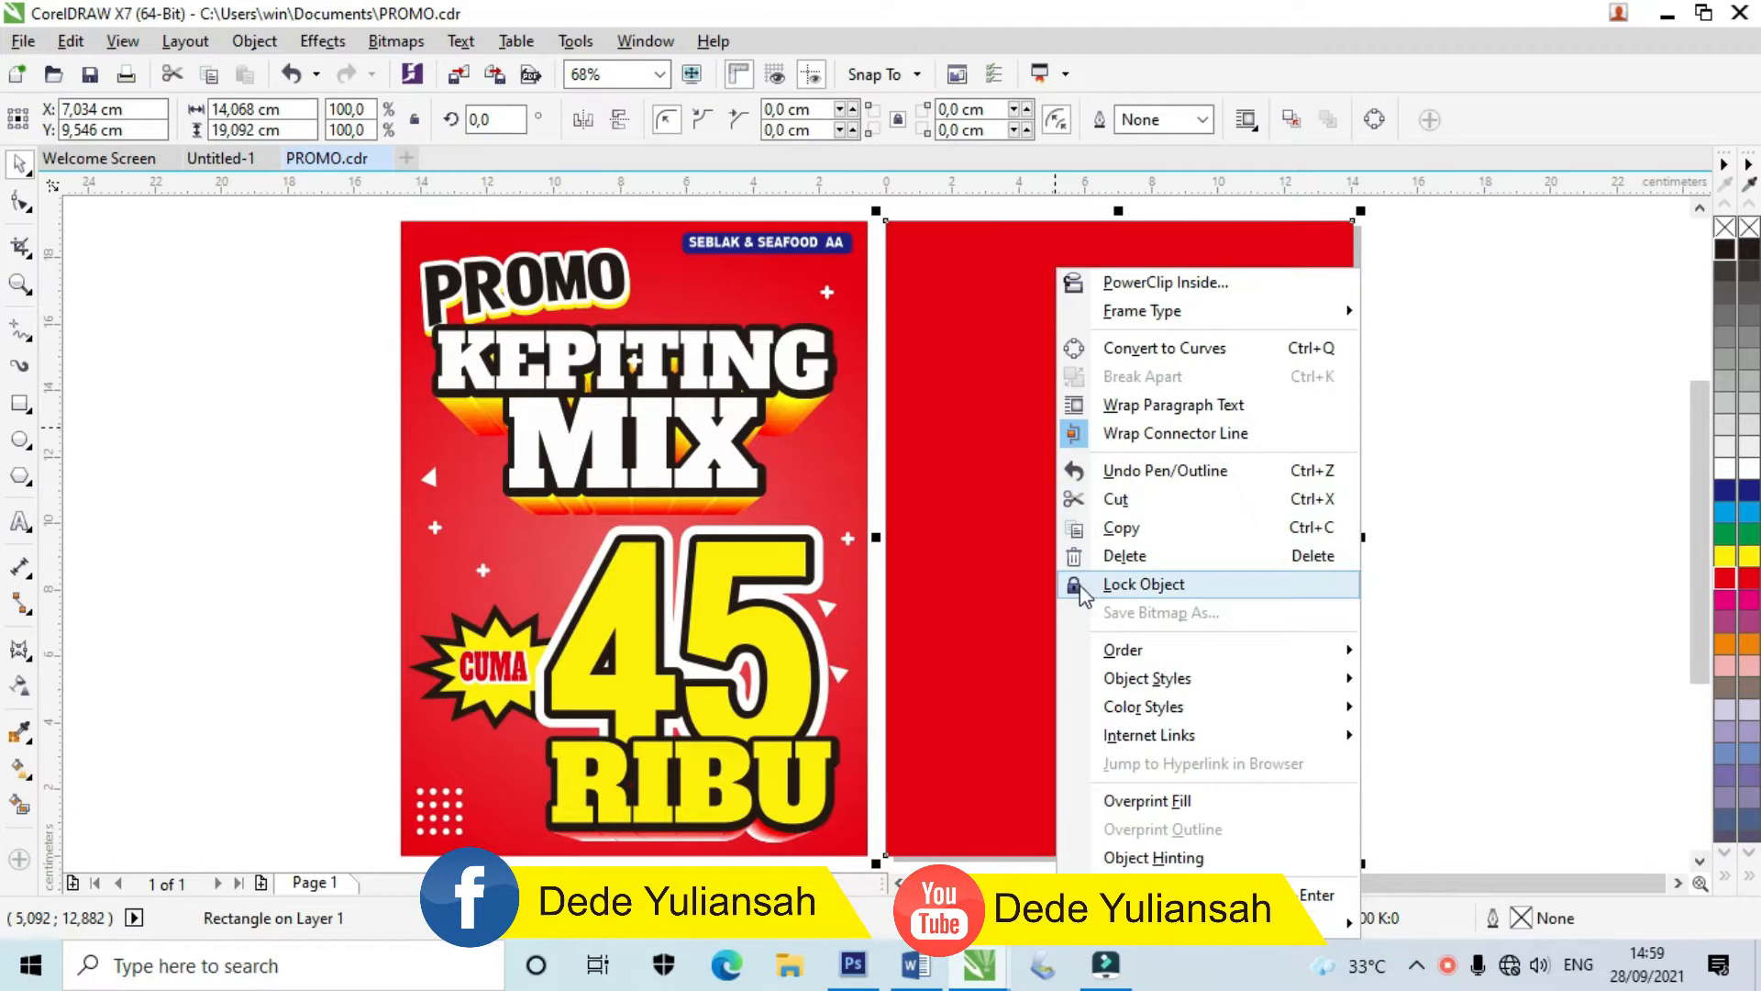
{"action": "left_click", "coordinate": [1083, 589]}
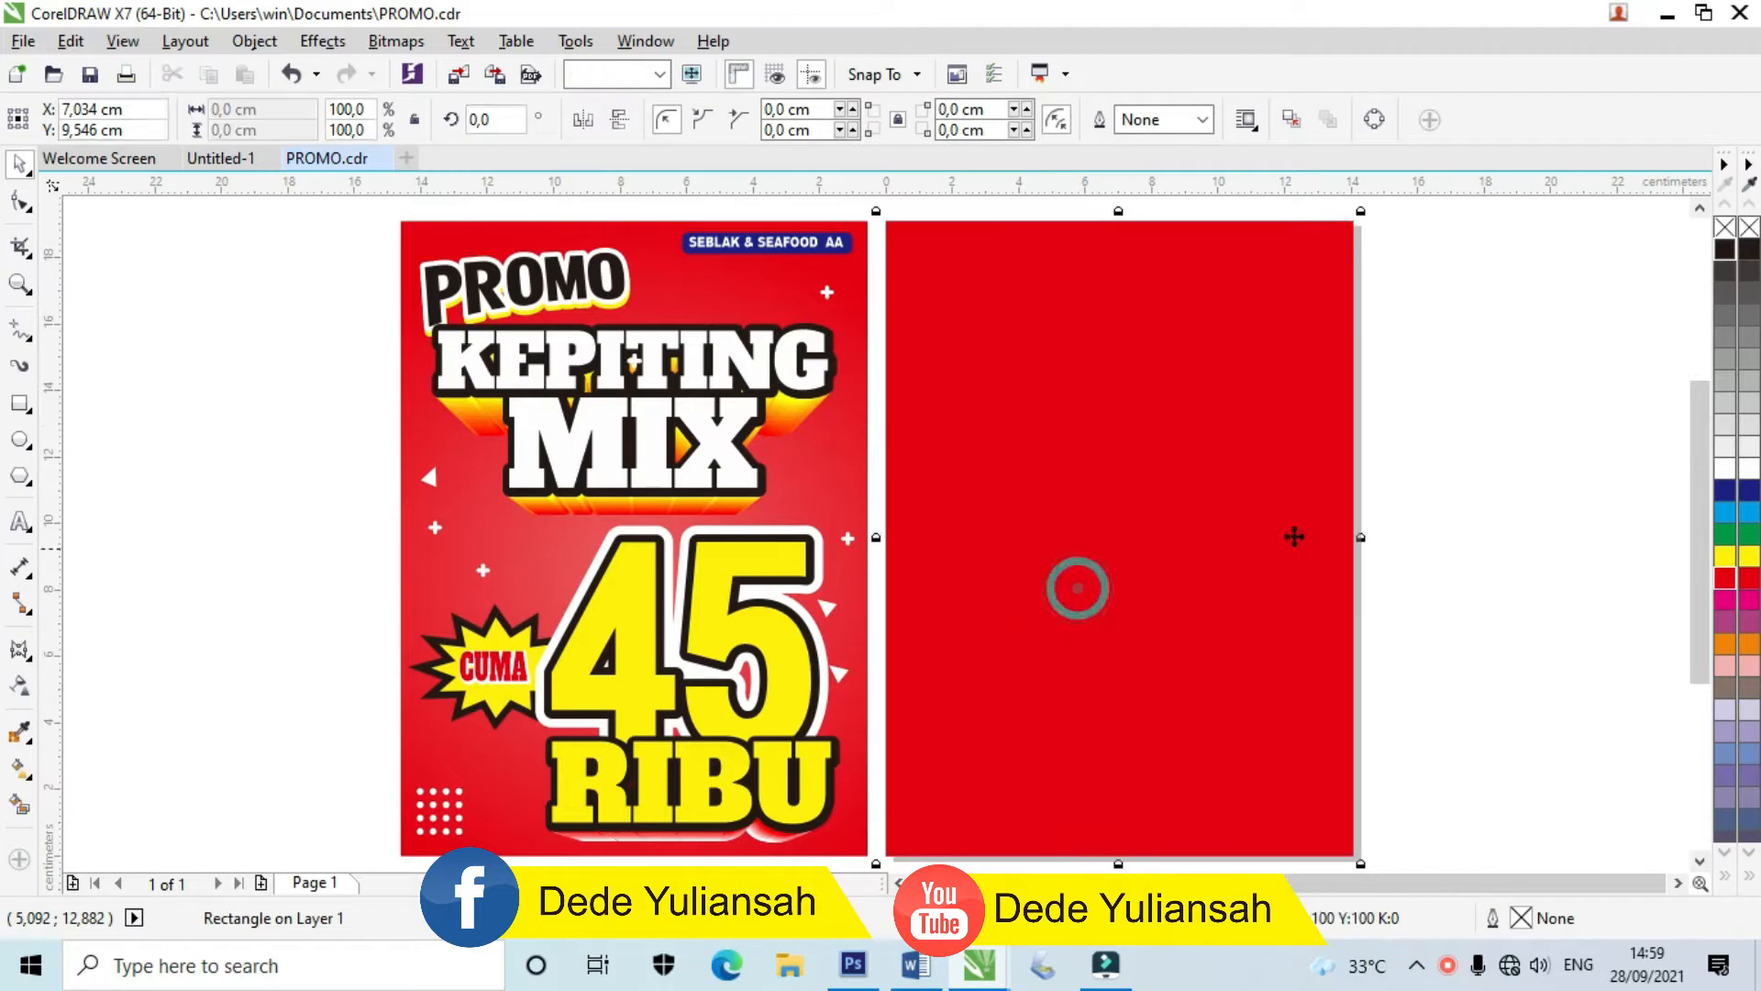
{"action": "left_click", "coordinate": [21, 523]}
Step: Type PROMO in DFGothic-EB, enlarge it to about 7 cm wide, and tighten its spacing
{"action": "left_click", "coordinate": [944, 362]}
{"action": "scroll", "coordinate": [969, 350], "scroll_direction": "up", "scroll_amount": 3}
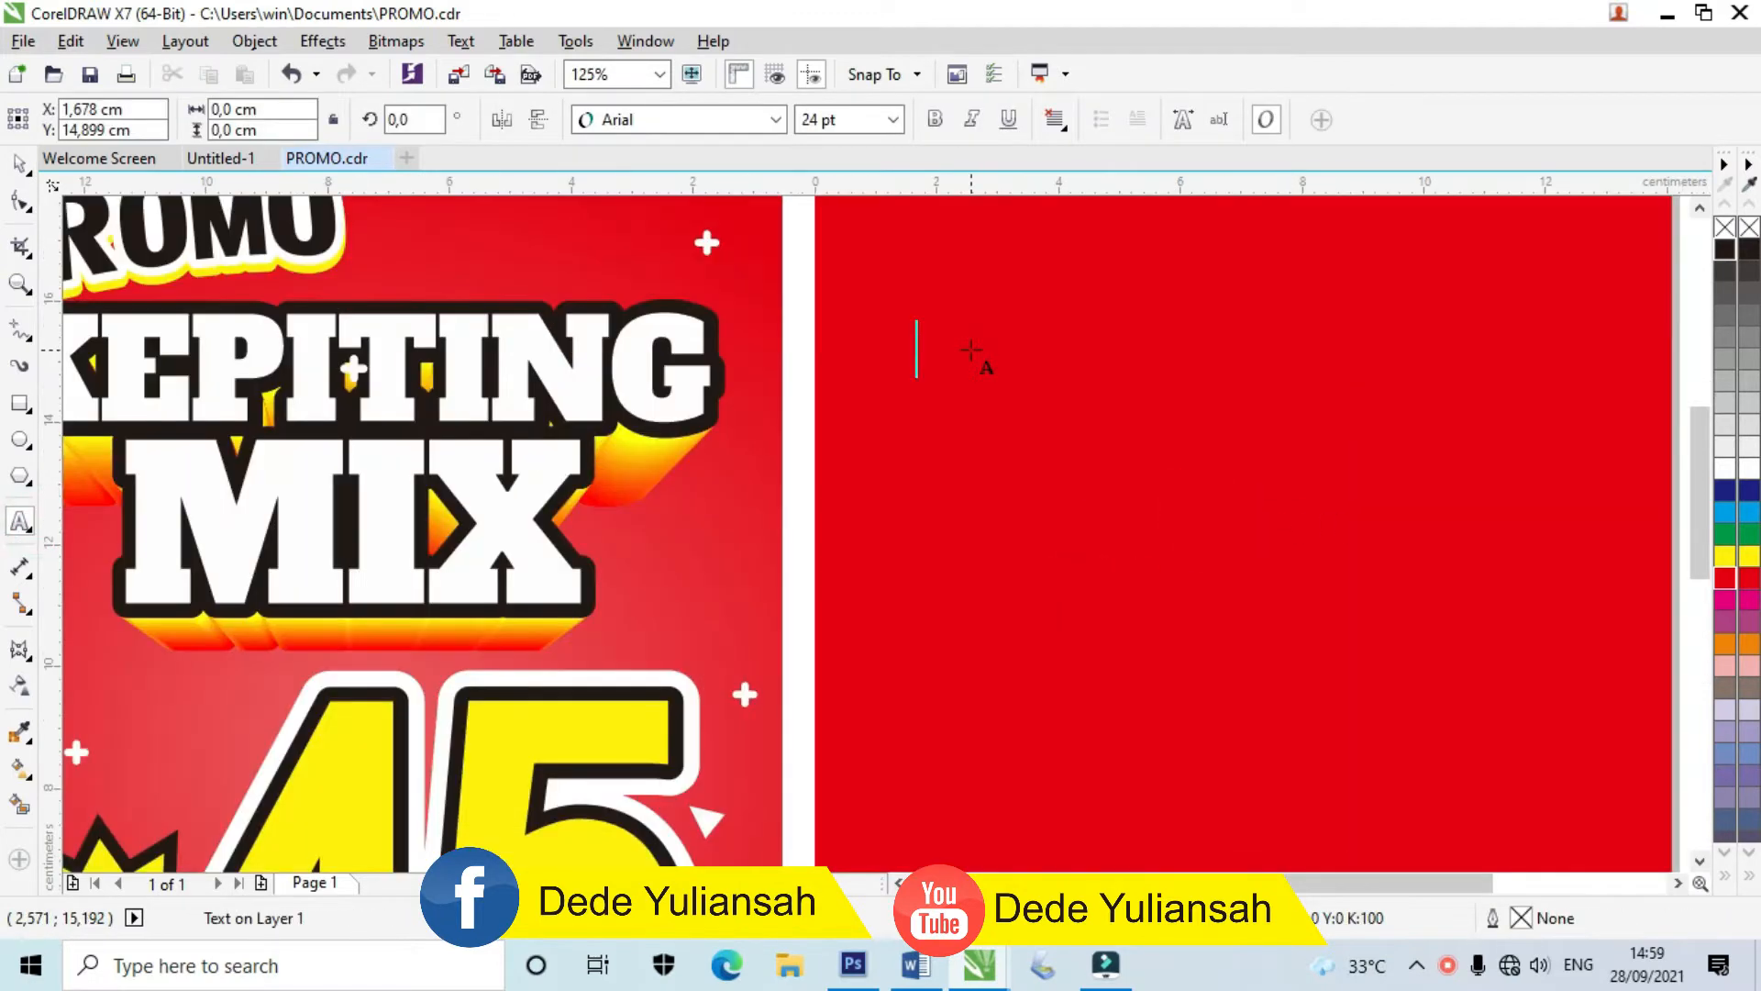
{"action": "type", "text": "PROMO"}
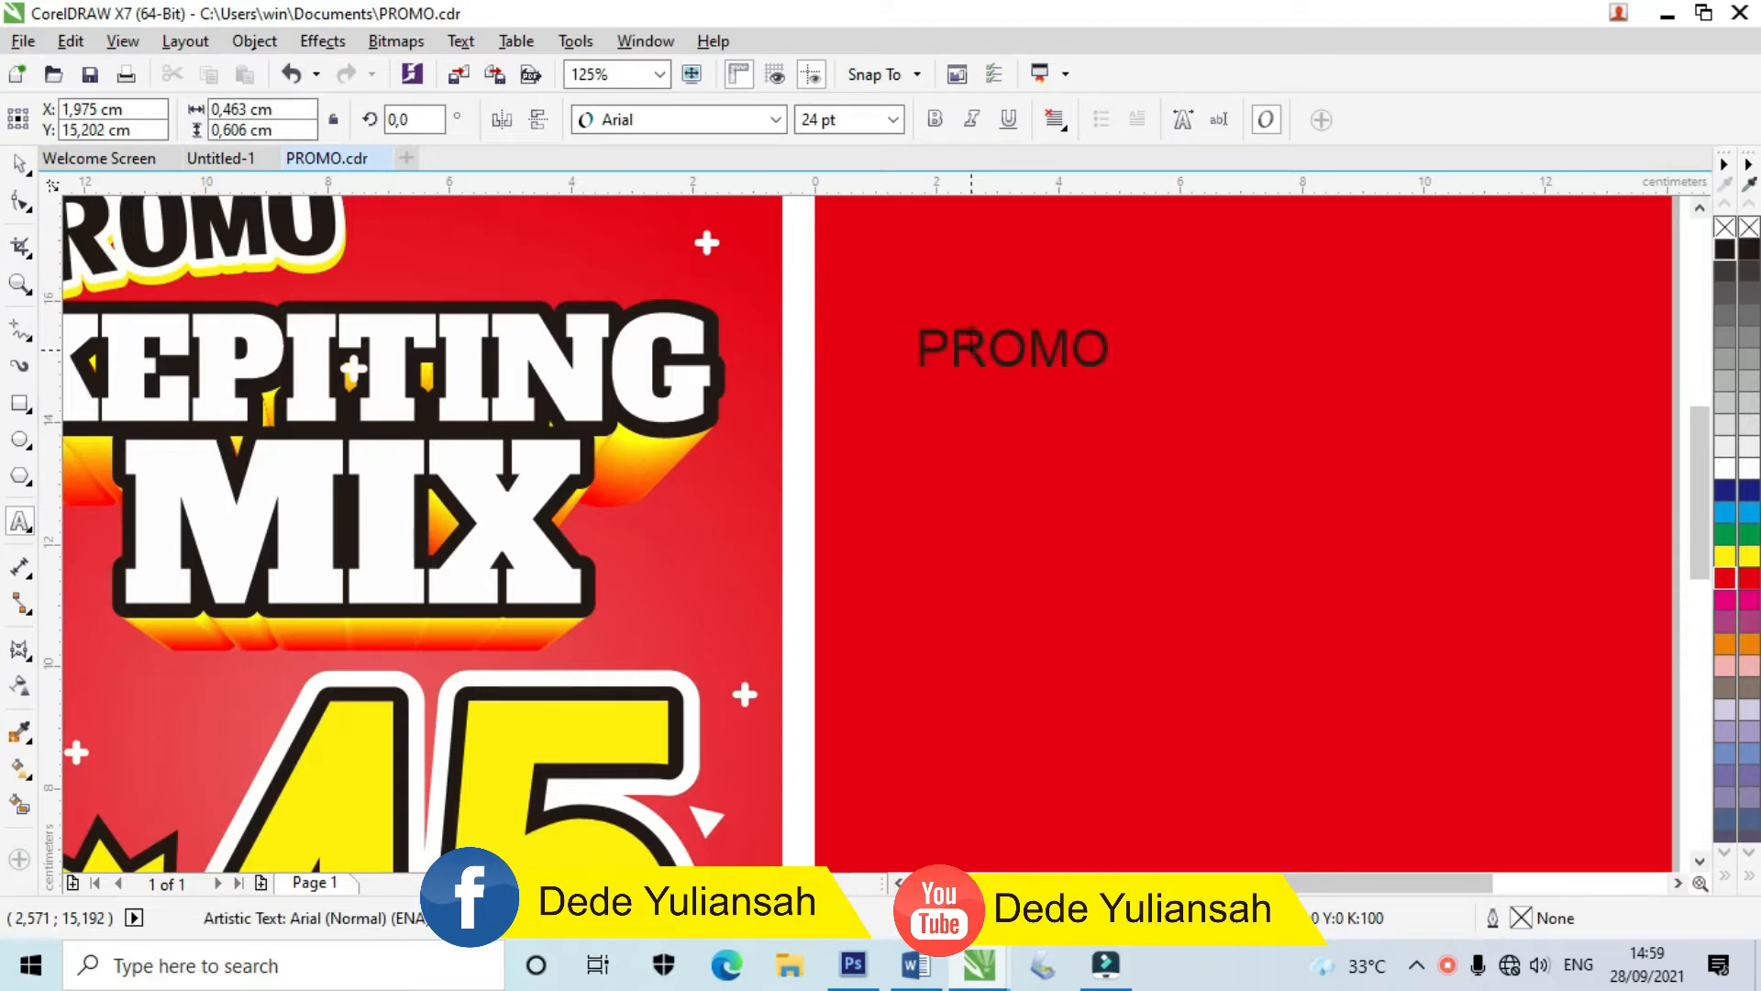
{"action": "key", "text": "ctrl+space"}
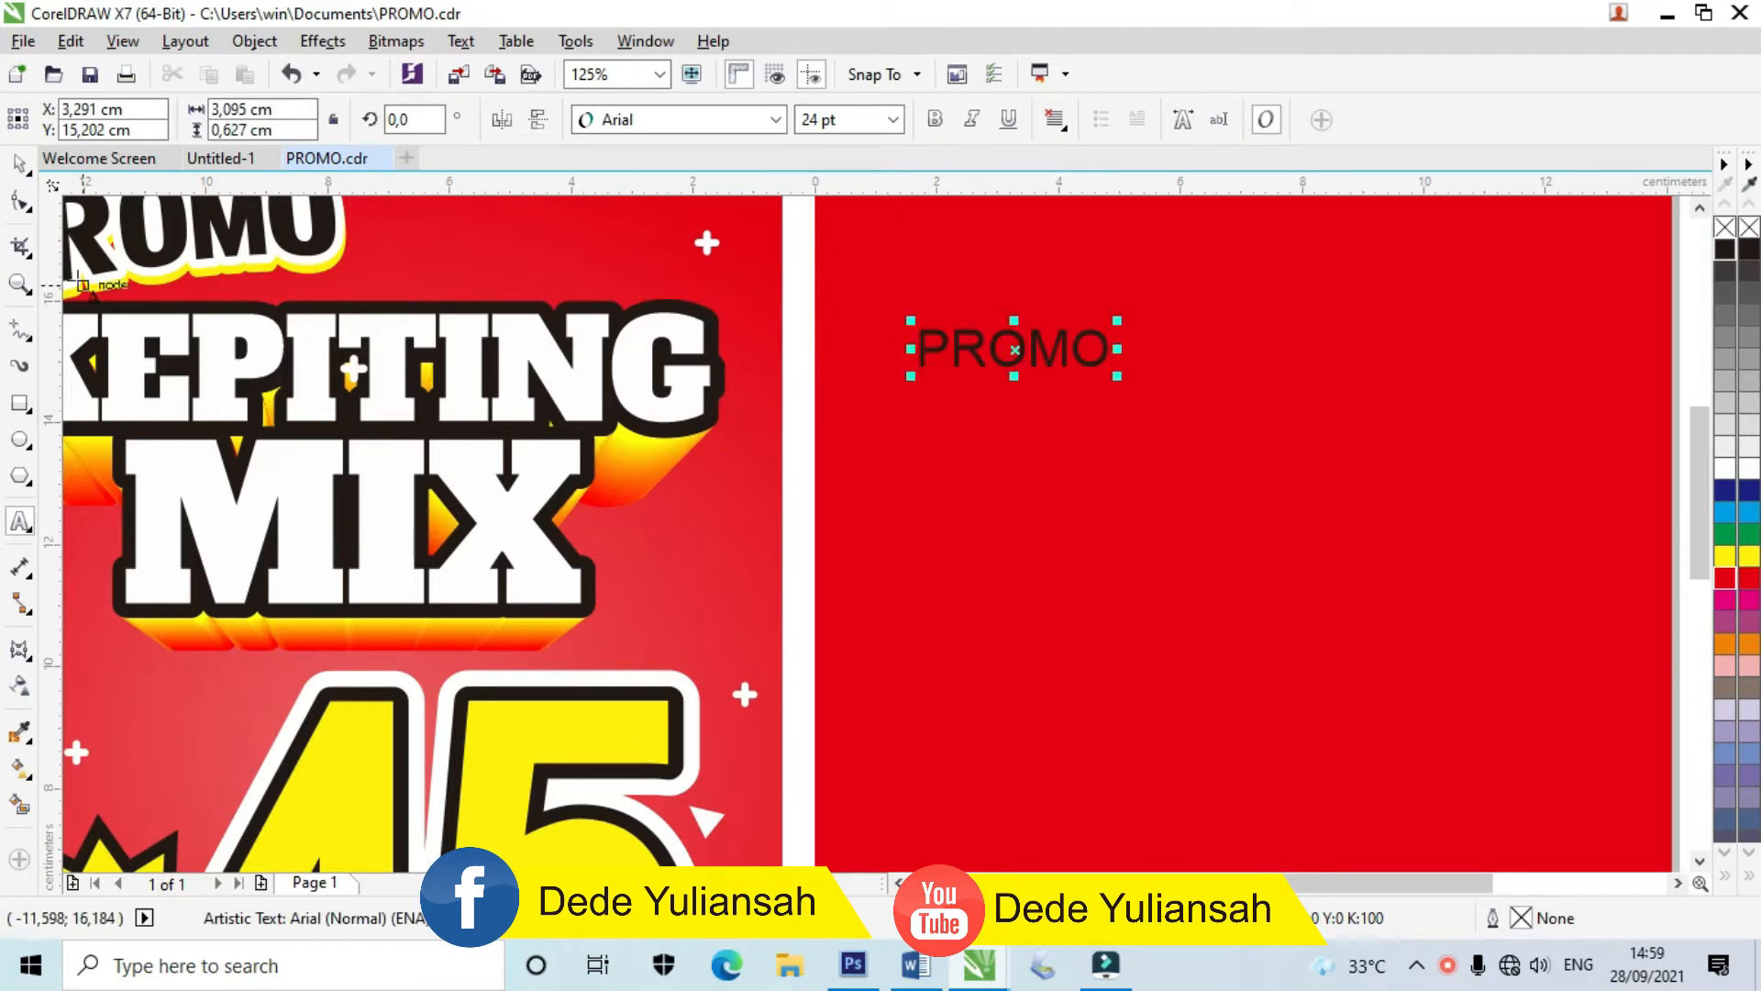
{"action": "left_click", "coordinate": [683, 117]}
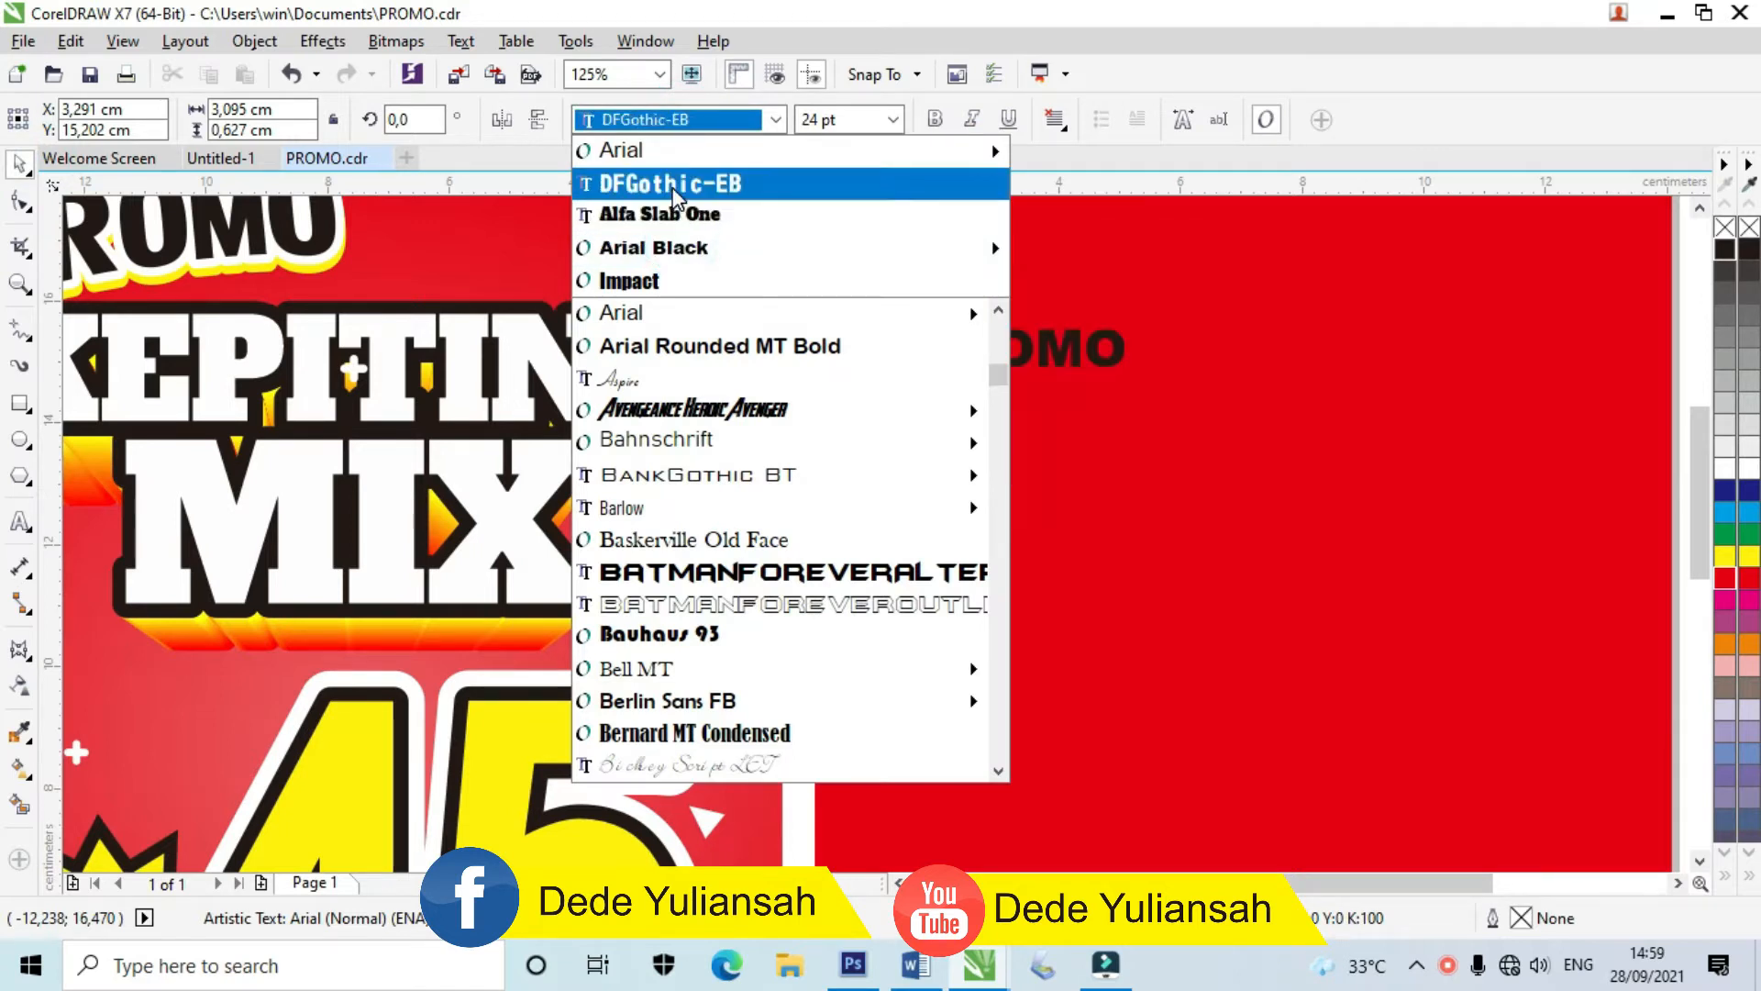
{"action": "left_click", "coordinate": [679, 187]}
{"action": "left_click_drag", "start_coordinate": [1052, 377], "coordinate": [1314, 469]}
{"action": "left_click", "coordinate": [20, 200]}
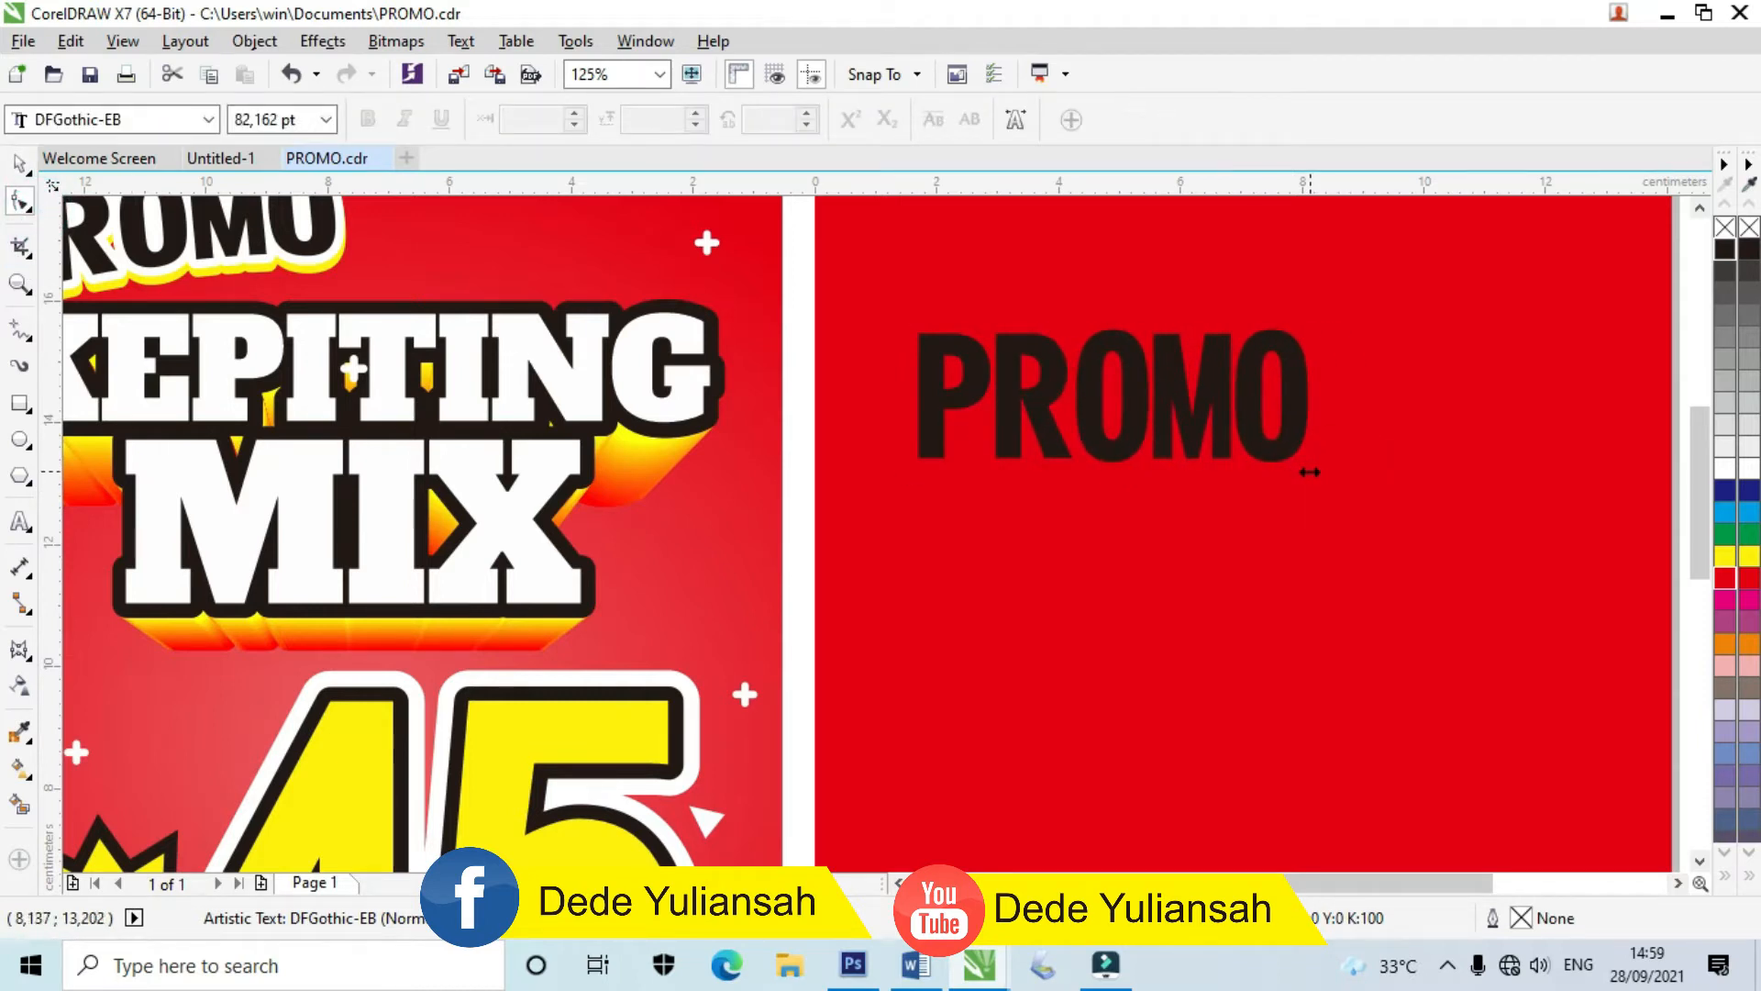
{"action": "scroll", "coordinate": [1280, 464], "scroll_direction": "up", "scroll_amount": 2}
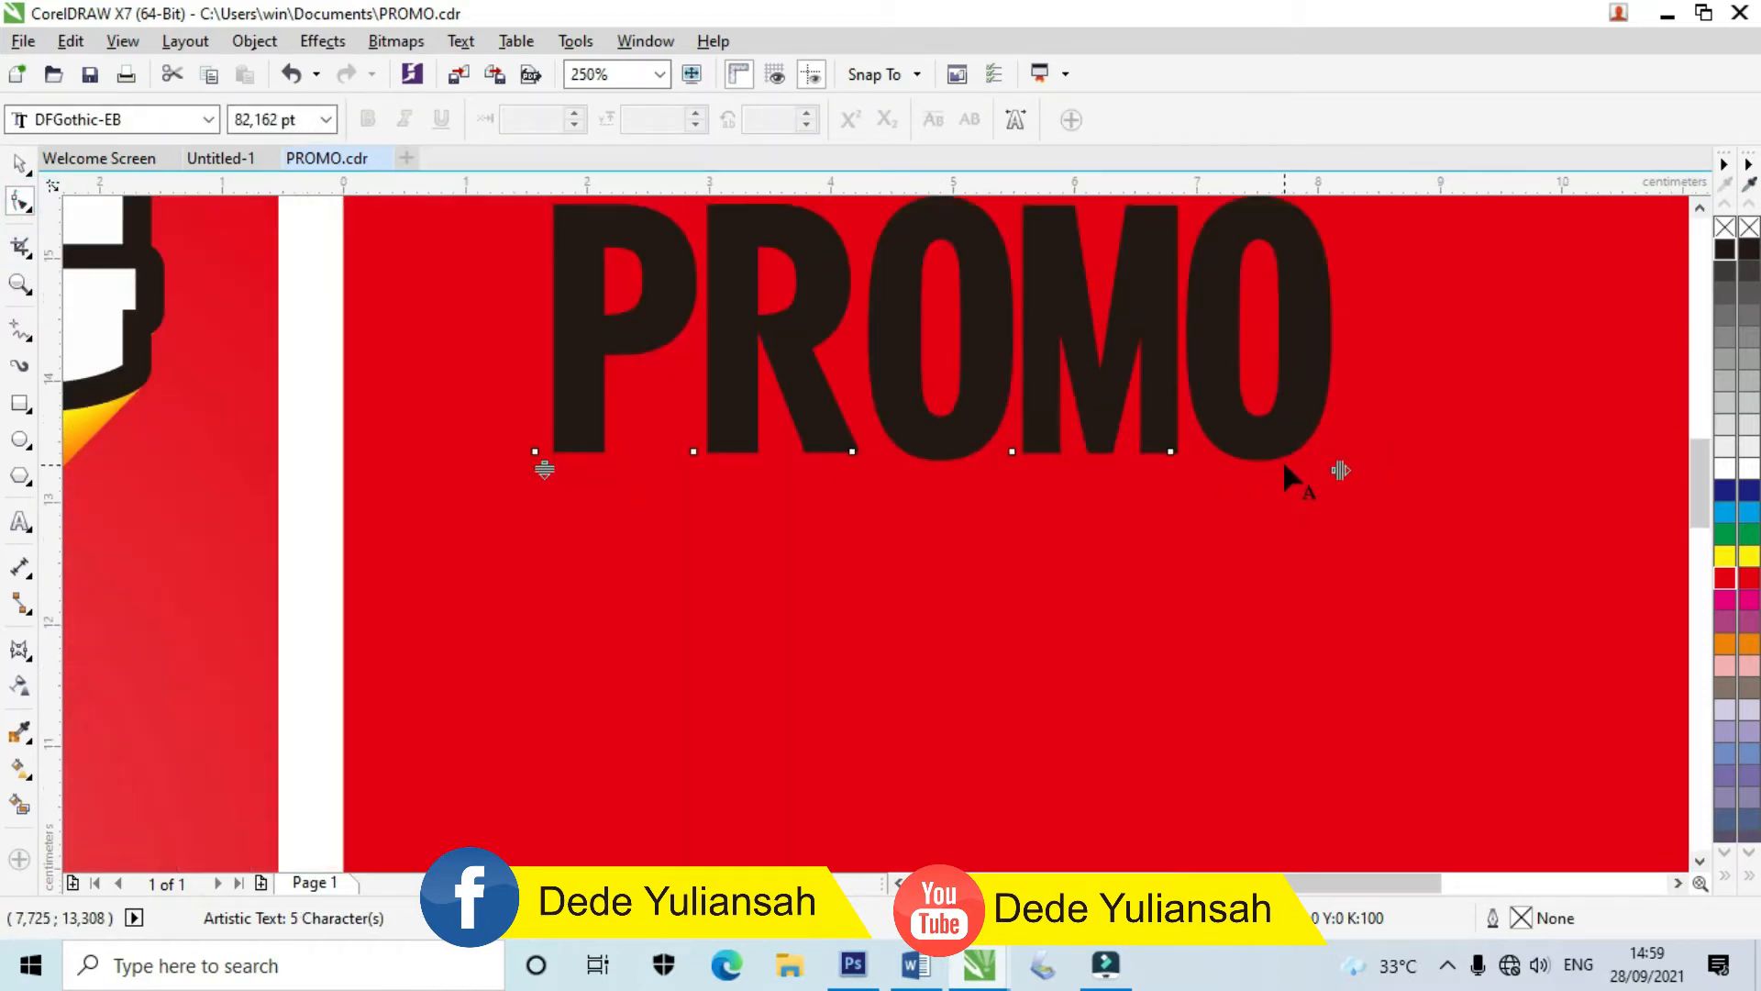
{"action": "left_click", "coordinate": [18, 164]}
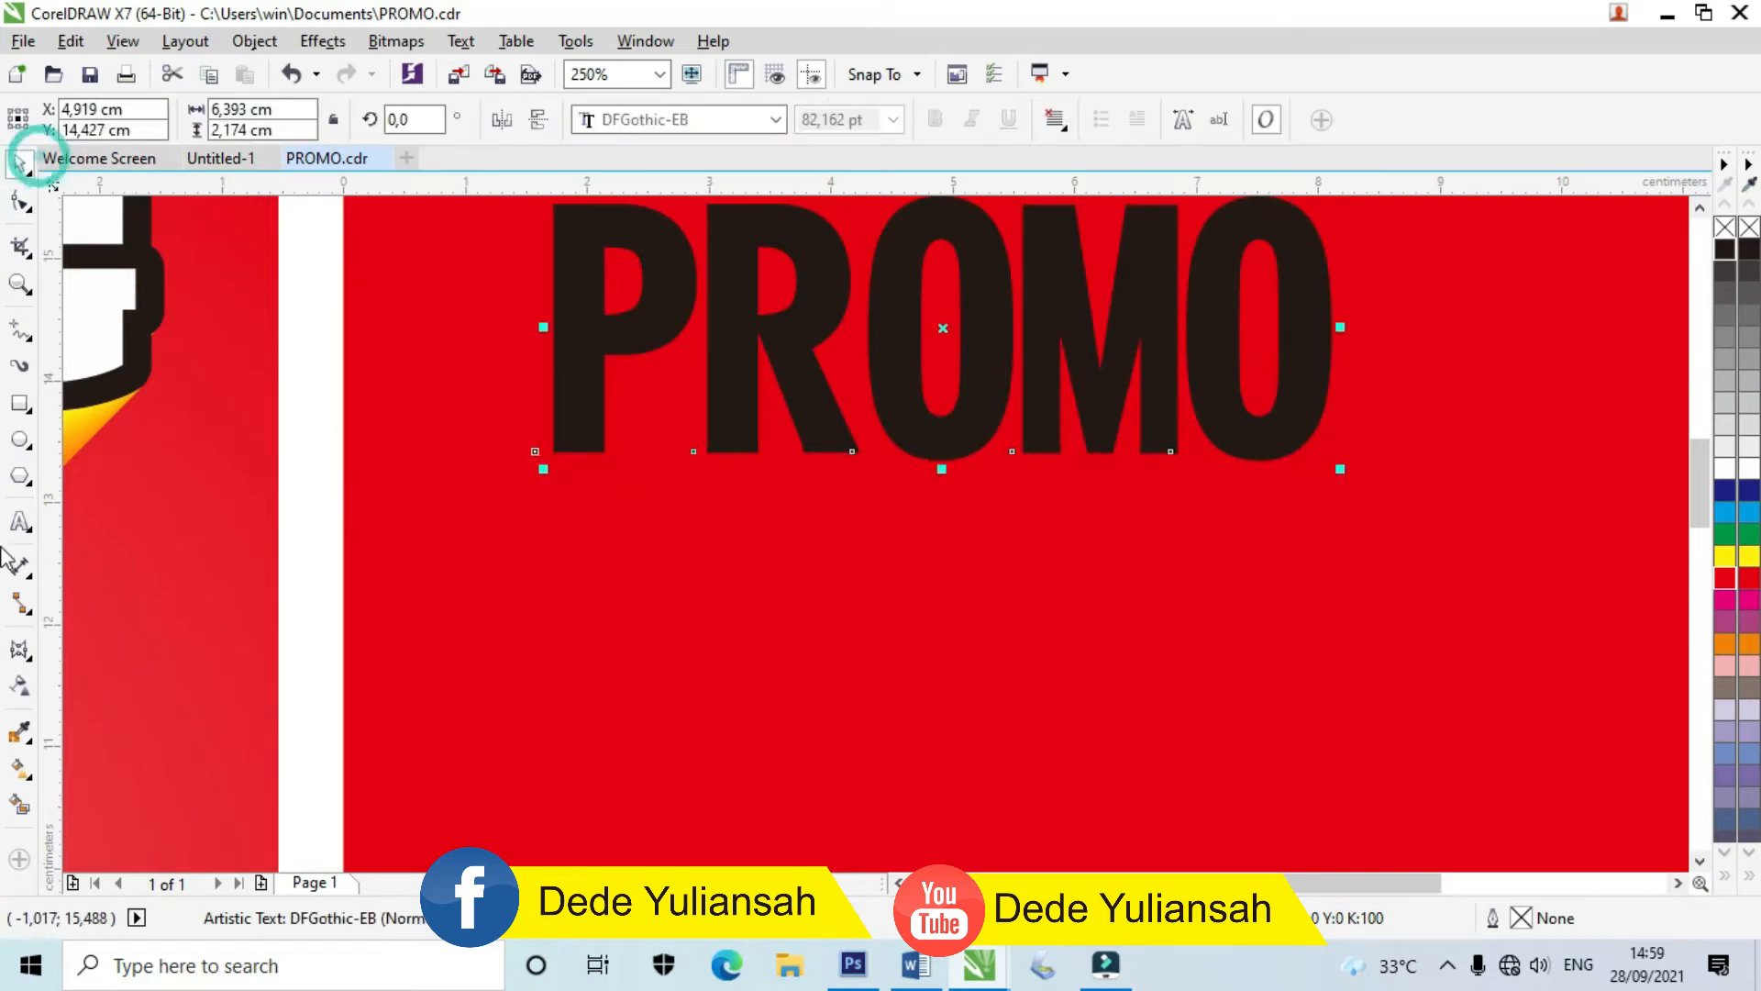
Step: Curve PROMO's bottom edge upward with an envelope
{"action": "left_click", "coordinate": [20, 652]}
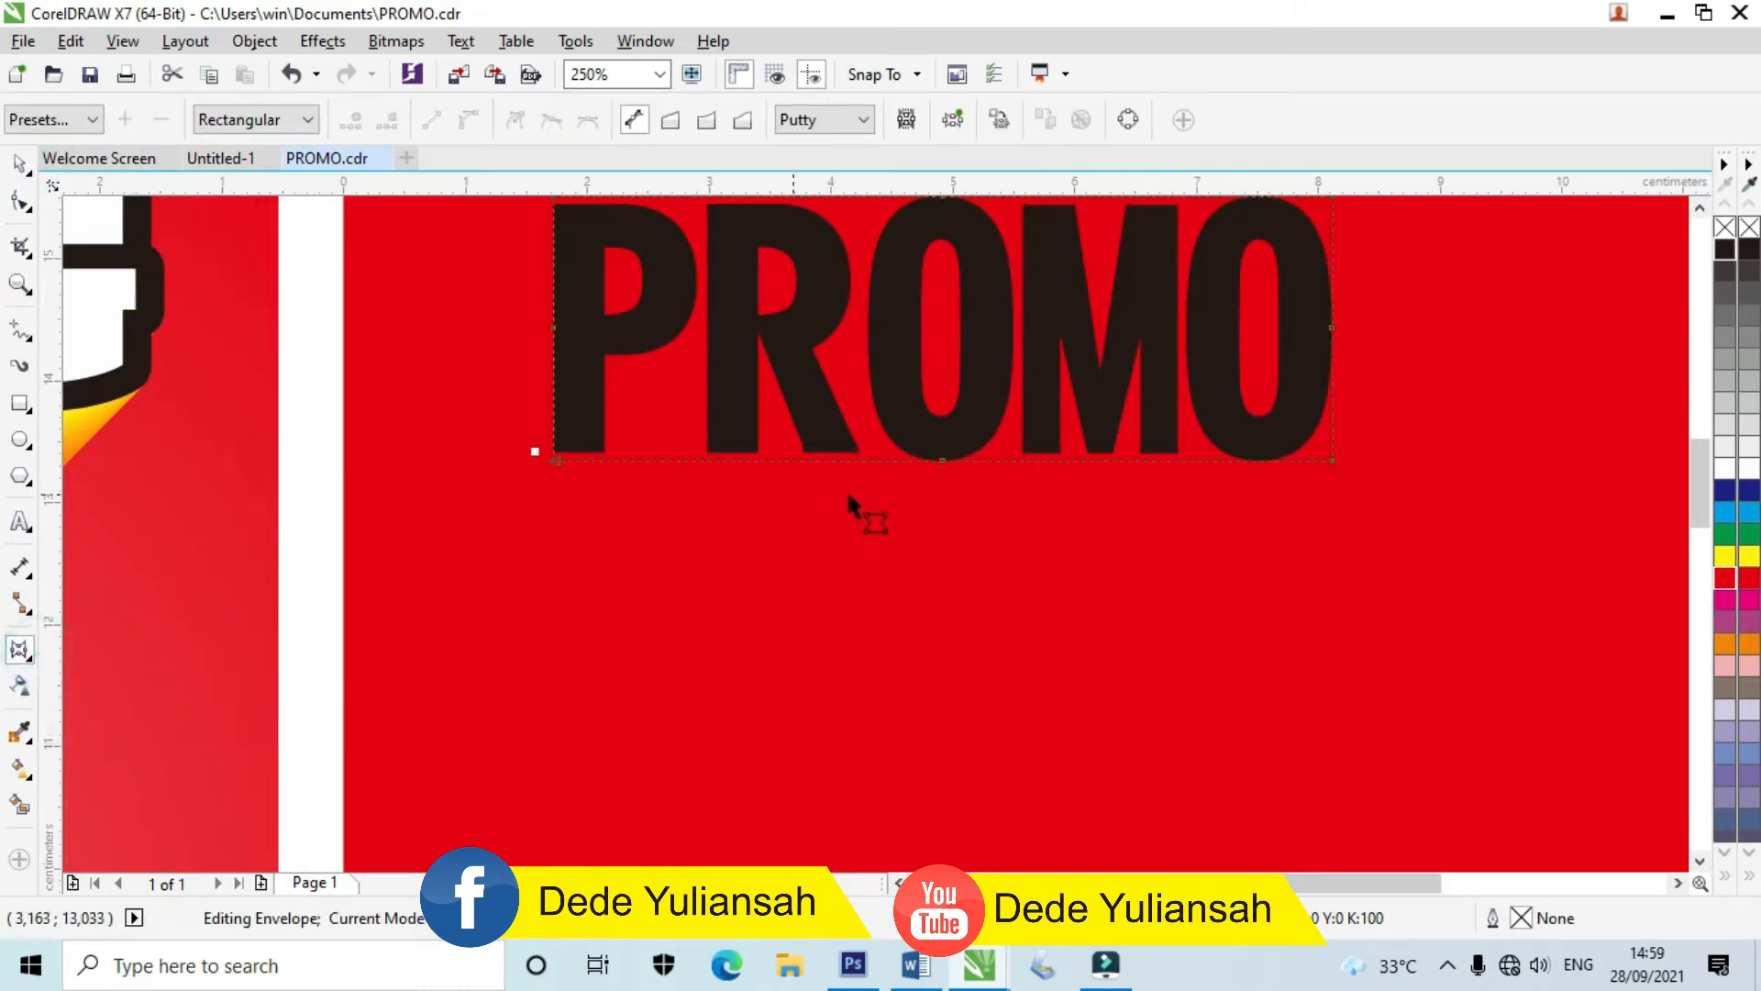
{"action": "left_click_drag", "start_coordinate": [939, 461], "coordinate": [939, 395]}
{"action": "left_click_drag", "start_coordinate": [680, 461], "coordinate": [674, 417]}
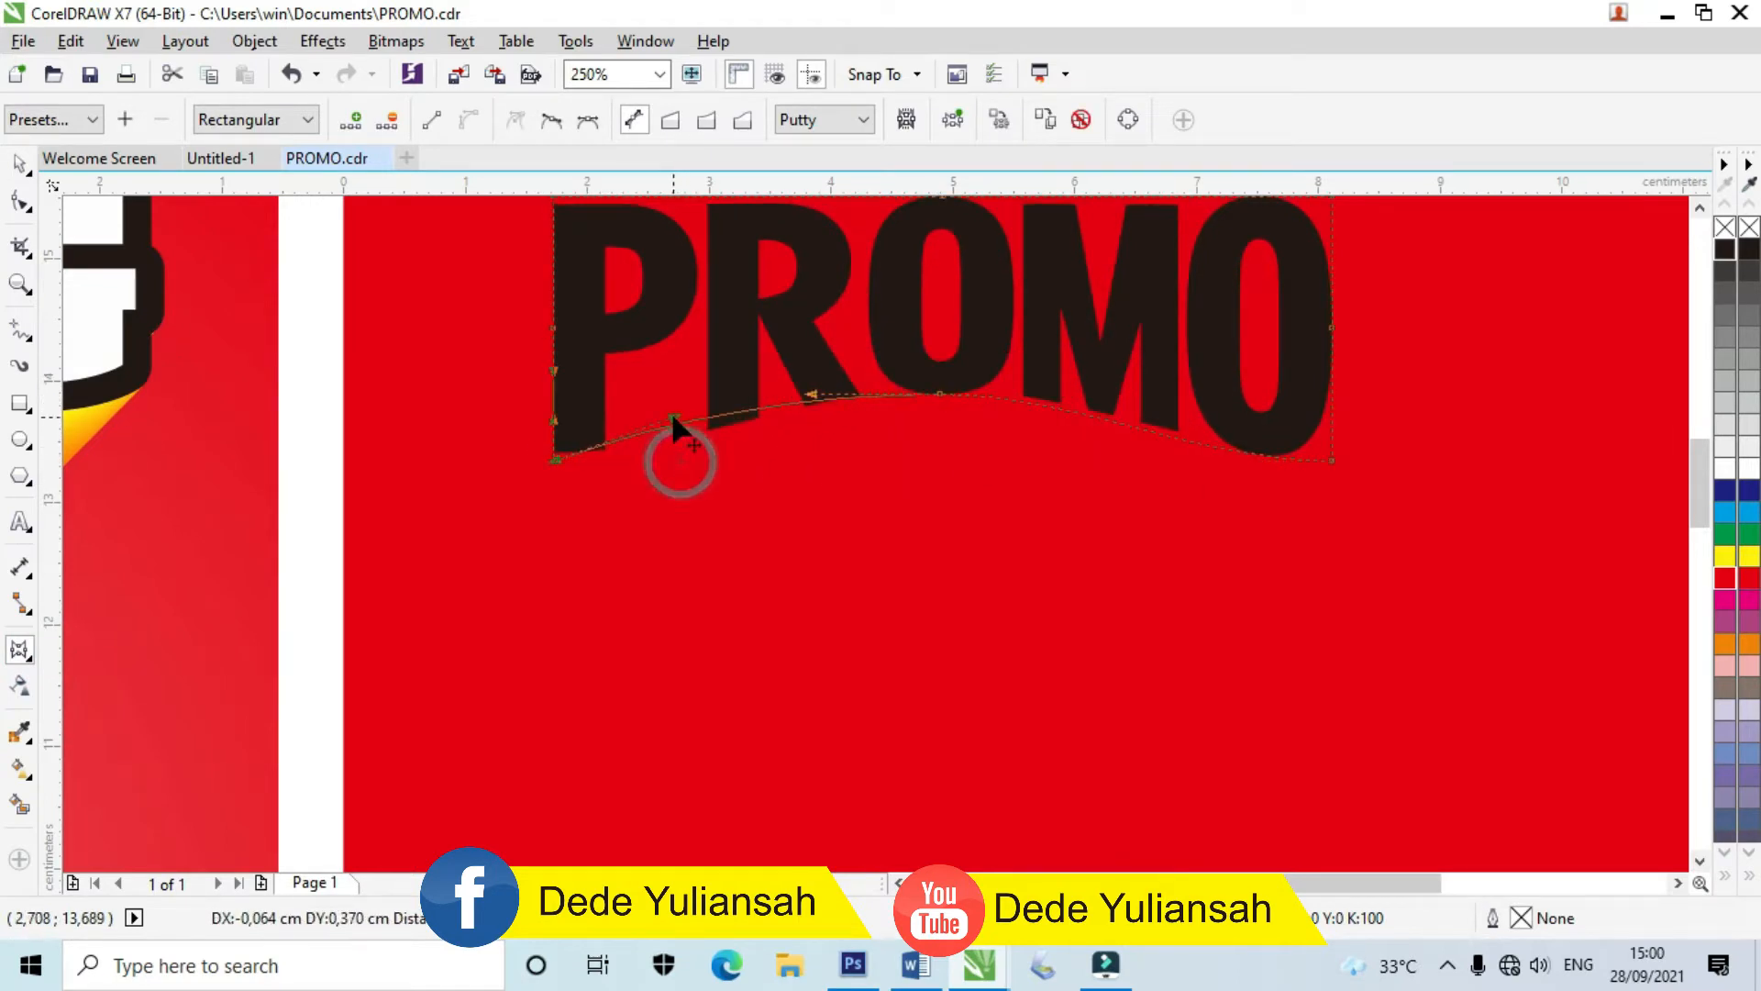
{"action": "left_click_drag", "start_coordinate": [1331, 464], "coordinate": [1321, 428]}
{"action": "left_click_drag", "start_coordinate": [1206, 425], "coordinate": [1204, 404]}
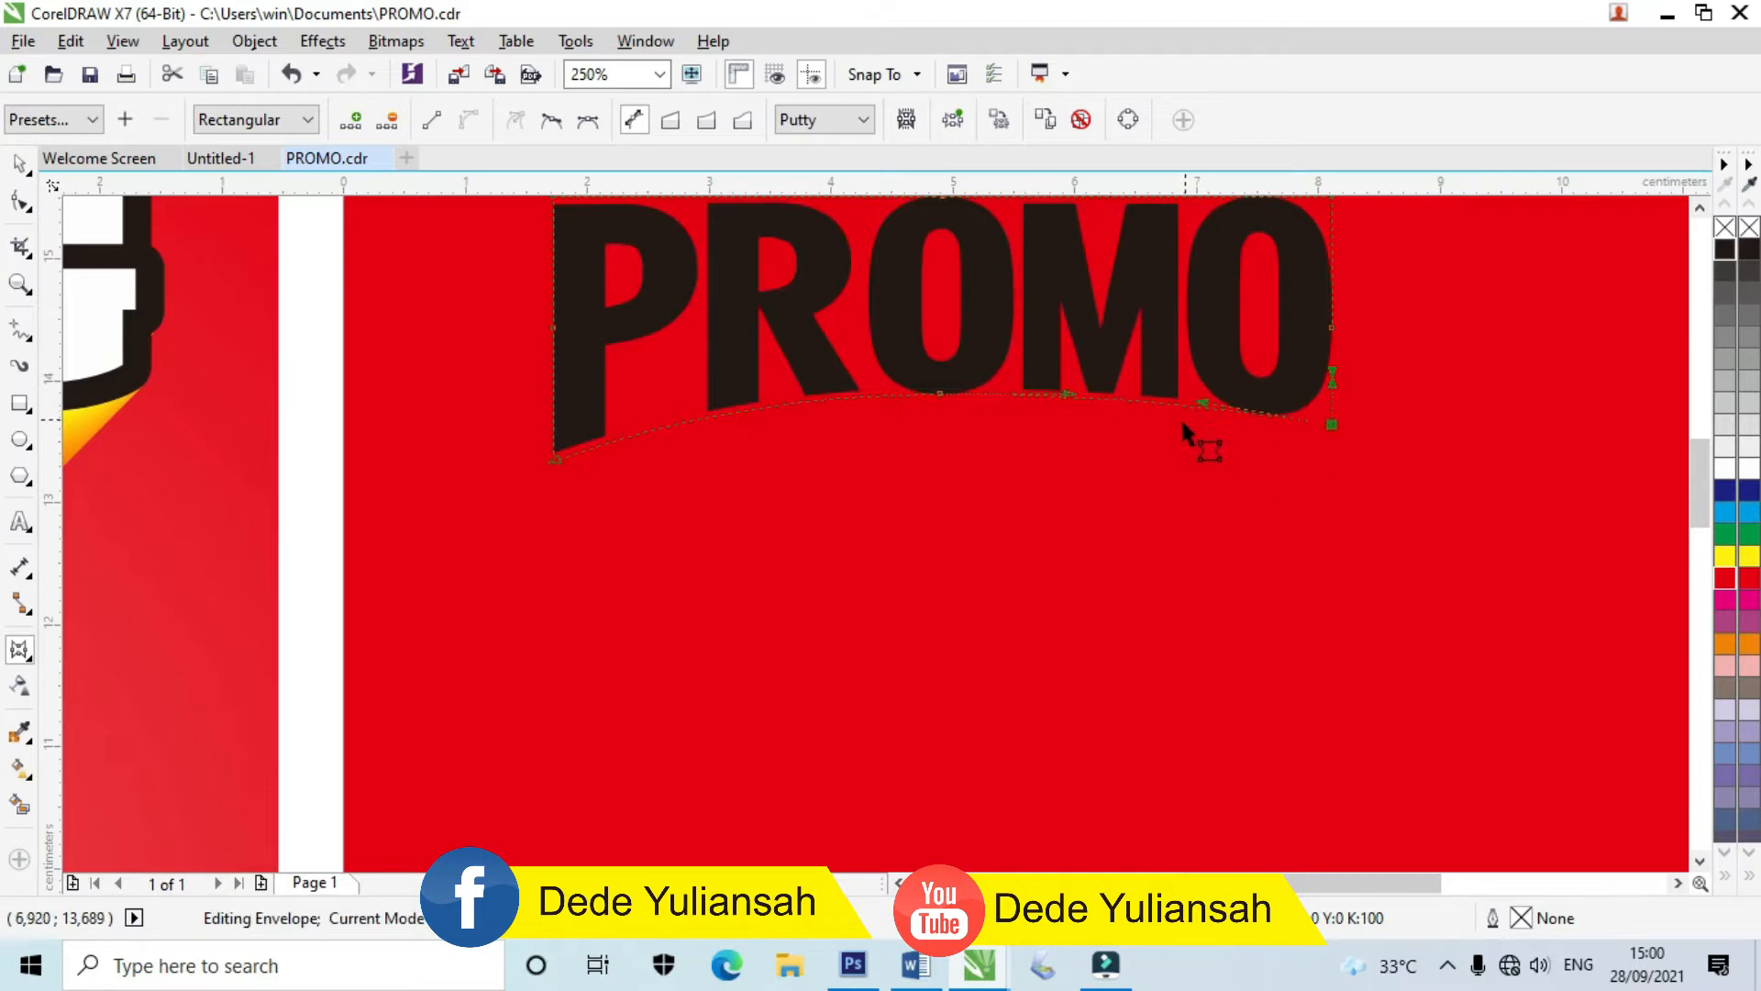
{"action": "scroll", "coordinate": [1144, 433], "scroll_direction": "down", "scroll_amount": 2}
{"action": "scroll", "coordinate": [1178, 410], "scroll_direction": "up", "scroll_amount": 1}
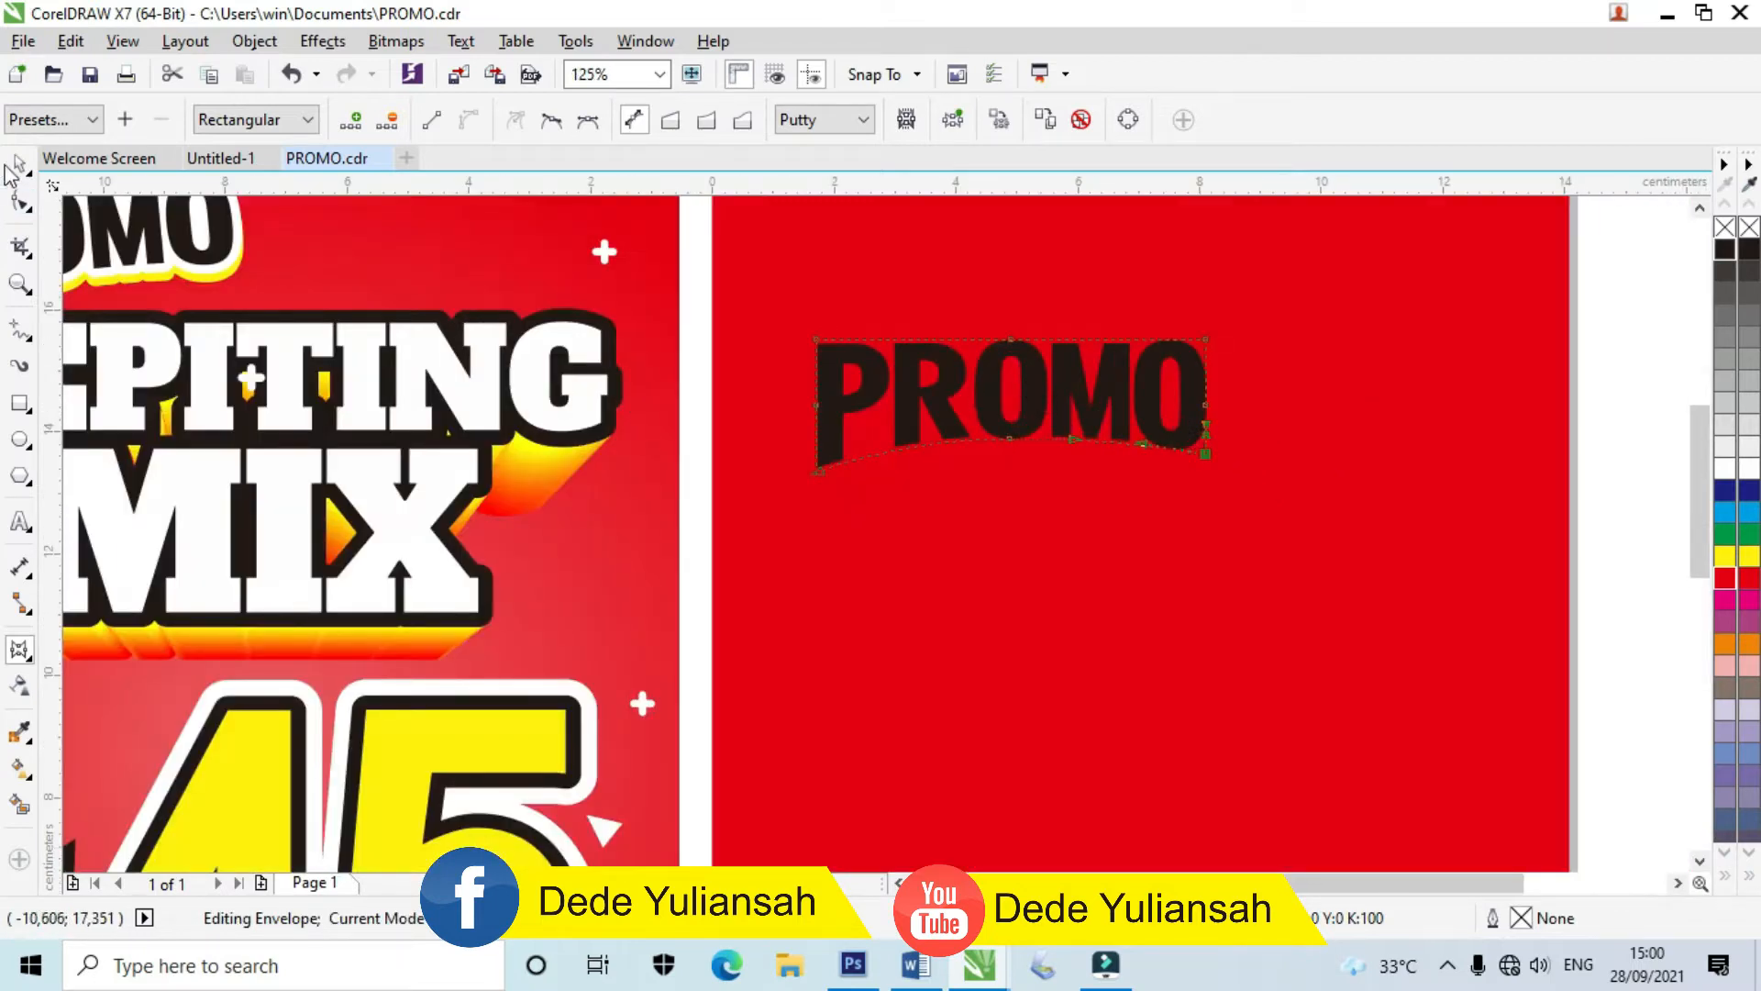
Step: Move PROMO up near the top-left of the red page
{"action": "left_click", "coordinate": [18, 165]}
{"action": "scroll", "coordinate": [977, 431], "scroll_direction": "down", "scroll_amount": 1}
{"action": "left_click", "coordinate": [1356, 412]}
{"action": "left_click_drag", "start_coordinate": [1037, 427], "coordinate": [1022, 363]}
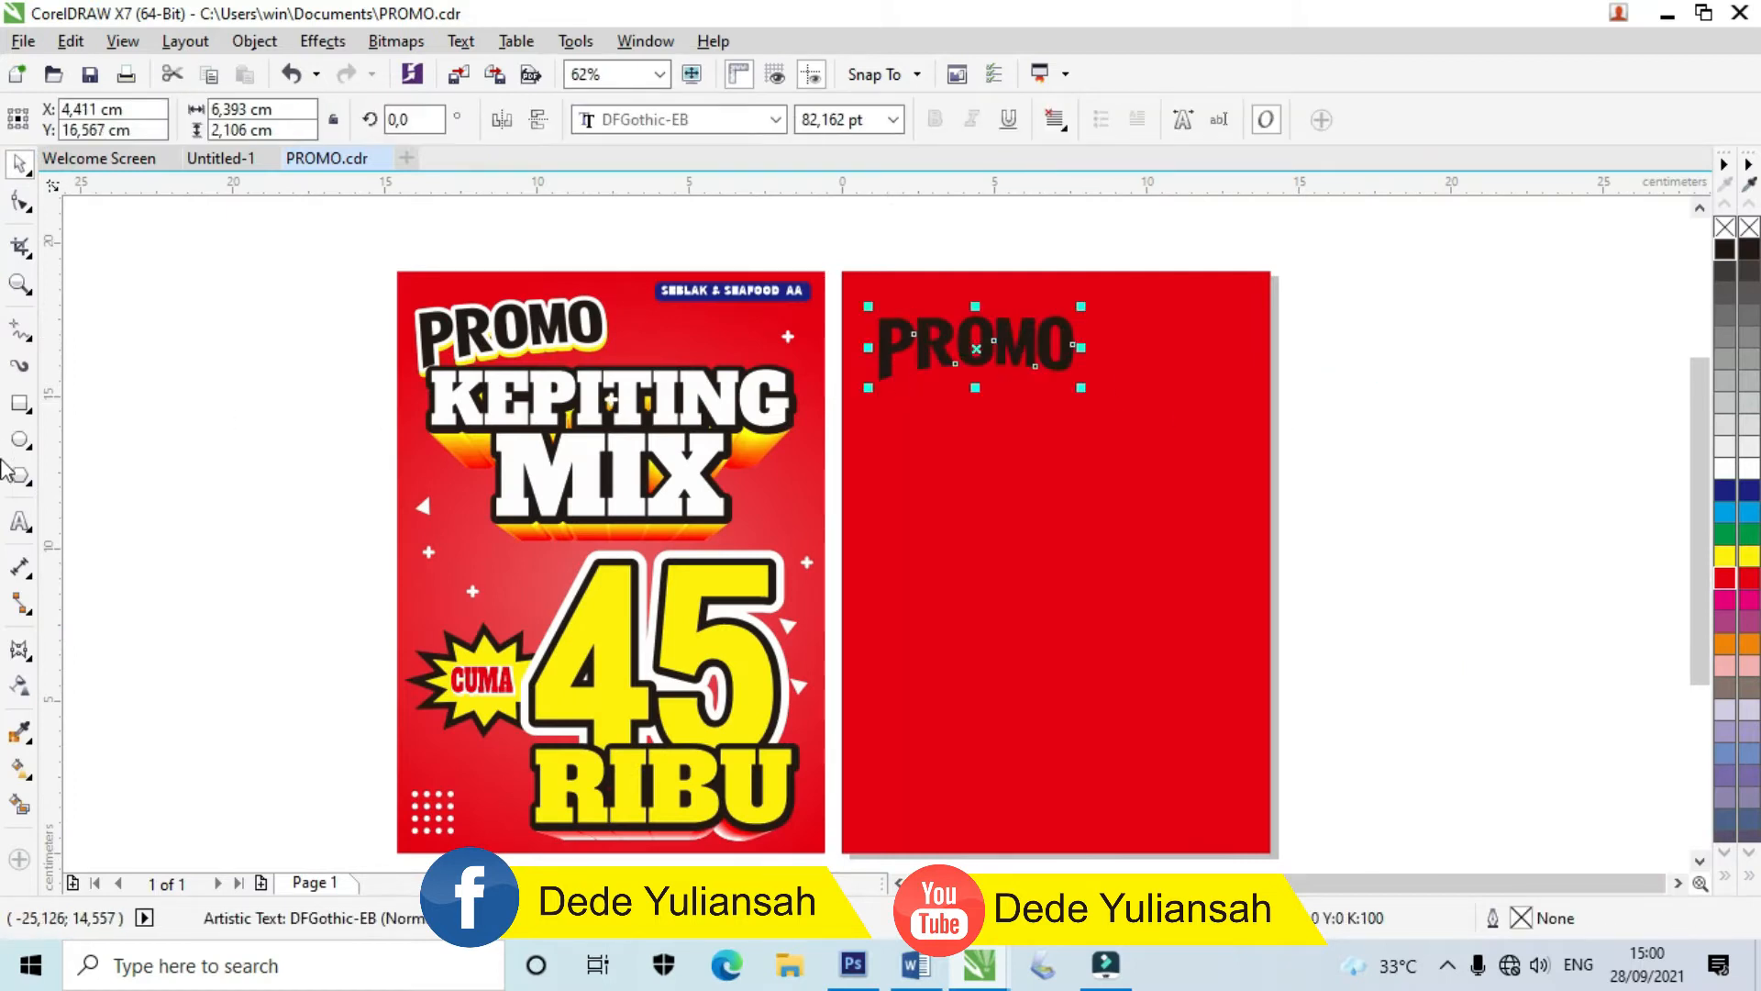
{"action": "left_click", "coordinate": [20, 525]}
Step: Type KEPITING and MIX on two lines below PROMO
{"action": "scroll", "coordinate": [1067, 440], "scroll_direction": "up", "scroll_amount": 1}
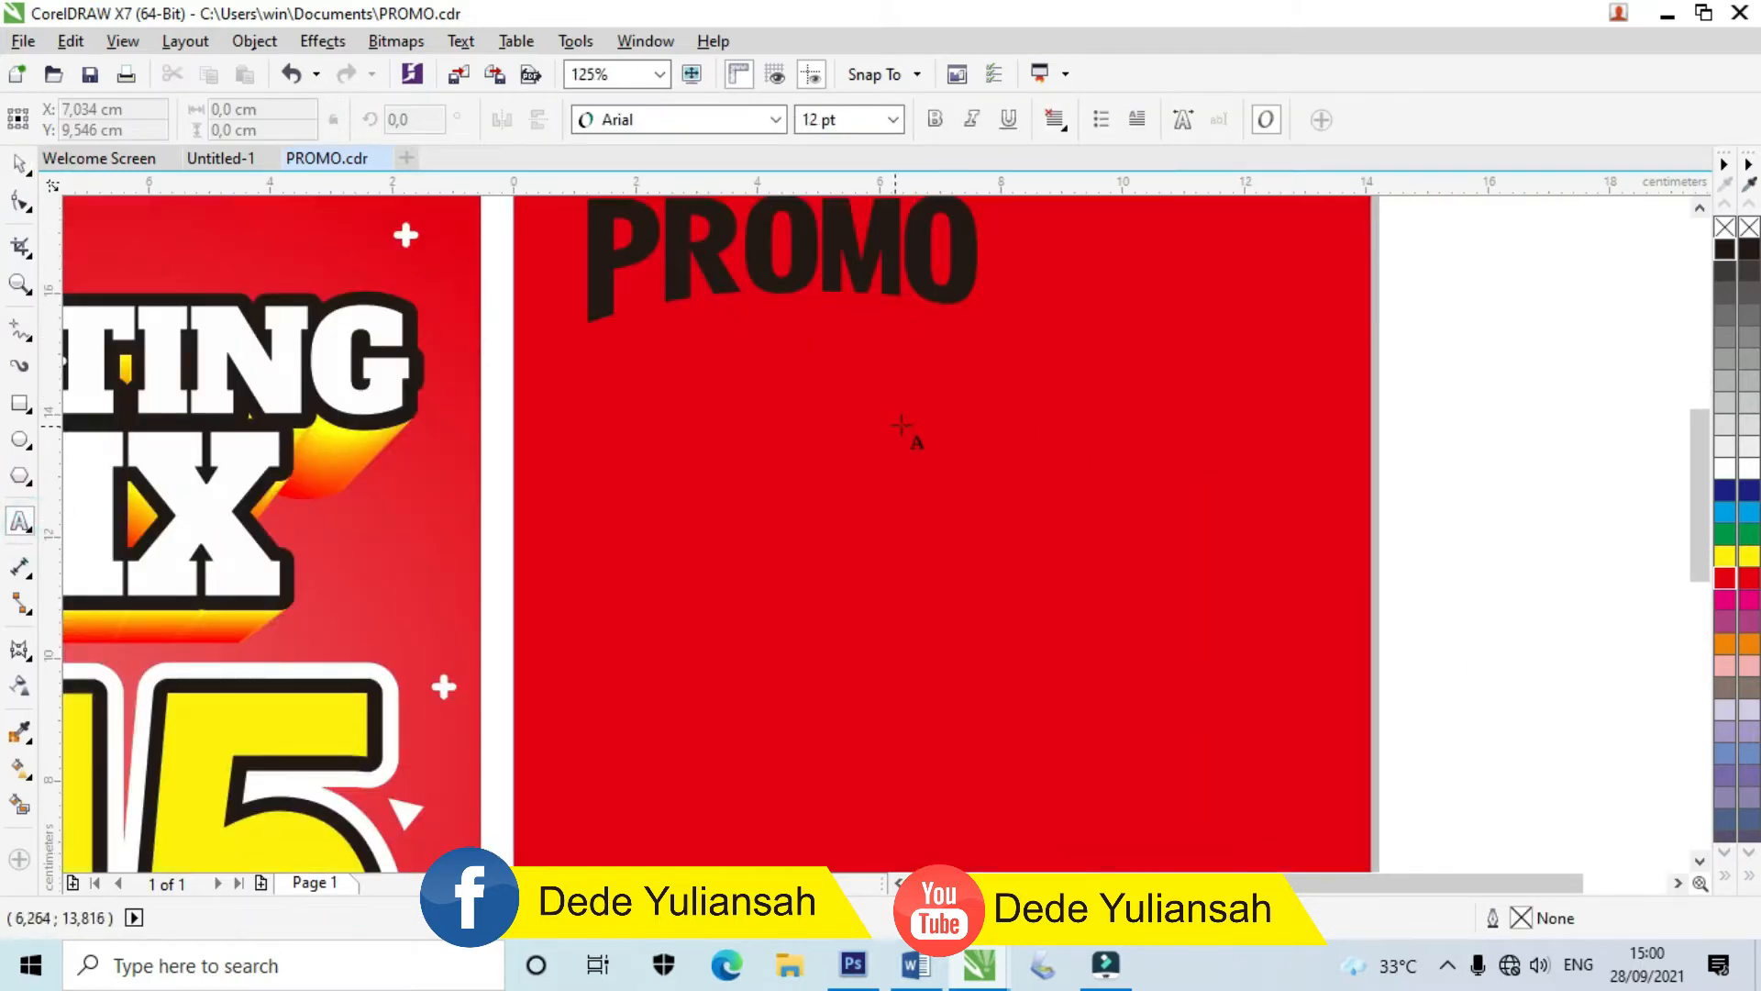
{"action": "scroll", "coordinate": [880, 408], "scroll_direction": "down", "scroll_amount": 1}
{"action": "scroll", "coordinate": [865, 393], "scroll_direction": "up", "scroll_amount": 2}
{"action": "left_click", "coordinate": [679, 511]}
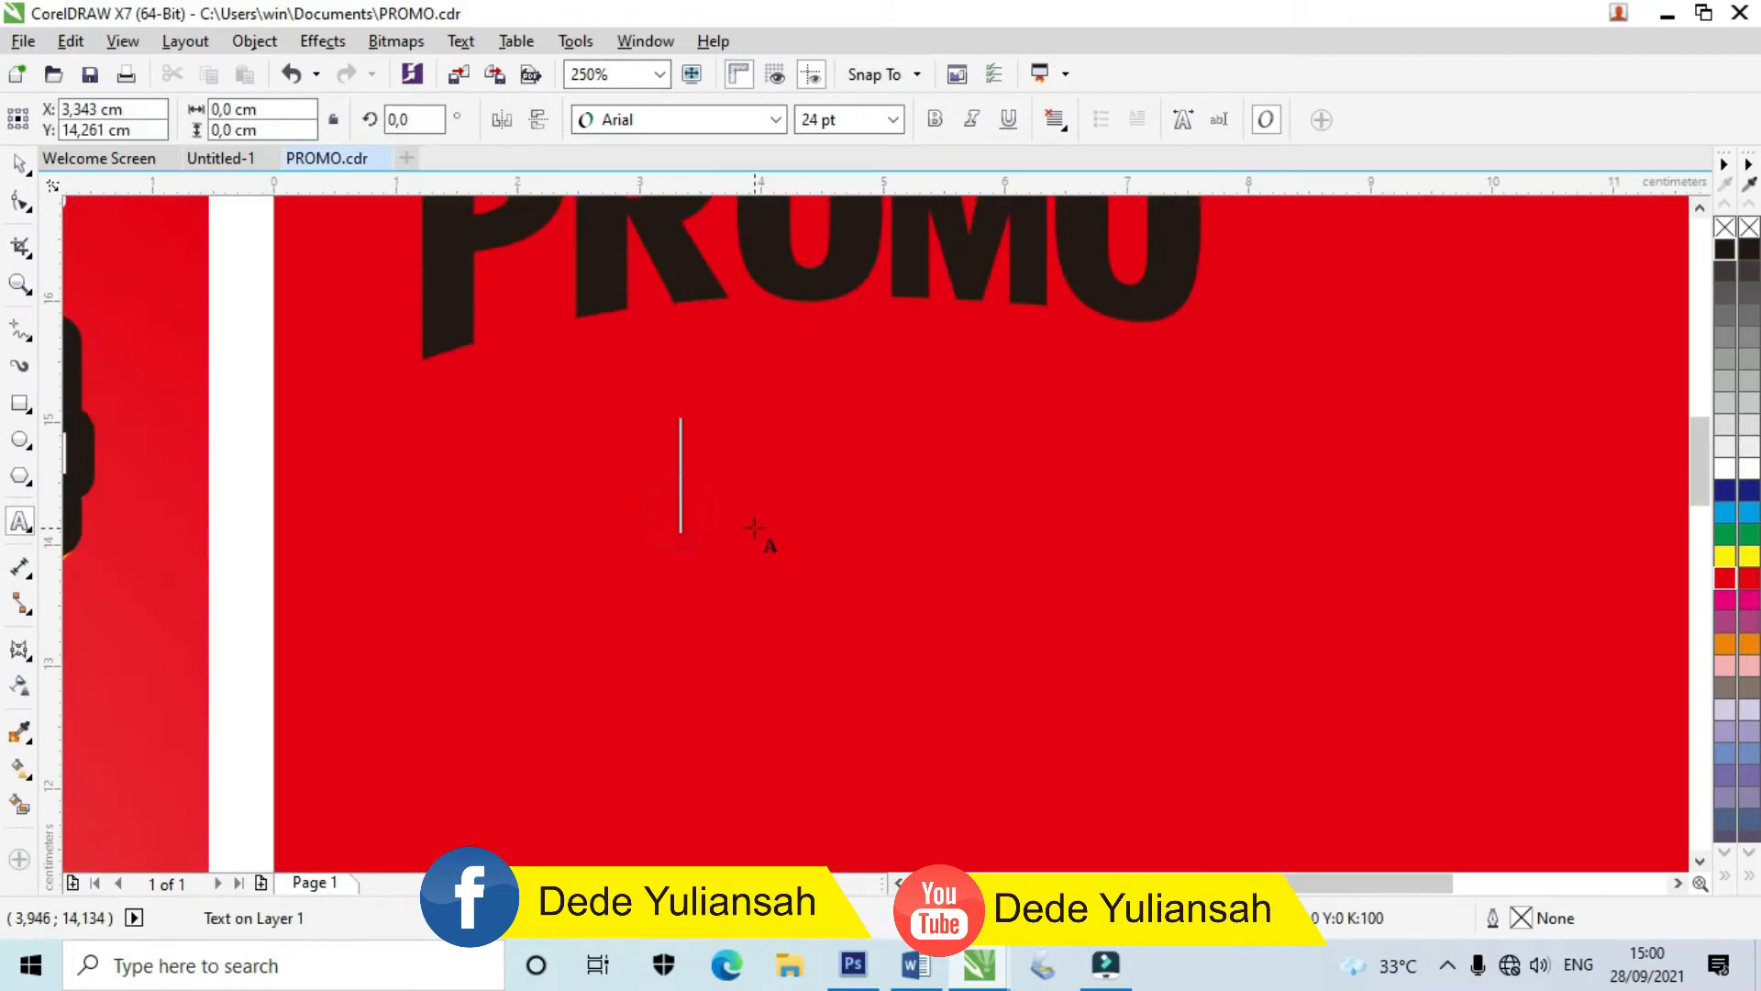
{"action": "type", "text": "KEPIT"}
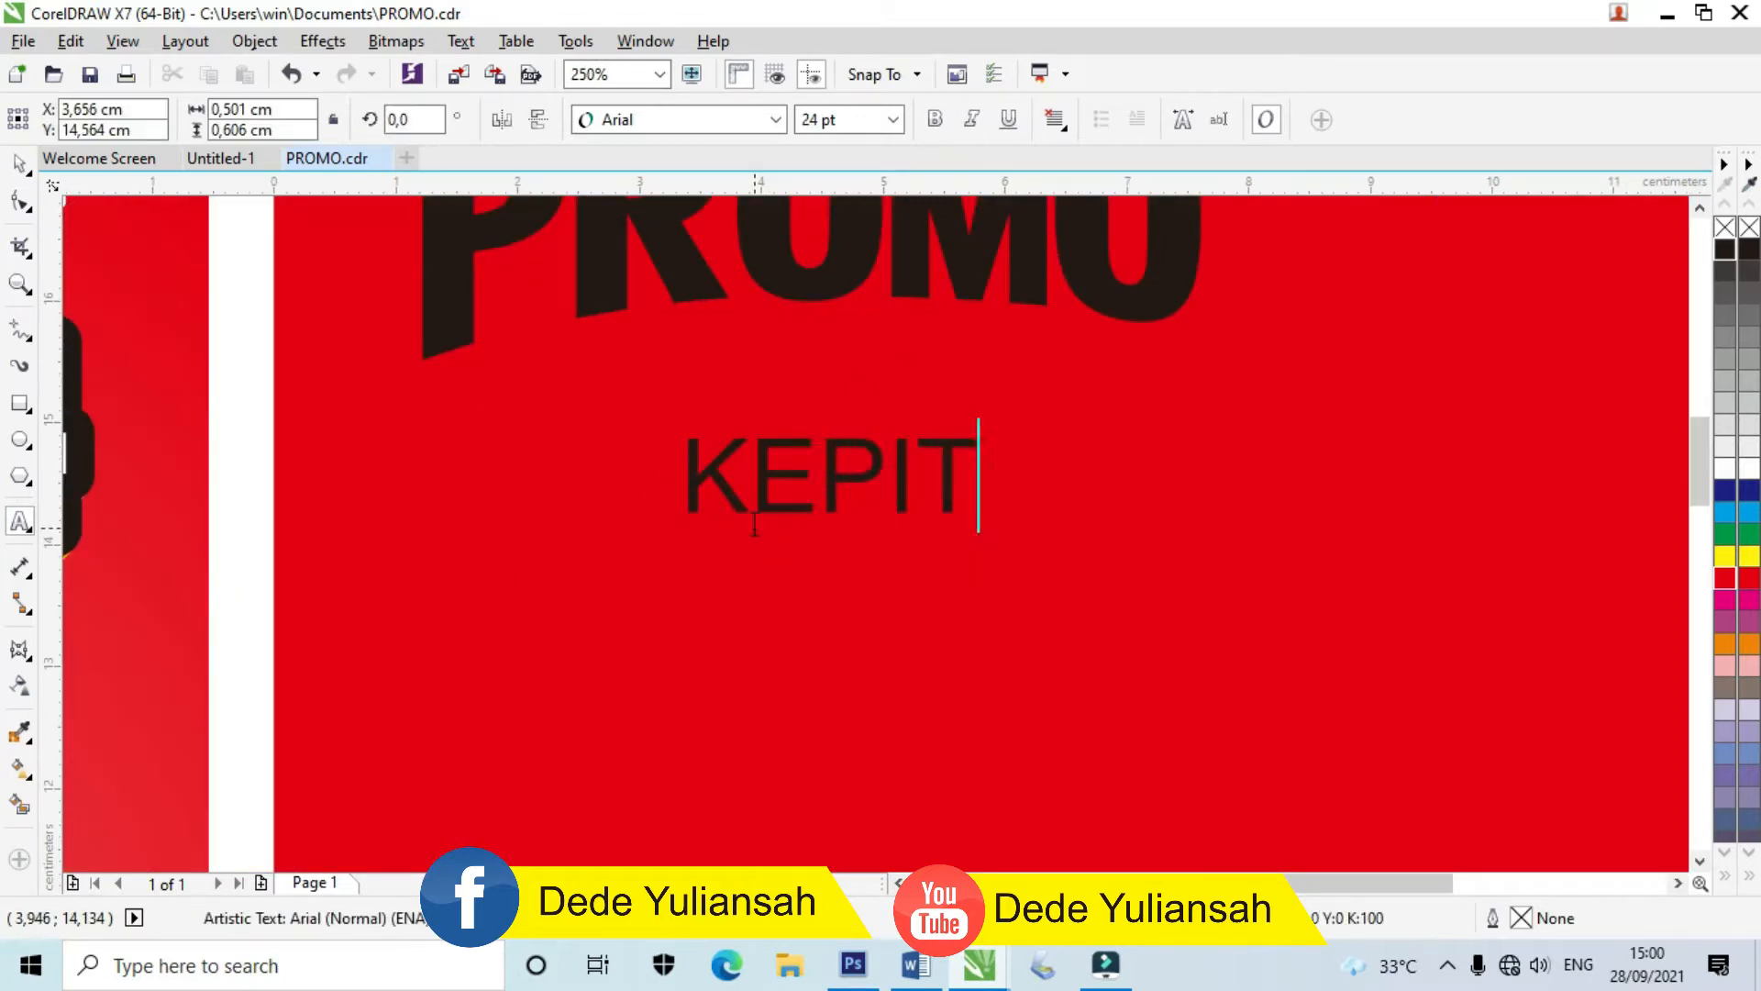
{"action": "type", "text": "ING"}
{"action": "key", "text": "Return"}
{"action": "type", "text": "M"}
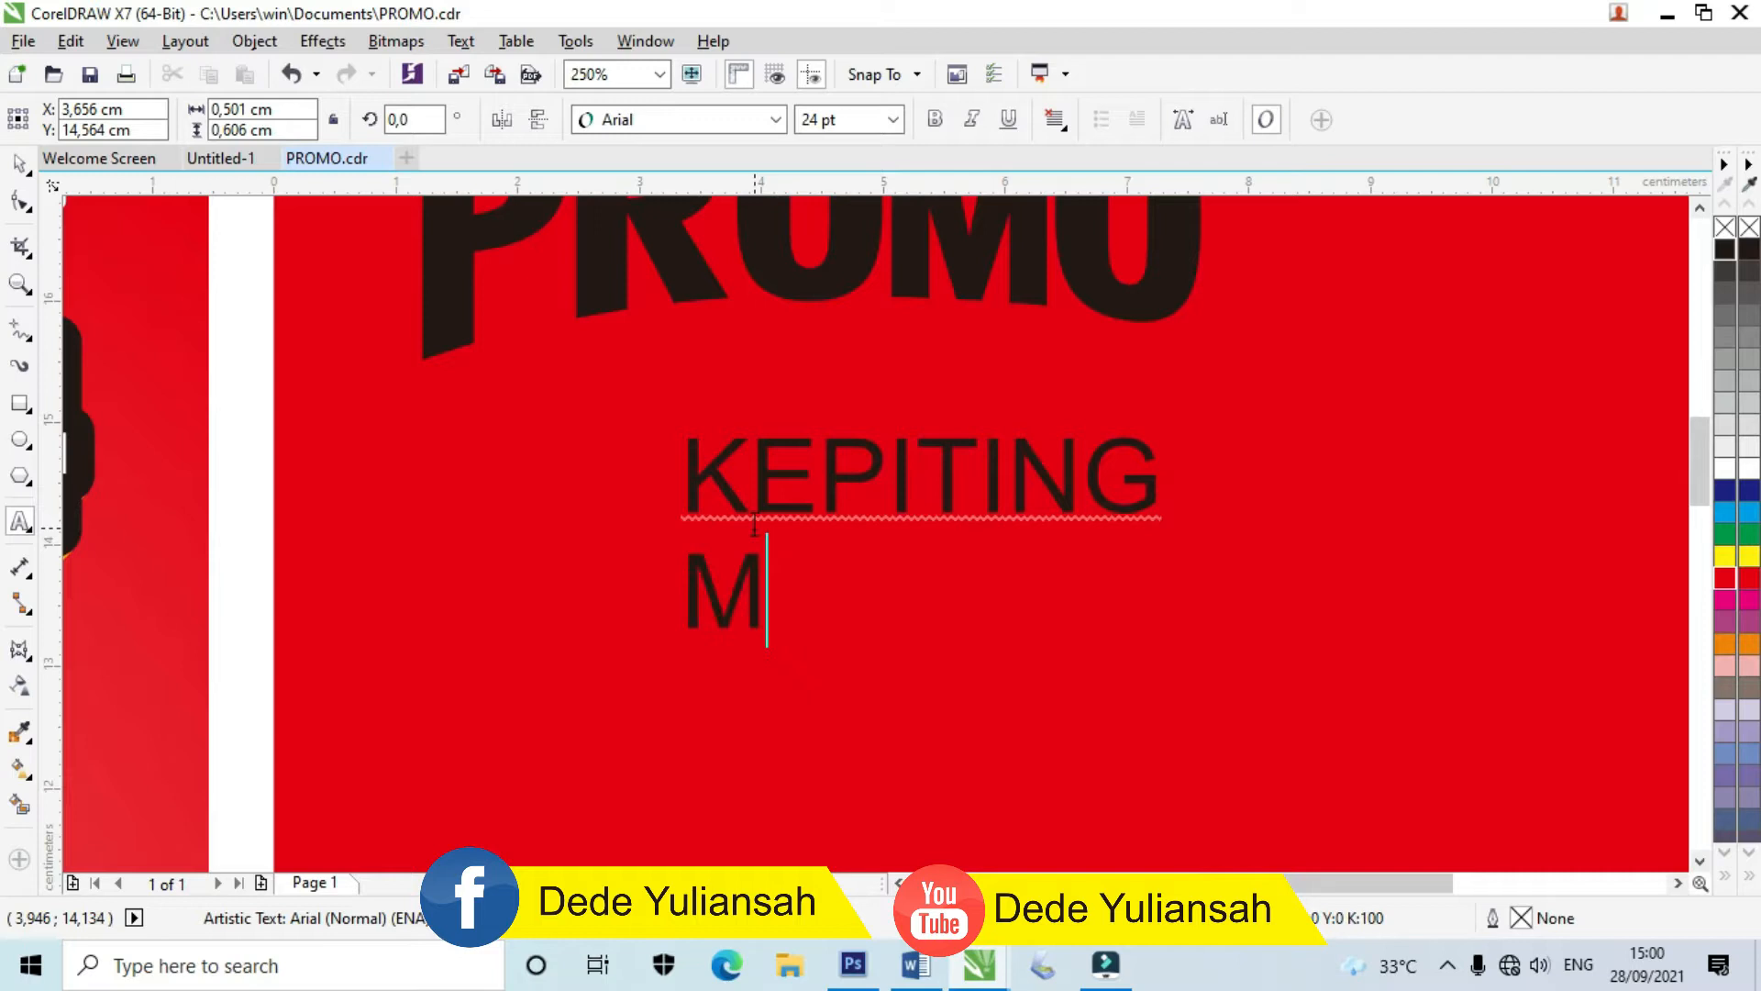
{"action": "type", "text": "IX"}
{"action": "left_click", "coordinate": [18, 163]}
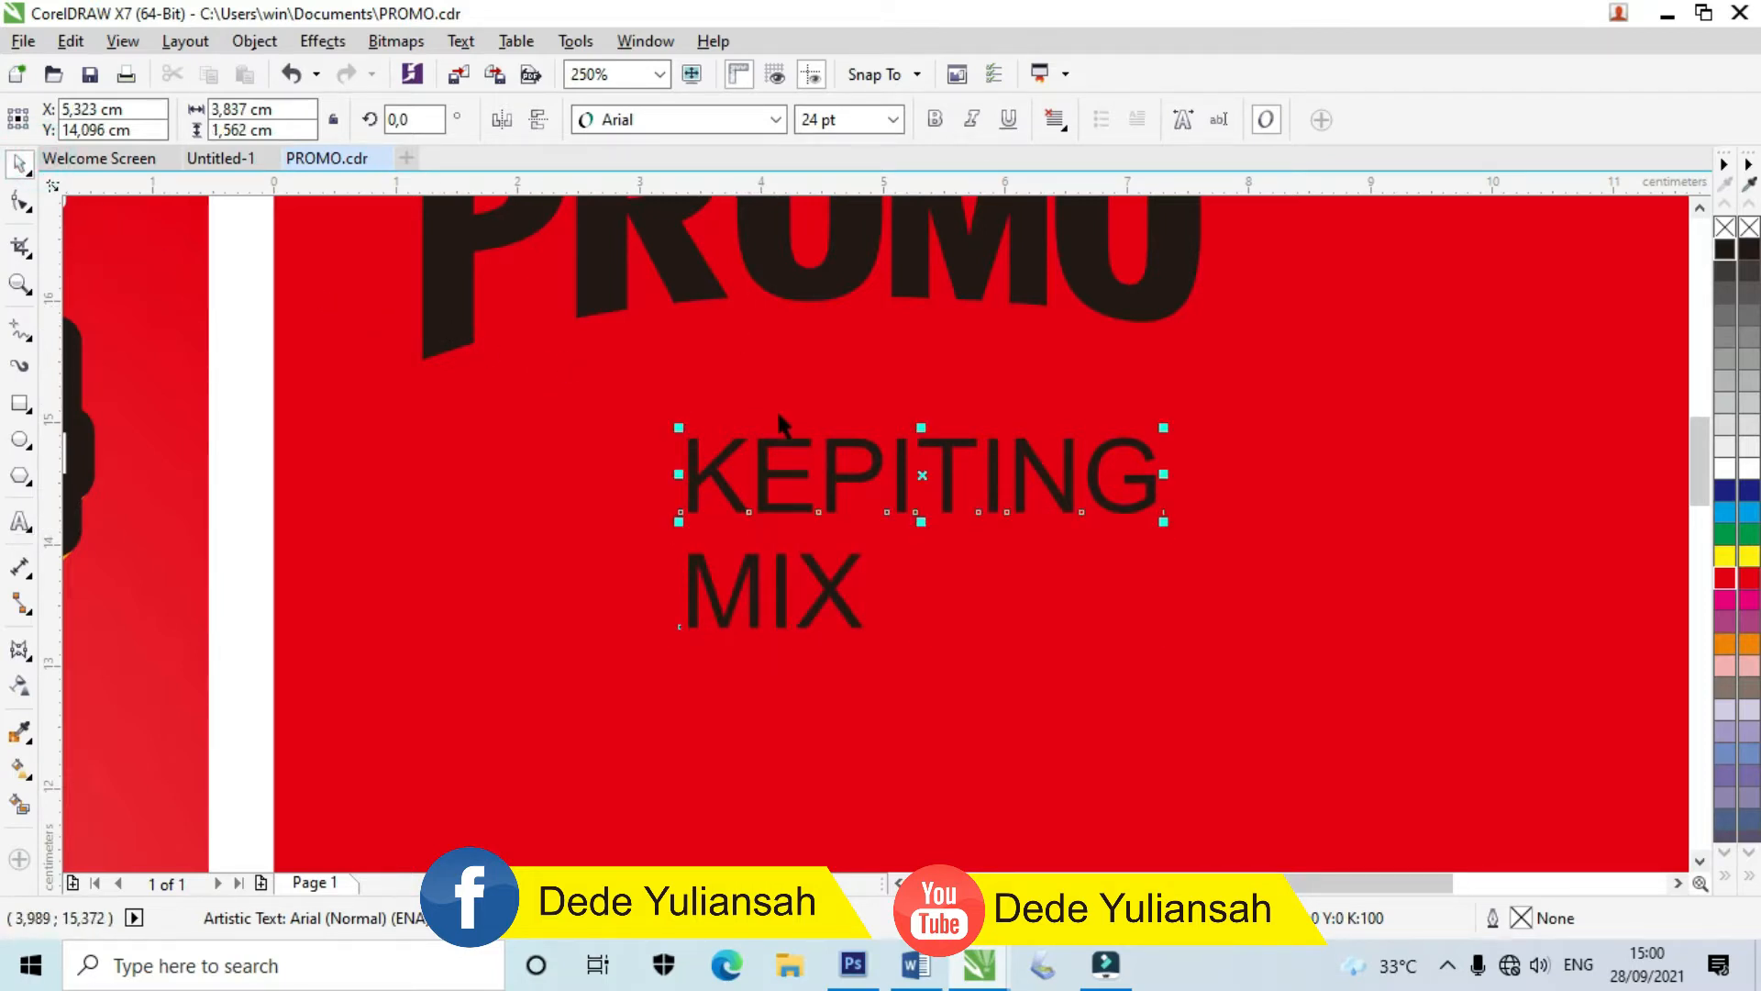
Step: Set both KEPITING and MIX lines in Alfa Slab One
{"action": "scroll", "coordinate": [780, 417], "scroll_direction": "down", "scroll_amount": 1}
{"action": "left_click_drag", "start_coordinate": [1396, 570], "coordinate": [642, 380]}
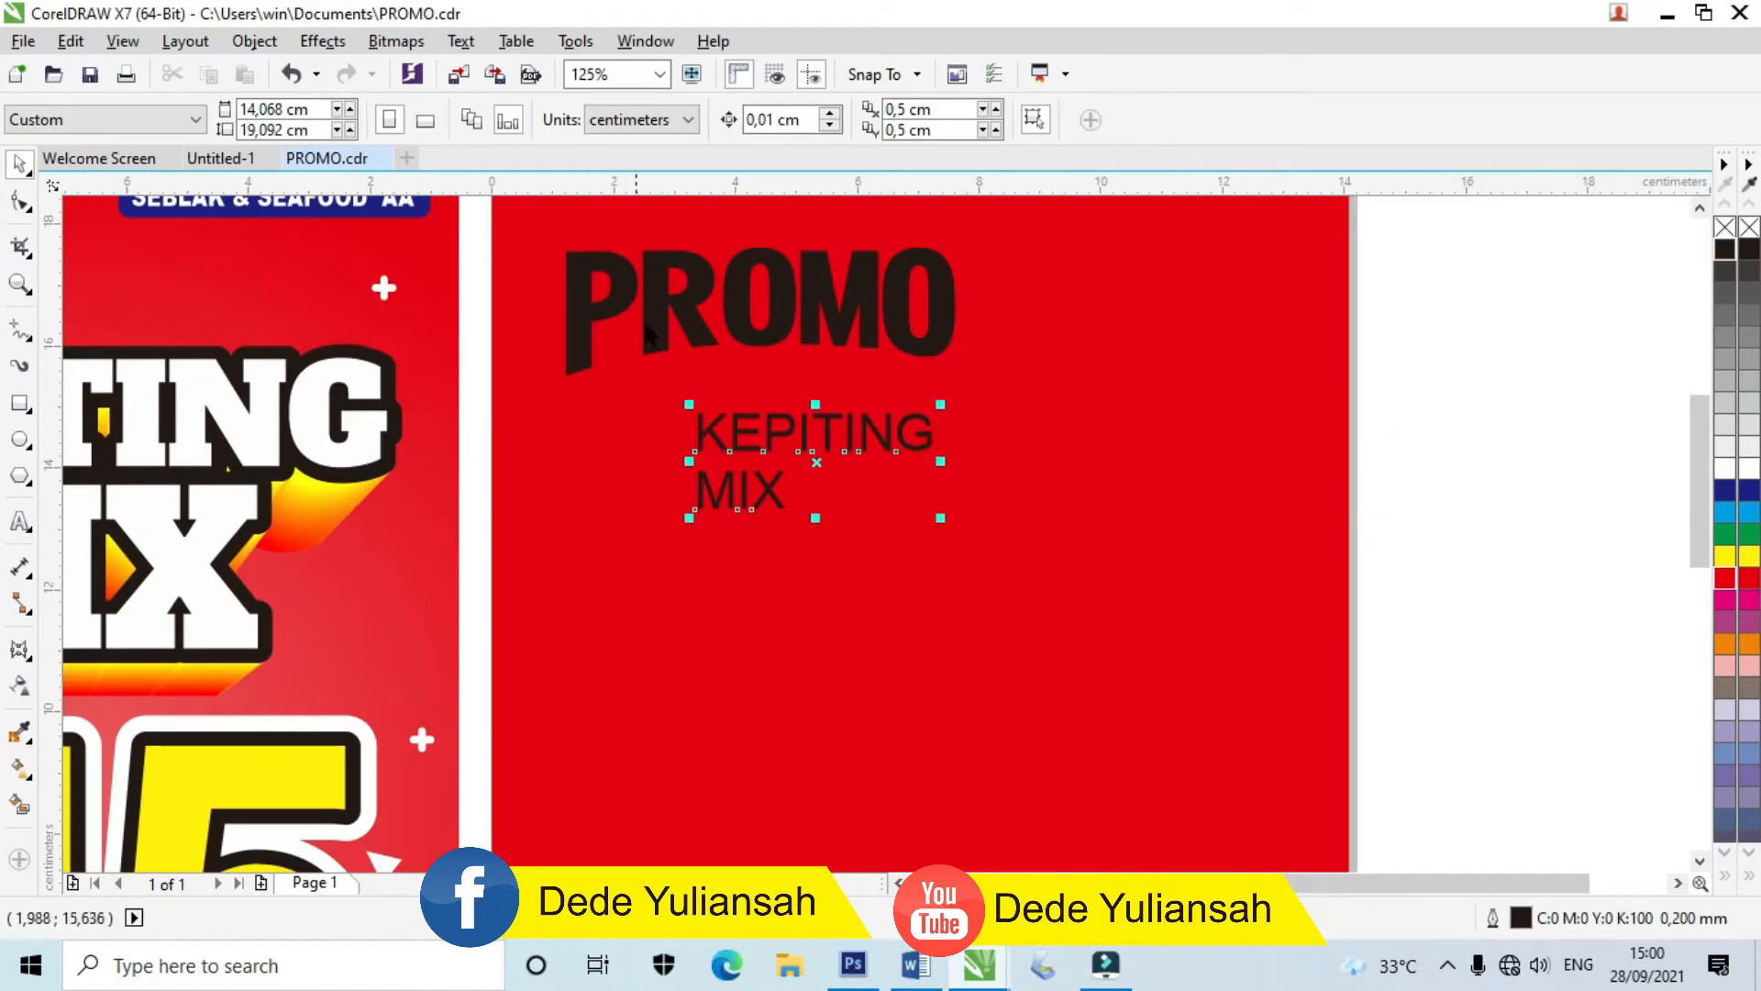
{"action": "left_click", "coordinate": [699, 110]}
{"action": "left_click", "coordinate": [683, 213]}
{"action": "left_click", "coordinate": [1500, 455]}
Step: Centre MIX under KEPITING, enlarge both lines, and place them just below PROMO
{"action": "left_click", "coordinate": [894, 433]}
{"action": "left_click_drag", "start_coordinate": [801, 475], "coordinate": [856, 516]}
{"action": "scroll", "coordinate": [867, 457], "scroll_direction": "up", "scroll_amount": 2}
{"action": "left_click", "coordinate": [846, 420], "text": "shift"}
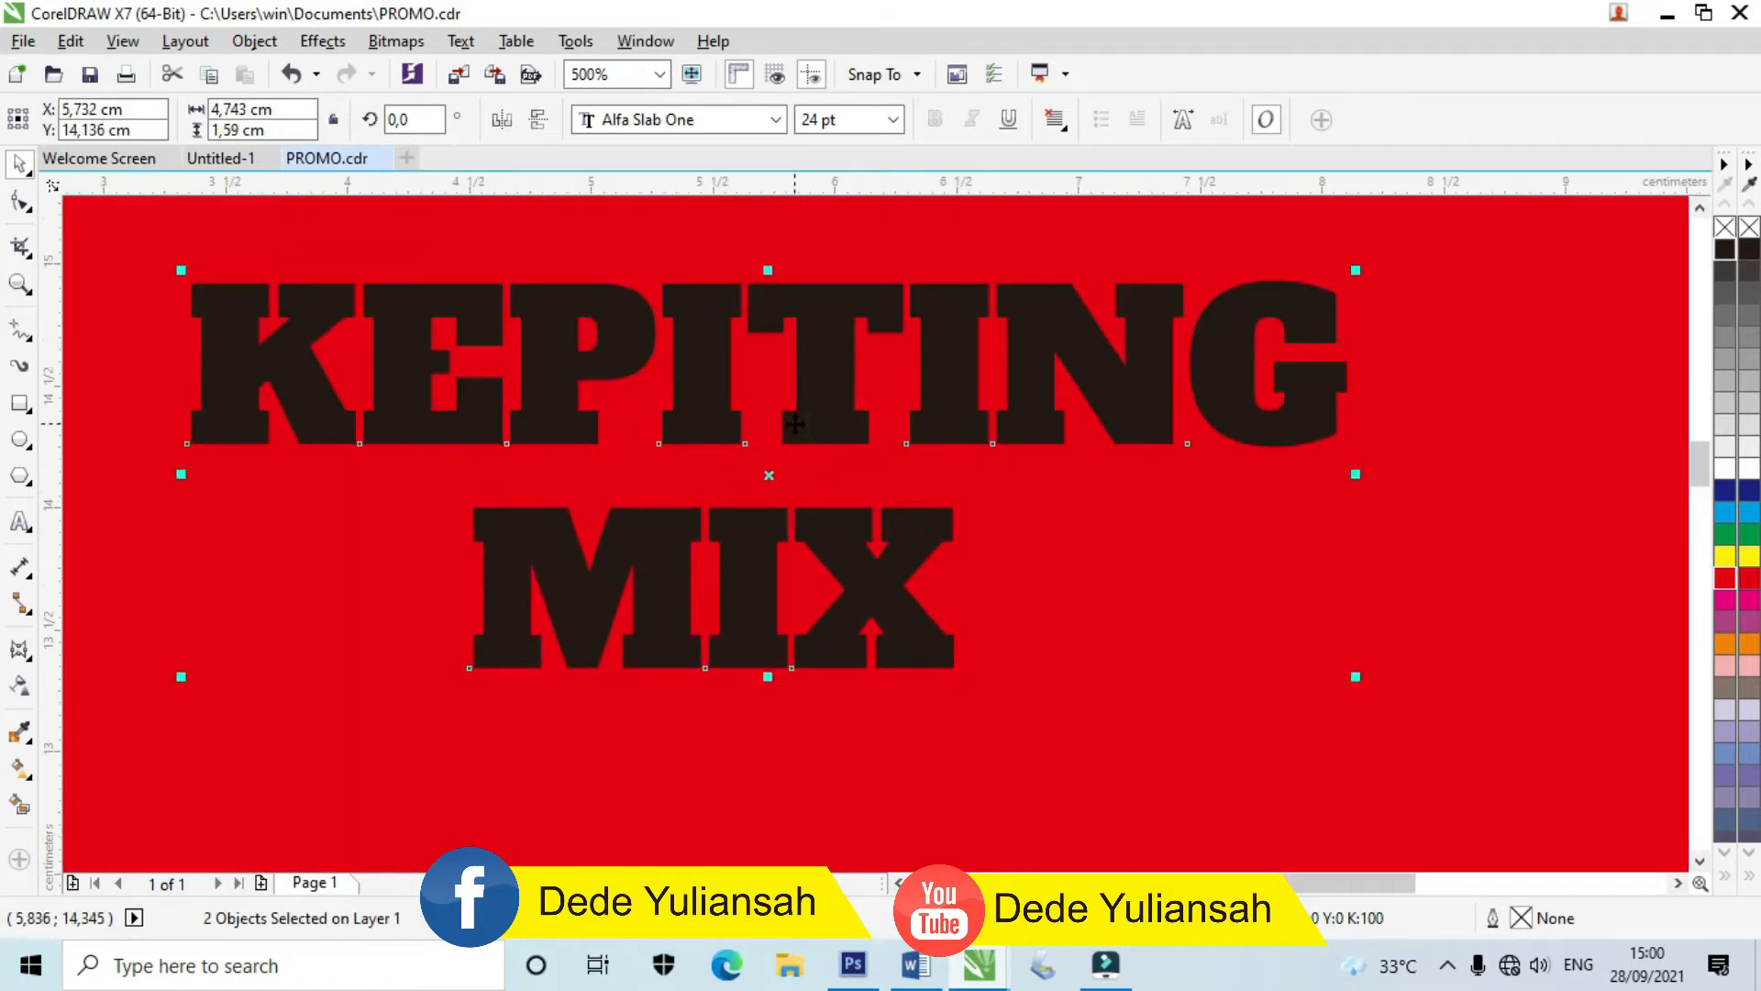
{"action": "scroll", "coordinate": [794, 424], "scroll_direction": "down", "scroll_amount": 2}
{"action": "left_click_drag", "start_coordinate": [892, 499], "coordinate": [1088, 548]}
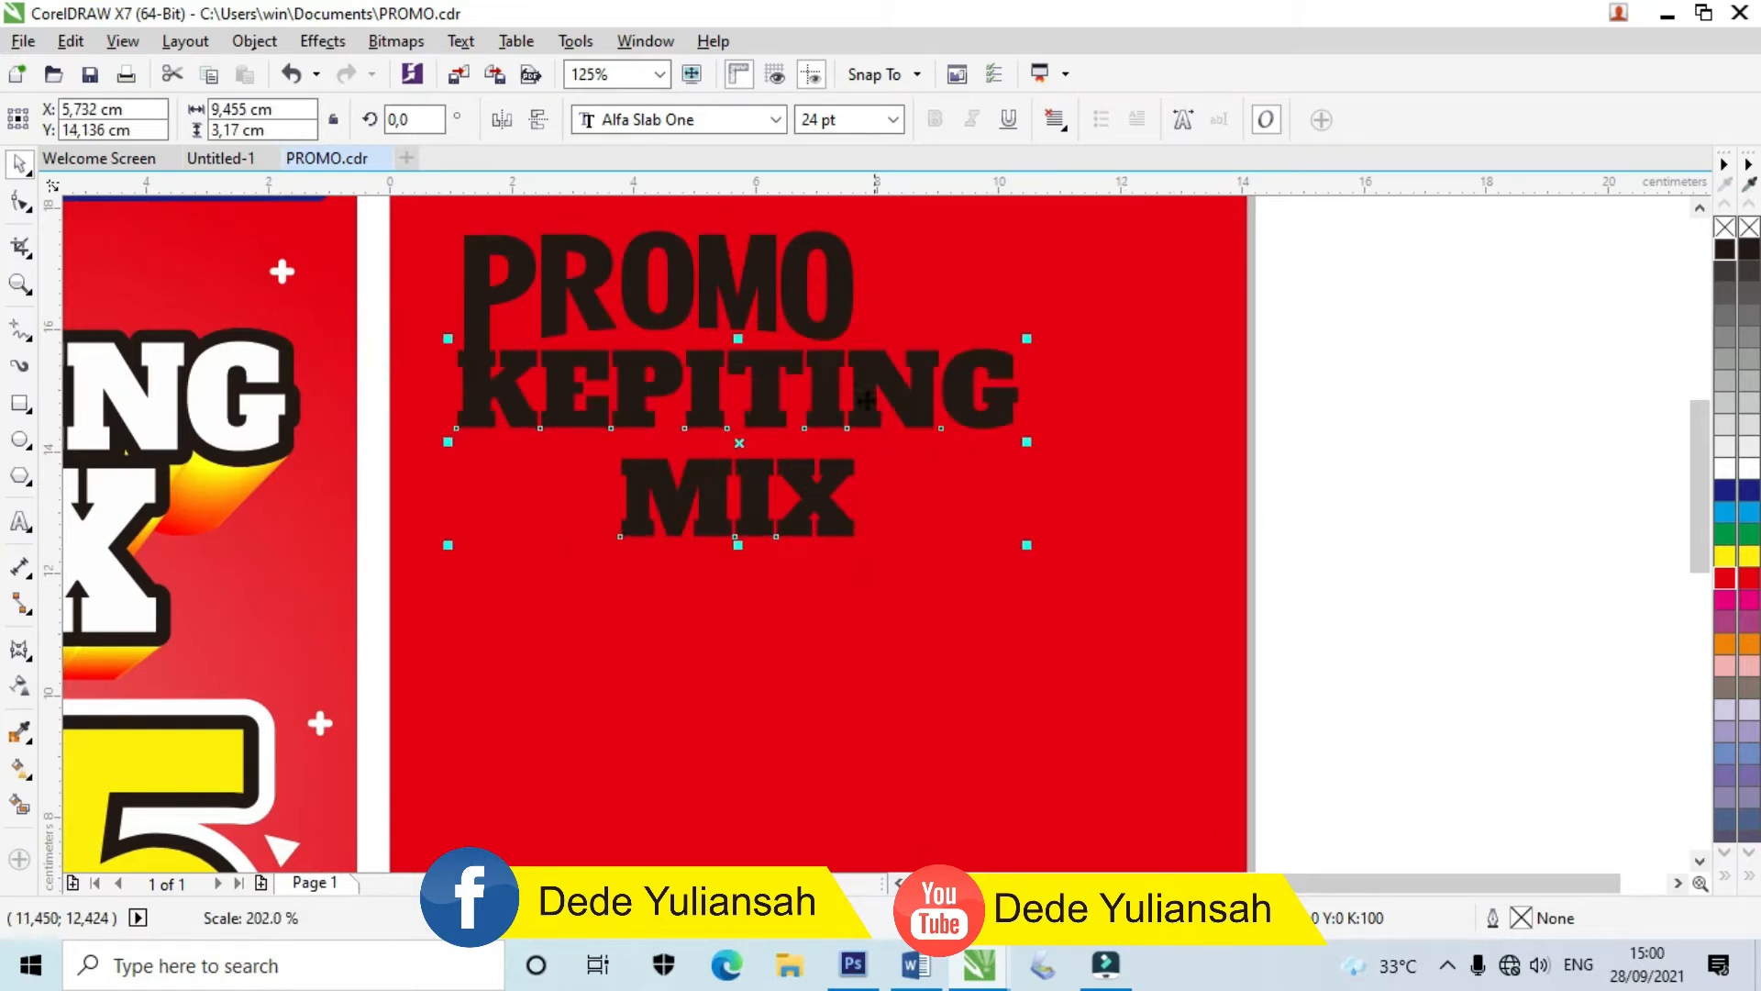
{"action": "left_click_drag", "start_coordinate": [817, 372], "coordinate": [856, 412]}
{"action": "left_click_drag", "start_coordinate": [775, 355], "coordinate": [782, 338]}
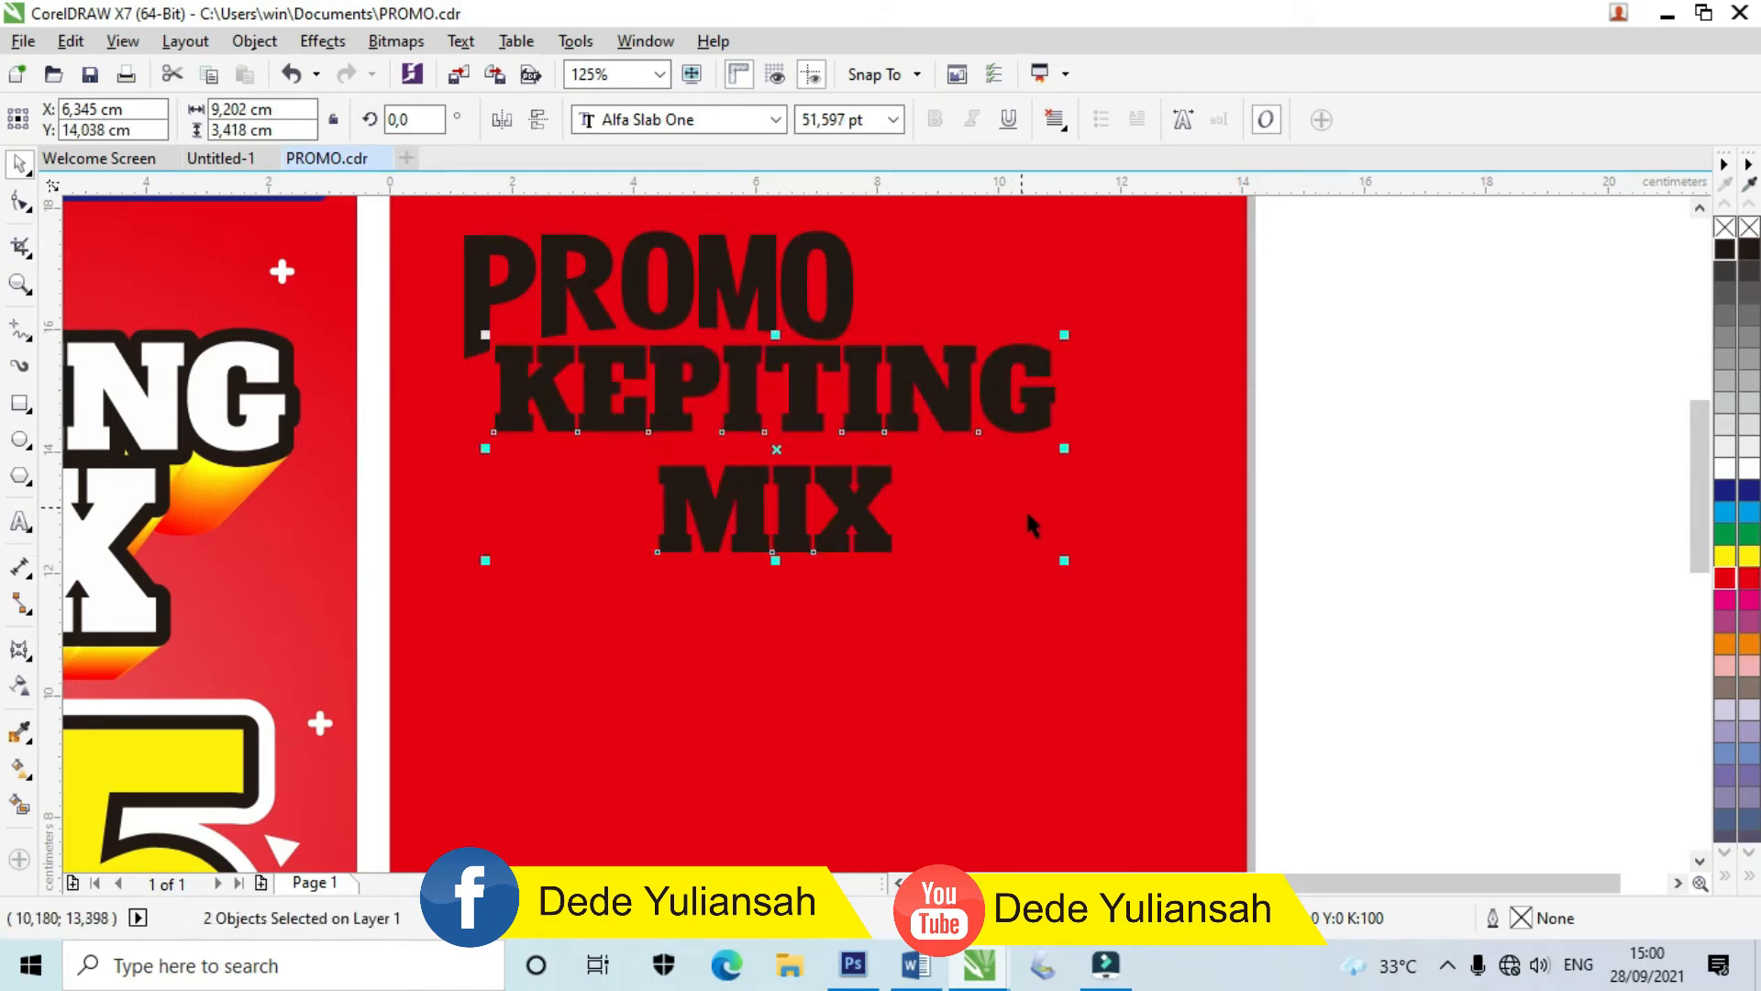
{"action": "left_click_drag", "start_coordinate": [1065, 561], "coordinate": [1147, 597]}
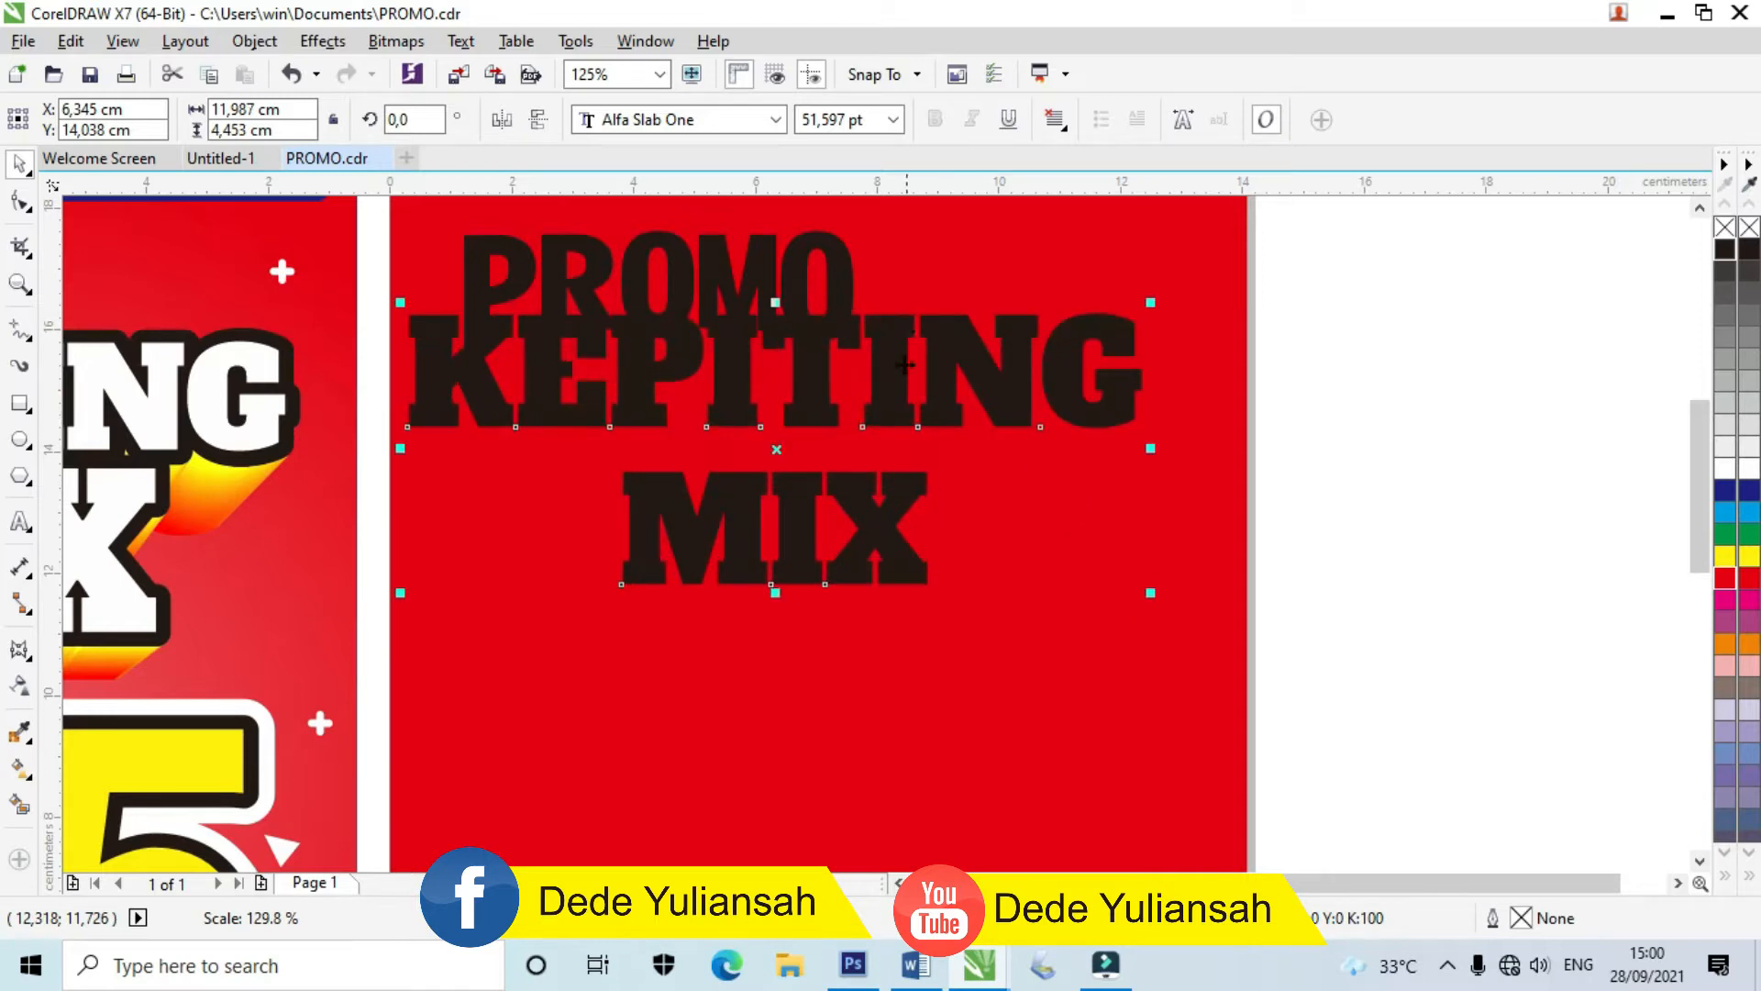
{"action": "left_click_drag", "start_coordinate": [901, 334], "coordinate": [925, 395]}
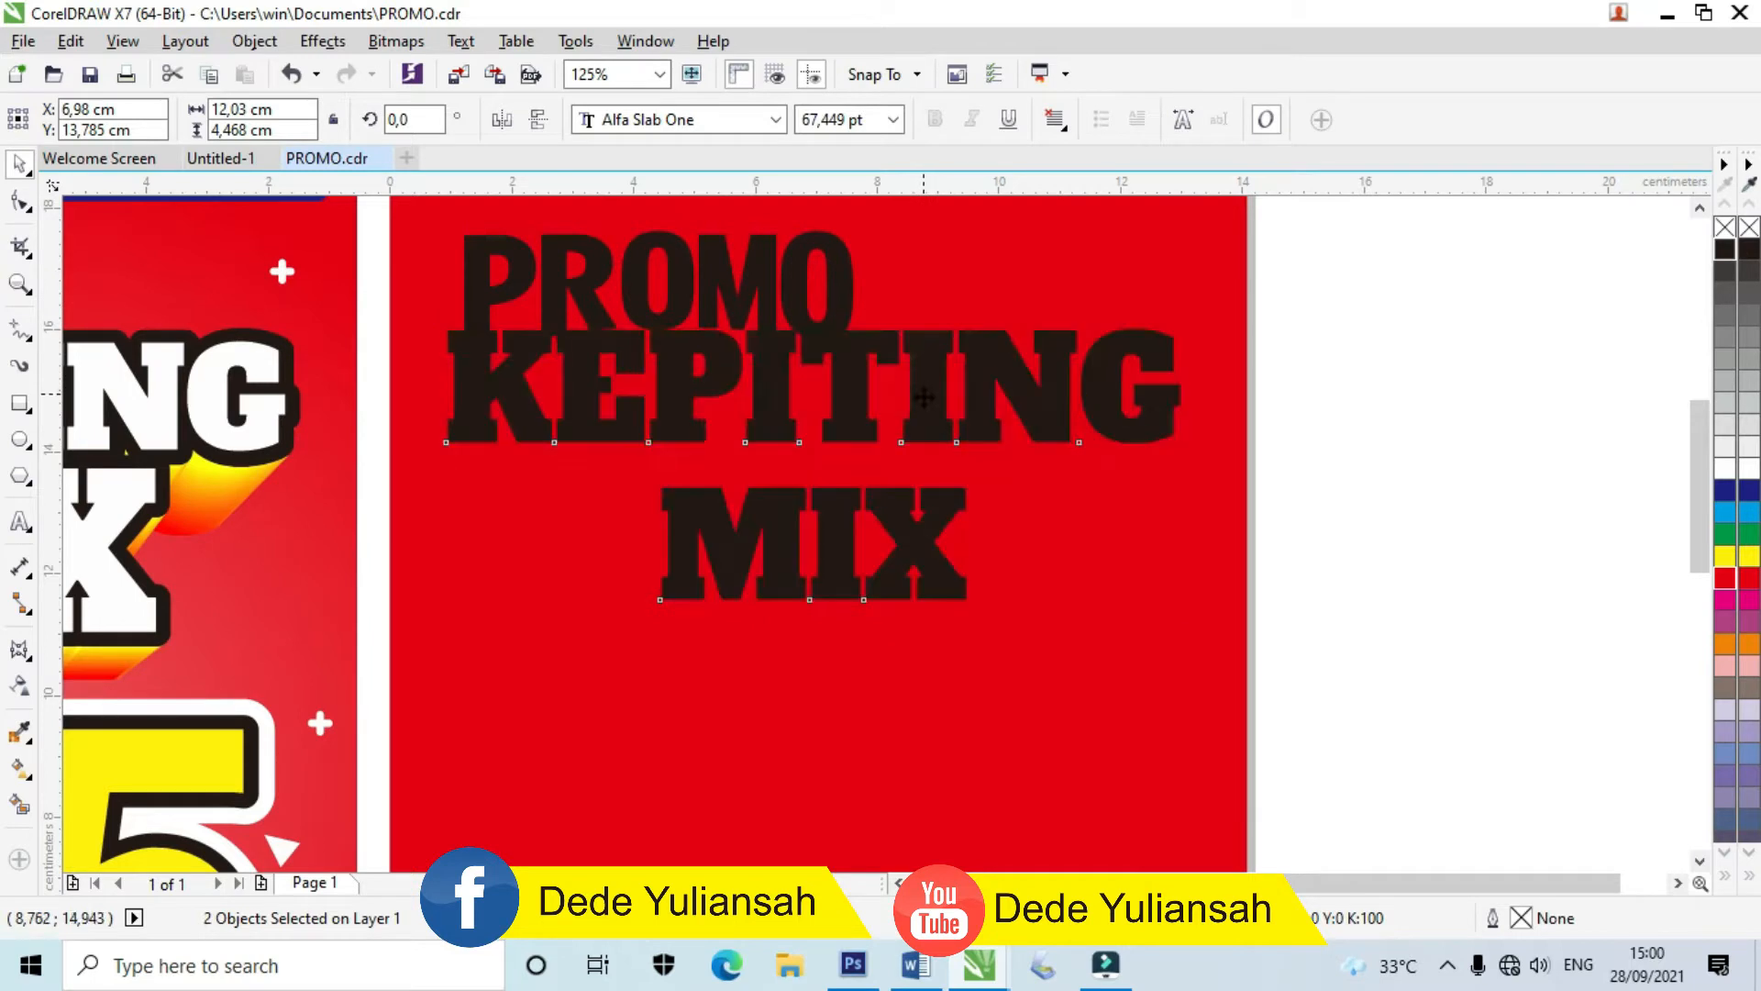
{"action": "left_click", "coordinate": [1399, 532]}
Step: Move MIX up closer to KEPITING
{"action": "left_click_drag", "start_coordinate": [833, 504], "coordinate": [831, 483]}
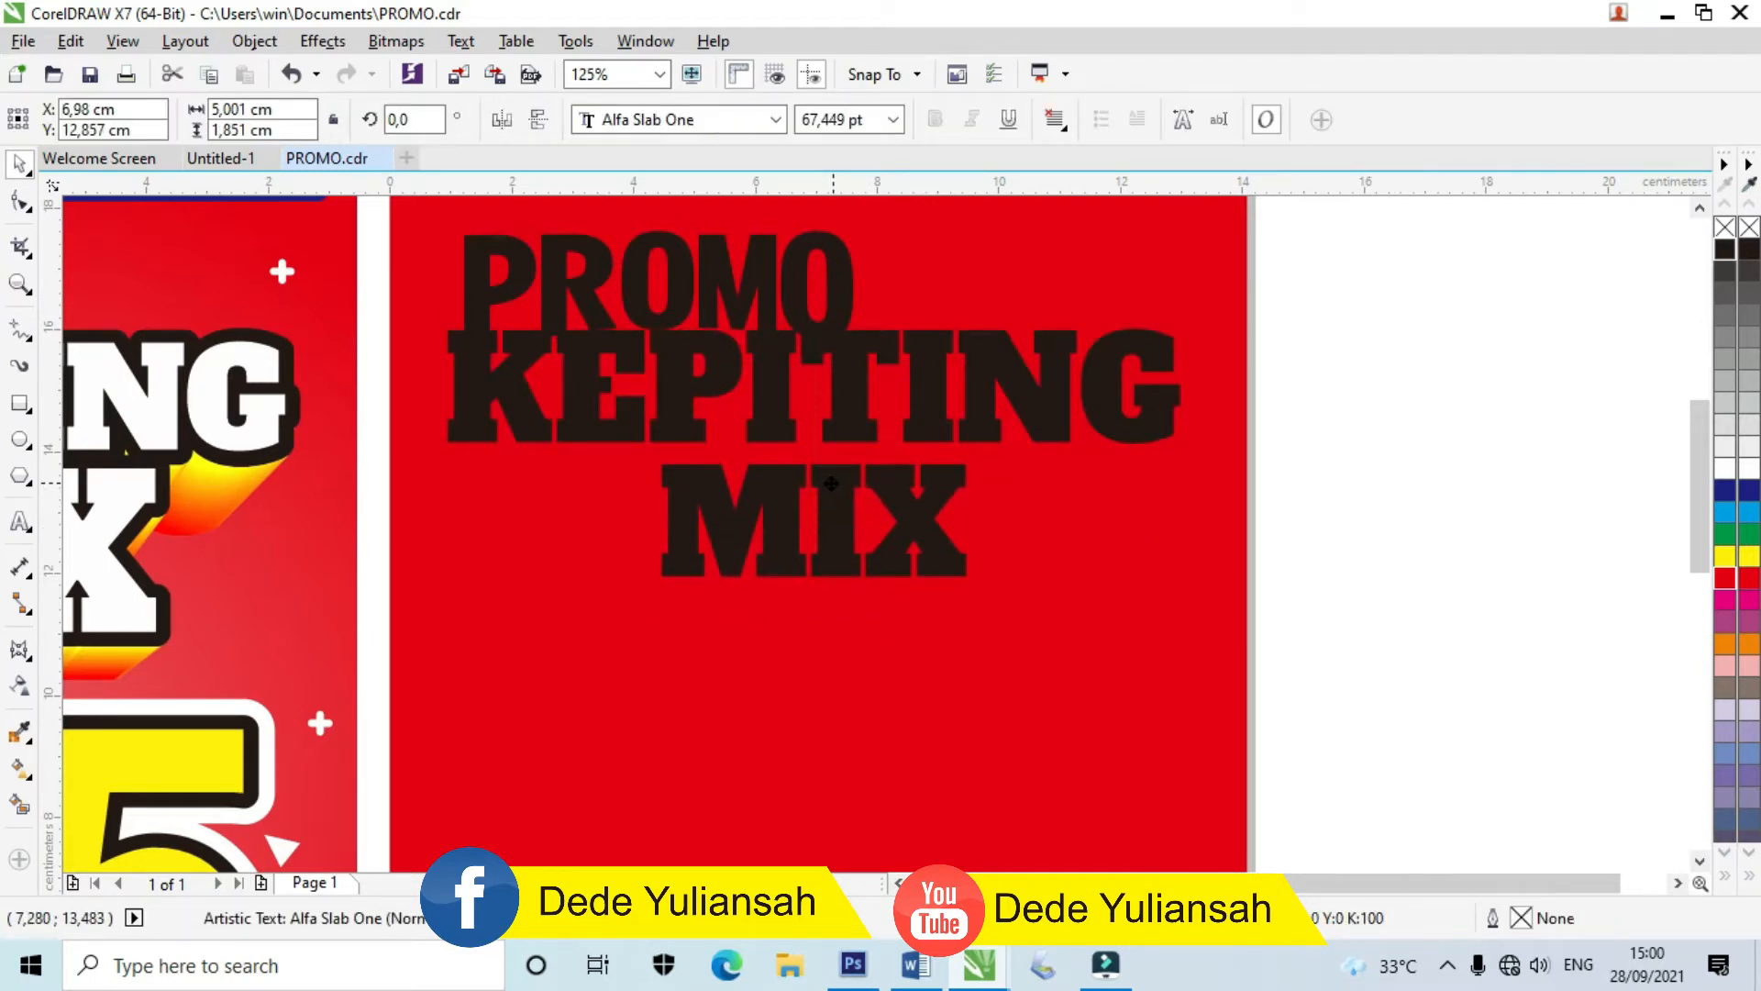
{"action": "left_click", "coordinate": [845, 415], "text": "shift"}
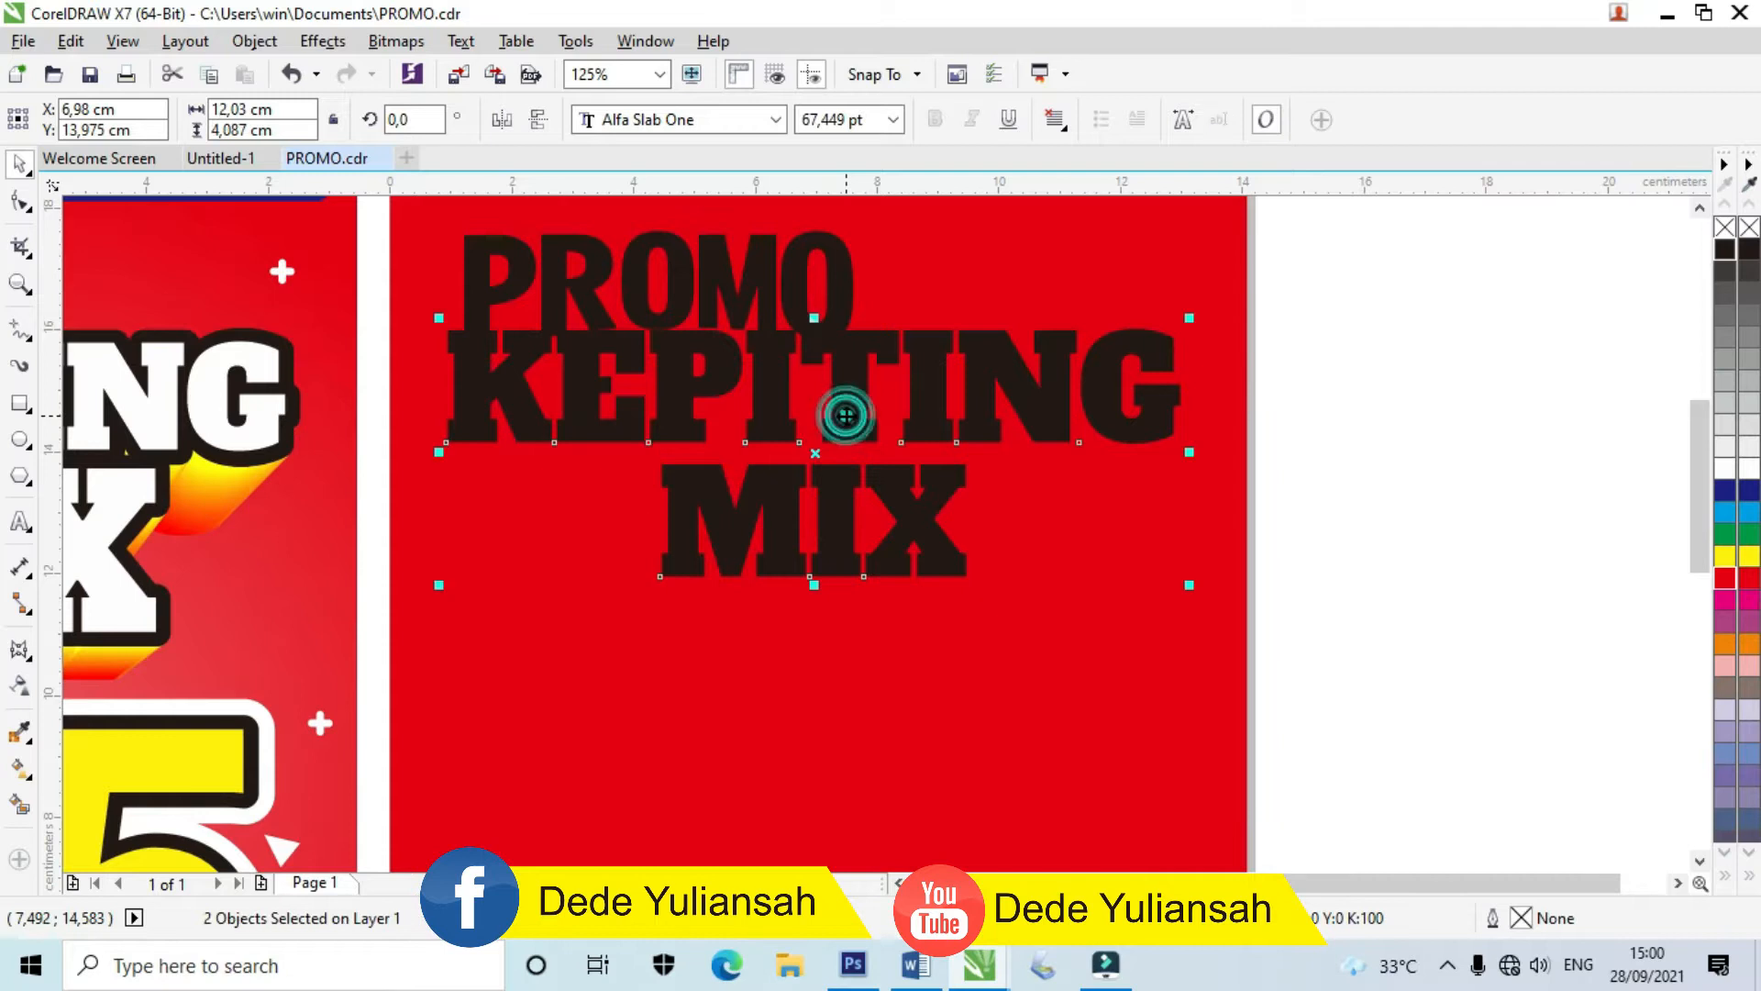
{"action": "key", "text": "F3"}
{"action": "key", "text": "F3"}
{"action": "left_click", "coordinate": [1100, 519]}
Step: Nudge PROMO slightly up and to the left
{"action": "scroll", "coordinate": [706, 431], "scroll_direction": "up", "scroll_amount": 2}
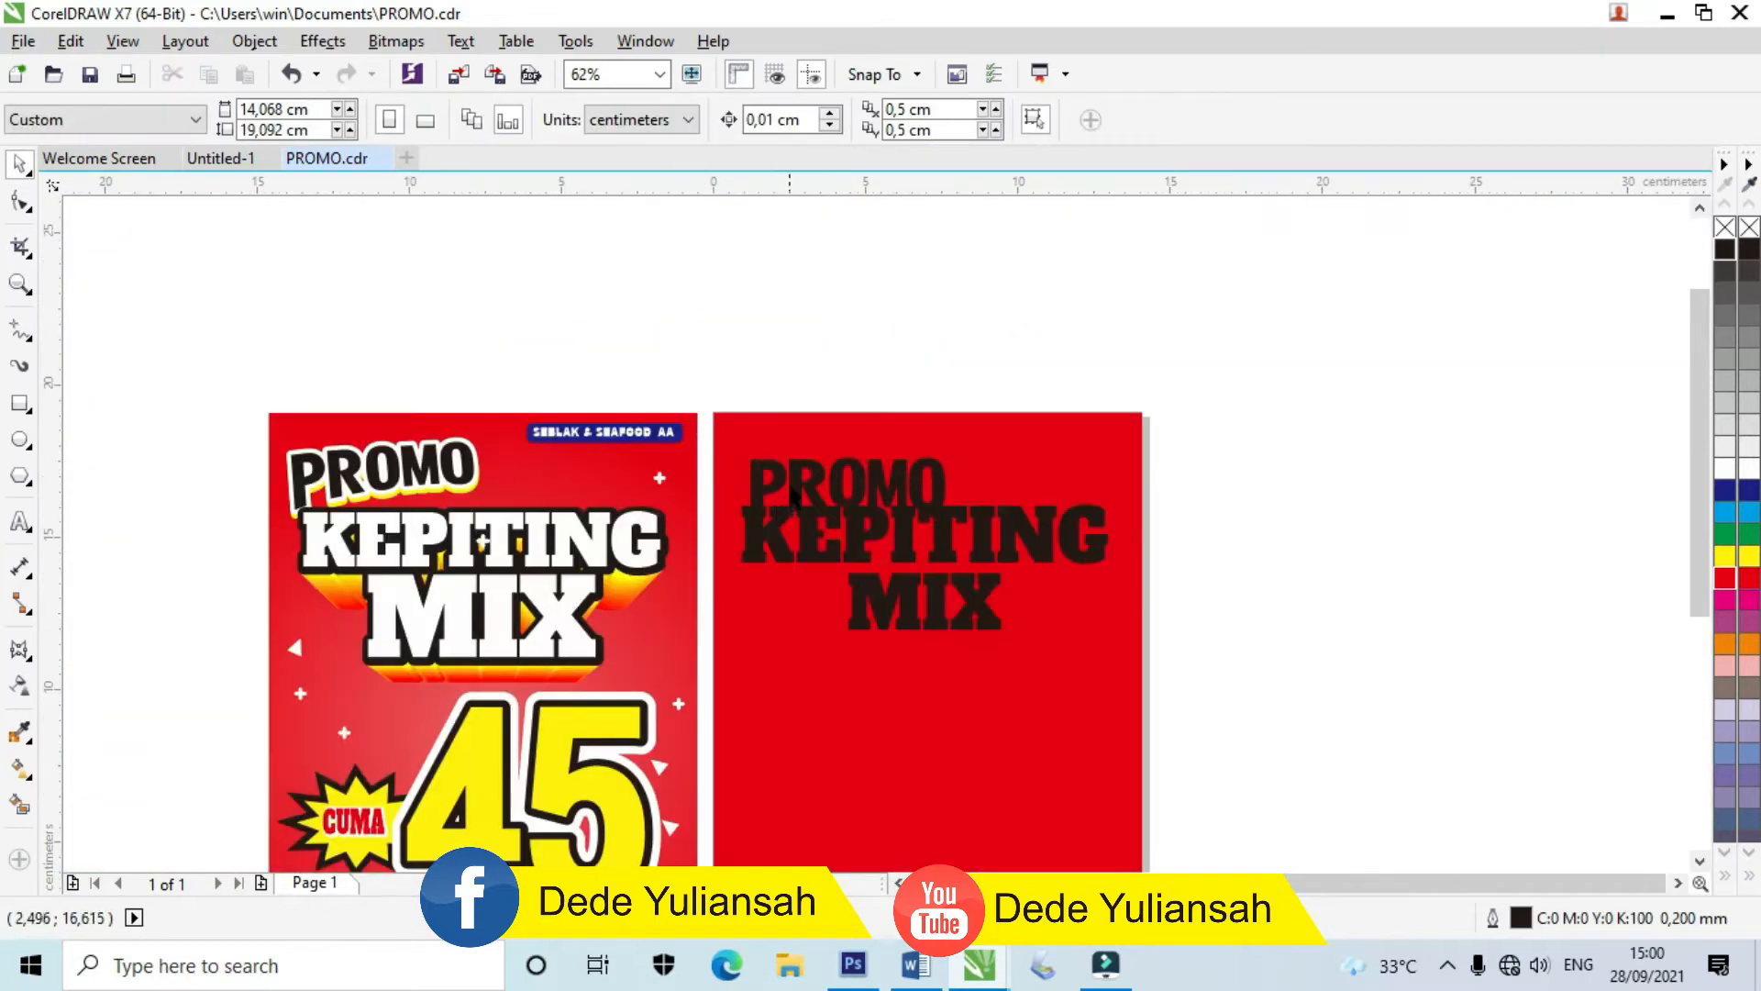
{"action": "left_click", "coordinate": [801, 470]}
{"action": "scroll", "coordinate": [801, 469], "scroll_direction": "up", "scroll_amount": 2}
{"action": "left_click_drag", "start_coordinate": [845, 474], "coordinate": [745, 449]}
{"action": "scroll", "coordinate": [765, 449], "scroll_direction": "down", "scroll_amount": 1}
{"action": "scroll", "coordinate": [766, 408], "scroll_direction": "down", "scroll_amount": 1}
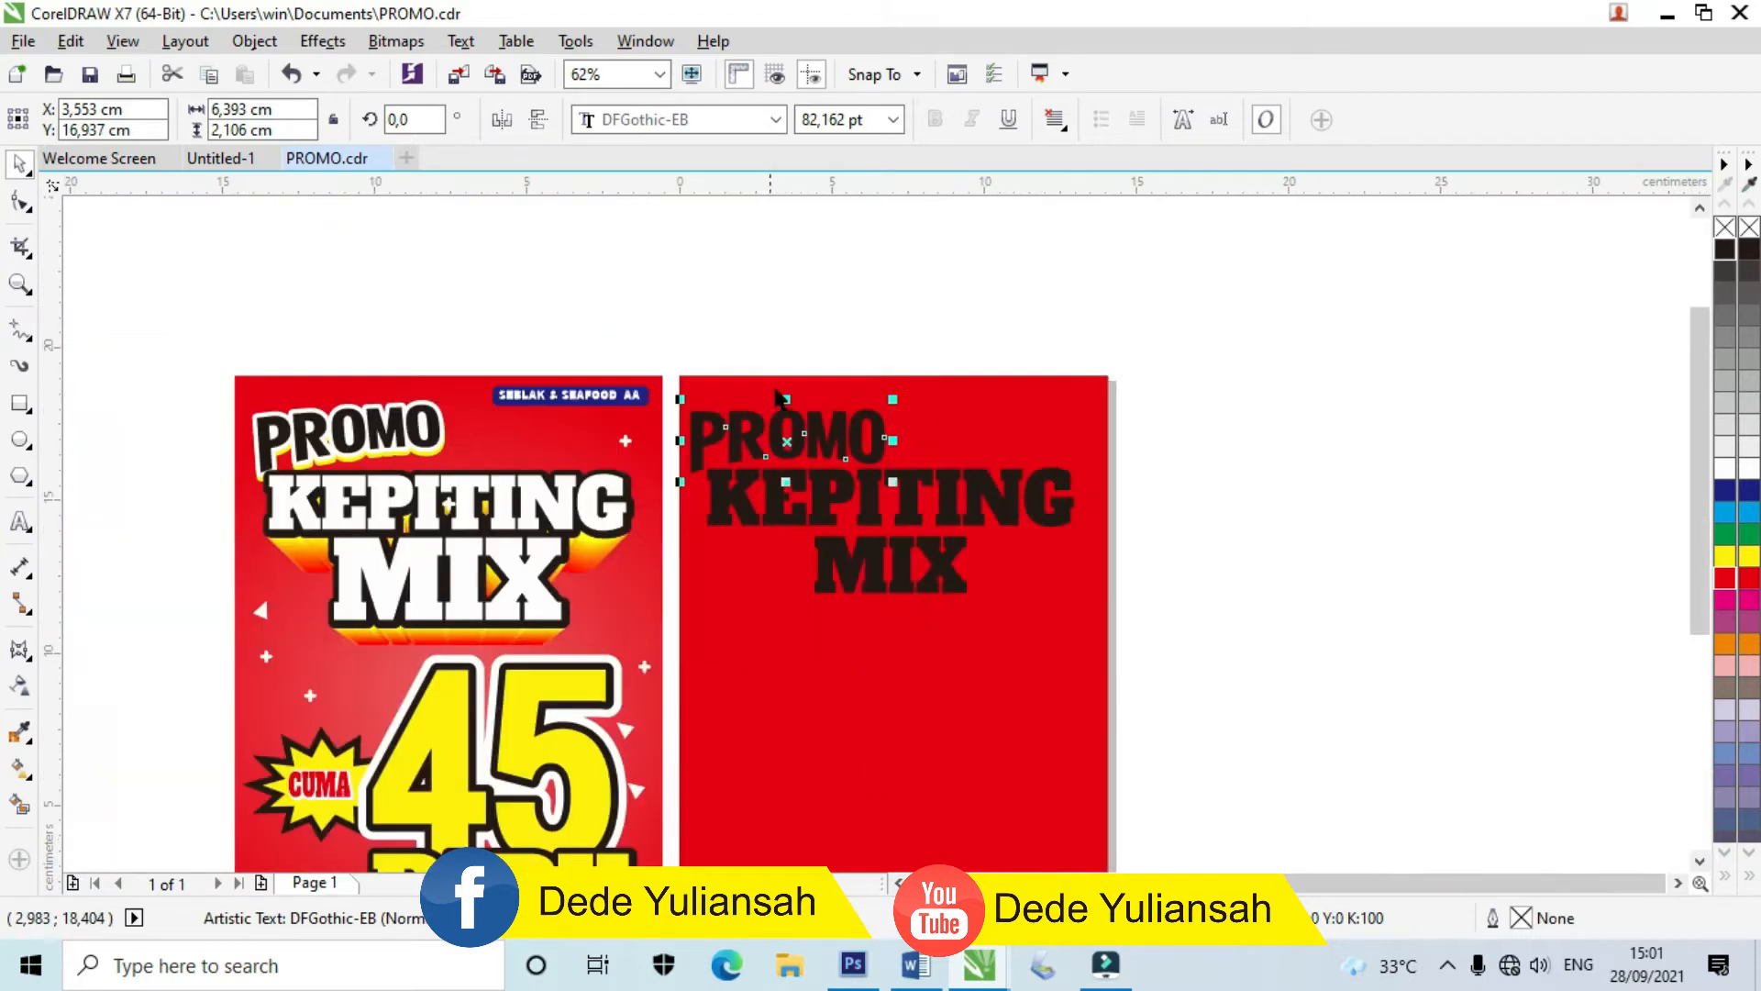
{"action": "left_click", "coordinate": [857, 321]}
{"action": "scroll", "coordinate": [863, 667], "scroll_direction": "up", "scroll_amount": 1}
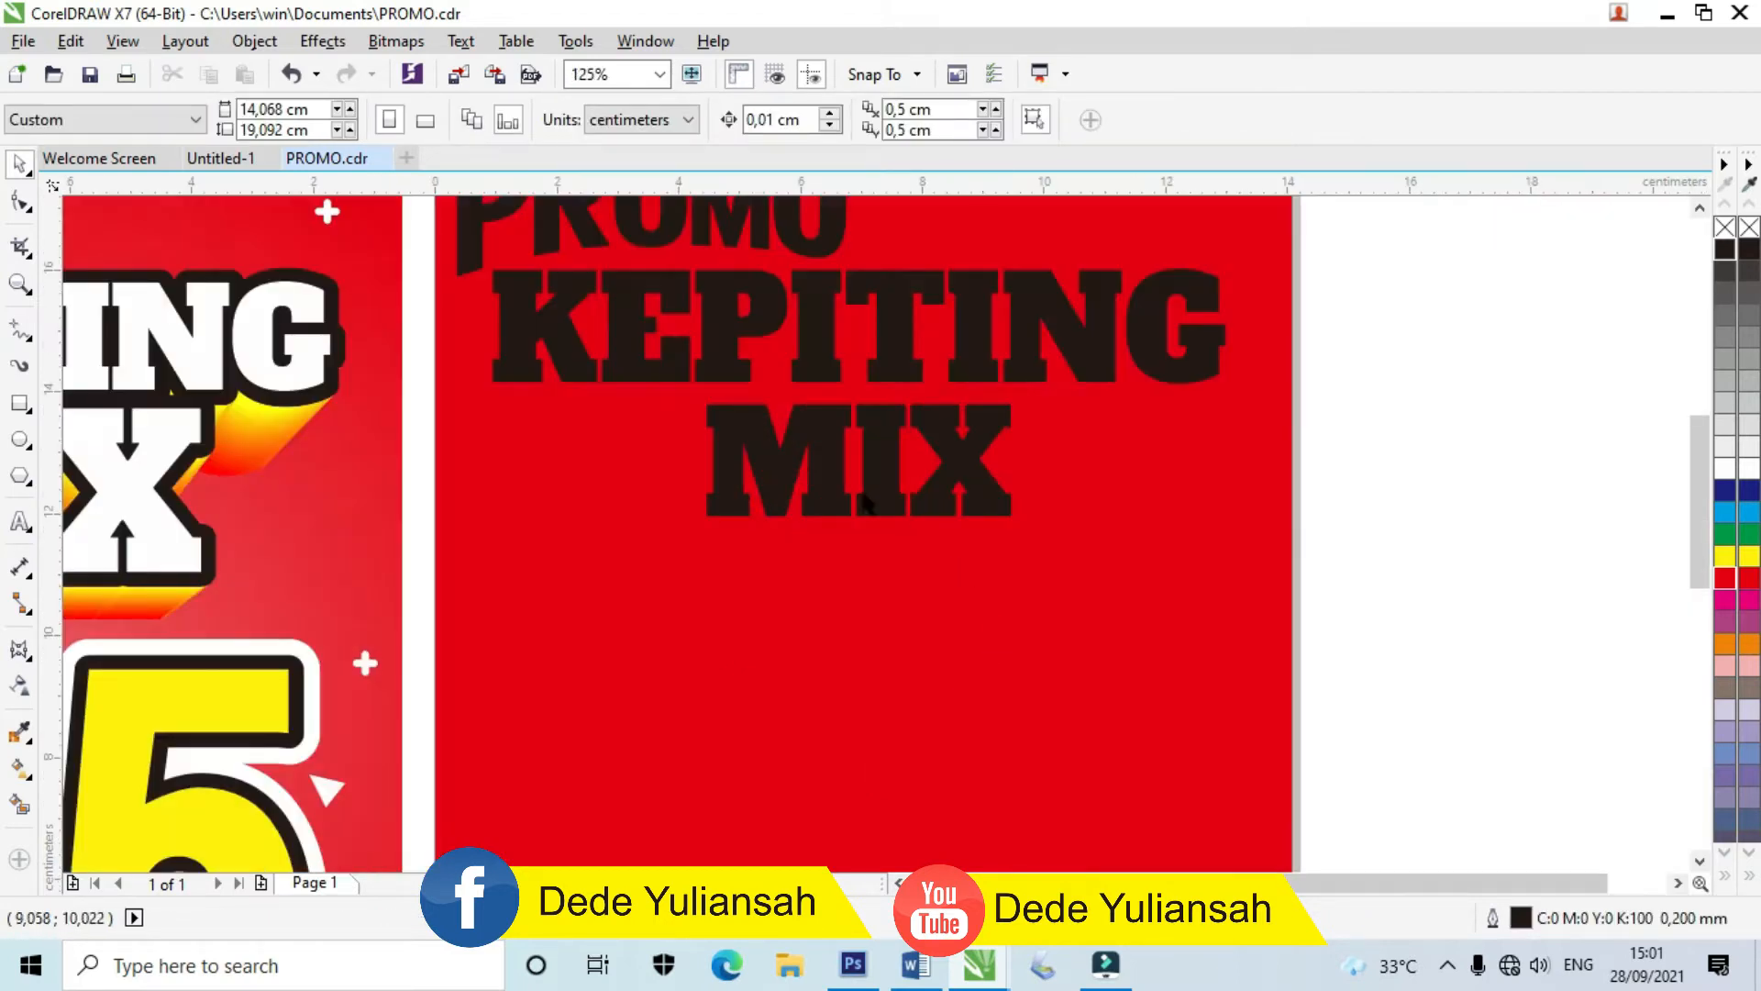
{"action": "scroll", "coordinate": [951, 559], "scroll_direction": "down", "scroll_amount": 1}
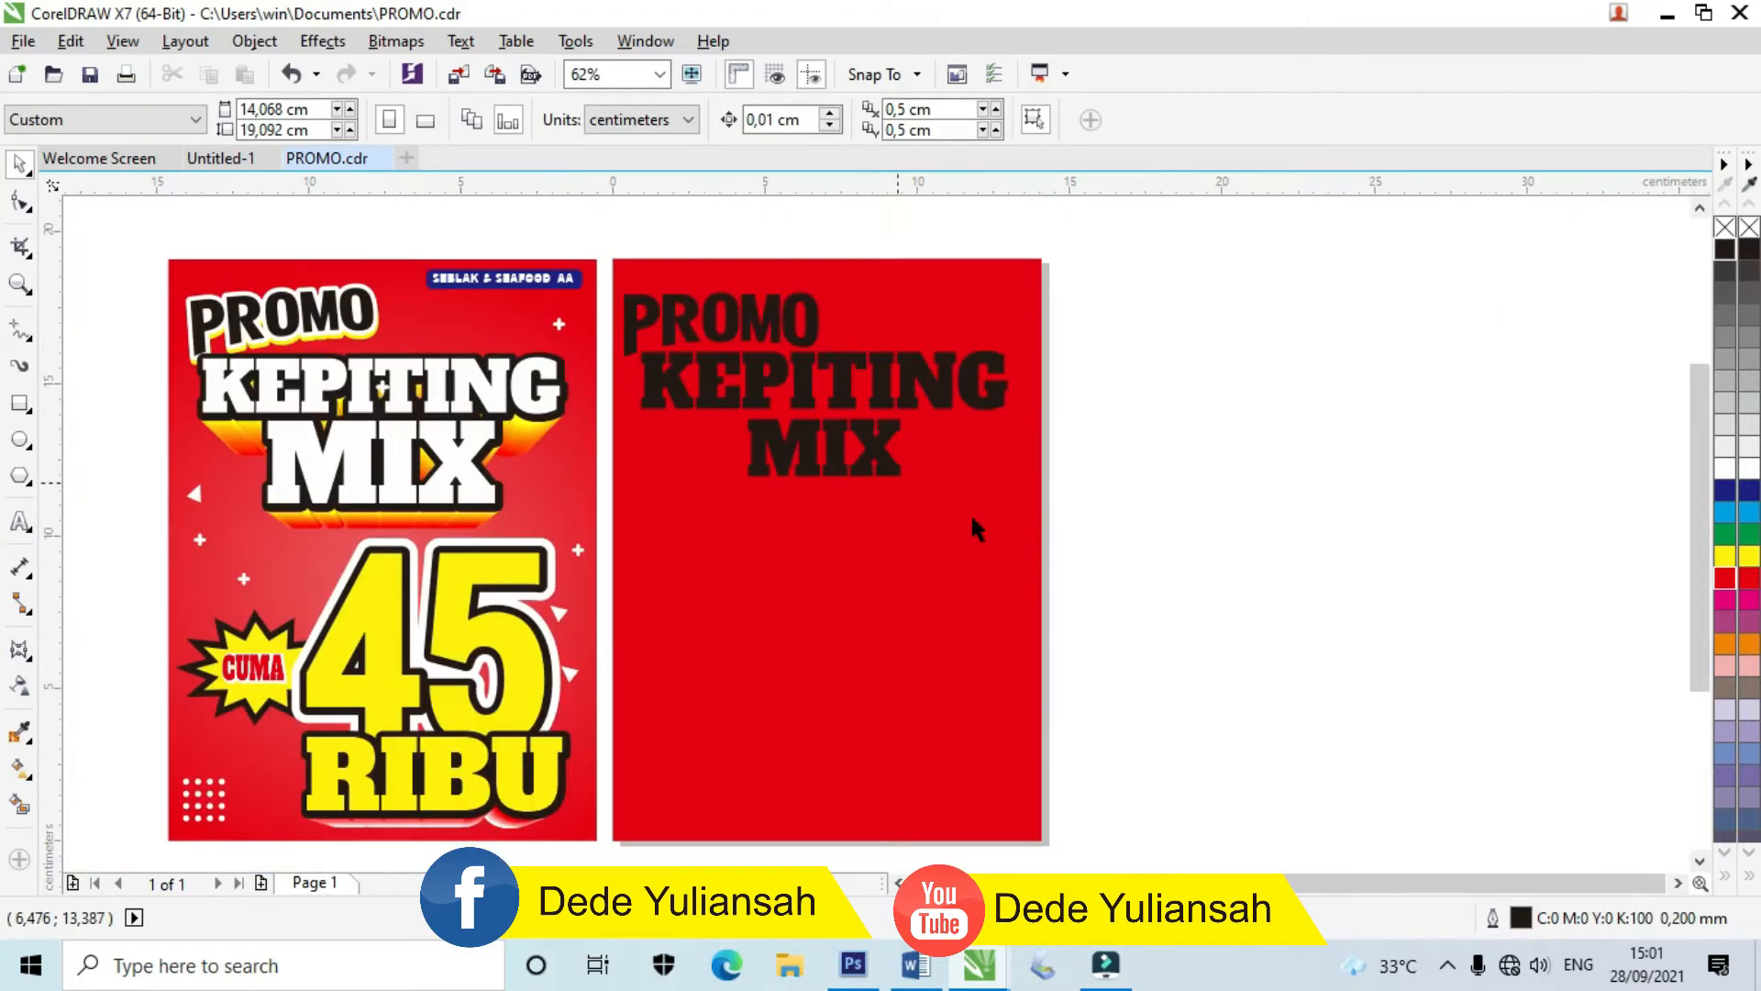
Step: Type 45 as a new text line on the red page
{"action": "left_click", "coordinate": [21, 523]}
{"action": "scroll", "coordinate": [812, 697], "scroll_direction": "up", "scroll_amount": 1}
{"action": "left_click", "coordinate": [838, 582]}
{"action": "type", "text": "4"}
{"action": "key", "text": "Escape"}
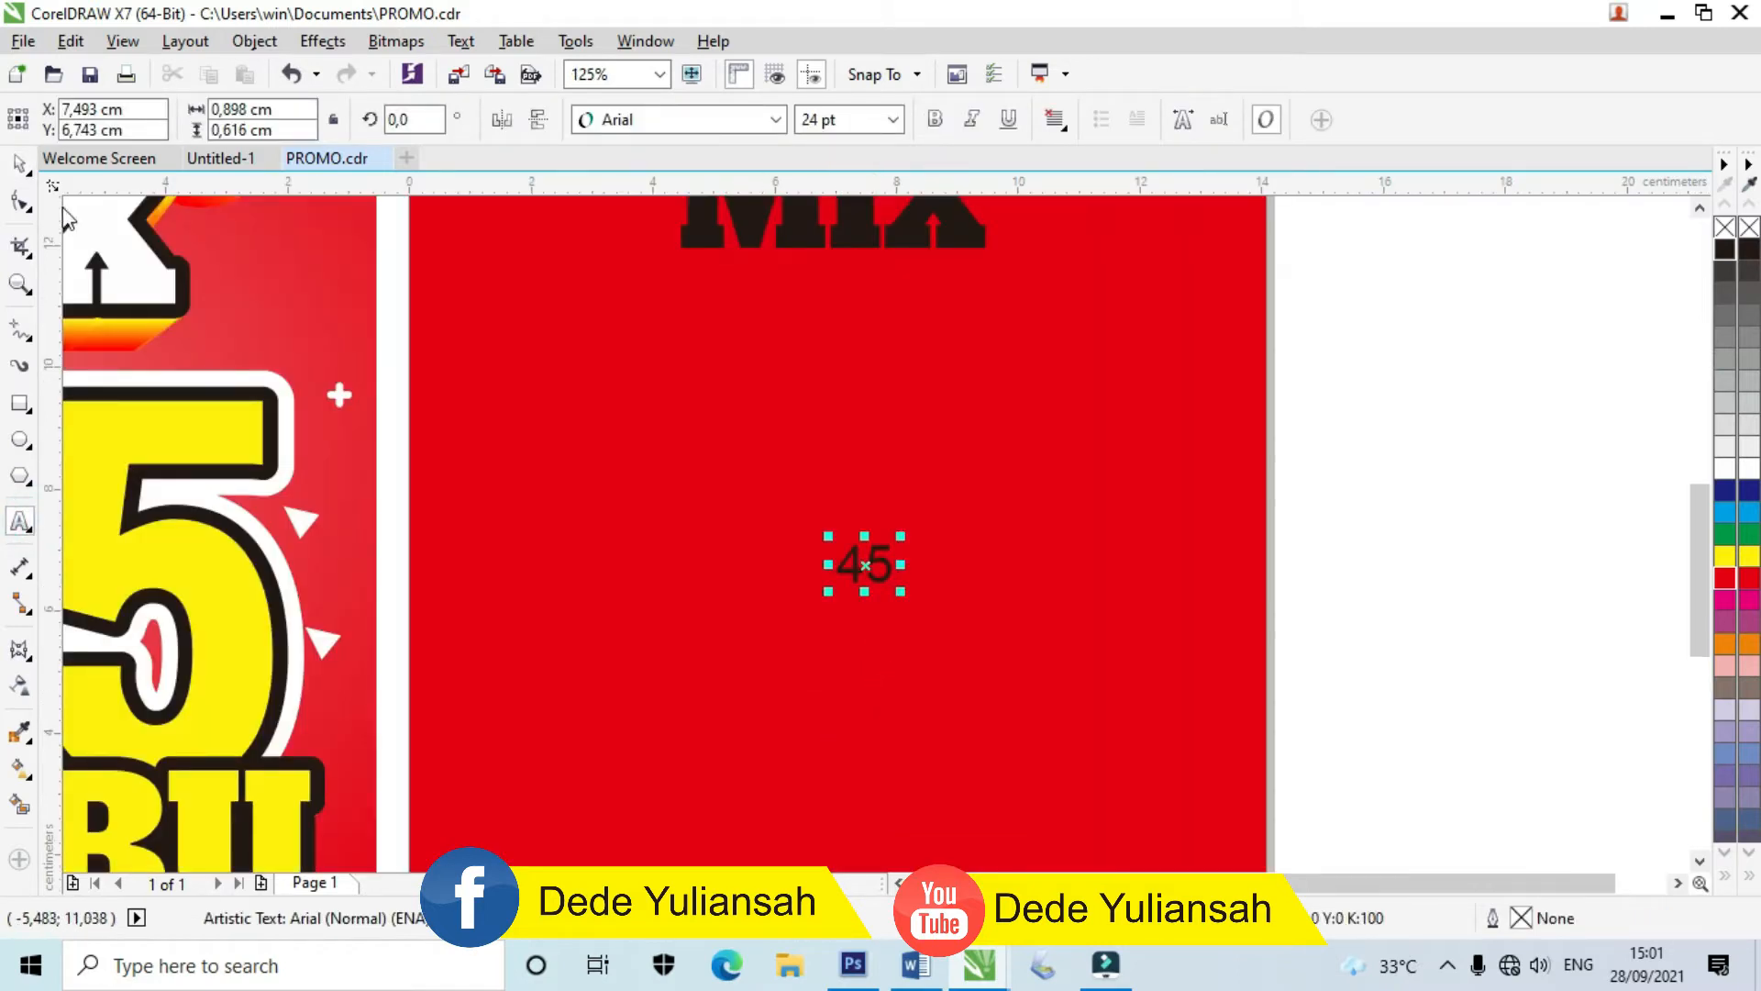
{"action": "left_click", "coordinate": [20, 166]}
Step: Set the 45 in Alfa Slab One, enlarge it to about 8 cm wide and stretch it taller
{"action": "left_click", "coordinate": [679, 119]}
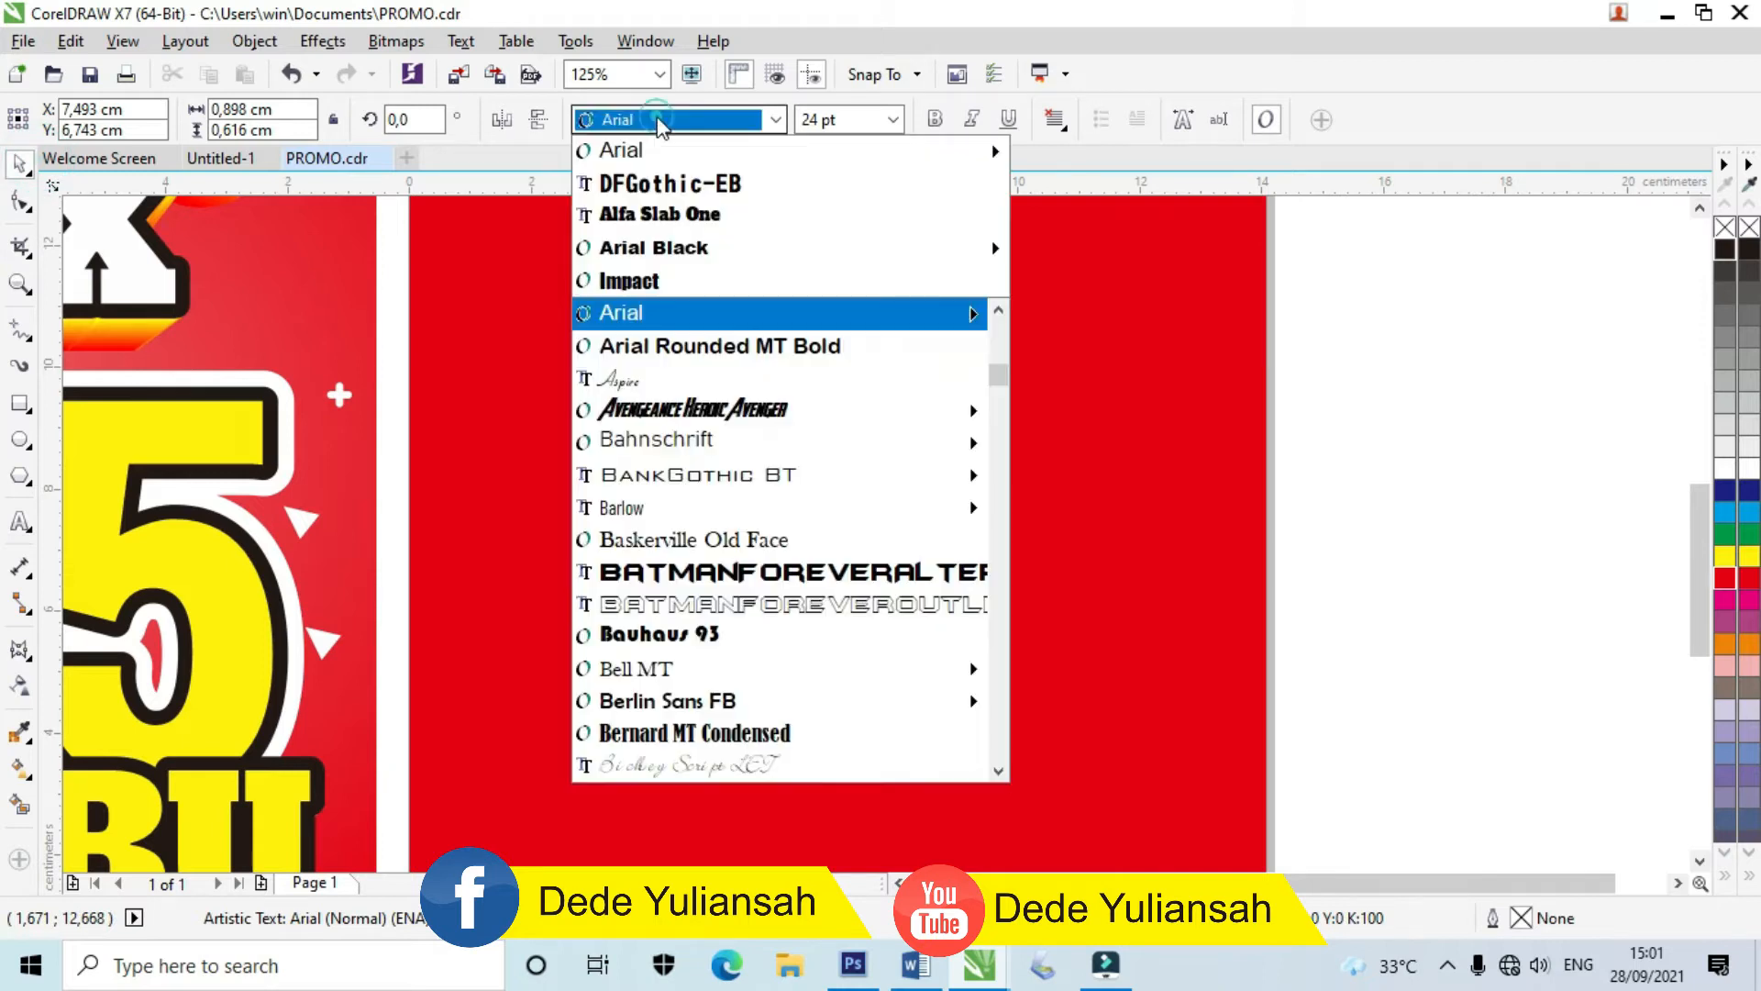
{"action": "left_click", "coordinate": [671, 223]}
{"action": "scroll", "coordinate": [569, 229], "scroll_direction": "down", "scroll_amount": 2}
{"action": "left_click_drag", "start_coordinate": [745, 415], "coordinate": [859, 587]}
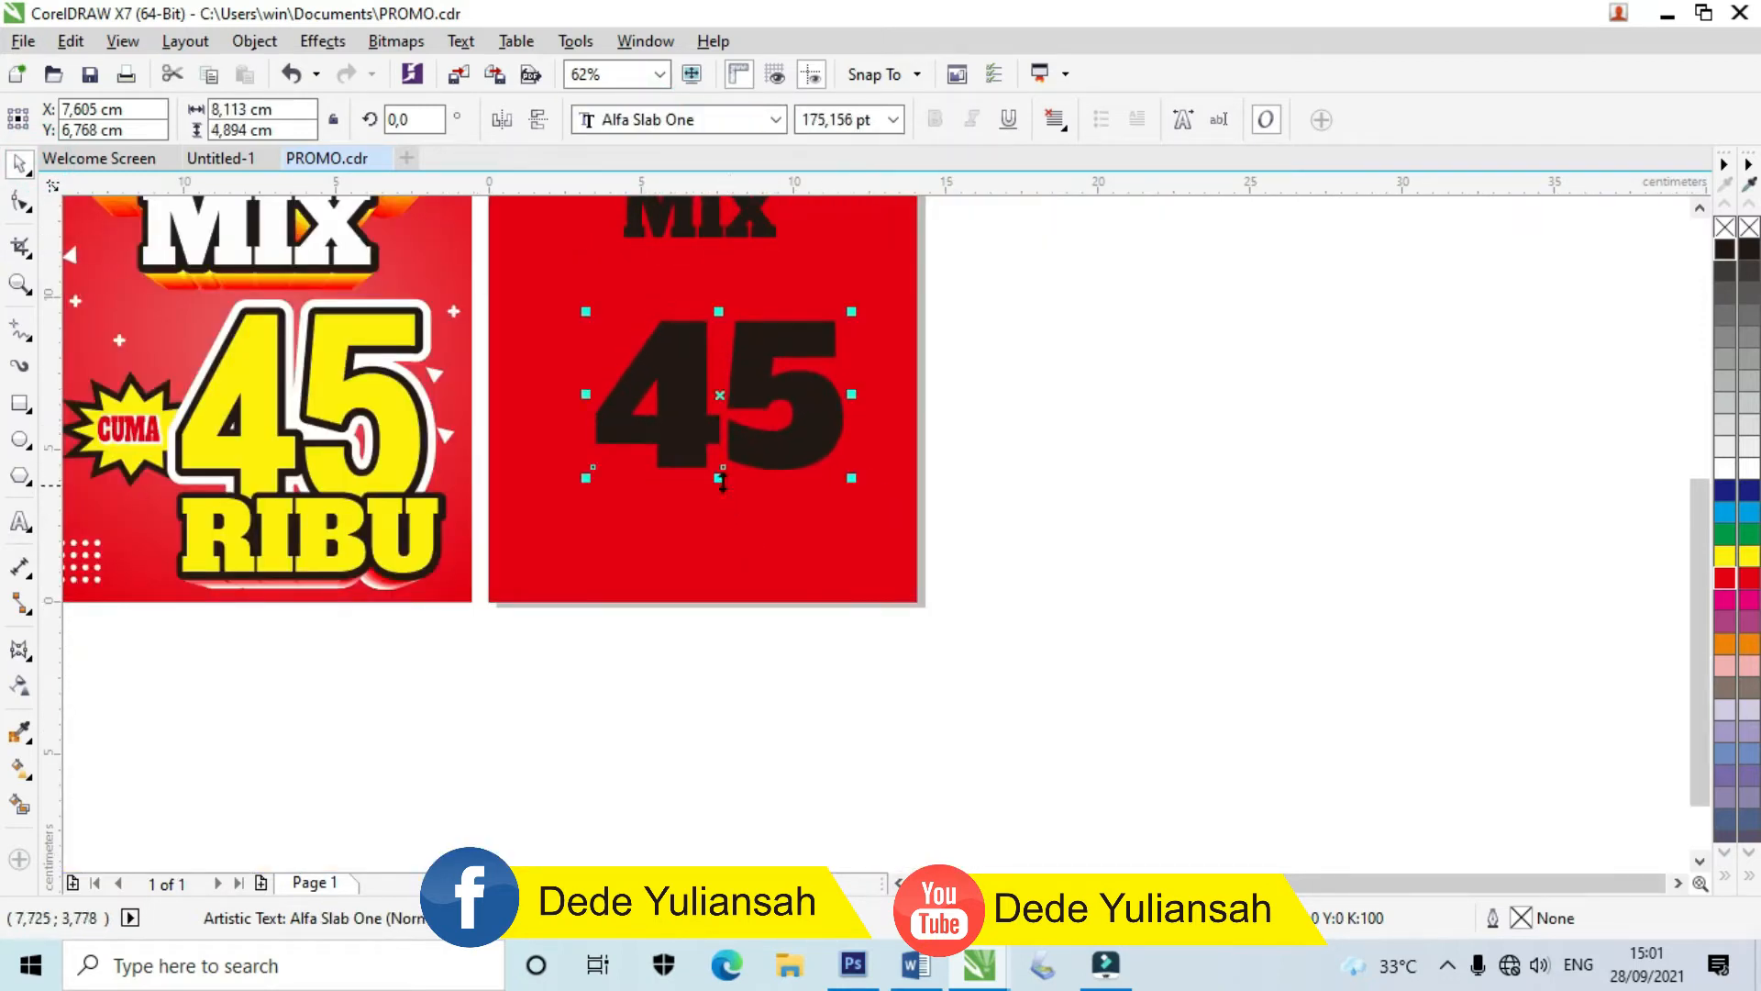
{"action": "left_click_drag", "start_coordinate": [720, 487], "coordinate": [726, 522]}
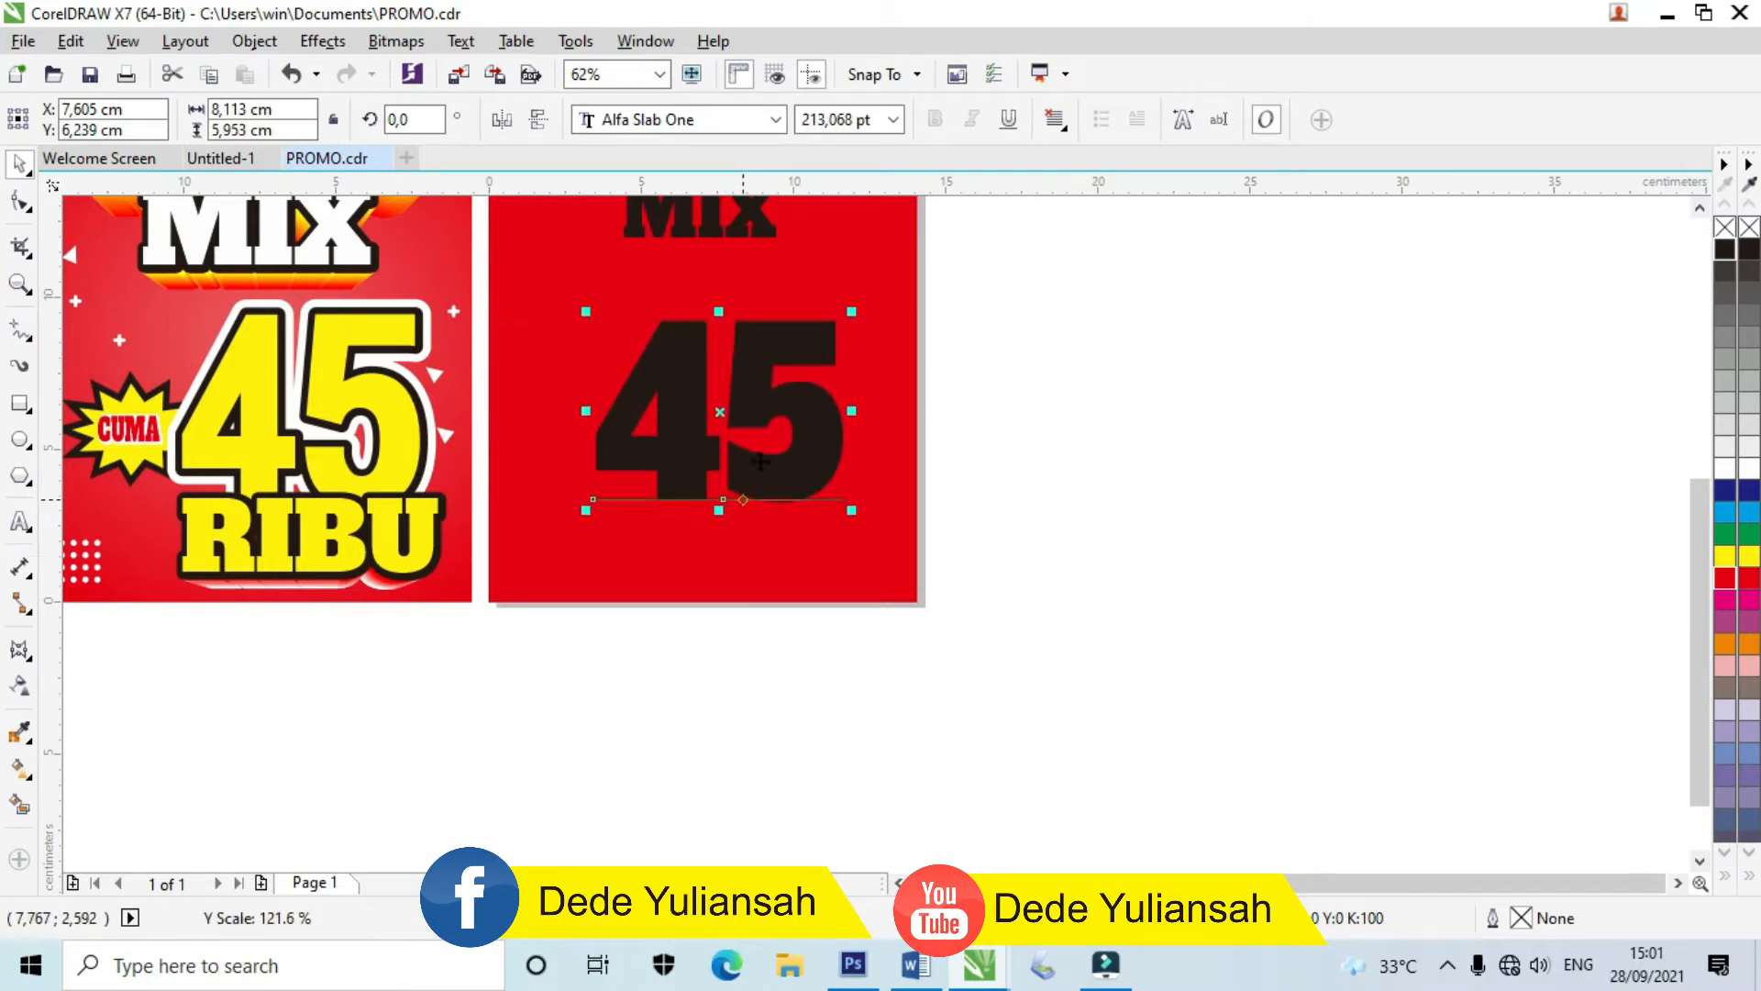
{"action": "left_click_drag", "start_coordinate": [805, 401], "coordinate": [815, 401]}
{"action": "left_click", "coordinate": [1097, 461]}
Step: Change the 45 to DFGothic-EB and move it slightly right and down
{"action": "left_click", "coordinate": [732, 447]}
{"action": "left_click", "coordinate": [666, 122]}
{"action": "left_click", "coordinate": [656, 216]}
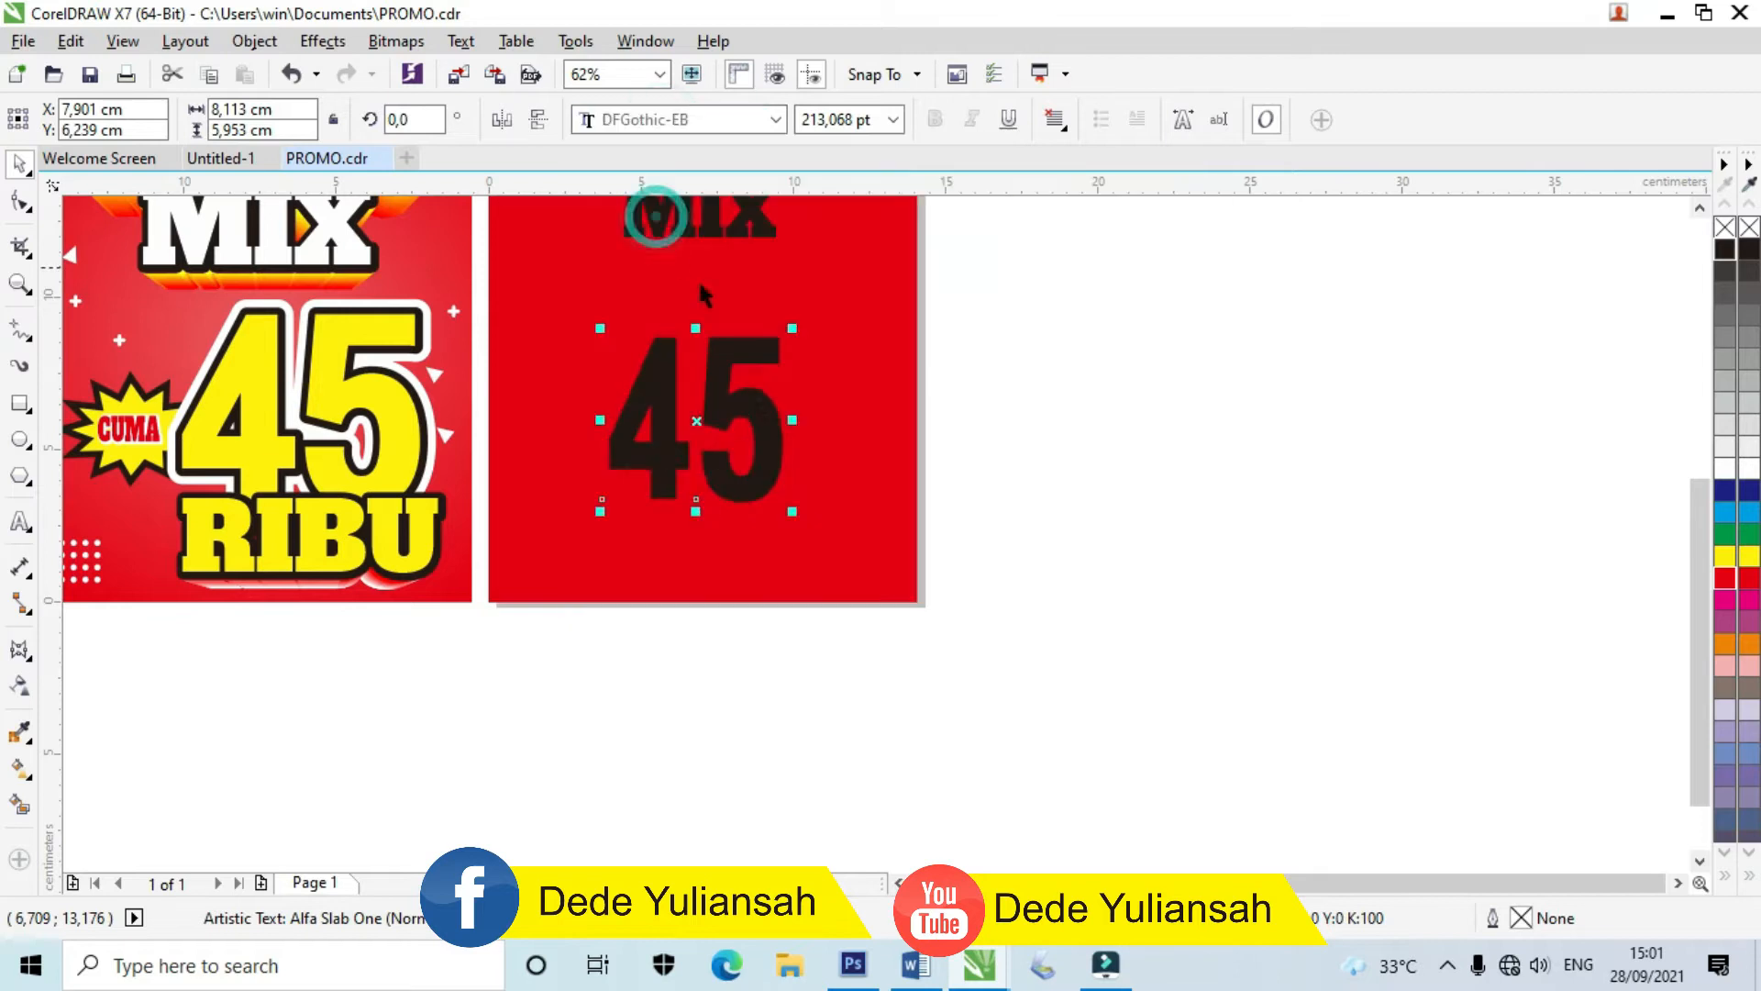
{"action": "scroll", "coordinate": [725, 456], "scroll_direction": "up", "scroll_amount": 2}
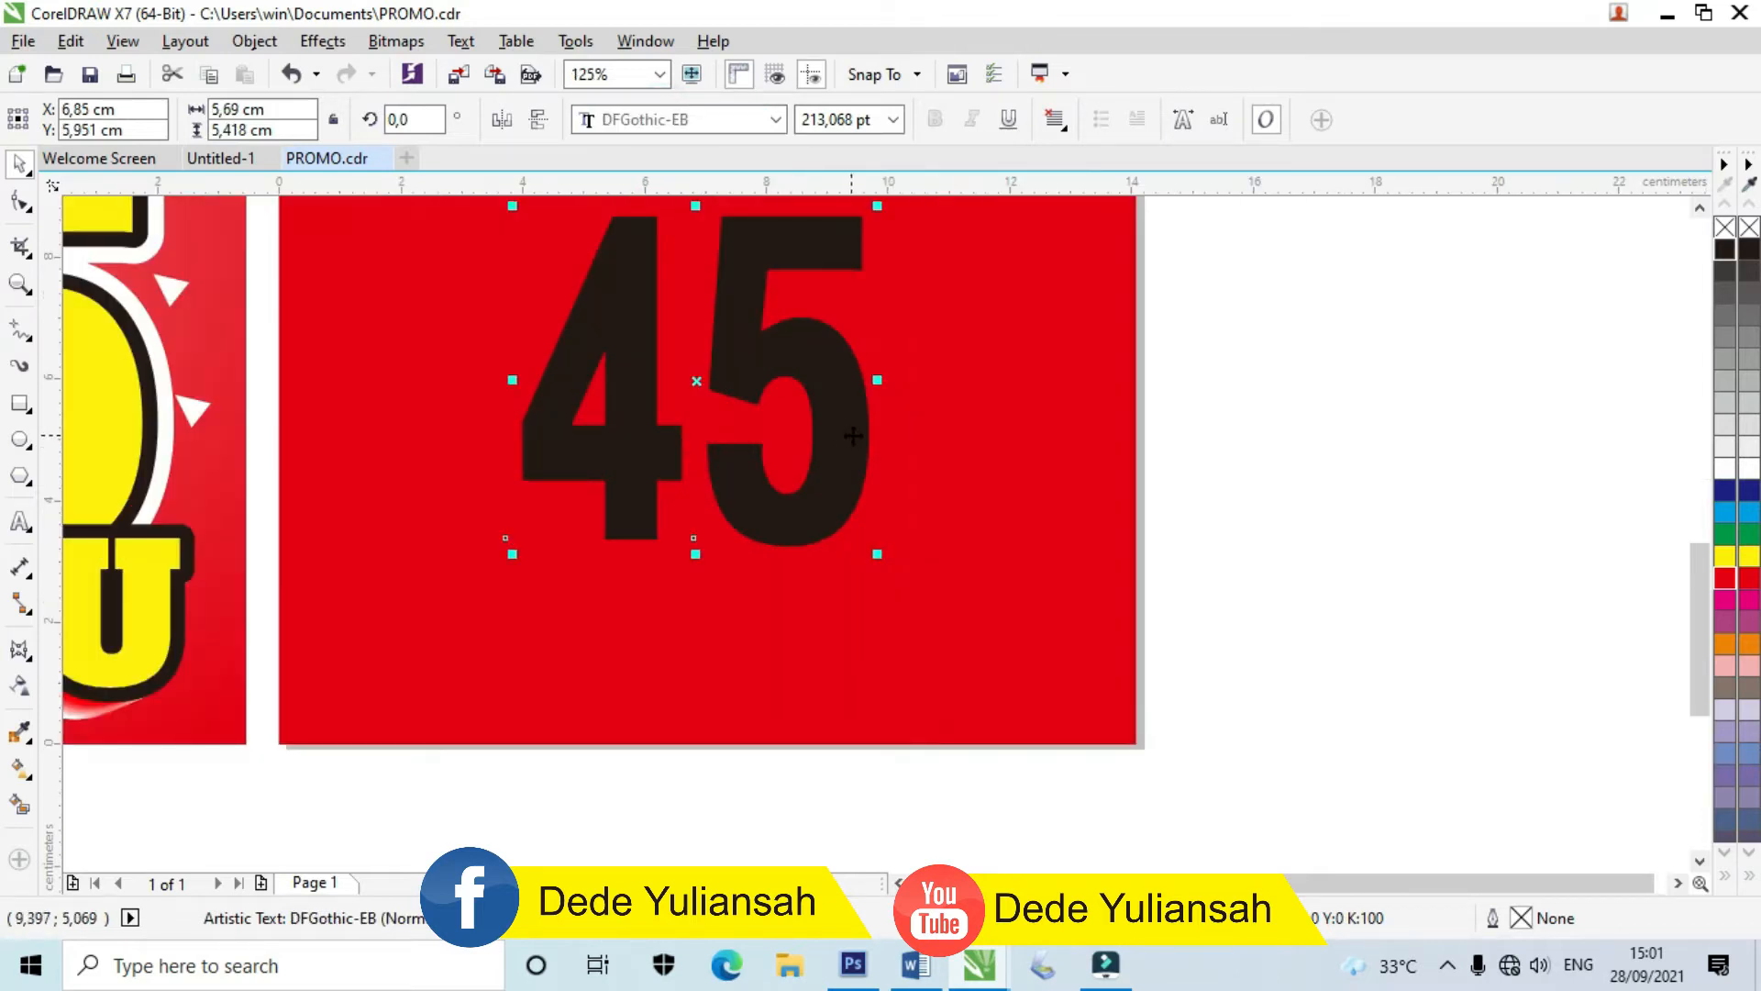
{"action": "left_click_drag", "start_coordinate": [851, 438], "coordinate": [861, 441]}
Step: Tighten the gap between the 4 and the 5
{"action": "left_click", "coordinate": [28, 204]}
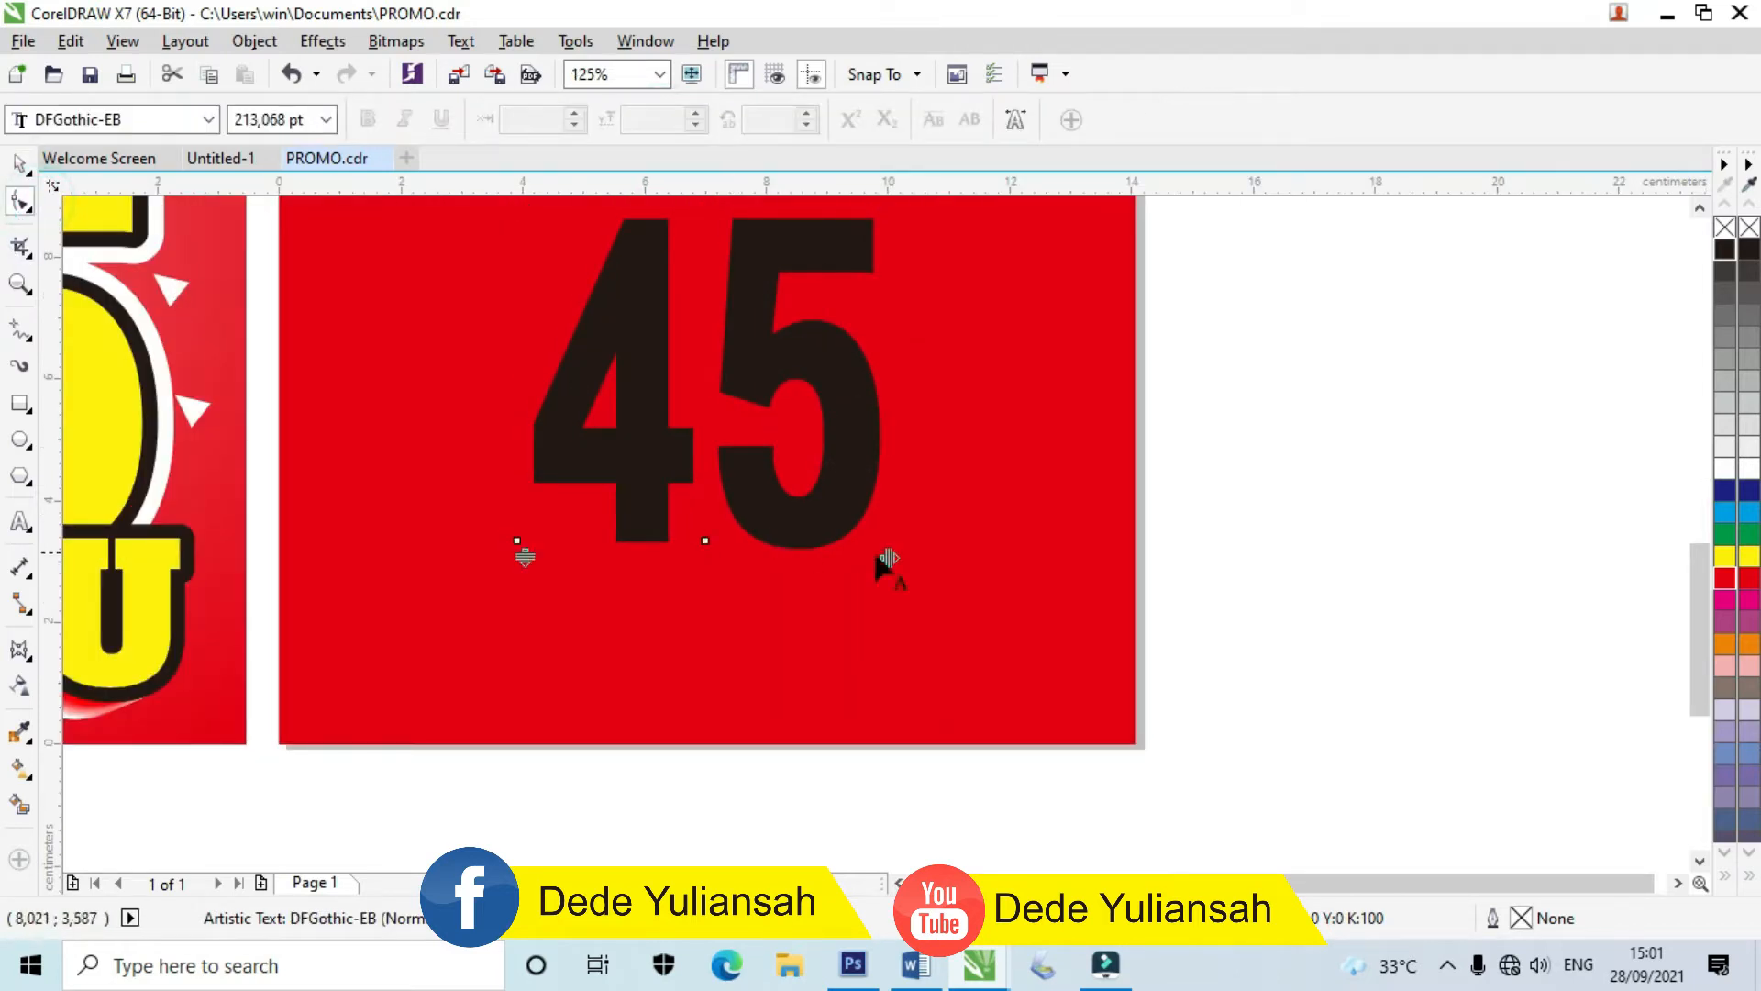
{"action": "scroll", "coordinate": [826, 551], "scroll_direction": "up", "scroll_amount": 4}
{"action": "scroll", "coordinate": [867, 543], "scroll_direction": "down", "scroll_amount": 2}
{"action": "left_click_drag", "start_coordinate": [867, 542], "coordinate": [834, 541]}
{"action": "scroll", "coordinate": [817, 552], "scroll_direction": "down", "scroll_amount": 2}
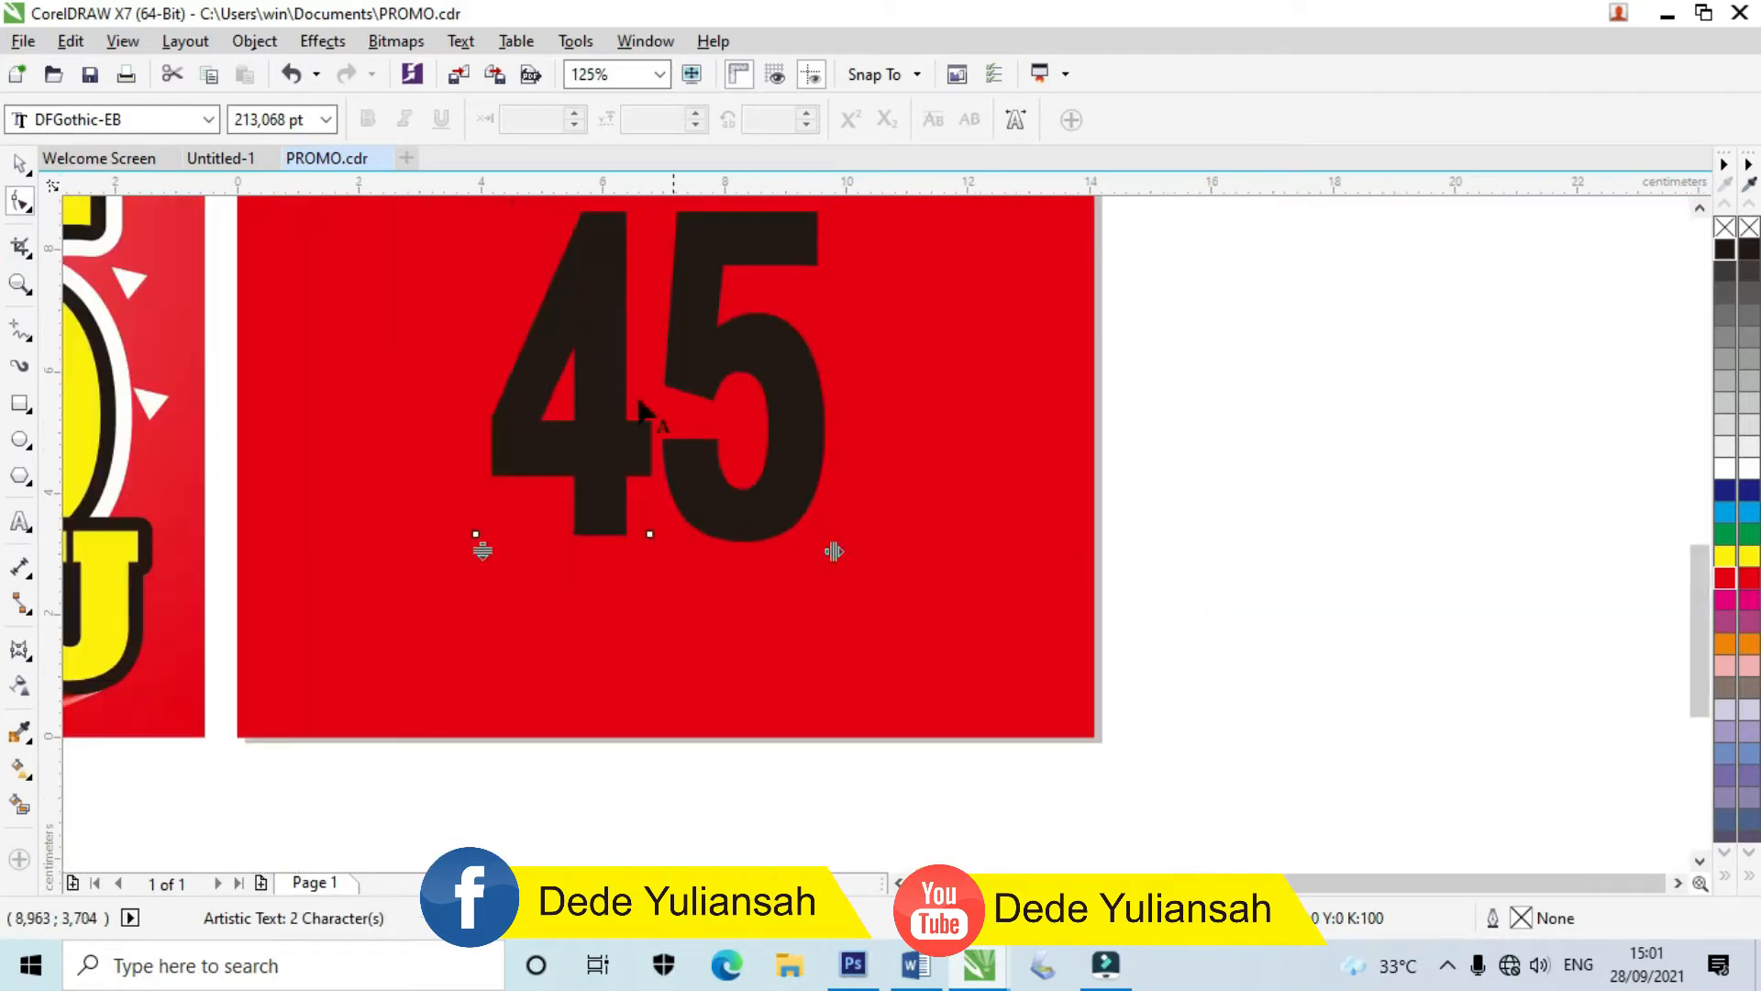
Step: Stretch the 45 wider, shift it right, and drag a copy of MIX beneath it
{"action": "left_click", "coordinate": [17, 160]}
{"action": "scroll", "coordinate": [767, 386], "scroll_direction": "down", "scroll_amount": 4}
{"action": "left_click_drag", "start_coordinate": [786, 399], "coordinate": [822, 334]}
{"action": "scroll", "coordinate": [803, 419], "scroll_direction": "up", "scroll_amount": 4}
{"action": "left_click_drag", "start_coordinate": [803, 419], "coordinate": [819, 420]}
{"action": "scroll", "coordinate": [819, 420], "scroll_direction": "down", "scroll_amount": 4}
{"action": "left_click", "coordinate": [961, 426]}
{"action": "left_click_drag", "start_coordinate": [754, 310], "coordinate": [713, 453]}
Step: Change the copied MIX text to read RIBU
{"action": "scroll", "coordinate": [714, 453], "scroll_direction": "up", "scroll_amount": 6}
{"action": "double_click", "coordinate": [714, 451]}
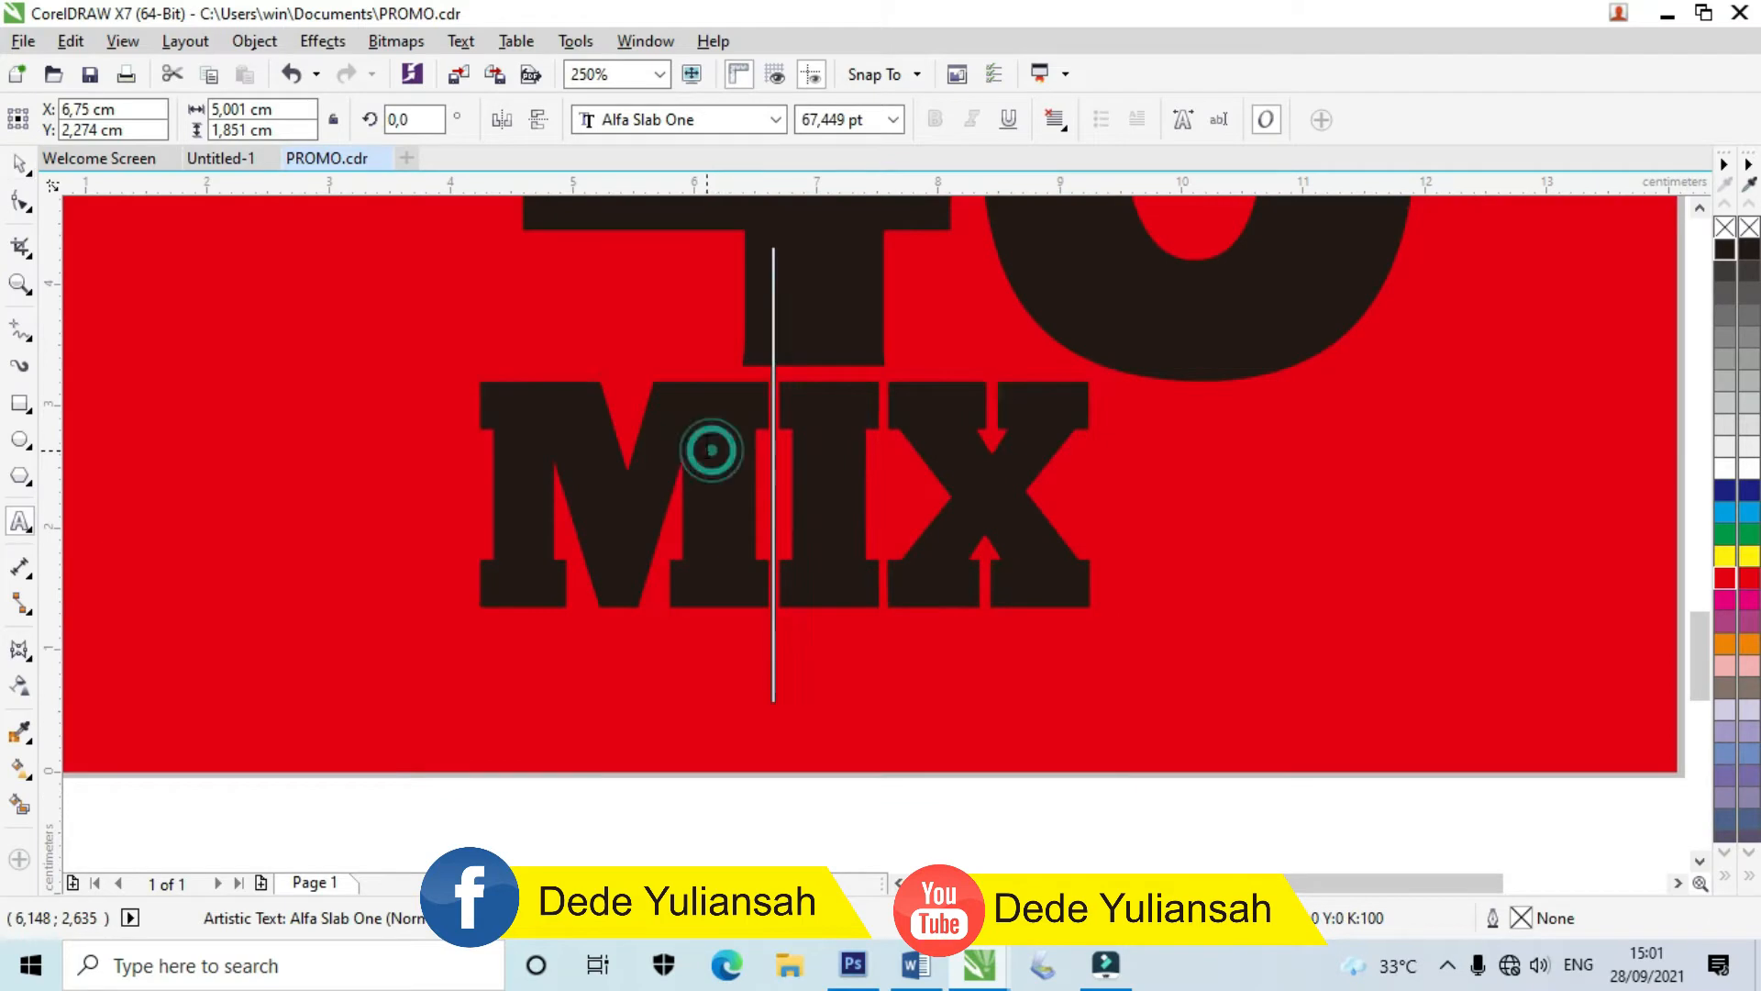
{"action": "key", "text": "ctrl+a"}
{"action": "type", "text": "RIBU"}
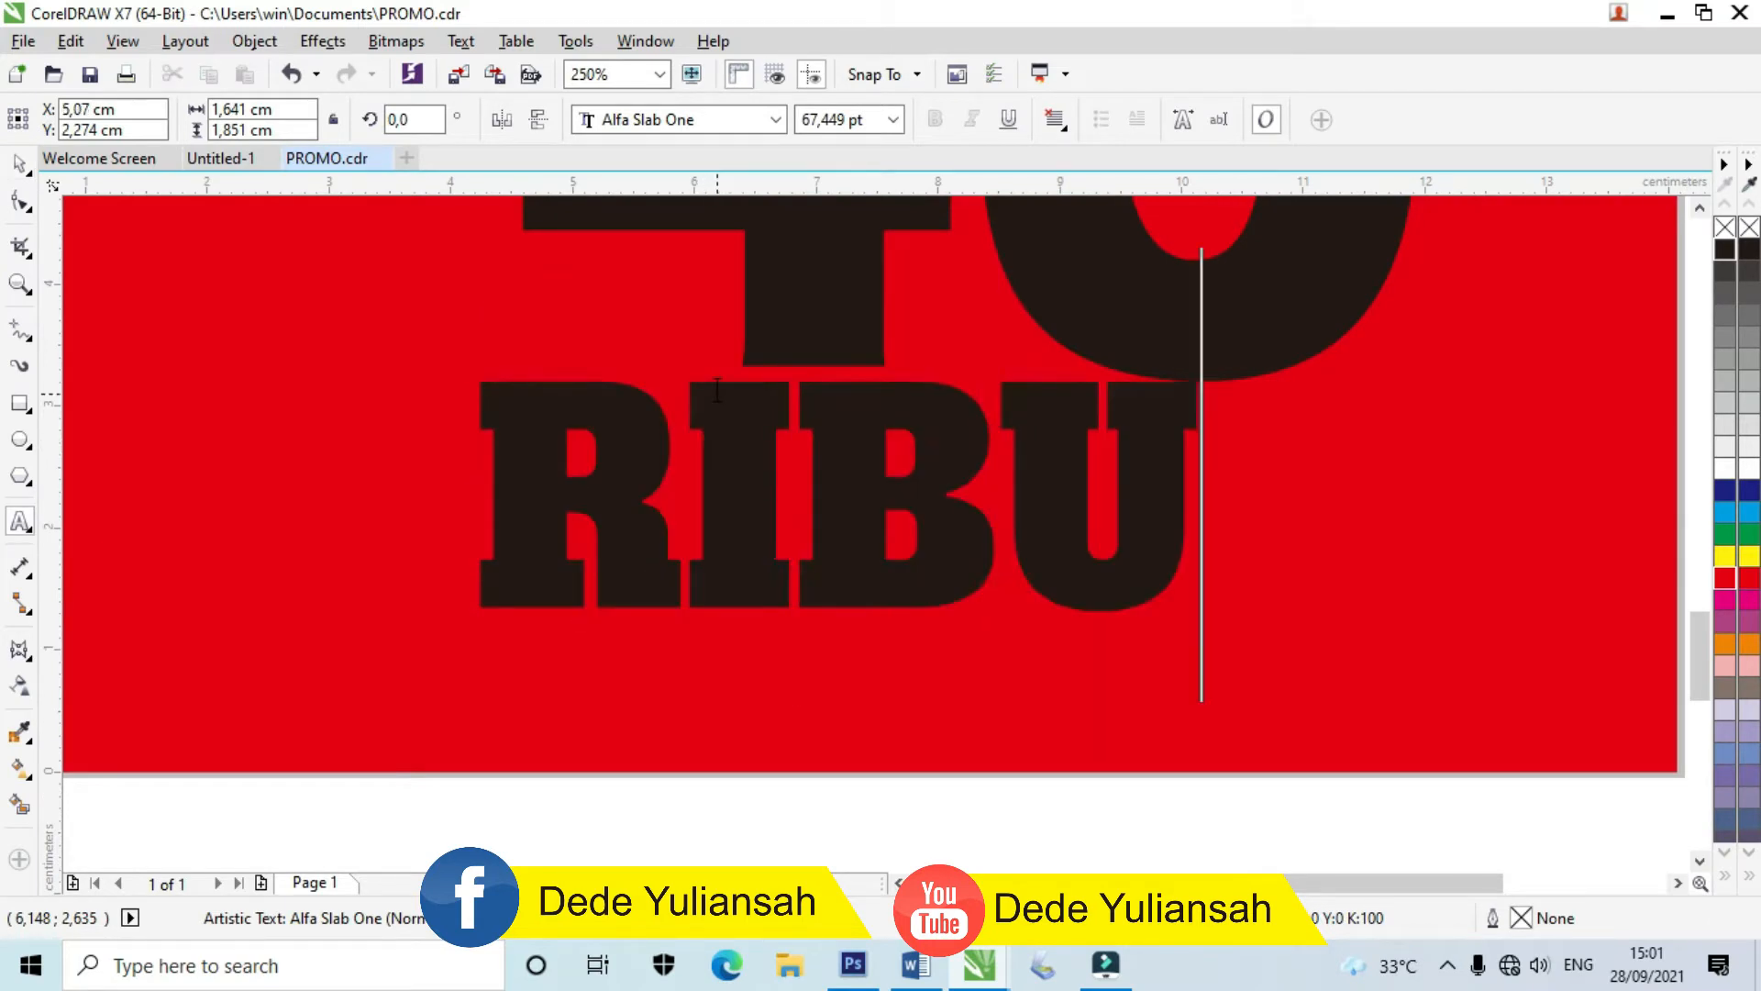
{"action": "left_click", "coordinate": [22, 165]}
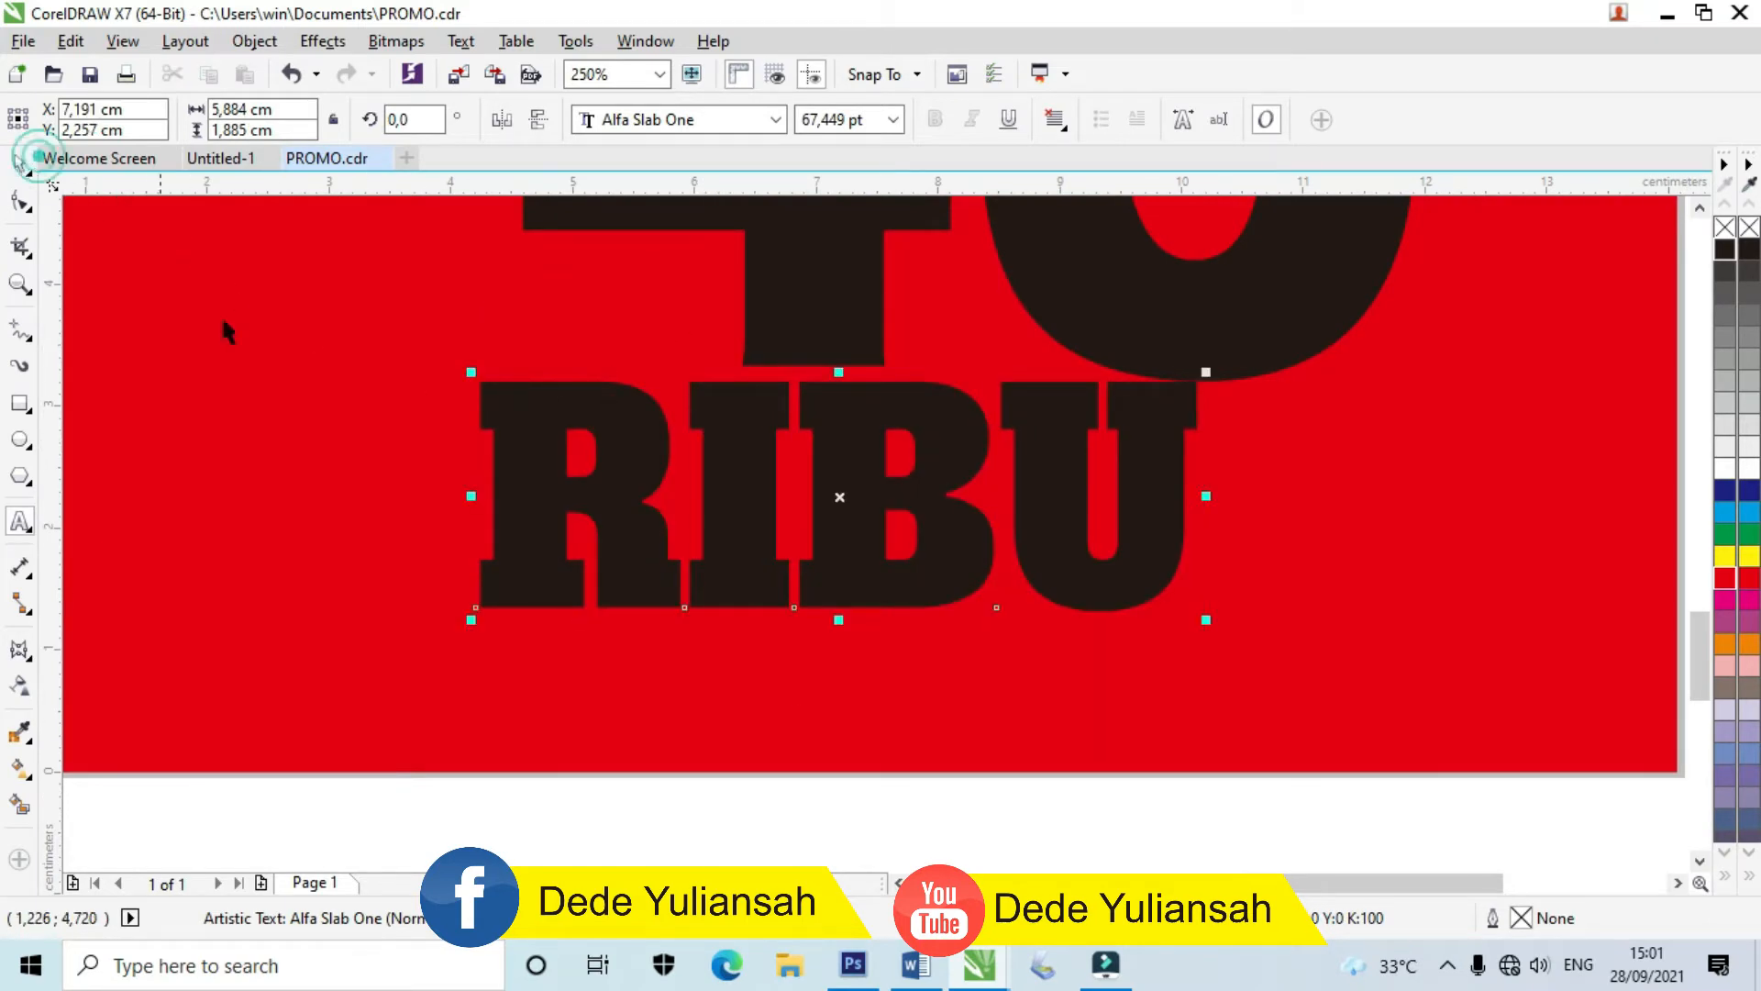
Step: Position RIBU under the 45 and select both together
{"action": "scroll", "coordinate": [565, 461], "scroll_direction": "down", "scroll_amount": 2}
{"action": "left_click", "coordinate": [993, 473]}
{"action": "left_click_drag", "start_coordinate": [647, 475], "coordinate": [819, 511]}
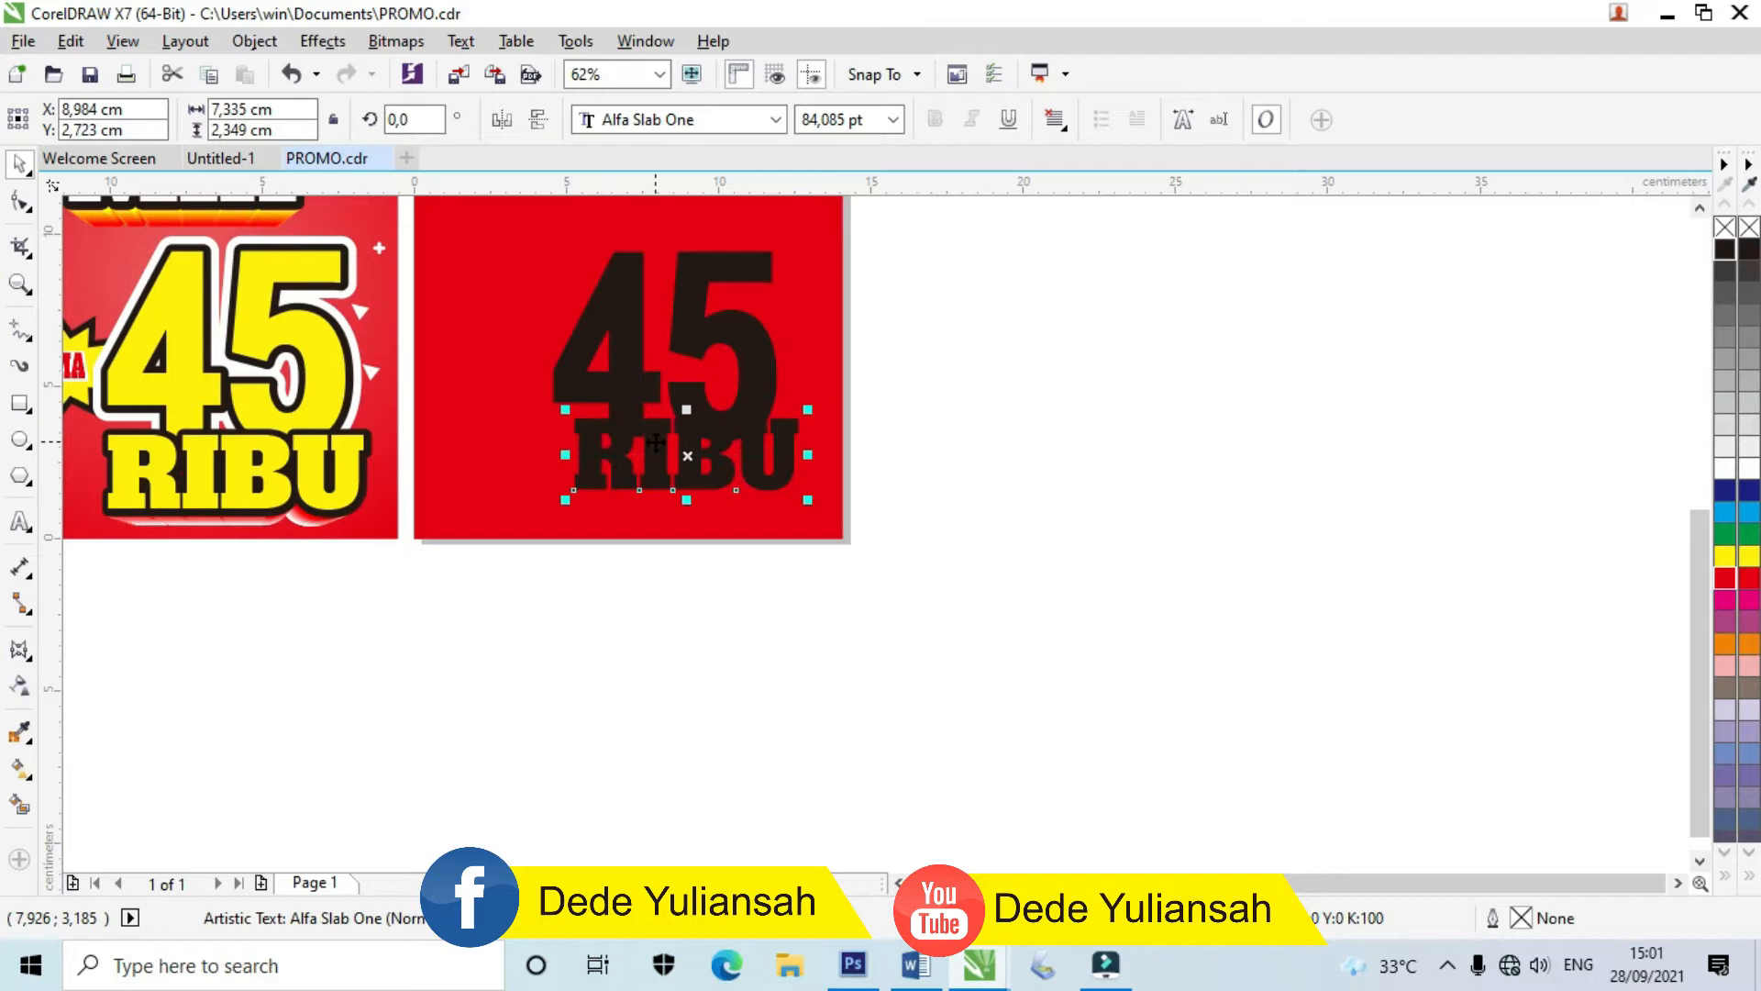
{"action": "scroll", "coordinate": [656, 443], "scroll_direction": "up", "scroll_amount": 2}
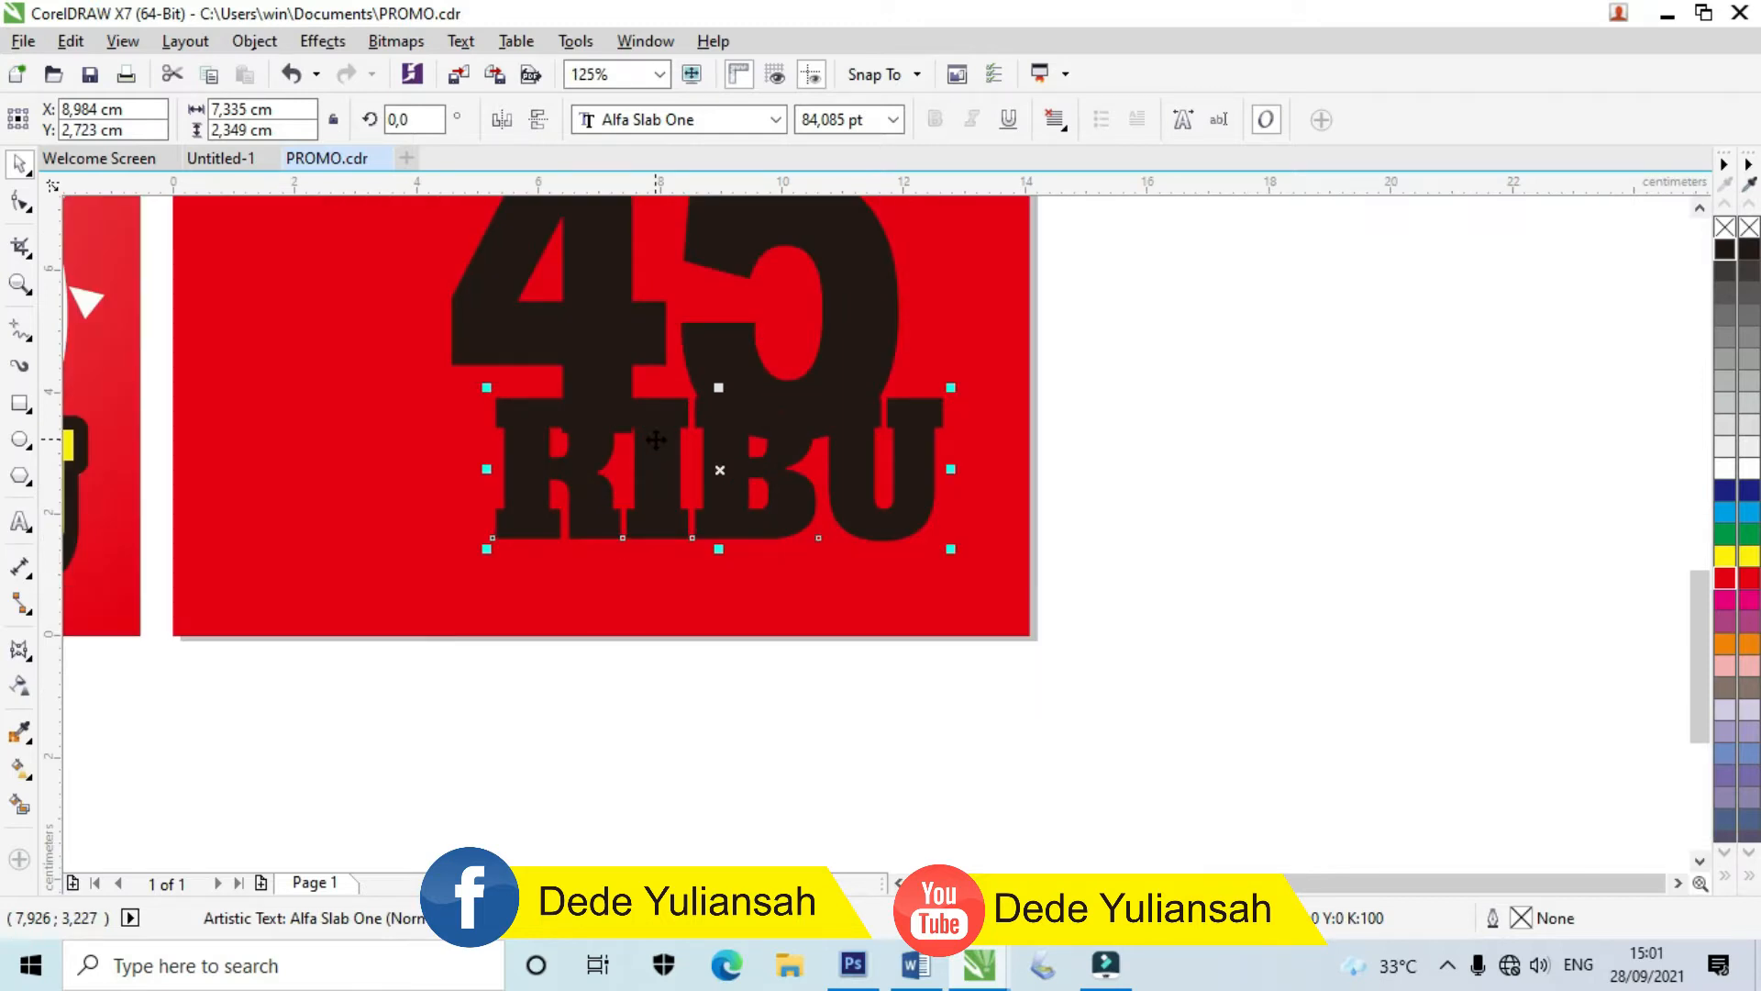
{"action": "scroll", "coordinate": [656, 441], "scroll_direction": "down", "scroll_amount": 4}
{"action": "left_click_drag", "start_coordinate": [863, 539], "coordinate": [578, 362]}
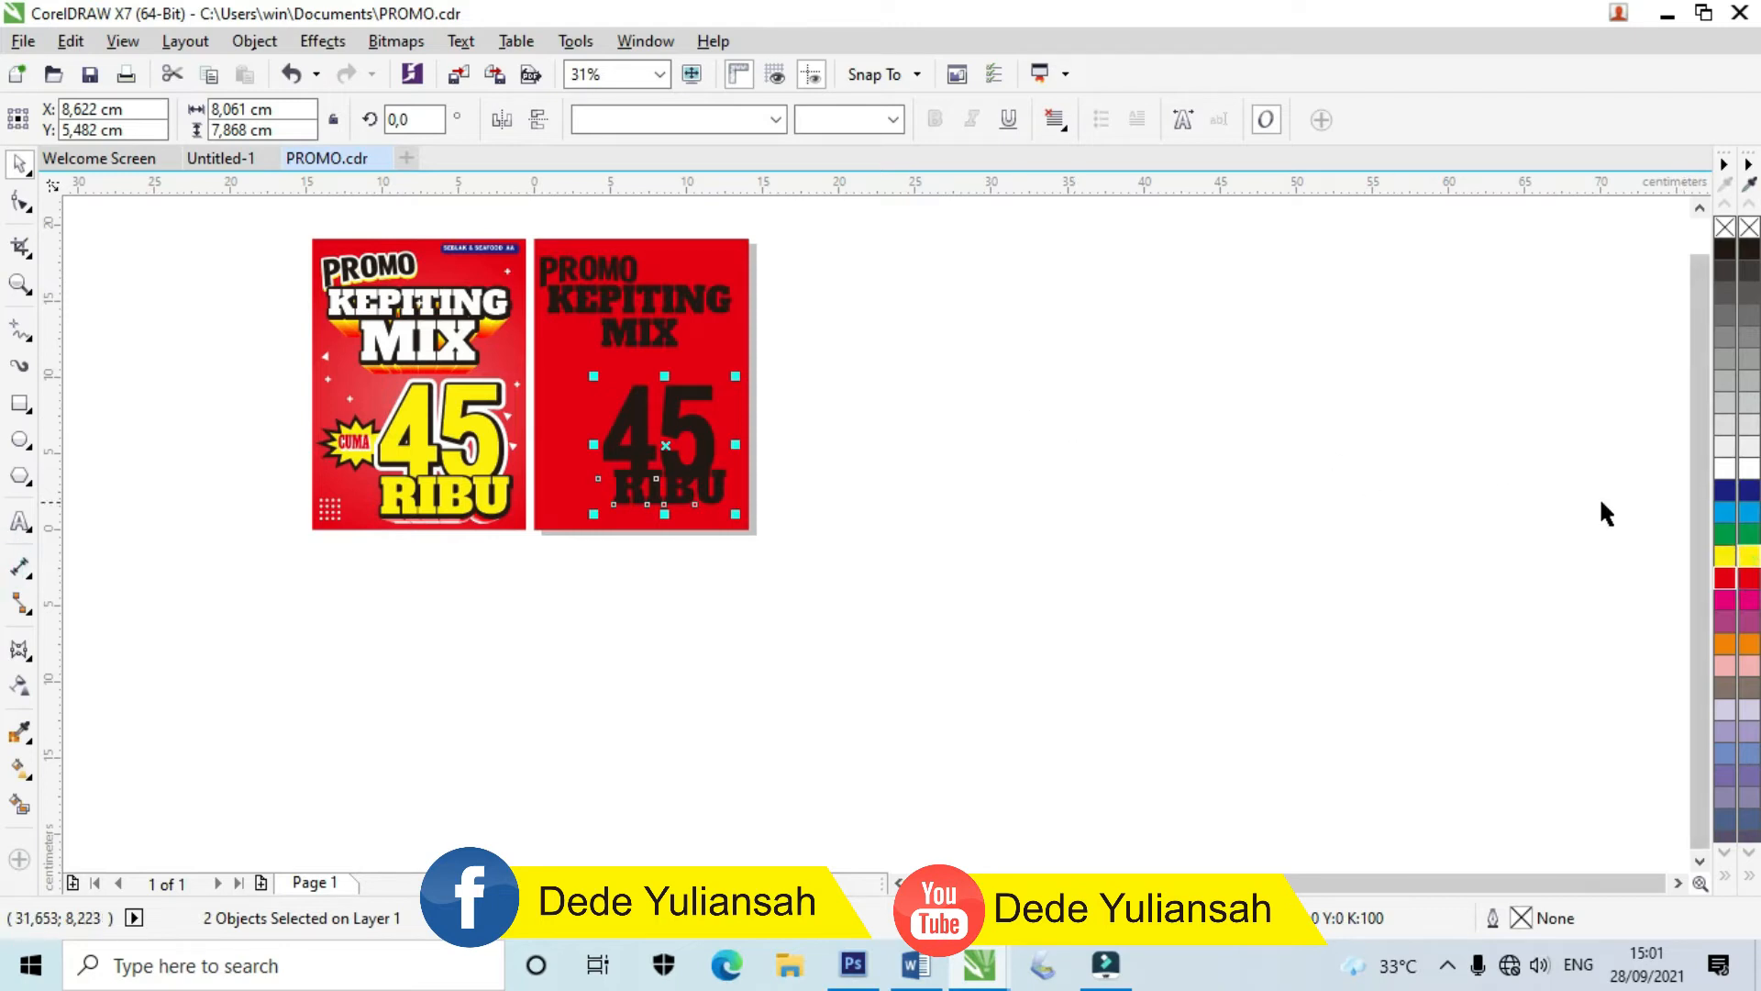
Step: Fill the 45 and RIBU yellow and zoom in on both posters
{"action": "left_click", "coordinate": [1750, 557]}
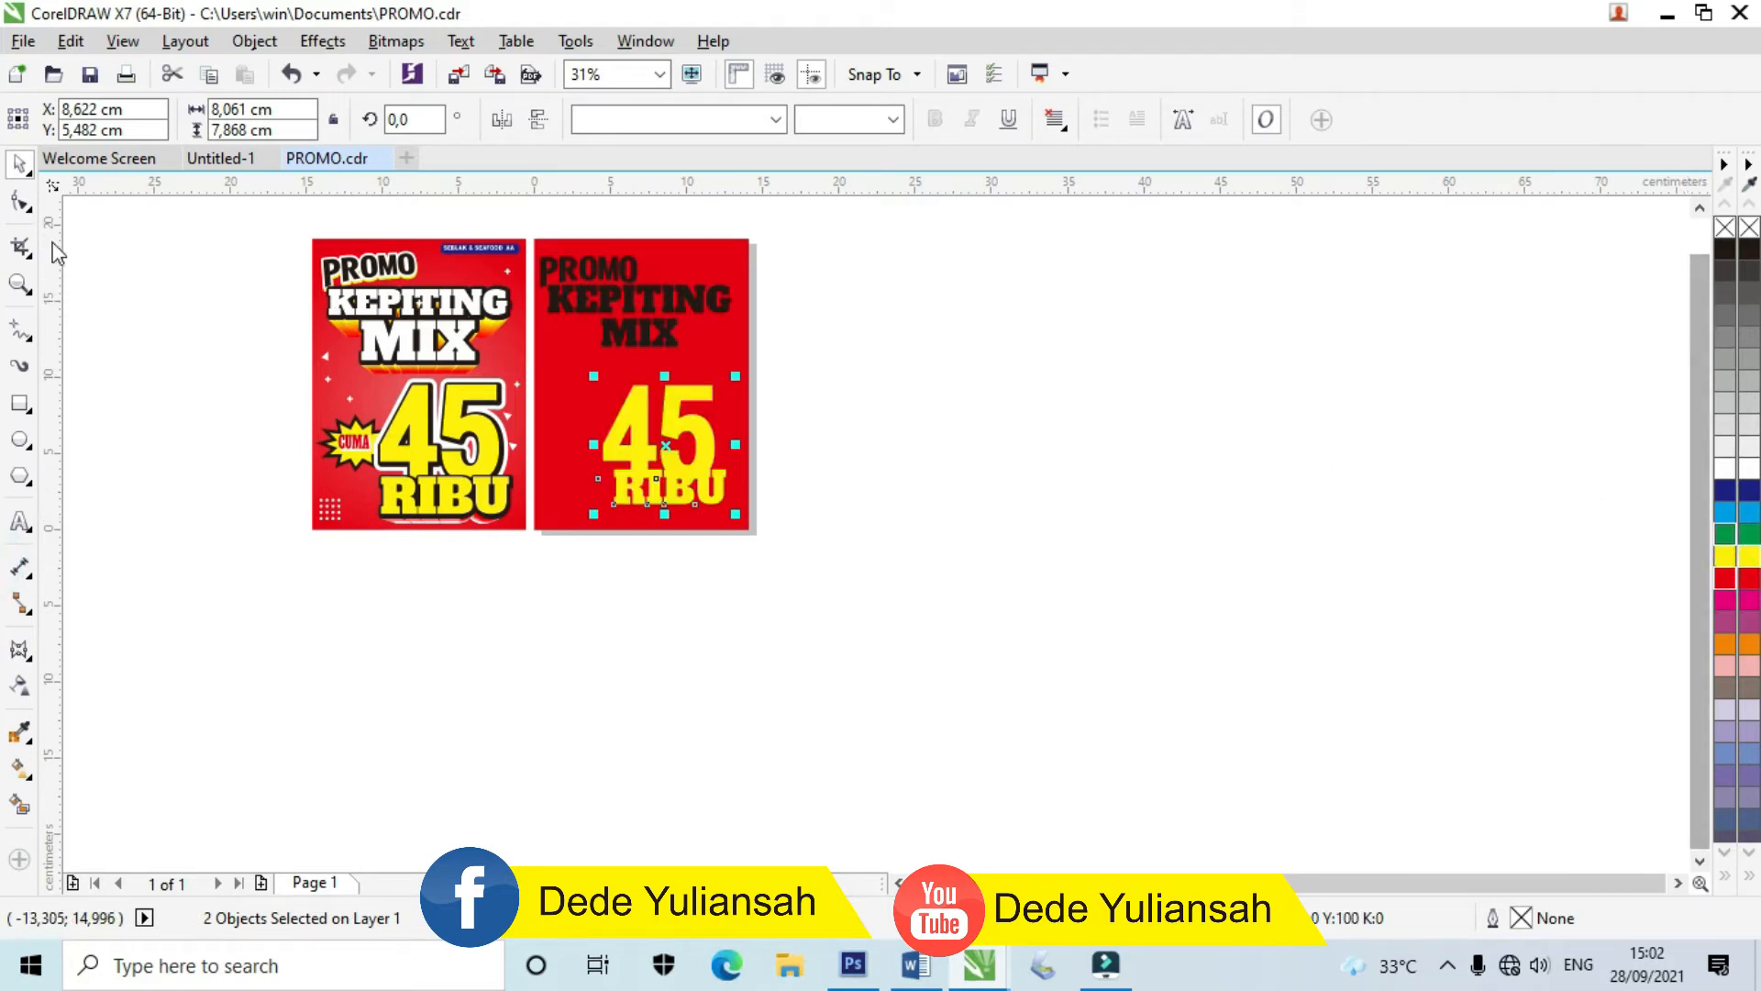
{"action": "left_click", "coordinate": [20, 283]}
{"action": "left_click_drag", "start_coordinate": [287, 216], "coordinate": [822, 562]}
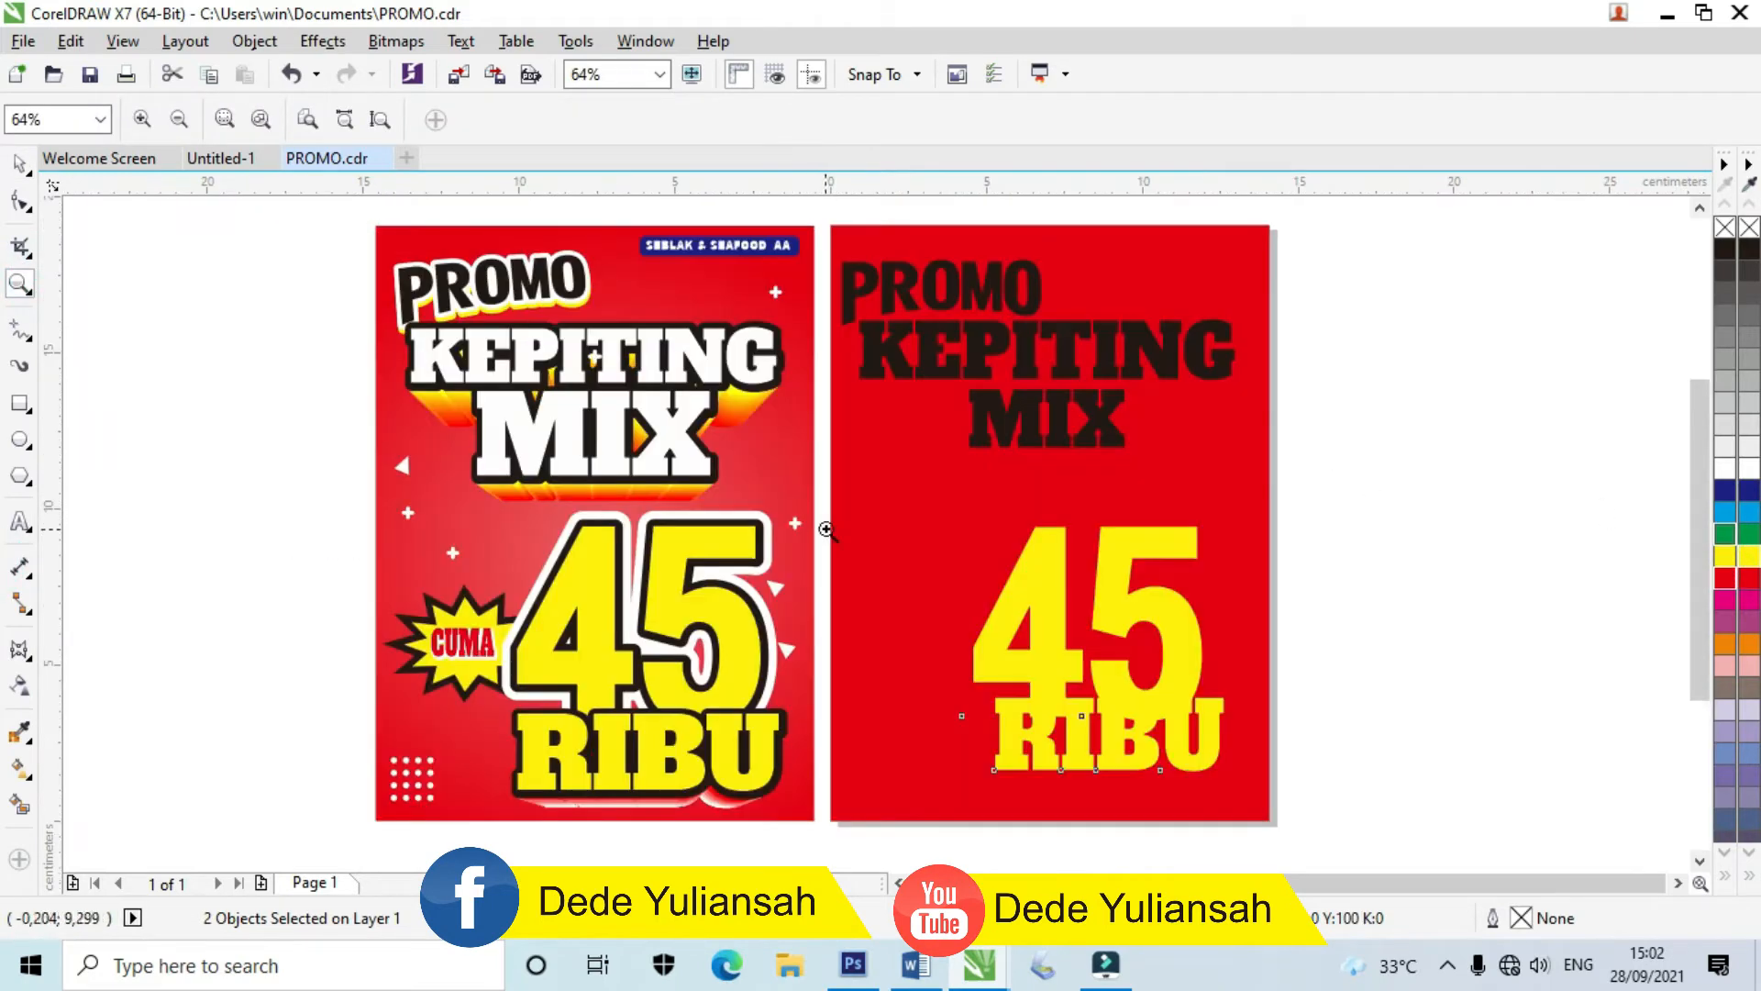
Step: Recolour the KEPITING and MIX lines yellow
{"action": "left_click", "coordinate": [20, 167]}
{"action": "left_click", "coordinate": [214, 388]}
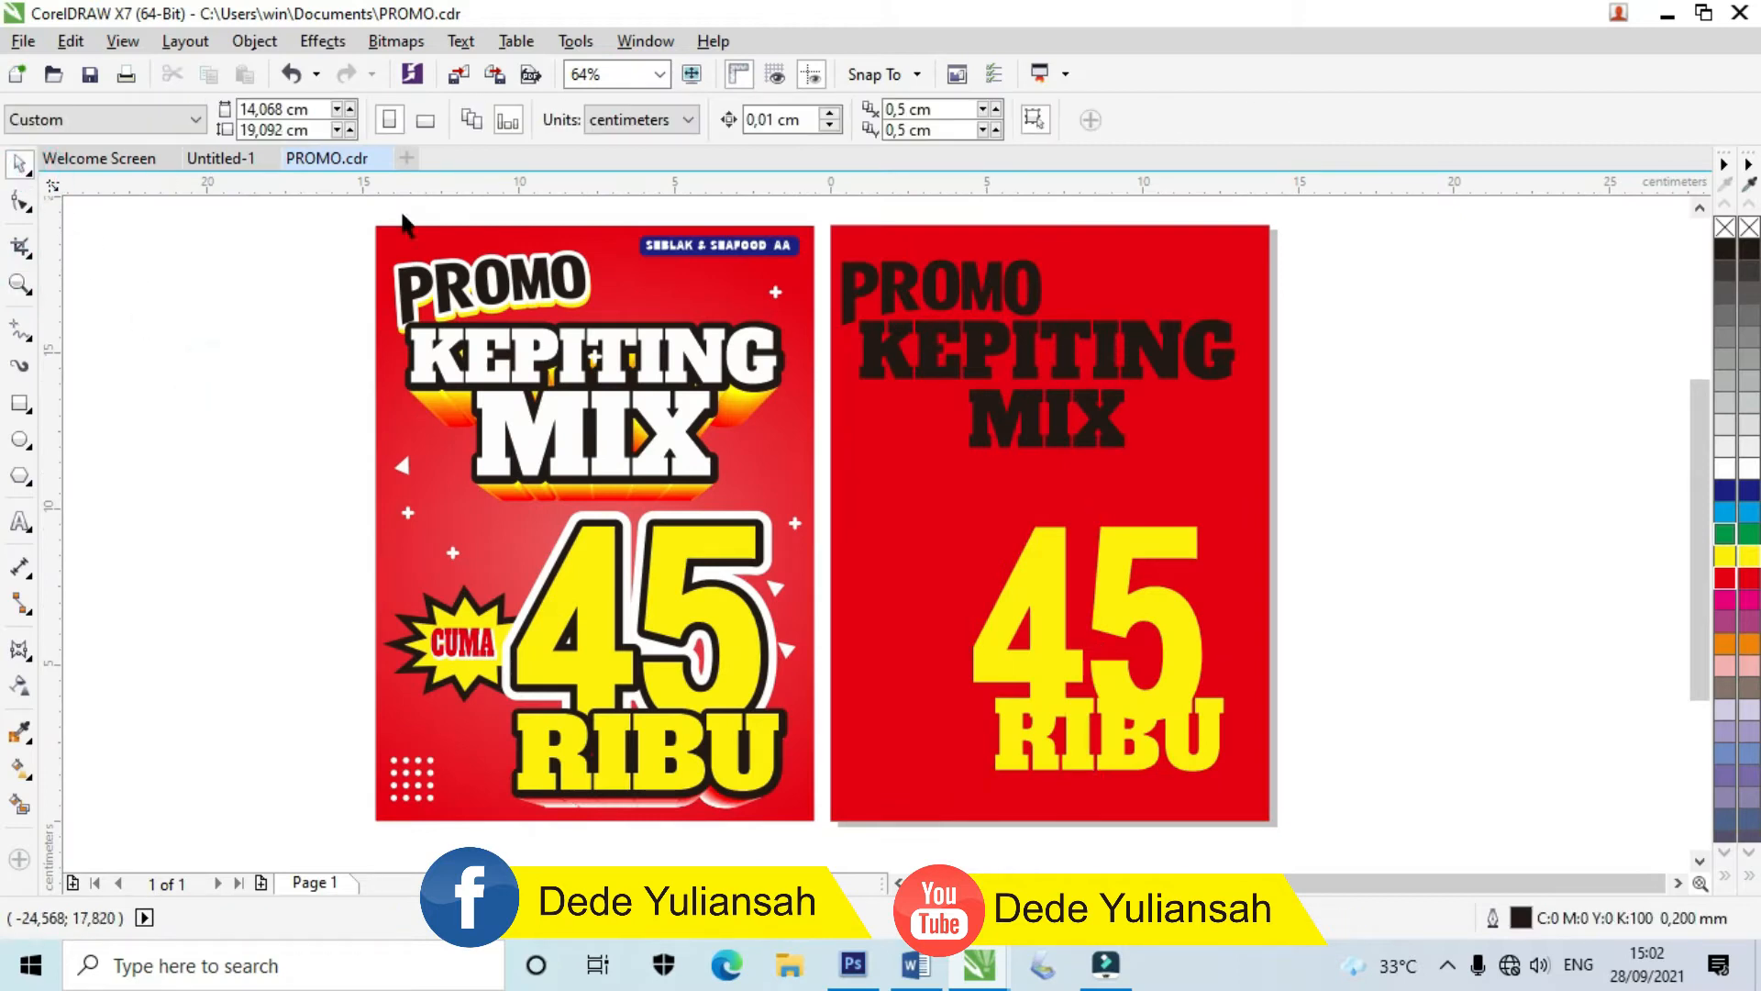
{"action": "left_click", "coordinate": [1117, 361]}
{"action": "left_click", "coordinate": [1098, 424], "text": "shift"}
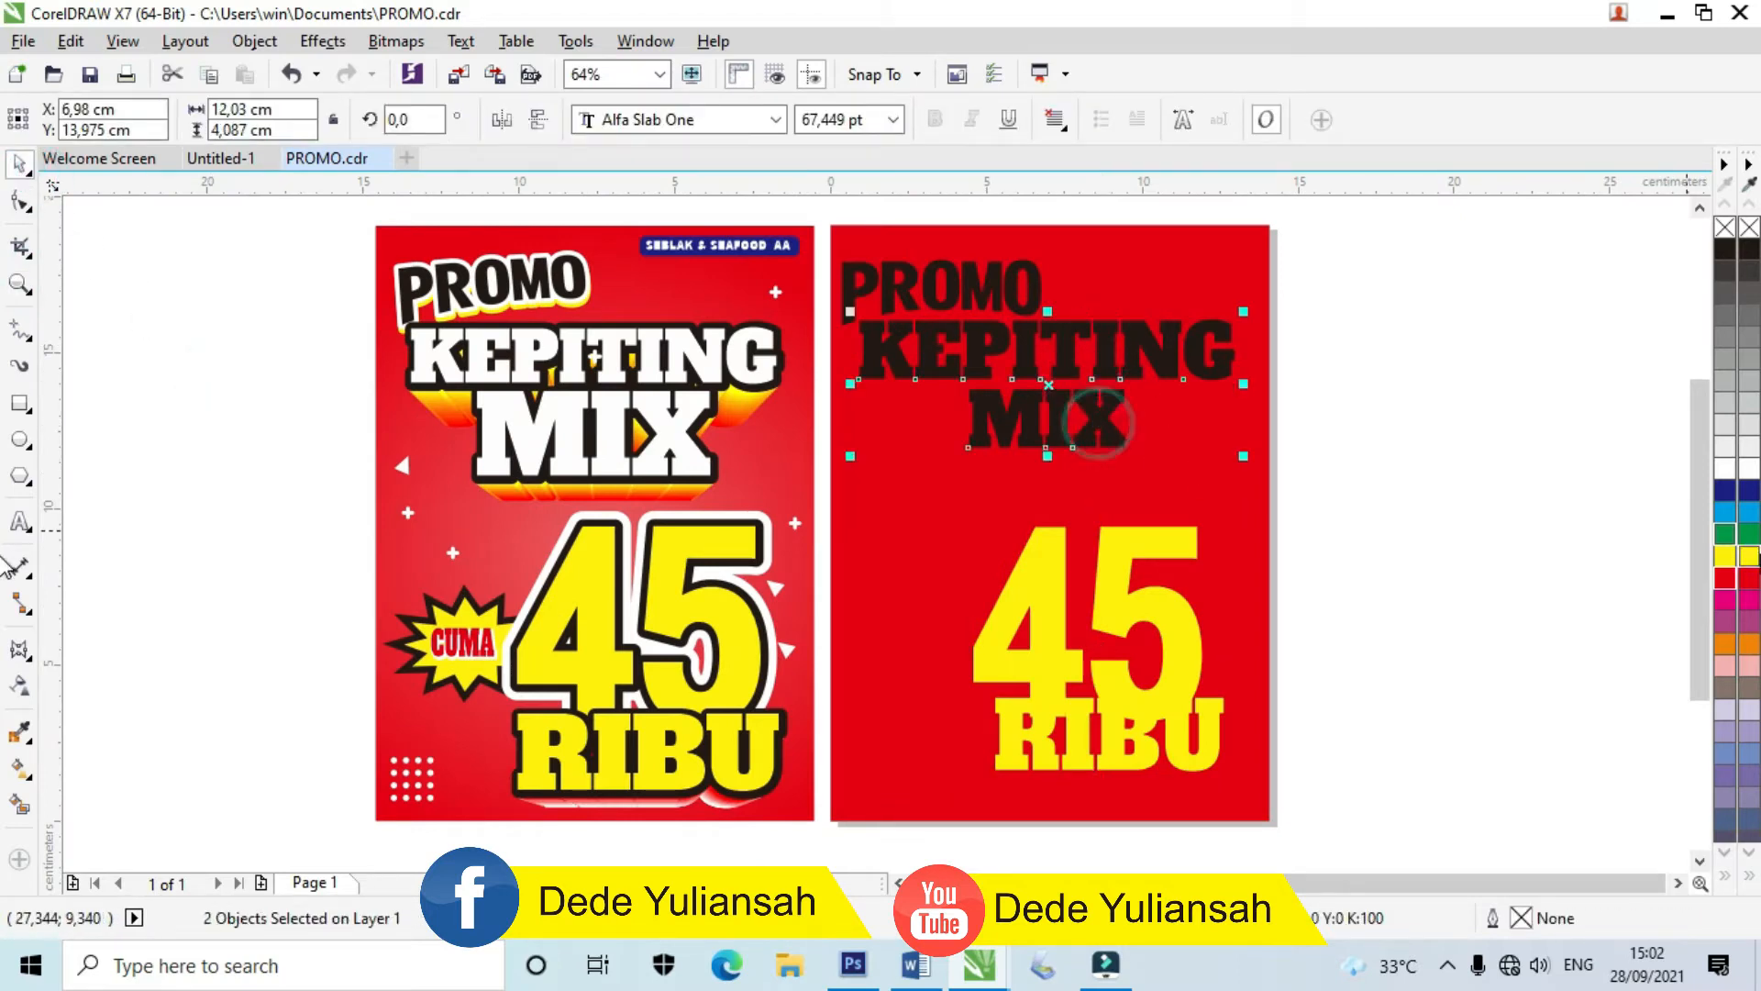
{"action": "left_click", "coordinate": [1750, 556]}
{"action": "left_click", "coordinate": [1471, 652]}
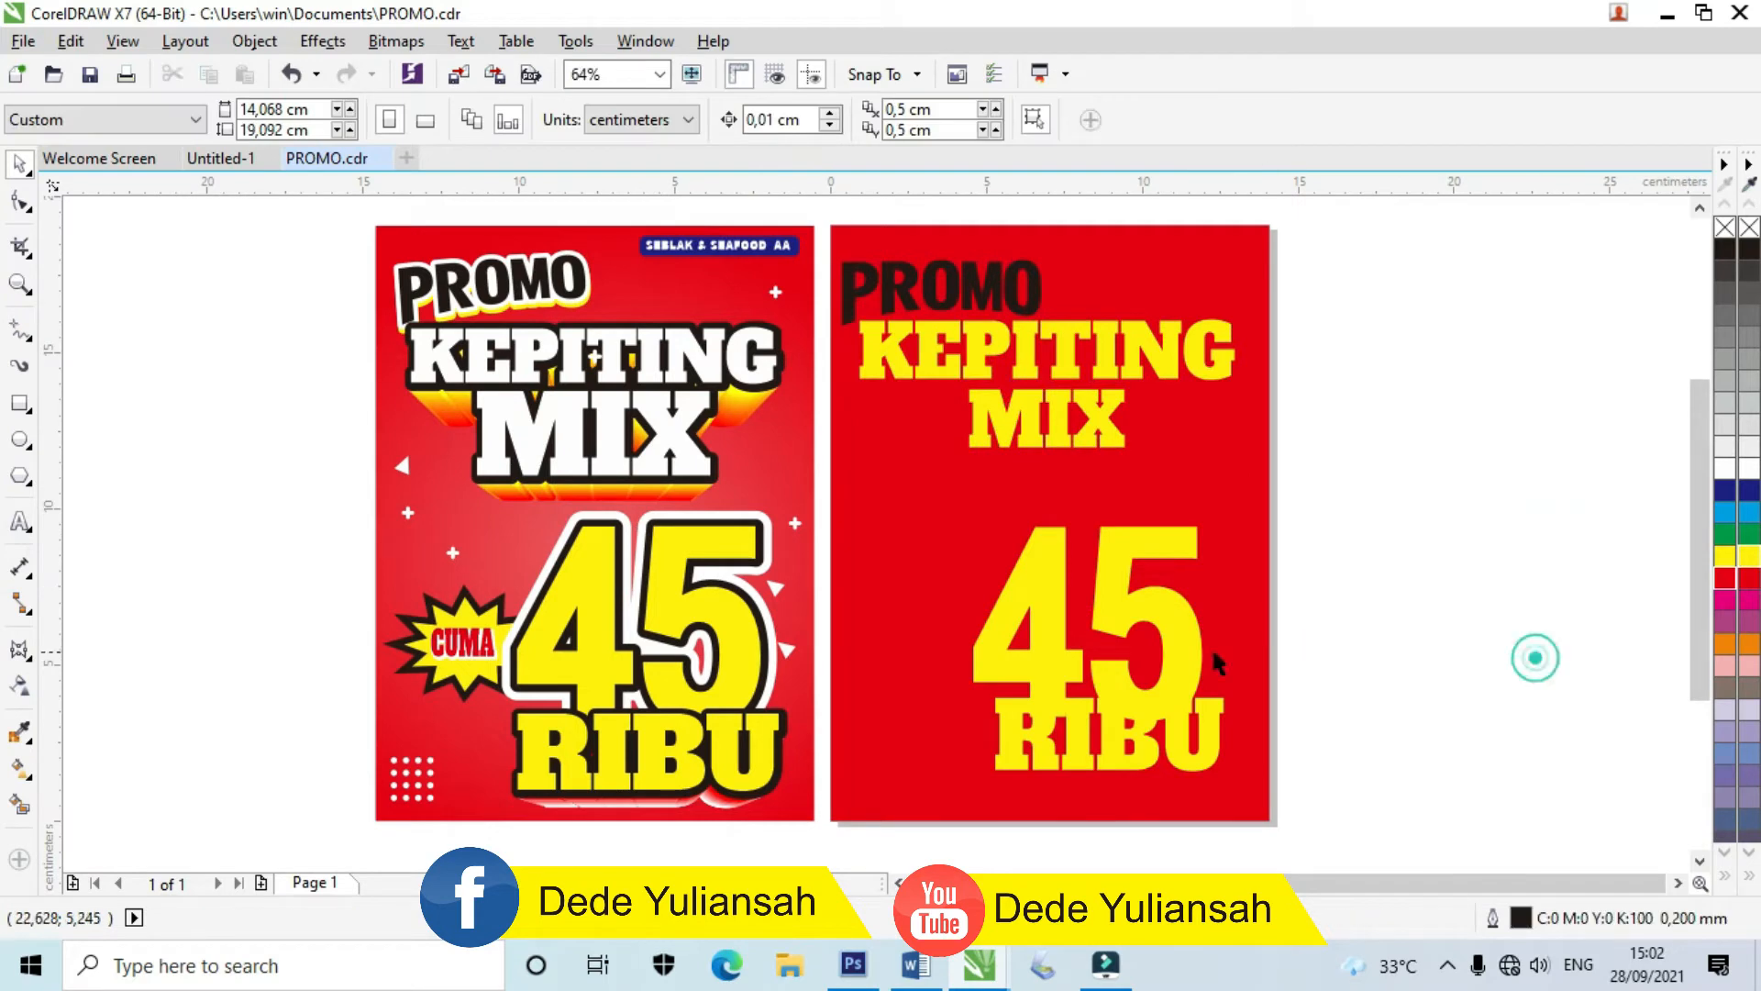
{"action": "left_click", "coordinate": [19, 444]}
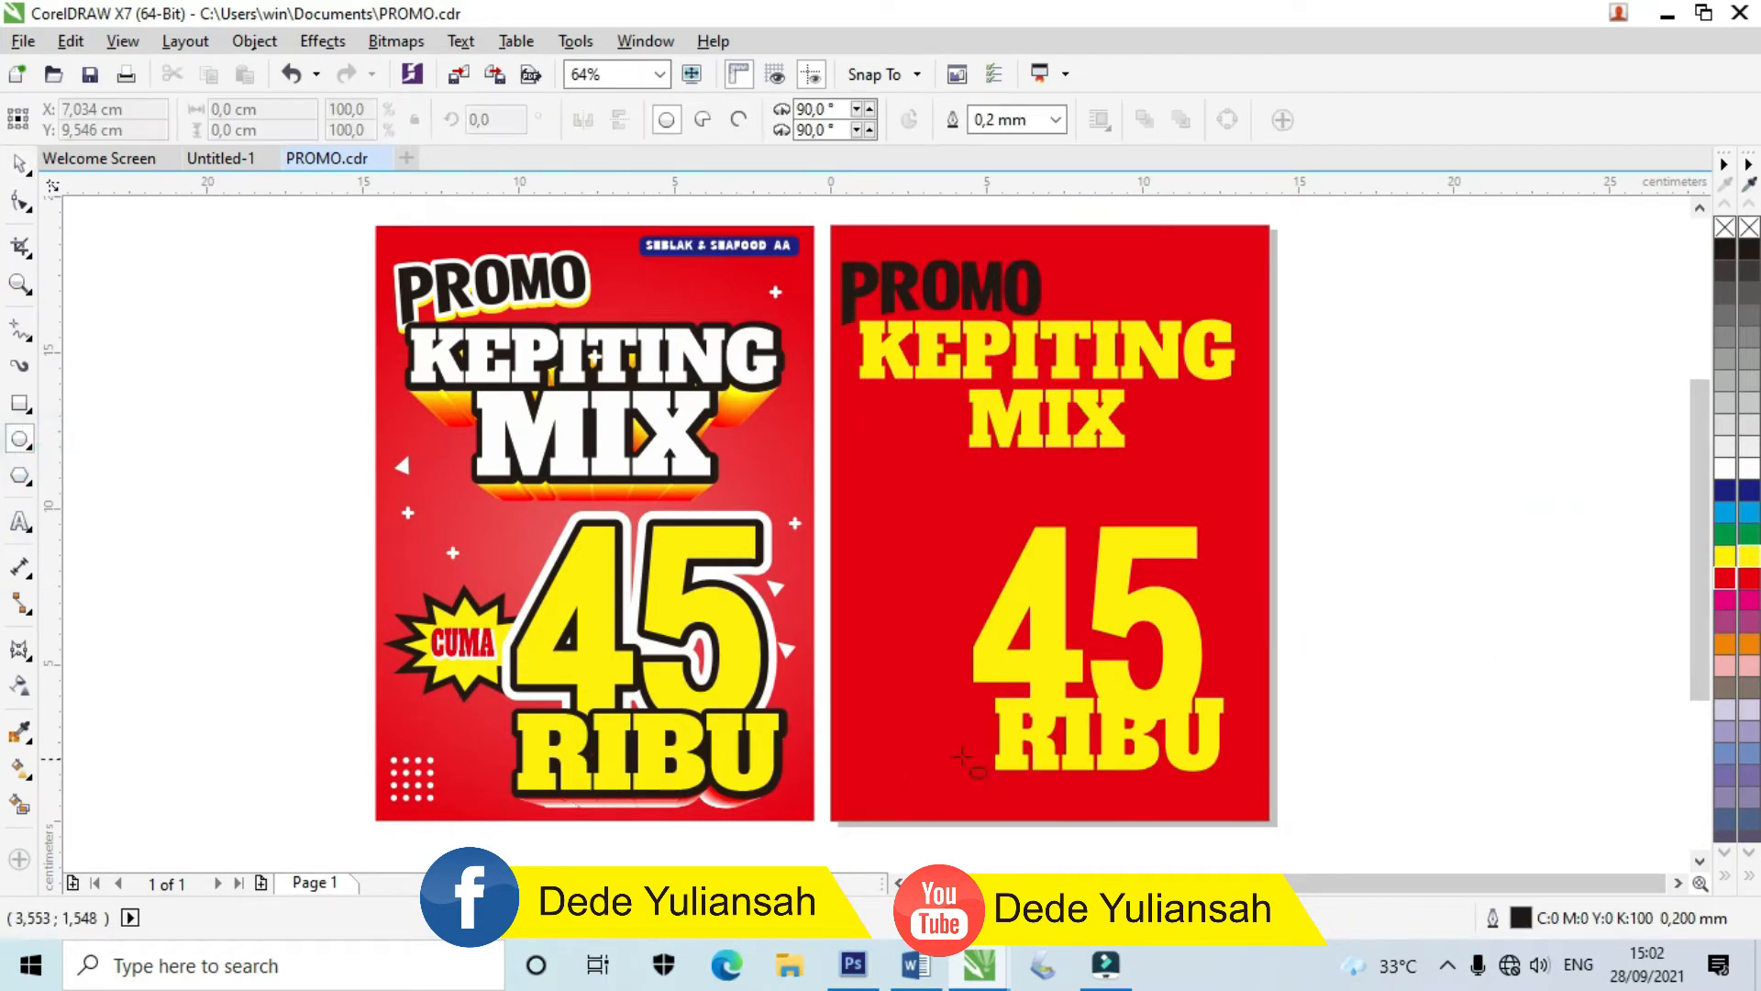
Step: Draw a circle about 5 cm across on the red page and fill it yellow
{"action": "left_click_drag", "start_coordinate": [861, 545], "coordinate": [948, 631]}
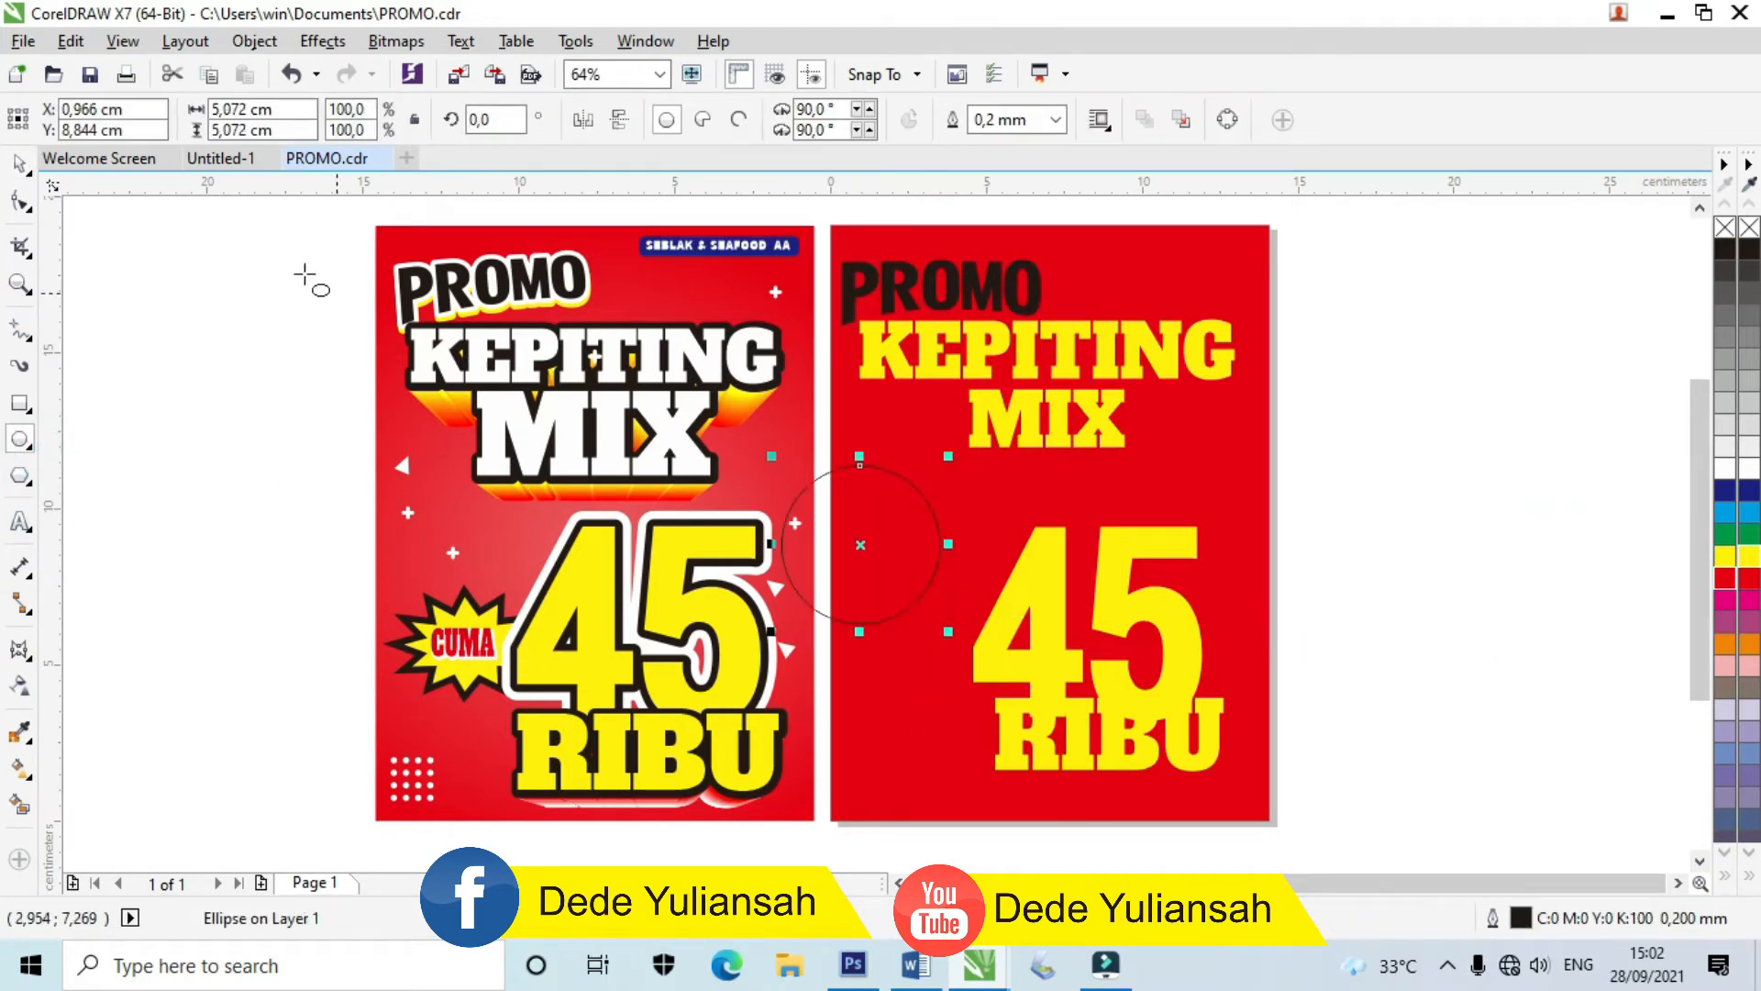
{"action": "left_click", "coordinate": [22, 167]}
{"action": "left_click_drag", "start_coordinate": [863, 539], "coordinate": [913, 557]}
{"action": "left_click", "coordinate": [1752, 556]}
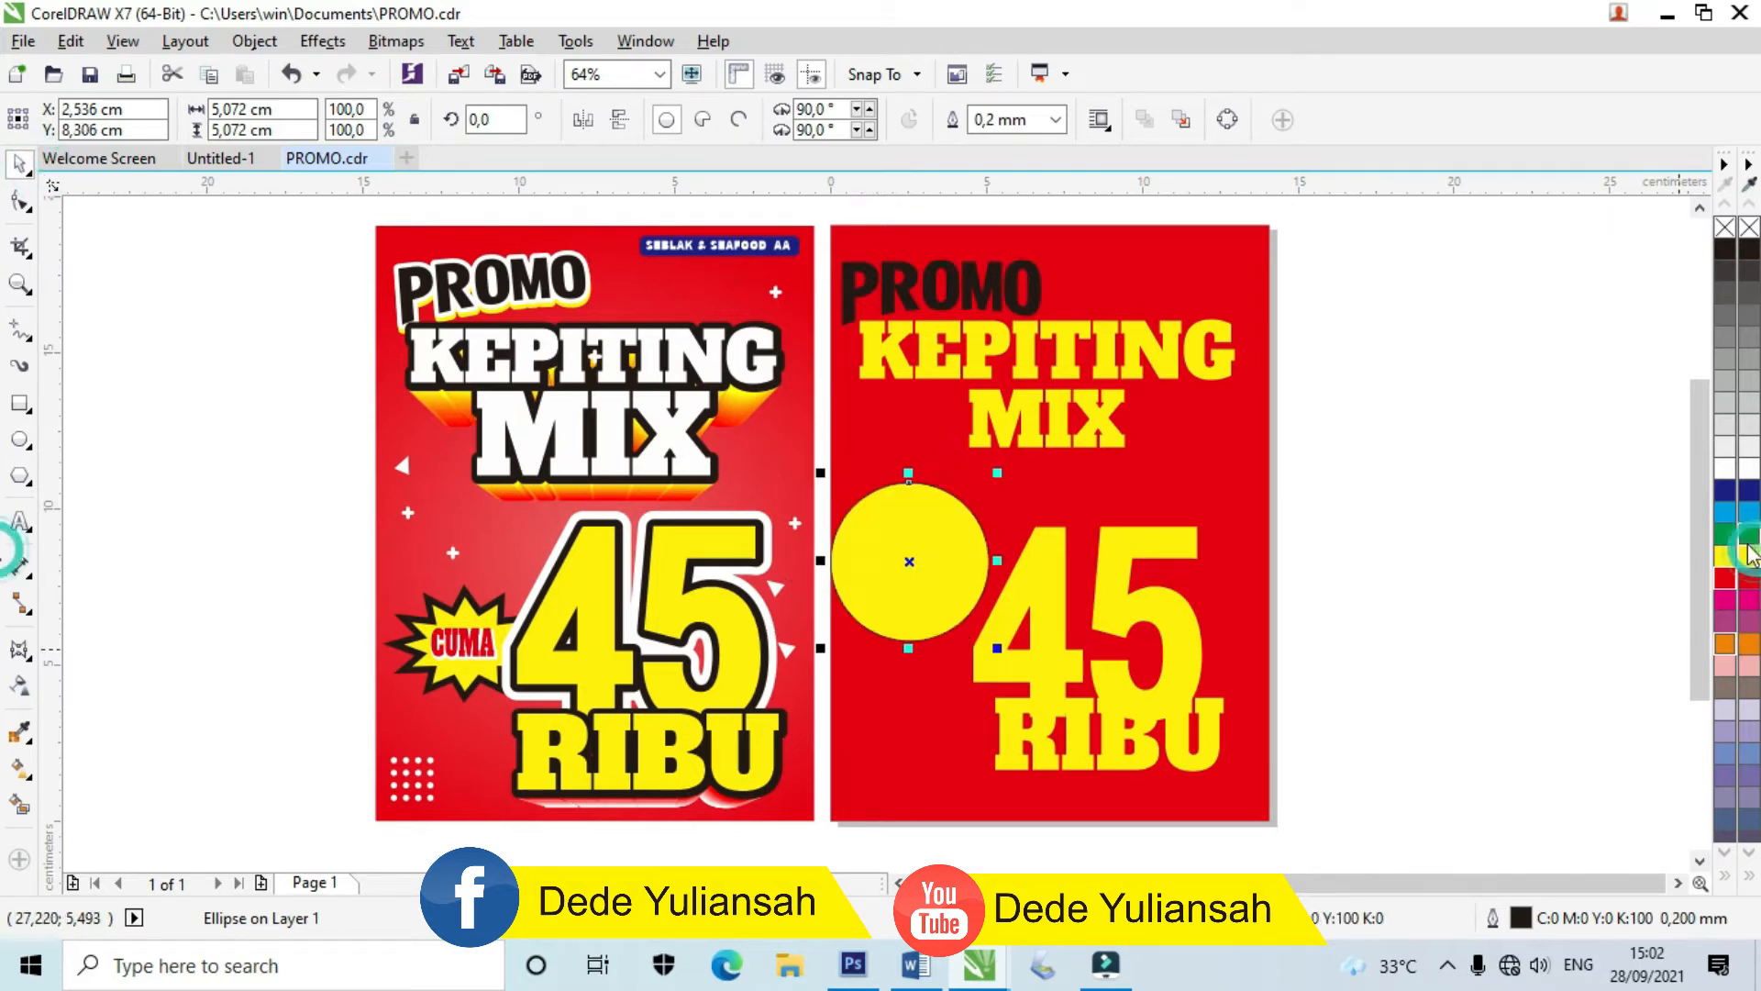
{"action": "scroll", "coordinate": [915, 562], "scroll_direction": "up", "scroll_amount": 3}
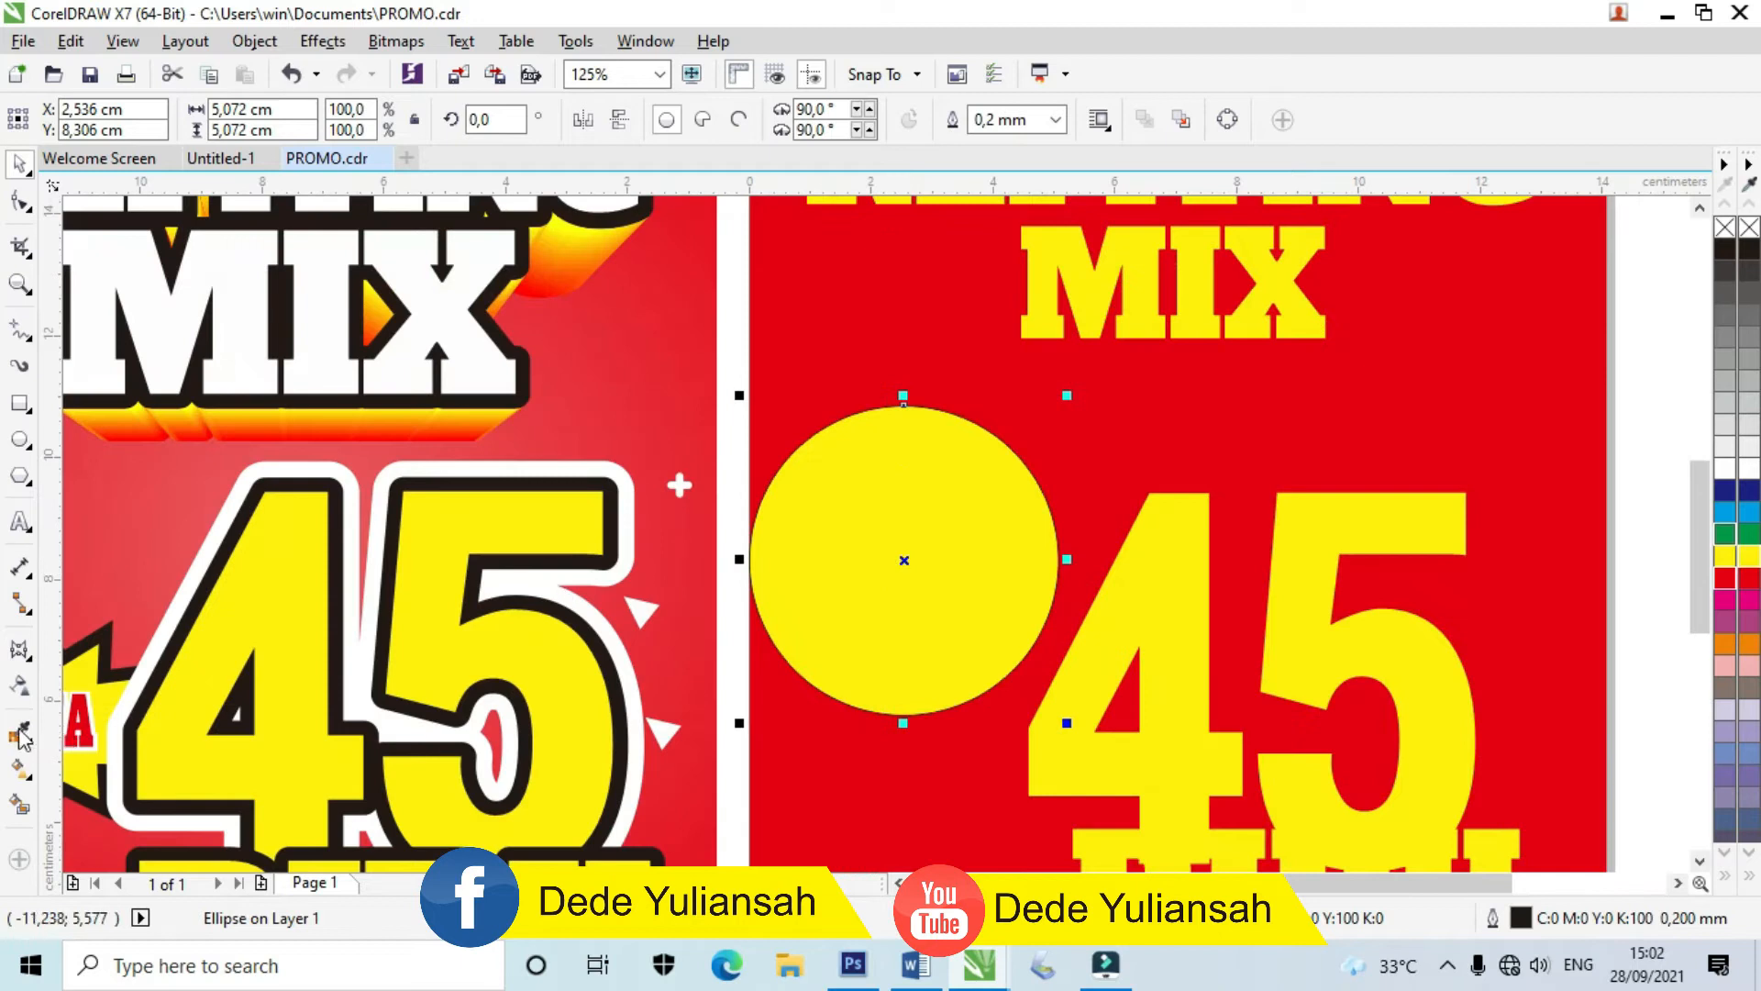
Step: Apply a zipper distortion to make it a starburst and squash it to about 69% height
{"action": "left_click", "coordinate": [19, 649]}
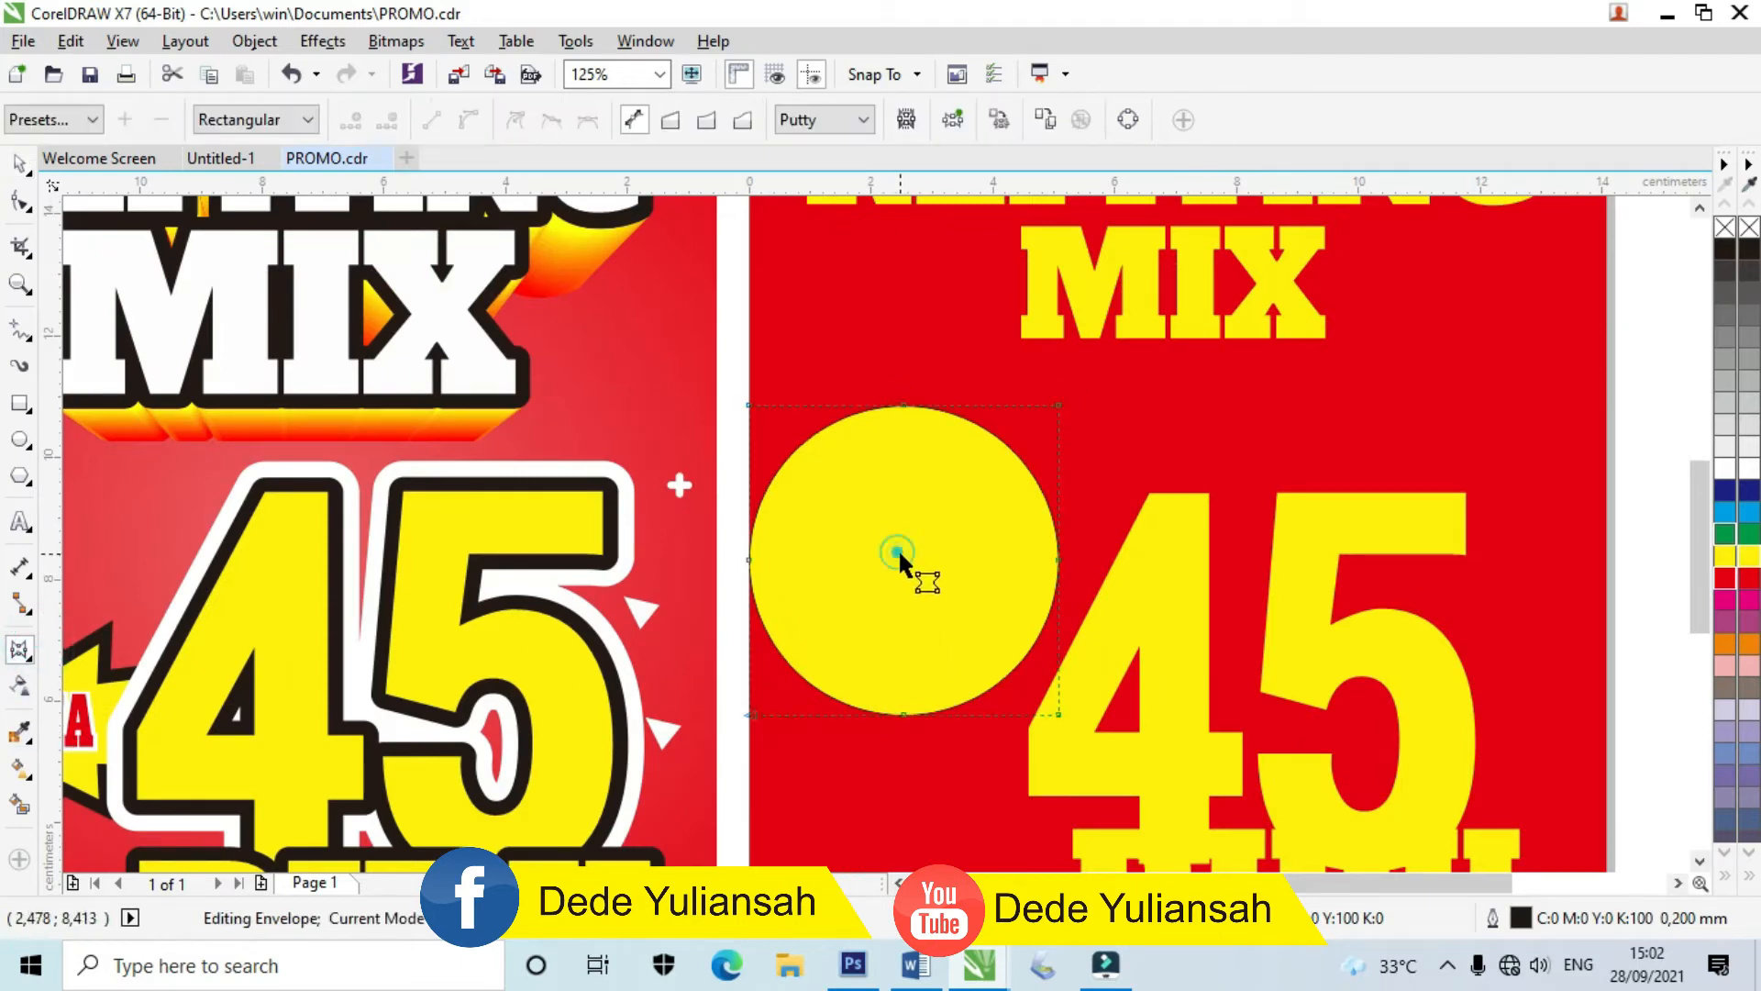
{"action": "left_click", "coordinate": [35, 677]}
{"action": "left_click", "coordinate": [92, 731]}
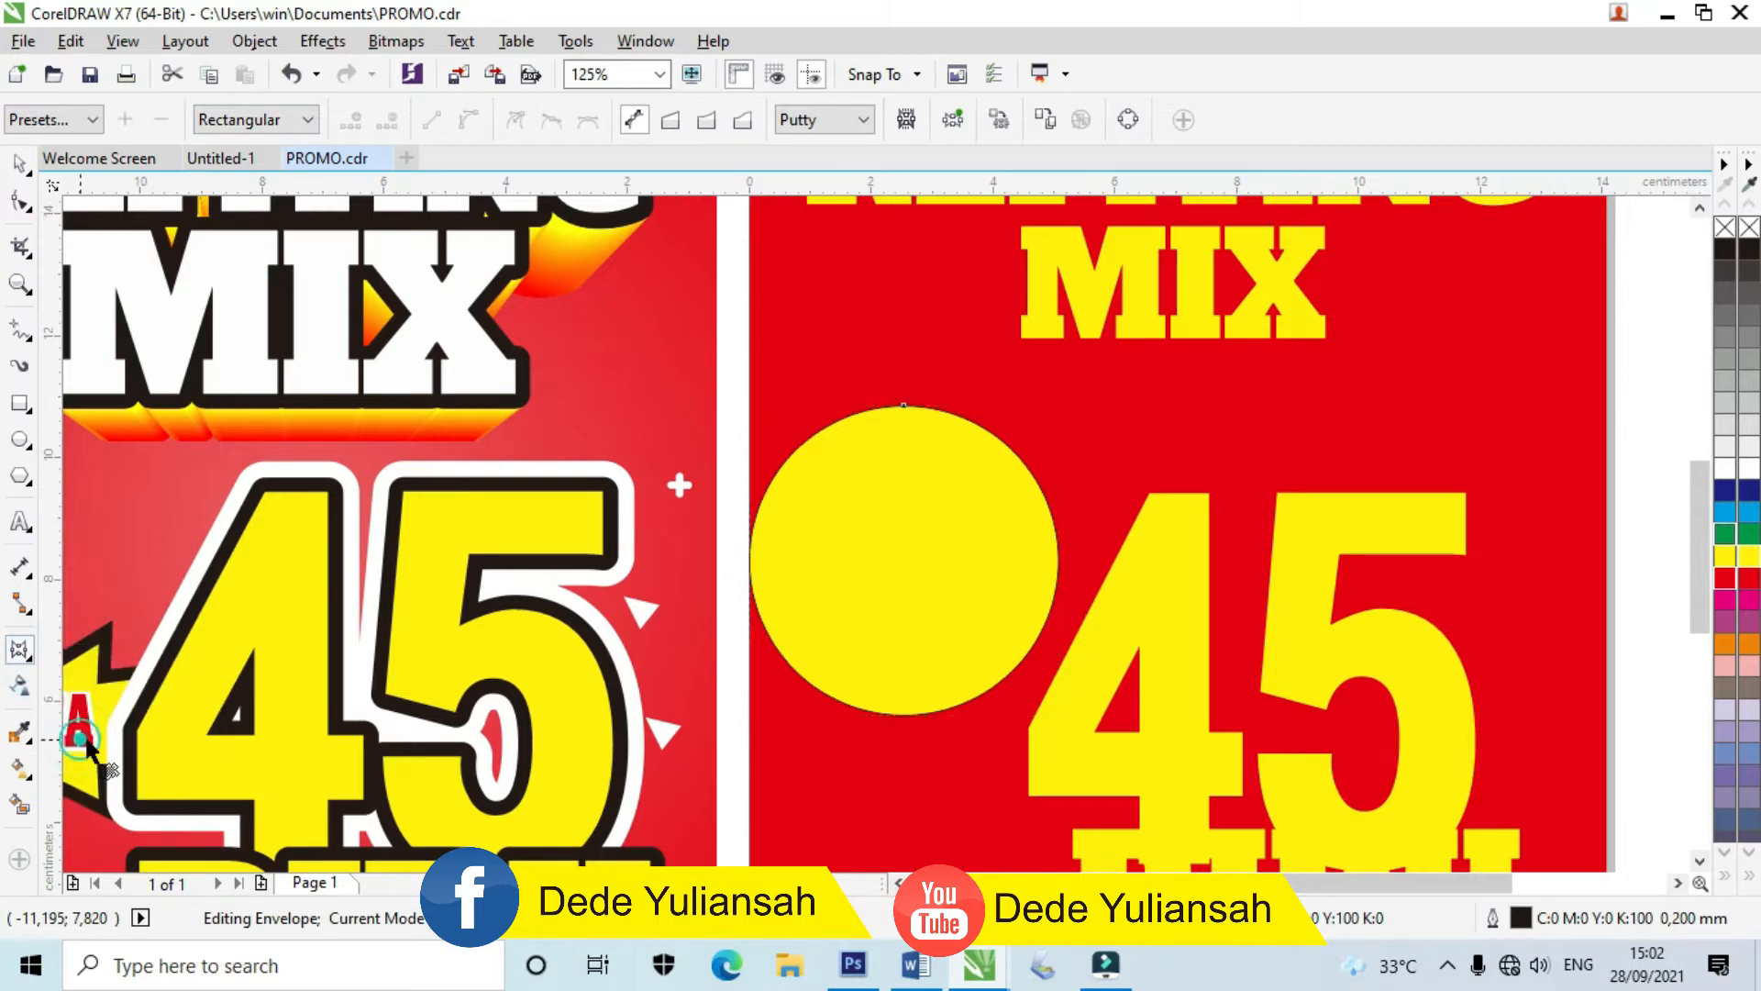
{"action": "left_click", "coordinate": [267, 124]}
{"action": "left_click_drag", "start_coordinate": [895, 548], "coordinate": [1299, 801]}
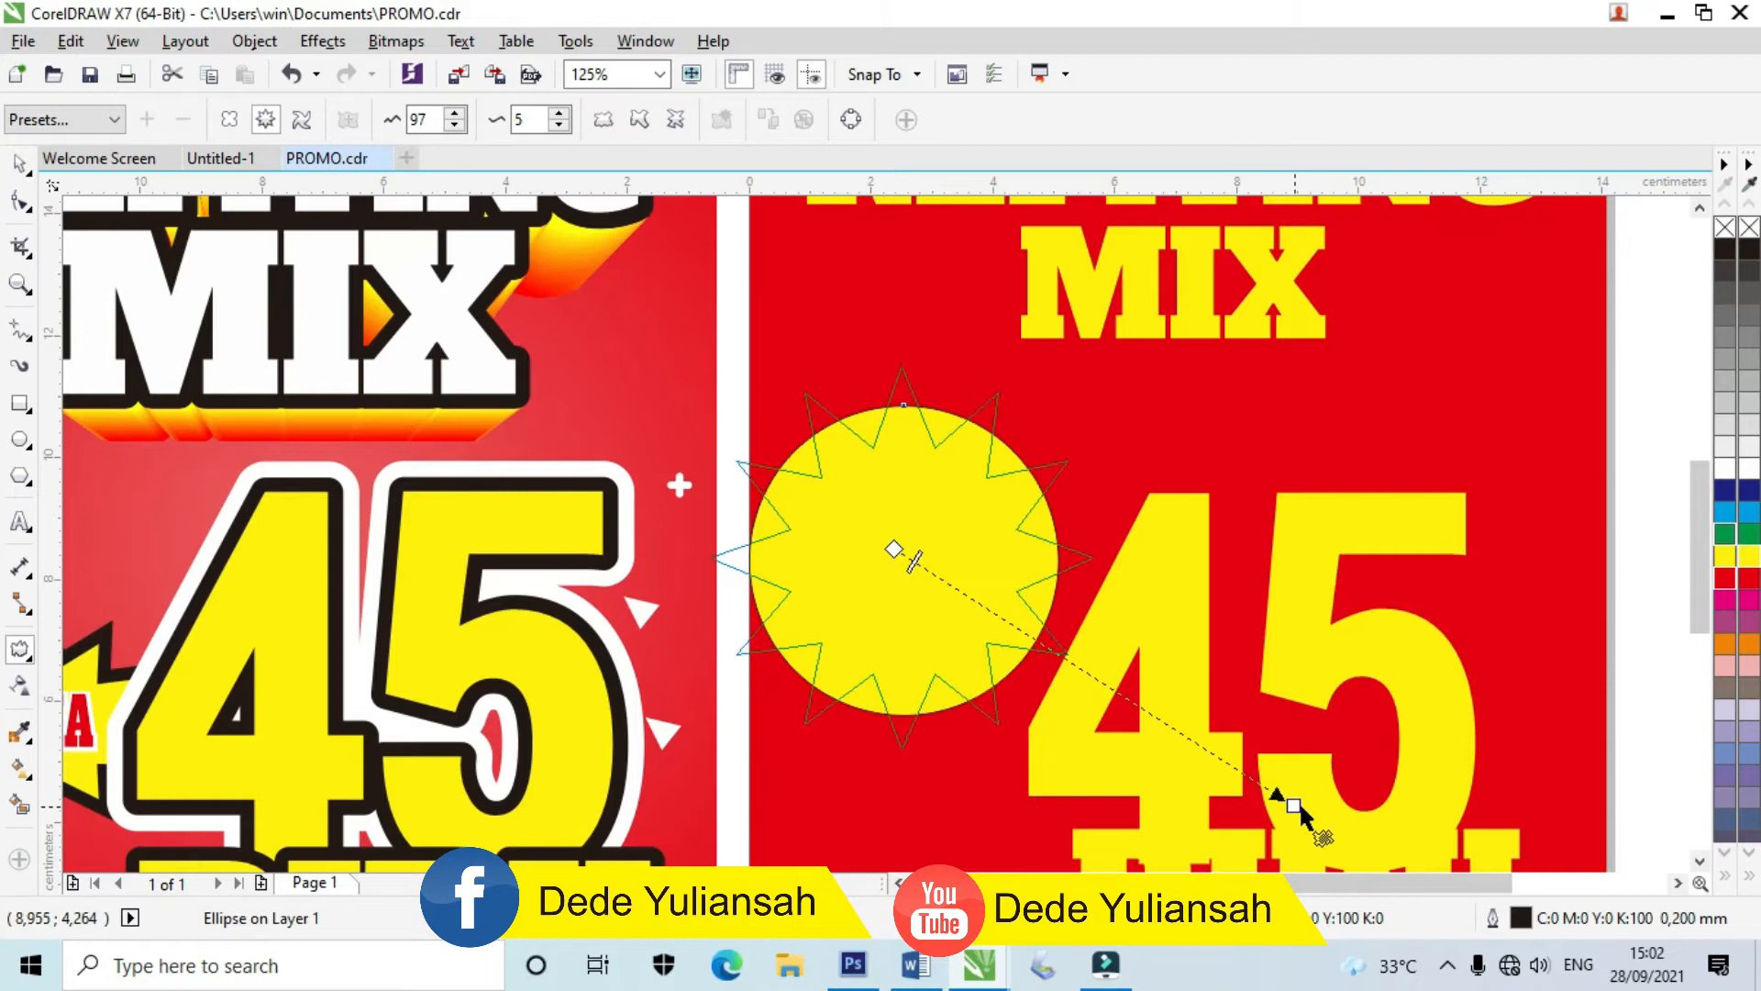
{"action": "left_click", "coordinate": [18, 164]}
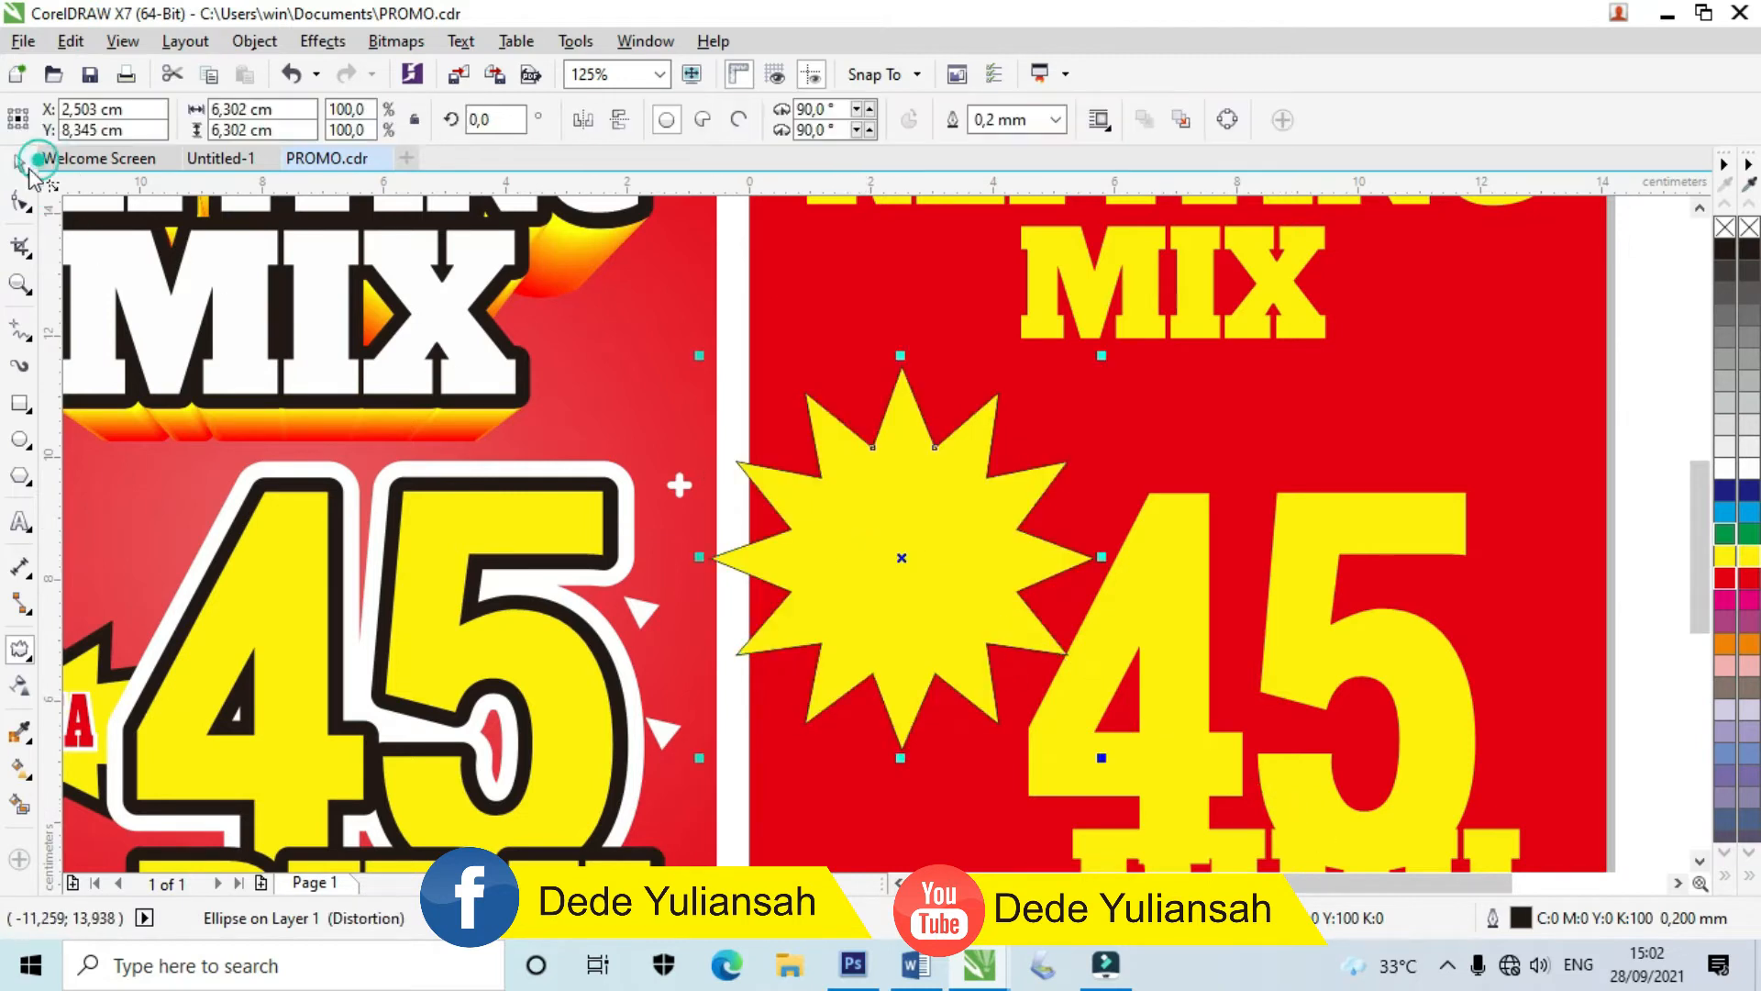
{"action": "left_click_drag", "start_coordinate": [901, 359], "coordinate": [900, 474]}
{"action": "scroll", "coordinate": [891, 633], "scroll_direction": "up", "scroll_amount": 2}
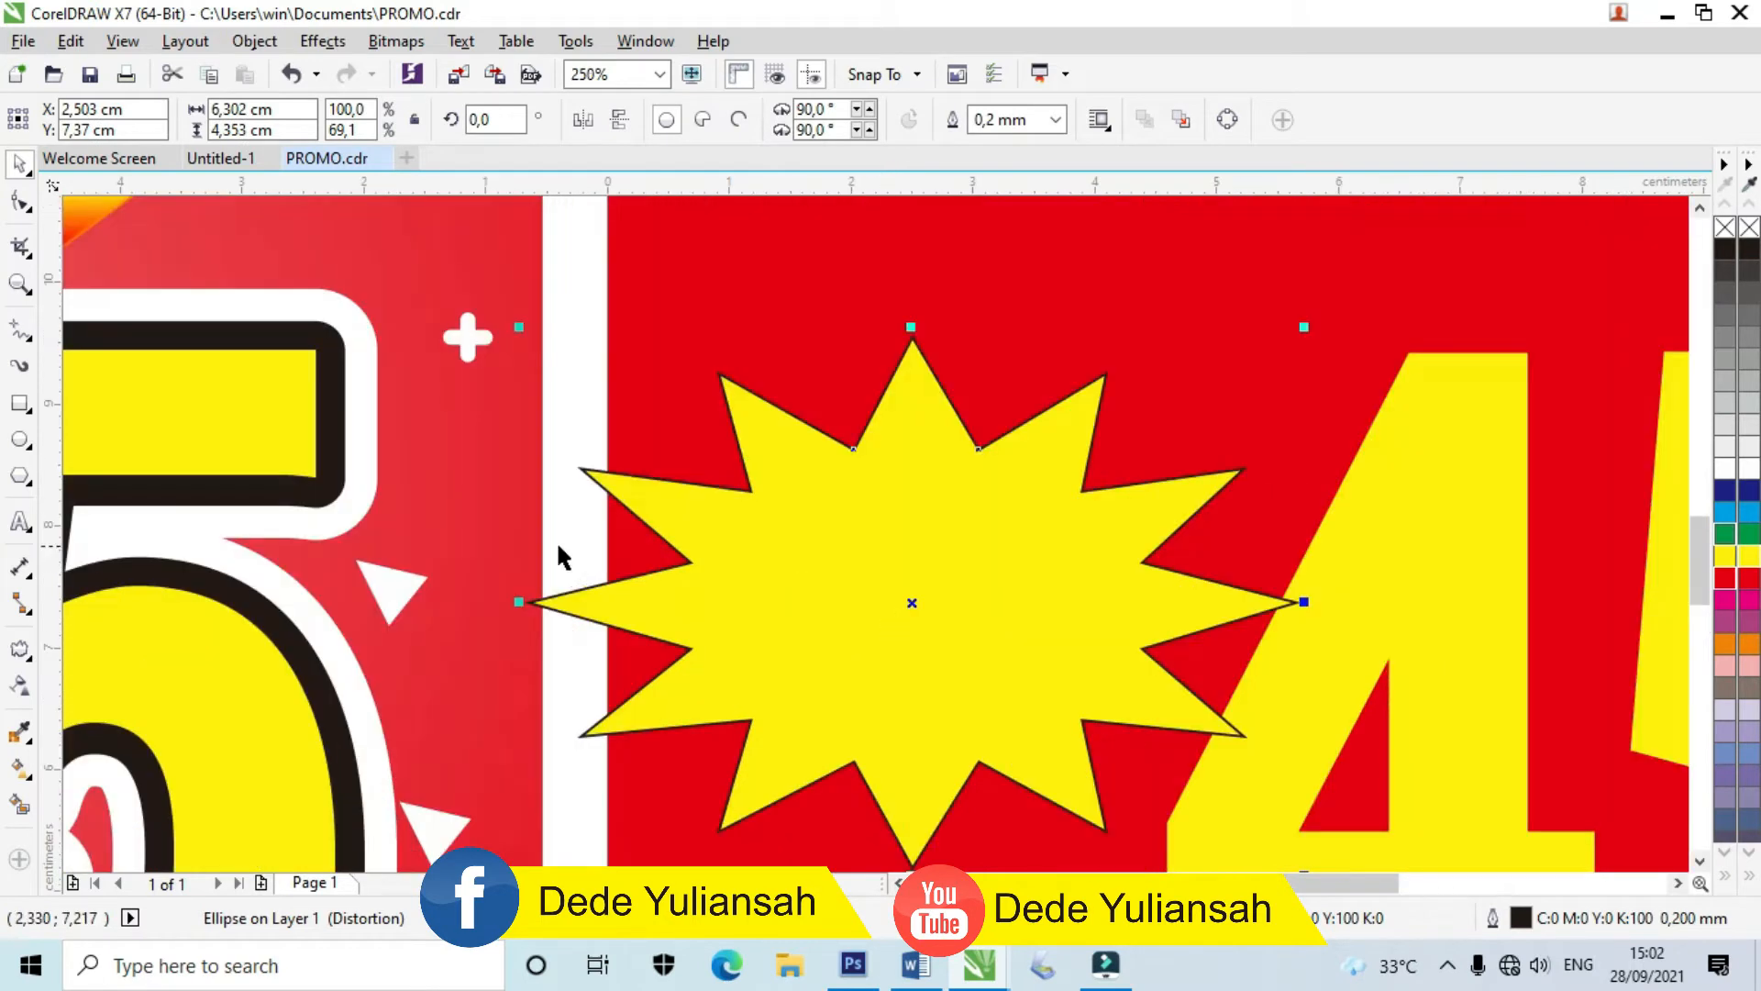
Step: Add an inner contour to the starburst and turn its fill yellow
{"action": "left_click", "coordinate": [30, 659]}
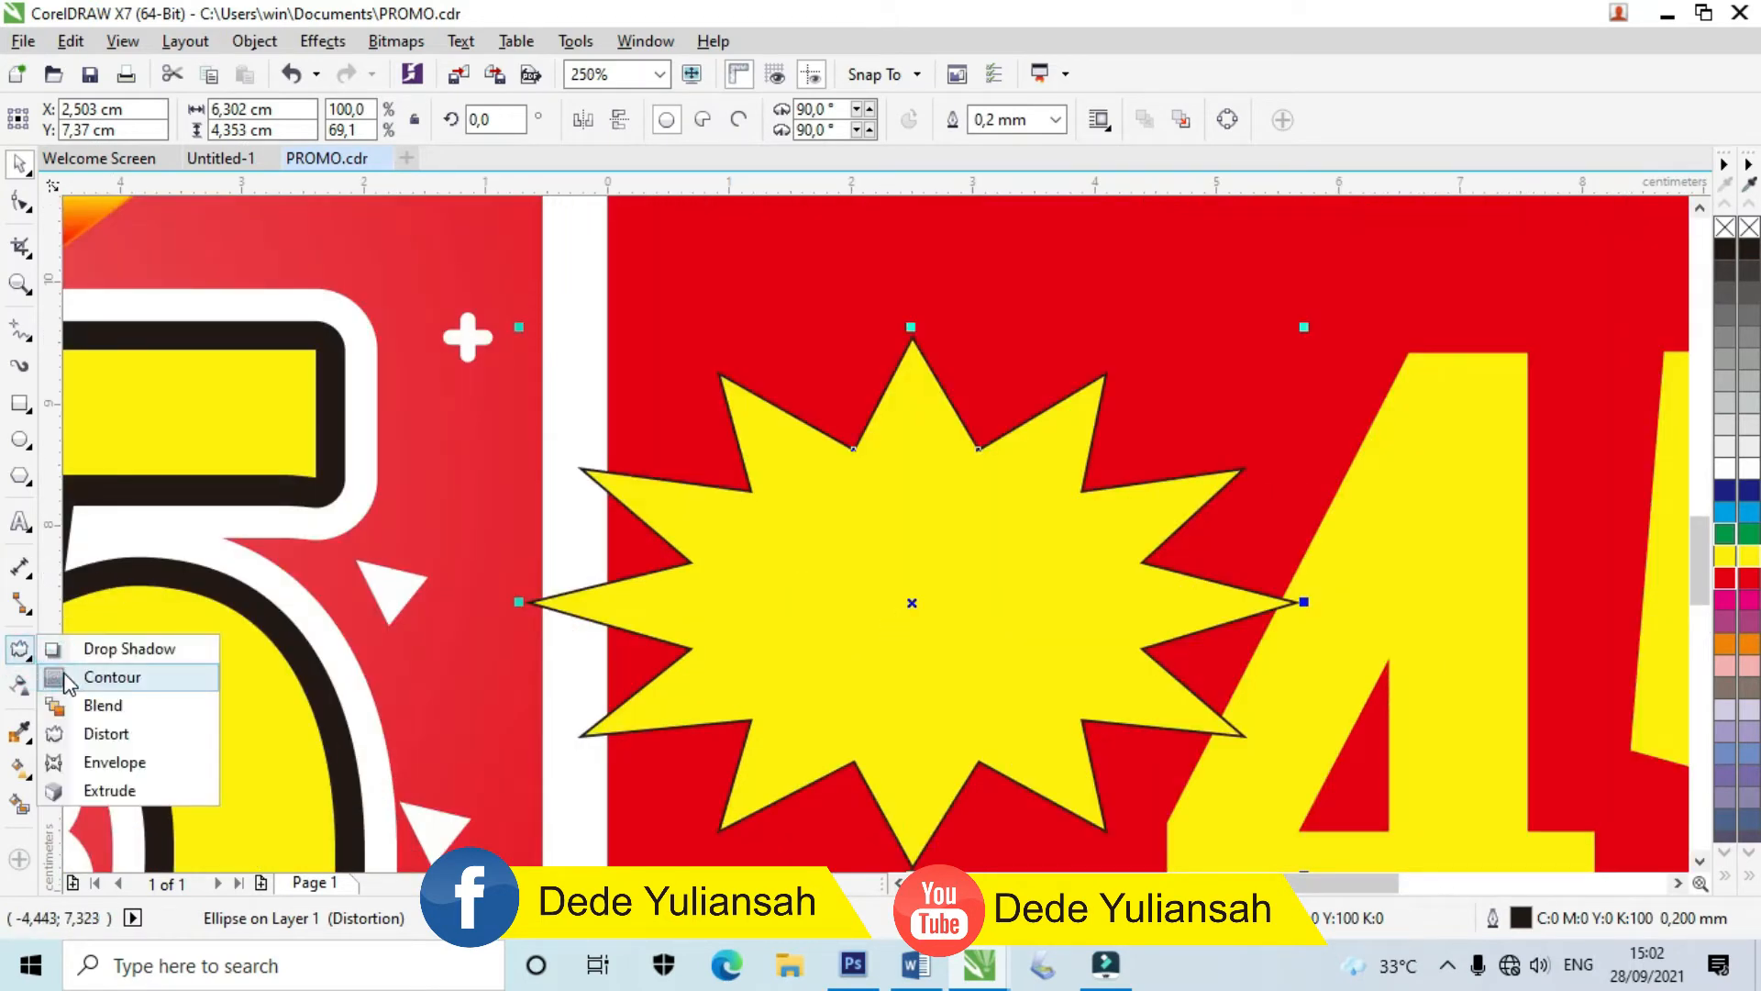
{"action": "left_click", "coordinate": [69, 674]}
{"action": "mouse_move", "coordinate": [915, 339]}
{"action": "left_mouse_down"}
{"action": "mouse_move", "coordinate": [927, 373]}
{"action": "mouse_move", "coordinate": [911, 360]}
{"action": "left_mouse_up"}
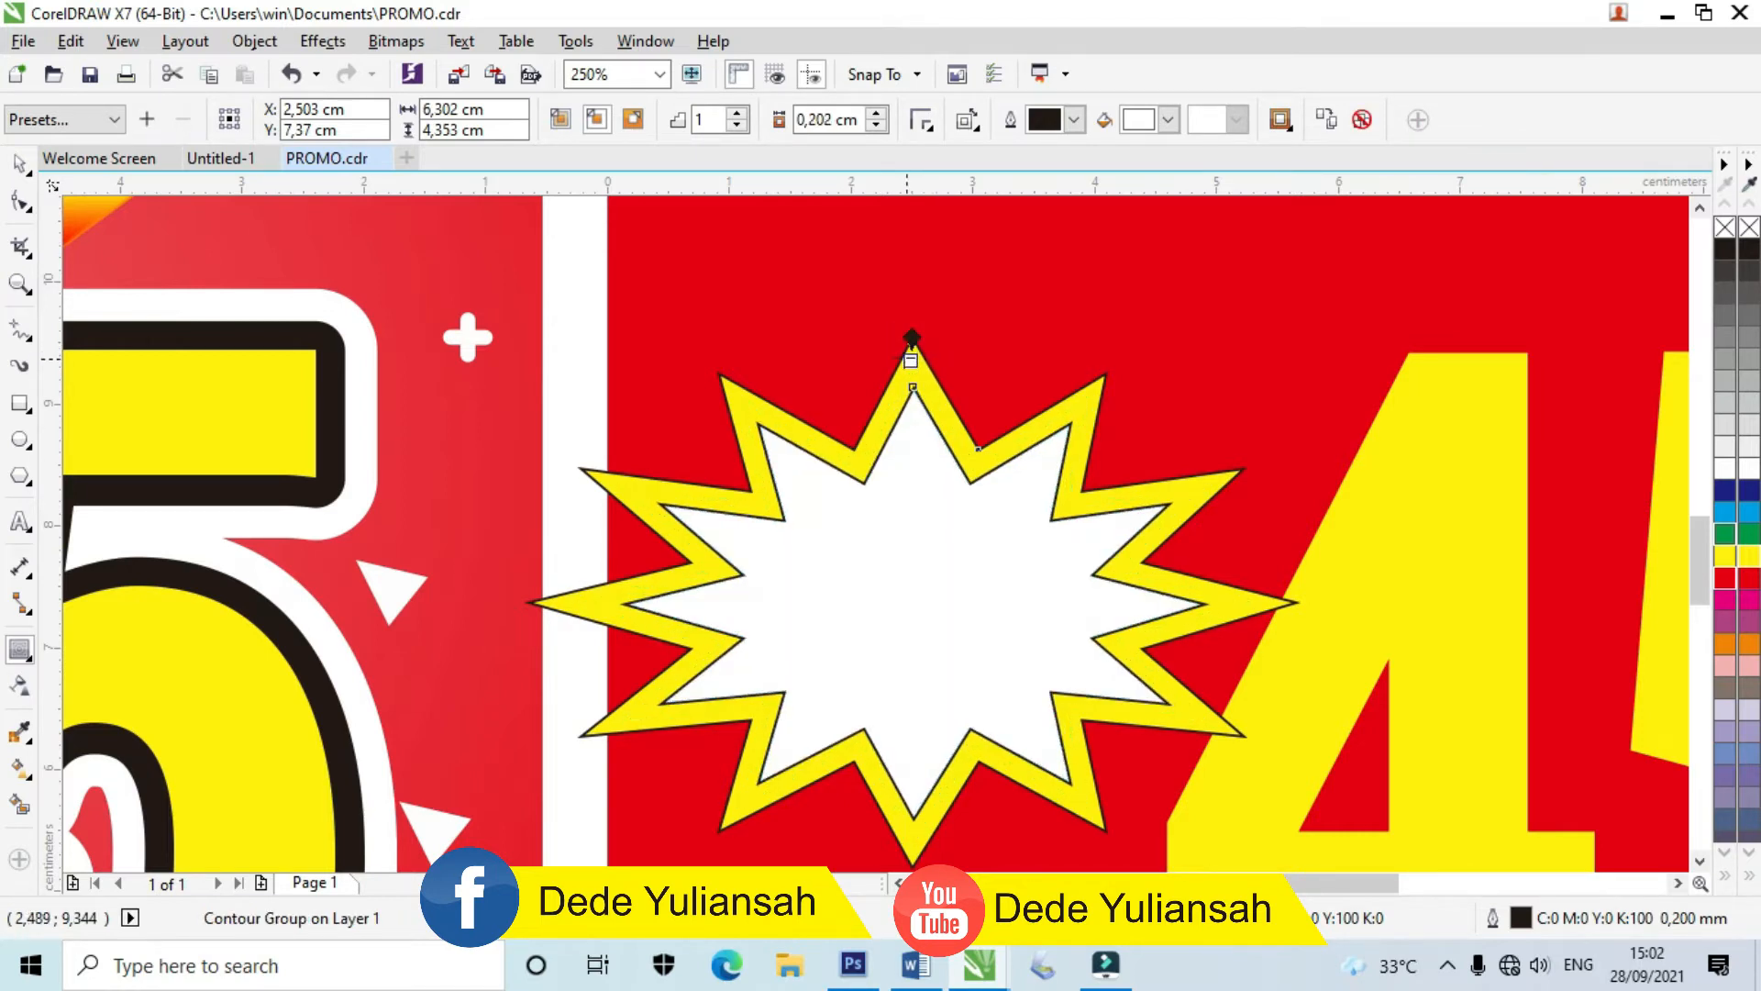
{"action": "left_click", "coordinate": [1169, 120]}
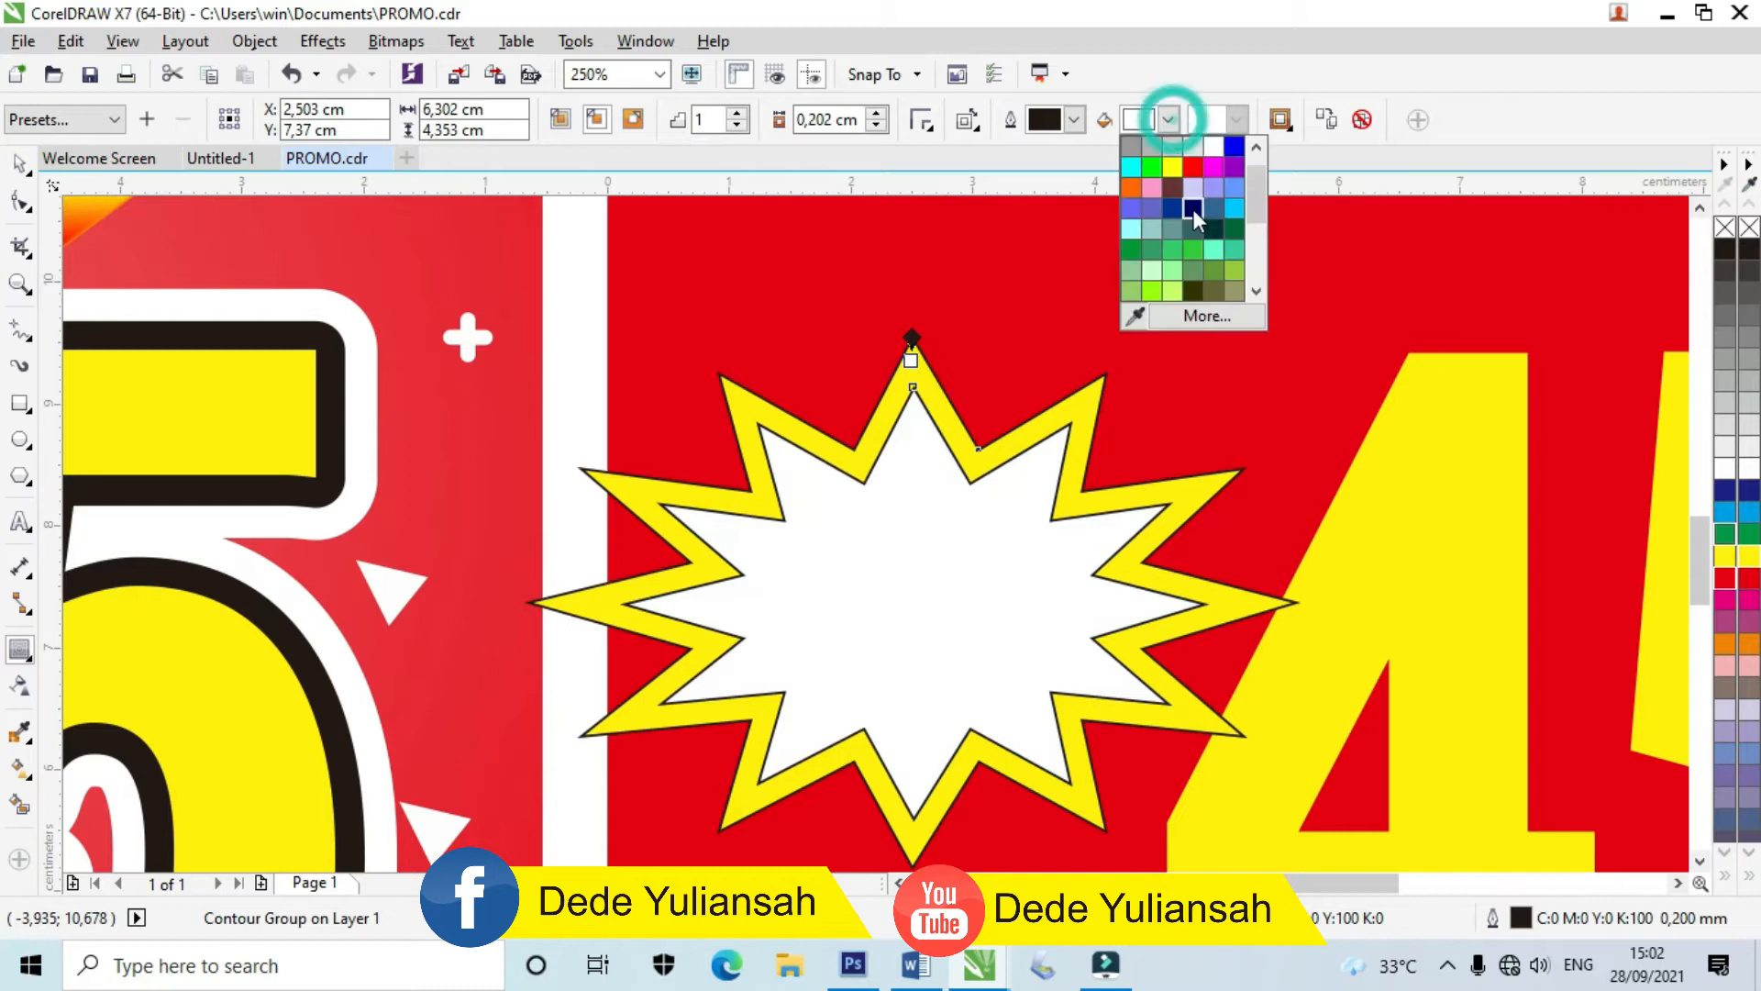
{"action": "left_click", "coordinate": [1173, 168]}
Step: Sample black from the original poster's outline and apply it to the star's outline
{"action": "left_click", "coordinate": [22, 165]}
{"action": "left_click", "coordinate": [826, 322]}
{"action": "scroll", "coordinate": [851, 445], "scroll_direction": "down", "scroll_amount": 1}
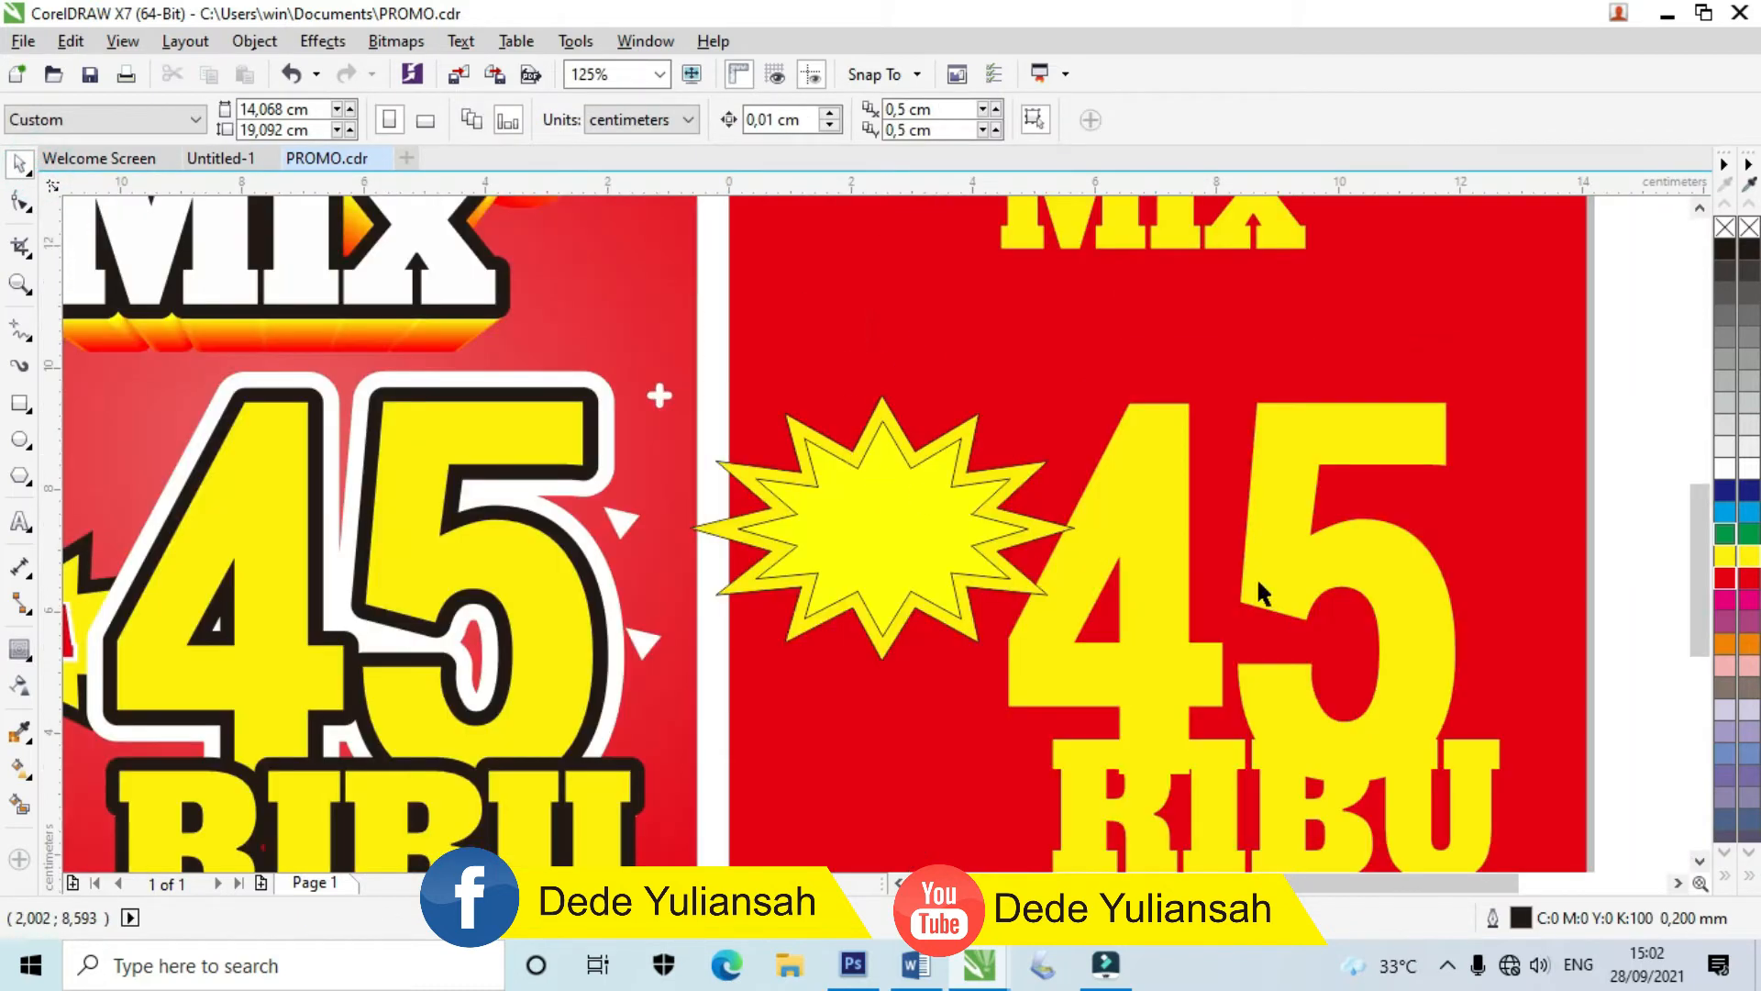
{"action": "left_click", "coordinate": [22, 732]}
{"action": "left_click", "coordinate": [576, 573]}
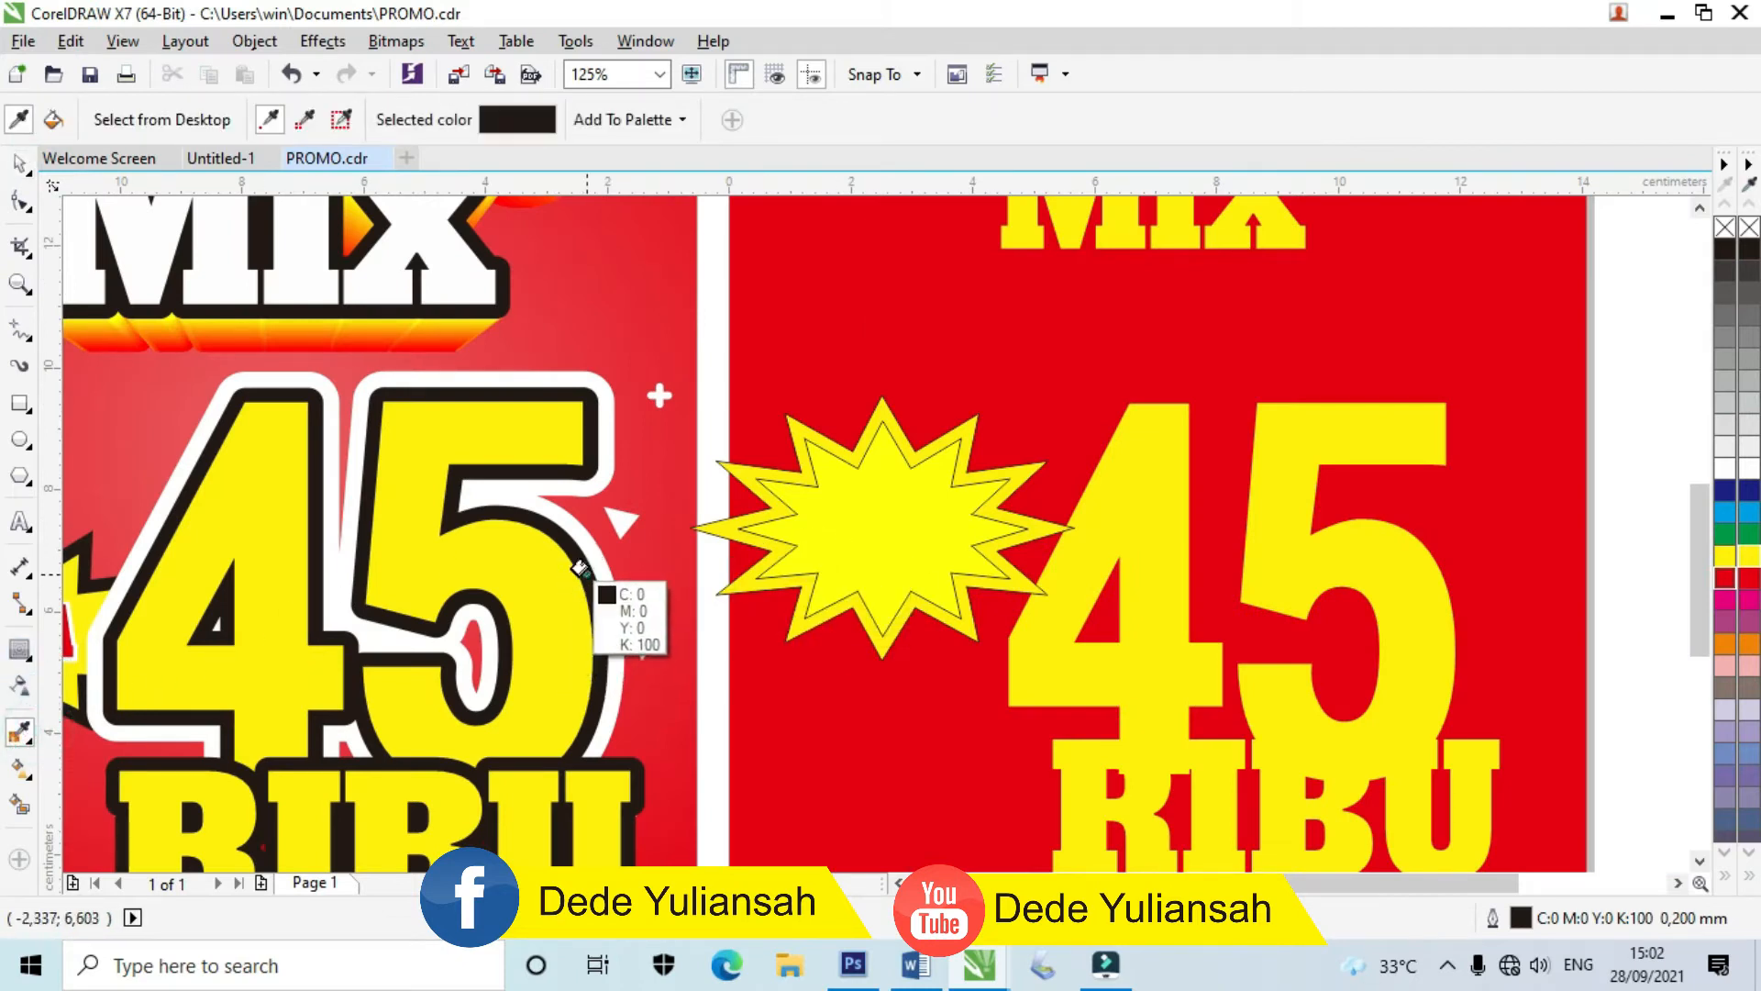
{"action": "scroll", "coordinate": [775, 412], "scroll_direction": "up", "scroll_amount": 3}
{"action": "left_click", "coordinate": [774, 411]}
{"action": "scroll", "coordinate": [774, 409], "scroll_direction": "down", "scroll_amount": 4}
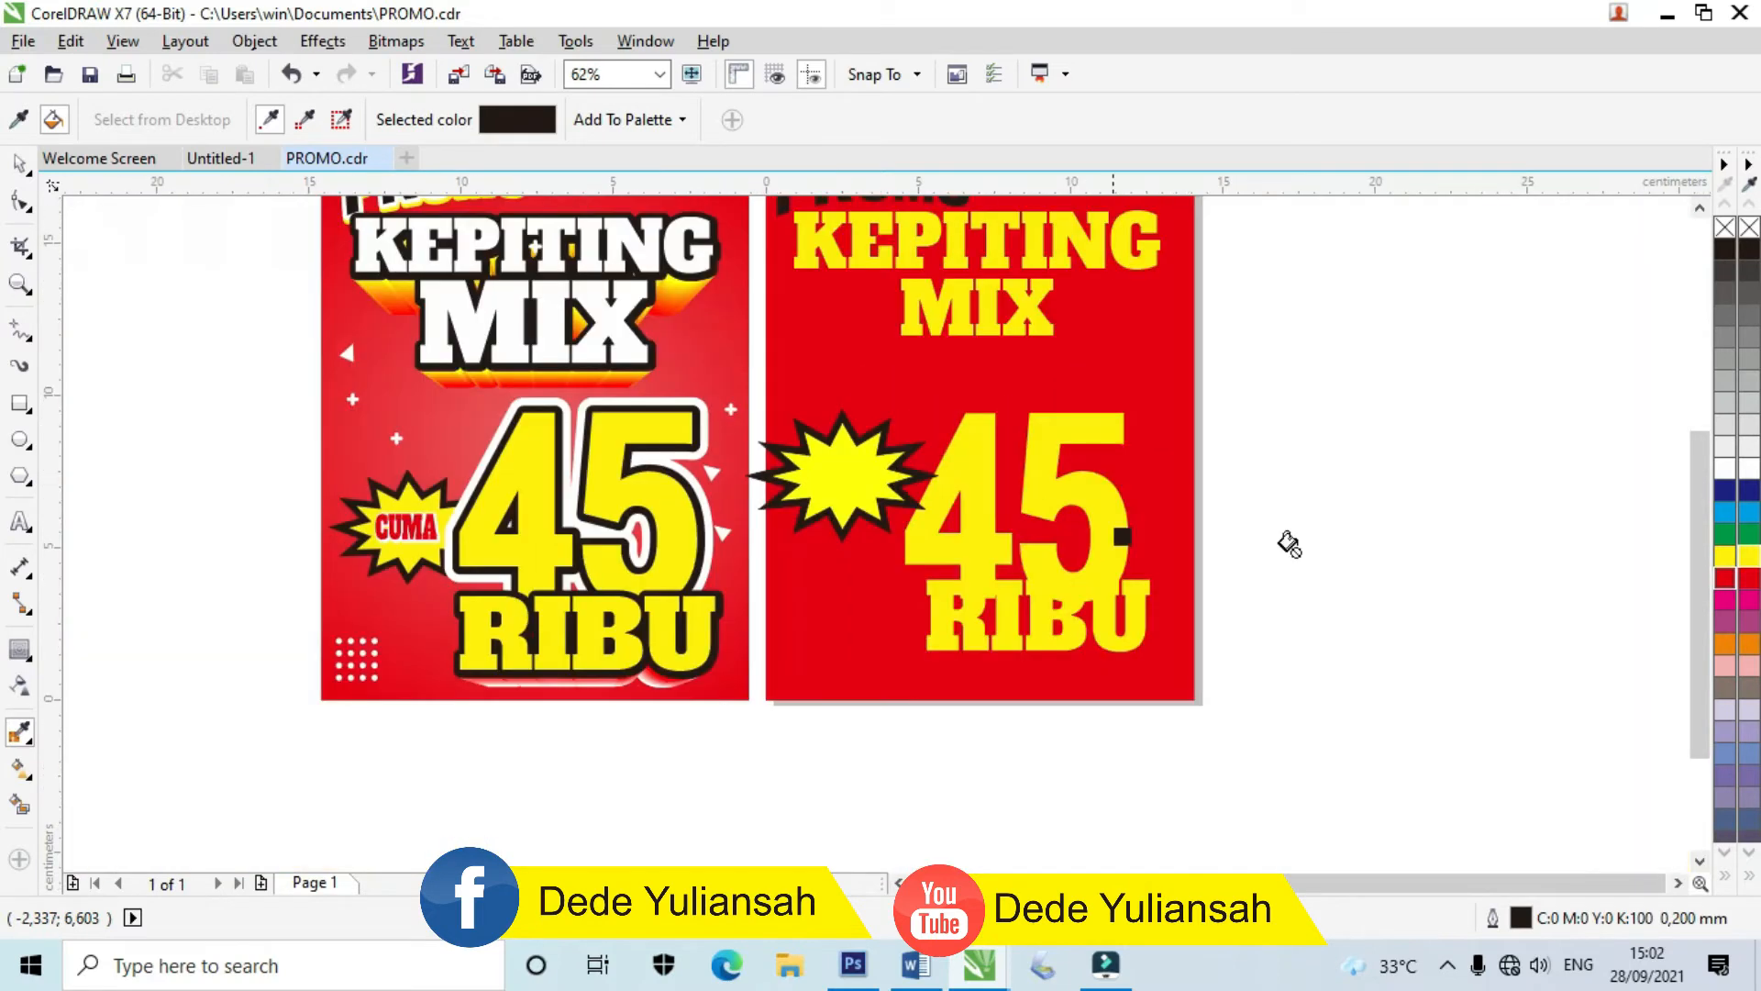
{"action": "left_click", "coordinate": [19, 165]}
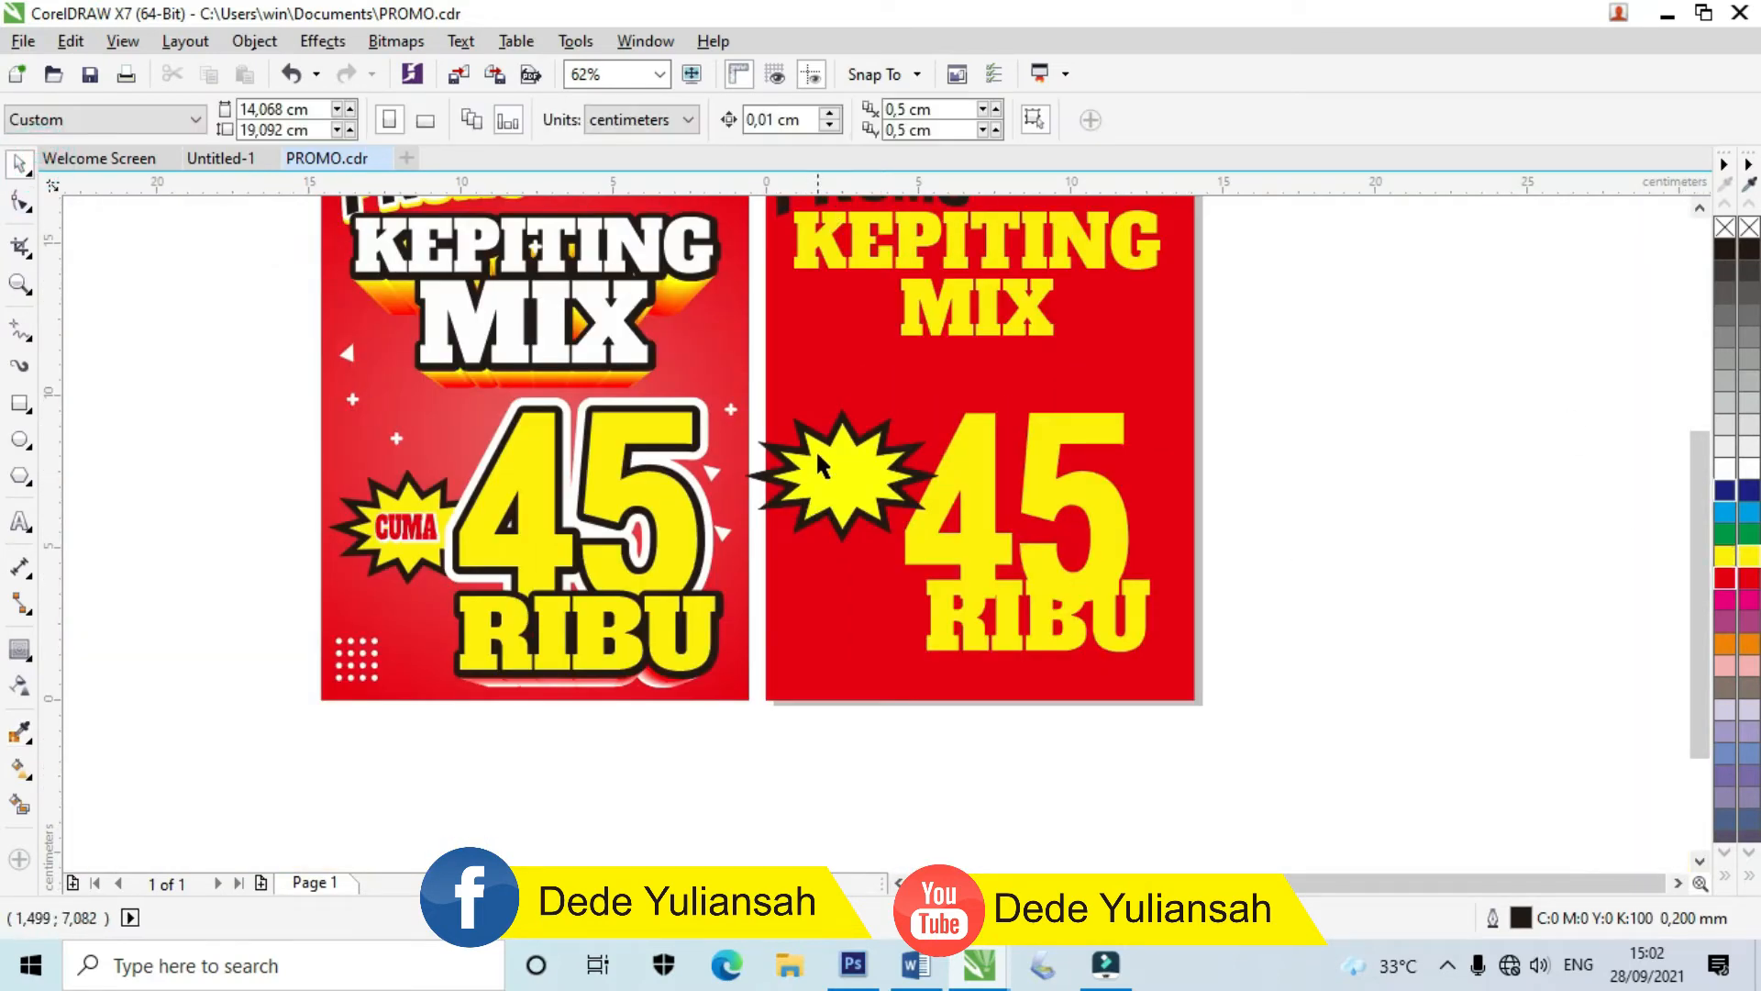
{"action": "scroll", "coordinate": [817, 444], "scroll_direction": "up", "scroll_amount": 2}
Step: Thin the starburst's black contour to a 0,093 cm offset
{"action": "left_click", "coordinate": [858, 495]}
{"action": "left_click", "coordinate": [19, 652]}
{"action": "left_click", "coordinate": [913, 289]}
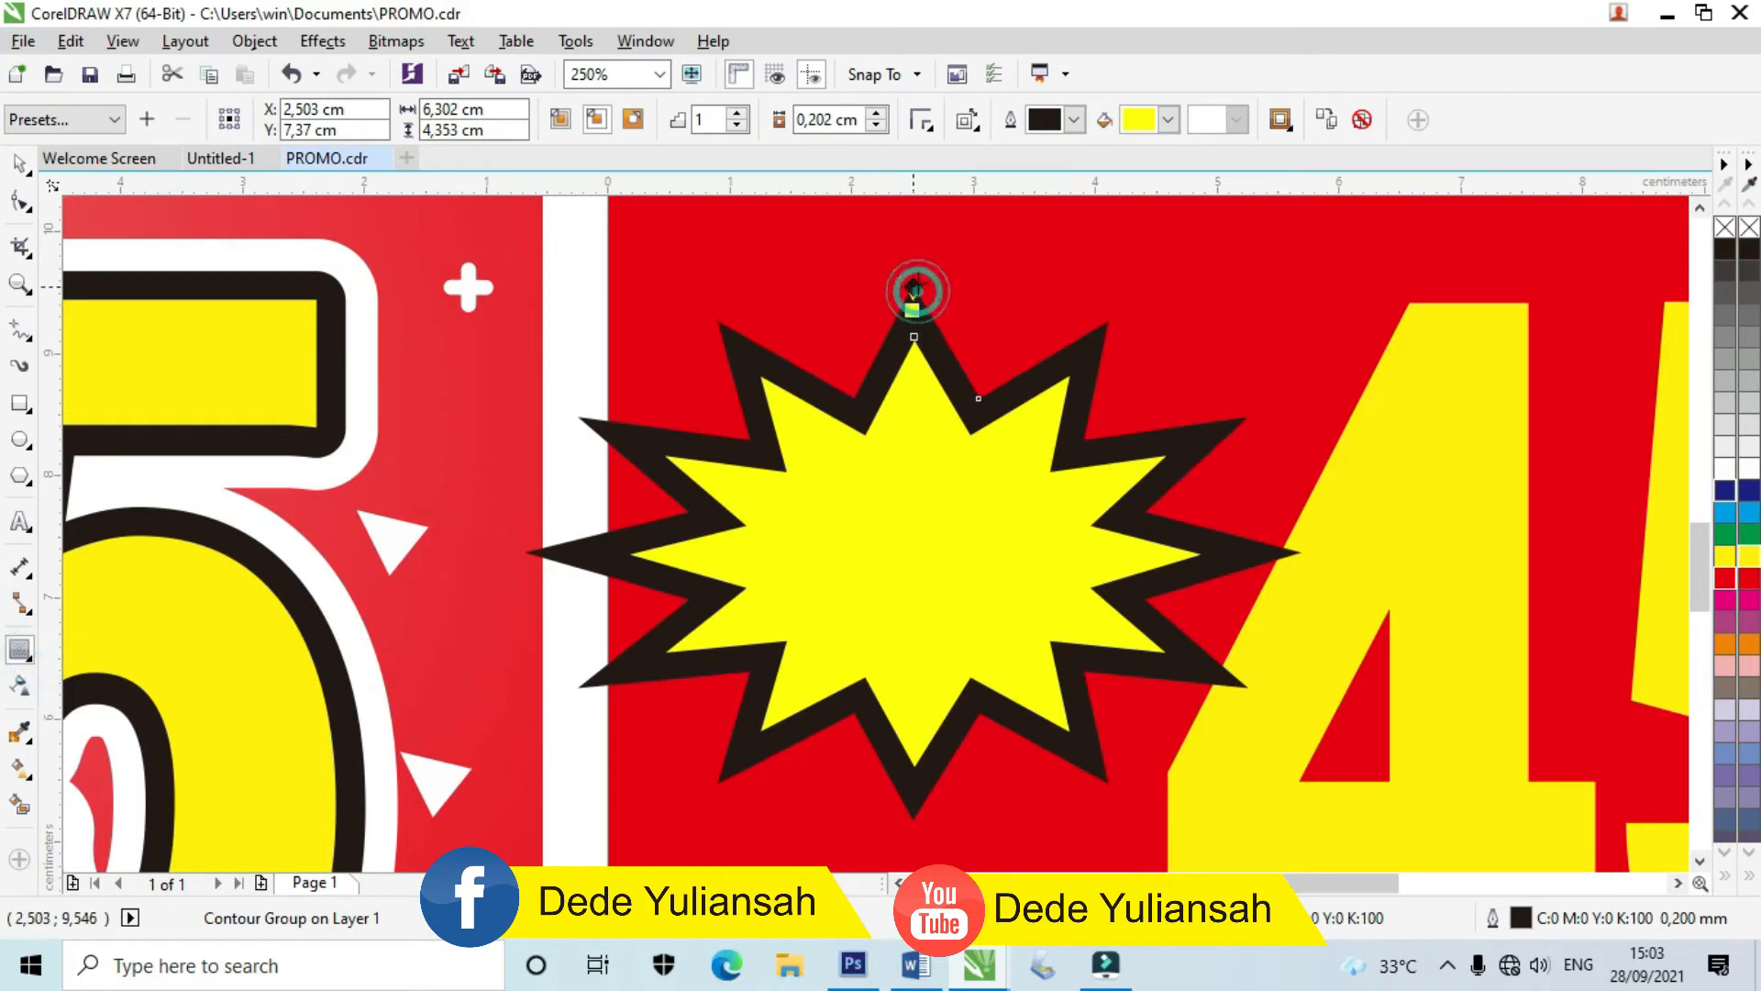
{"action": "left_click_drag", "start_coordinate": [912, 310], "coordinate": [963, 346]}
{"action": "scroll", "coordinate": [899, 340], "scroll_direction": "down", "scroll_amount": 2}
{"action": "scroll", "coordinate": [899, 339], "scroll_direction": "up", "scroll_amount": 5}
{"action": "scroll", "coordinate": [963, 346], "scroll_direction": "down", "scroll_amount": 8}
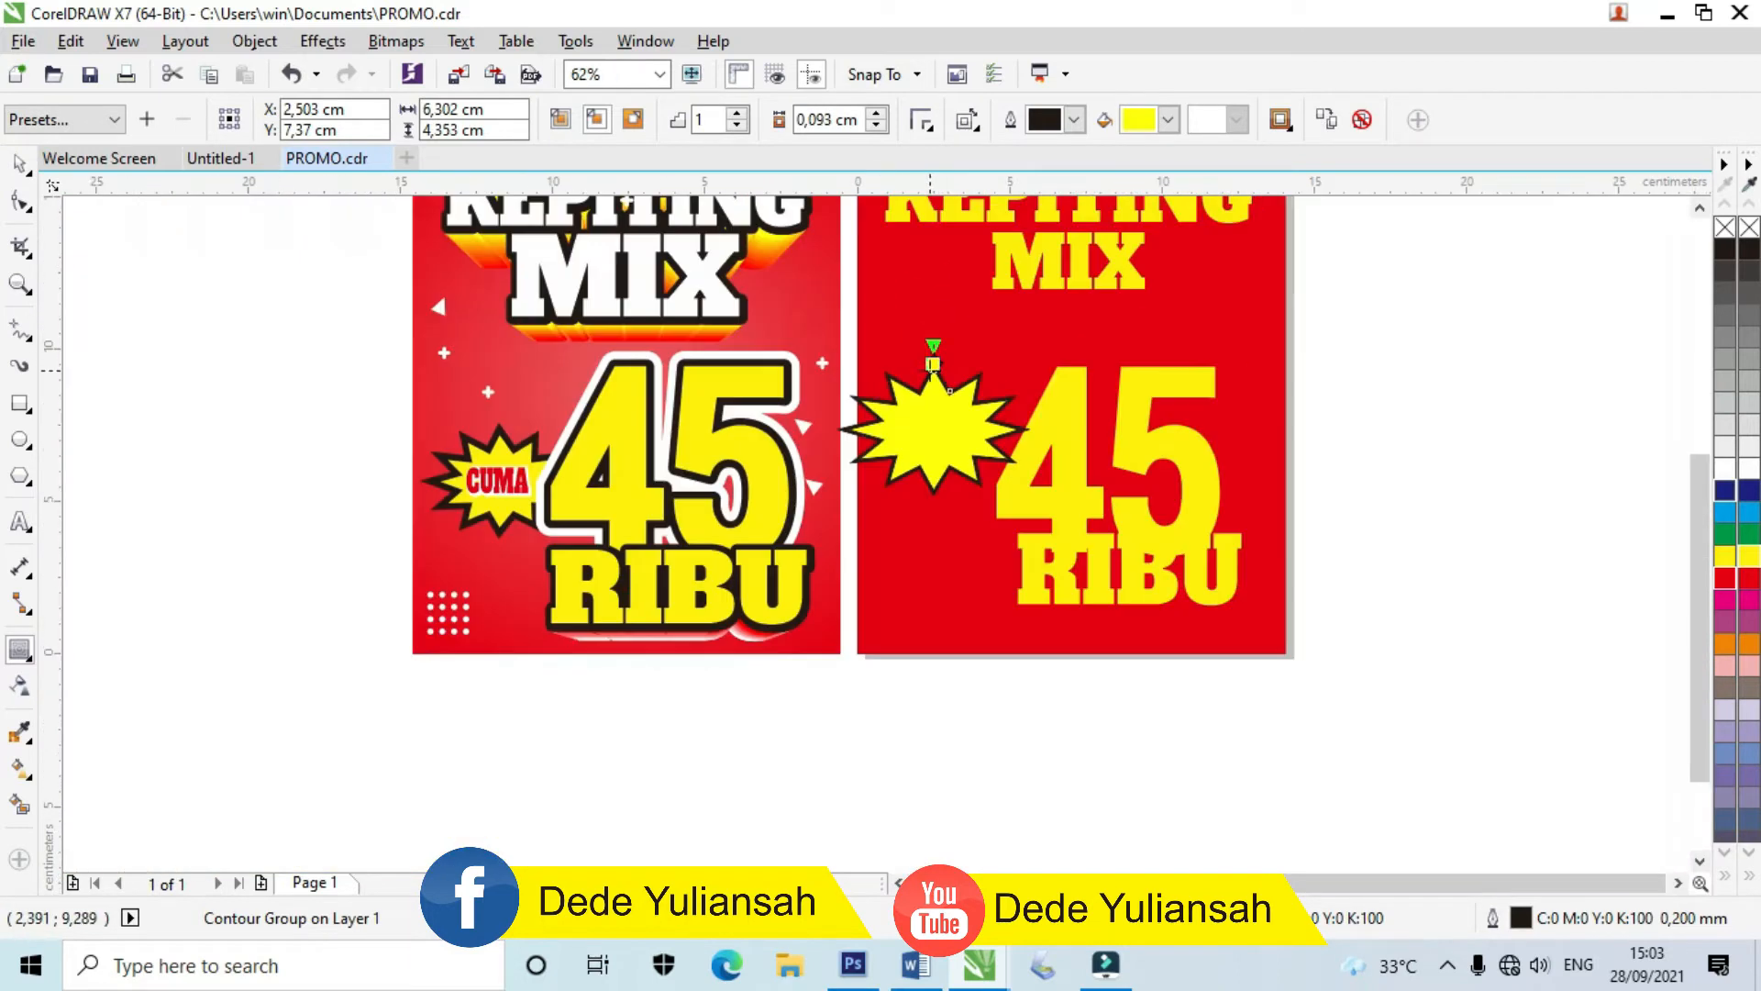
{"action": "left_click", "coordinate": [19, 165]}
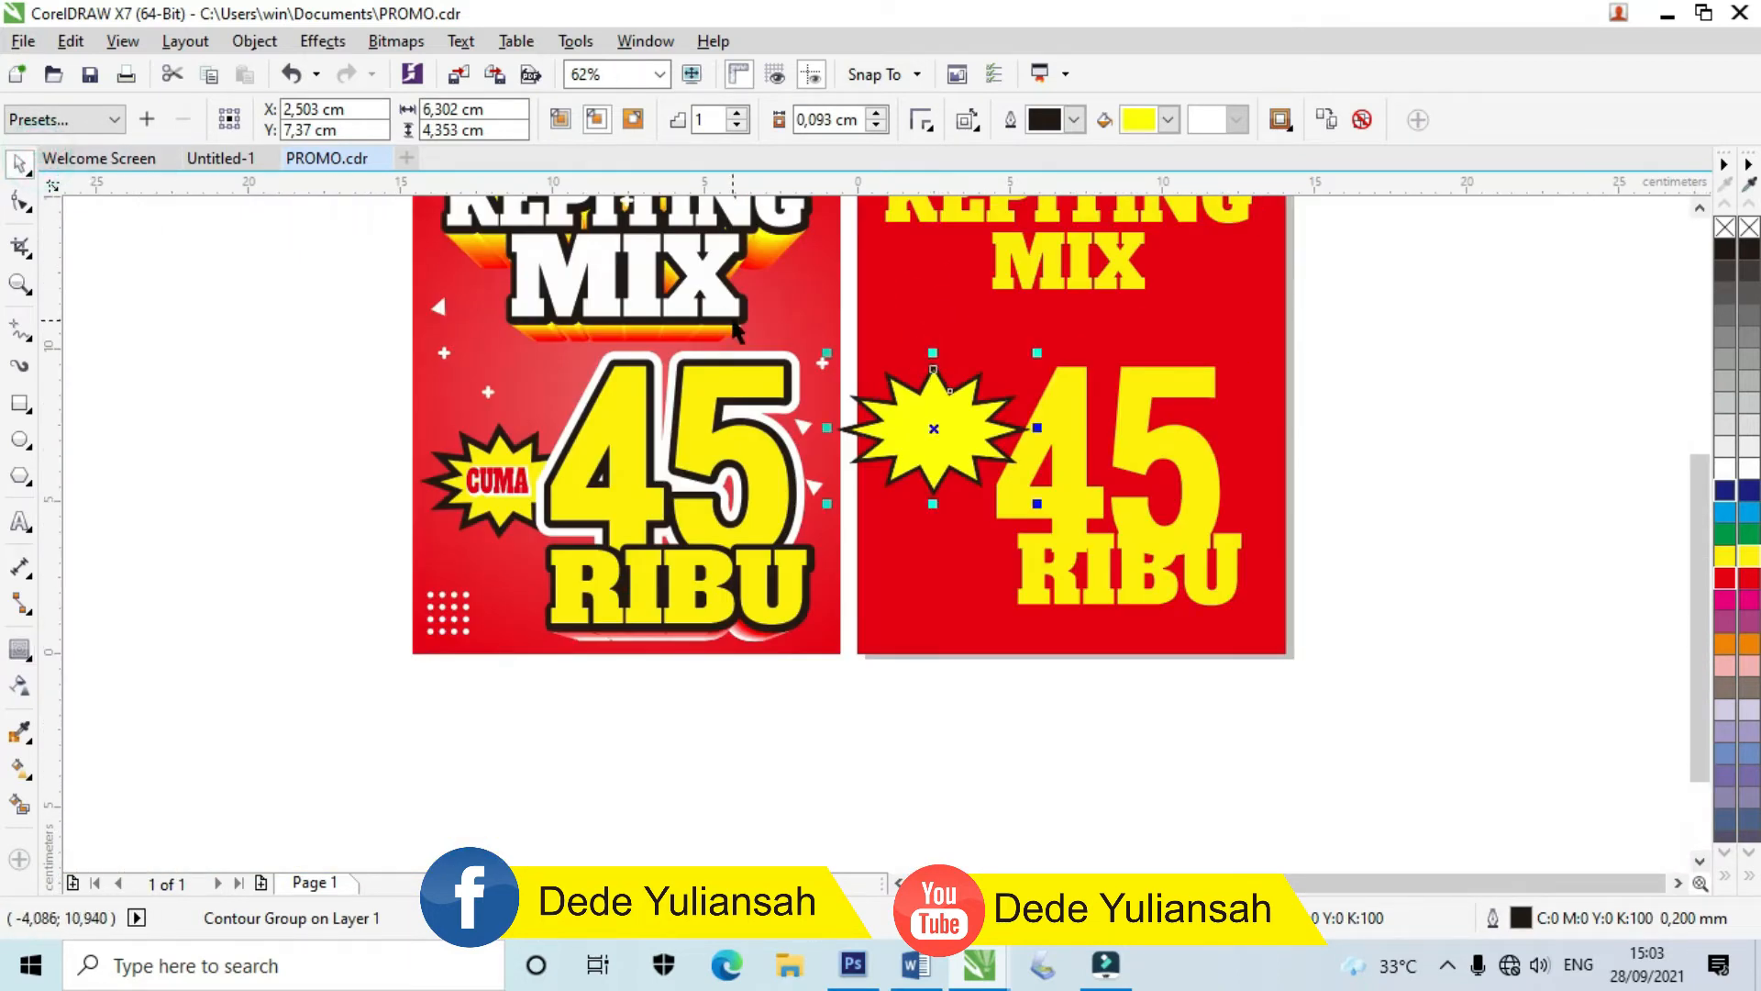
Step: Group the star with its contour and shrink the starburst to about 64%
{"action": "left_click", "coordinate": [1032, 426]}
{"action": "left_click_drag", "start_coordinate": [1339, 533], "coordinate": [826, 354]}
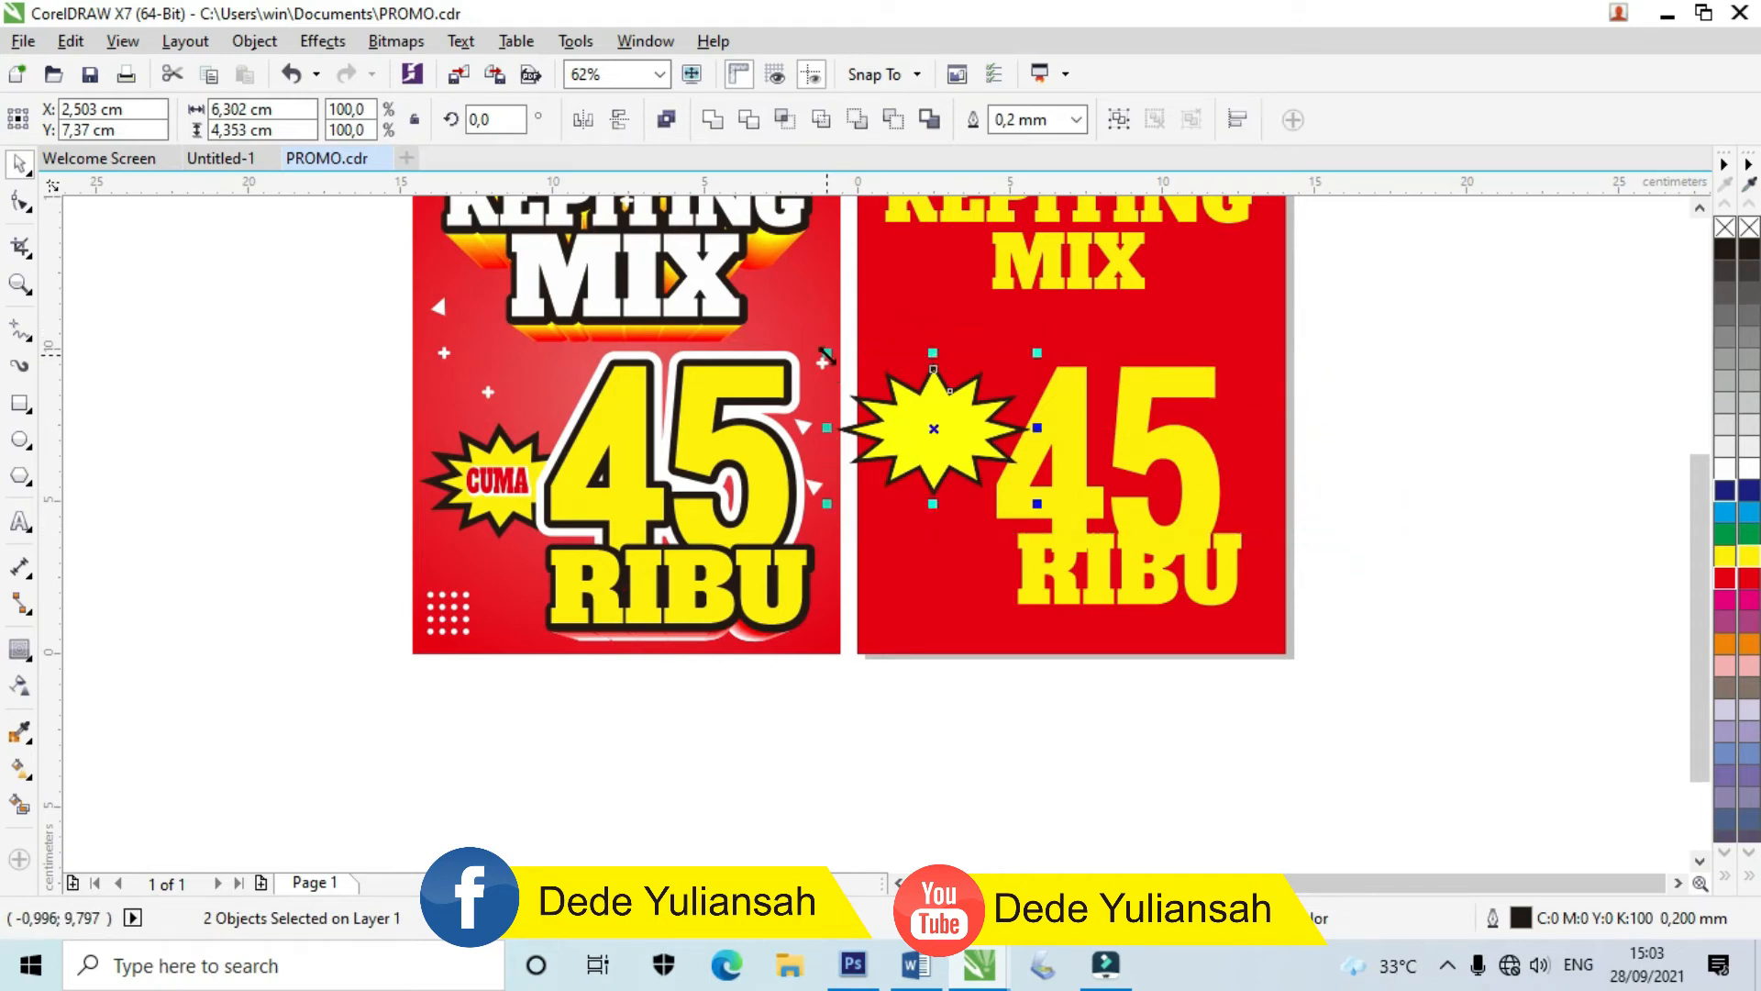
{"action": "key", "text": "ctrl+g"}
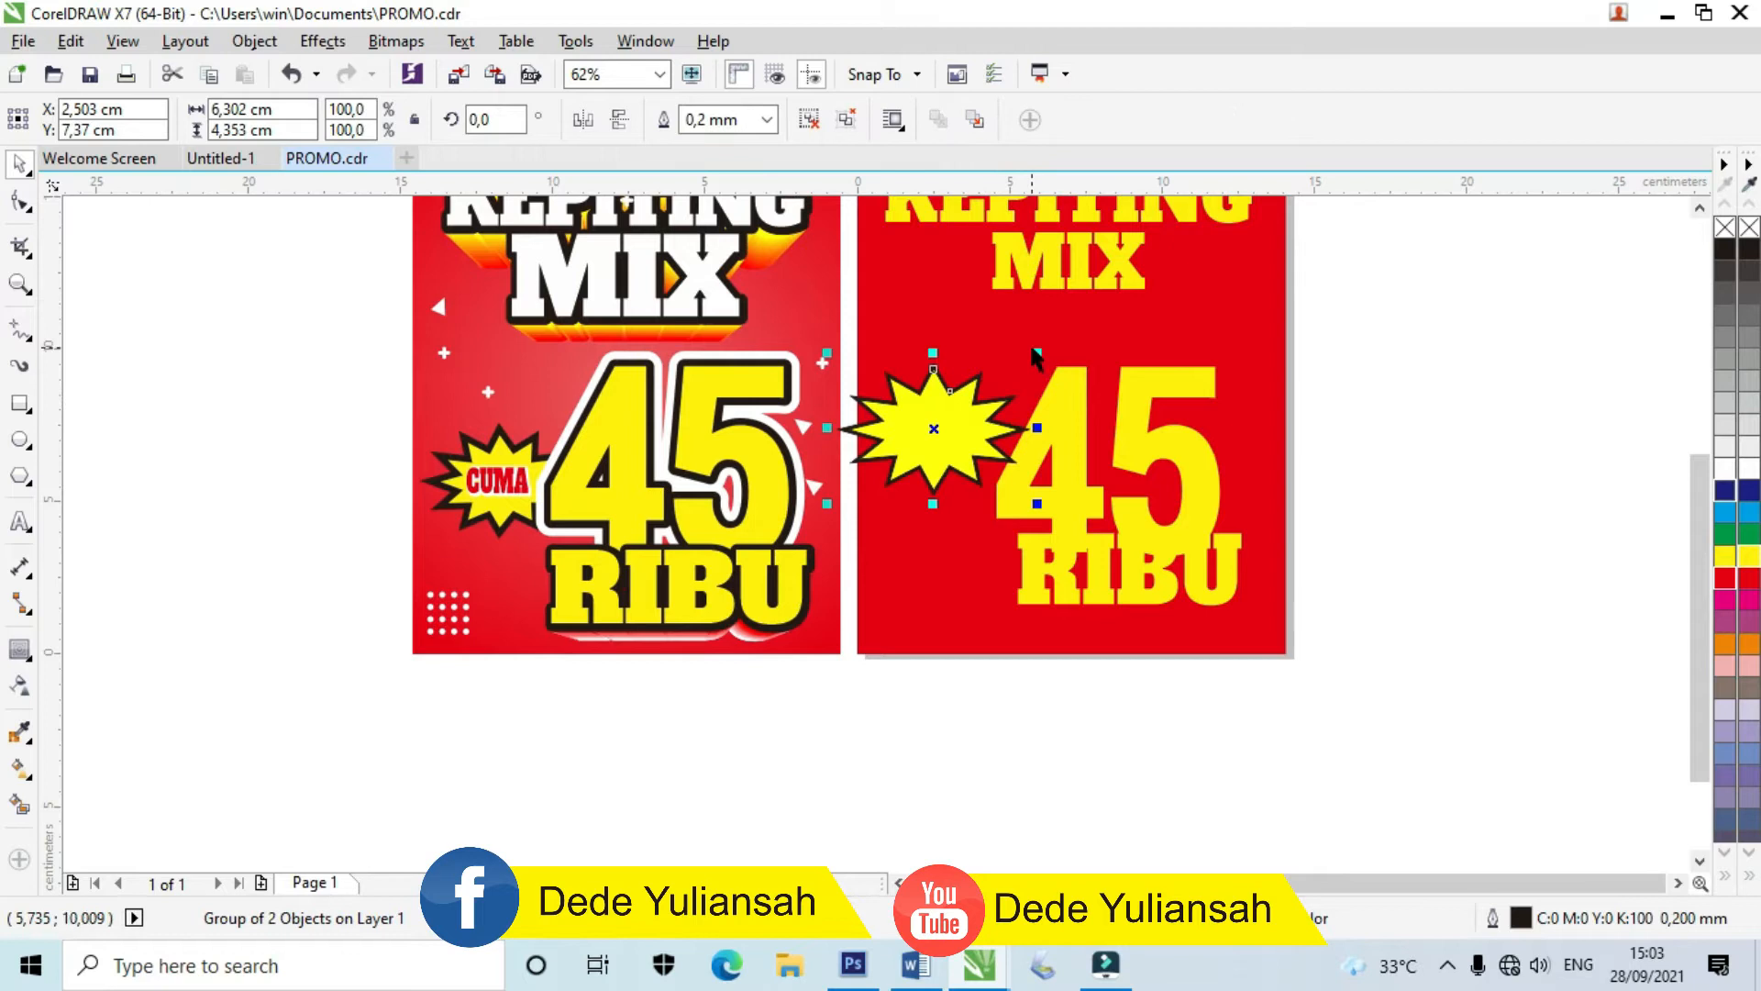
{"action": "left_click_drag", "start_coordinate": [1037, 354], "coordinate": [962, 452]}
Step: Place a small red copy of the RIBU text centred on the starburst
{"action": "scroll", "coordinate": [996, 465], "scroll_direction": "up", "scroll_amount": 2}
{"action": "left_click_drag", "start_coordinate": [1147, 653], "coordinate": [1282, 573]}
{"action": "left_click_drag", "start_coordinate": [1382, 547], "coordinate": [936, 454]}
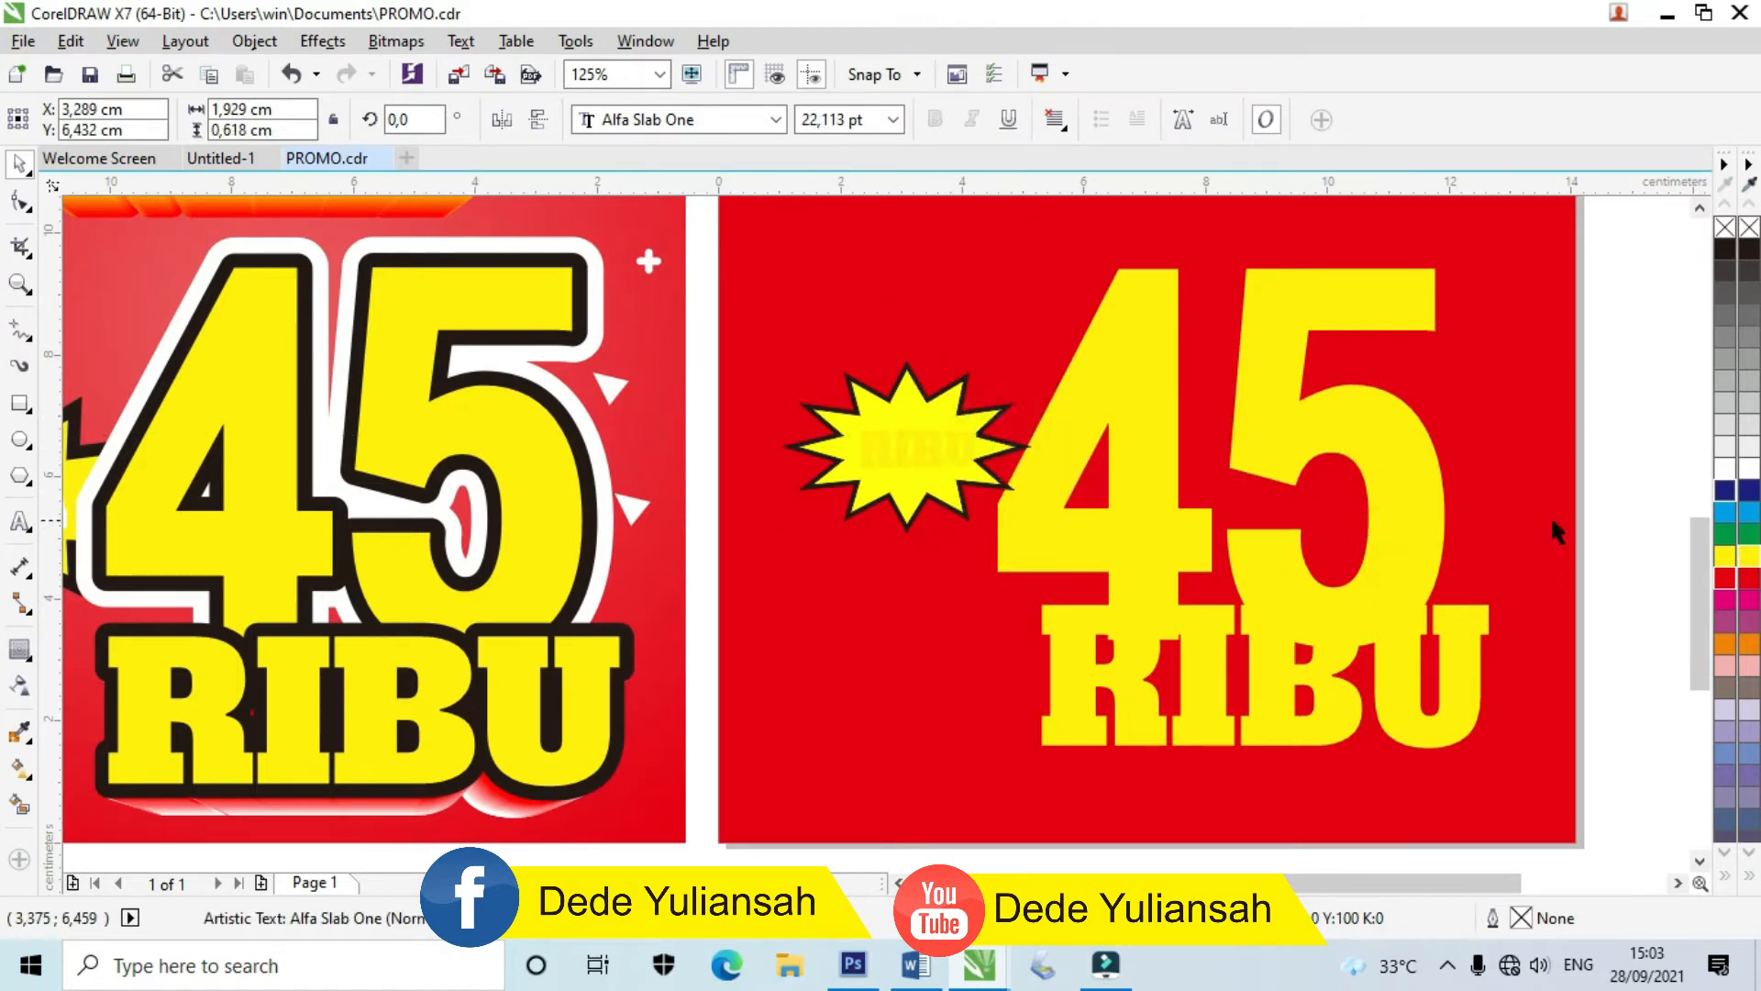
{"action": "left_click", "coordinate": [1753, 578]}
{"action": "left_click", "coordinate": [1725, 578]}
{"action": "scroll", "coordinate": [980, 451], "scroll_direction": "up", "scroll_amount": 2}
{"action": "scroll", "coordinate": [980, 452], "scroll_direction": "up", "scroll_amount": 3}
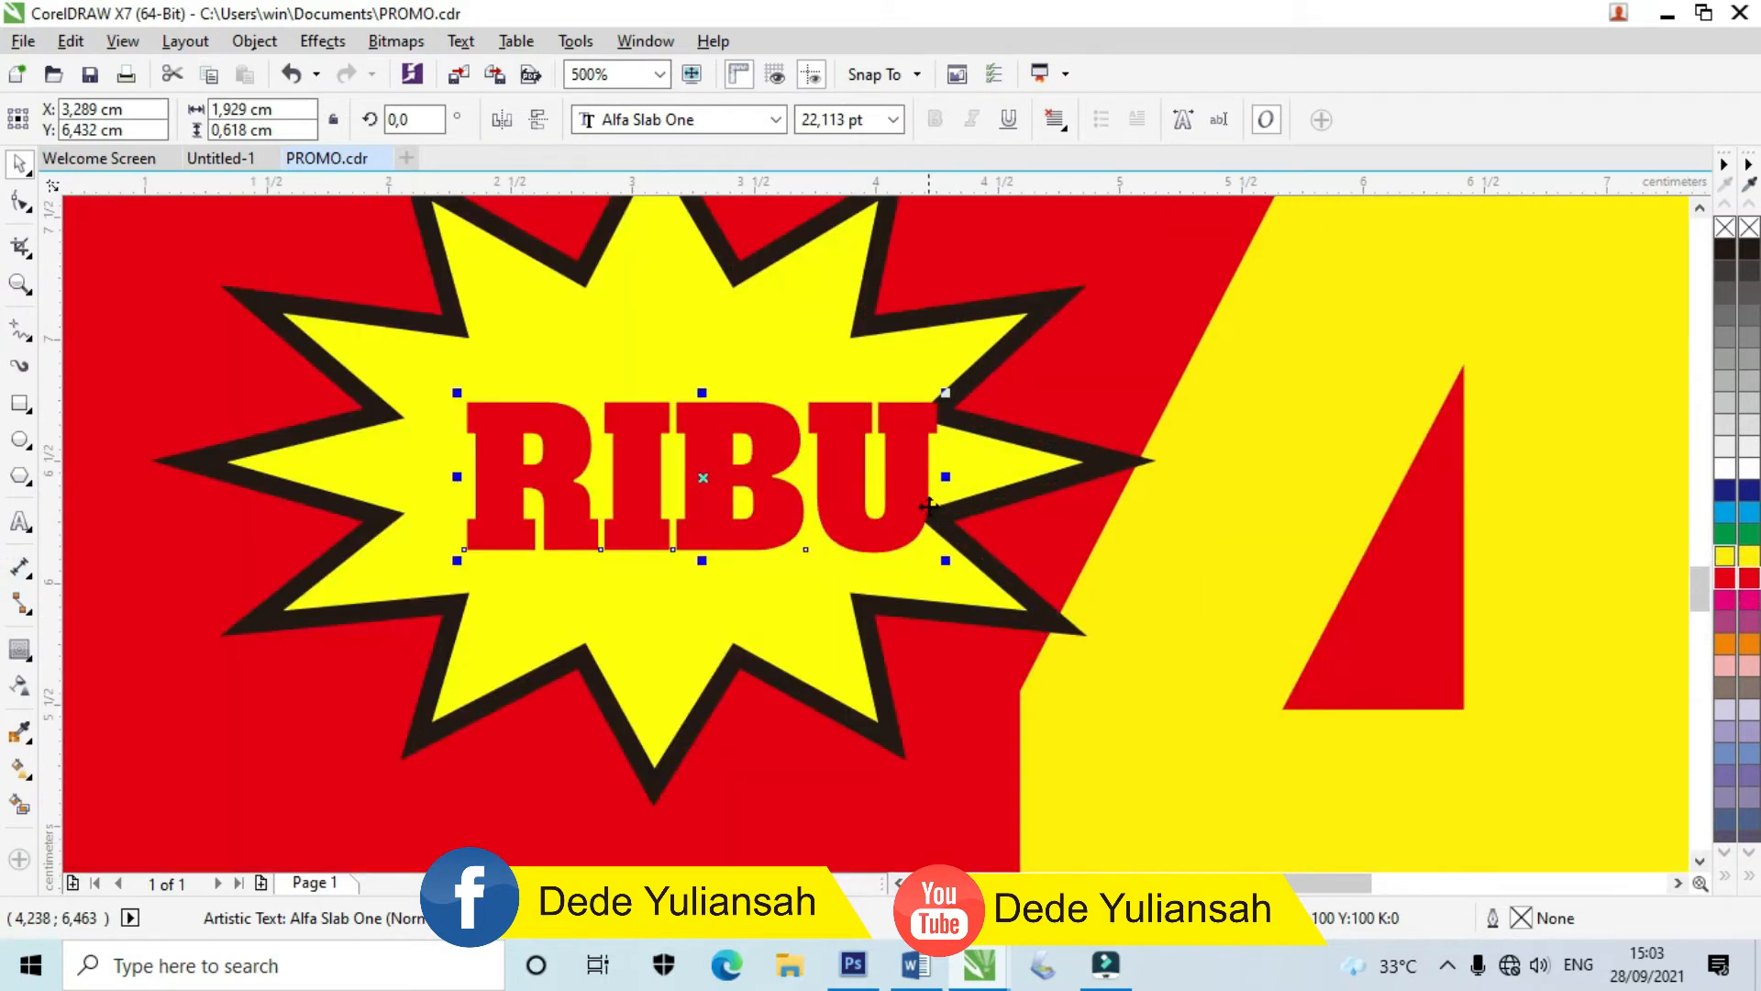
{"action": "left_click_drag", "start_coordinate": [949, 558], "coordinate": [853, 504]}
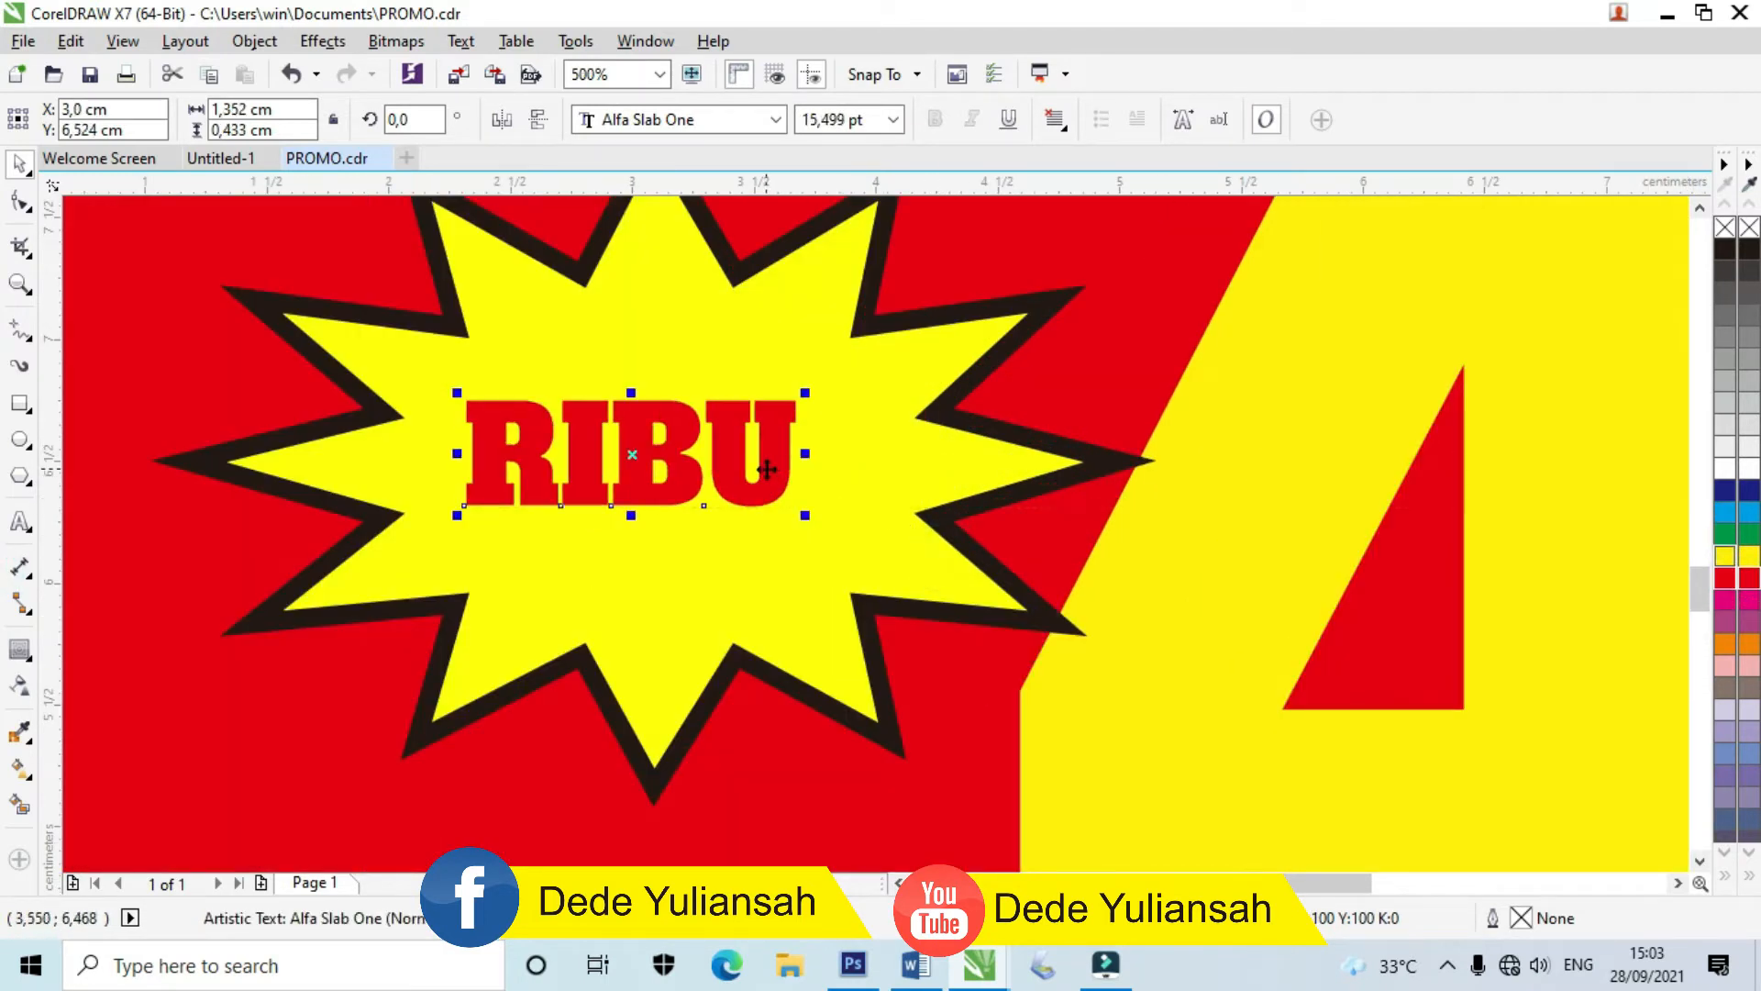
{"action": "left_click_drag", "start_coordinate": [765, 468], "coordinate": [782, 473]}
Step: Change the copied text to CUMA and resize it to 1,512 × 0,512 cm
{"action": "double_click", "coordinate": [688, 453]}
{"action": "double_click", "coordinate": [684, 418]}
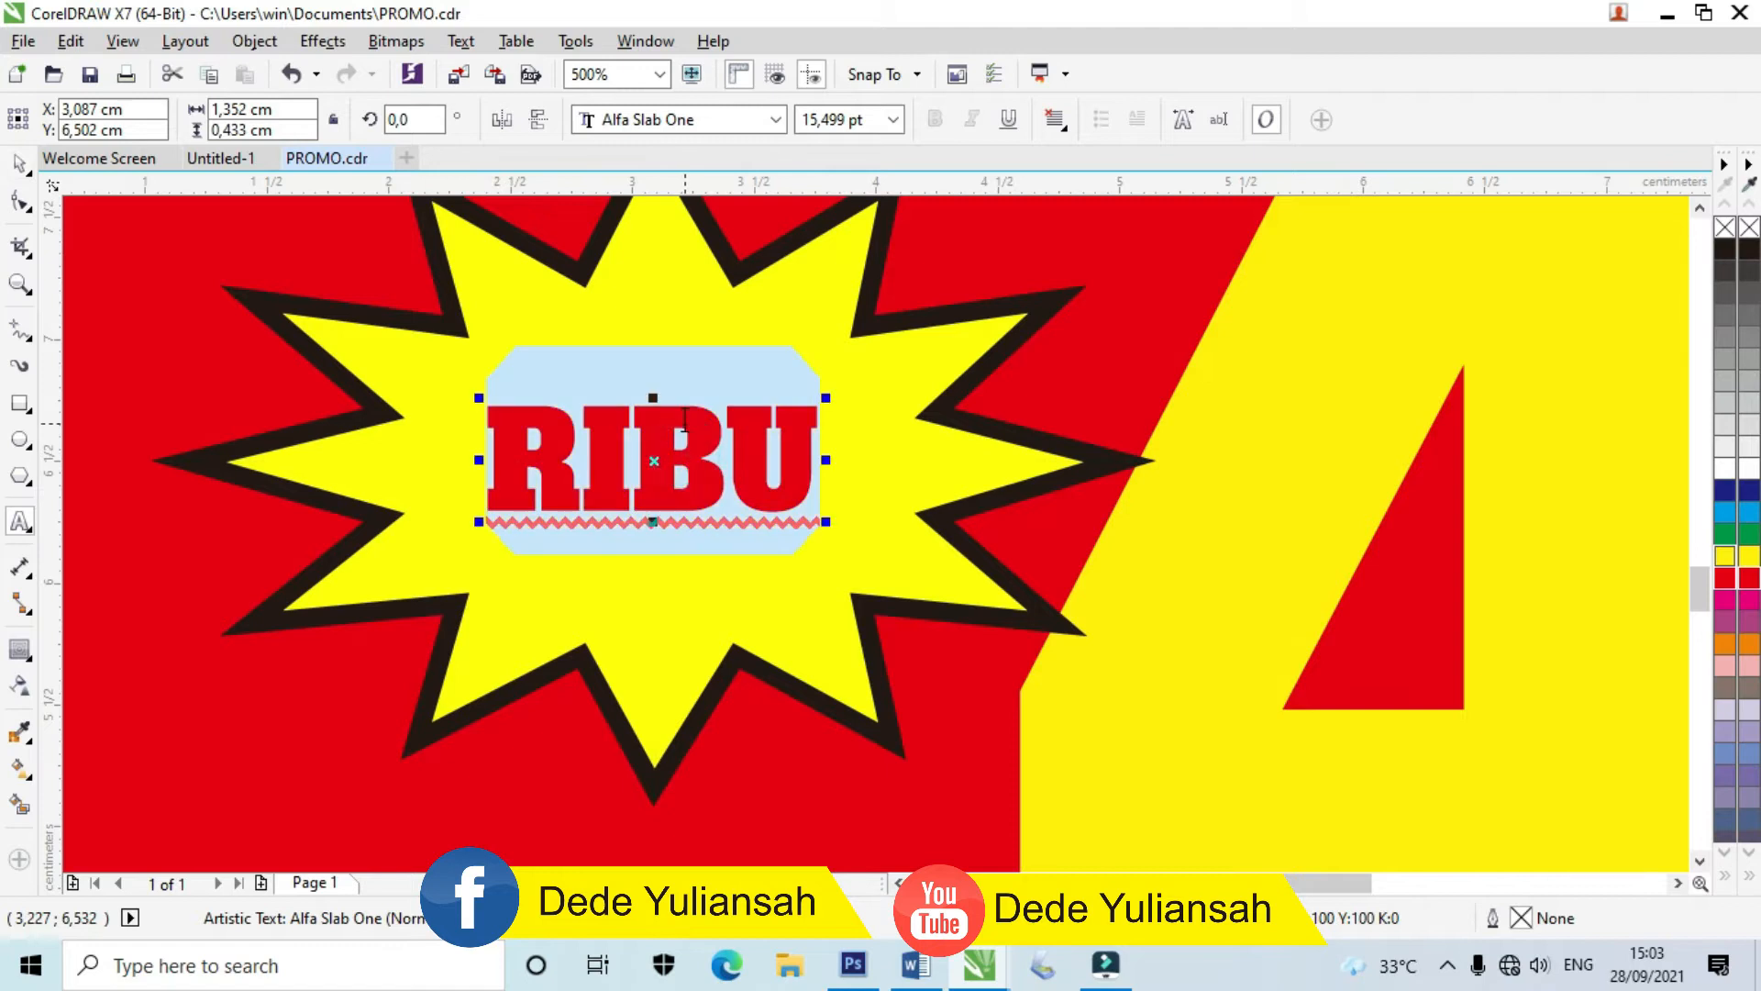
{"action": "type", "text": "CUMA"}
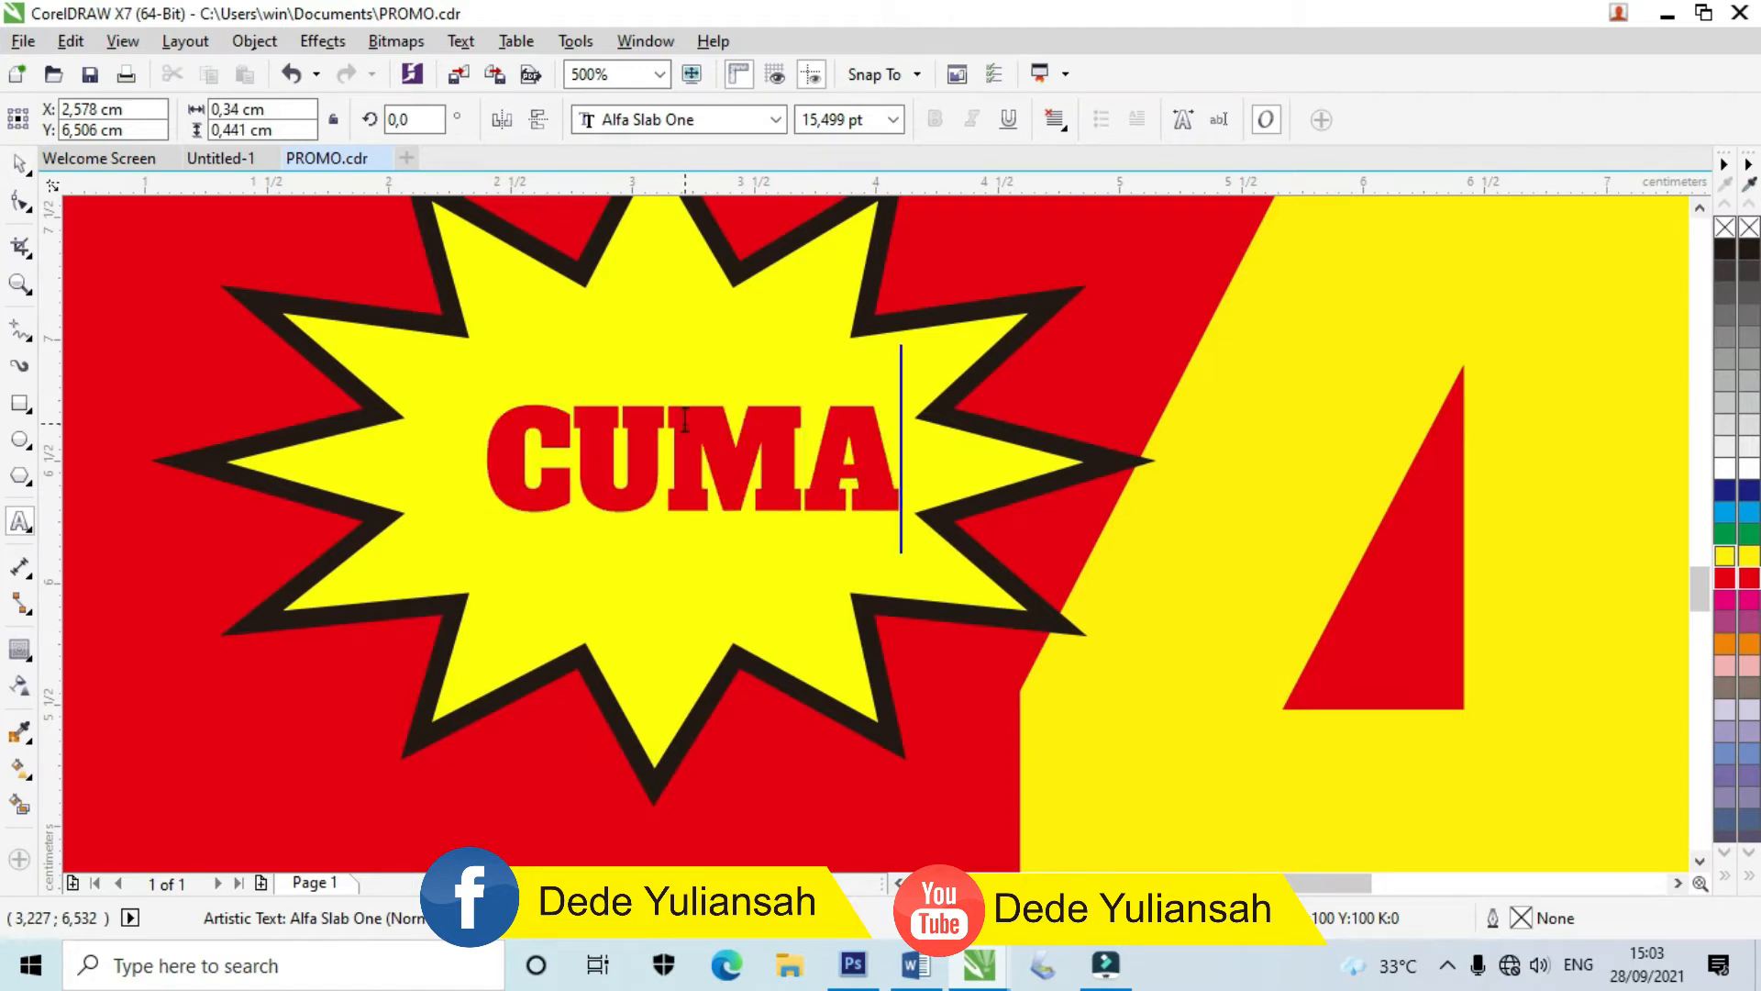
{"action": "left_click", "coordinate": [7, 158]}
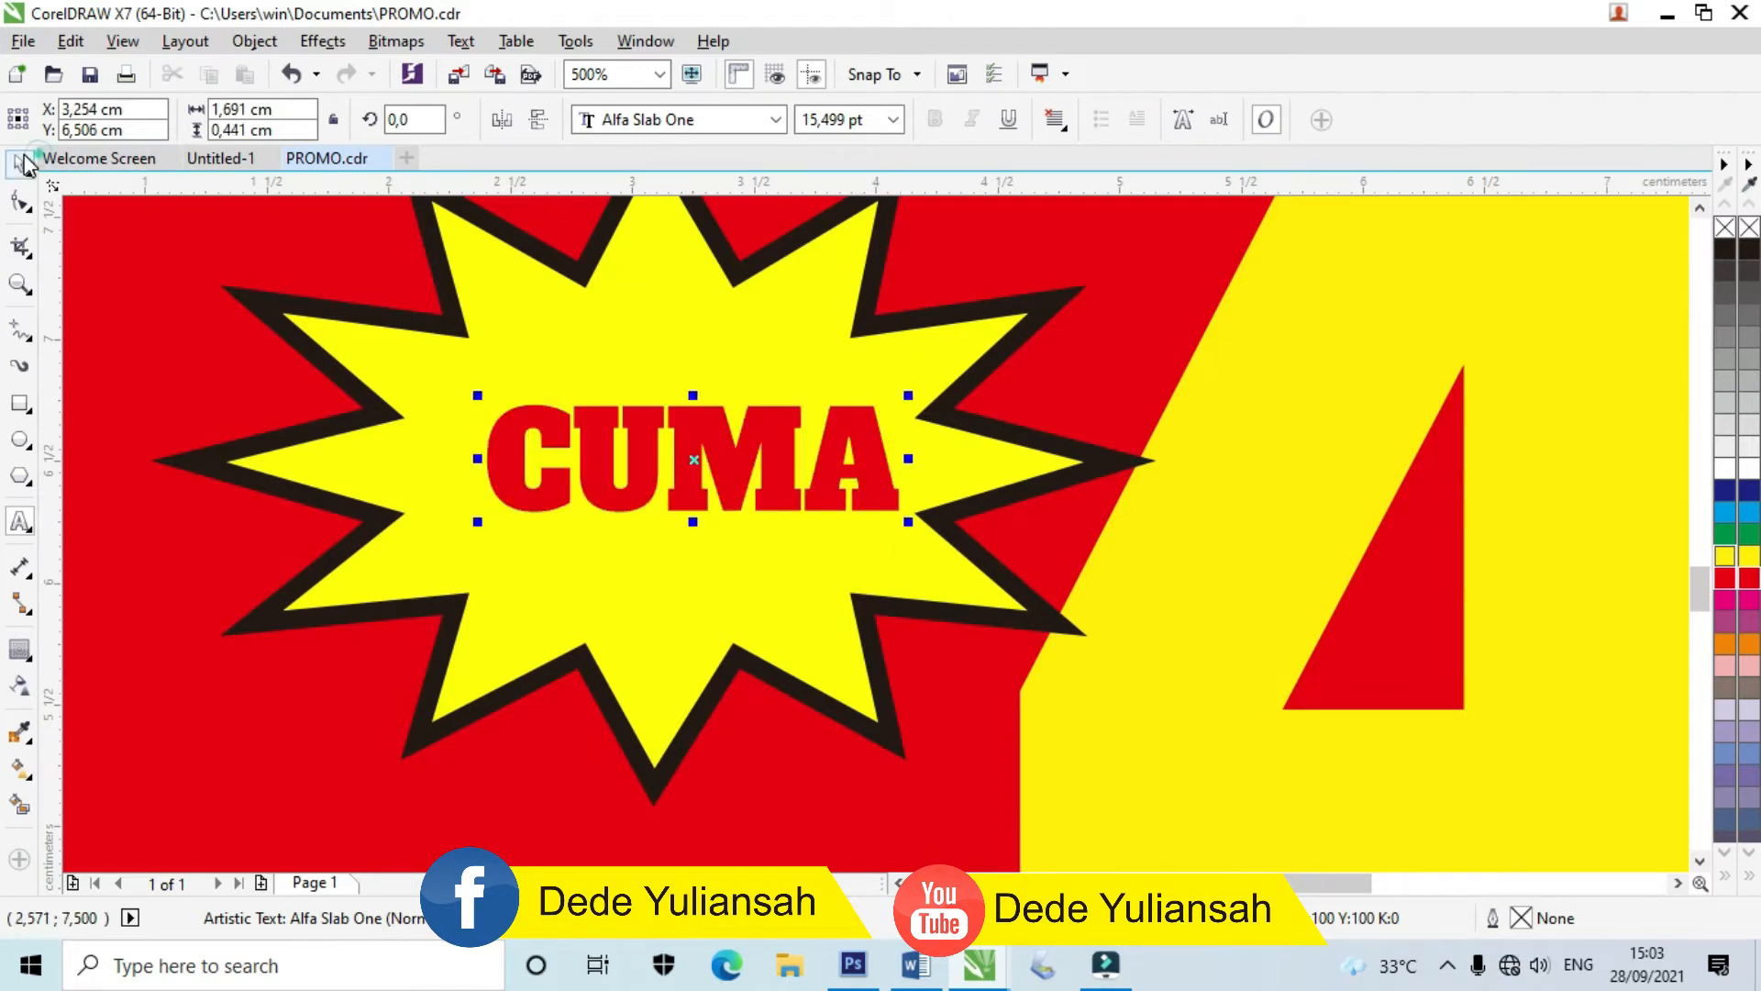
{"action": "left_click_drag", "start_coordinate": [901, 512], "coordinate": [832, 501]}
{"action": "left_click_drag", "start_coordinate": [657, 503], "coordinate": [657, 539]}
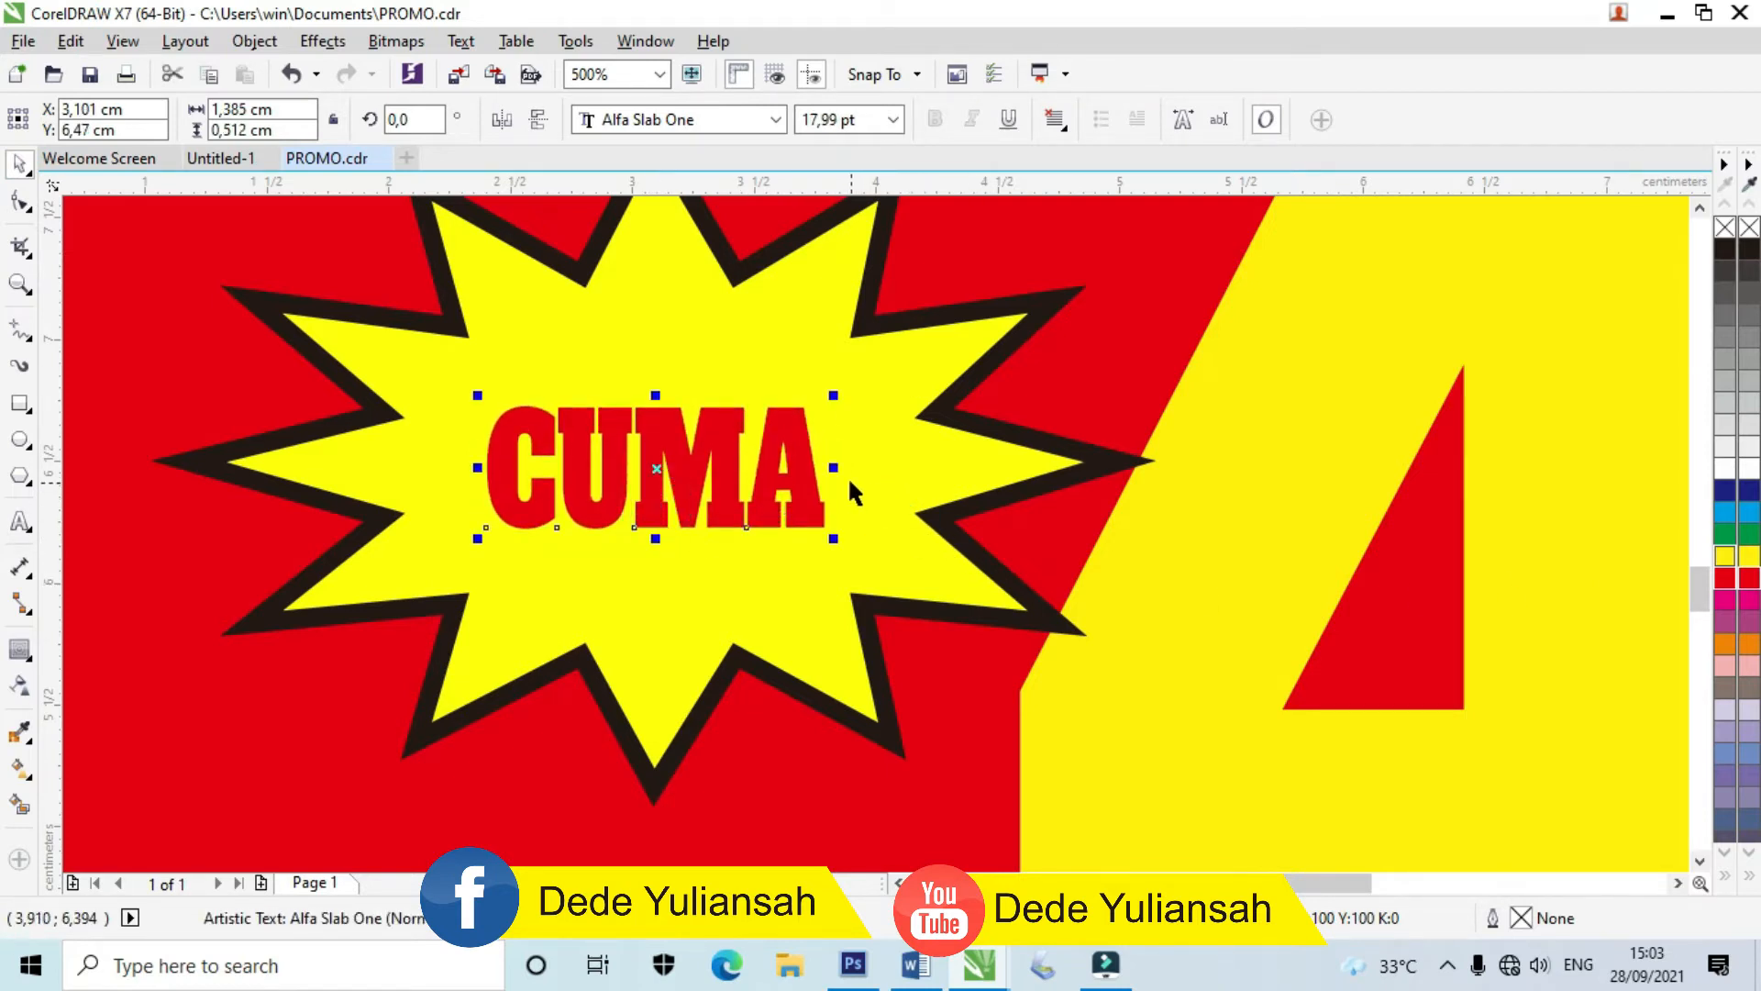
{"action": "left_click_drag", "start_coordinate": [833, 467], "coordinate": [848, 466]}
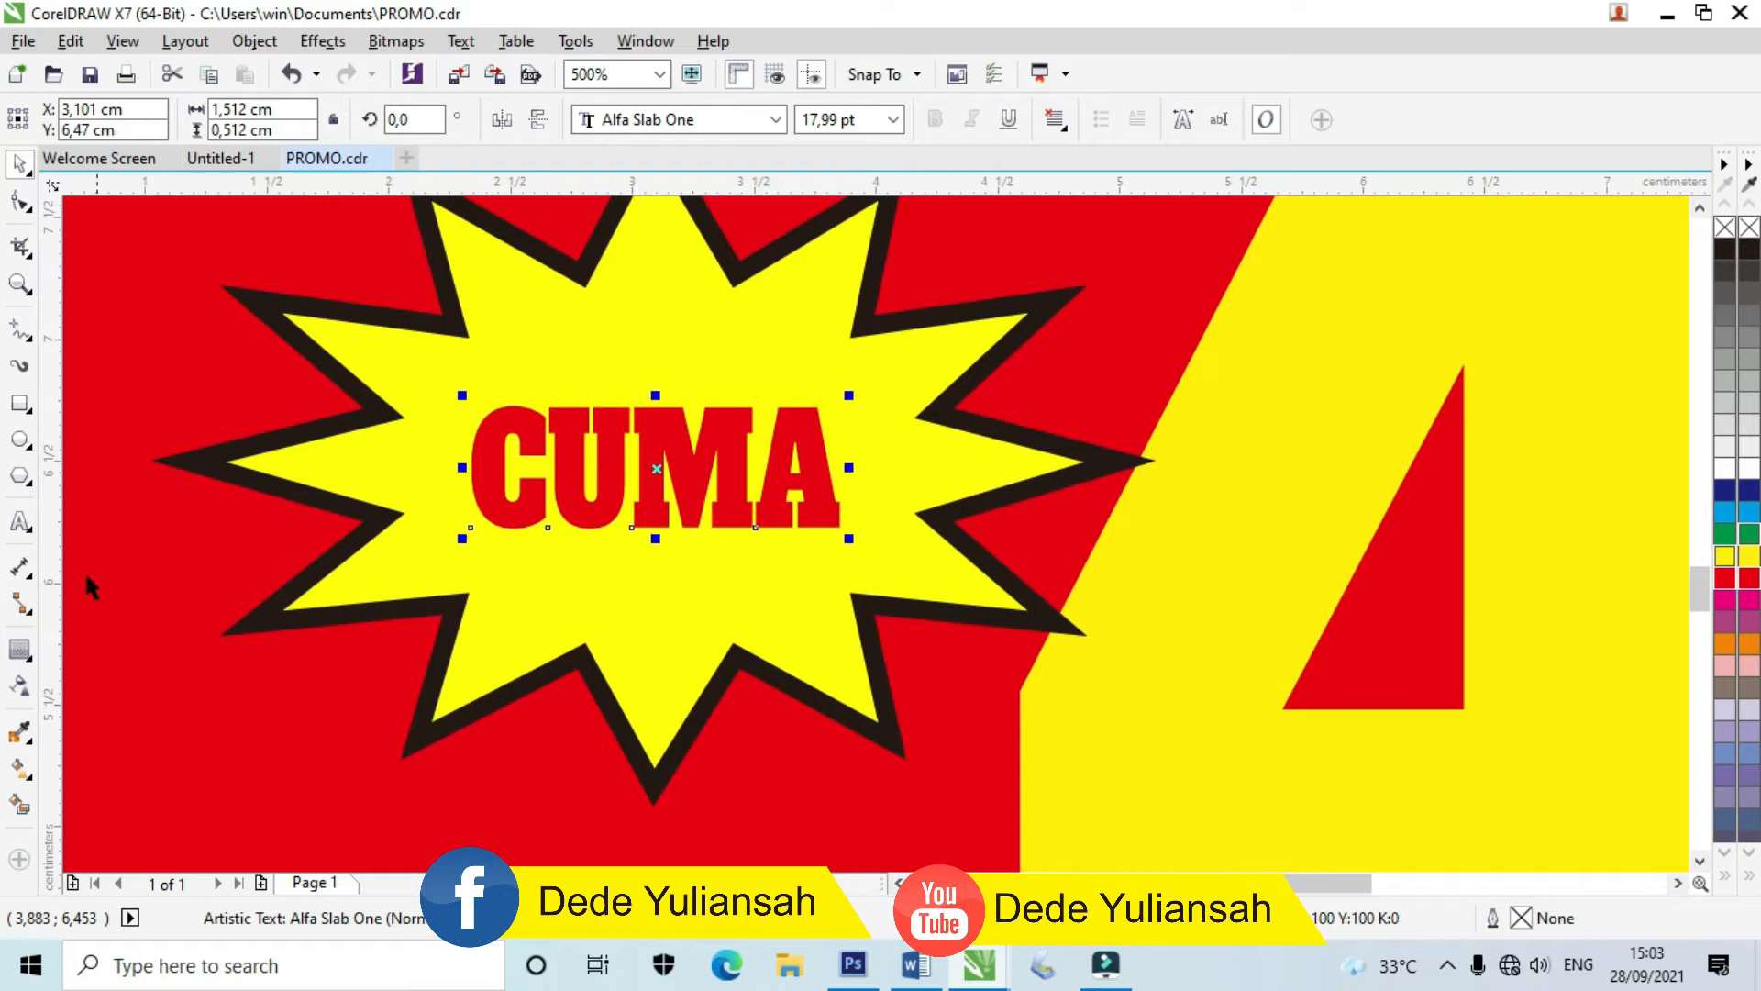
Step: Add a white contour around CUMA with a 0,044 cm offset
{"action": "left_click", "coordinate": [19, 659]}
{"action": "left_click", "coordinate": [1166, 120]}
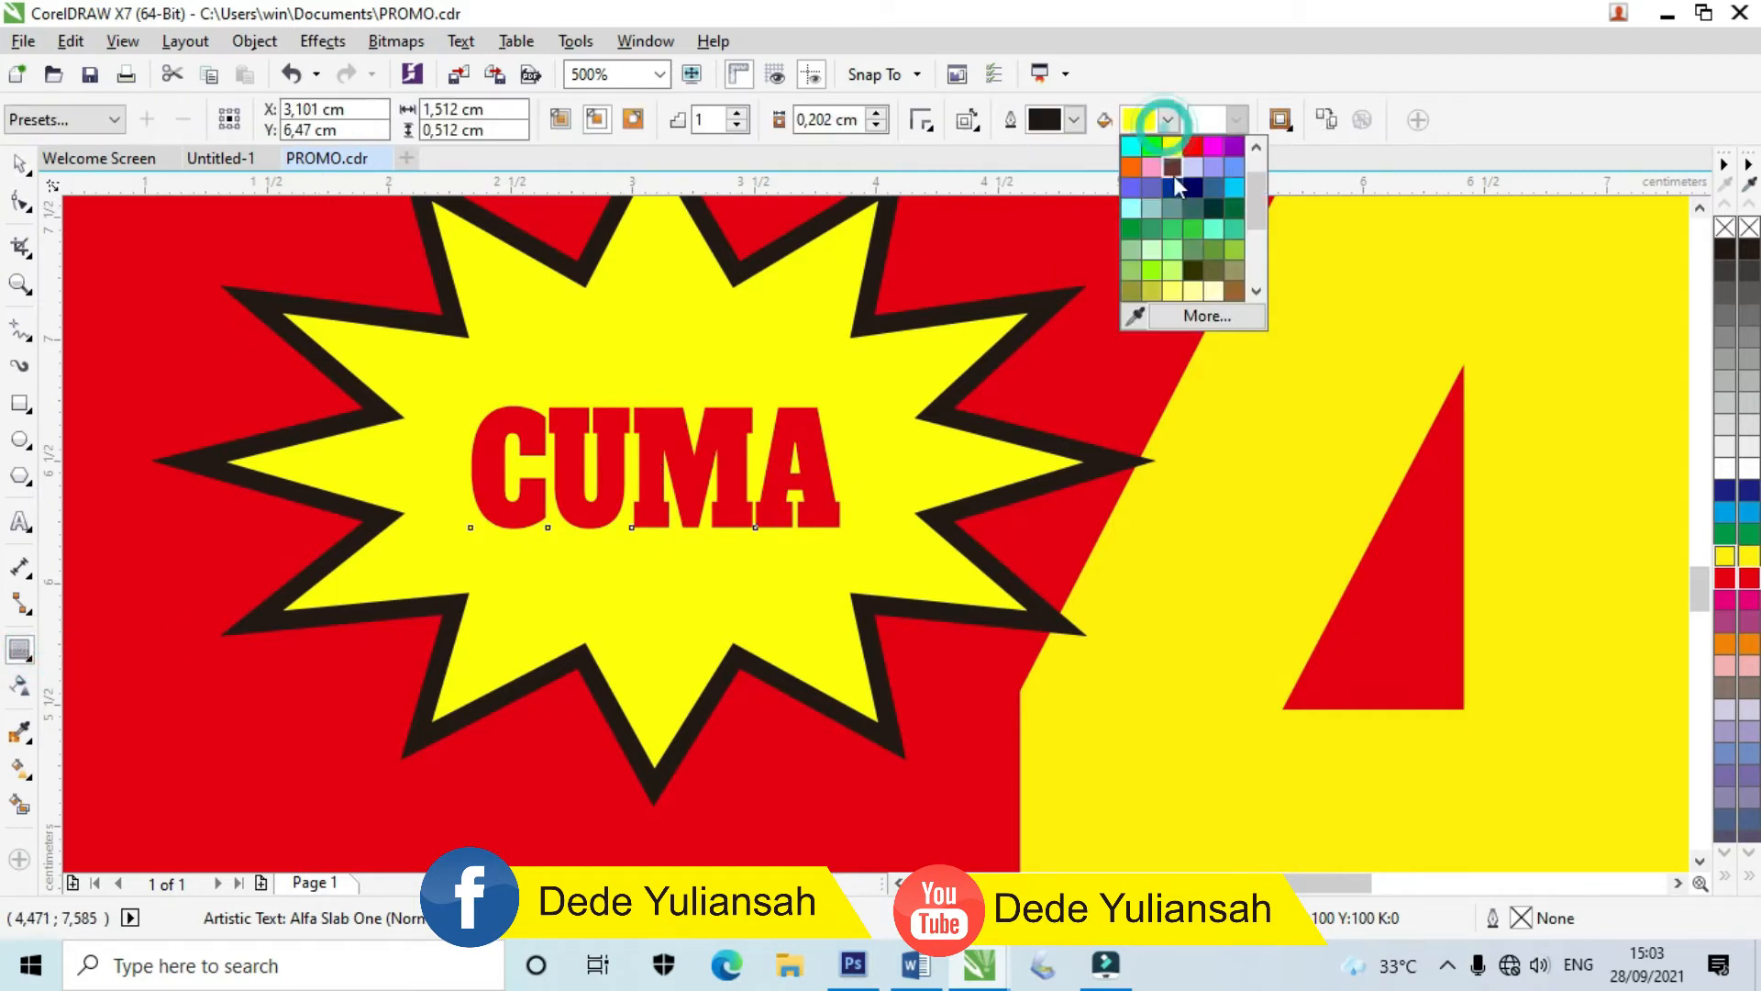
{"action": "left_click_drag", "start_coordinate": [1259, 200], "coordinate": [1260, 175]}
{"action": "left_click", "coordinate": [1215, 172]}
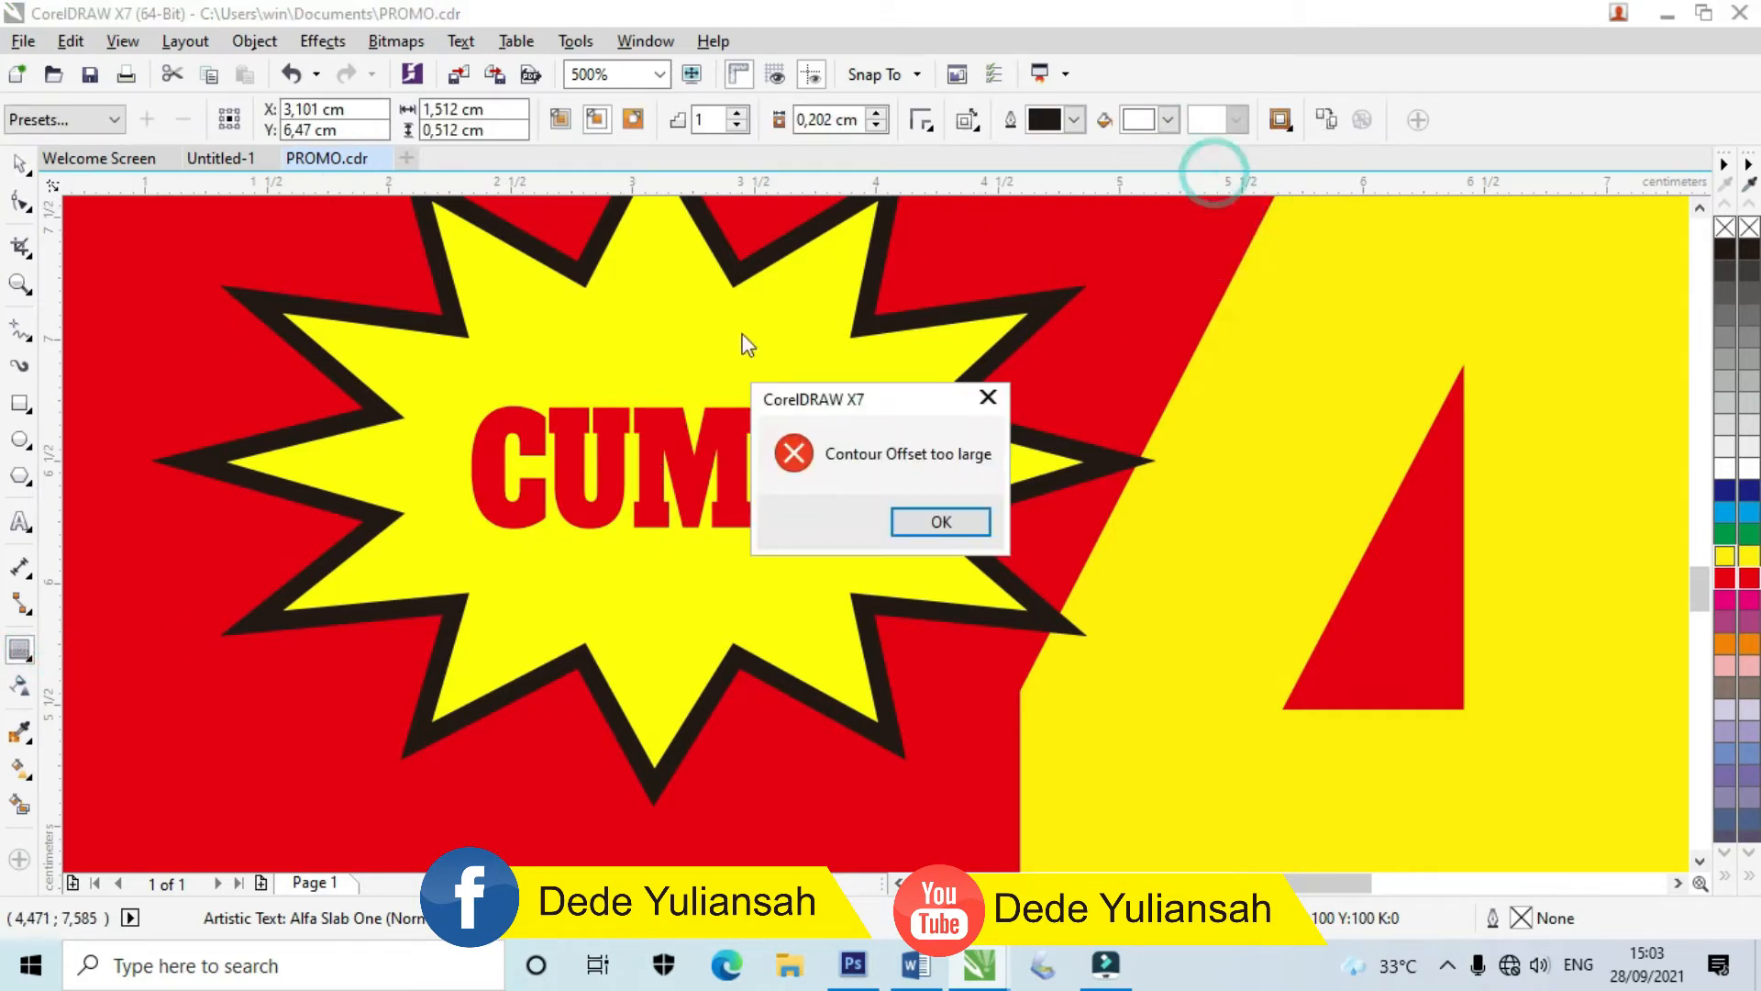
{"action": "left_click", "coordinate": [936, 521]}
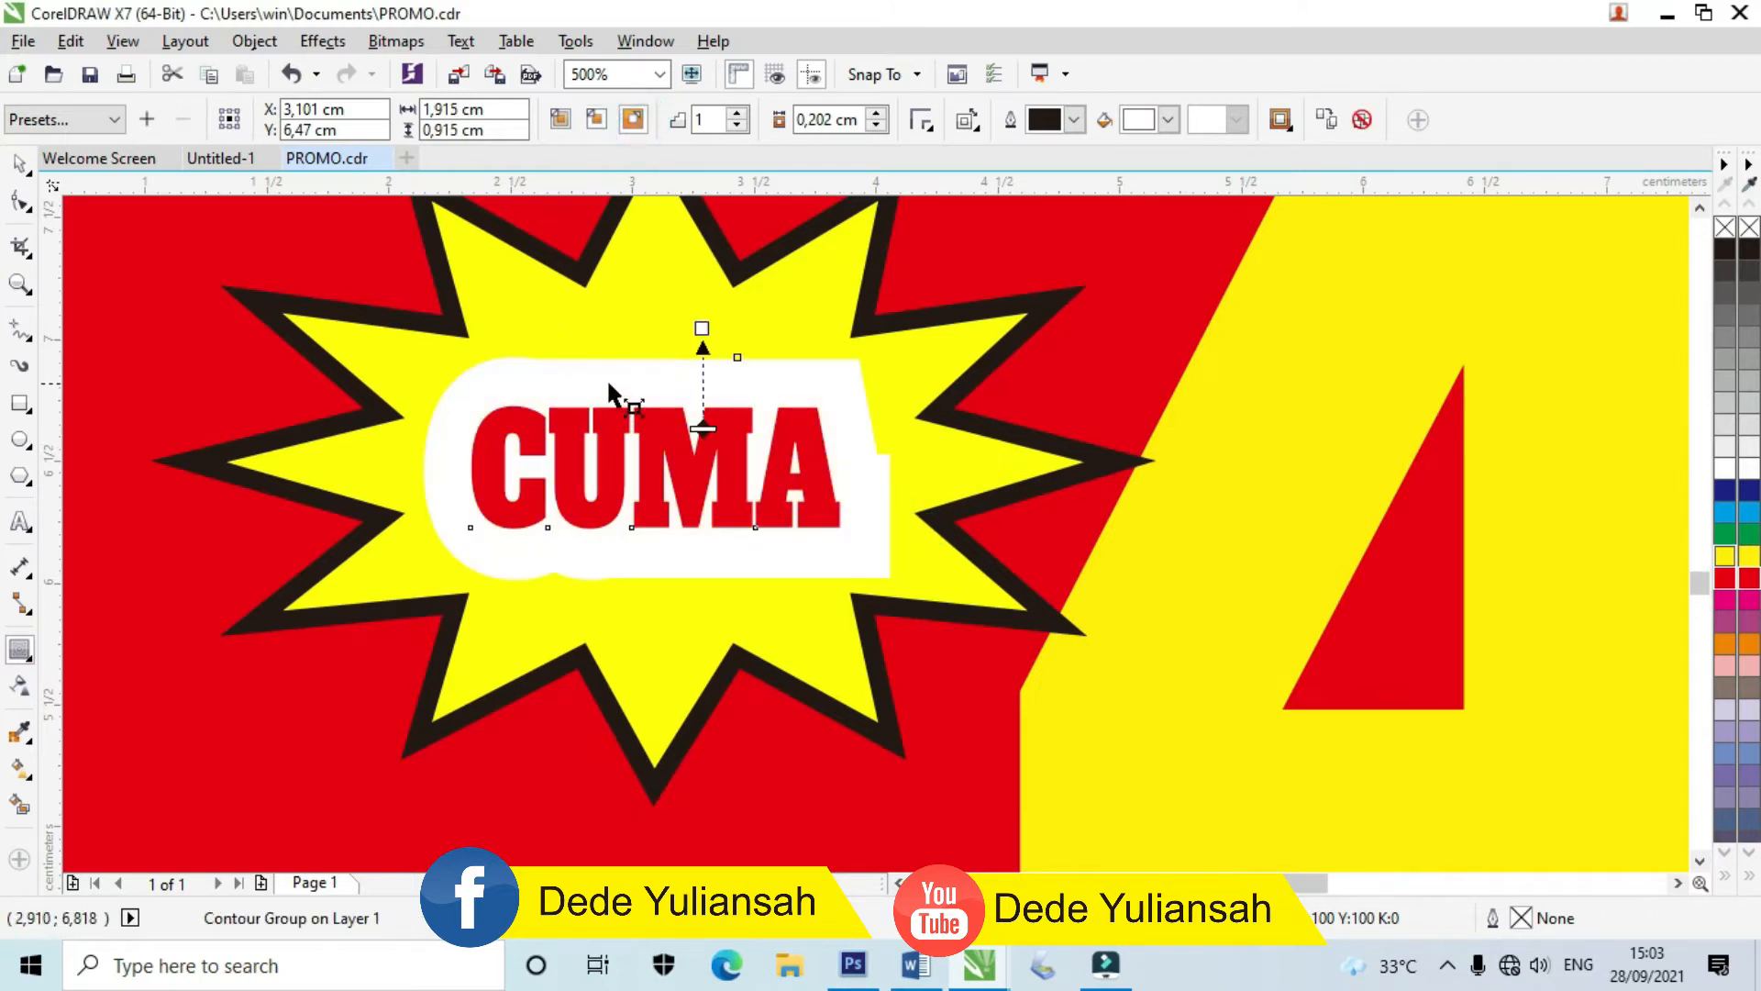
{"action": "scroll", "coordinate": [609, 393], "scroll_direction": "up", "scroll_amount": 2}
{"action": "left_click_drag", "start_coordinate": [791, 280], "coordinate": [790, 434]}
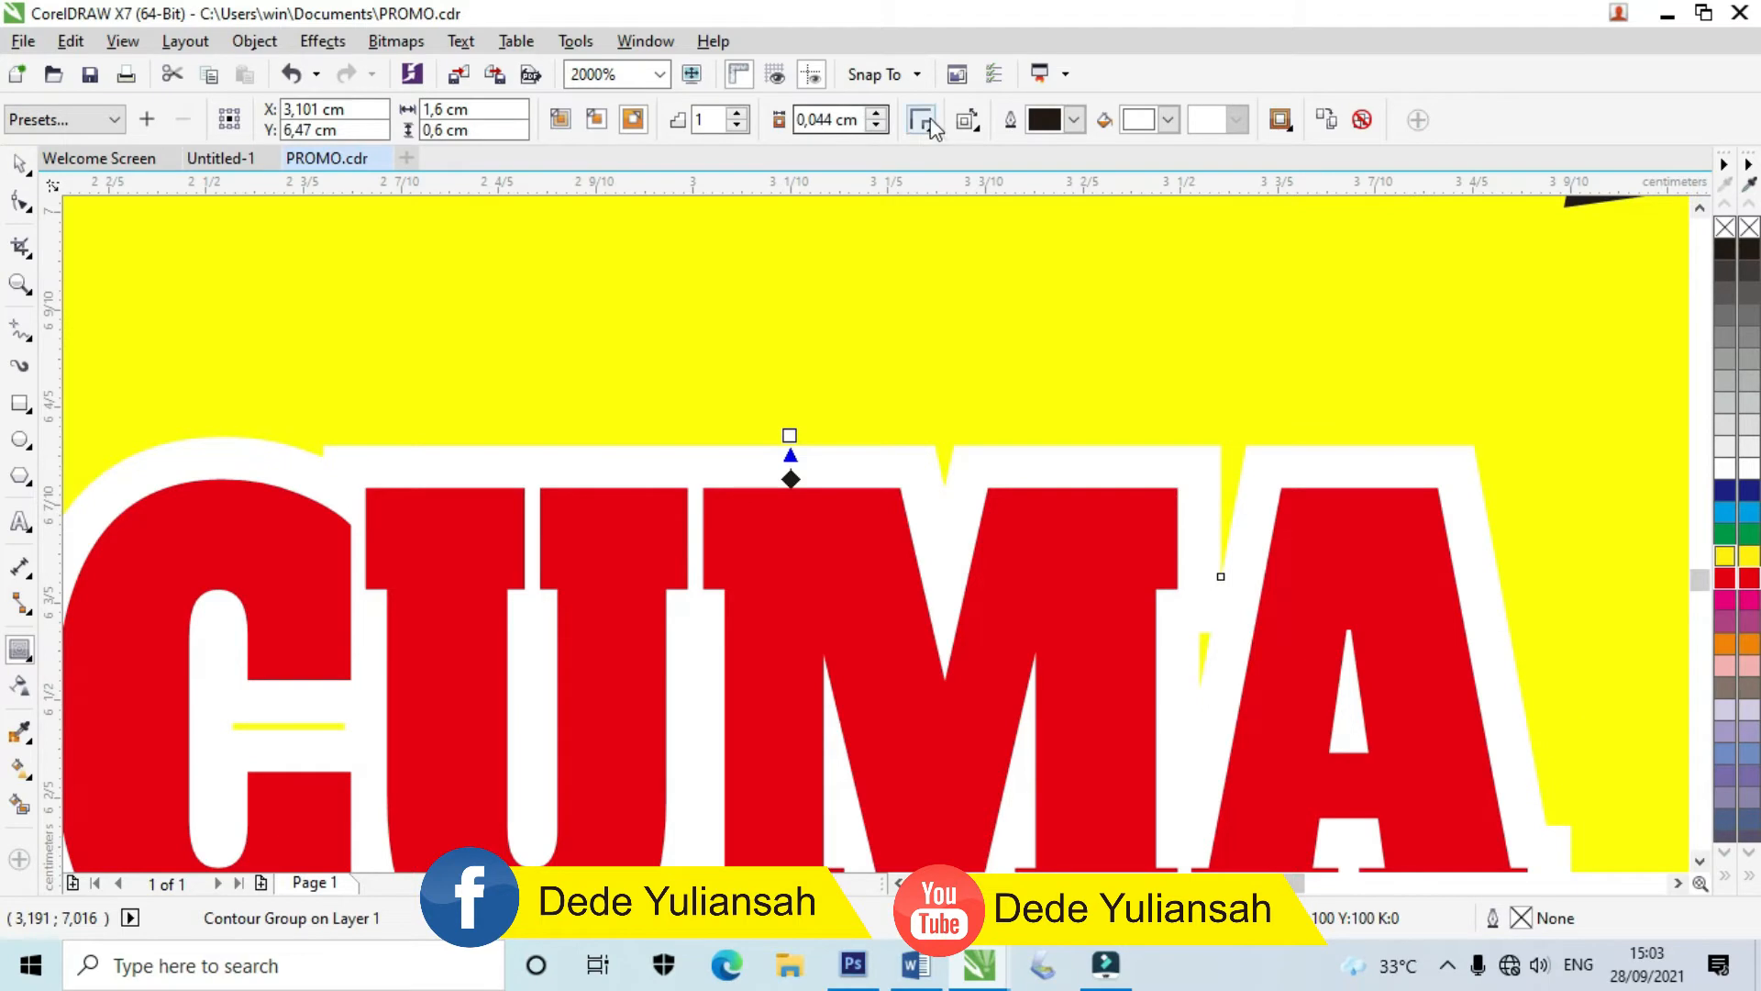
Step: Give the white contour round corners and select the whole starburst group
{"action": "left_click", "coordinate": [969, 124]}
{"action": "left_click", "coordinate": [921, 119]}
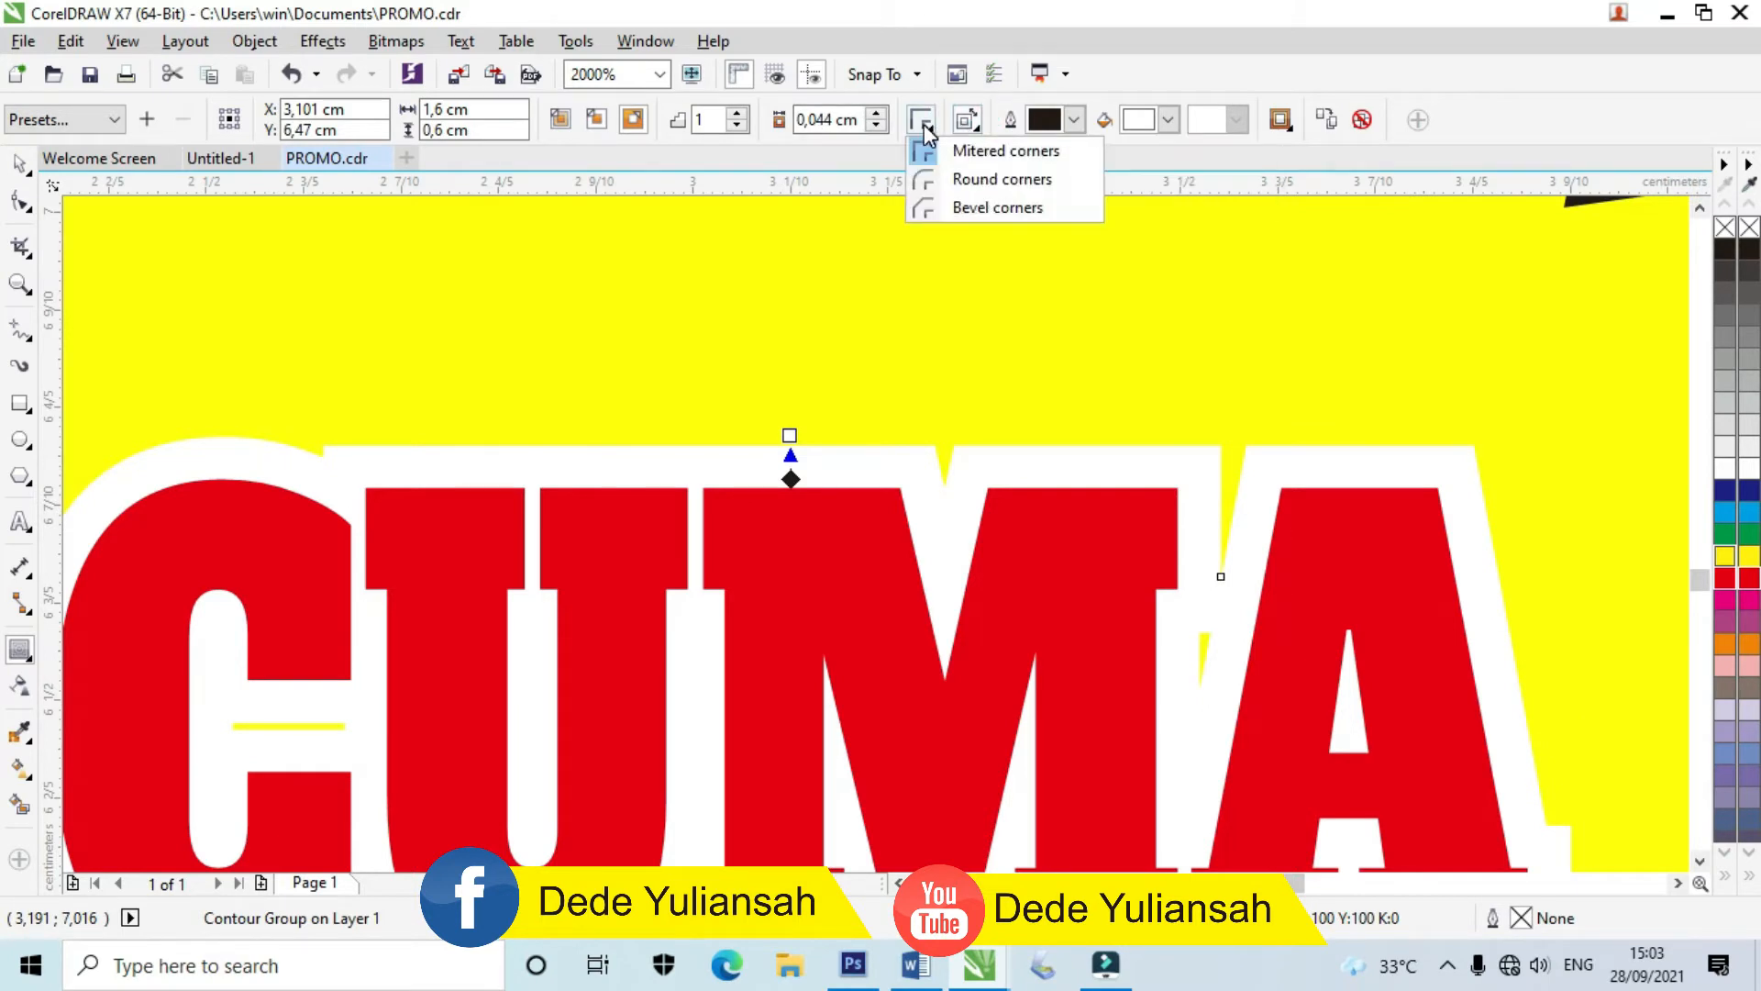
{"action": "left_click", "coordinate": [927, 179]}
{"action": "scroll", "coordinate": [807, 294], "scroll_direction": "down", "scroll_amount": 6}
{"action": "scroll", "coordinate": [789, 333], "scroll_direction": "up", "scroll_amount": 5}
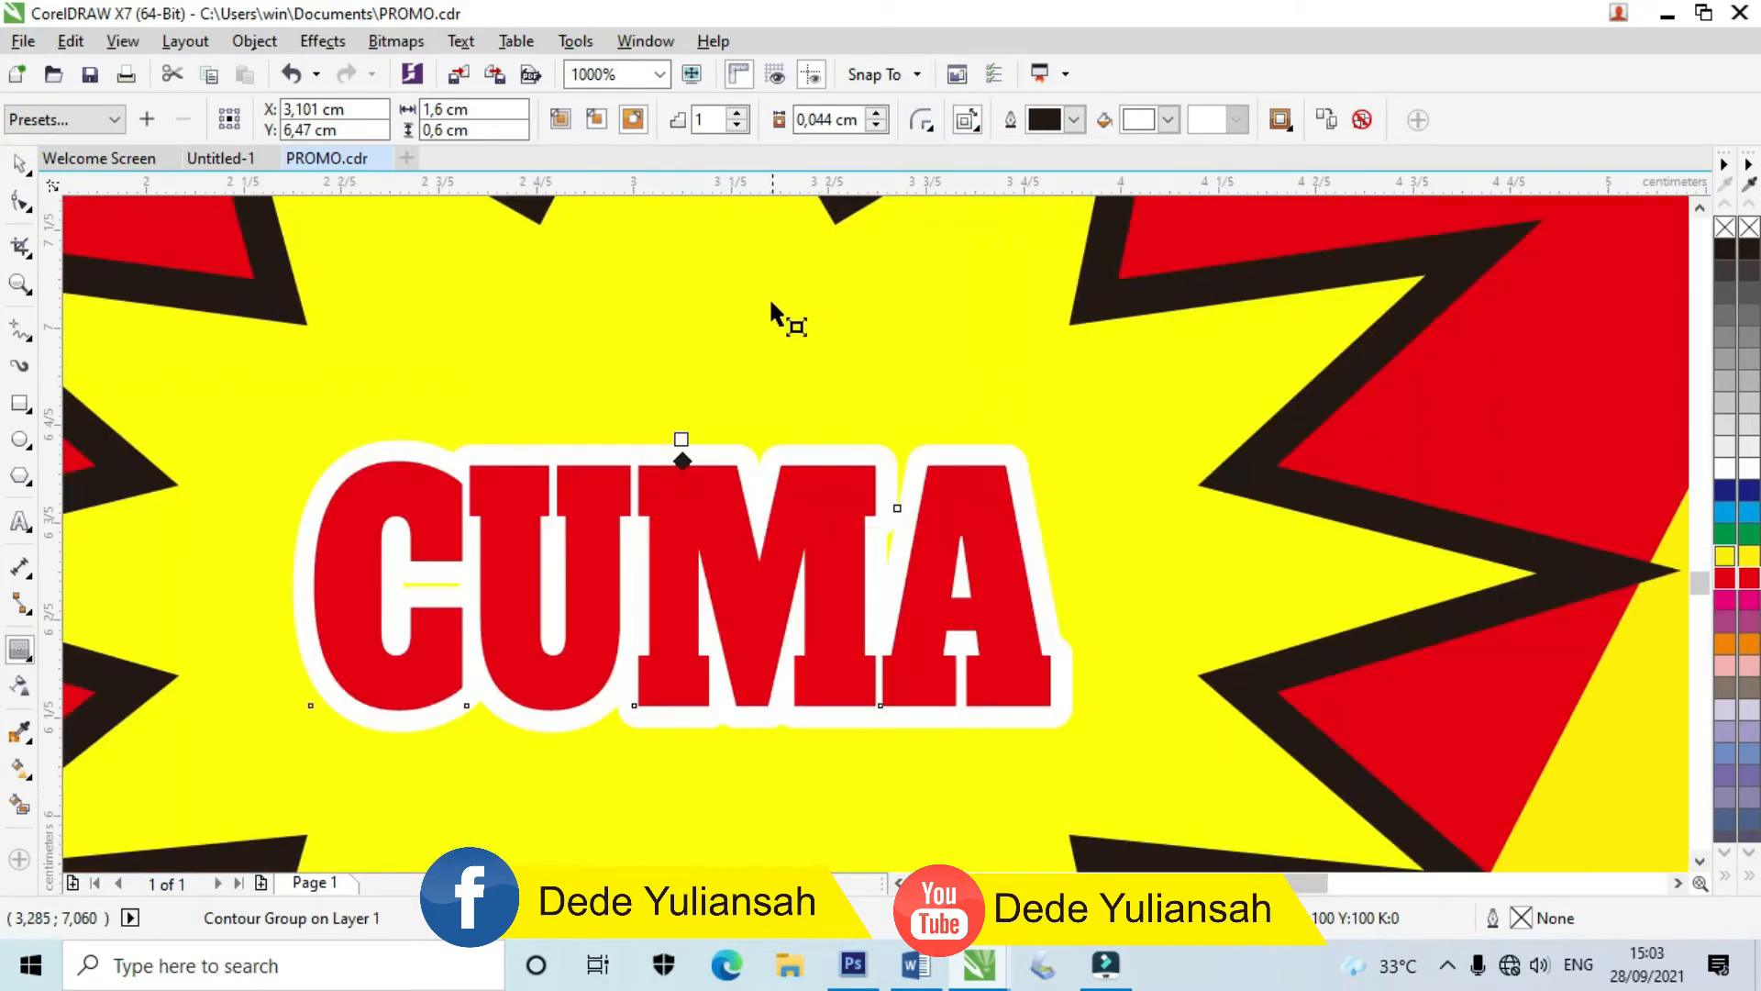
{"action": "left_click", "coordinate": [40, 168]}
{"action": "scroll", "coordinate": [873, 479], "scroll_direction": "down", "scroll_amount": 3}
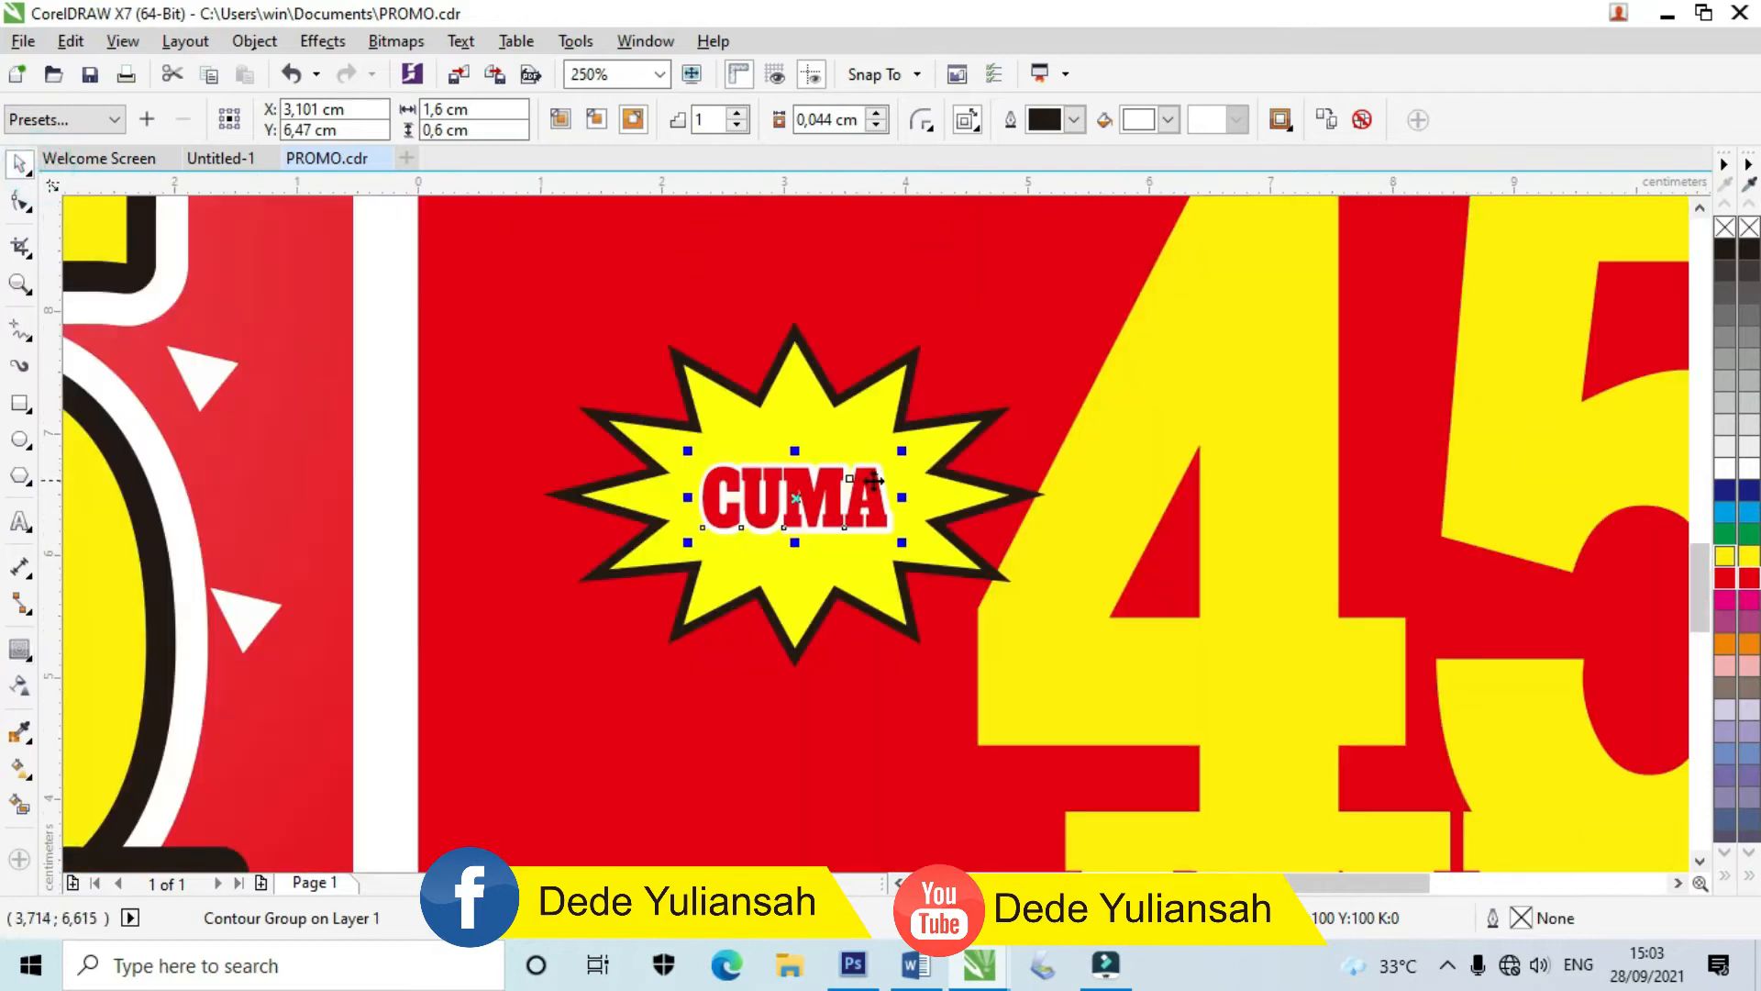
{"action": "left_click", "coordinate": [855, 424]}
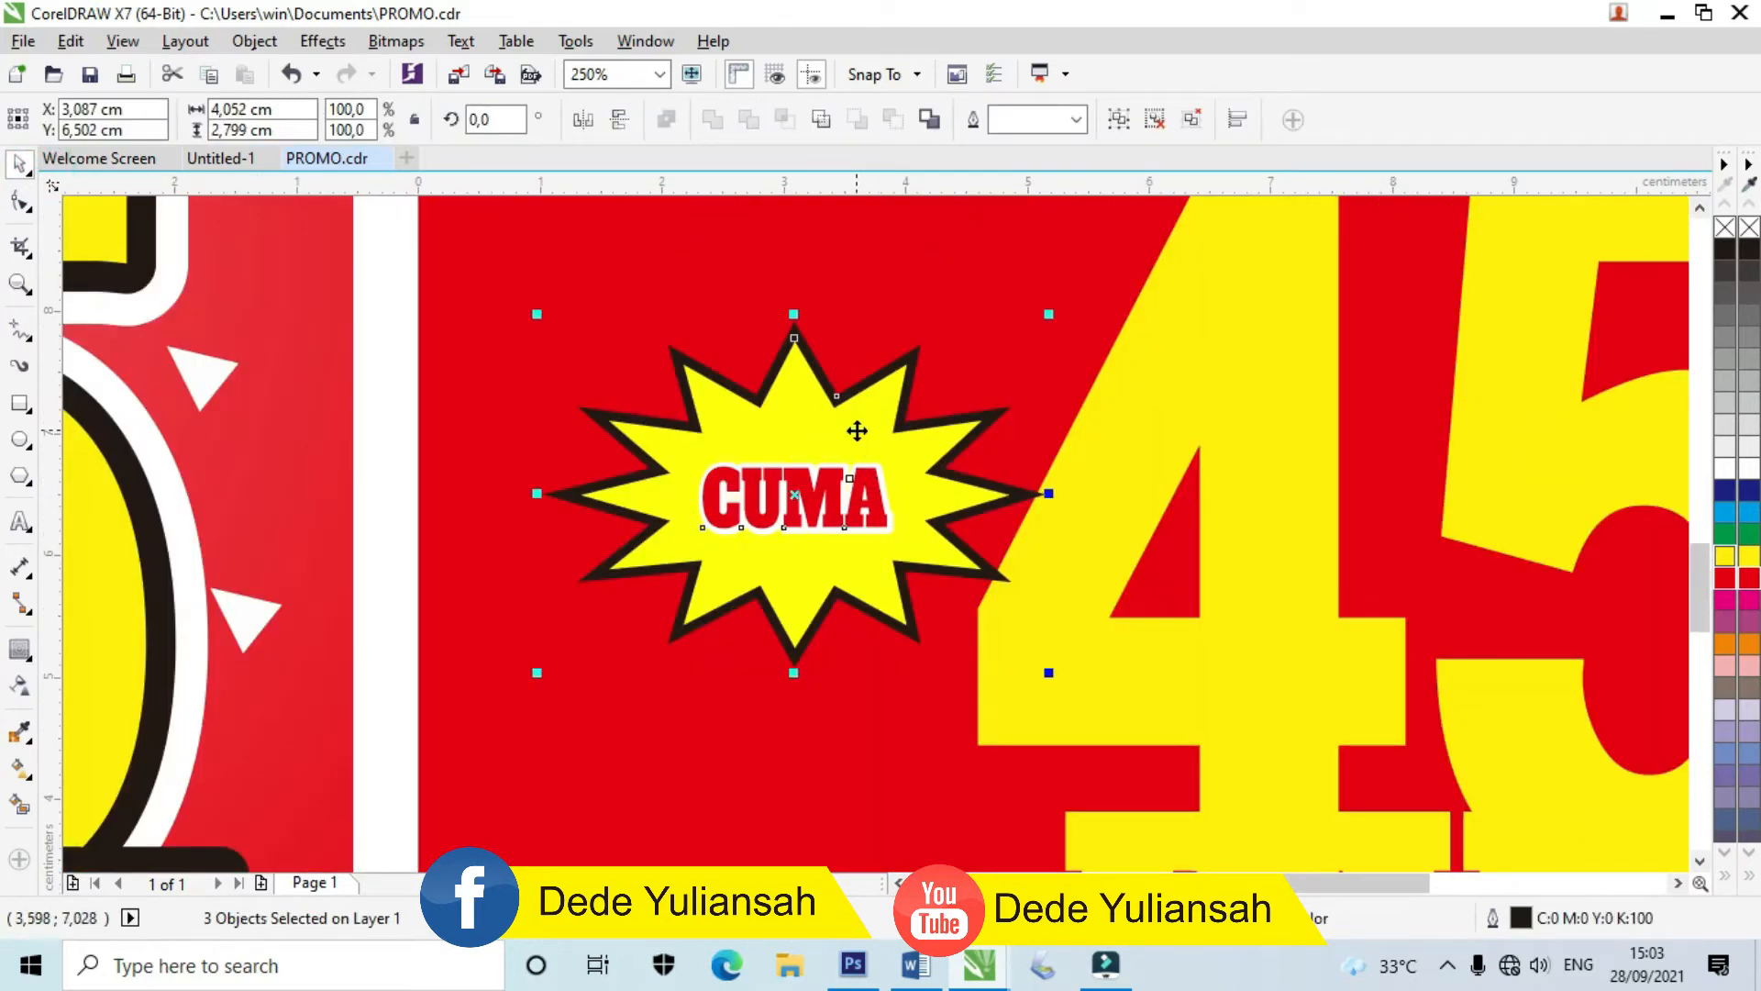
{"action": "scroll", "coordinate": [825, 444], "scroll_direction": "down", "scroll_amount": 5}
Step: Draw a wide dark-blue bar with no outline at the poster's top right
{"action": "left_click", "coordinate": [1248, 537]}
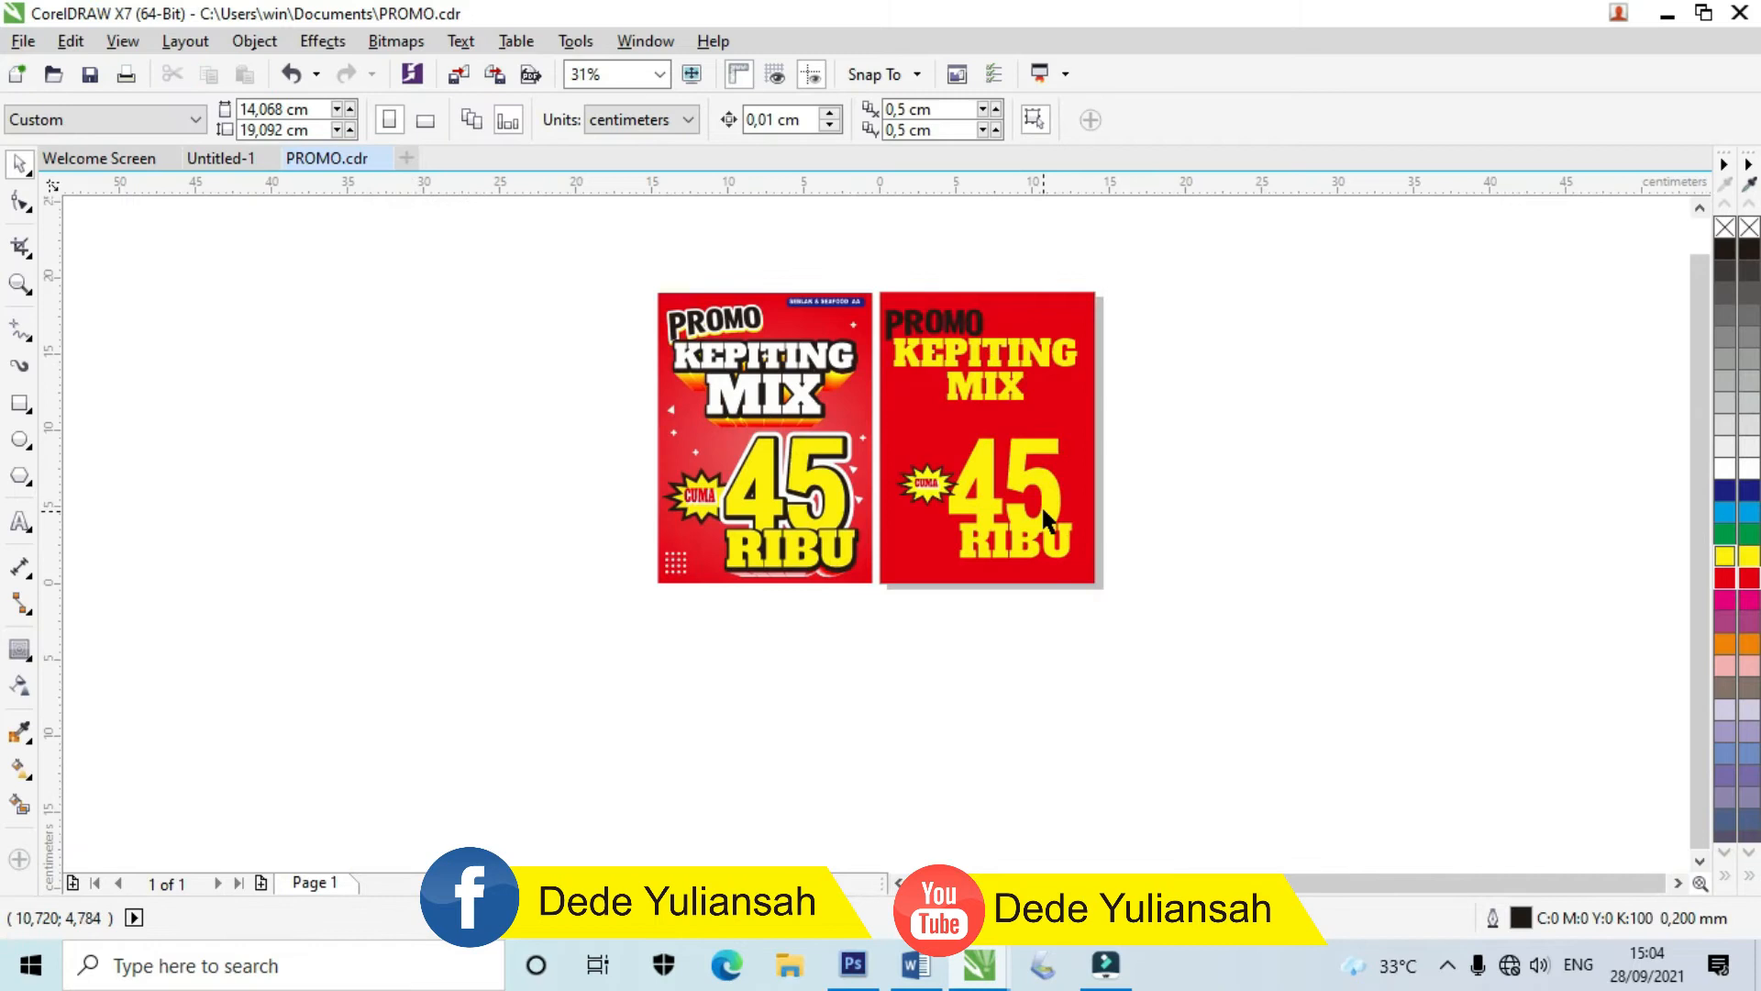
{"action": "scroll", "coordinate": [930, 316], "scroll_direction": "up", "scroll_amount": 3}
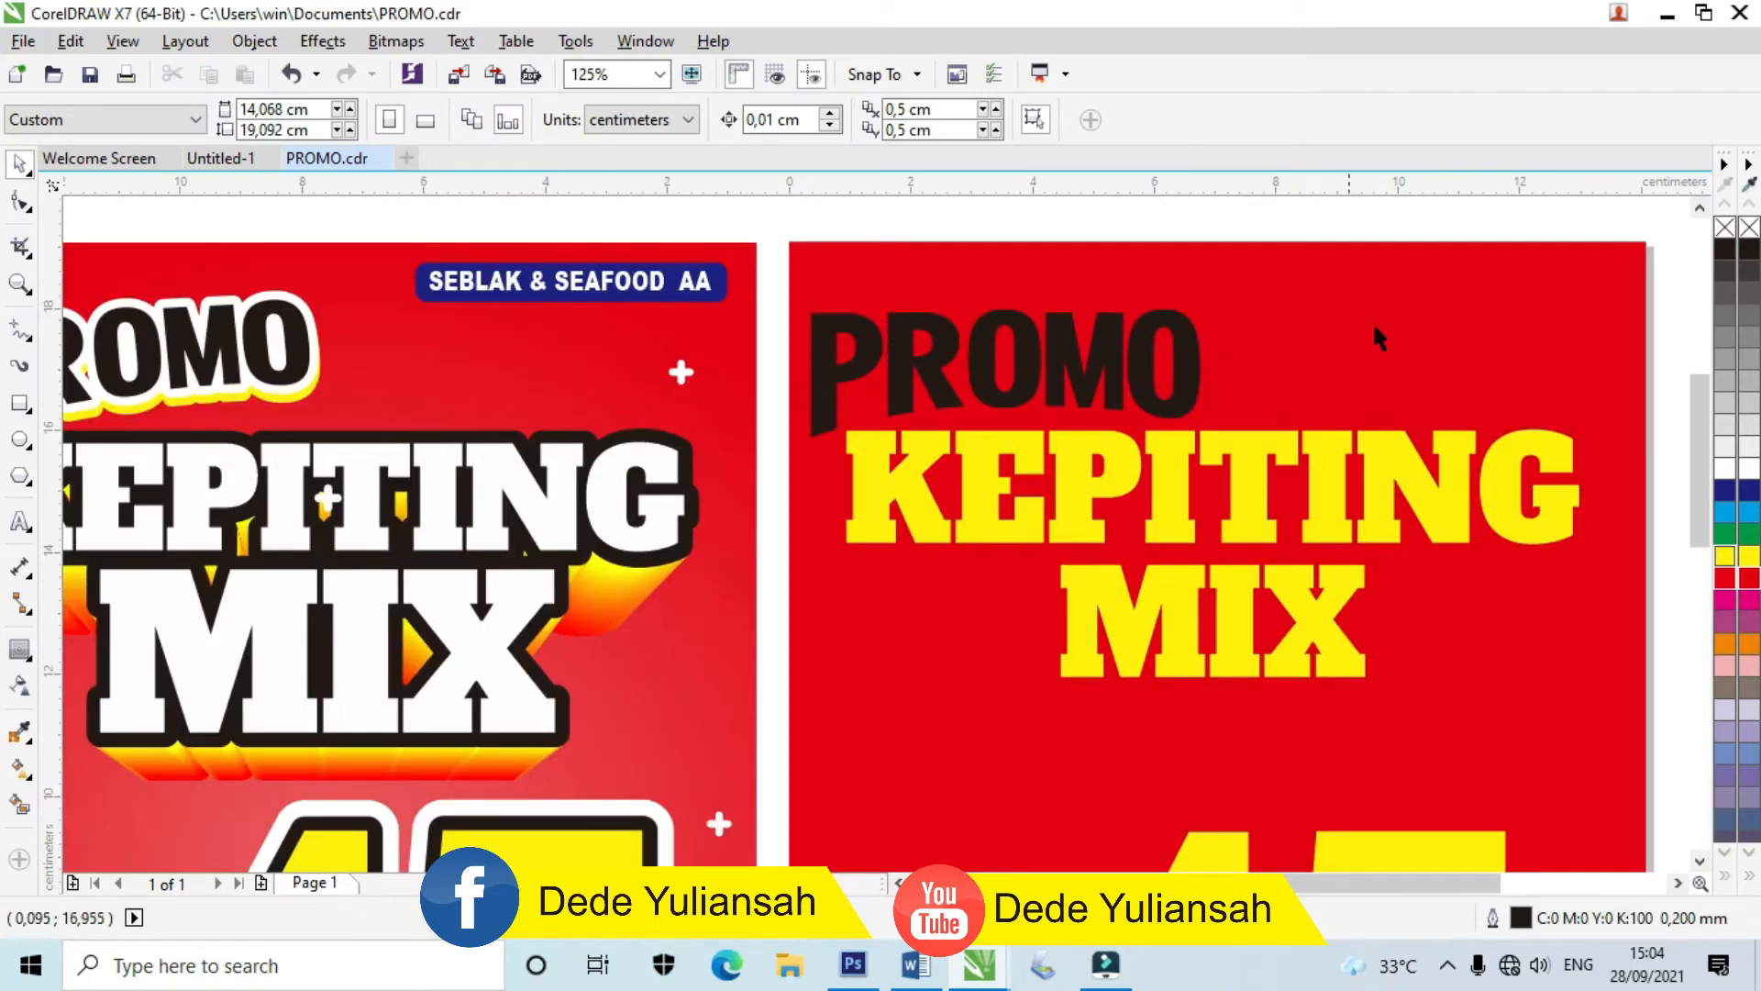
{"action": "scroll", "coordinate": [829, 353], "scroll_direction": "down", "scroll_amount": 1}
{"action": "scroll", "coordinate": [1177, 316], "scroll_direction": "up", "scroll_amount": 1}
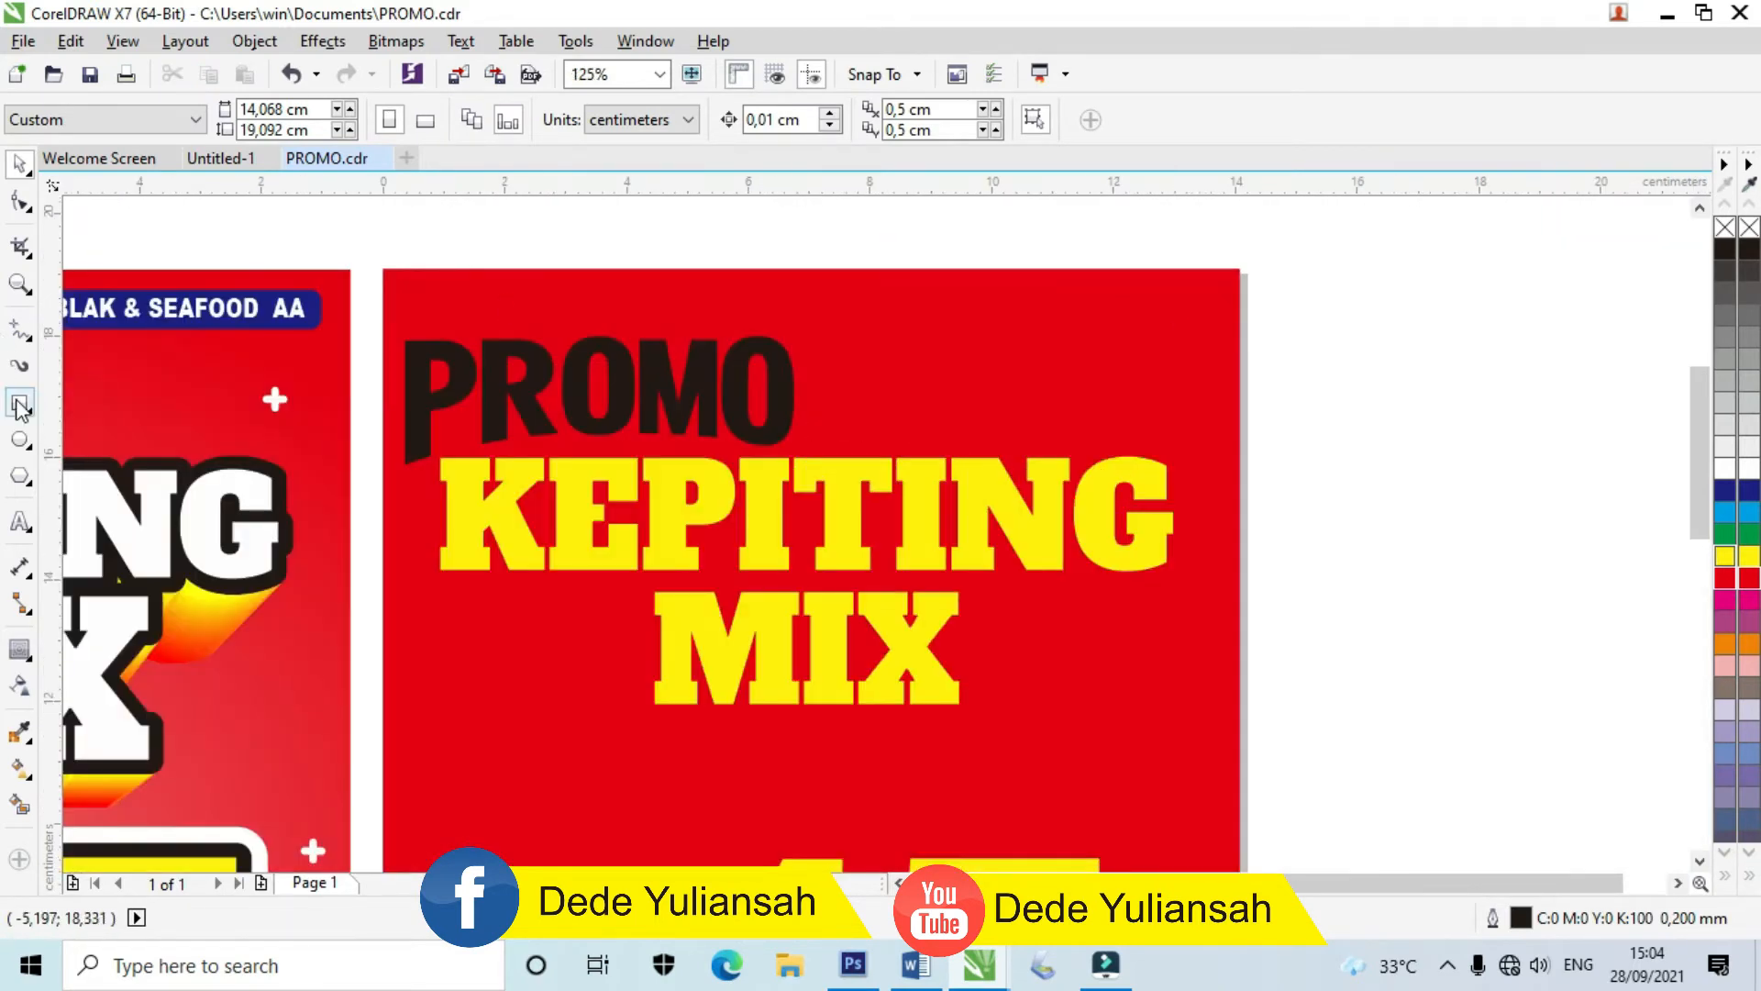
{"action": "left_click", "coordinate": [20, 404]}
{"action": "left_click_drag", "start_coordinate": [917, 294], "coordinate": [1221, 336]}
{"action": "left_click", "coordinate": [1748, 491]}
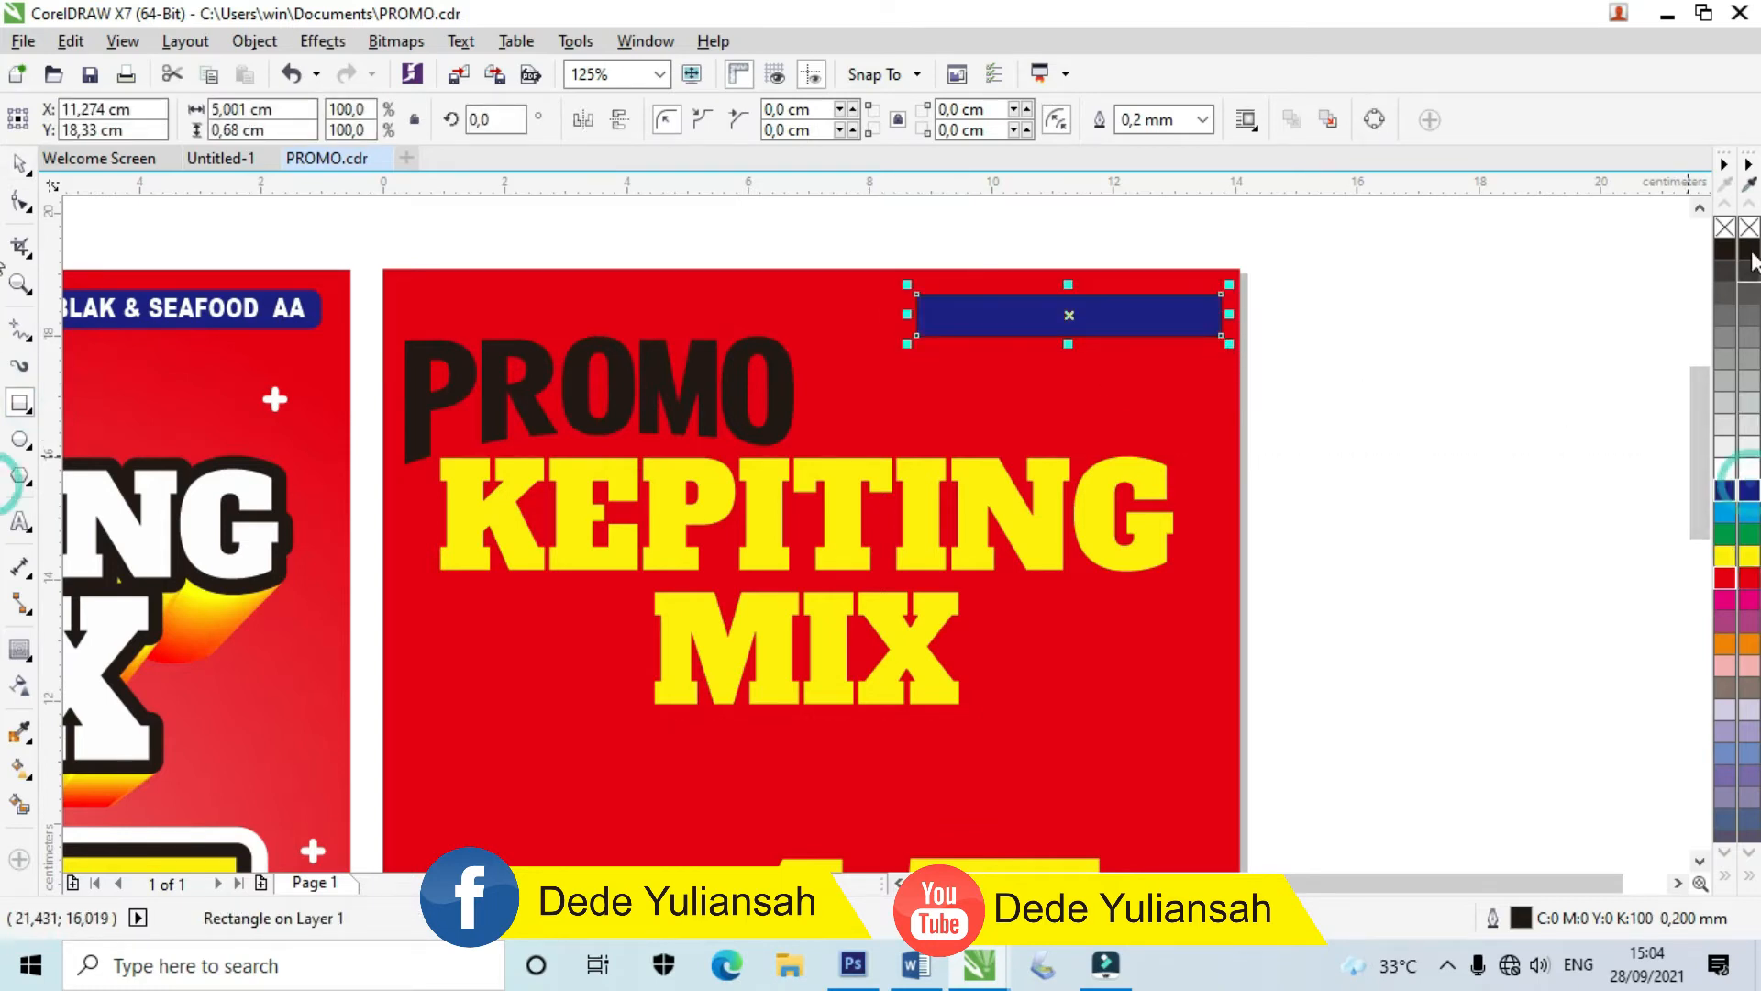
{"action": "right_click", "coordinate": [1750, 228]}
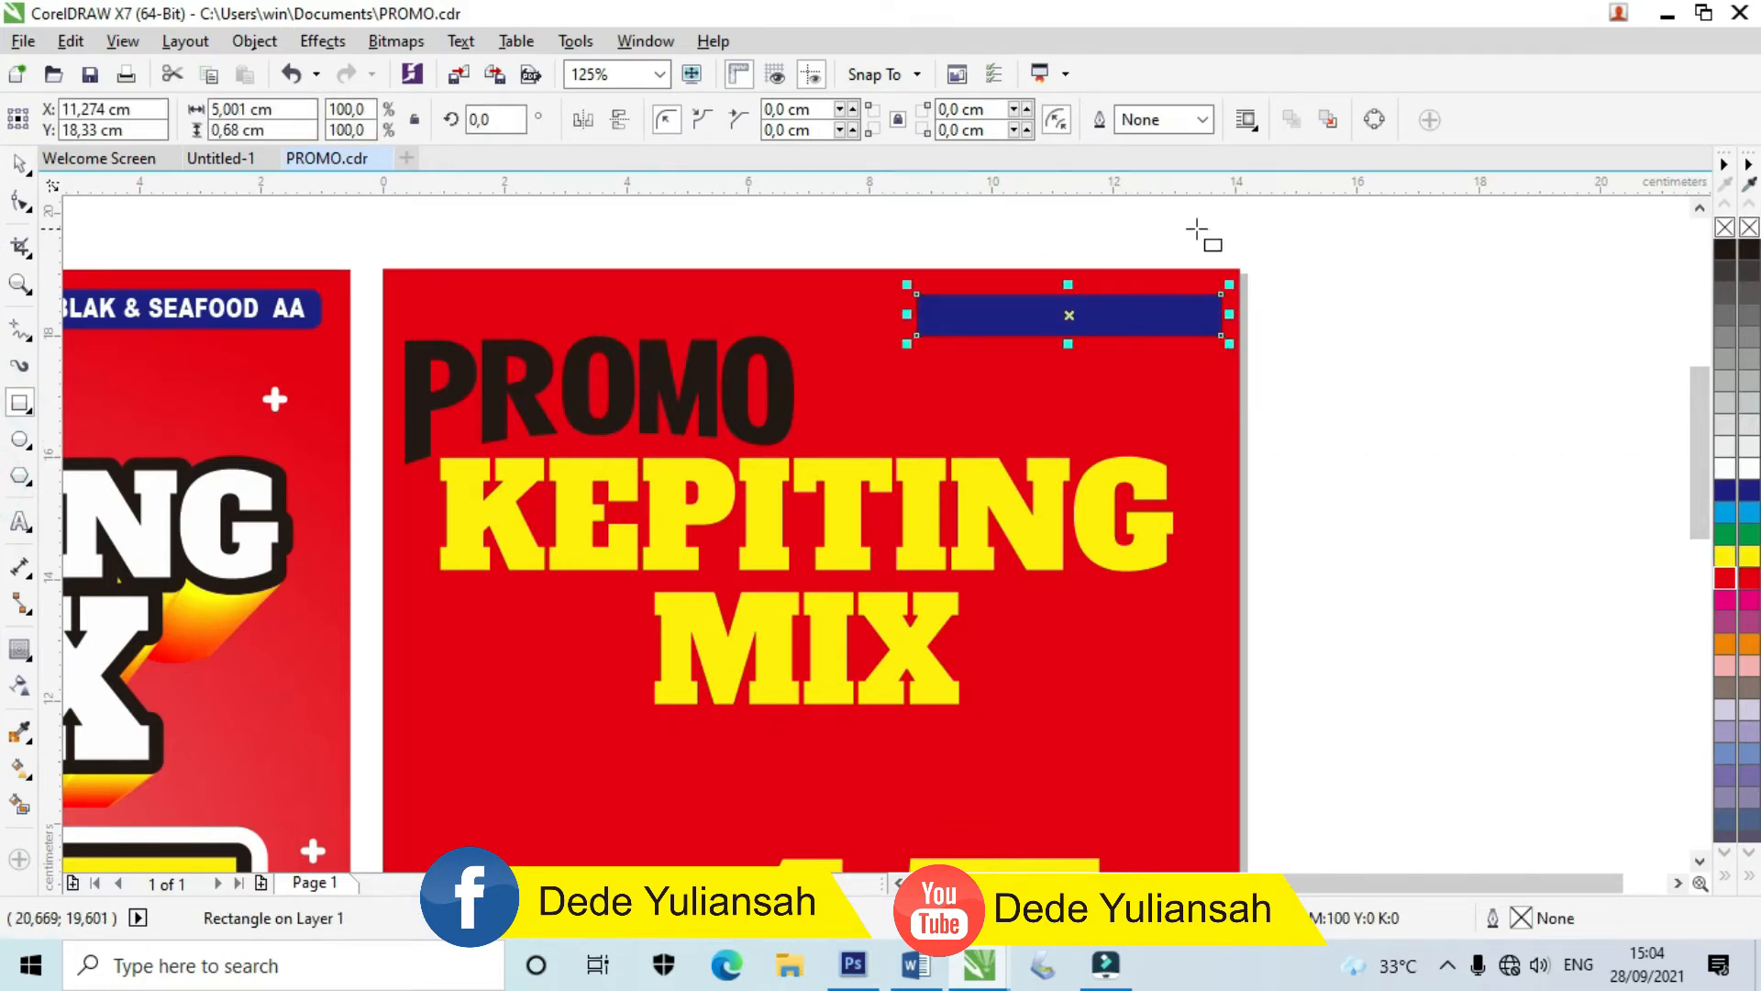
{"action": "scroll", "coordinate": [979, 263], "scroll_direction": "up", "scroll_amount": 2}
Step: Round the blue bar's corners to 0,34 cm to make a pill shape
{"action": "key", "text": "F10"}
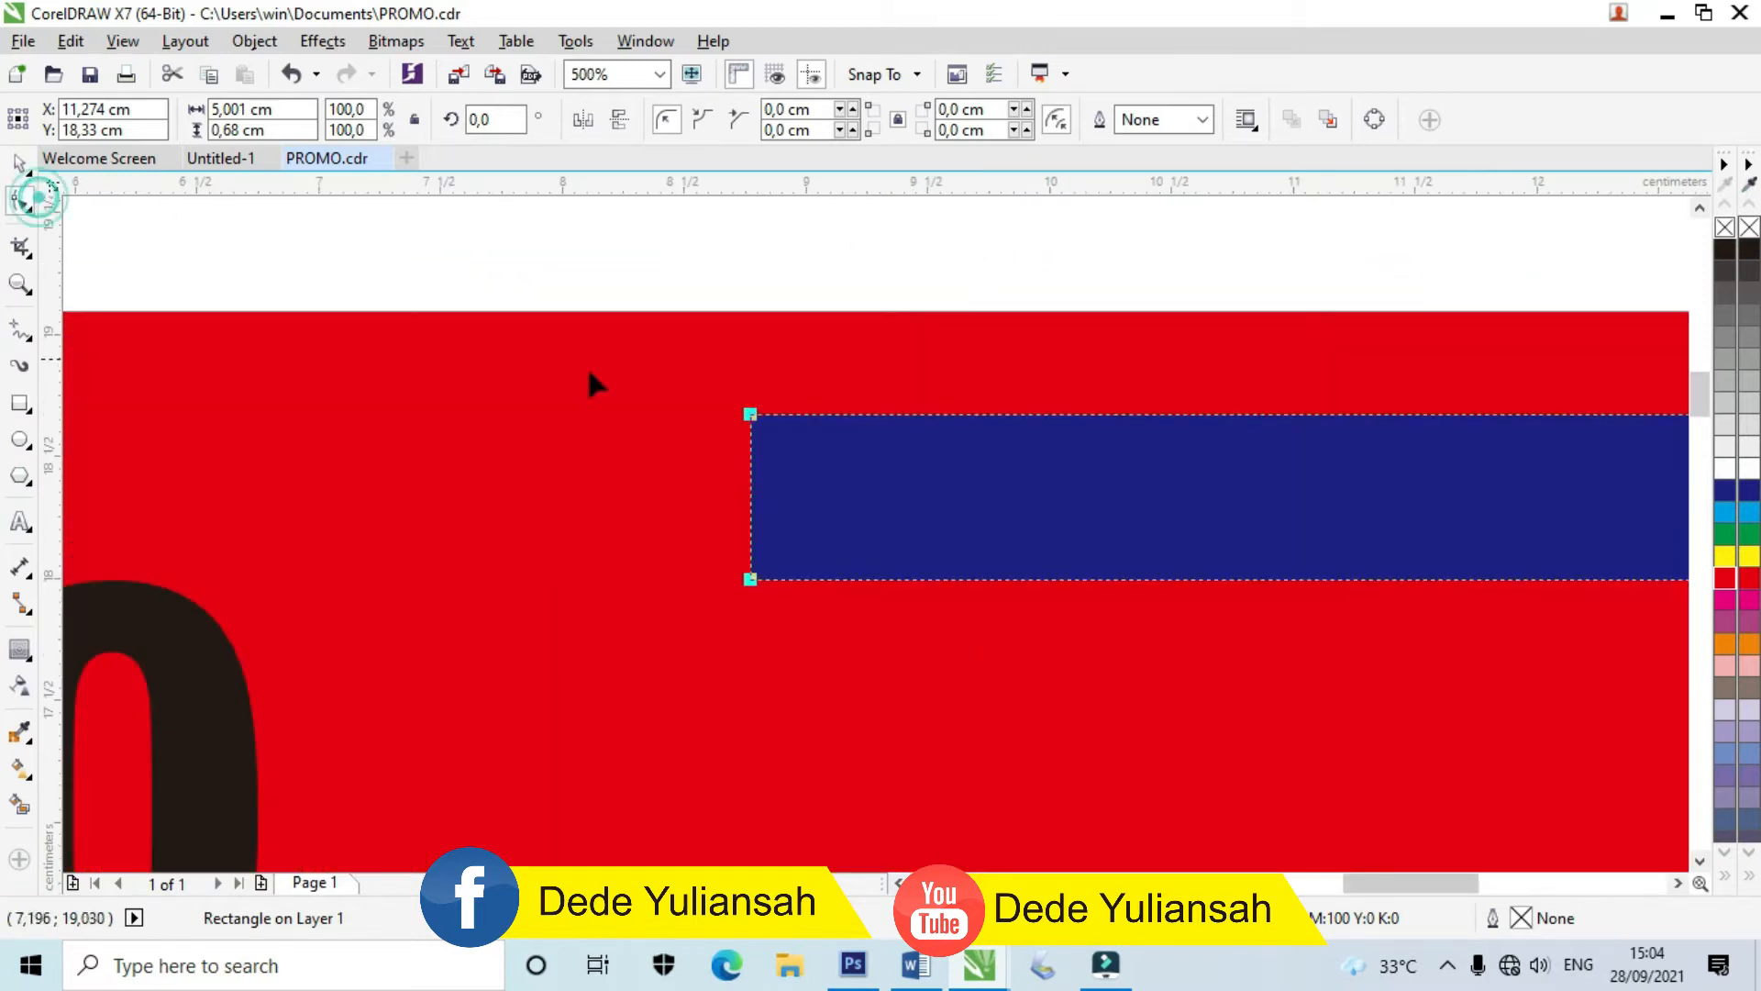
{"action": "left_click_drag", "start_coordinate": [751, 415], "coordinate": [833, 415]}
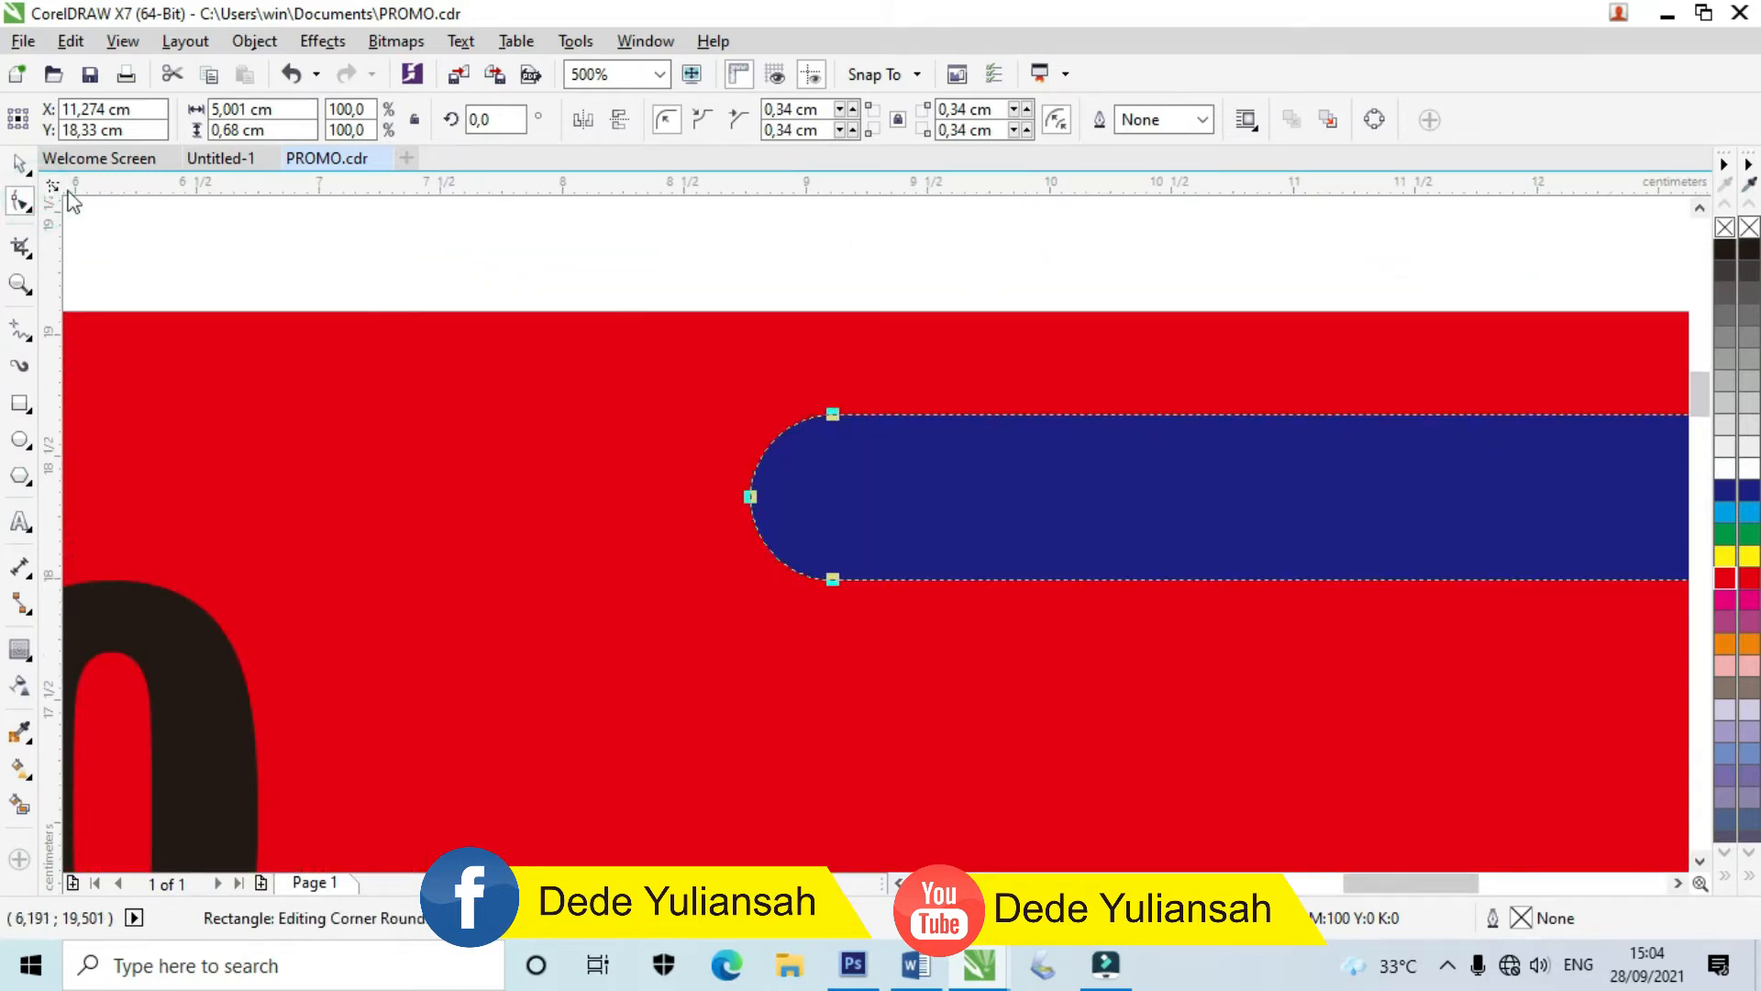
{"action": "left_click", "coordinate": [20, 165]}
{"action": "scroll", "coordinate": [486, 378], "scroll_direction": "down", "scroll_amount": 2}
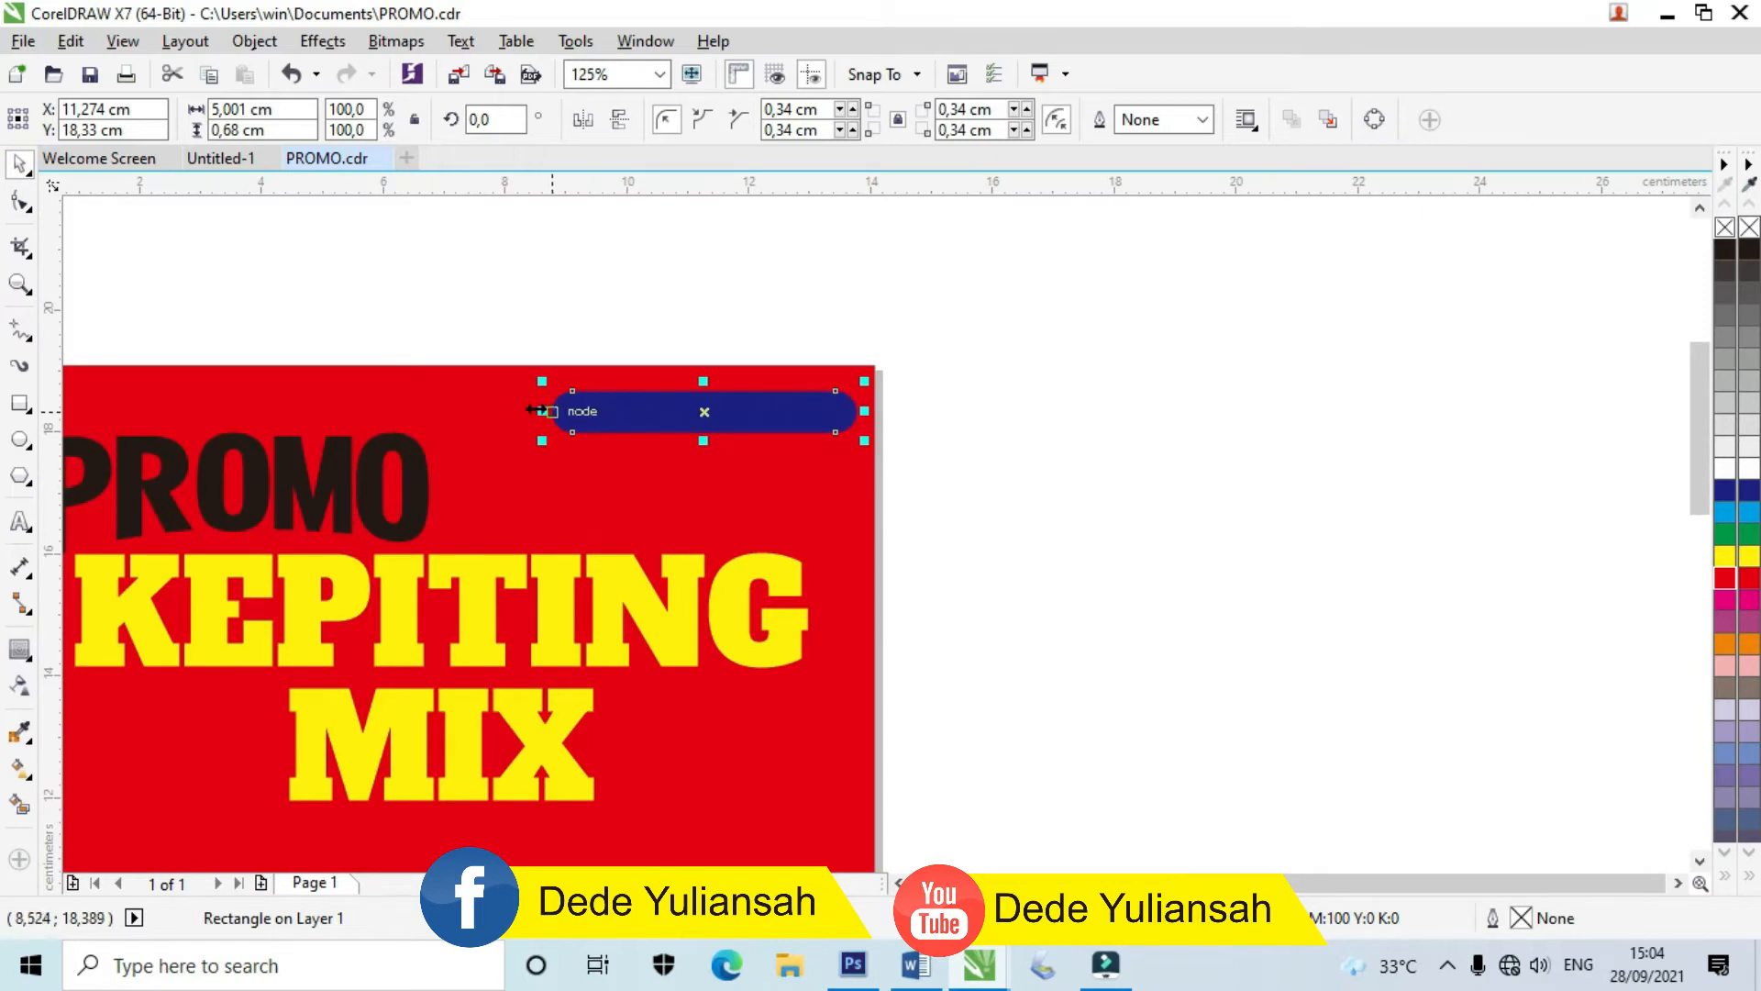
{"action": "left_click", "coordinate": [551, 291]}
{"action": "scroll", "coordinate": [531, 370], "scroll_direction": "down", "scroll_amount": 2}
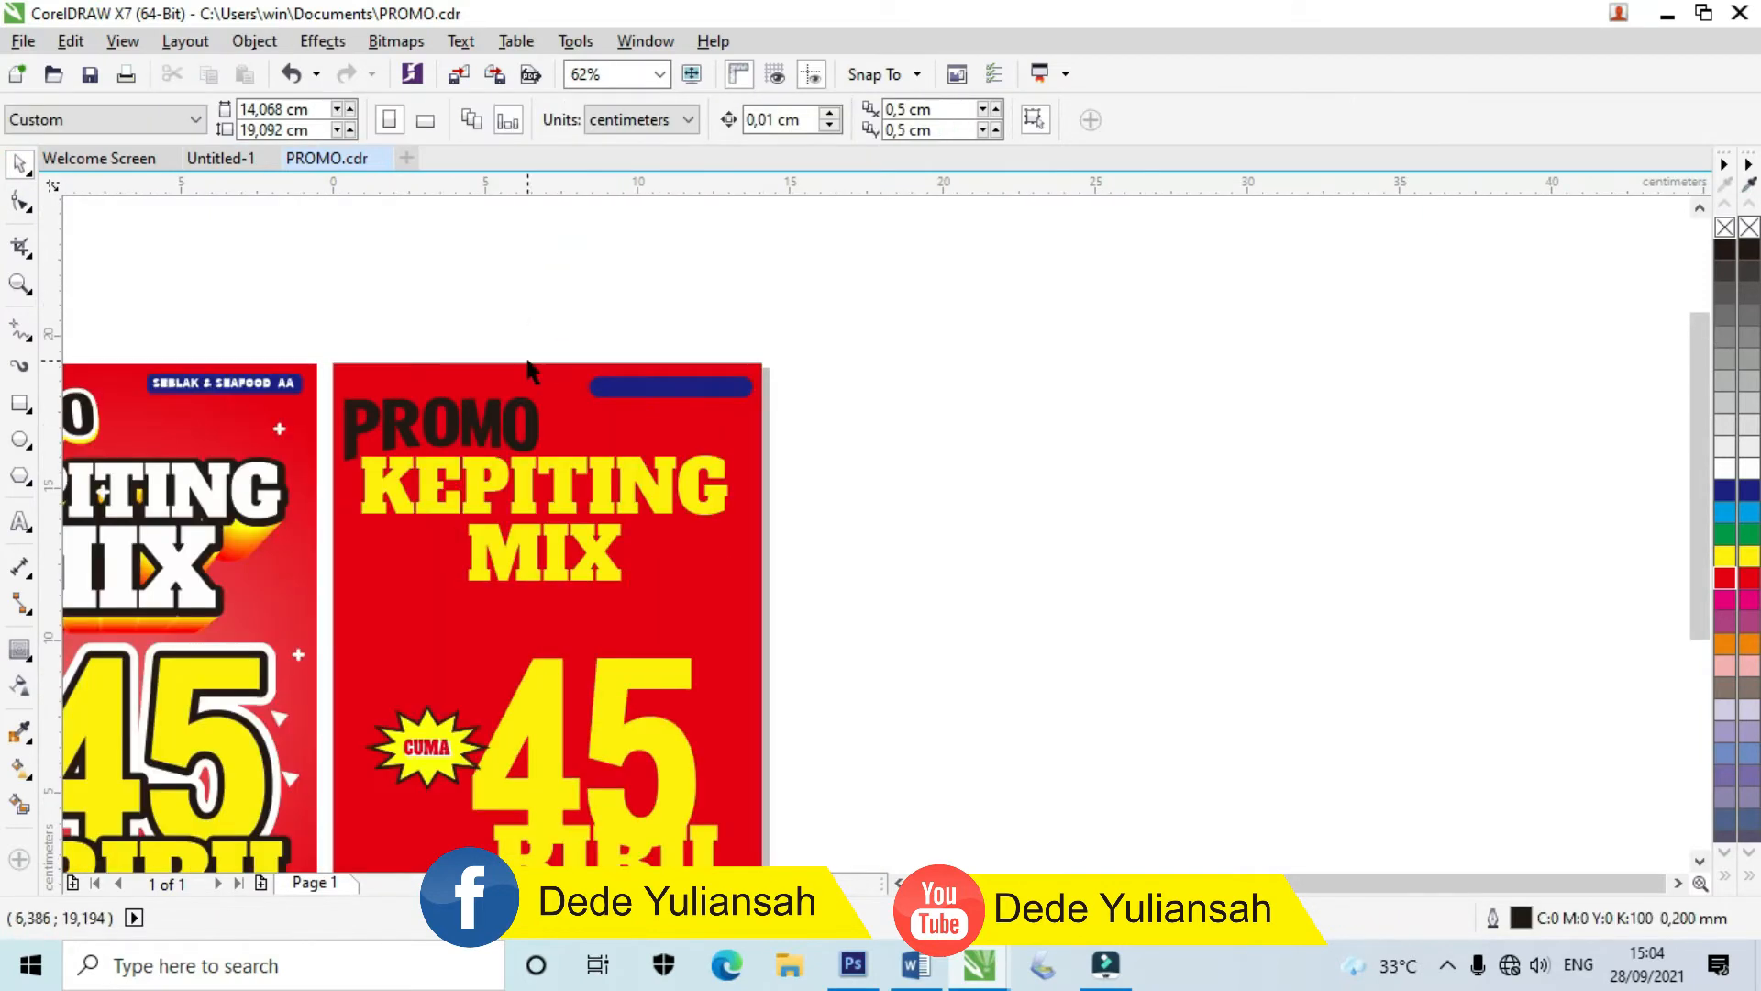
{"action": "scroll", "coordinate": [551, 362], "scroll_direction": "up", "scroll_amount": 2}
{"action": "scroll", "coordinate": [655, 426], "scroll_direction": "up", "scroll_amount": 2}
Step: Type 'SEBLAK & SEAFOOD AA' on the bar in white Arial Black
{"action": "left_click", "coordinate": [630, 431]}
{"action": "type", "text": "S"}
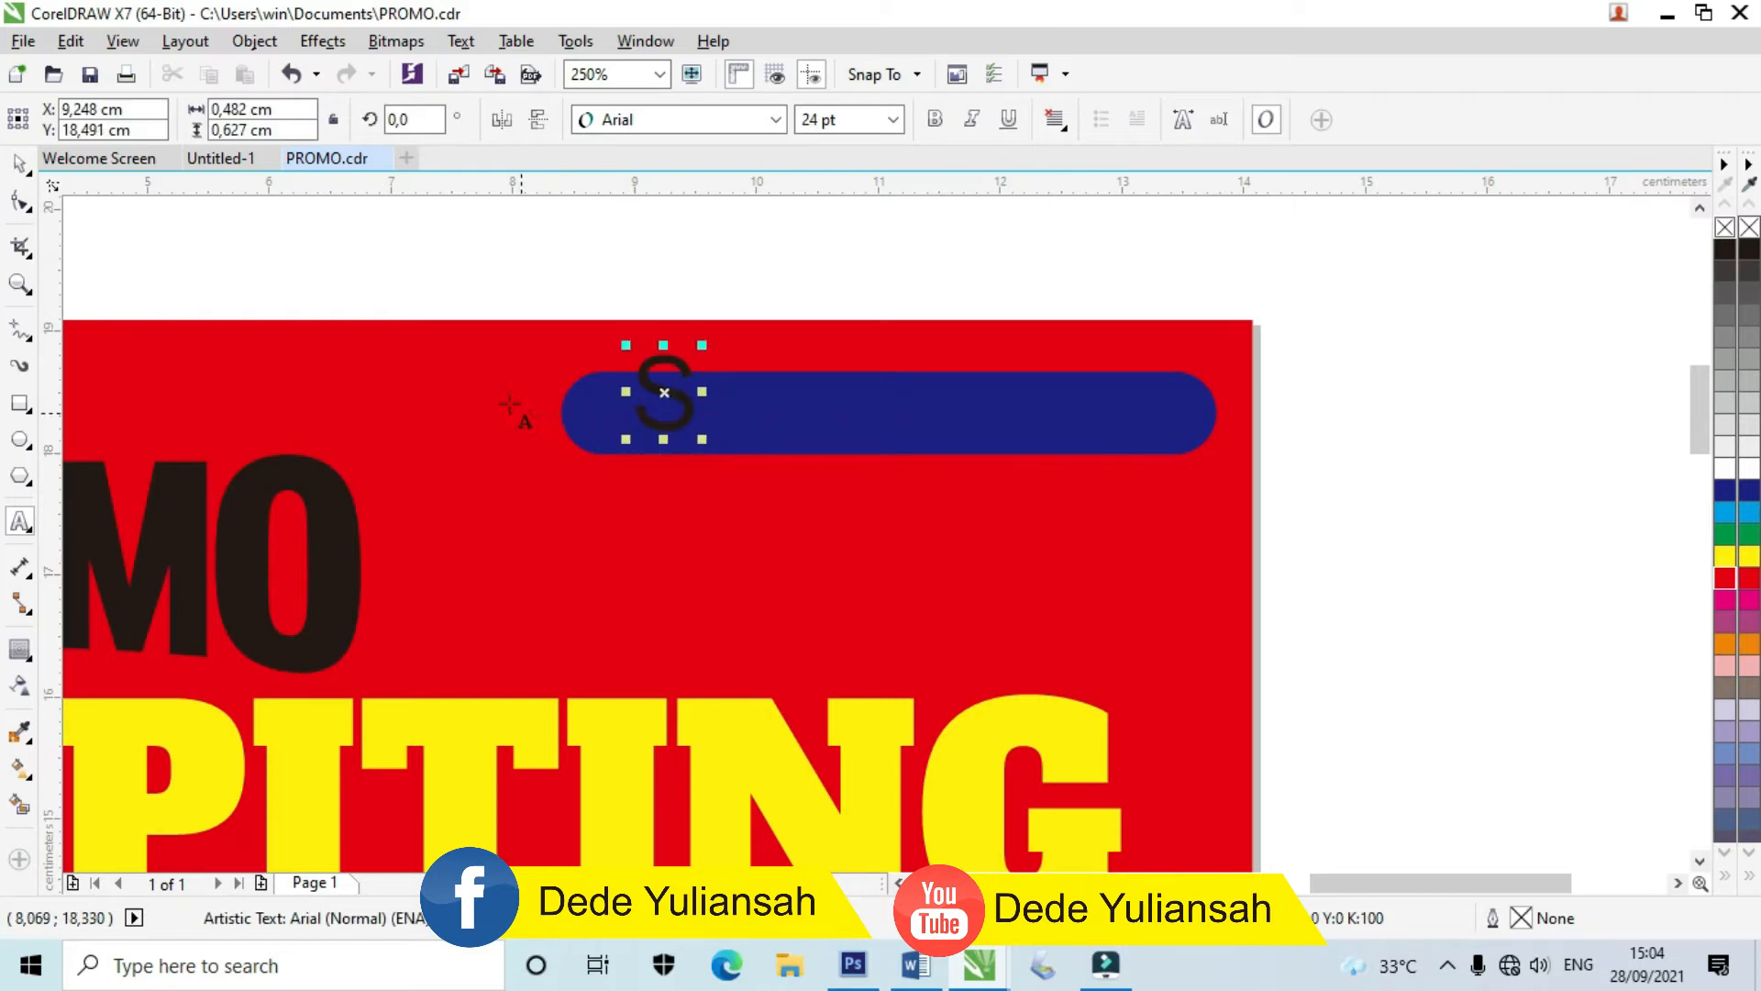
{"action": "type", "text": "EBLAK"}
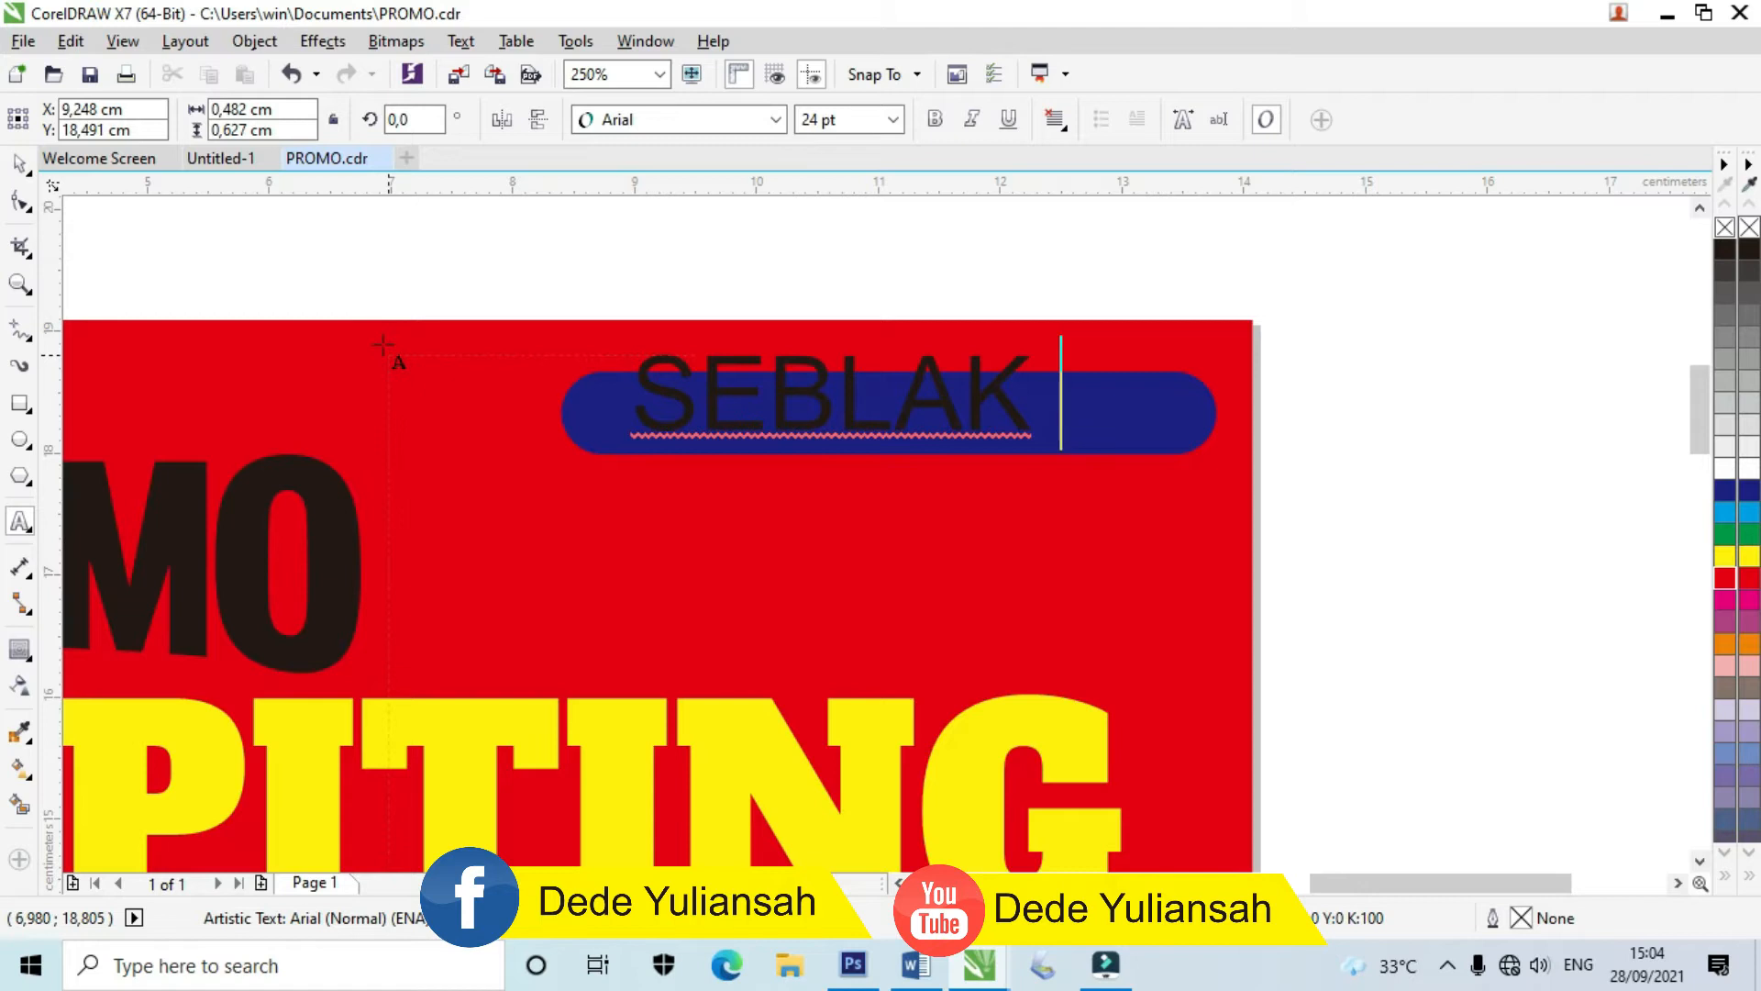
{"action": "type", "text": " & SEA"}
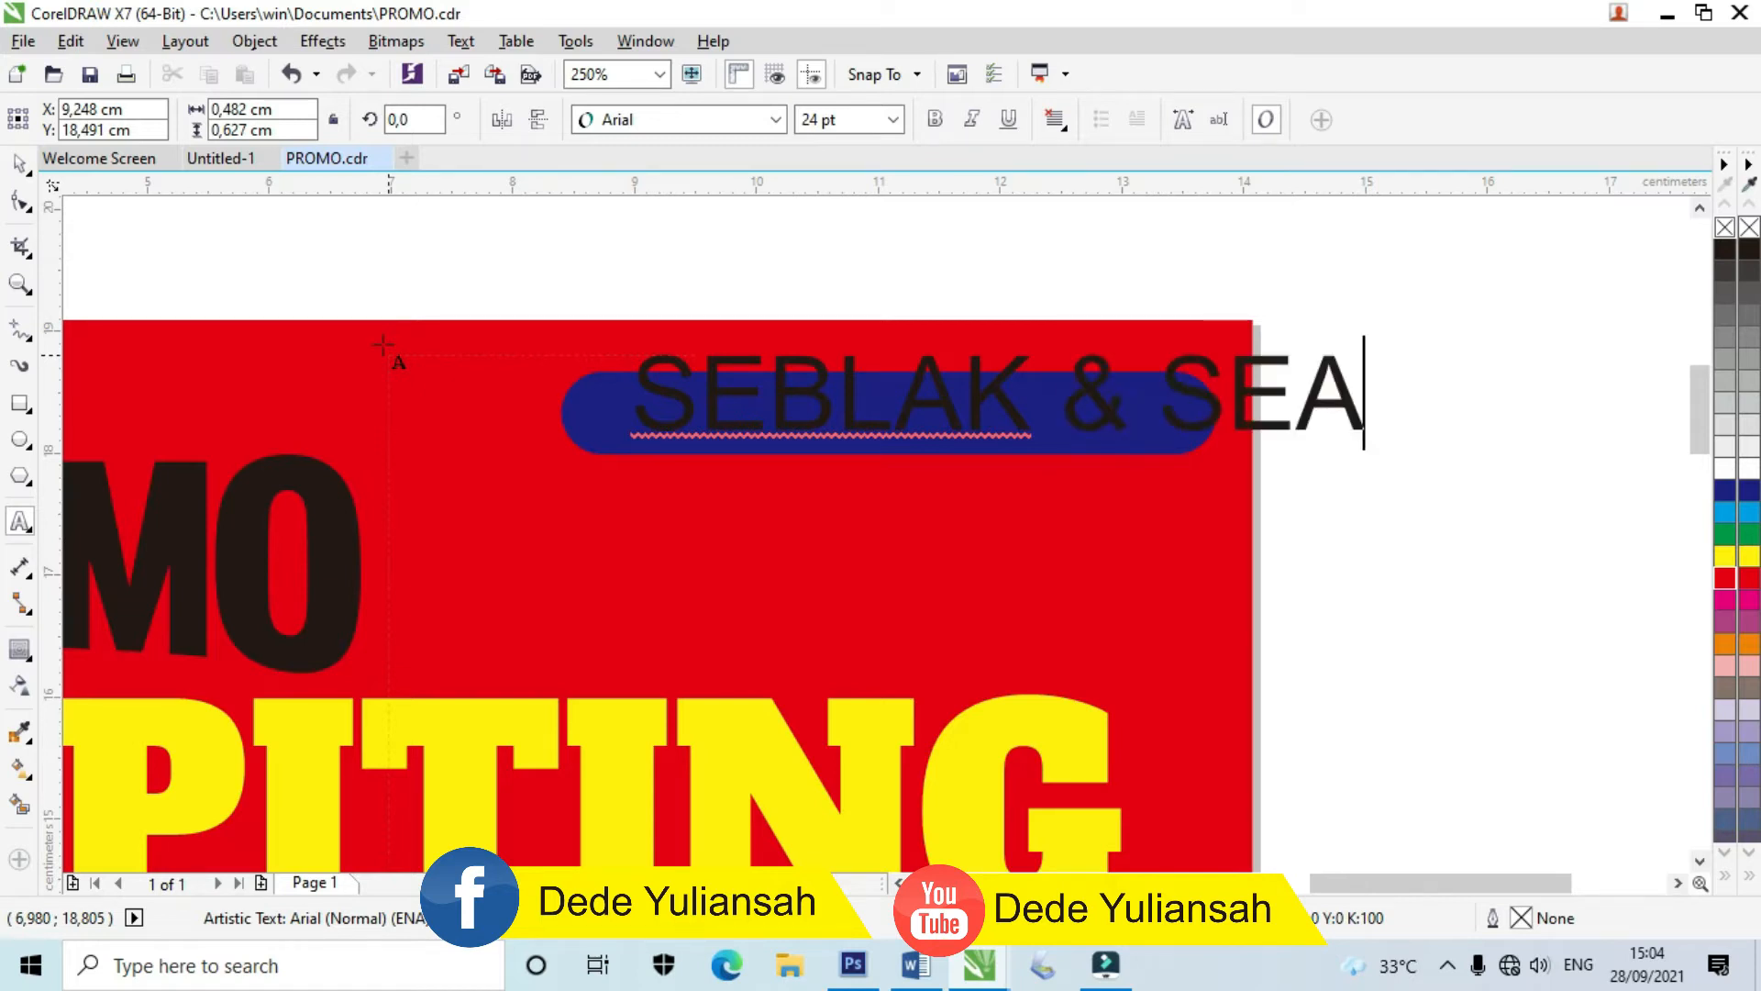
{"action": "type", "text": "FOOD AA"}
{"action": "key", "text": "Escape"}
{"action": "left_click", "coordinate": [642, 119]}
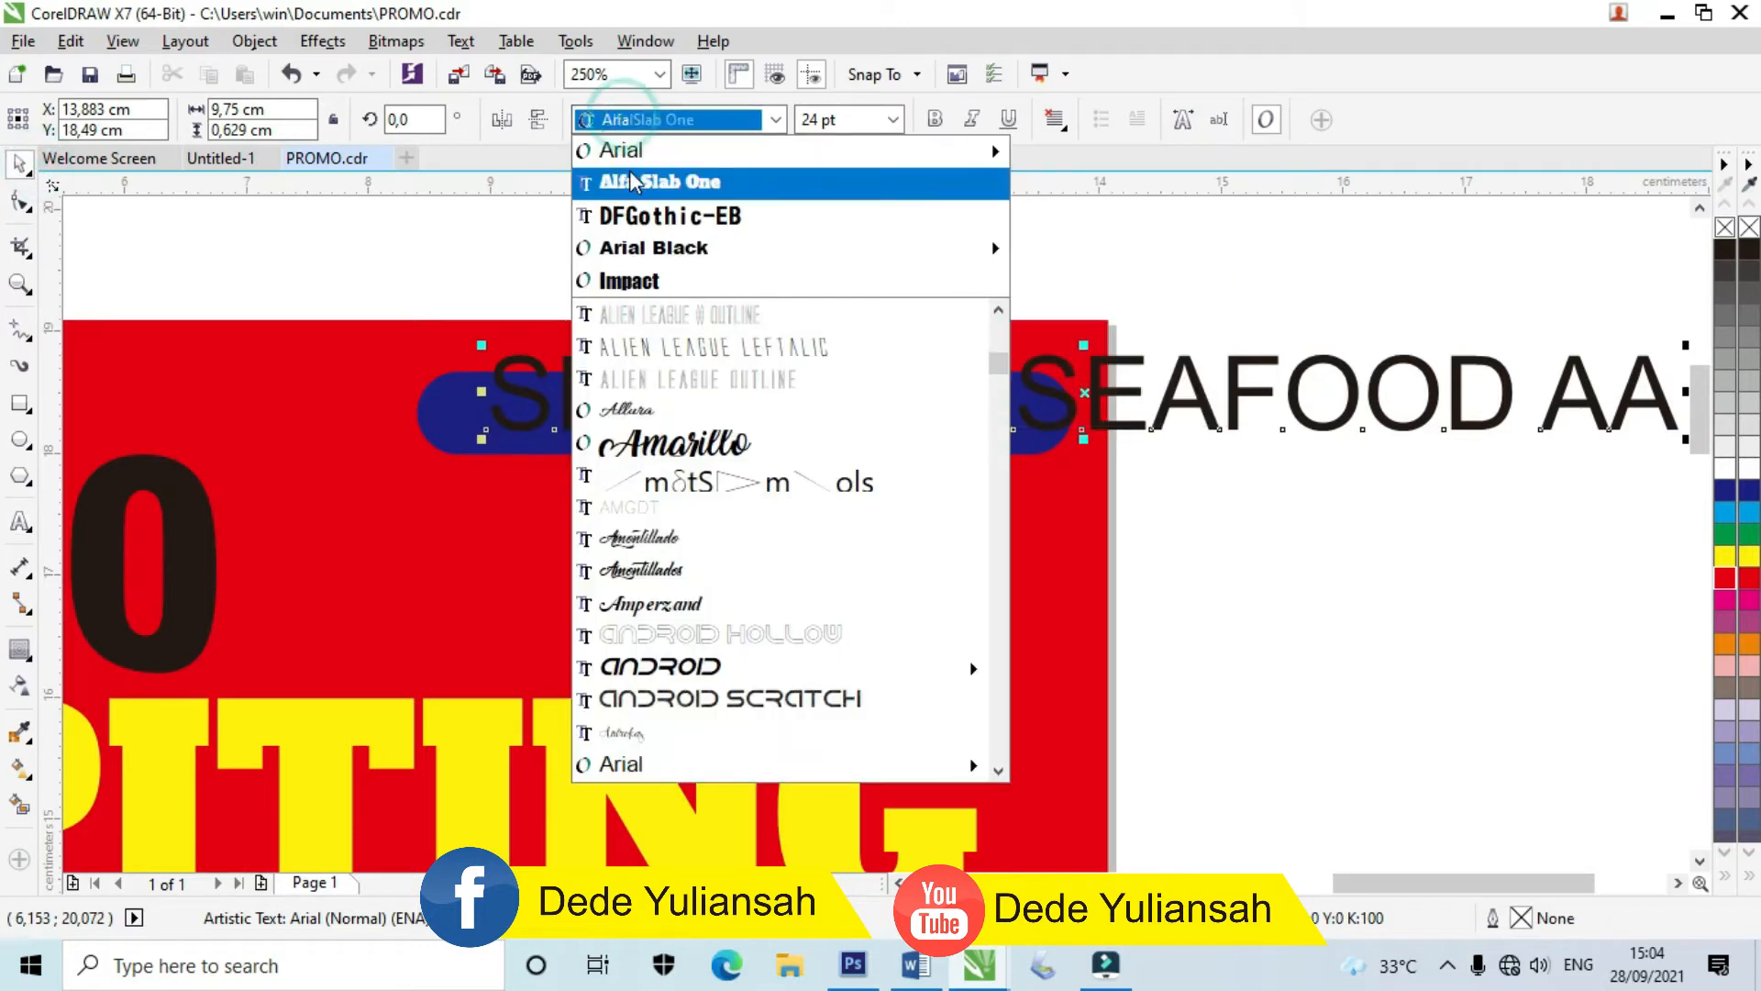
{"action": "left_click", "coordinate": [653, 249]}
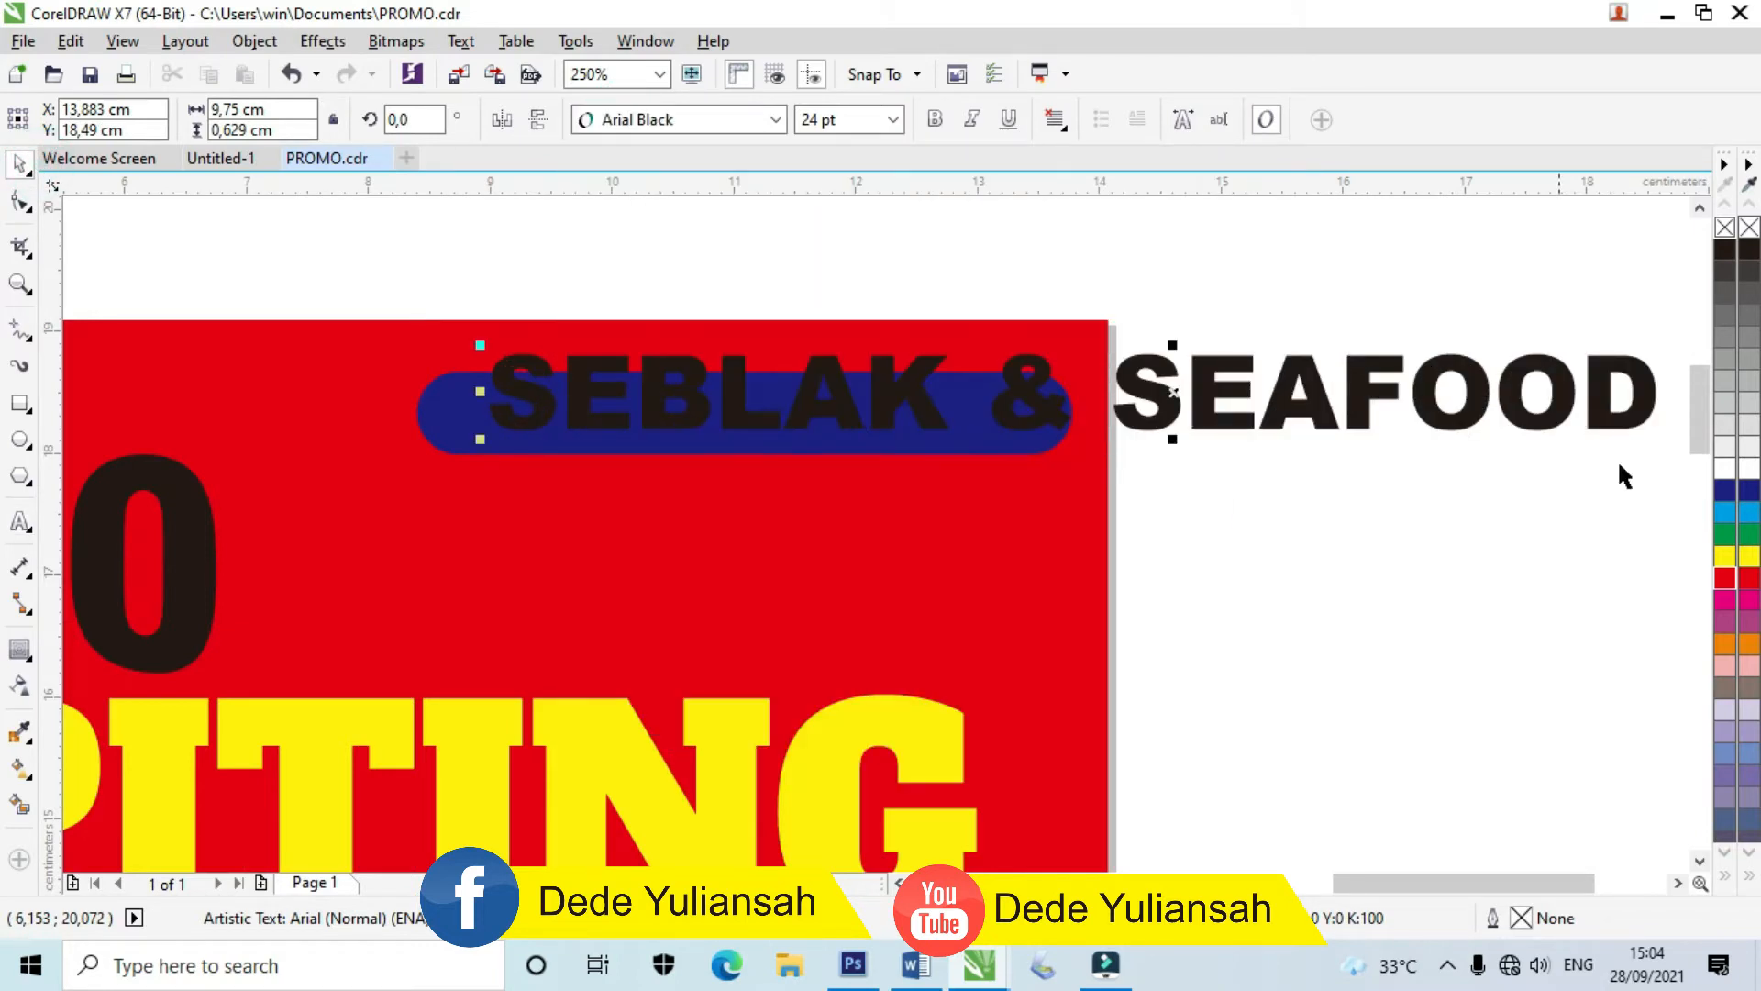
{"action": "left_click", "coordinate": [1725, 468]}
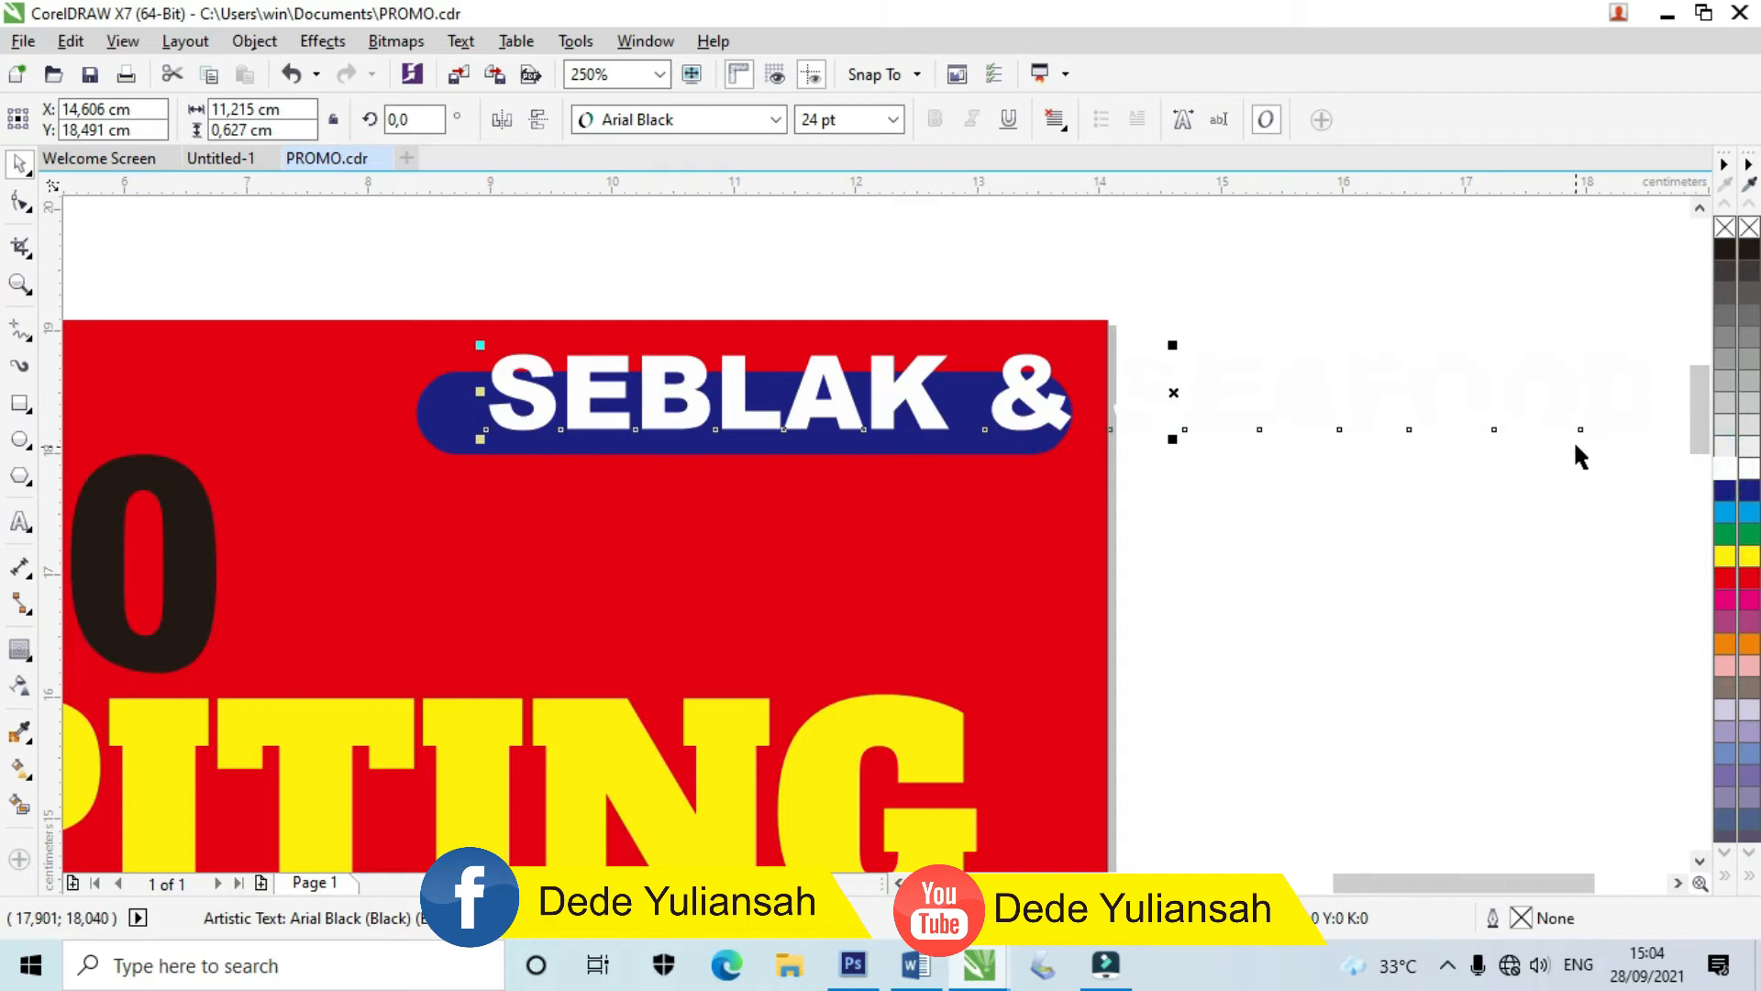
Step: Resize the label text to about 11,93 pt so it fills the bar
{"action": "scroll", "coordinate": [1344, 454], "scroll_direction": "down", "scroll_amount": 2}
{"action": "left_click_drag", "start_coordinate": [1616, 464], "coordinate": [1165, 424]}
{"action": "scroll", "coordinate": [1101, 422], "scroll_direction": "up", "scroll_amount": 5}
{"action": "scroll", "coordinate": [1101, 422], "scroll_direction": "down", "scroll_amount": 2}
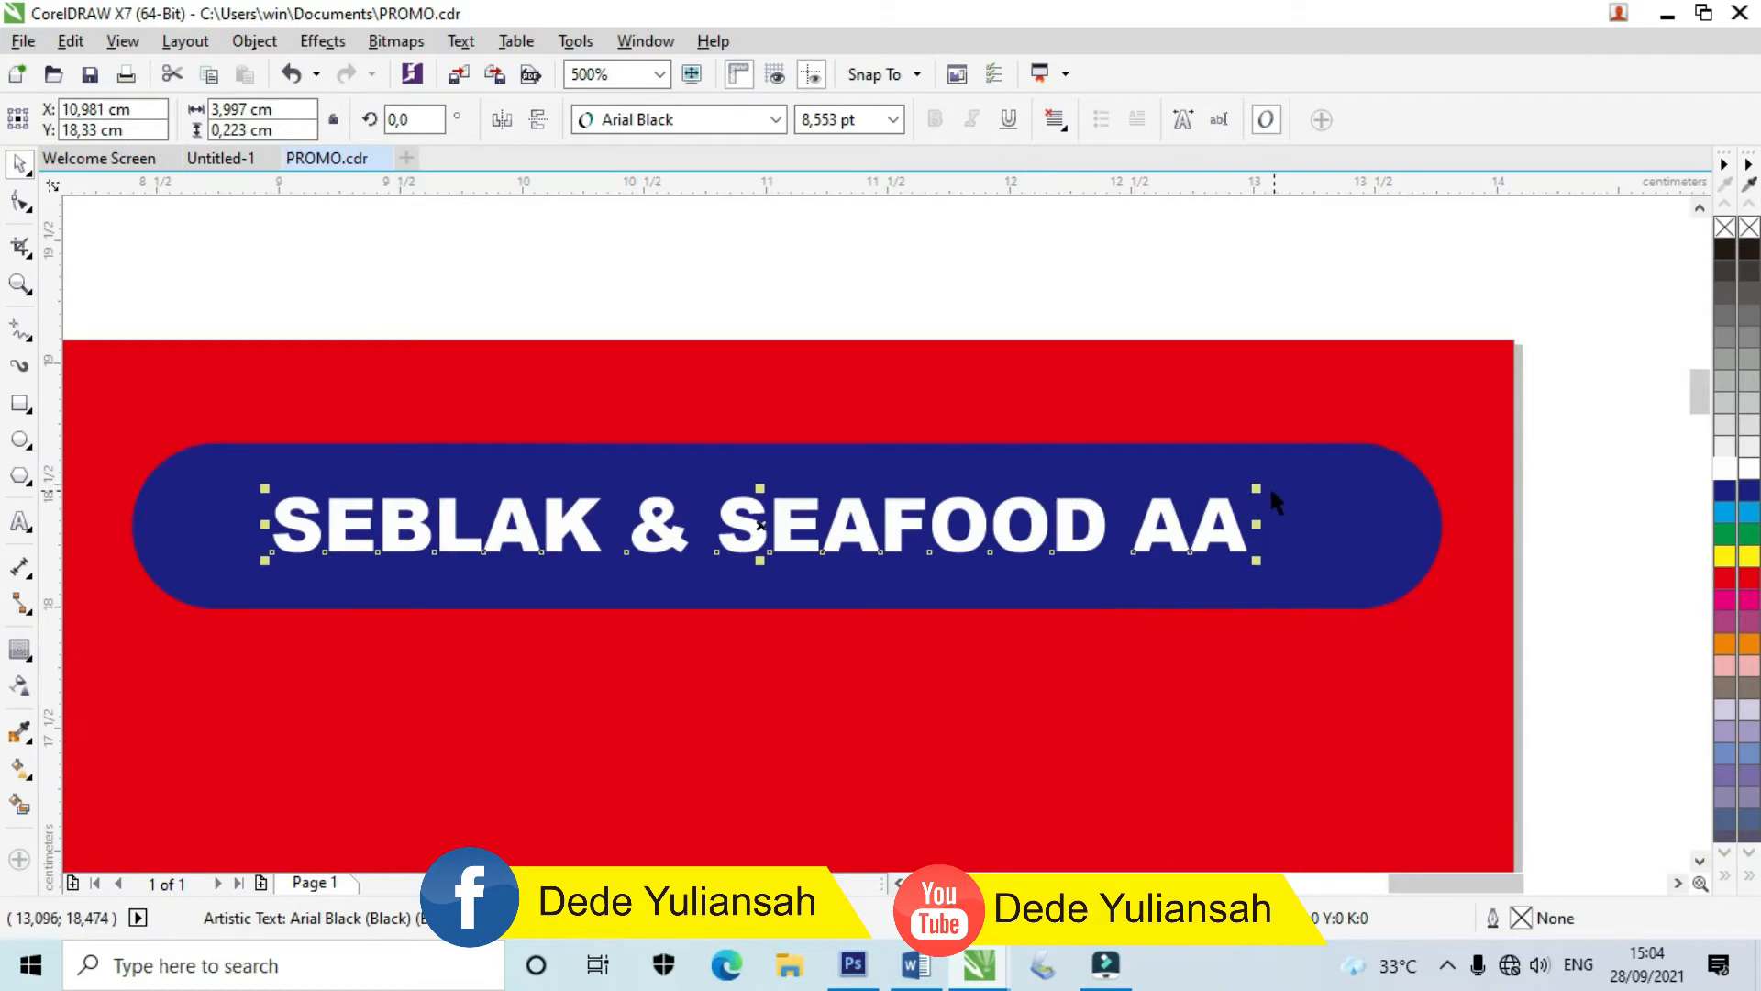
{"action": "left_click_drag", "start_coordinate": [1262, 487], "coordinate": [1351, 461]}
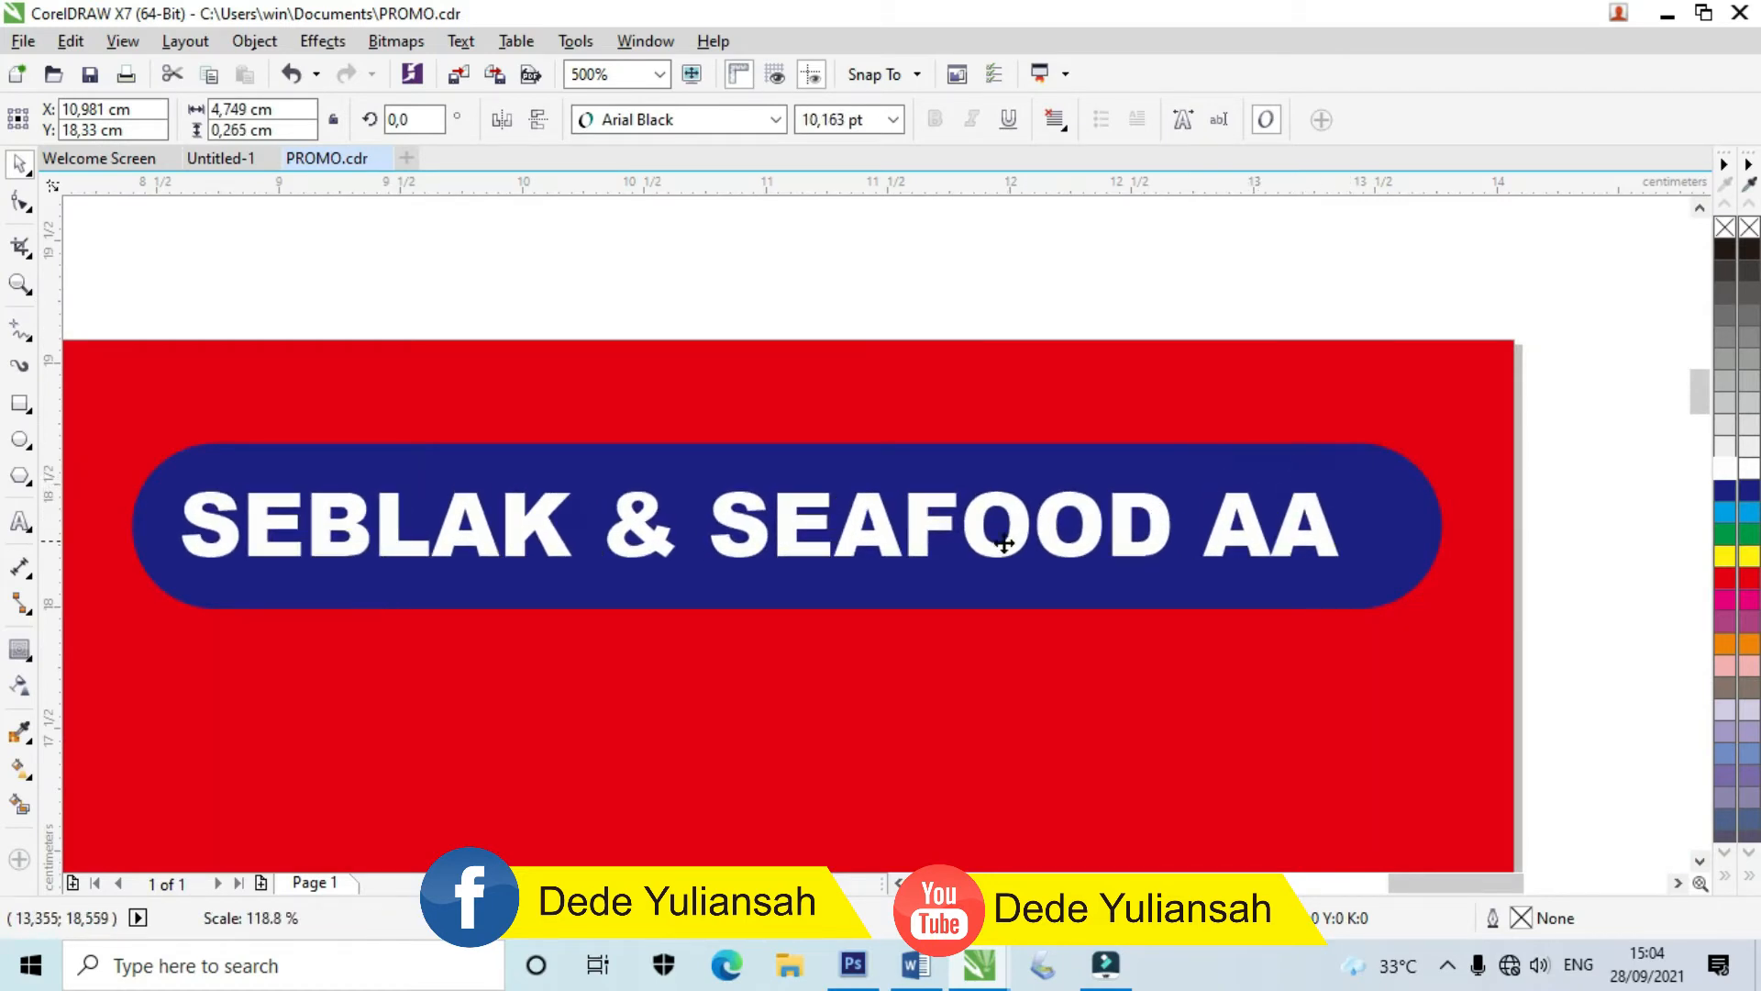
Step: Centre the label on the blue bar with C and E, then group them
{"action": "left_click", "coordinate": [781, 558]}
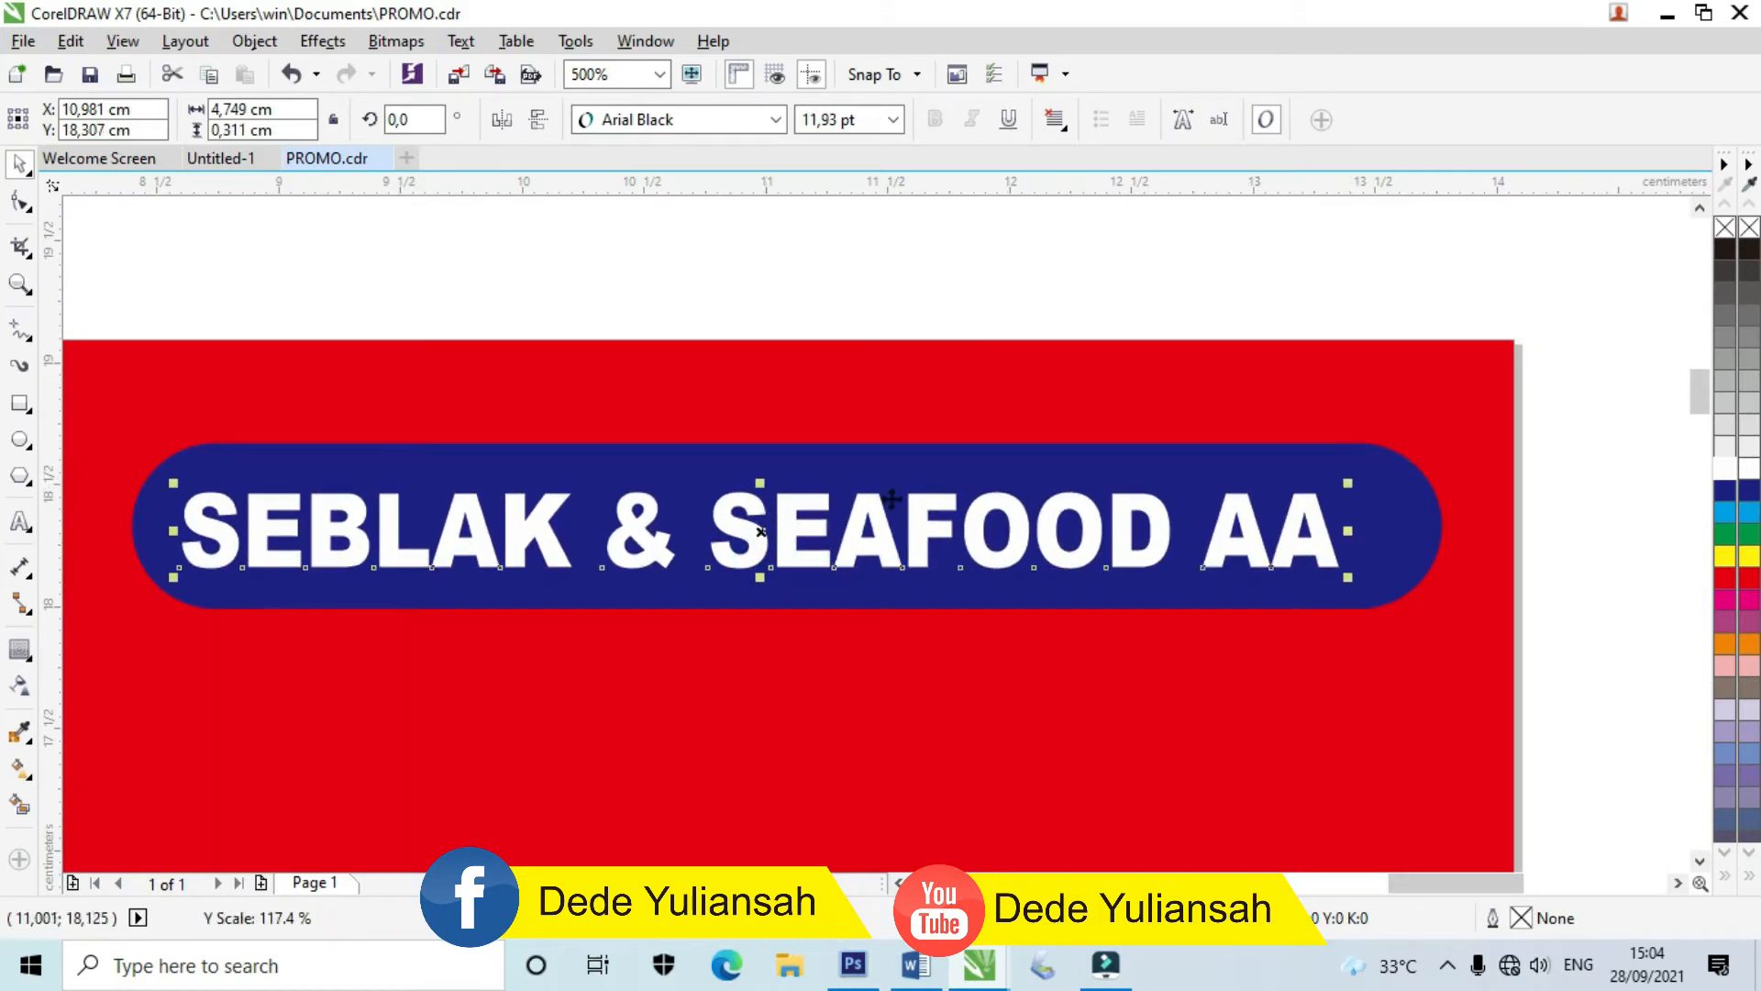
{"action": "left_click", "coordinate": [931, 470], "text": "shift"}
{"action": "key", "text": "c"}
{"action": "key", "text": "e"}
{"action": "key", "text": "t"}
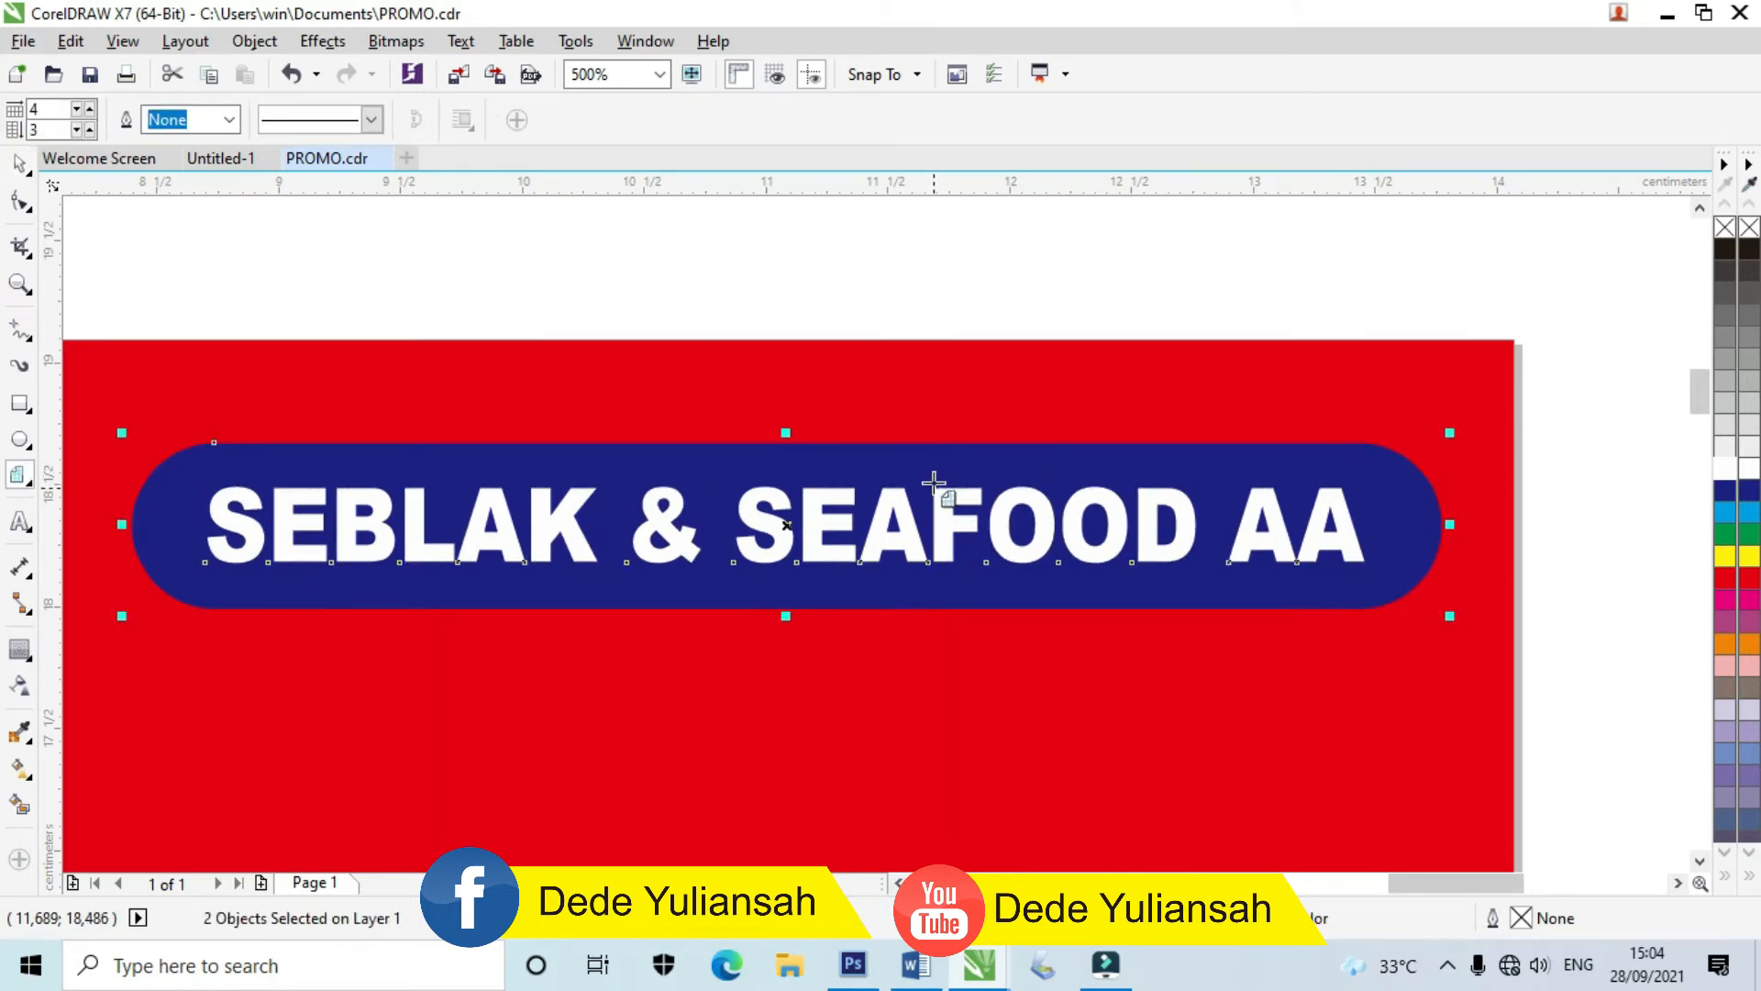
{"action": "key", "text": "ctrl+g"}
{"action": "scroll", "coordinate": [934, 482], "scroll_direction": "down", "scroll_amount": 2}
{"action": "left_click", "coordinate": [836, 360]}
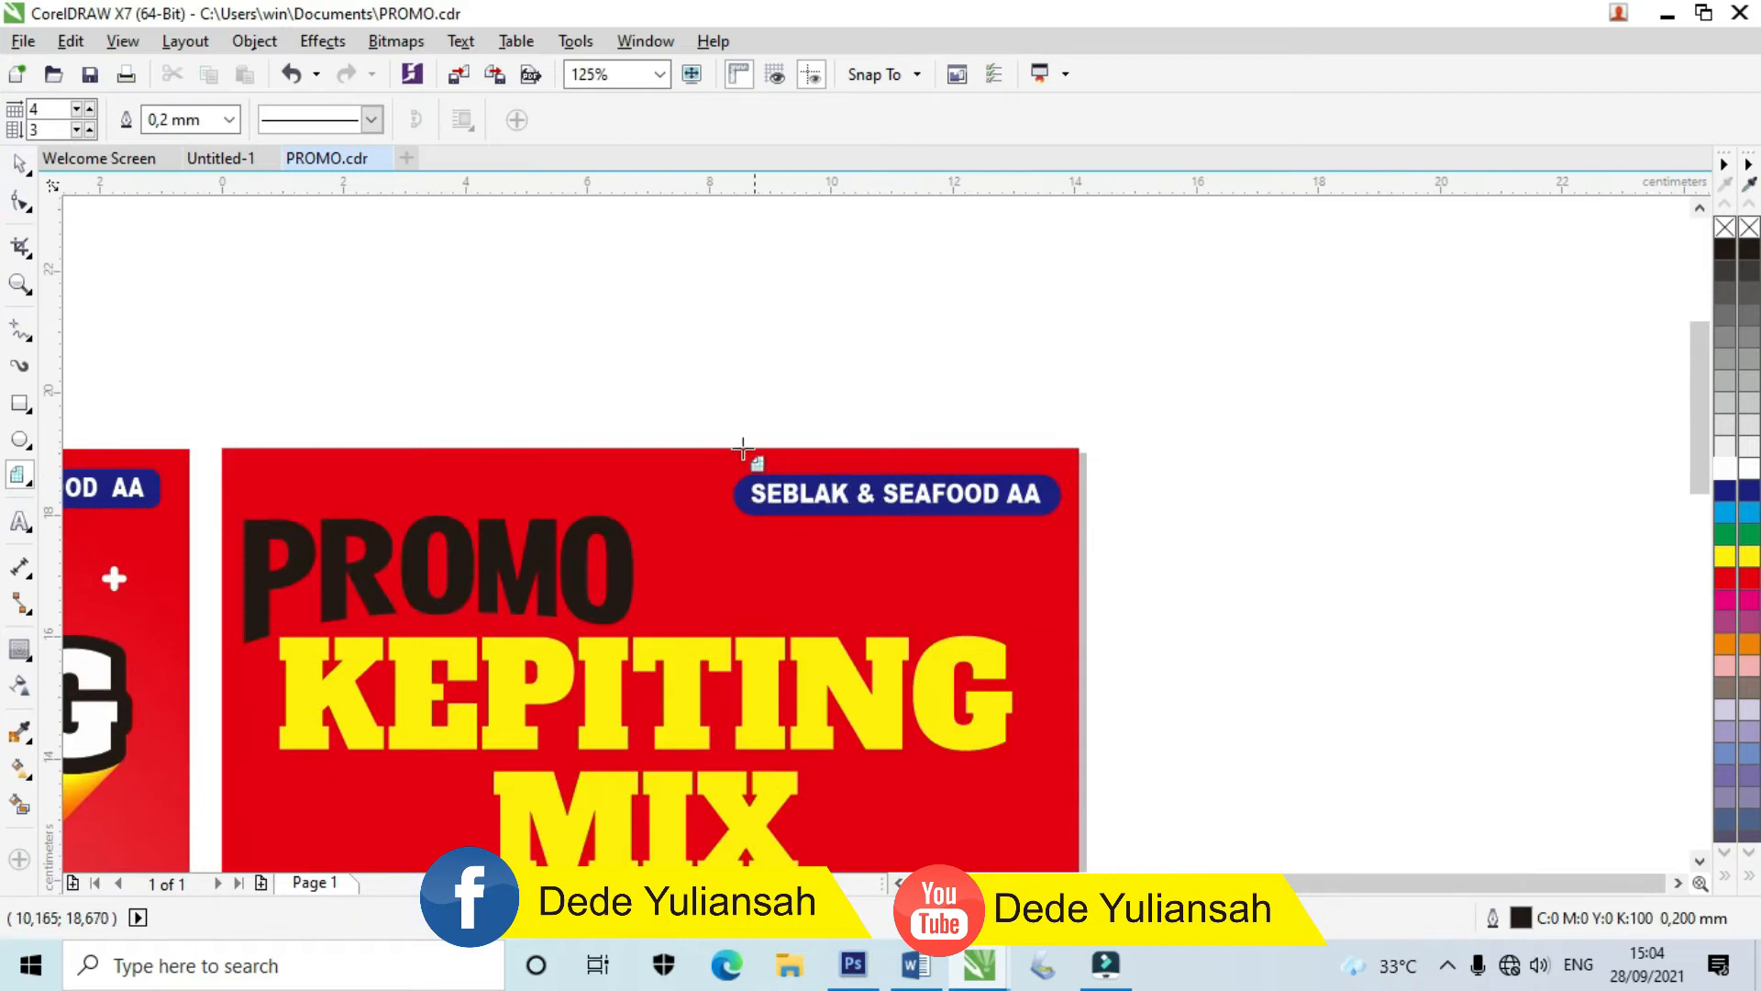
{"action": "left_click", "coordinate": [17, 168]}
{"action": "scroll", "coordinate": [652, 344], "scroll_direction": "down", "scroll_amount": 2}
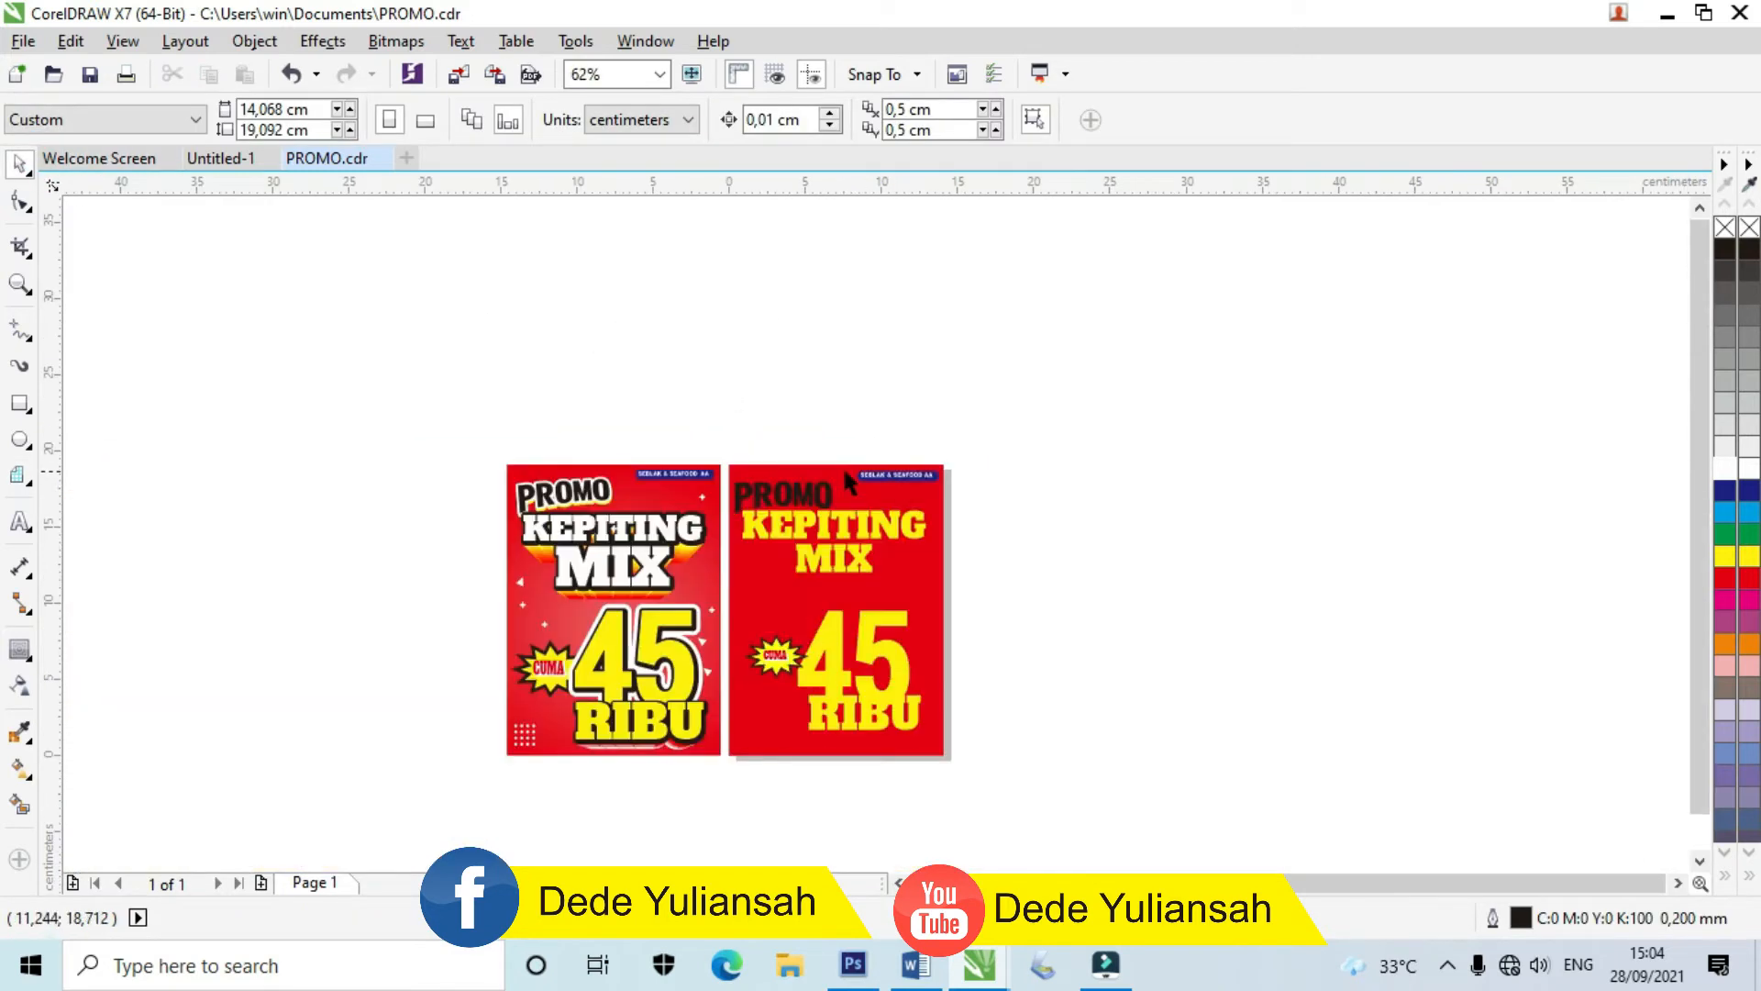
Step: Add a thick white outside contour around the PROMO text
{"action": "scroll", "coordinate": [725, 484], "scroll_direction": "up", "scroll_amount": 2}
{"action": "scroll", "coordinate": [811, 517], "scroll_direction": "up", "scroll_amount": 2}
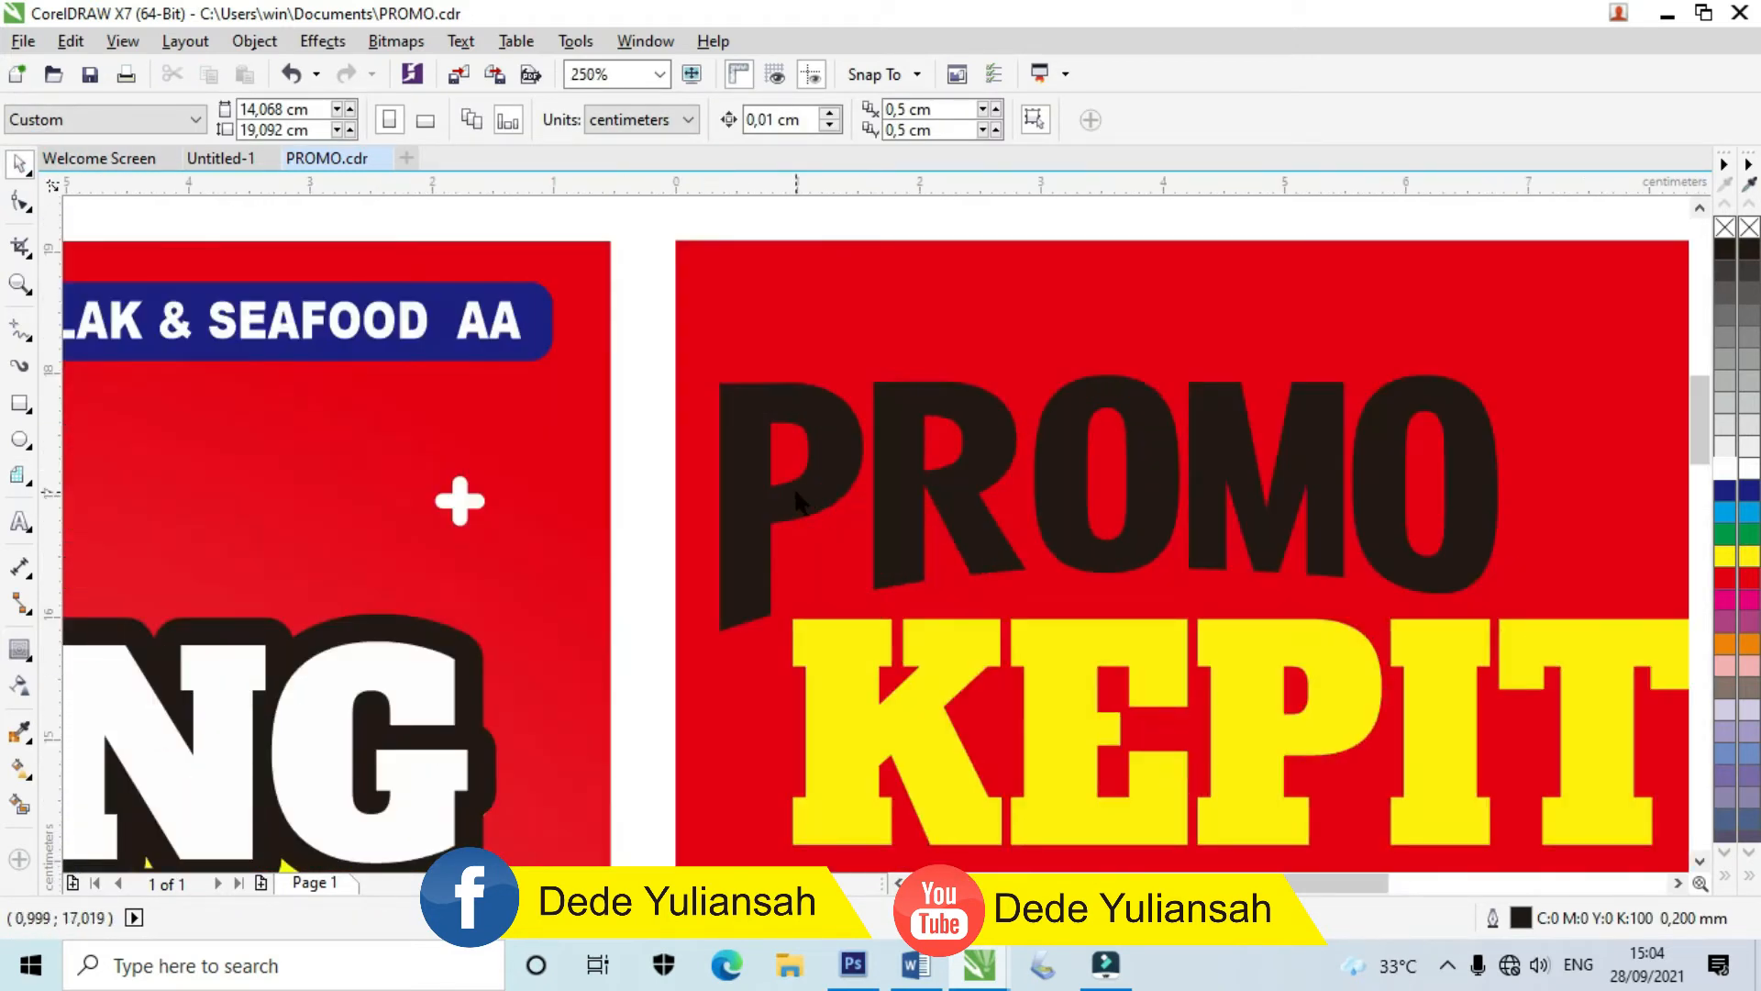
{"action": "left_click", "coordinate": [798, 502]}
{"action": "left_click", "coordinate": [20, 651]}
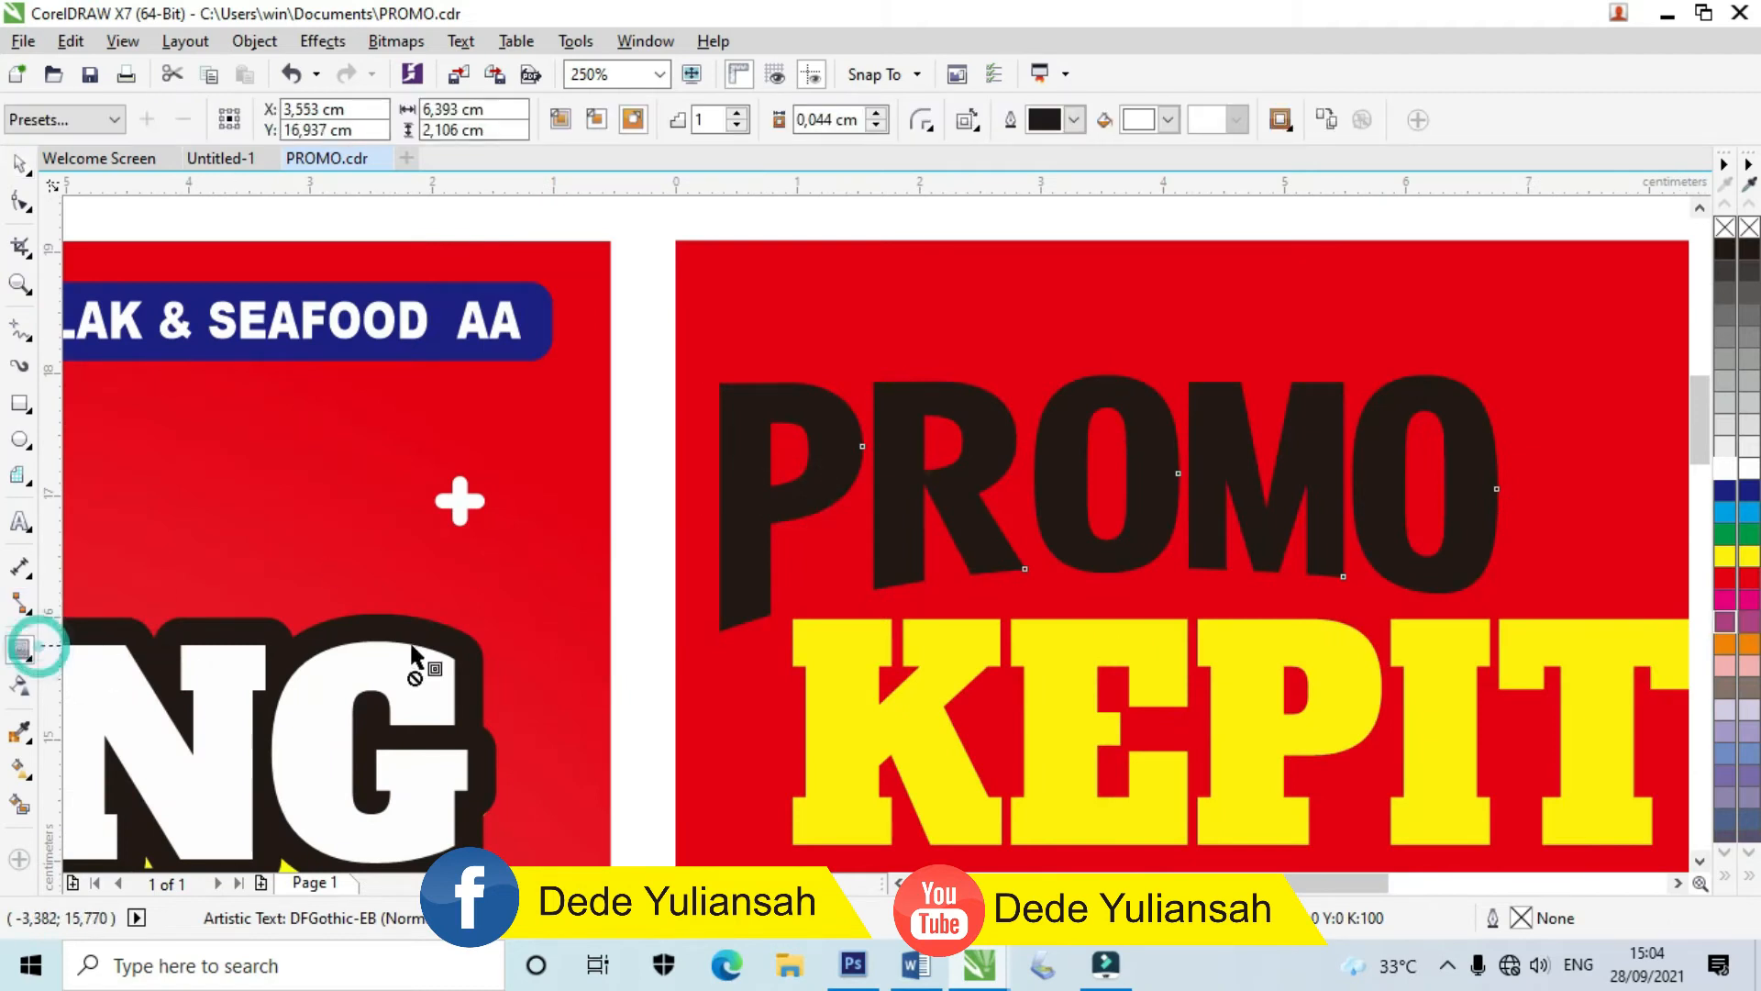
{"action": "scroll", "coordinate": [1091, 275], "scroll_direction": "up", "scroll_amount": 2}
{"action": "left_click", "coordinate": [645, 123]}
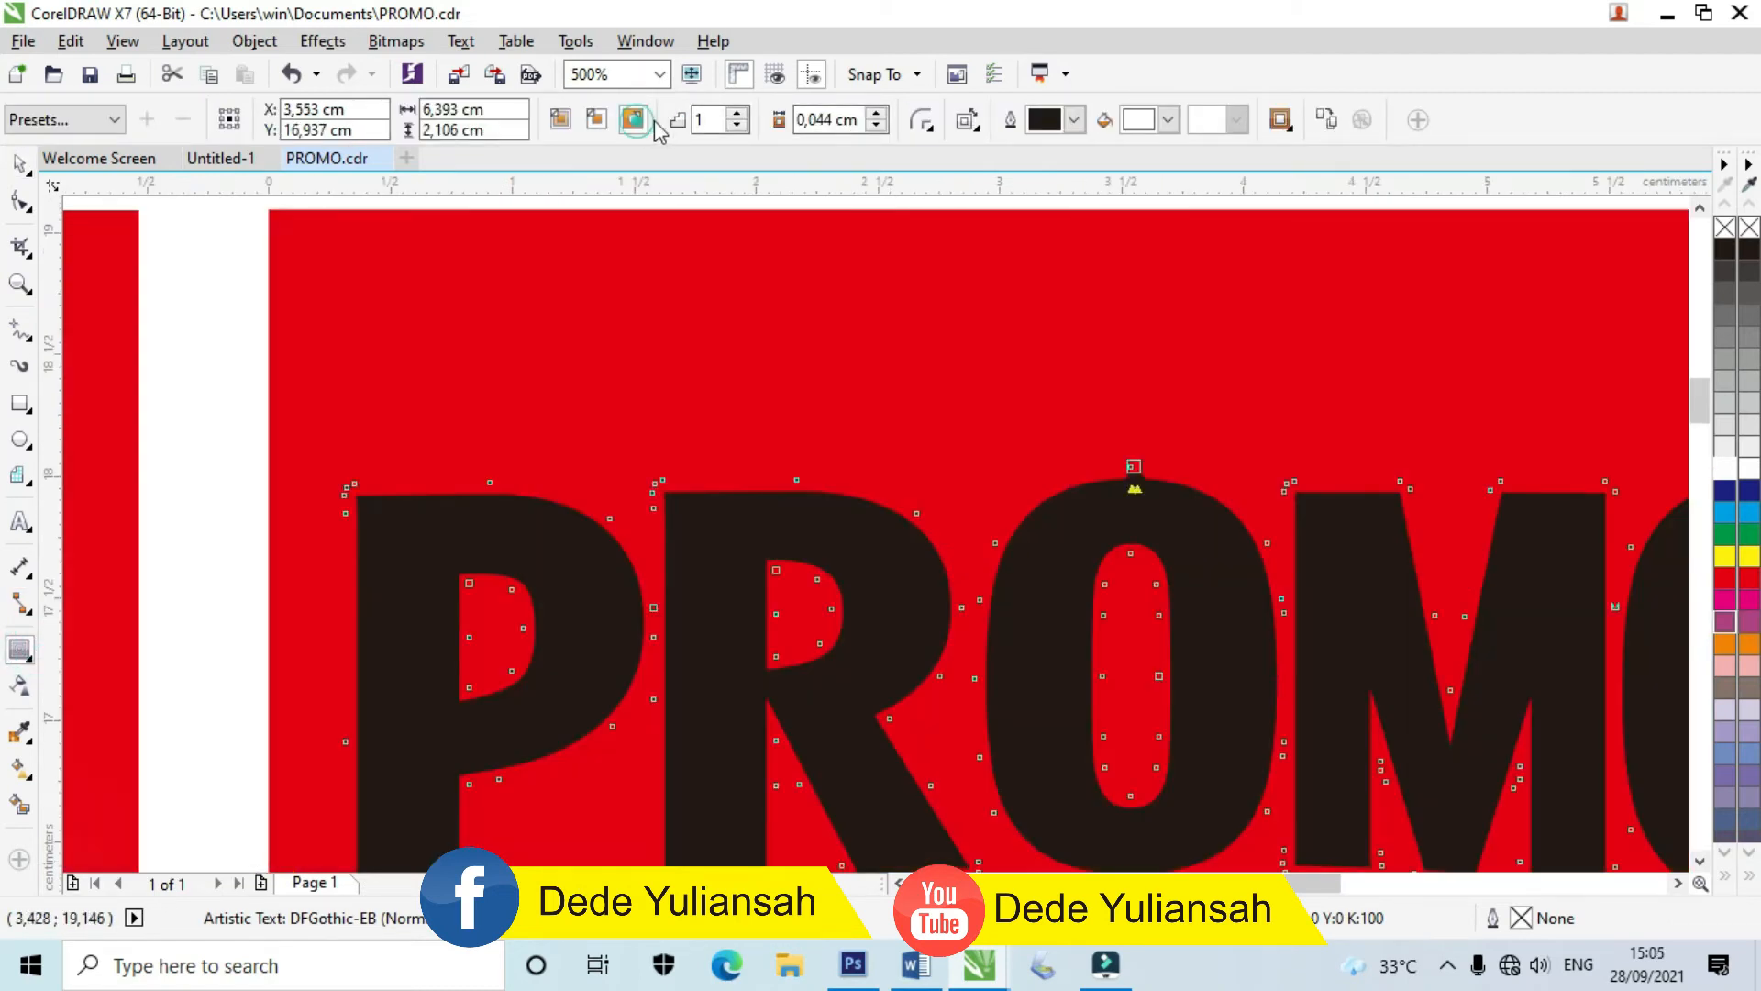
{"action": "scroll", "coordinate": [871, 372], "scroll_direction": "down", "scroll_amount": 1}
{"action": "scroll", "coordinate": [1002, 418], "scroll_direction": "up", "scroll_amount": 1}
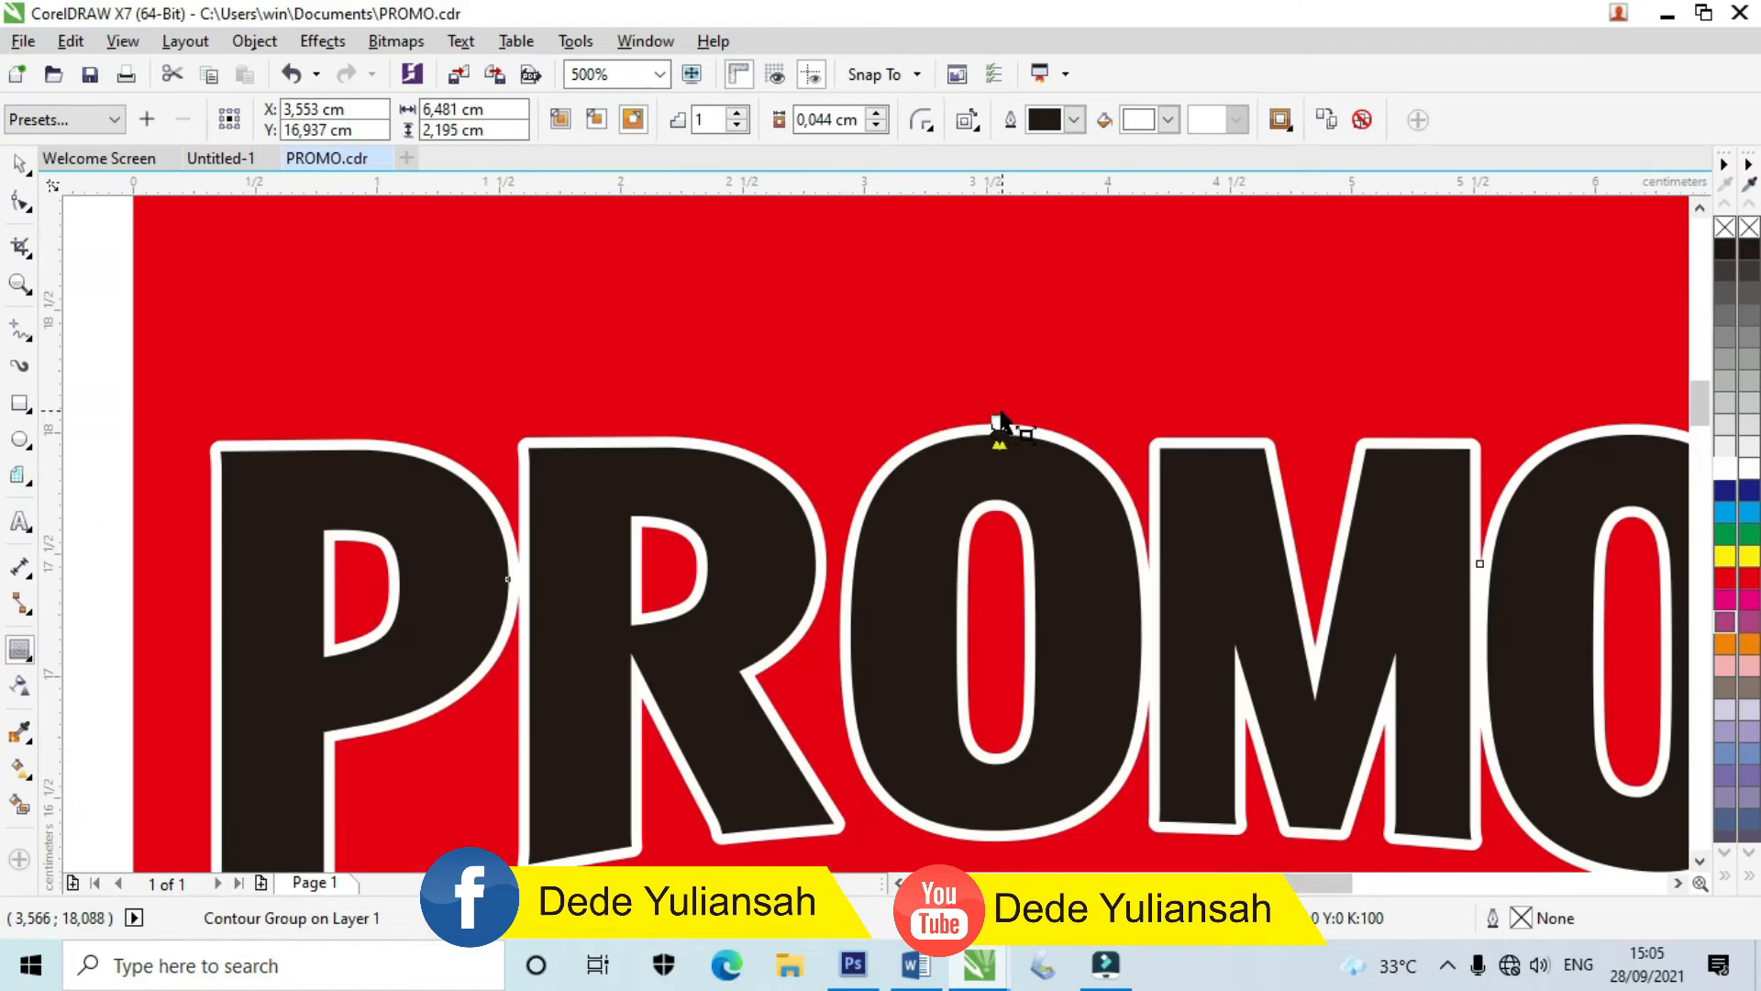
{"action": "left_click_drag", "start_coordinate": [998, 422], "coordinate": [1002, 415]}
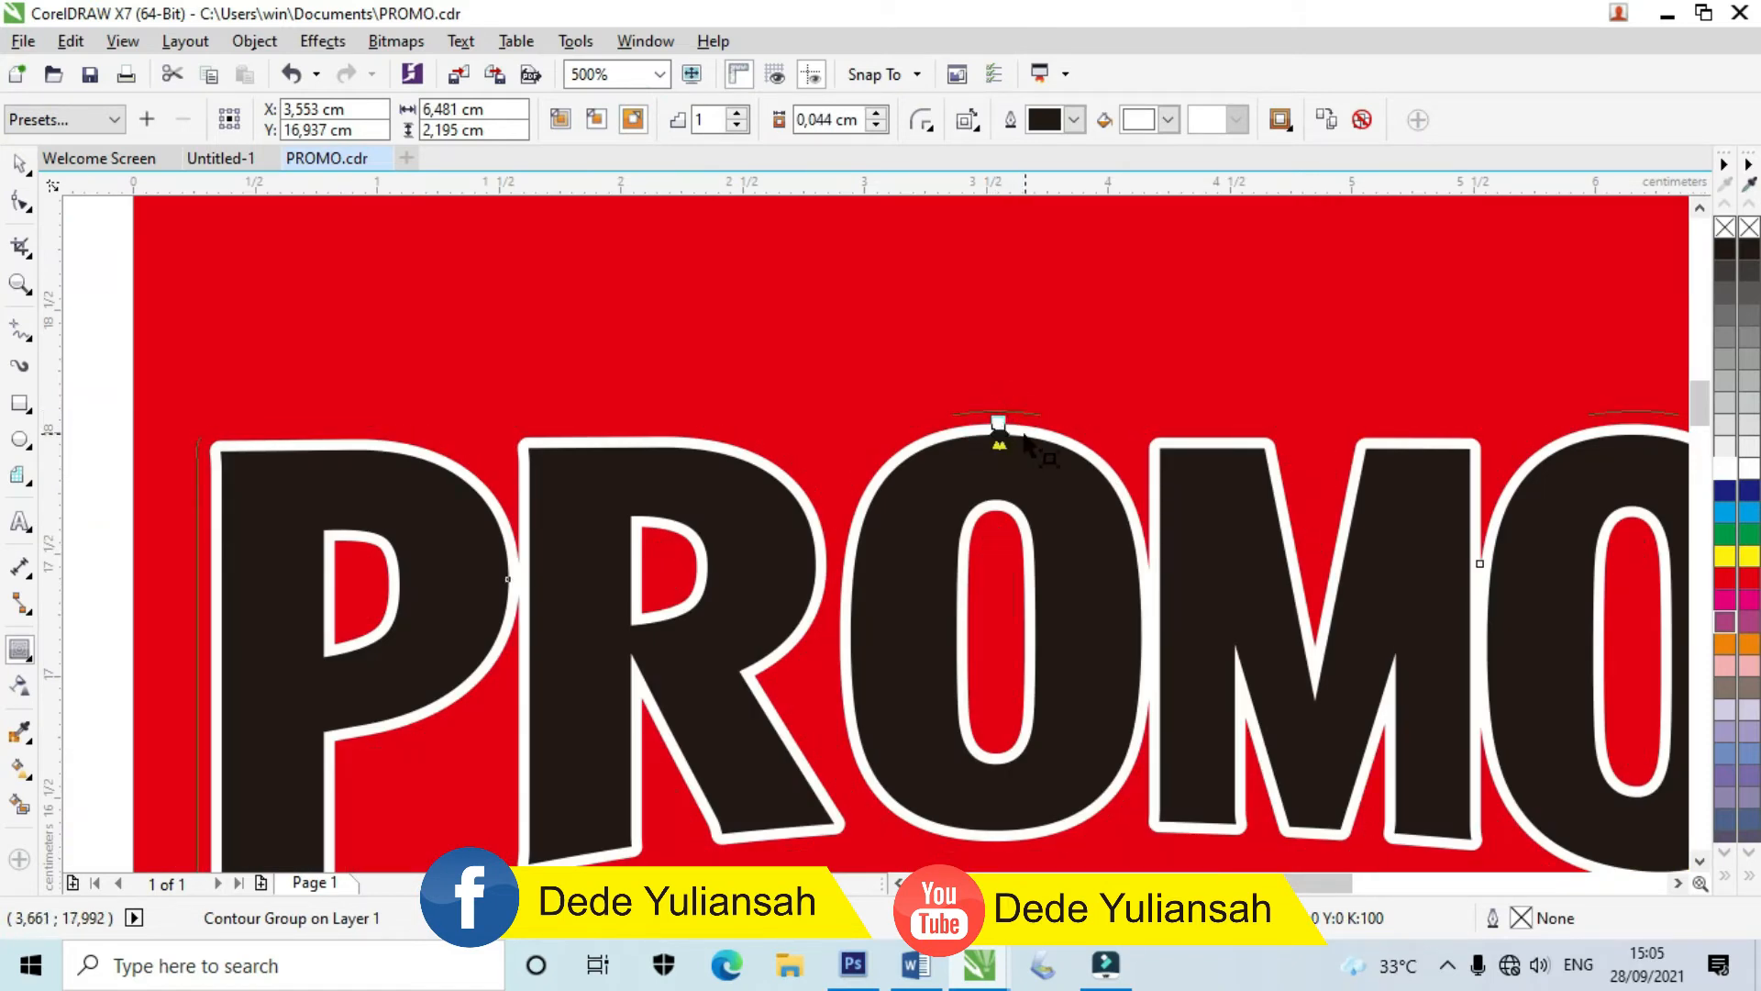
{"action": "left_click_drag", "start_coordinate": [998, 422], "coordinate": [1000, 396]}
{"action": "scroll", "coordinate": [1000, 404], "scroll_direction": "down", "scroll_amount": 2}
Step: Break the contour apart, offset the outline shape up-right and fill it yellow
{"action": "left_click", "coordinate": [20, 163]}
{"action": "left_click", "coordinate": [583, 291]}
{"action": "scroll", "coordinate": [810, 358], "scroll_direction": "up", "scroll_amount": 2}
{"action": "left_click", "coordinate": [809, 356]}
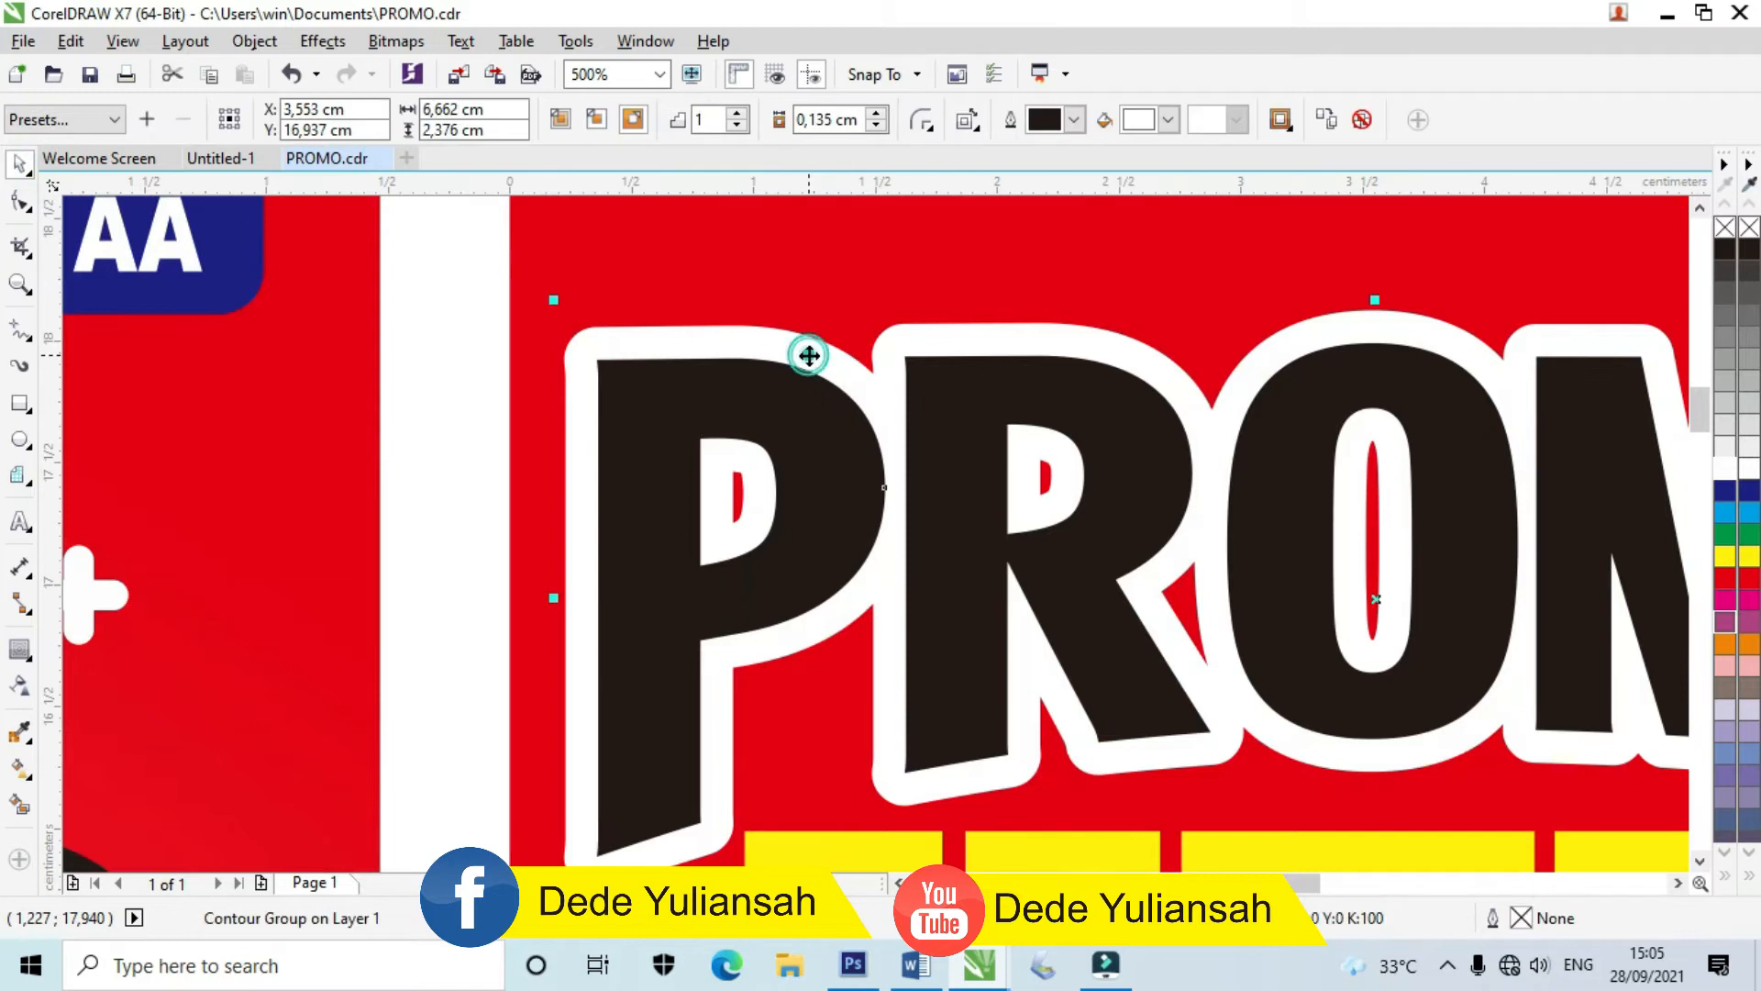
{"action": "right_click", "coordinate": [809, 356]}
{"action": "left_click", "coordinate": [877, 401]}
{"action": "left_click", "coordinate": [442, 340]}
{"action": "left_click", "coordinate": [649, 334]}
{"action": "left_click_drag", "start_coordinate": [656, 338], "coordinate": [720, 305]}
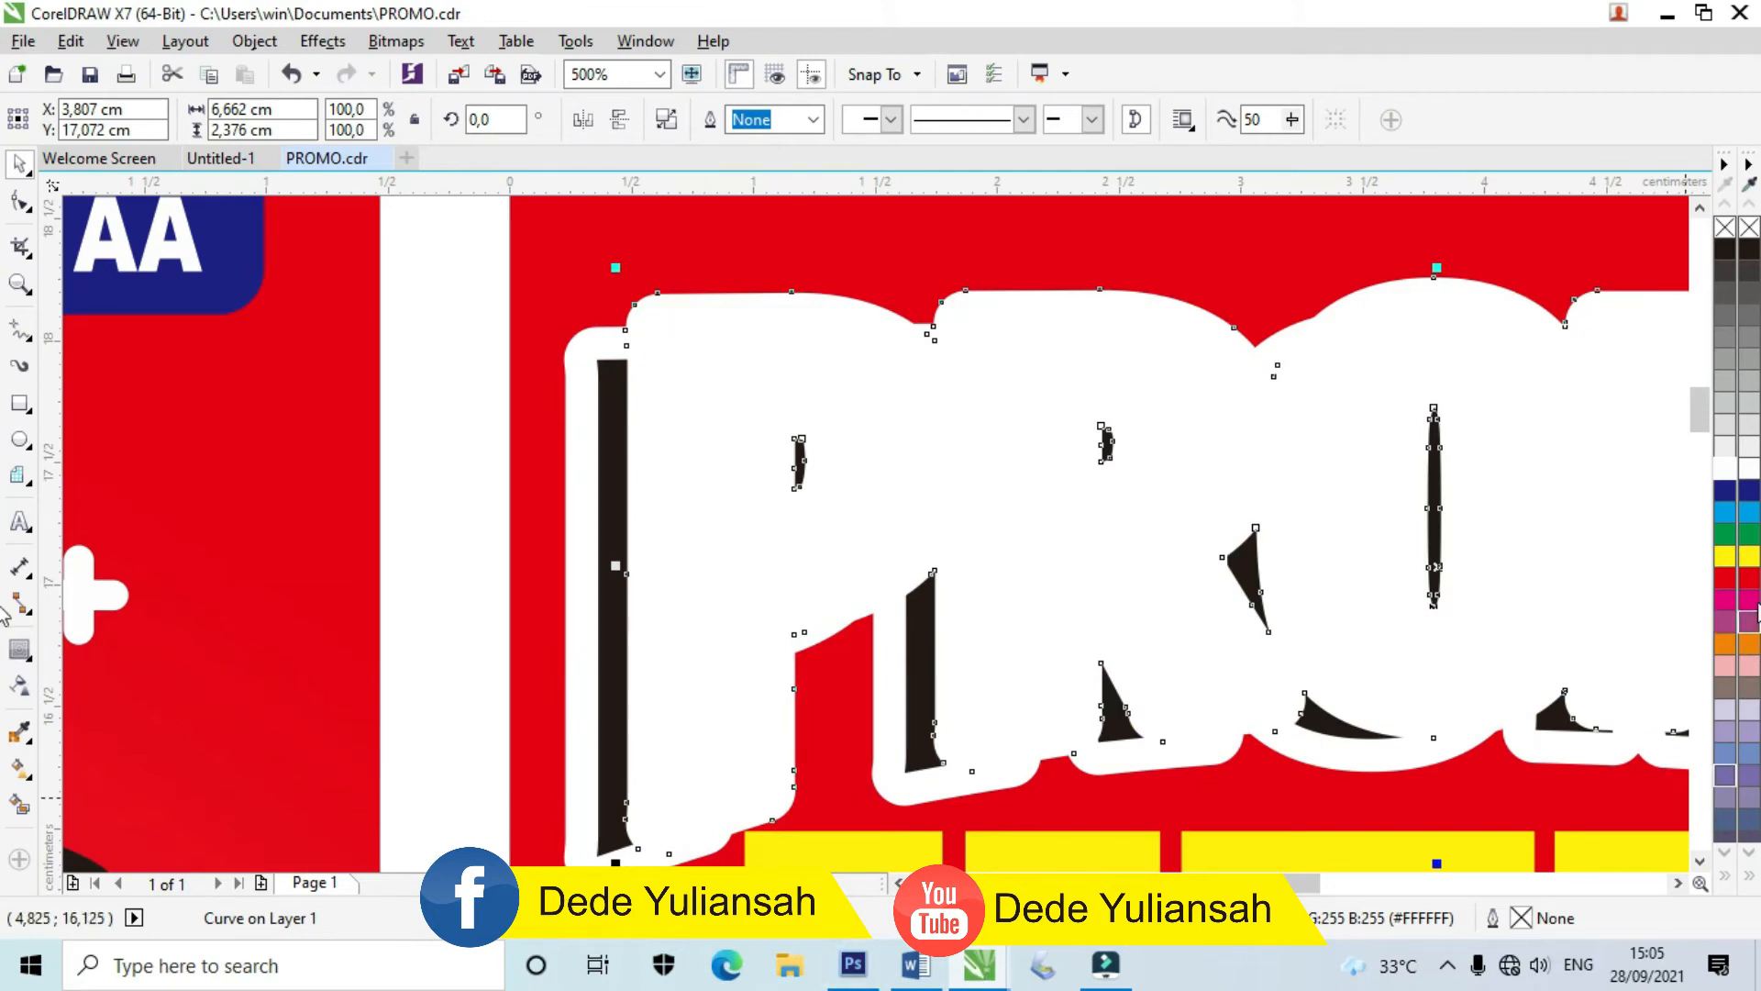
{"action": "left_click", "coordinate": [1726, 556]}
Step: Send the yellow shapes behind the PROMO letters
{"action": "left_click", "coordinate": [598, 346]}
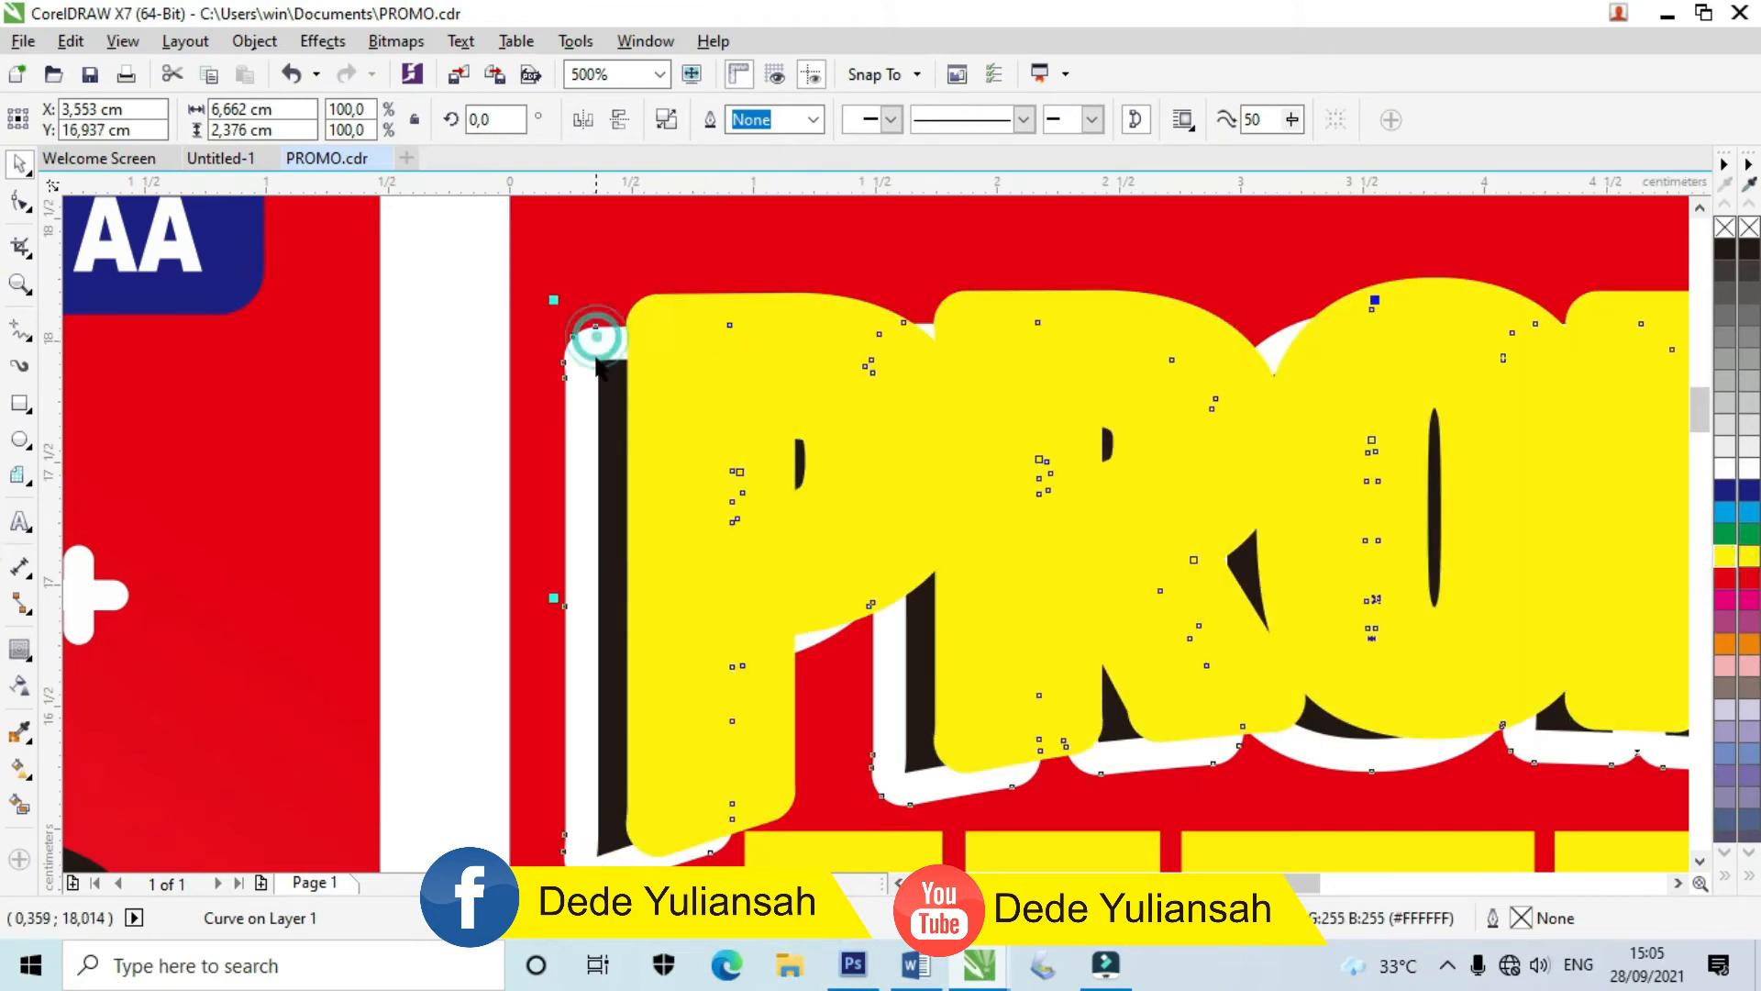
{"action": "left_click", "coordinate": [602, 409], "text": "shift"}
{"action": "key", "text": "shift+Page_Up"}
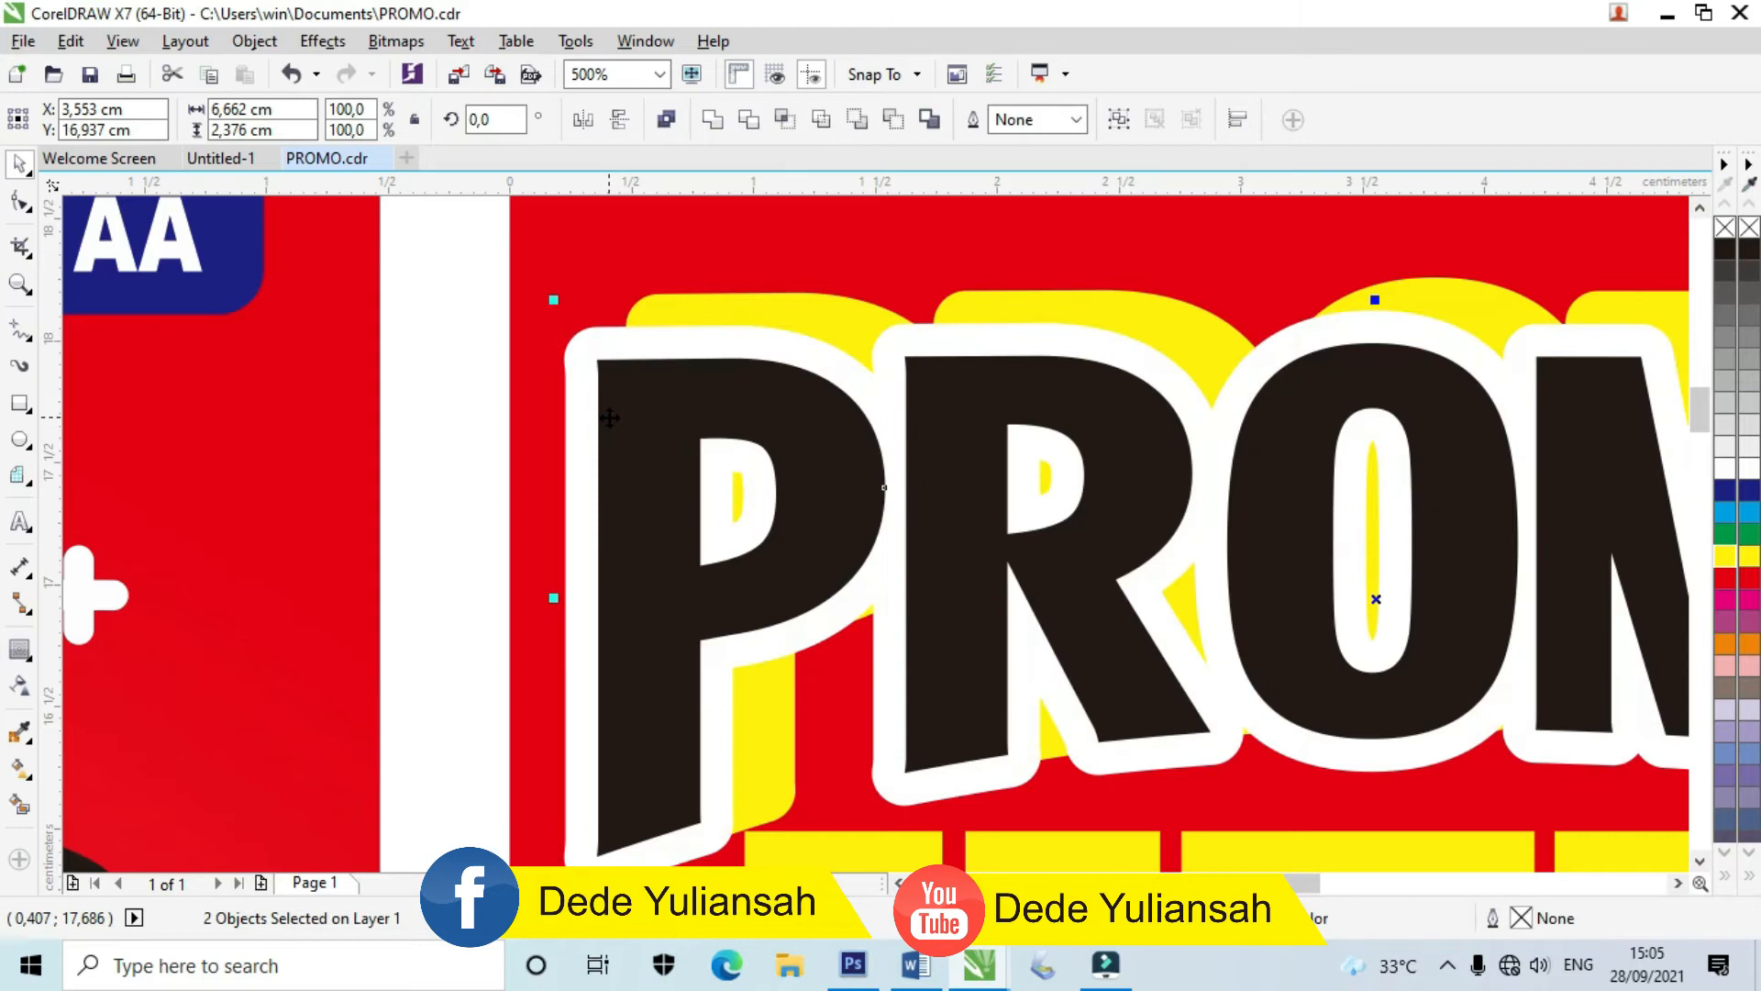
{"action": "scroll", "coordinate": [605, 395], "scroll_direction": "down", "scroll_amount": 2}
{"action": "left_click", "coordinate": [526, 223]}
{"action": "scroll", "coordinate": [704, 613], "scroll_direction": "up", "scroll_amount": 1}
Step: Reposition the yellow shadow down and left into its final offset
{"action": "left_click_drag", "start_coordinate": [693, 573], "coordinate": [656, 629]}
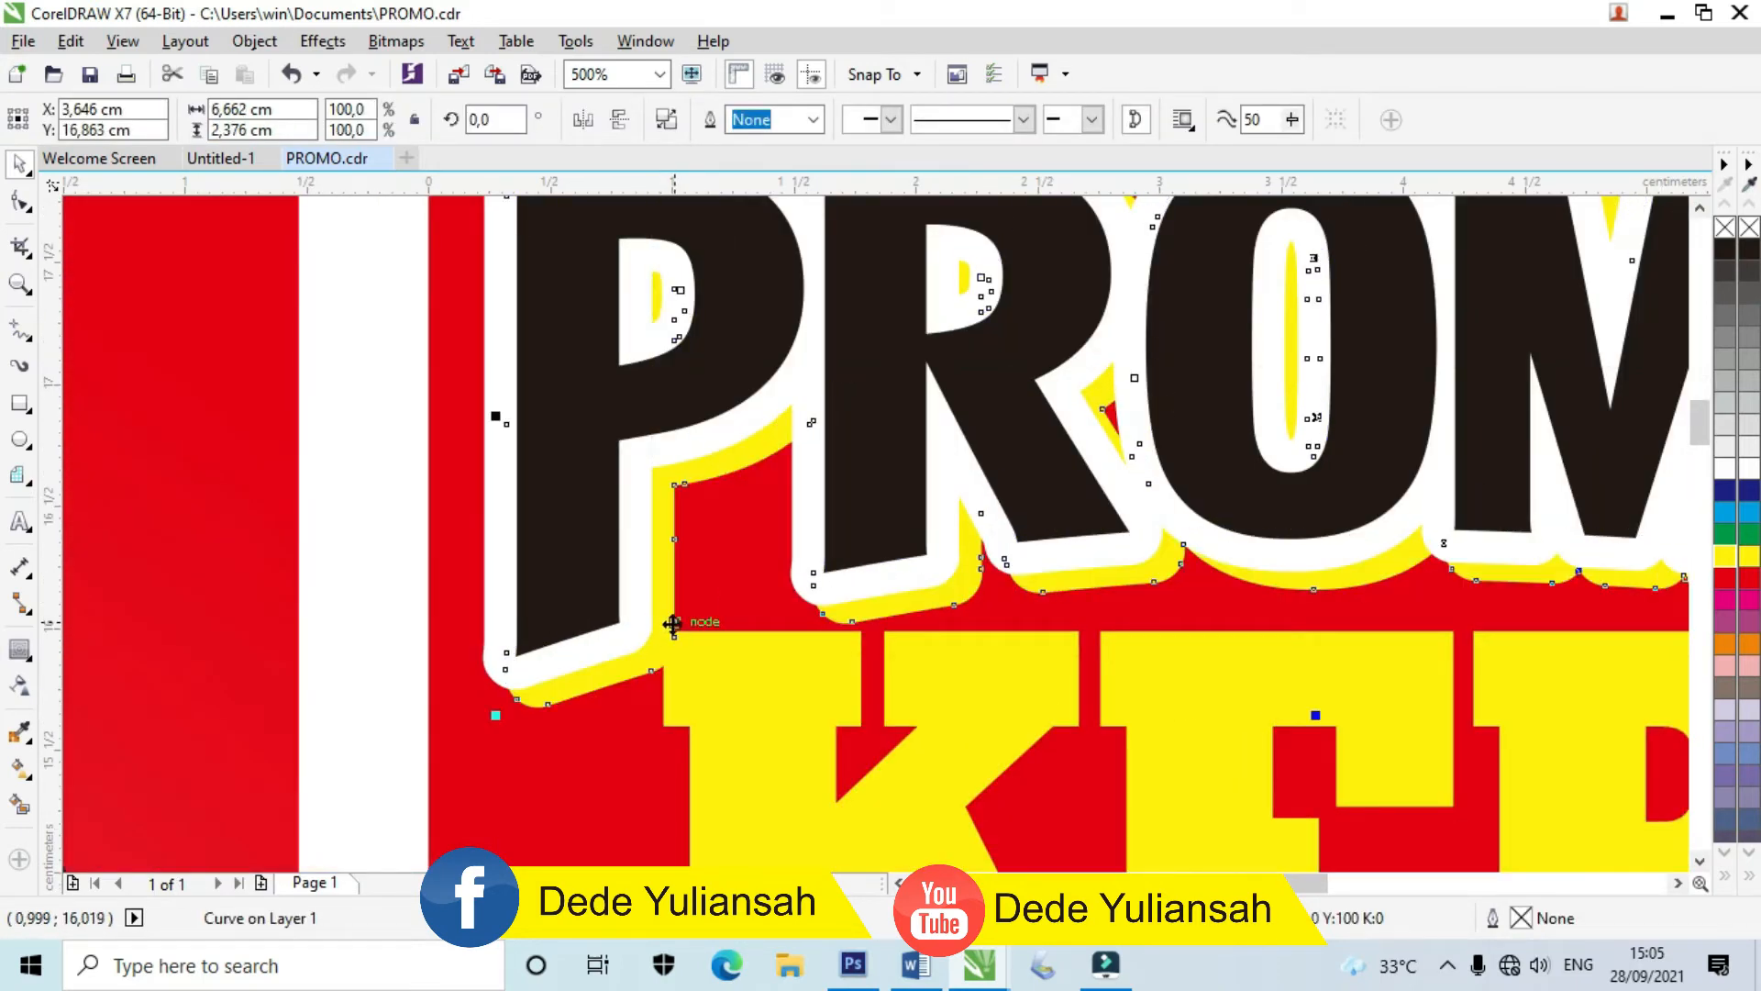
{"action": "scroll", "coordinate": [713, 632], "scroll_direction": "up", "scroll_amount": 2}
{"action": "left_click_drag", "start_coordinate": [845, 617], "coordinate": [812, 617]}
{"action": "scroll", "coordinate": [812, 618], "scroll_direction": "down", "scroll_amount": 2}
{"action": "scroll", "coordinate": [549, 656], "scroll_direction": "up", "scroll_amount": 2}
{"action": "left_click_drag", "start_coordinate": [558, 661], "coordinate": [645, 685]}
{"action": "scroll", "coordinate": [595, 658], "scroll_direction": "down", "scroll_amount": 3}
{"action": "scroll", "coordinate": [653, 660], "scroll_direction": "up", "scroll_amount": 3}
{"action": "scroll", "coordinate": [743, 644], "scroll_direction": "down", "scroll_amount": 3}
Step: Group the three PROMO pieces and shrink the heading to about 5,6 cm wide
{"action": "left_click_drag", "start_coordinate": [750, 547], "coordinate": [1567, 675]}
{"action": "key", "text": "ctrl+g"}
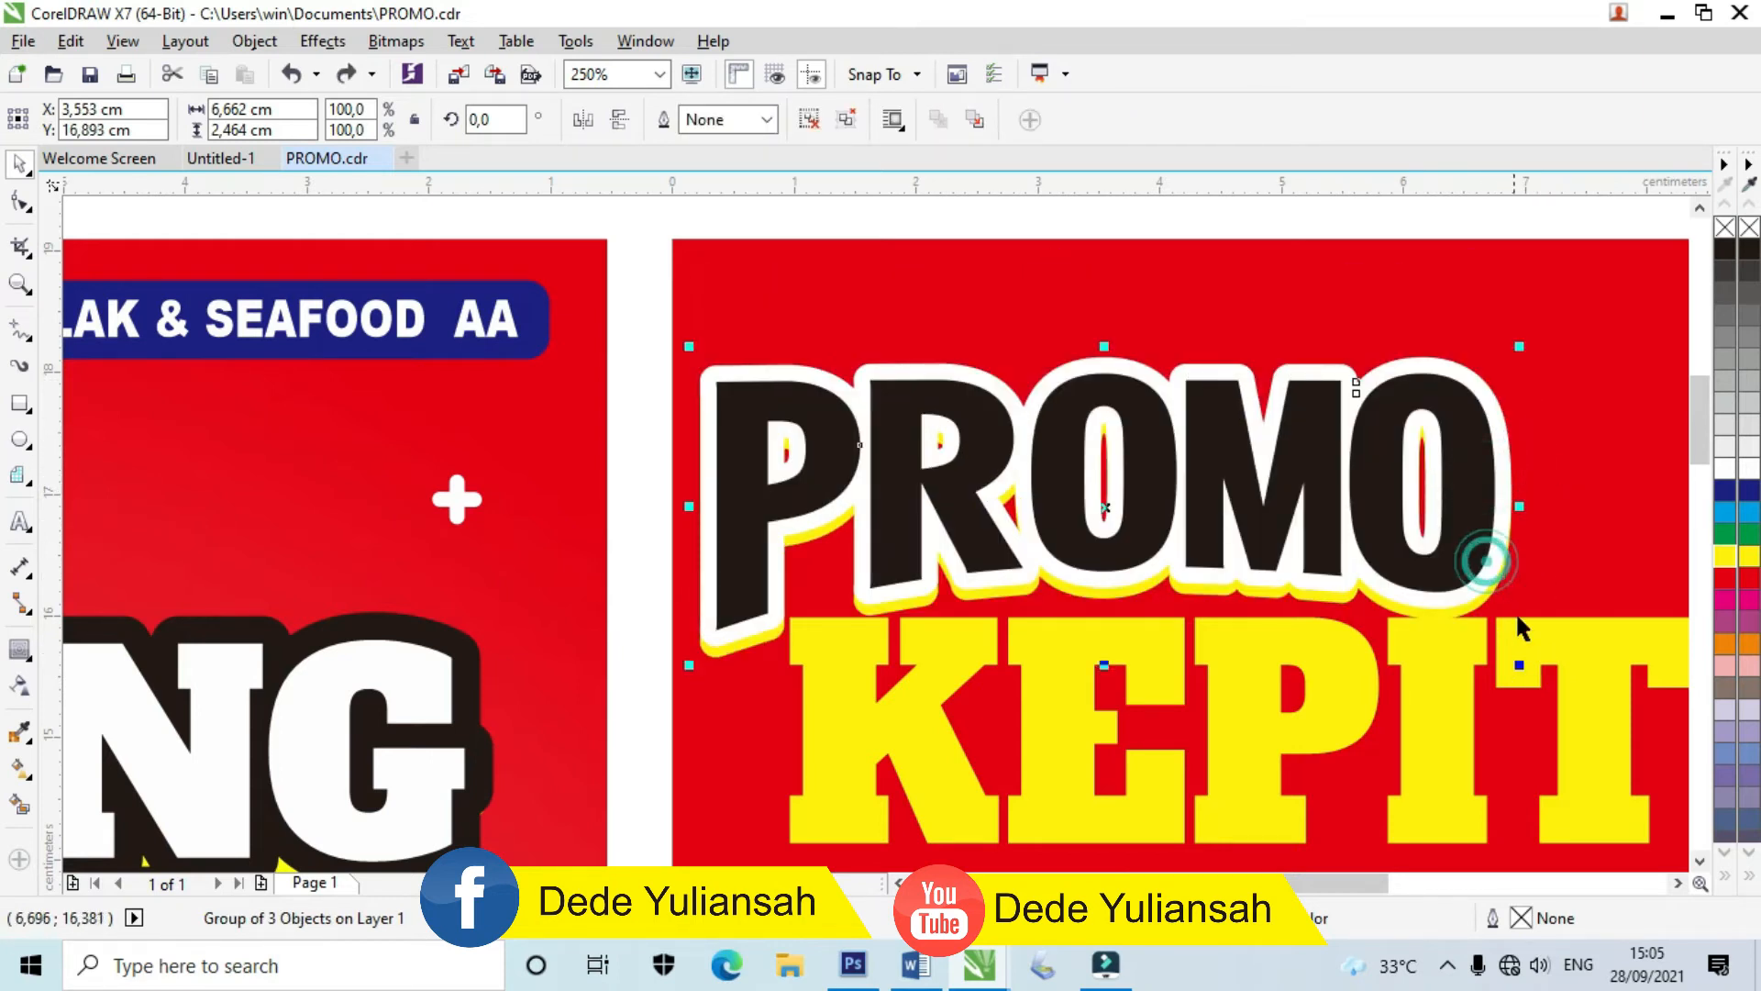
{"action": "left_click_drag", "start_coordinate": [1519, 664], "coordinate": [1391, 616]}
Step: Tilt the PROMO heading slightly and nudge it a little lower
{"action": "left_click", "coordinate": [1355, 469]}
{"action": "left_click_drag", "start_coordinate": [1401, 352], "coordinate": [1354, 305]}
{"action": "scroll", "coordinate": [1181, 487], "scroll_direction": "down", "scroll_amount": 2}
{"action": "scroll", "coordinate": [1189, 474], "scroll_direction": "up", "scroll_amount": 2}
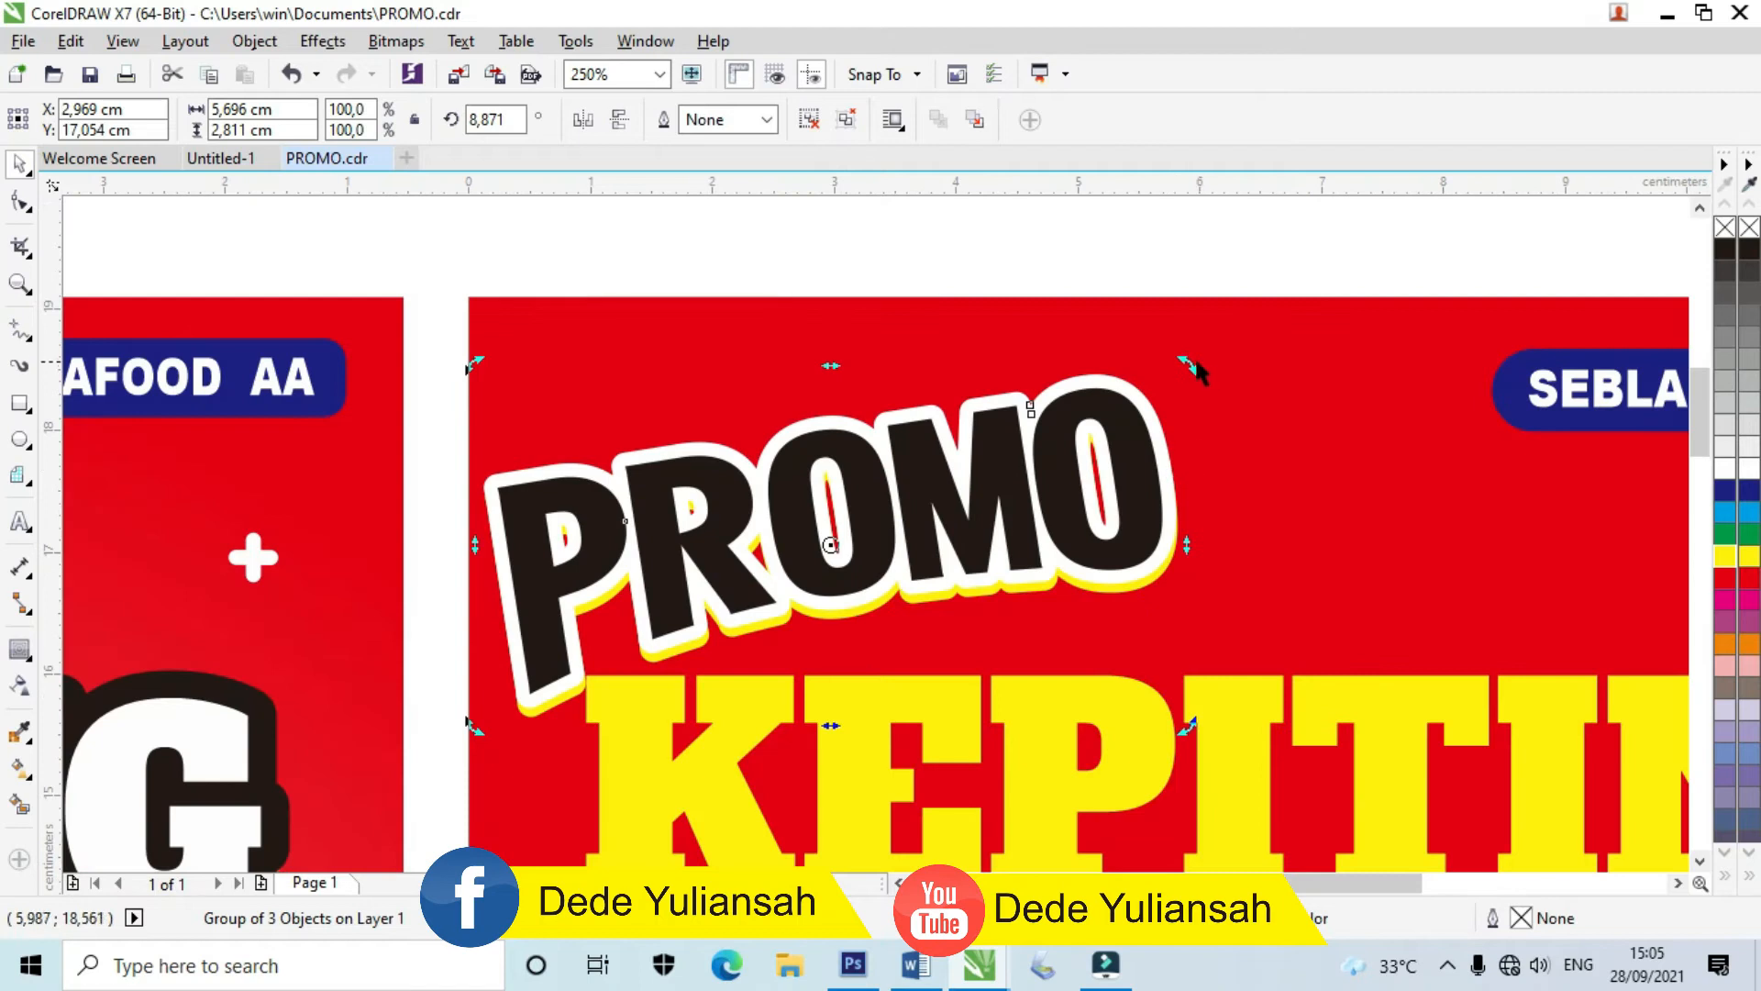
{"action": "left_click_drag", "start_coordinate": [1192, 361], "coordinate": [1174, 399]}
{"action": "left_click", "coordinate": [859, 227]}
{"action": "left_click_drag", "start_coordinate": [873, 484], "coordinate": [873, 502]}
{"action": "scroll", "coordinate": [884, 450], "scroll_direction": "down", "scroll_amount": 2}
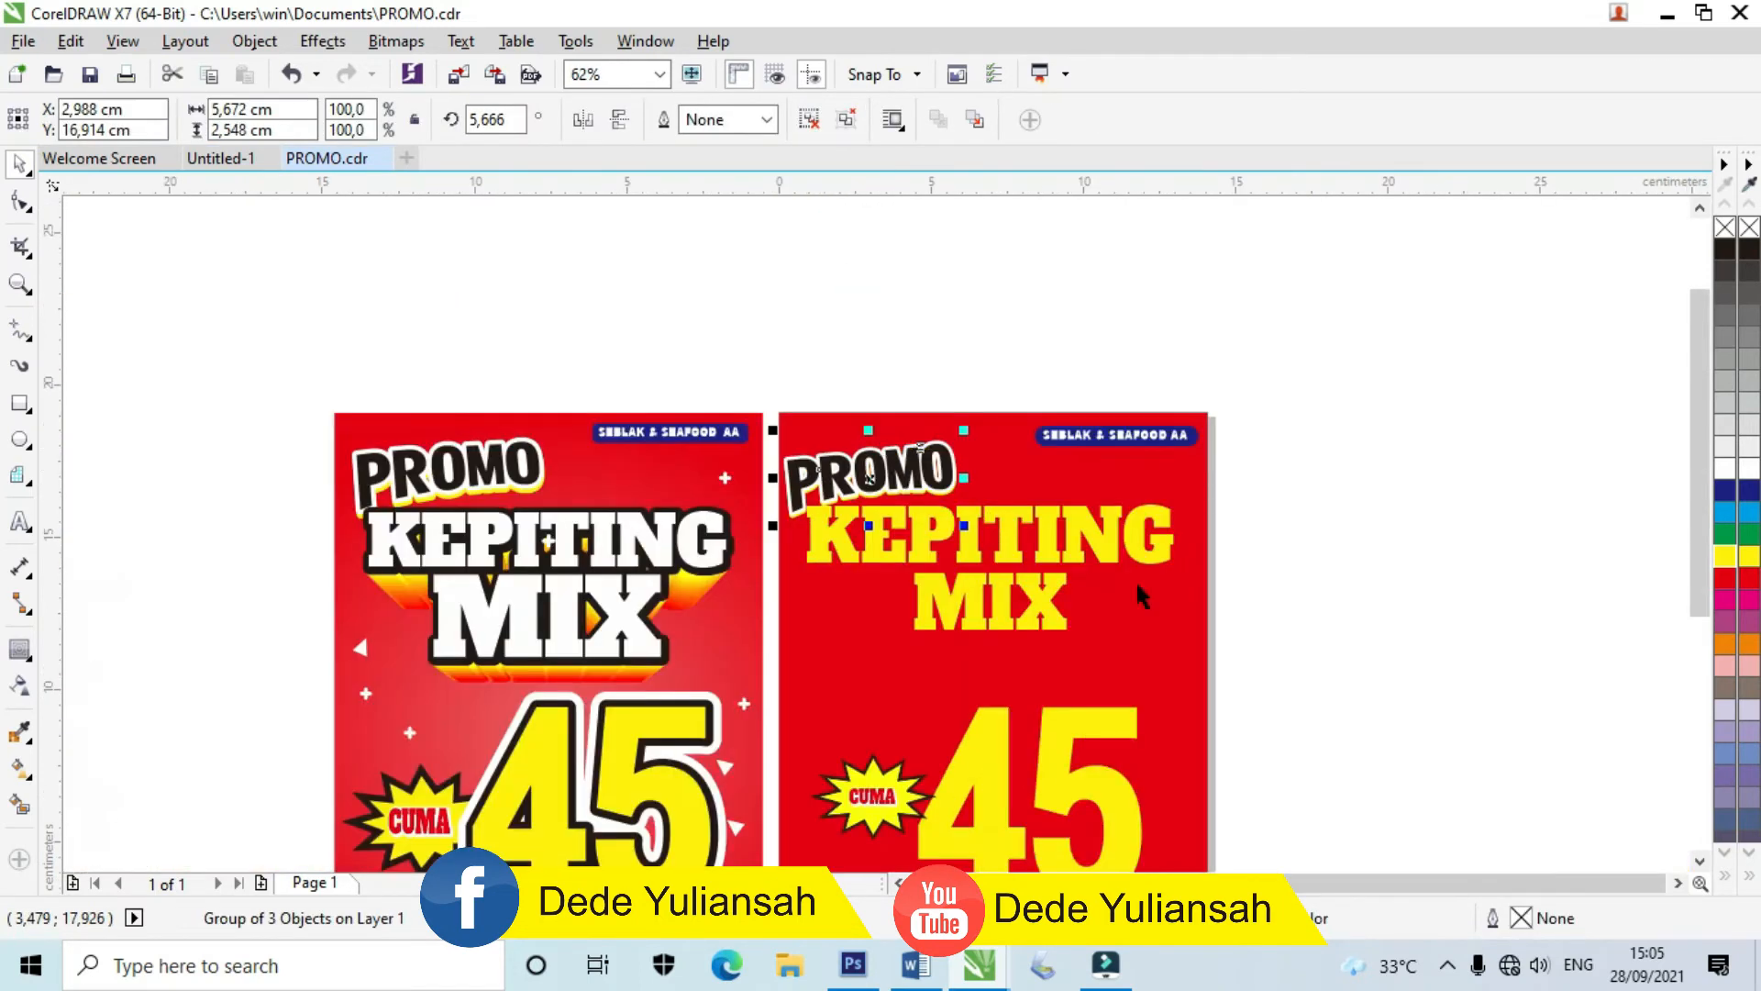
{"action": "left_click", "coordinate": [1368, 642]}
{"action": "scroll", "coordinate": [1012, 582], "scroll_direction": "up", "scroll_amount": 1}
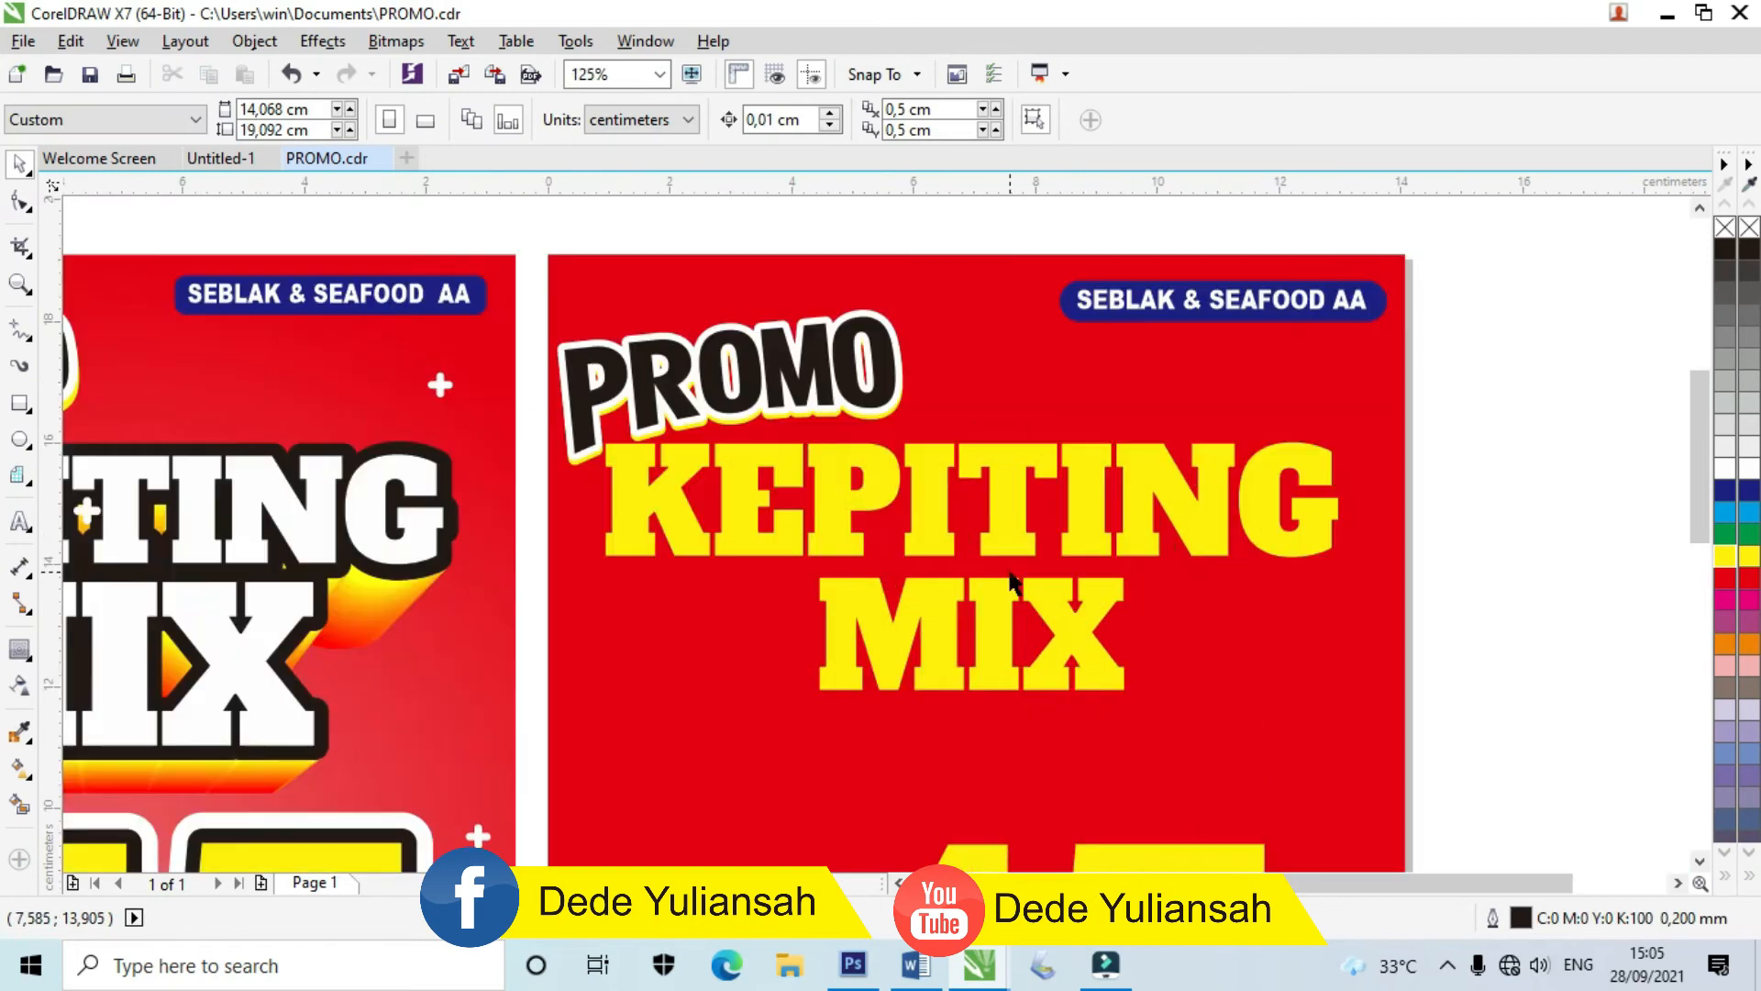
Step: Enlarge the MIX text and position it under KEPITING
{"action": "left_click", "coordinate": [1083, 677]}
{"action": "left_click_drag", "start_coordinate": [1136, 700], "coordinate": [1180, 735]}
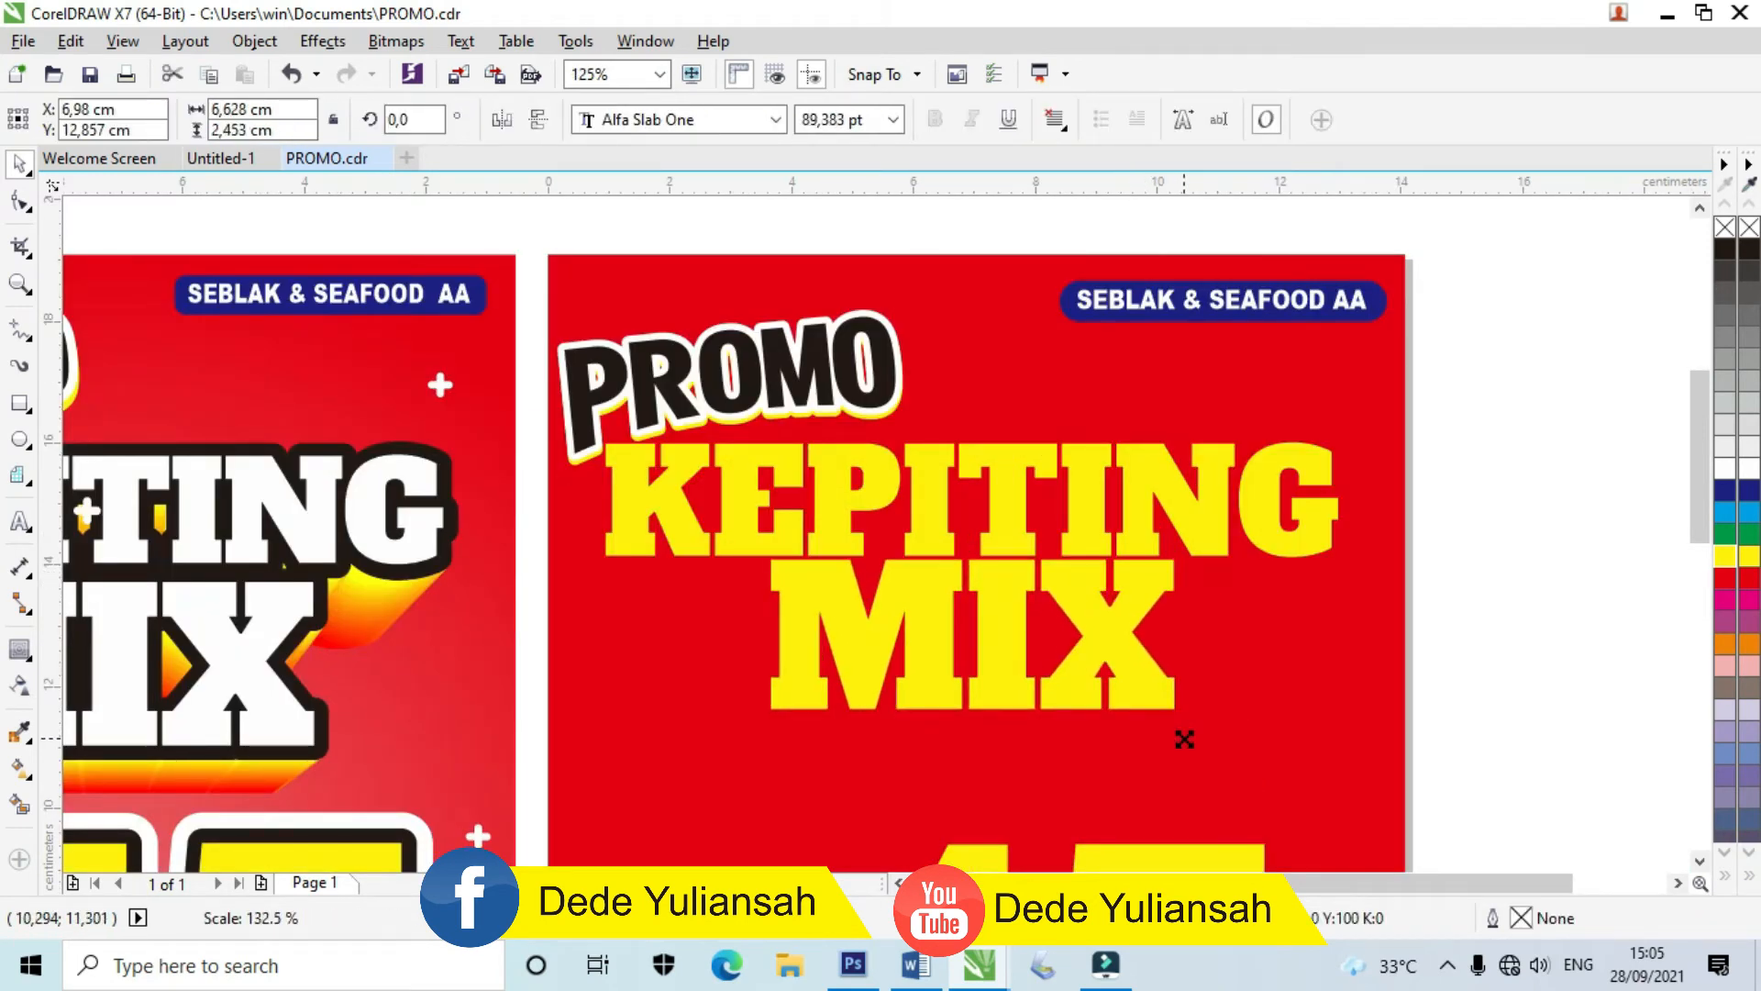
{"action": "left_click_drag", "start_coordinate": [1003, 629], "coordinate": [1000, 652]}
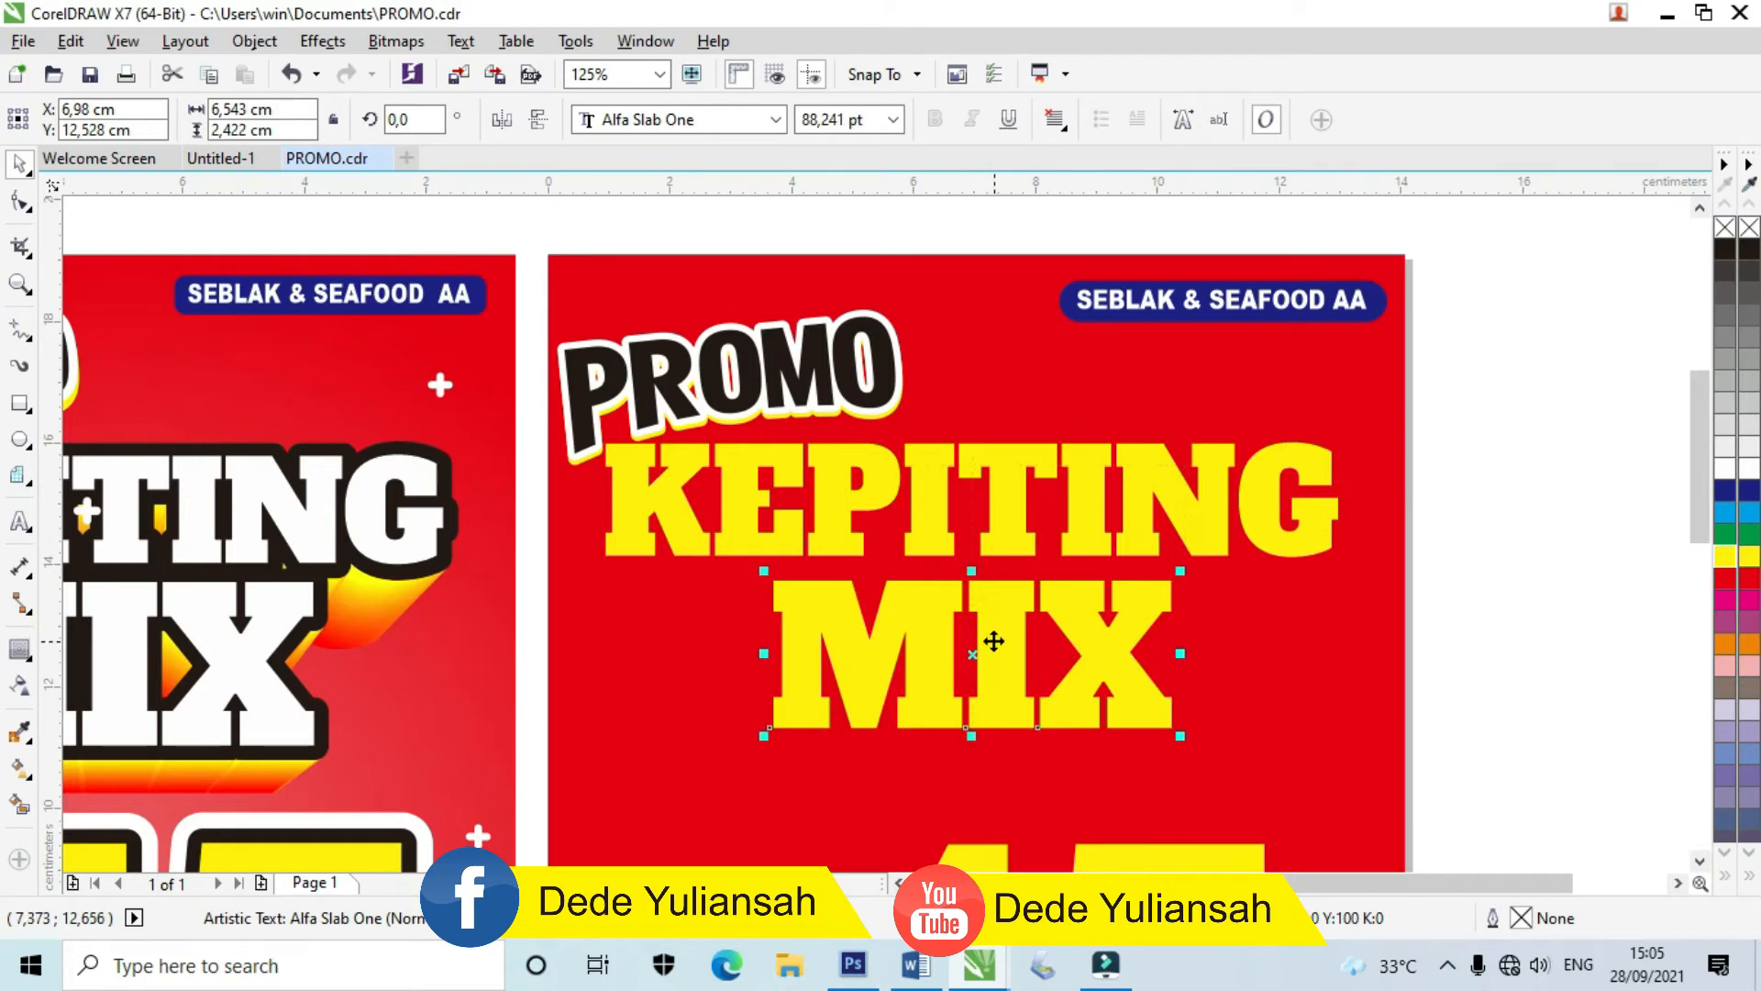
{"action": "scroll", "coordinate": [996, 643], "scroll_direction": "down", "scroll_amount": 1}
{"action": "scroll", "coordinate": [950, 597], "scroll_direction": "up", "scroll_amount": 1}
{"action": "scroll", "coordinate": [949, 596], "scroll_direction": "up", "scroll_amount": 2}
Step: Stretch KEPITING taller and group it with MIX
{"action": "left_click", "coordinate": [962, 584]}
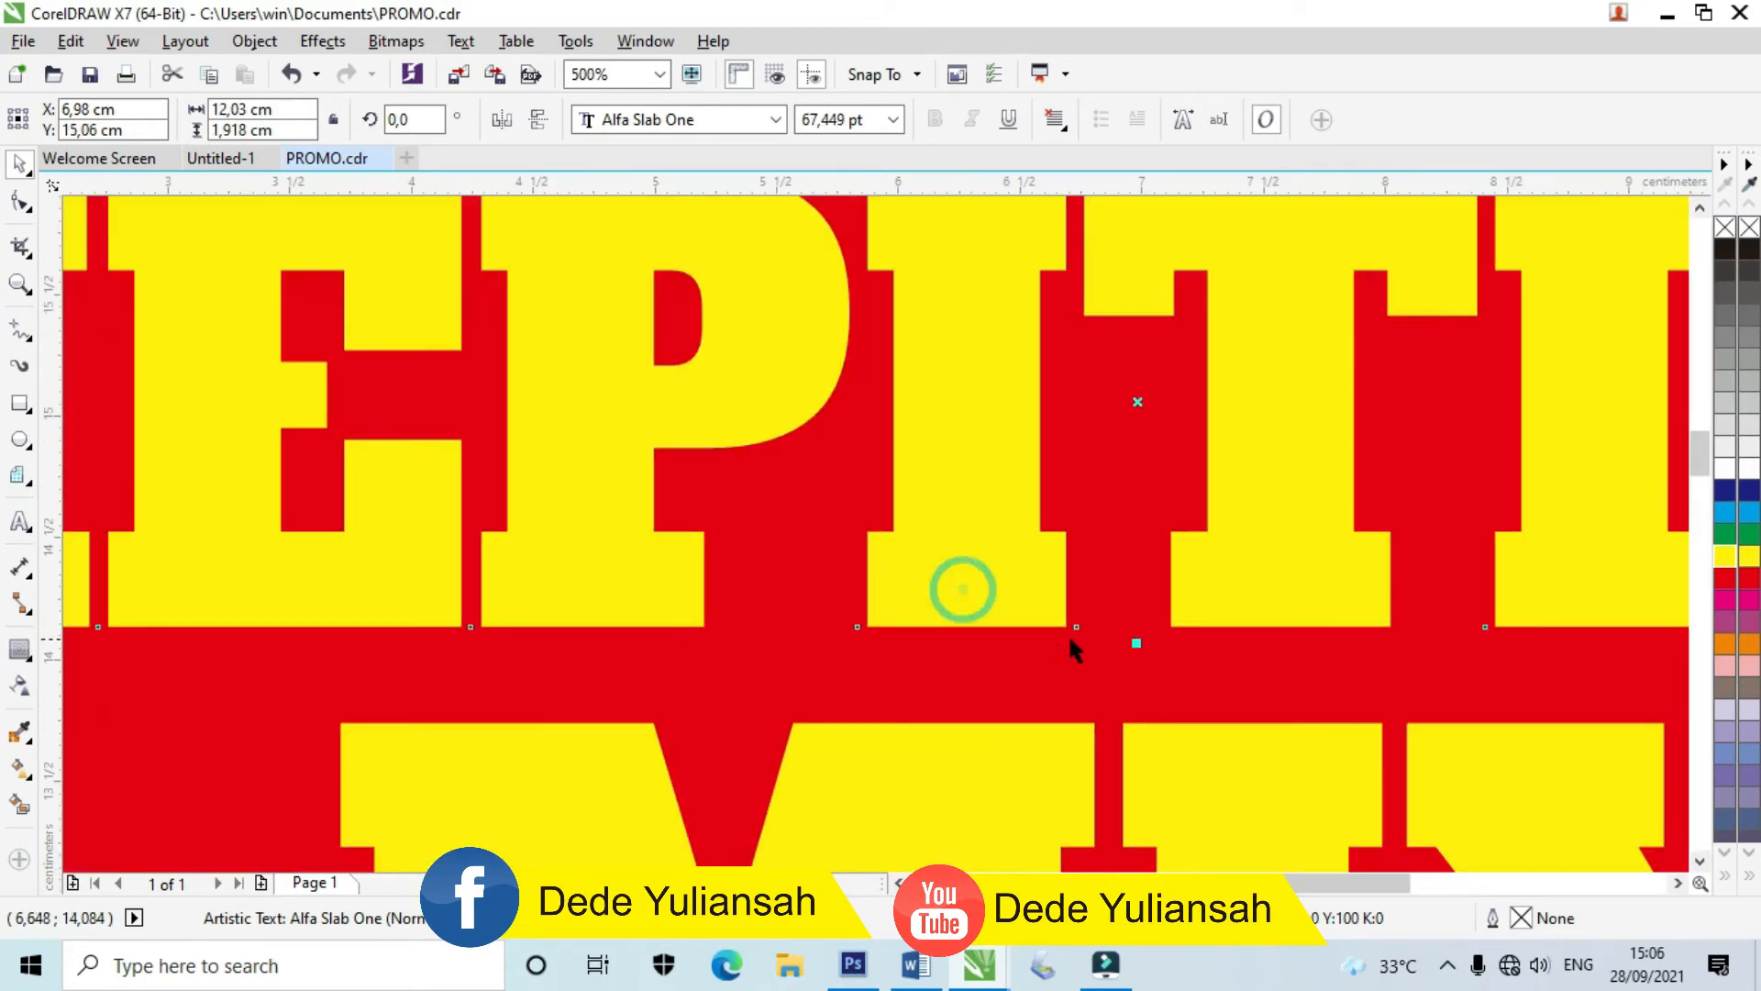
{"action": "left_click_drag", "start_coordinate": [1138, 641], "coordinate": [1136, 671]}
{"action": "scroll", "coordinate": [1030, 675], "scroll_direction": "down", "scroll_amount": 2}
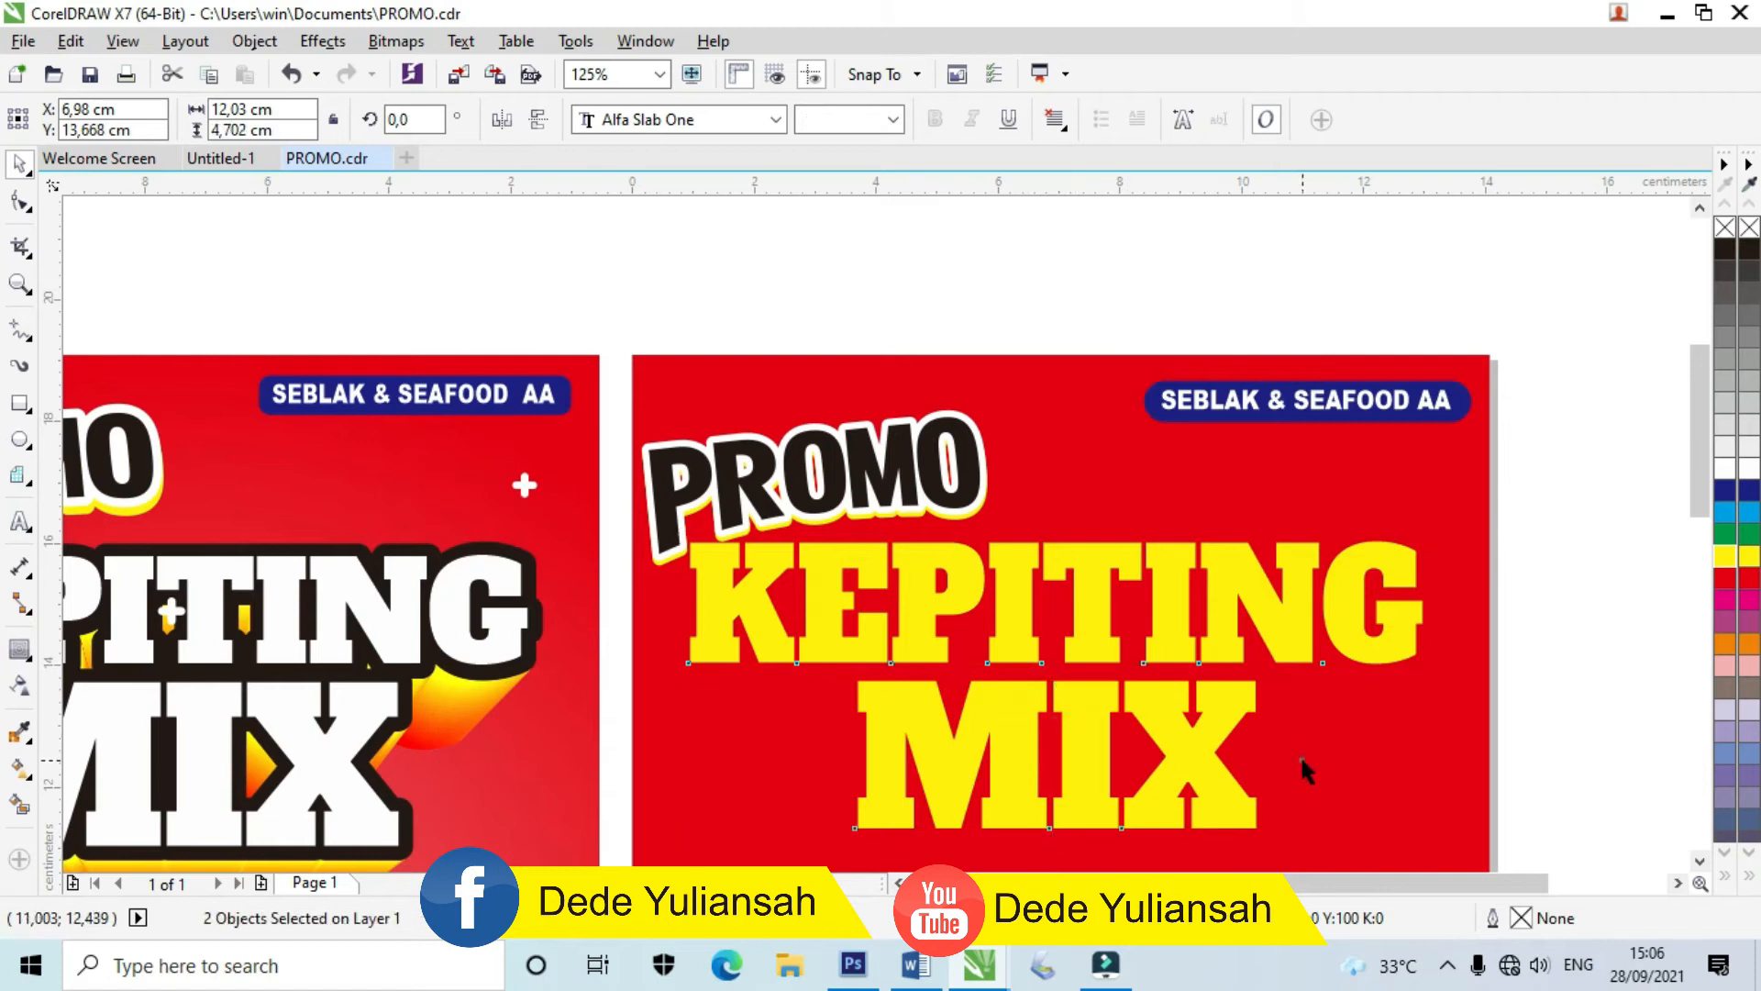
{"action": "scroll", "coordinate": [1321, 779], "scroll_direction": "down", "scroll_amount": 1}
{"action": "scroll", "coordinate": [1338, 796], "scroll_direction": "up", "scroll_amount": 1}
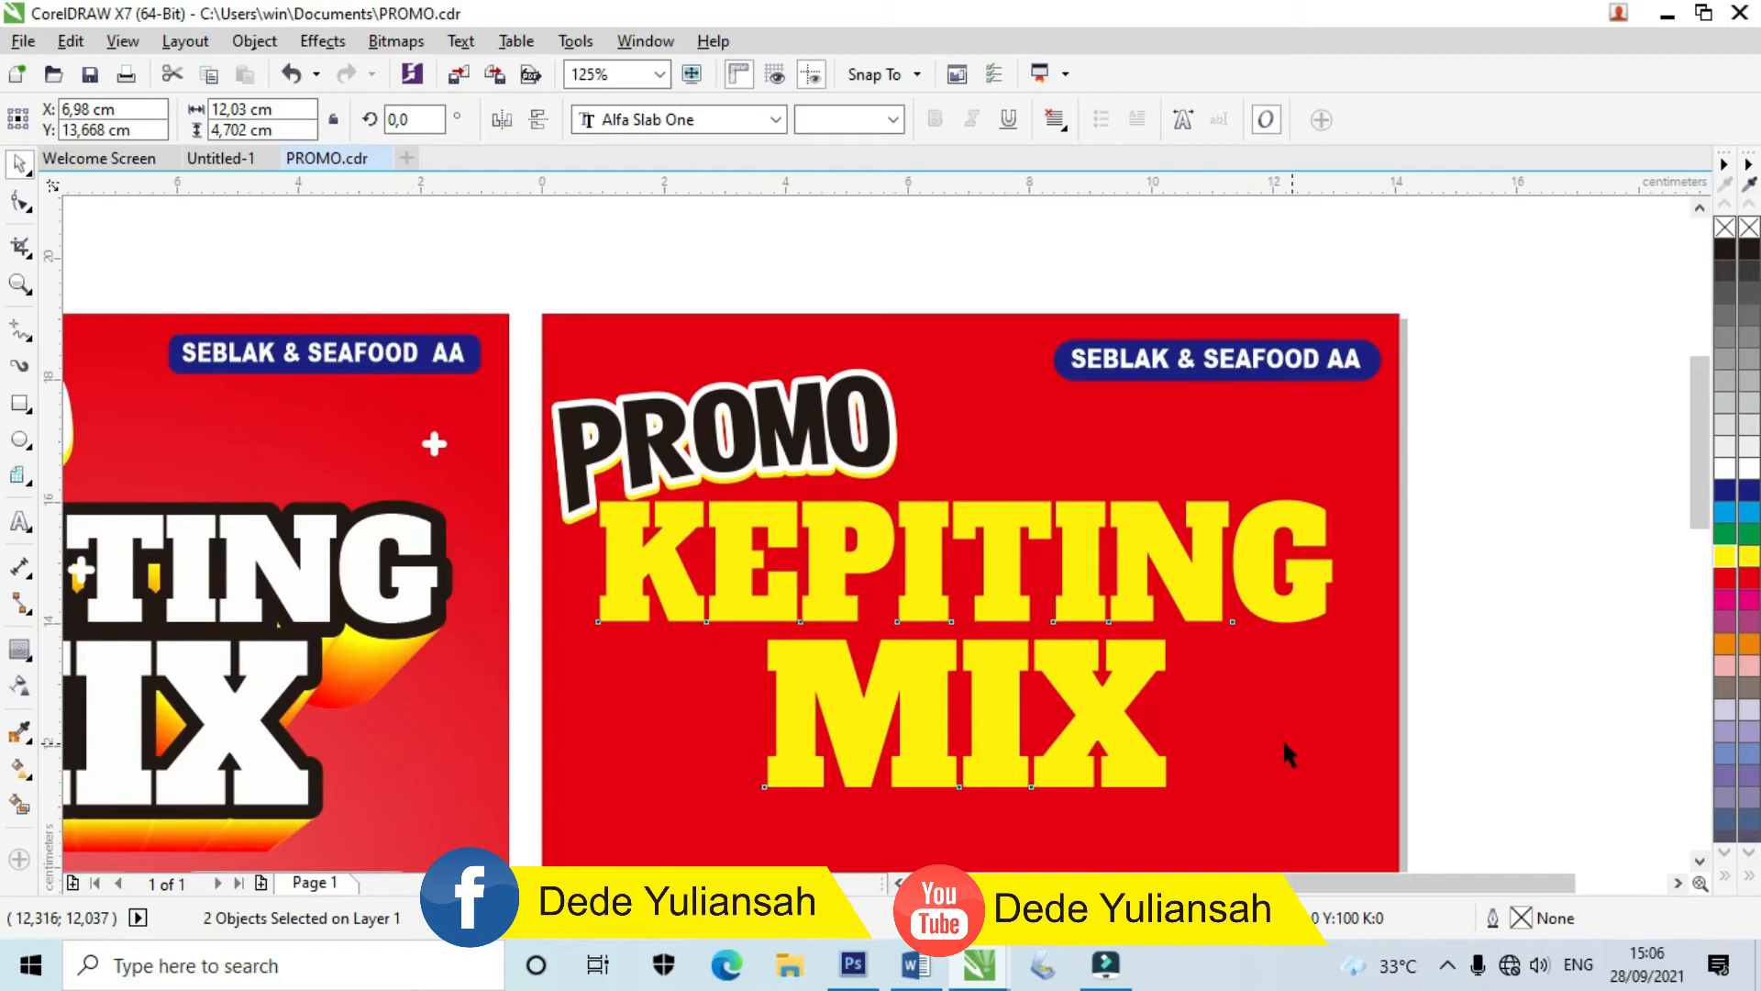
{"action": "key", "text": "ctrl+g"}
{"action": "left_click", "coordinate": [1477, 679]}
Step: Add a wide outside contour to KEPITING MIX in the dark colour sampled from PROMO
{"action": "left_click_drag", "start_coordinate": [1051, 551], "coordinate": [1179, 551]}
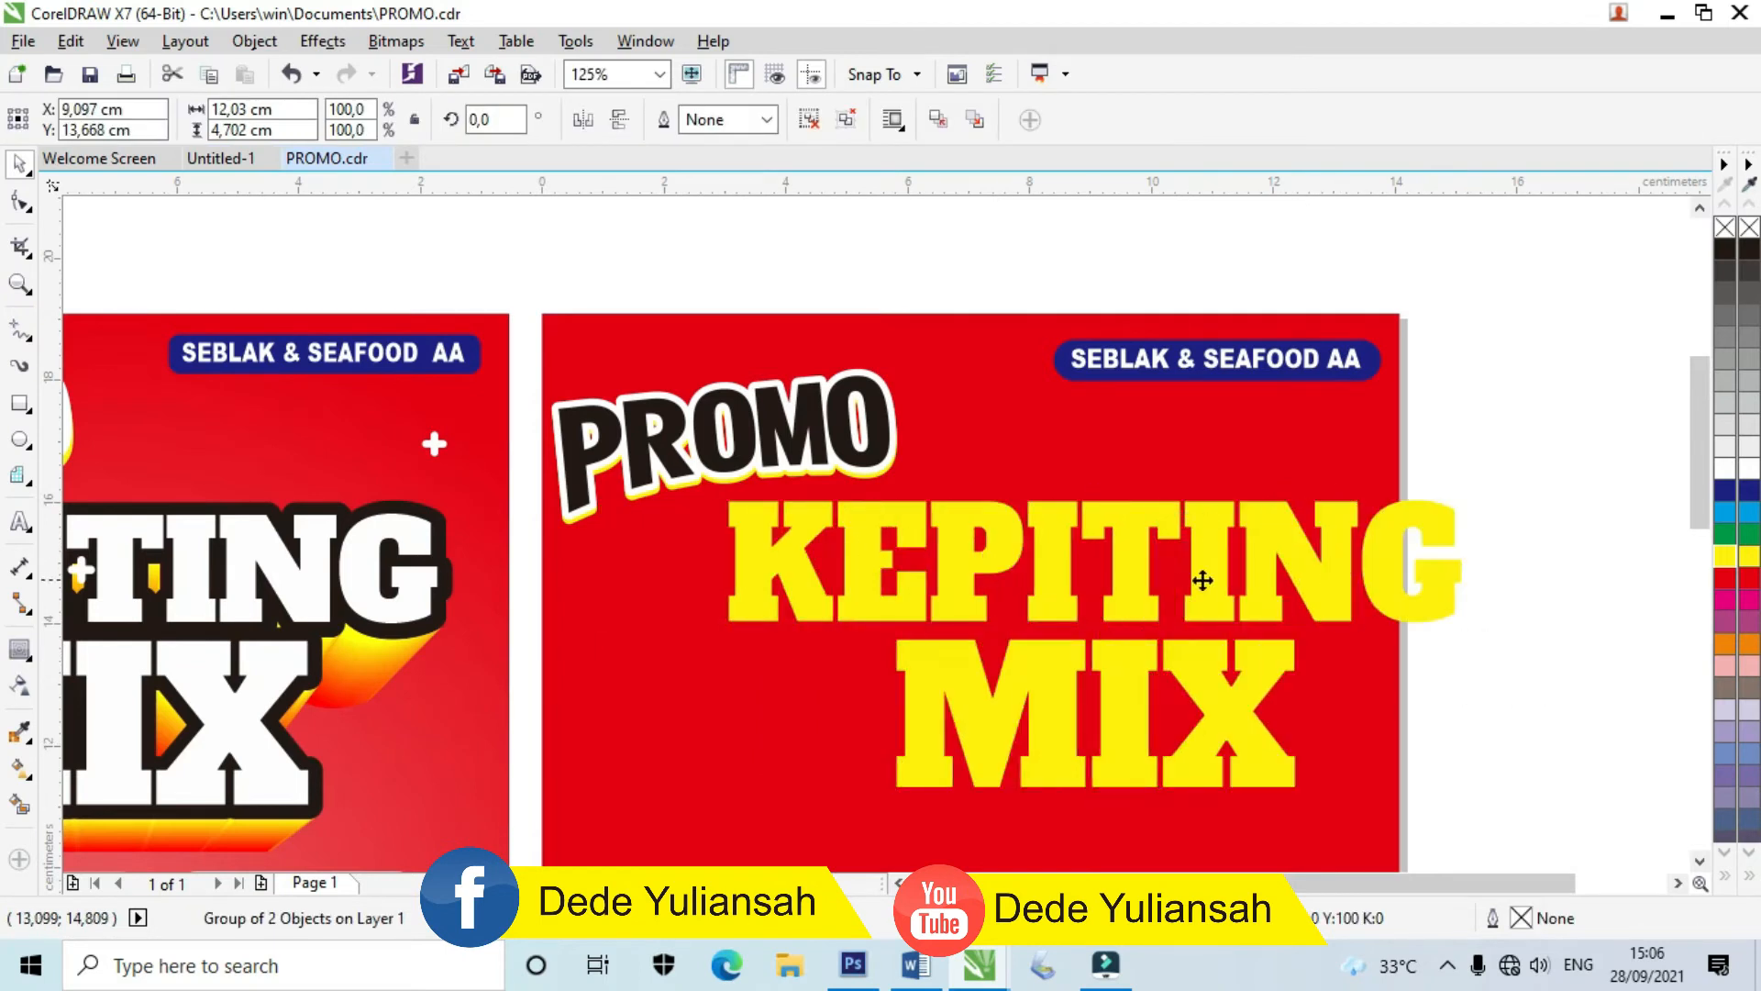
{"action": "key", "text": "ctrl+z"}
{"action": "left_click", "coordinate": [29, 650]}
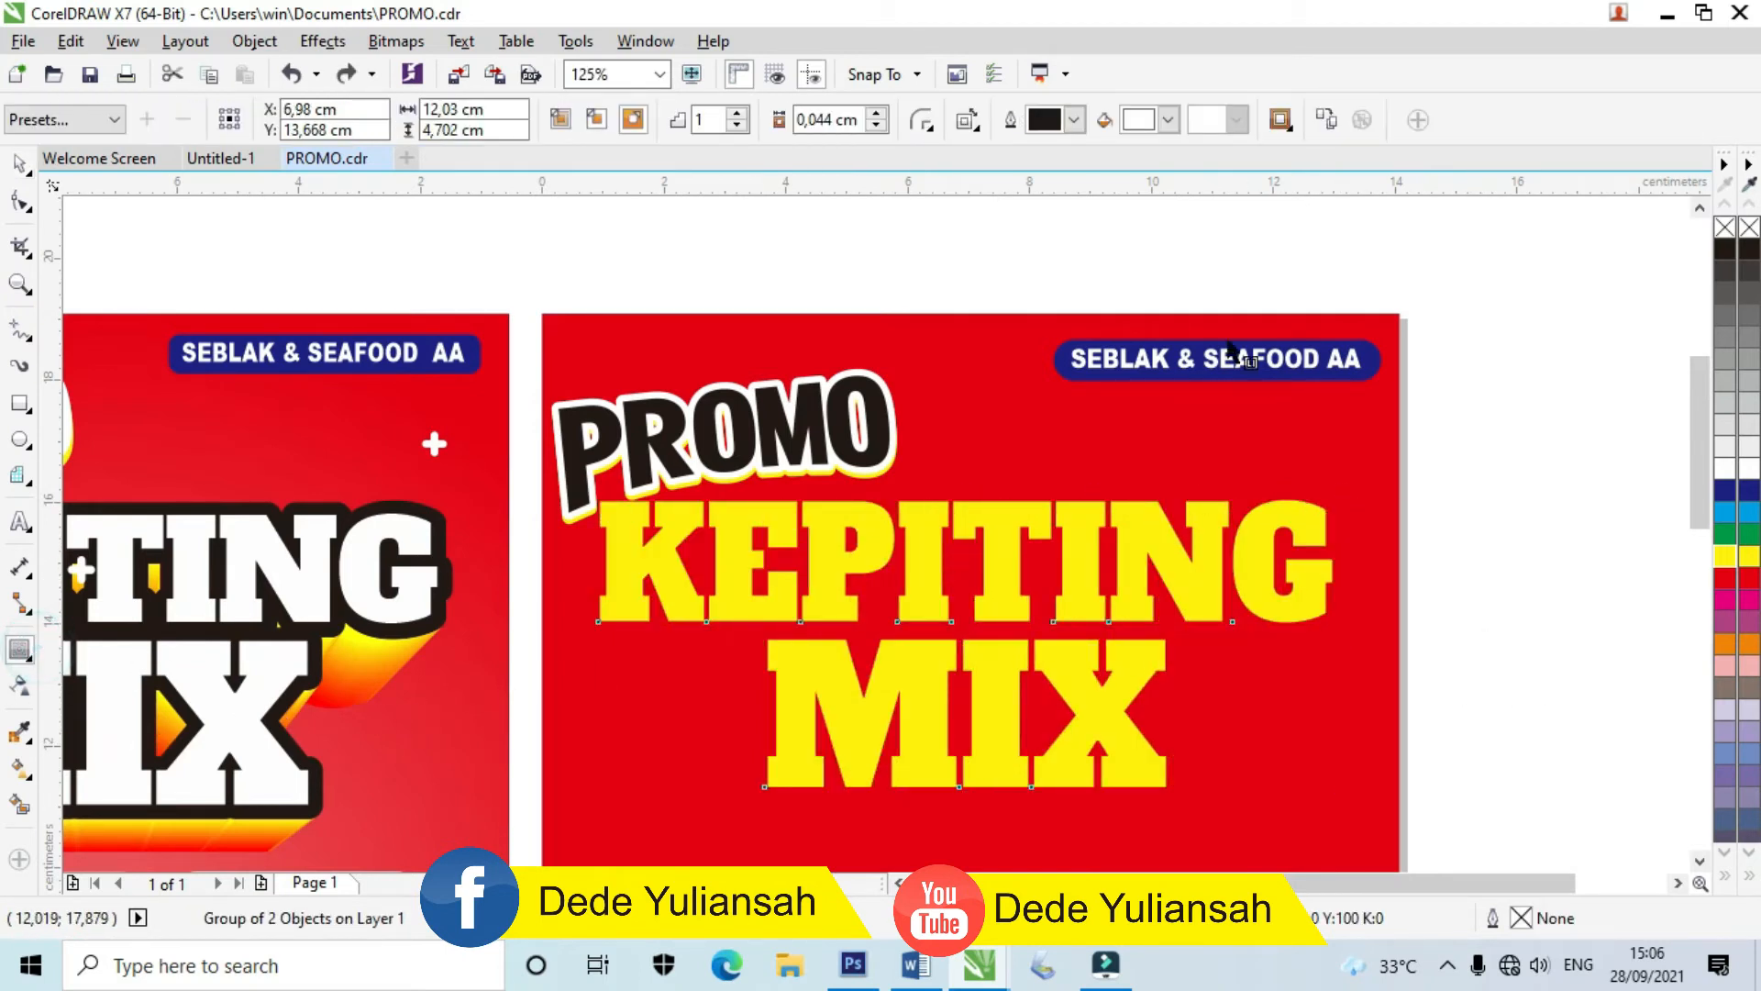
{"action": "left_click", "coordinate": [1168, 121]}
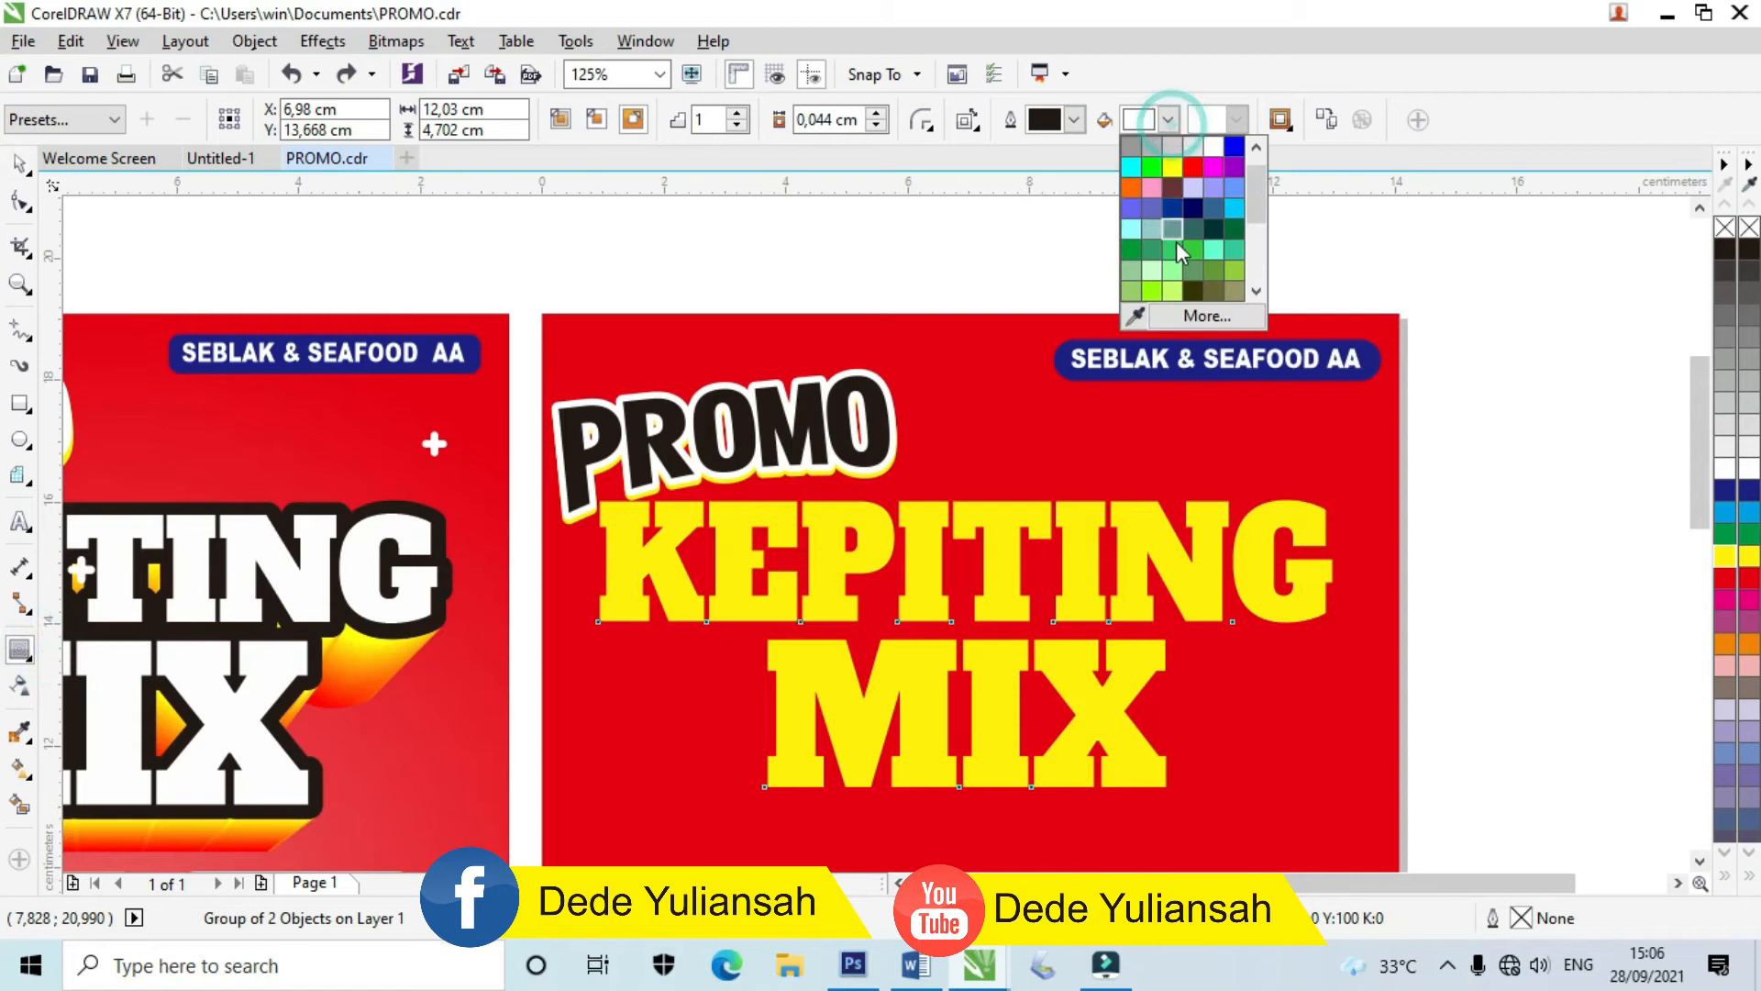
{"action": "left_click", "coordinate": [1136, 311]}
{"action": "left_click", "coordinate": [888, 414]}
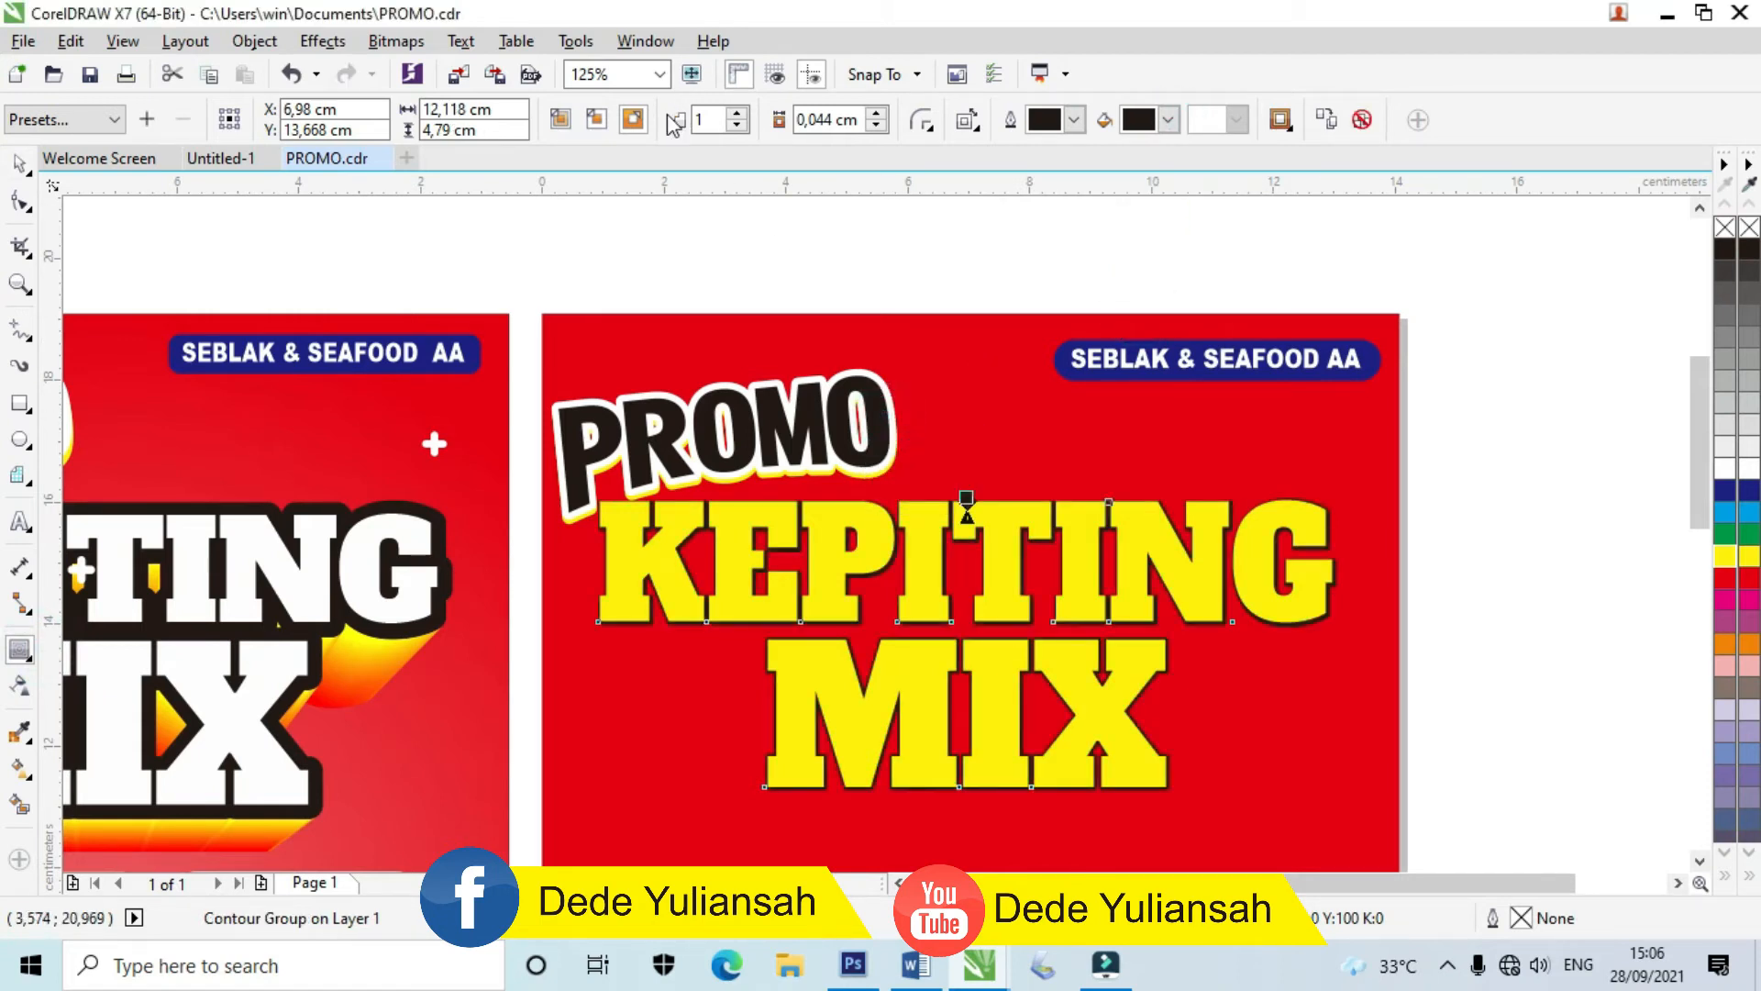
{"action": "scroll", "coordinate": [884, 491], "scroll_direction": "up", "scroll_amount": 4}
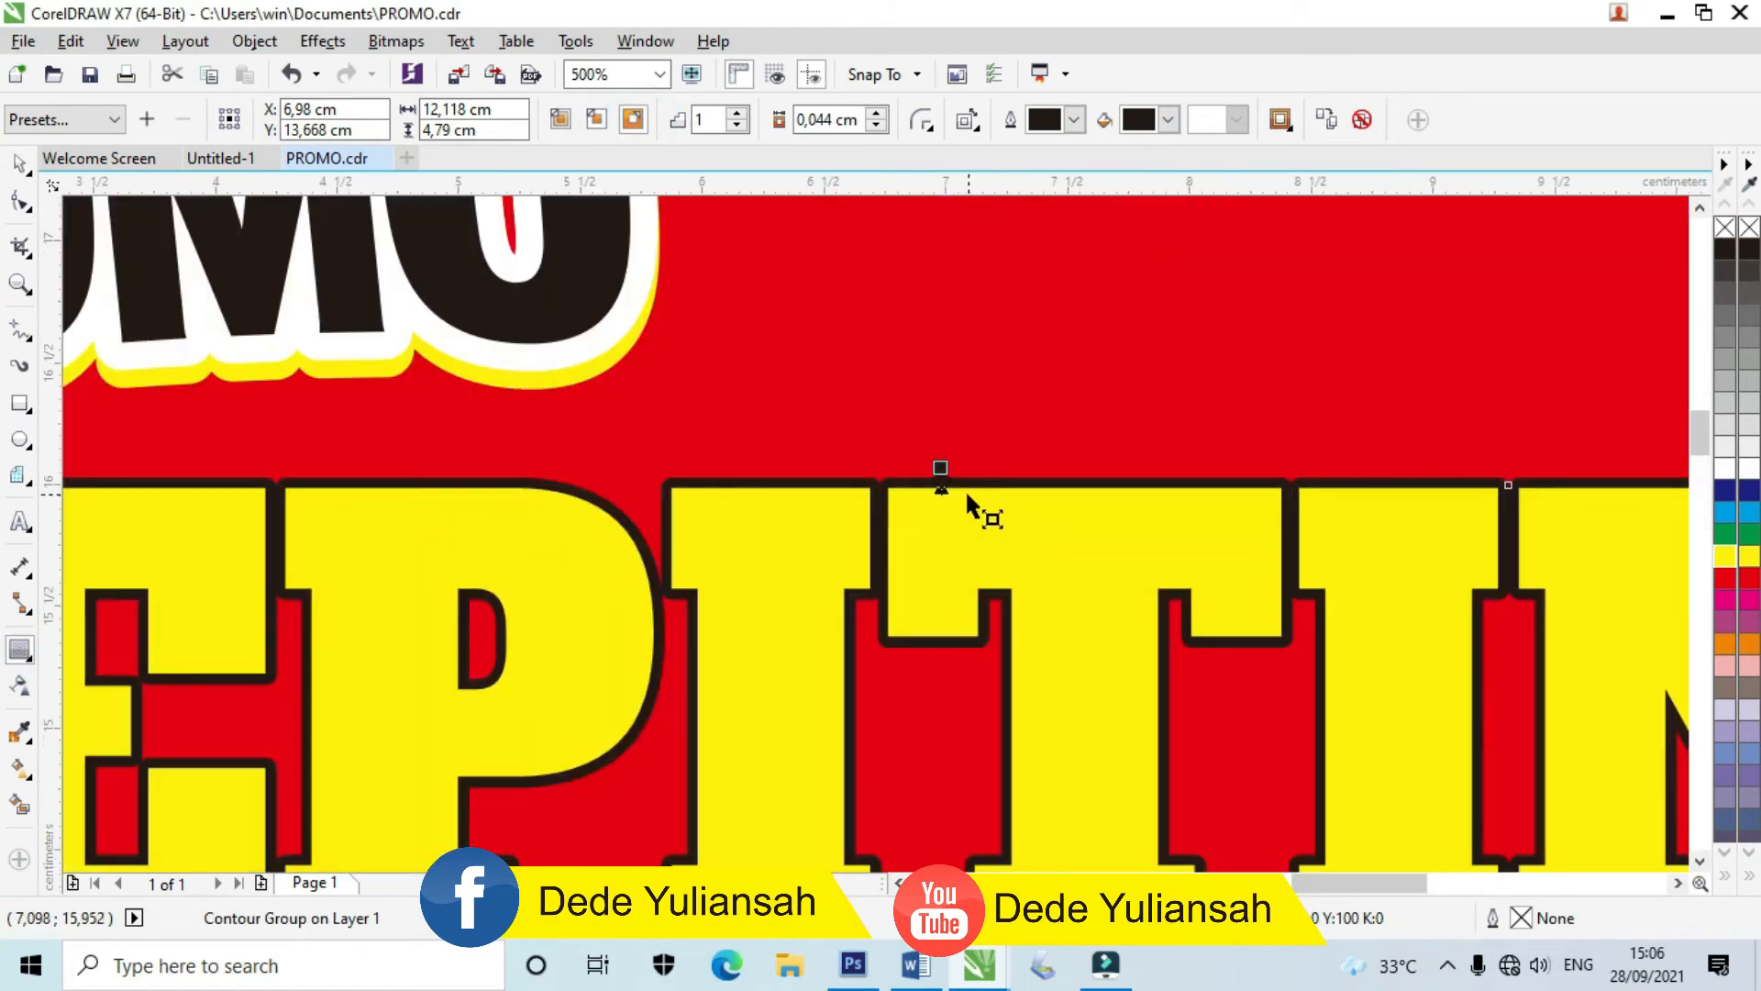
{"action": "left_click_drag", "start_coordinate": [940, 470], "coordinate": [941, 431]}
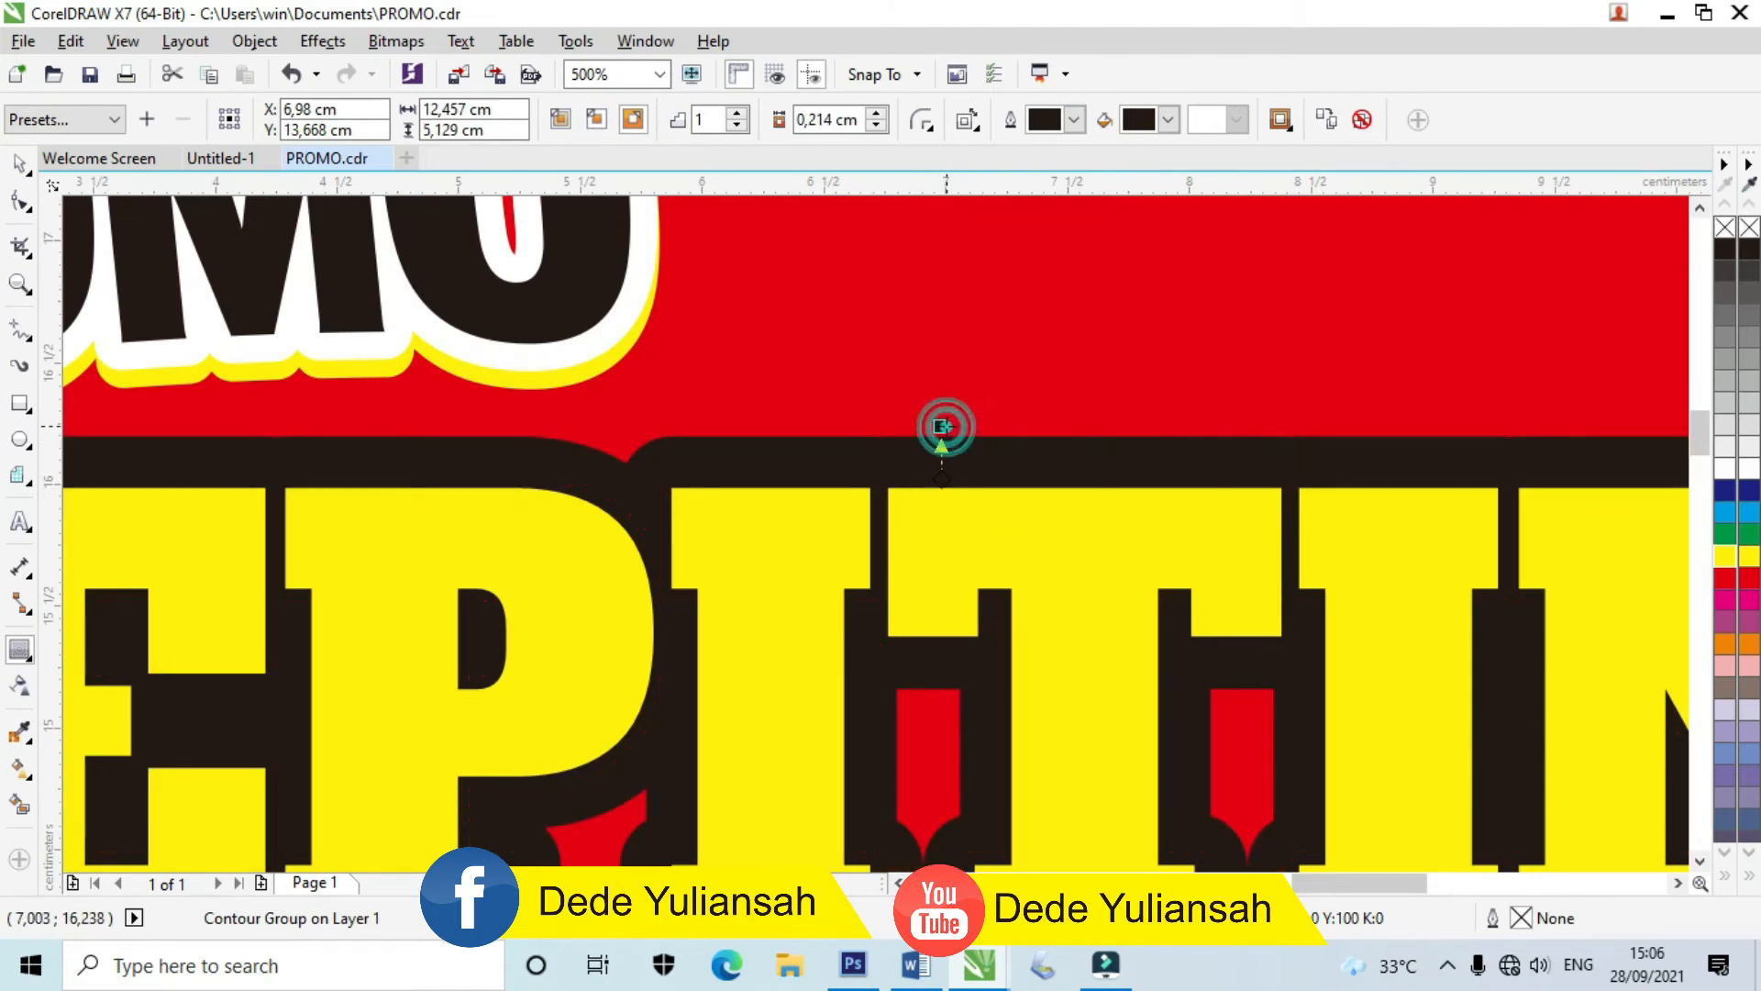
{"action": "scroll", "coordinate": [945, 446], "scroll_direction": "down", "scroll_amount": 6}
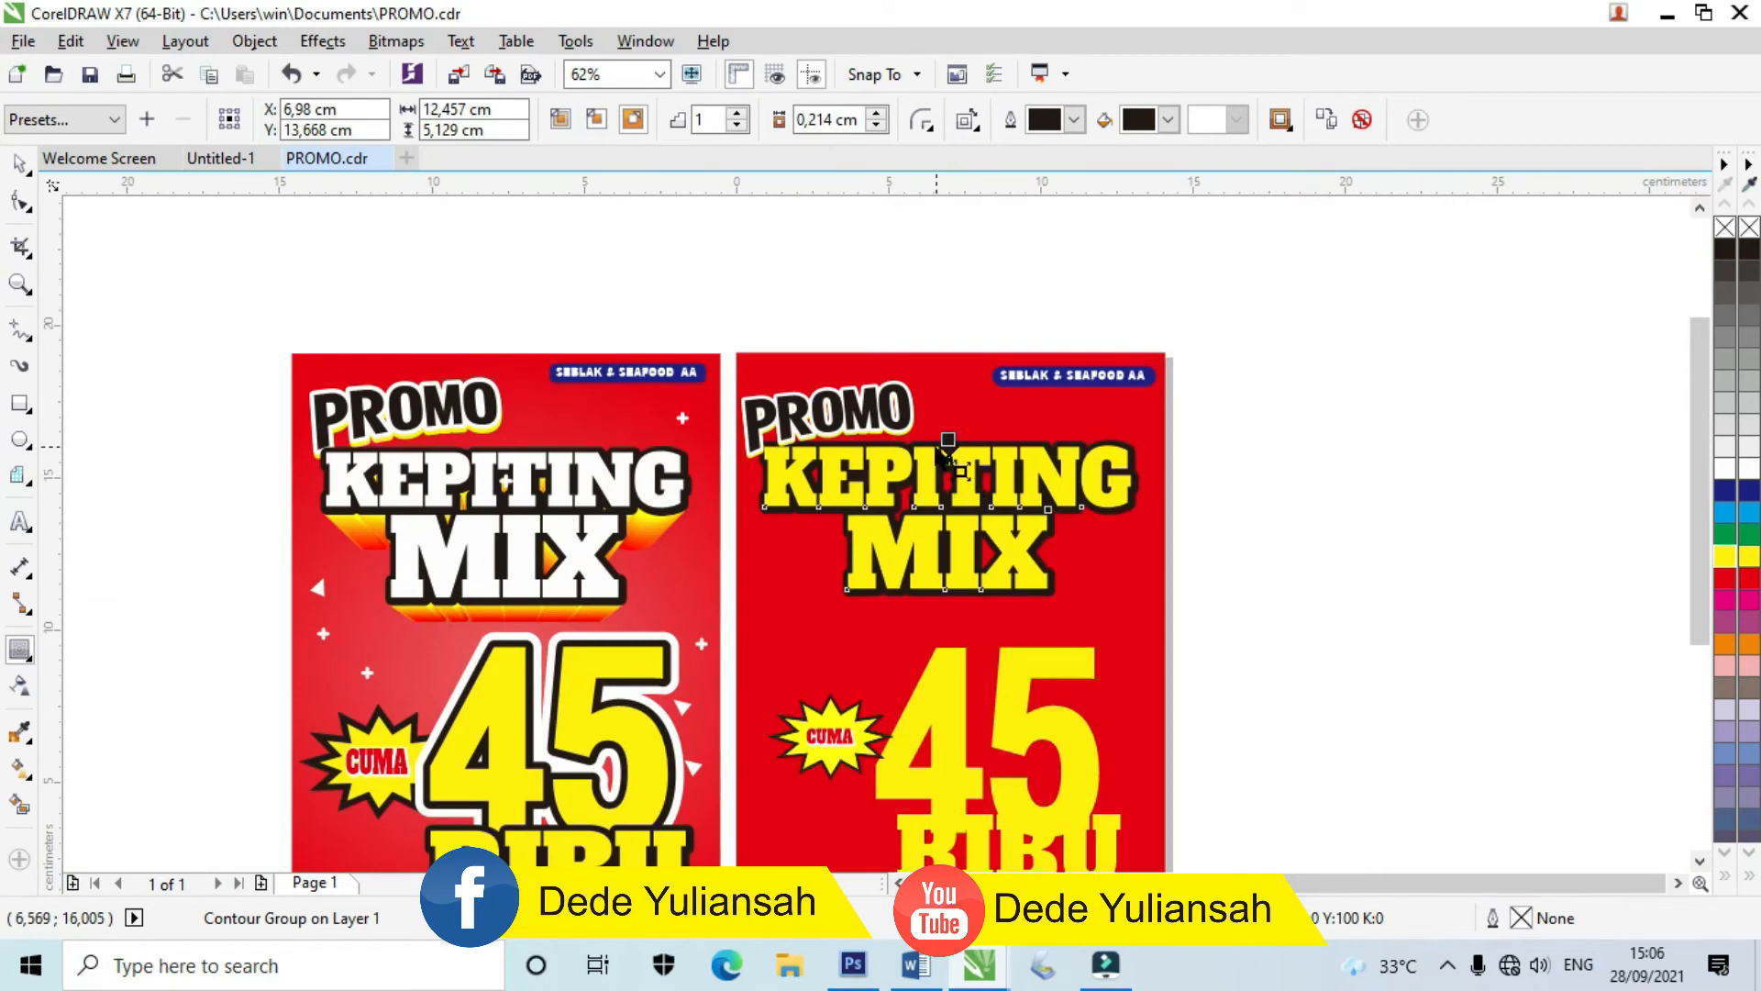
{"action": "scroll", "coordinate": [941, 456], "scroll_direction": "up", "scroll_amount": 2}
{"action": "scroll", "coordinate": [961, 431], "scroll_direction": "up", "scroll_amount": 4}
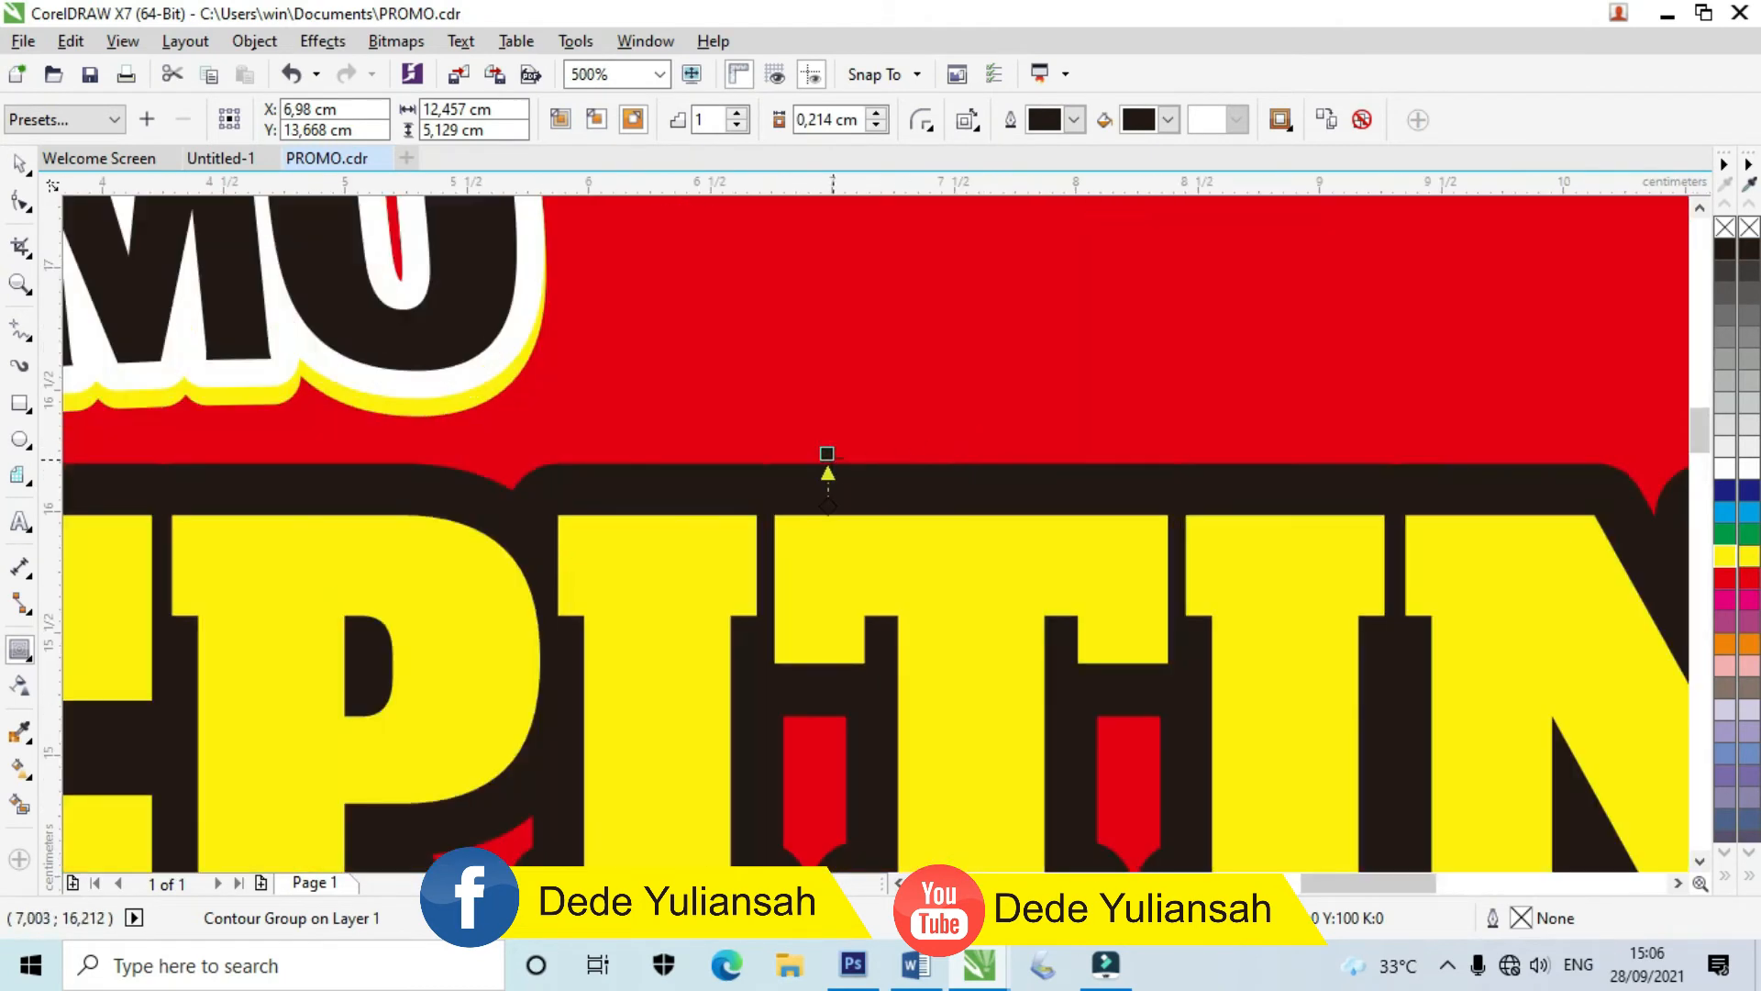
{"action": "left_click_drag", "start_coordinate": [824, 449], "coordinate": [826, 441]}
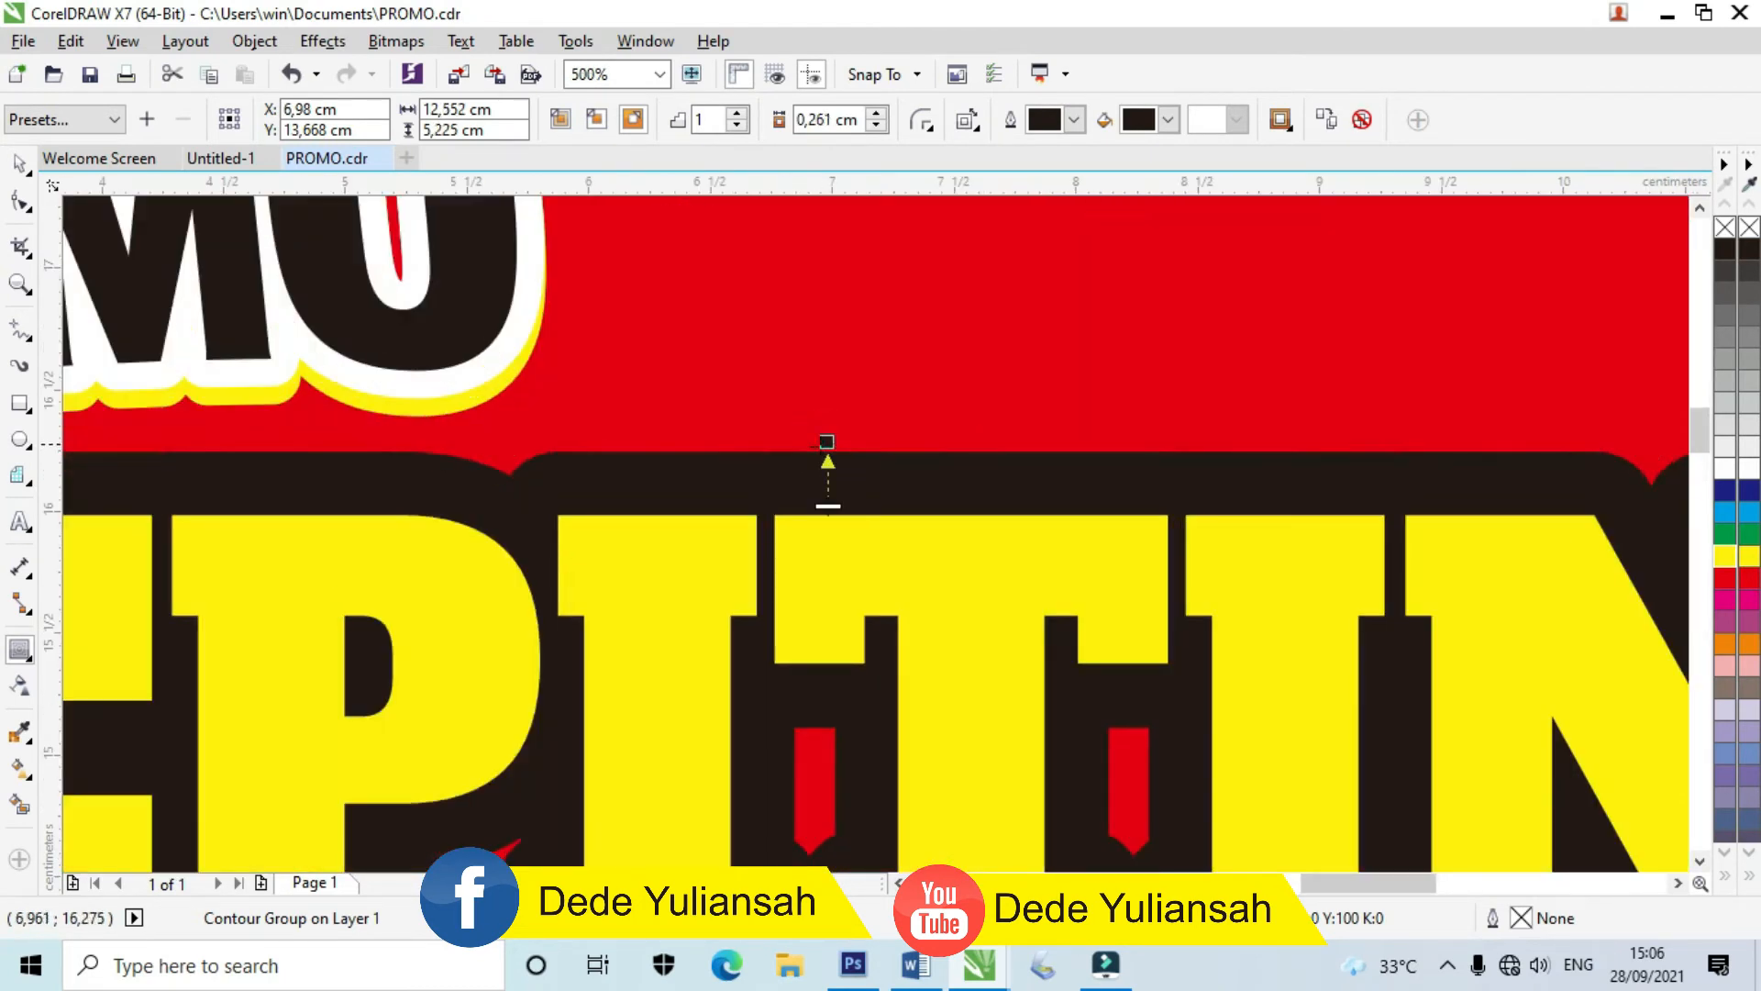
Step: Break the contour group apart so the dark outline becomes its own shape
{"action": "right_click", "coordinate": [789, 496]}
{"action": "left_click", "coordinate": [846, 532]}
{"action": "scroll", "coordinate": [807, 438], "scroll_direction": "down", "scroll_amount": 3}
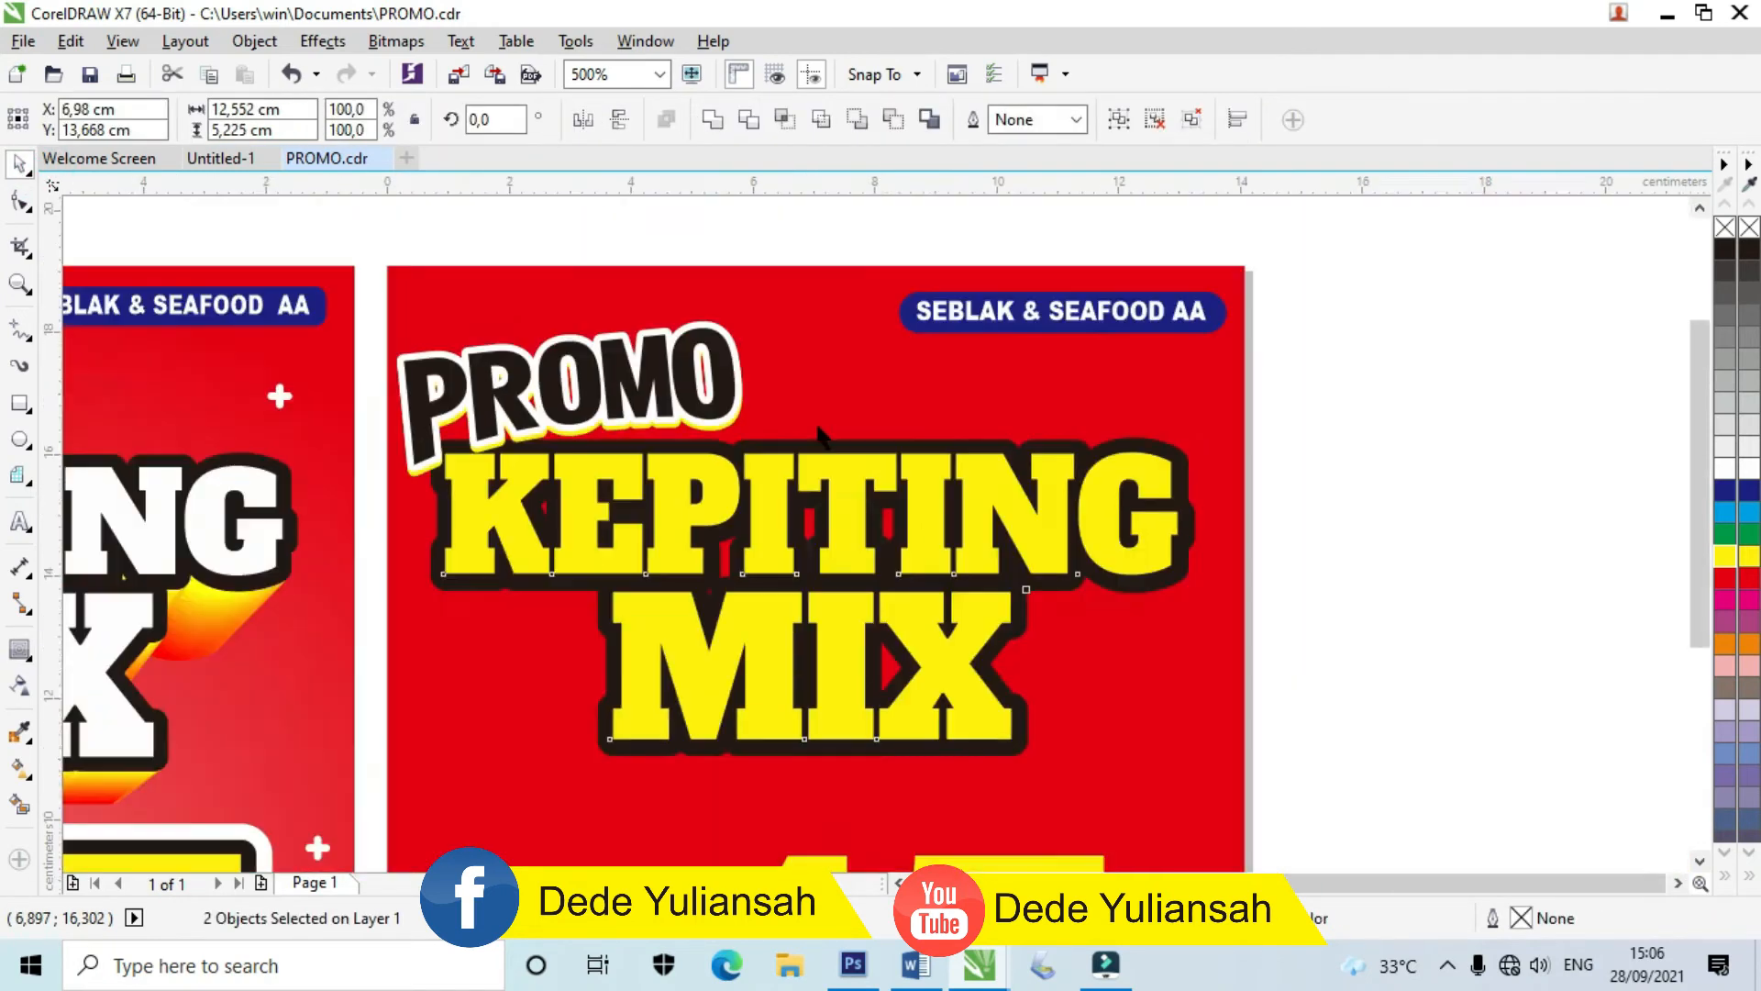
{"action": "left_click", "coordinate": [1186, 570]}
{"action": "scroll", "coordinate": [890, 587], "scroll_direction": "up", "scroll_amount": 1}
{"action": "left_click_drag", "start_coordinate": [895, 612], "coordinate": [1229, 677]}
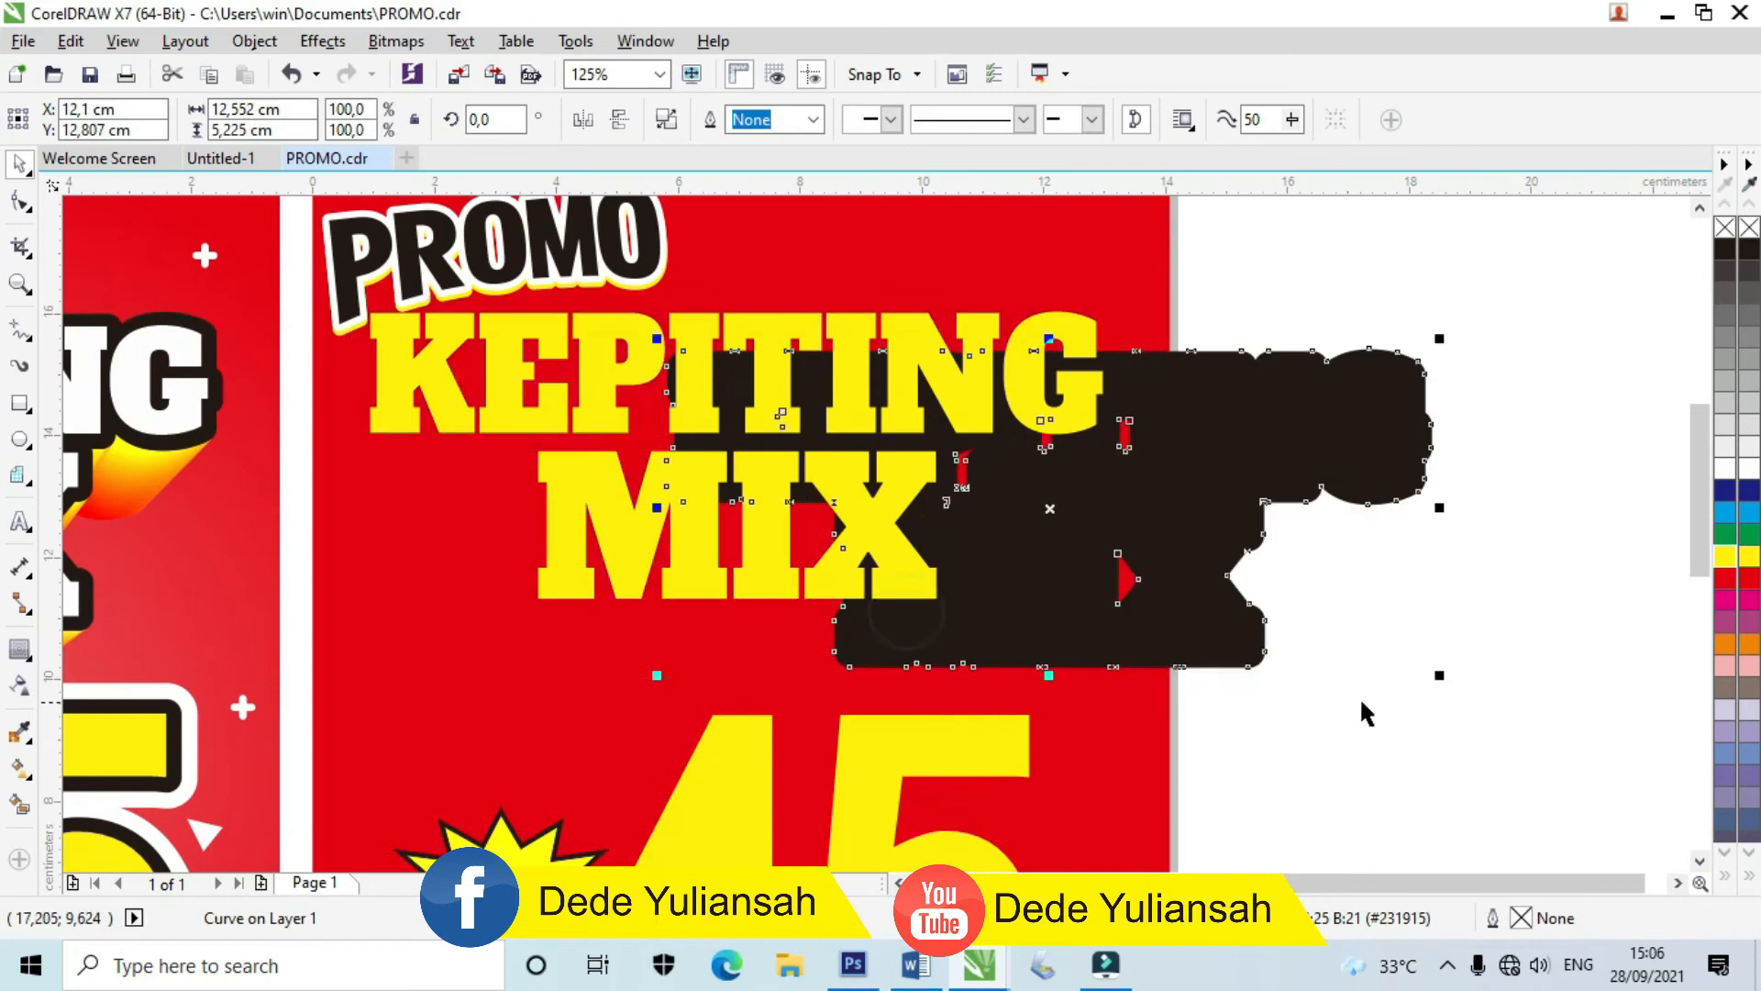
{"action": "key", "text": "ctrl+z"}
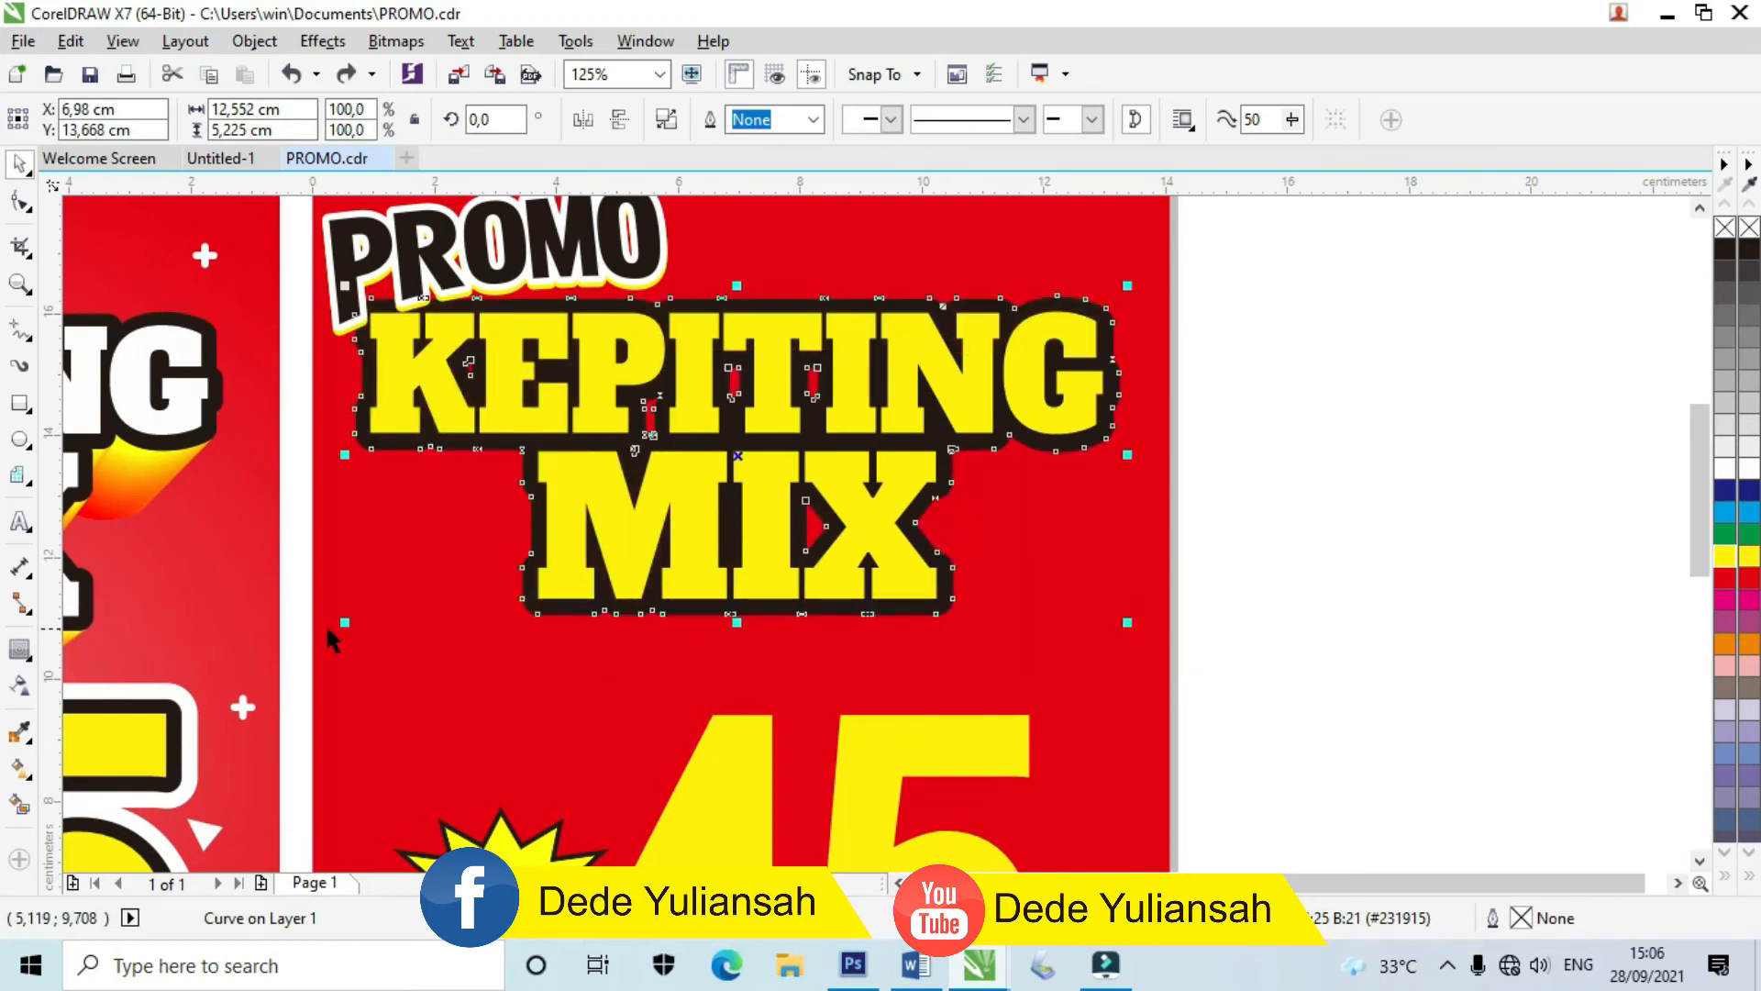
{"action": "left_click", "coordinate": [31, 659]}
{"action": "left_click", "coordinate": [57, 784]}
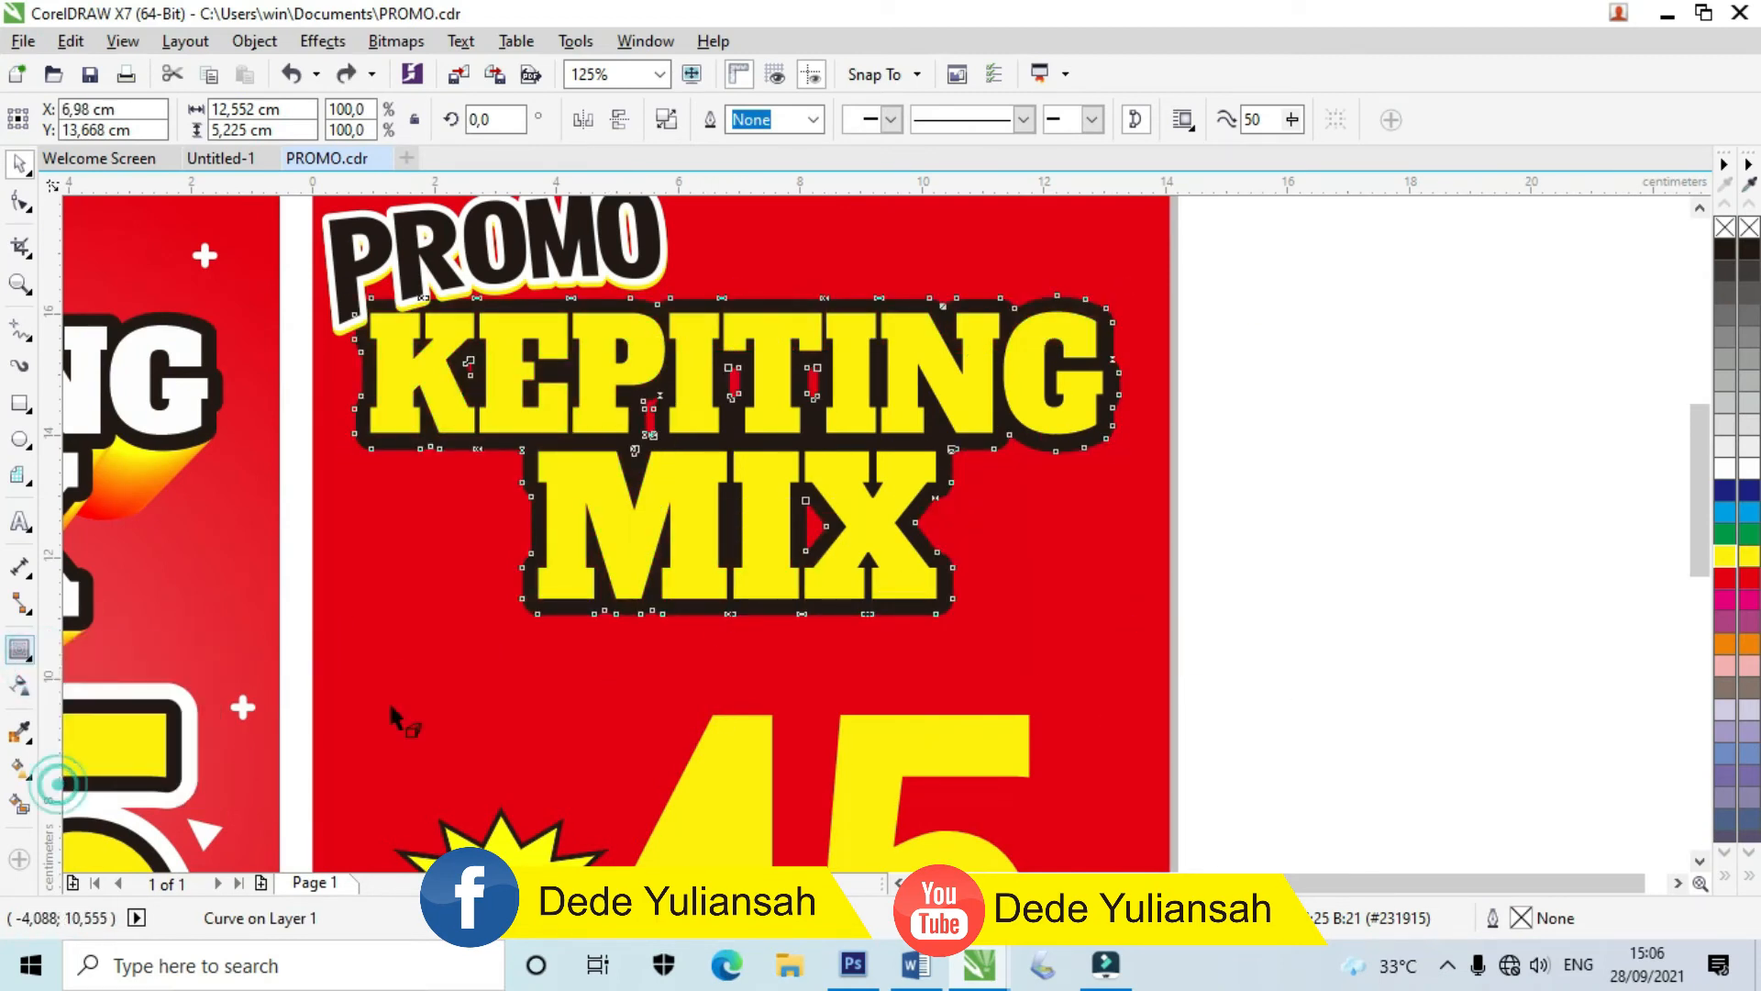
{"action": "scroll", "coordinate": [736, 625], "scroll_direction": "up", "scroll_amount": 3}
{"action": "scroll", "coordinate": [806, 570], "scroll_direction": "down", "scroll_amount": 1}
Step: Extrude the dark contour shape downward toward the 45 and fine-tune its depth
{"action": "left_click_drag", "start_coordinate": [807, 568], "coordinate": [840, 807]}
{"action": "scroll", "coordinate": [949, 505], "scroll_direction": "down", "scroll_amount": 2}
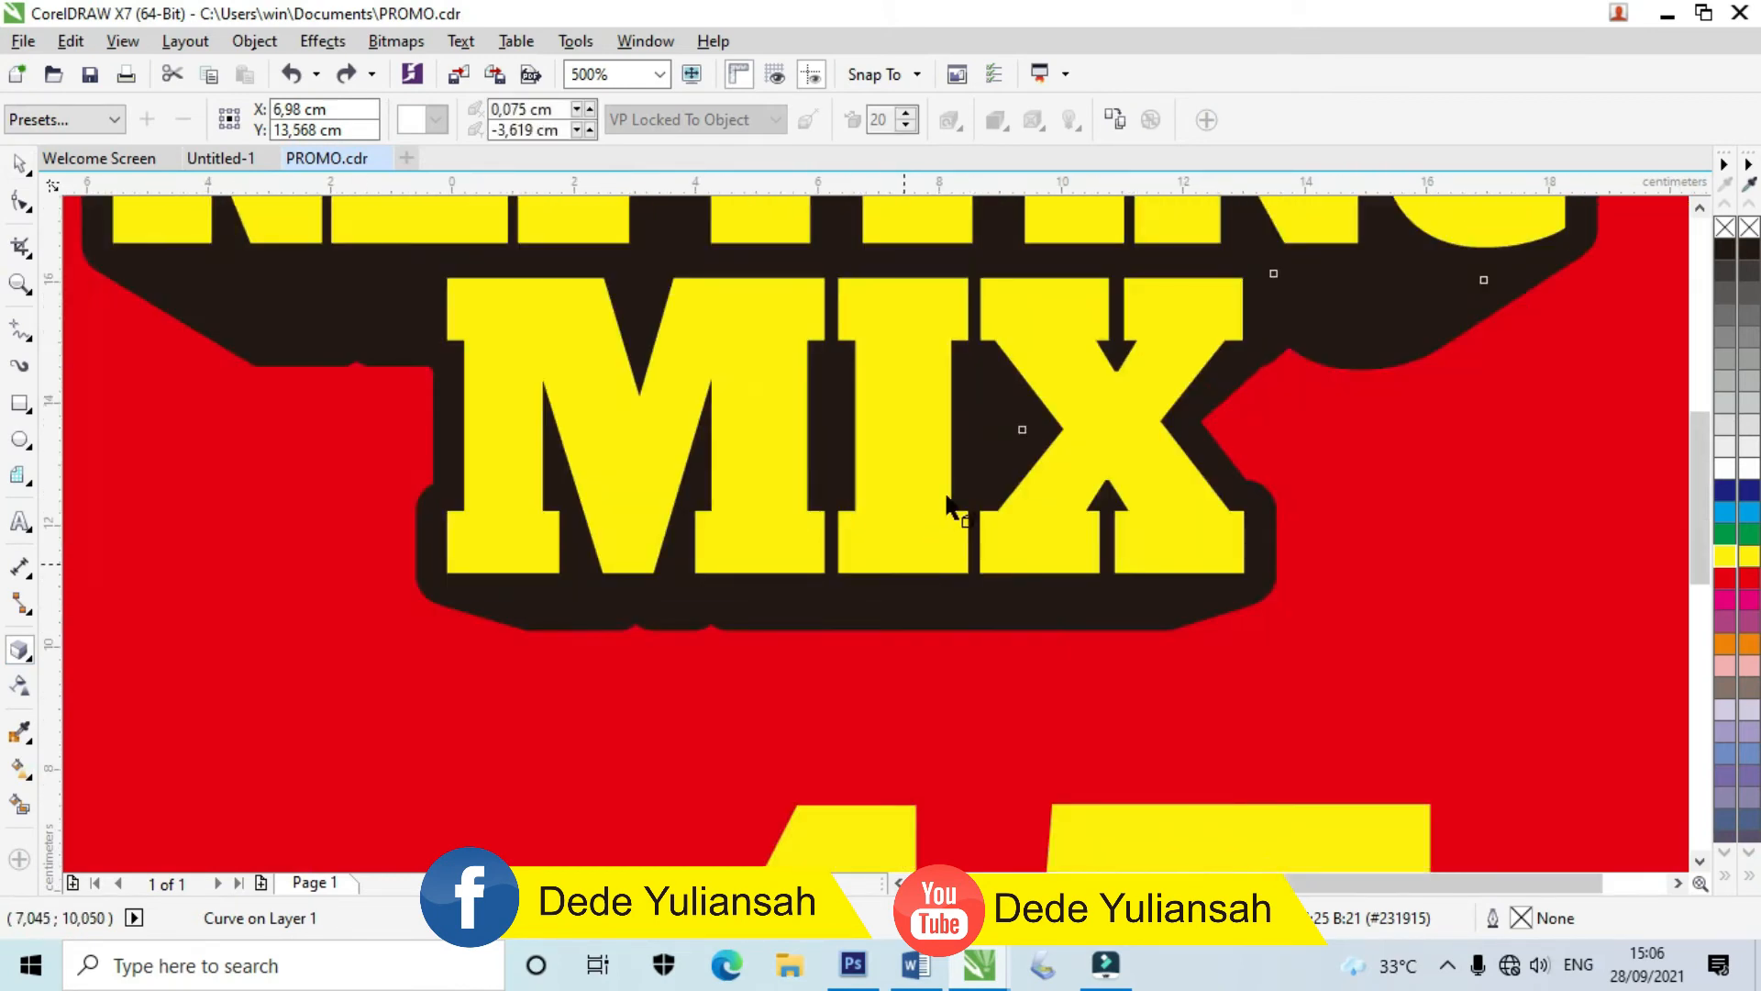
{"action": "scroll", "coordinate": [949, 505], "scroll_direction": "down", "scroll_amount": 3}
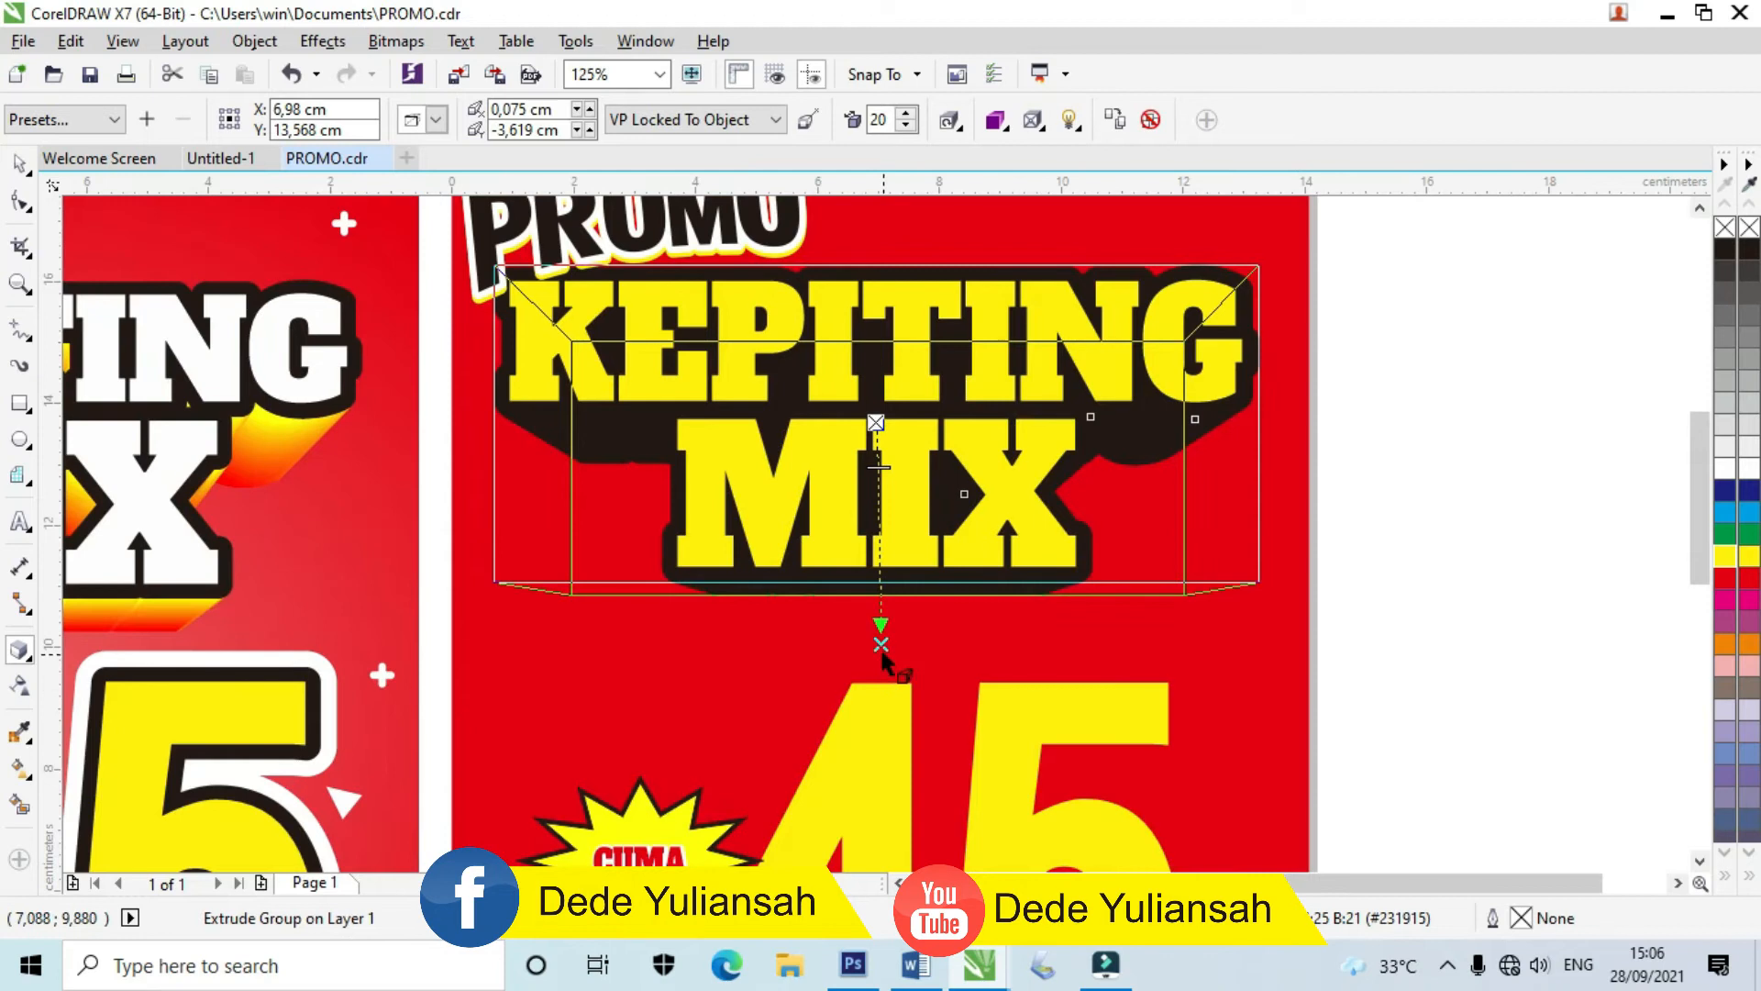
{"action": "left_click_drag", "start_coordinate": [881, 645], "coordinate": [881, 801]}
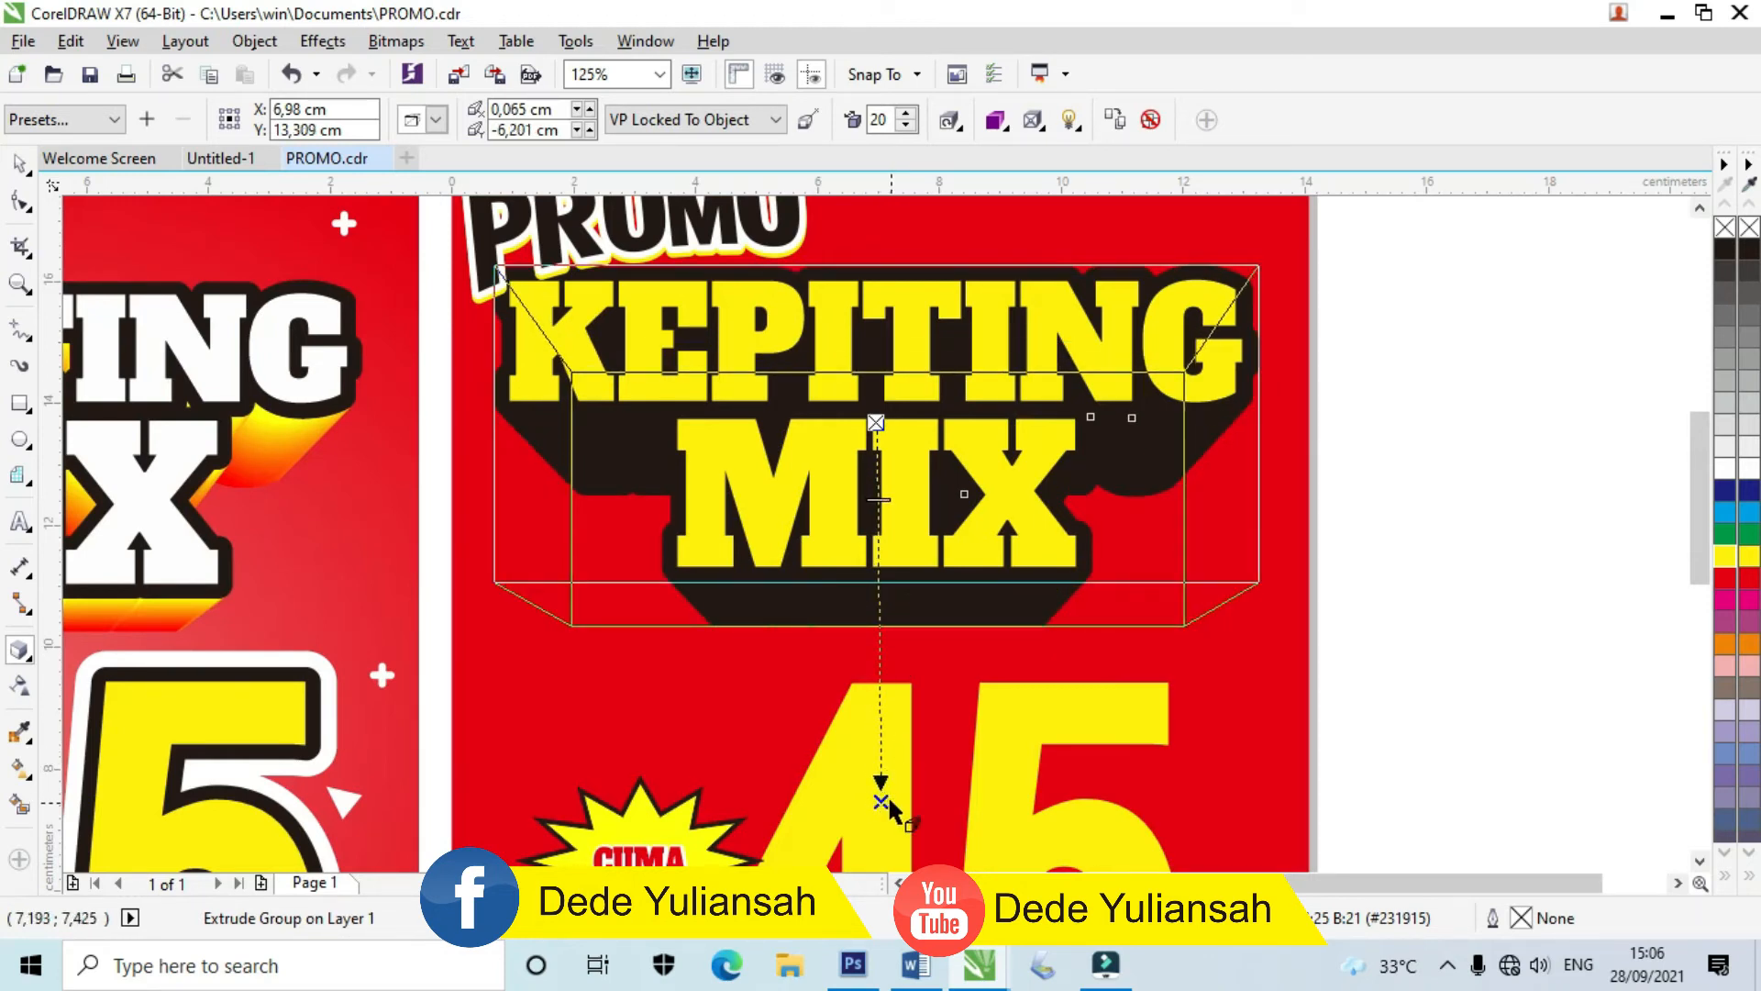
{"action": "left_click_drag", "start_coordinate": [880, 801], "coordinate": [883, 782]}
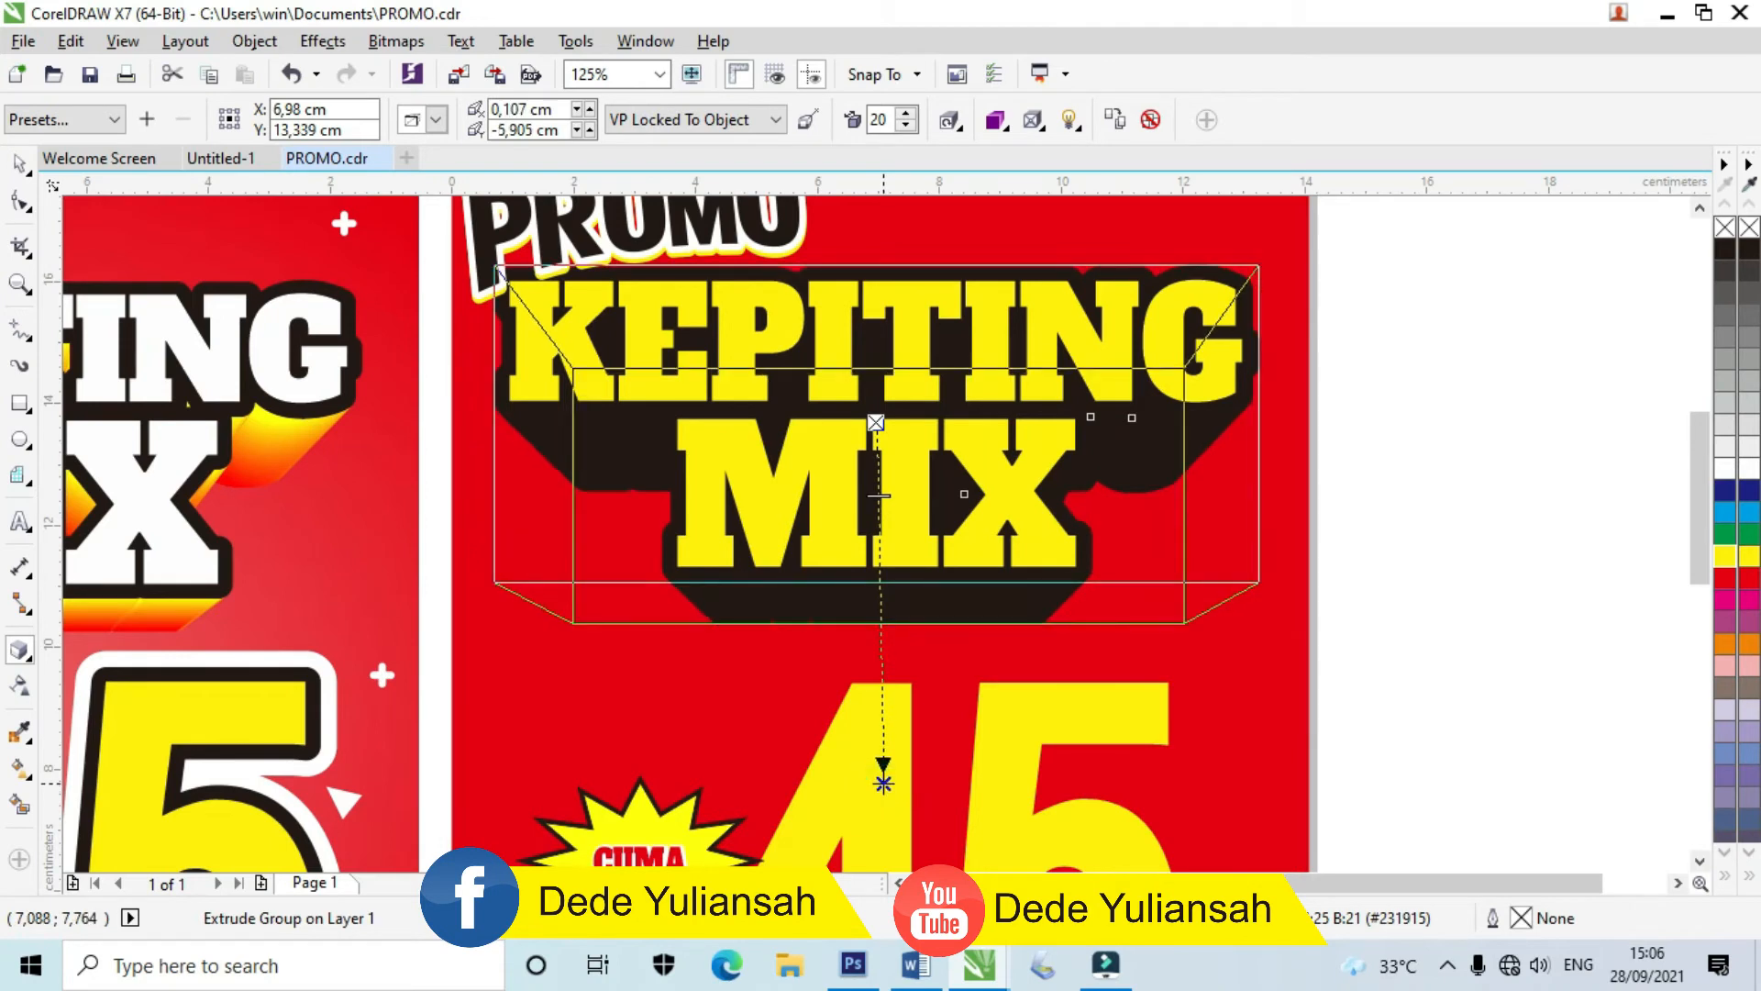
Step: Shade the extrusion from yellow to red
{"action": "left_click", "coordinate": [995, 119]}
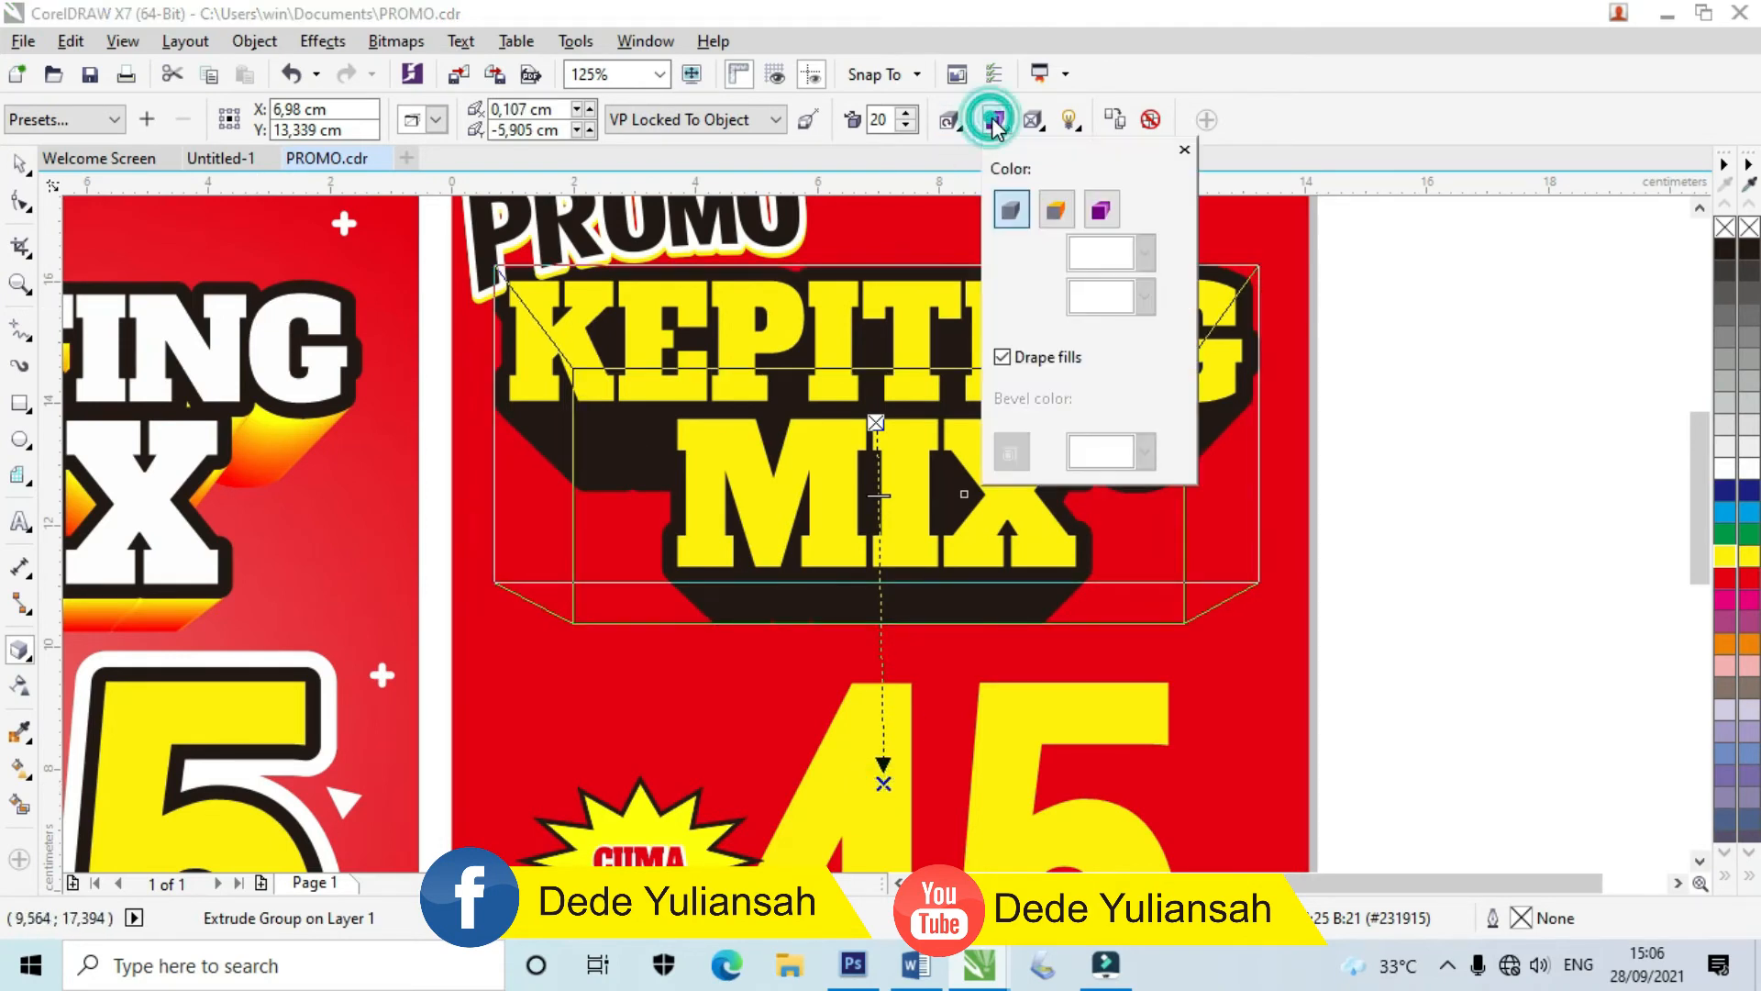
{"action": "left_click", "coordinate": [1103, 210]}
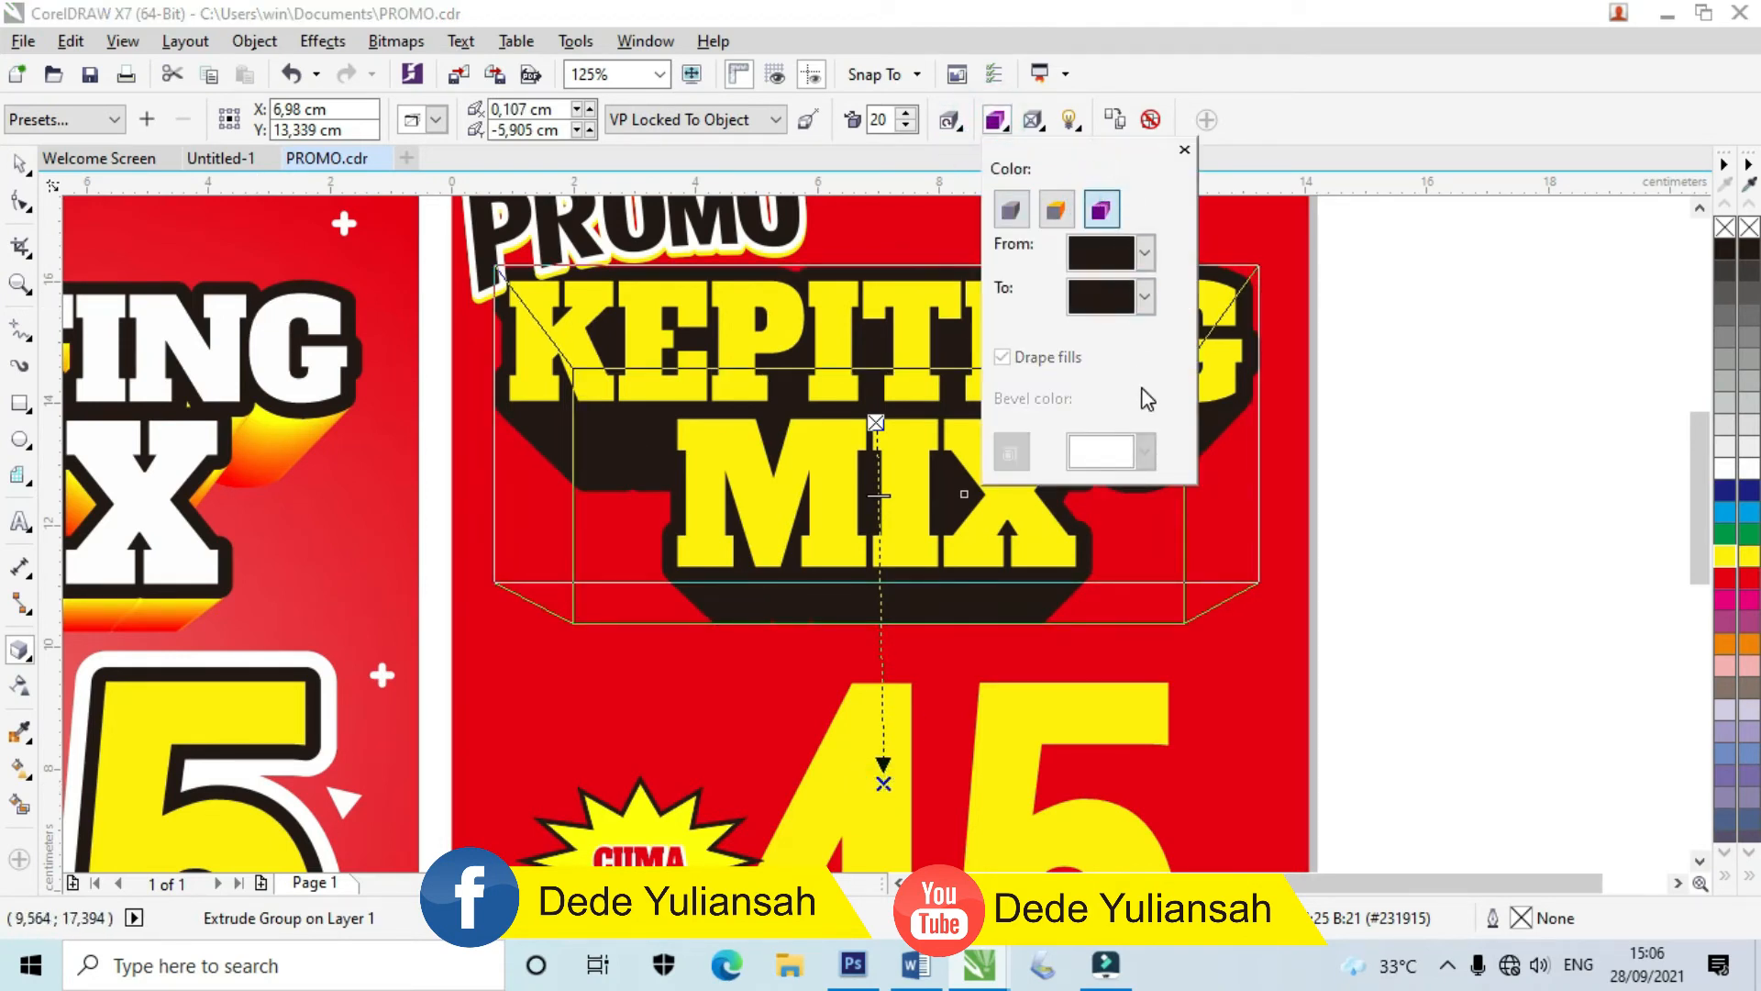
{"action": "left_click", "coordinate": [1146, 253]}
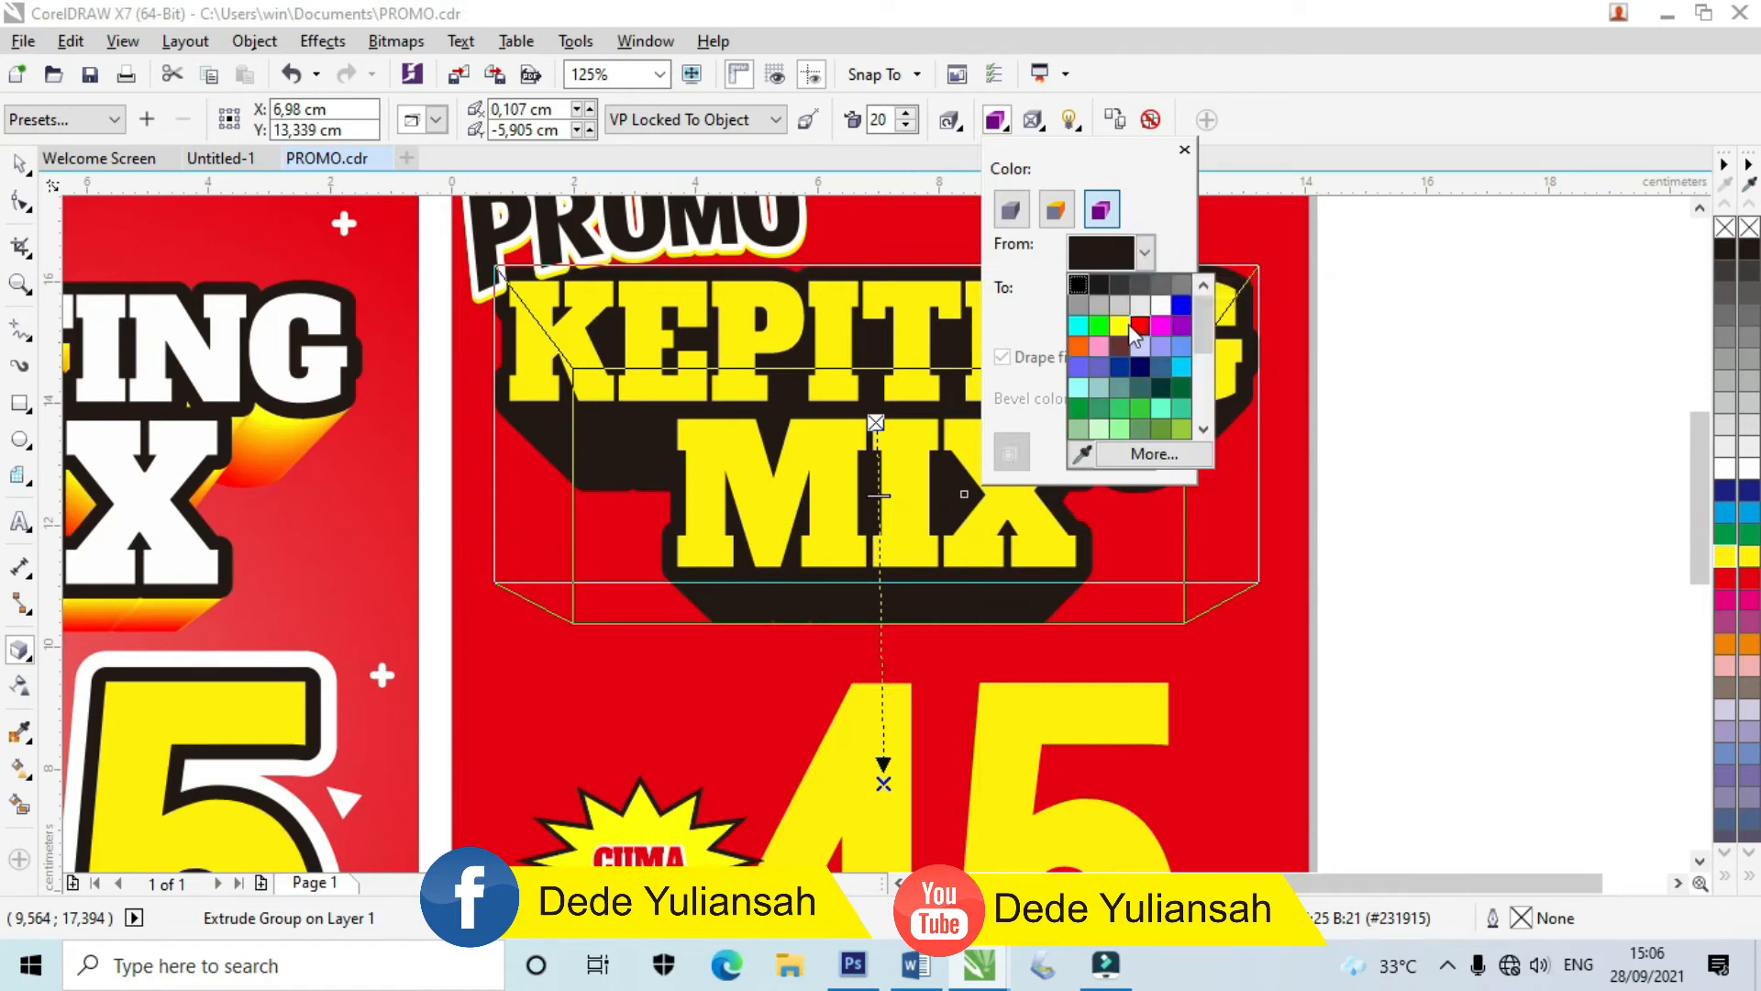
{"action": "left_click", "coordinate": [1121, 326]}
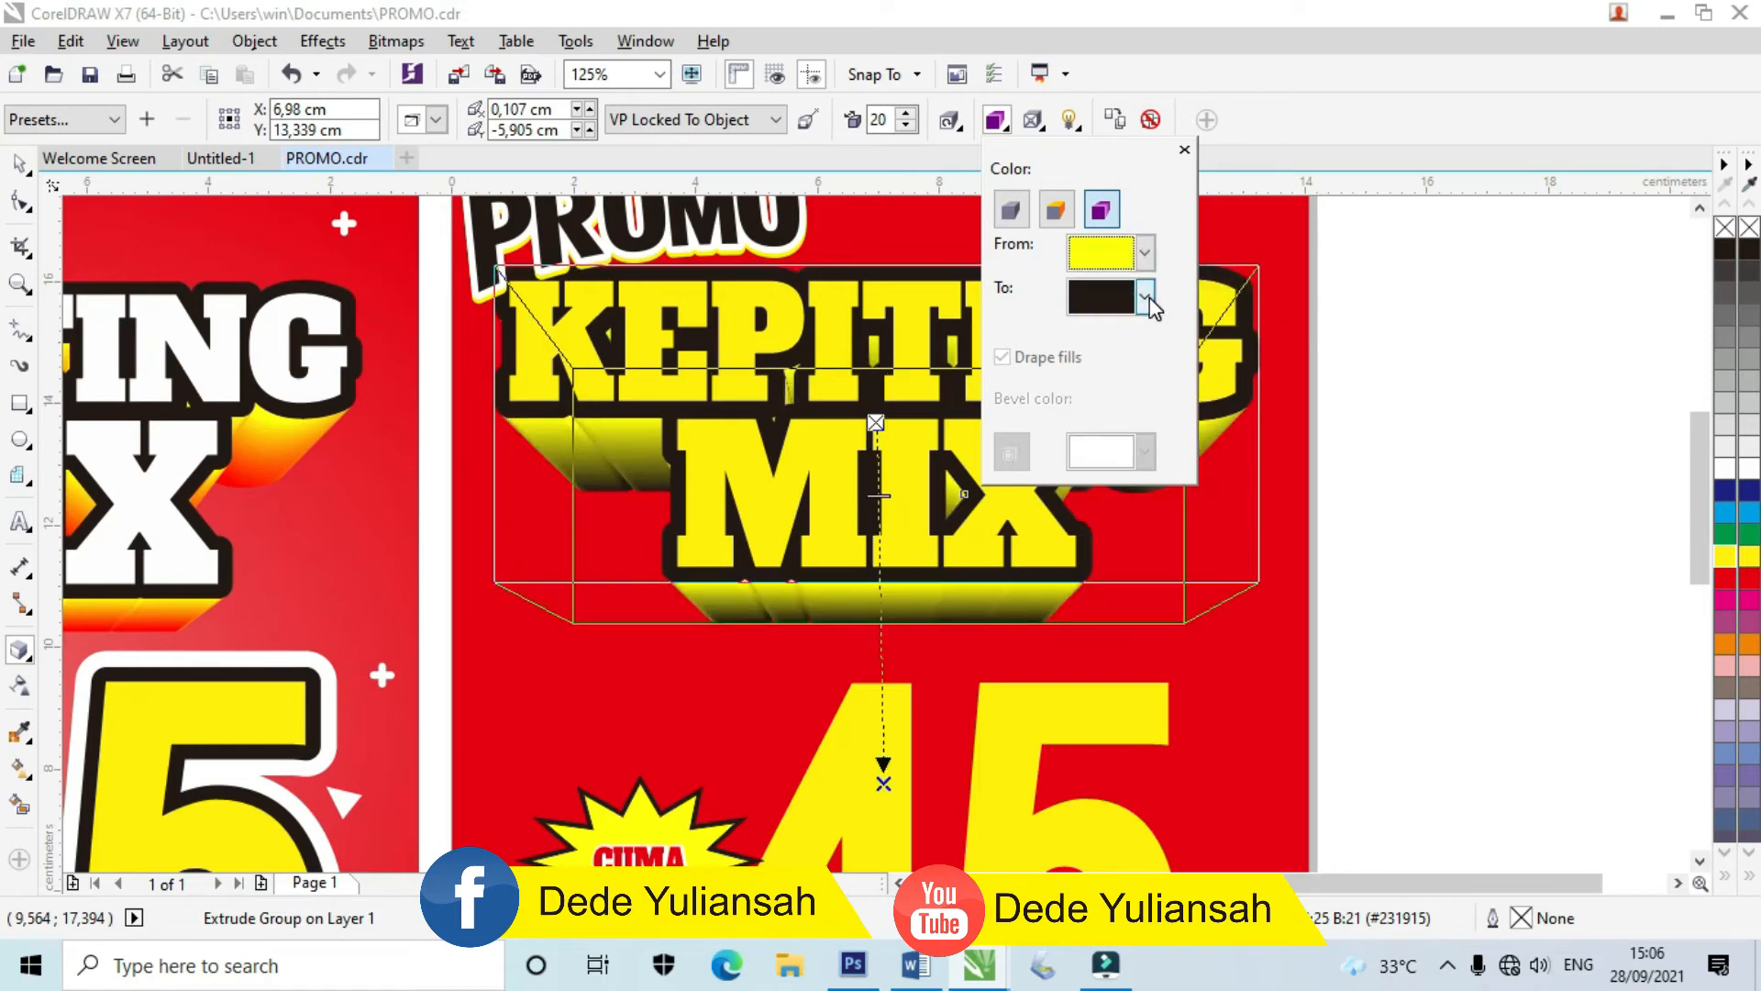
{"action": "left_click", "coordinate": [1146, 297]}
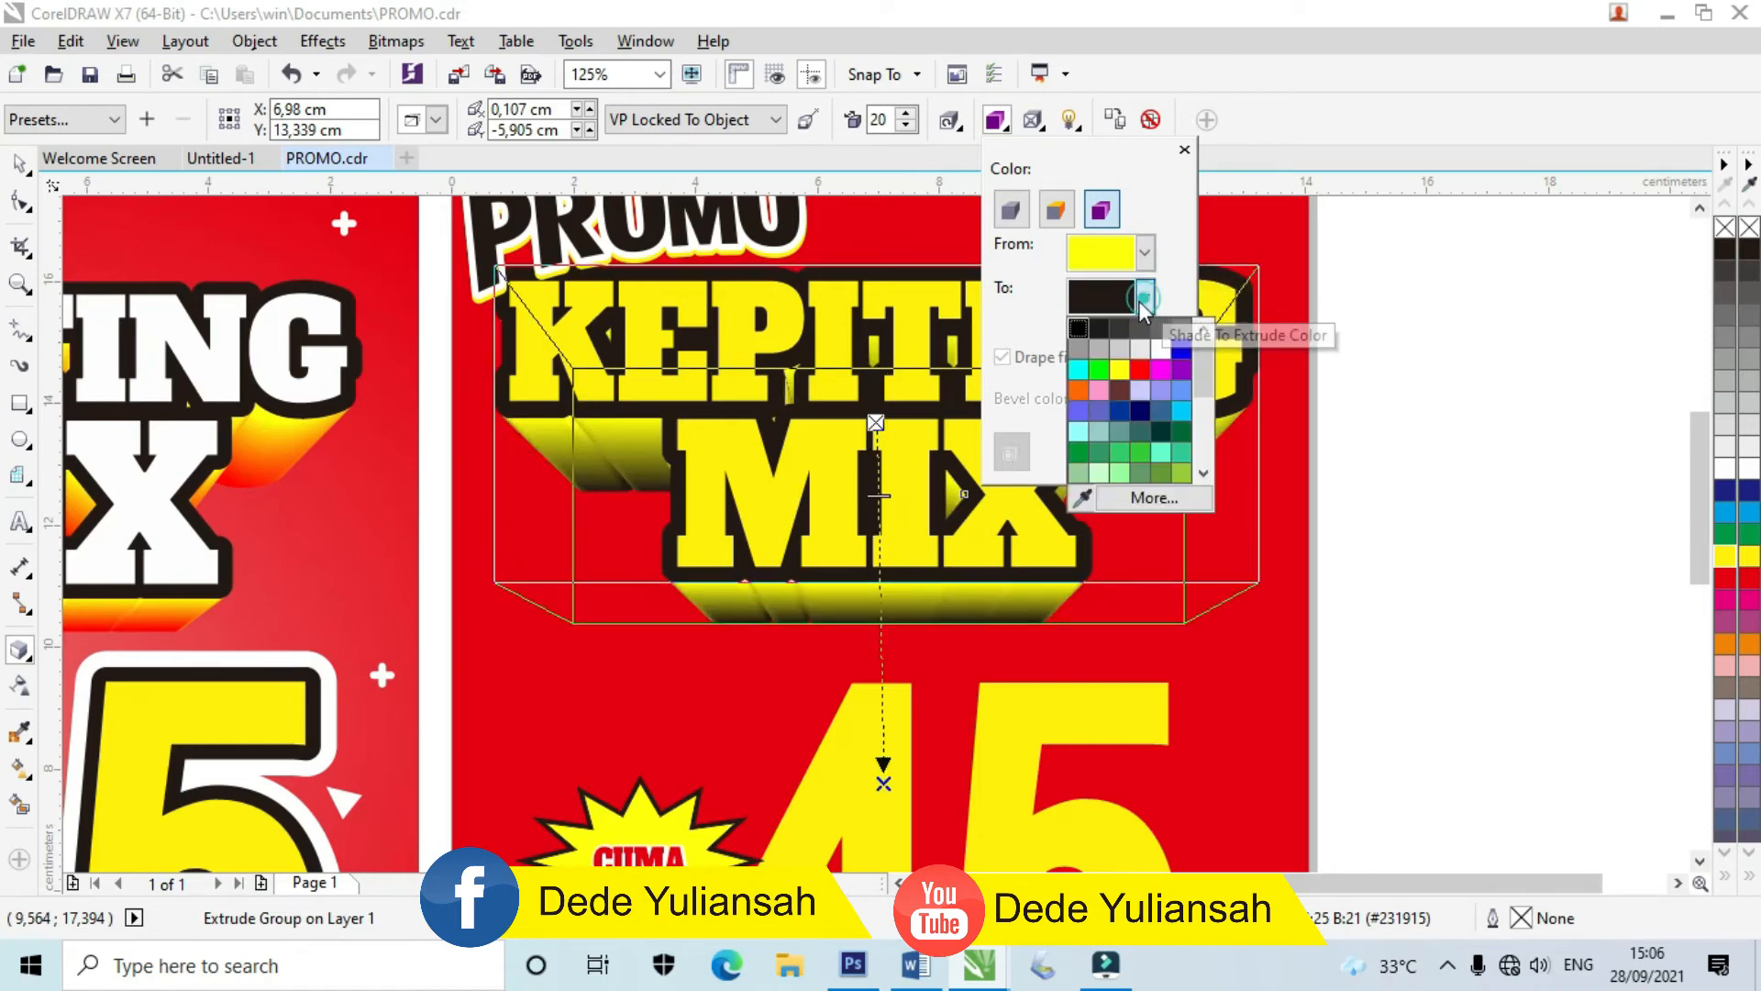
{"action": "left_click", "coordinate": [1140, 372]}
{"action": "left_click", "coordinate": [20, 165]}
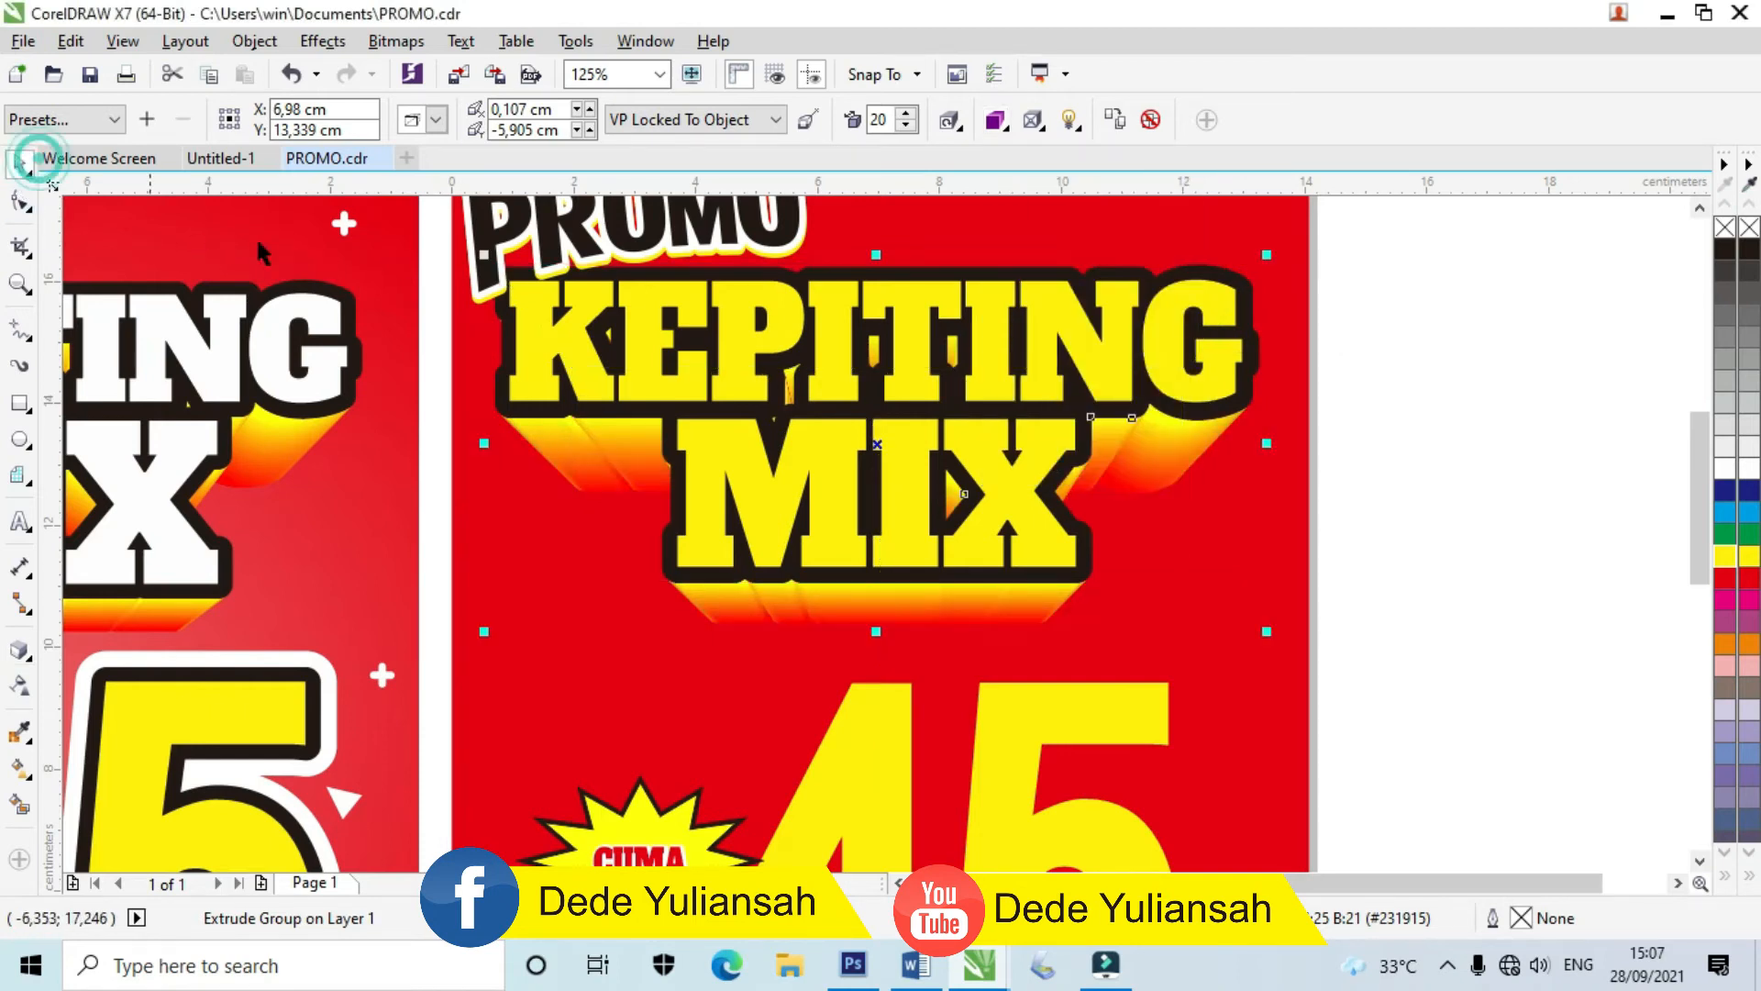
Step: Fill the KEPITING MIX lettering with white and select all its pieces
{"action": "left_click", "coordinate": [1725, 468]}
{"action": "left_click", "coordinate": [1553, 519]}
{"action": "scroll", "coordinate": [1185, 555], "scroll_direction": "down", "scroll_amount": 2}
{"action": "left_click_drag", "start_coordinate": [1295, 593], "coordinate": [784, 394]}
{"action": "scroll", "coordinate": [956, 428], "scroll_direction": "up", "scroll_amount": 2}
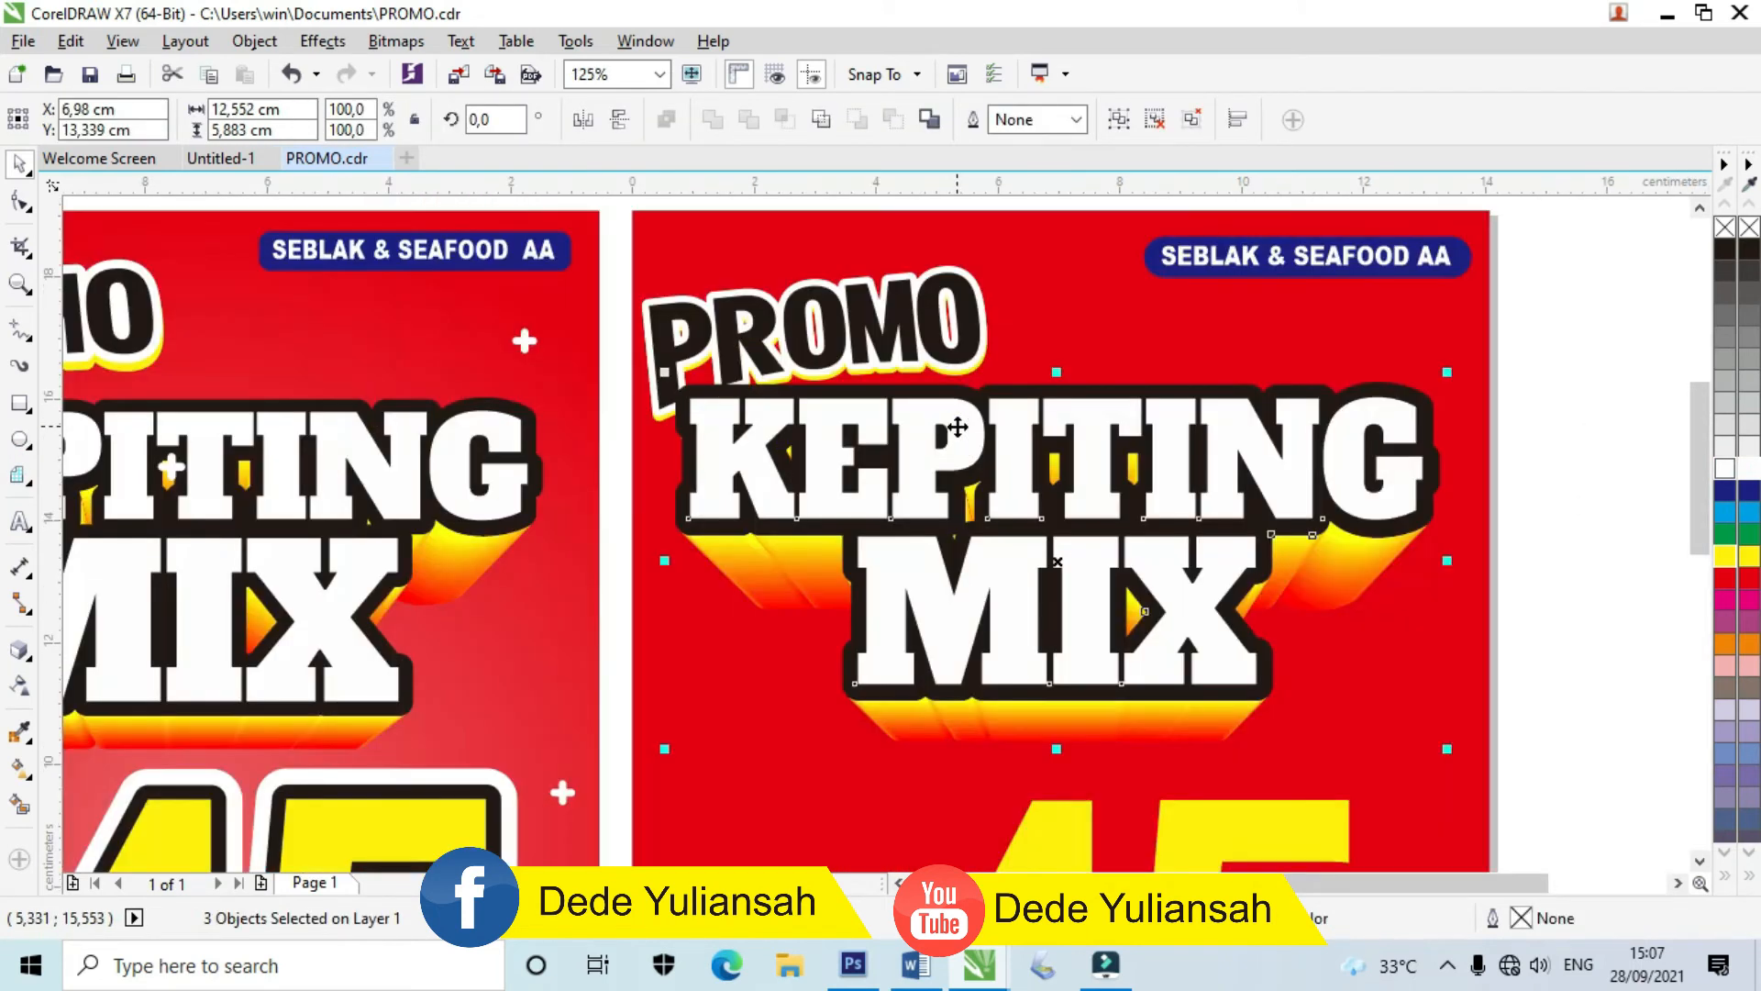
{"action": "scroll", "coordinate": [958, 427], "scroll_direction": "down", "scroll_amount": 2}
{"action": "left_click", "coordinate": [1350, 469]}
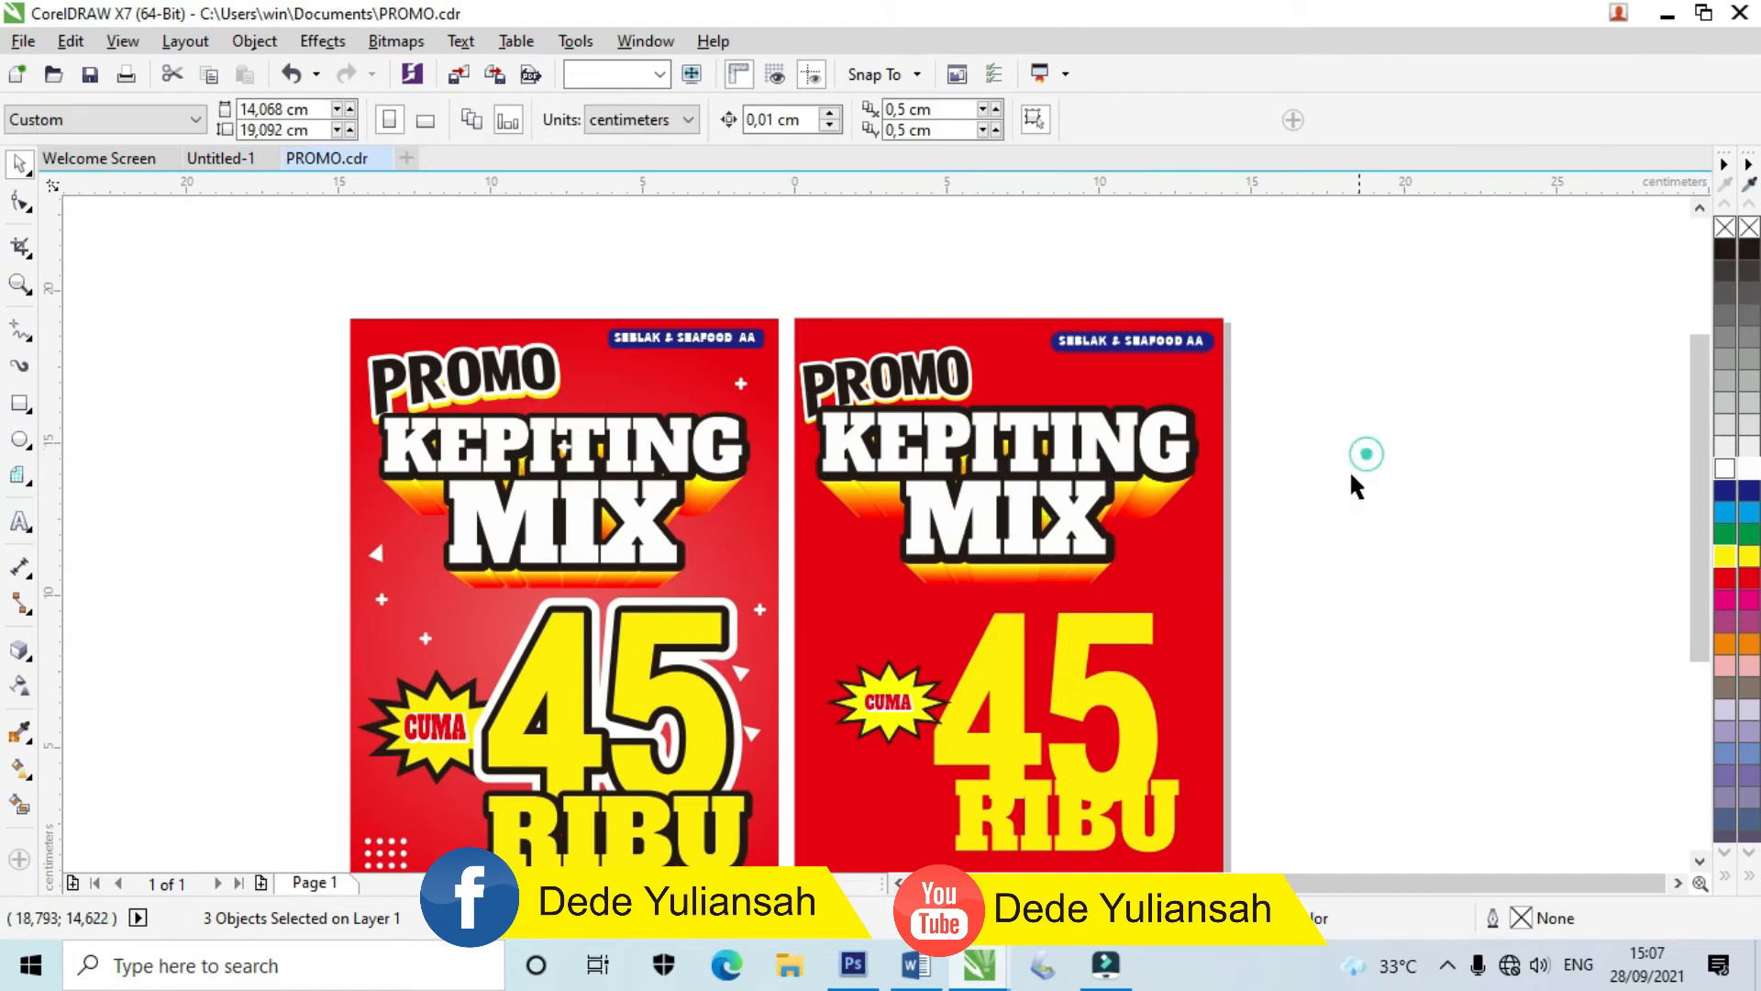
Step: Add a thicker dark outside contour around the 45 numerals
{"action": "scroll", "coordinate": [1061, 675], "scroll_direction": "down", "scroll_amount": 2}
{"action": "scroll", "coordinate": [1059, 675], "scroll_direction": "up", "scroll_amount": 2}
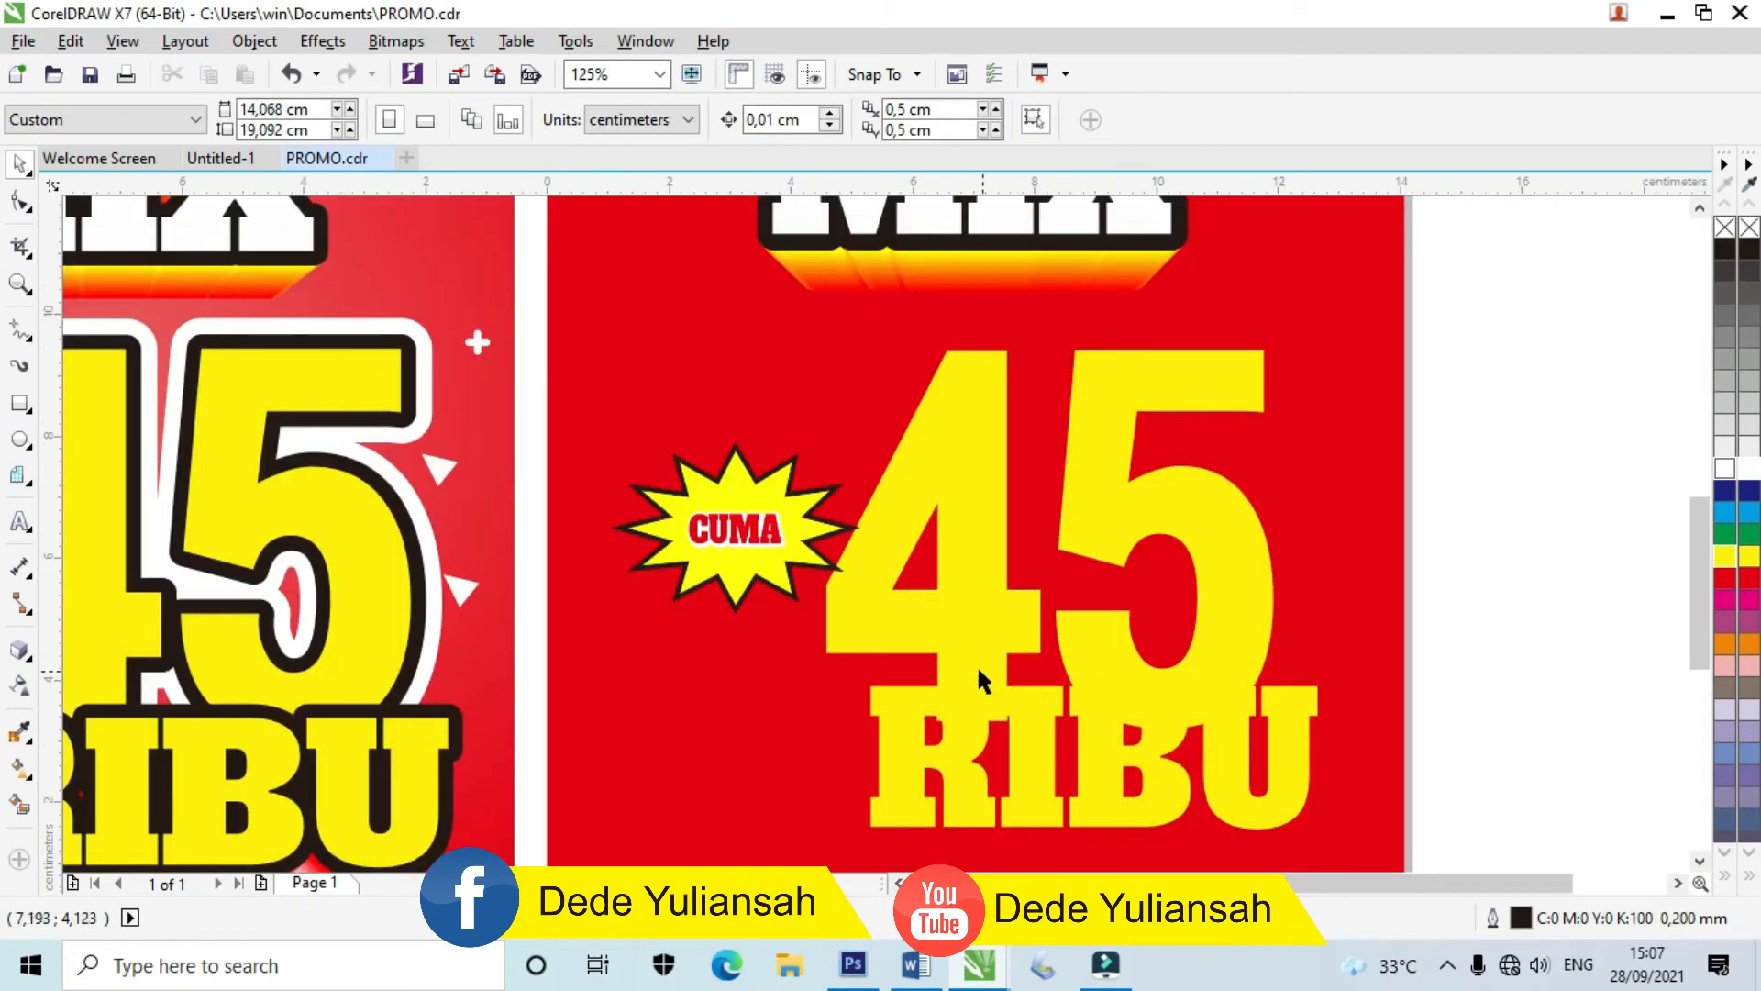
{"action": "left_click", "coordinate": [887, 705]}
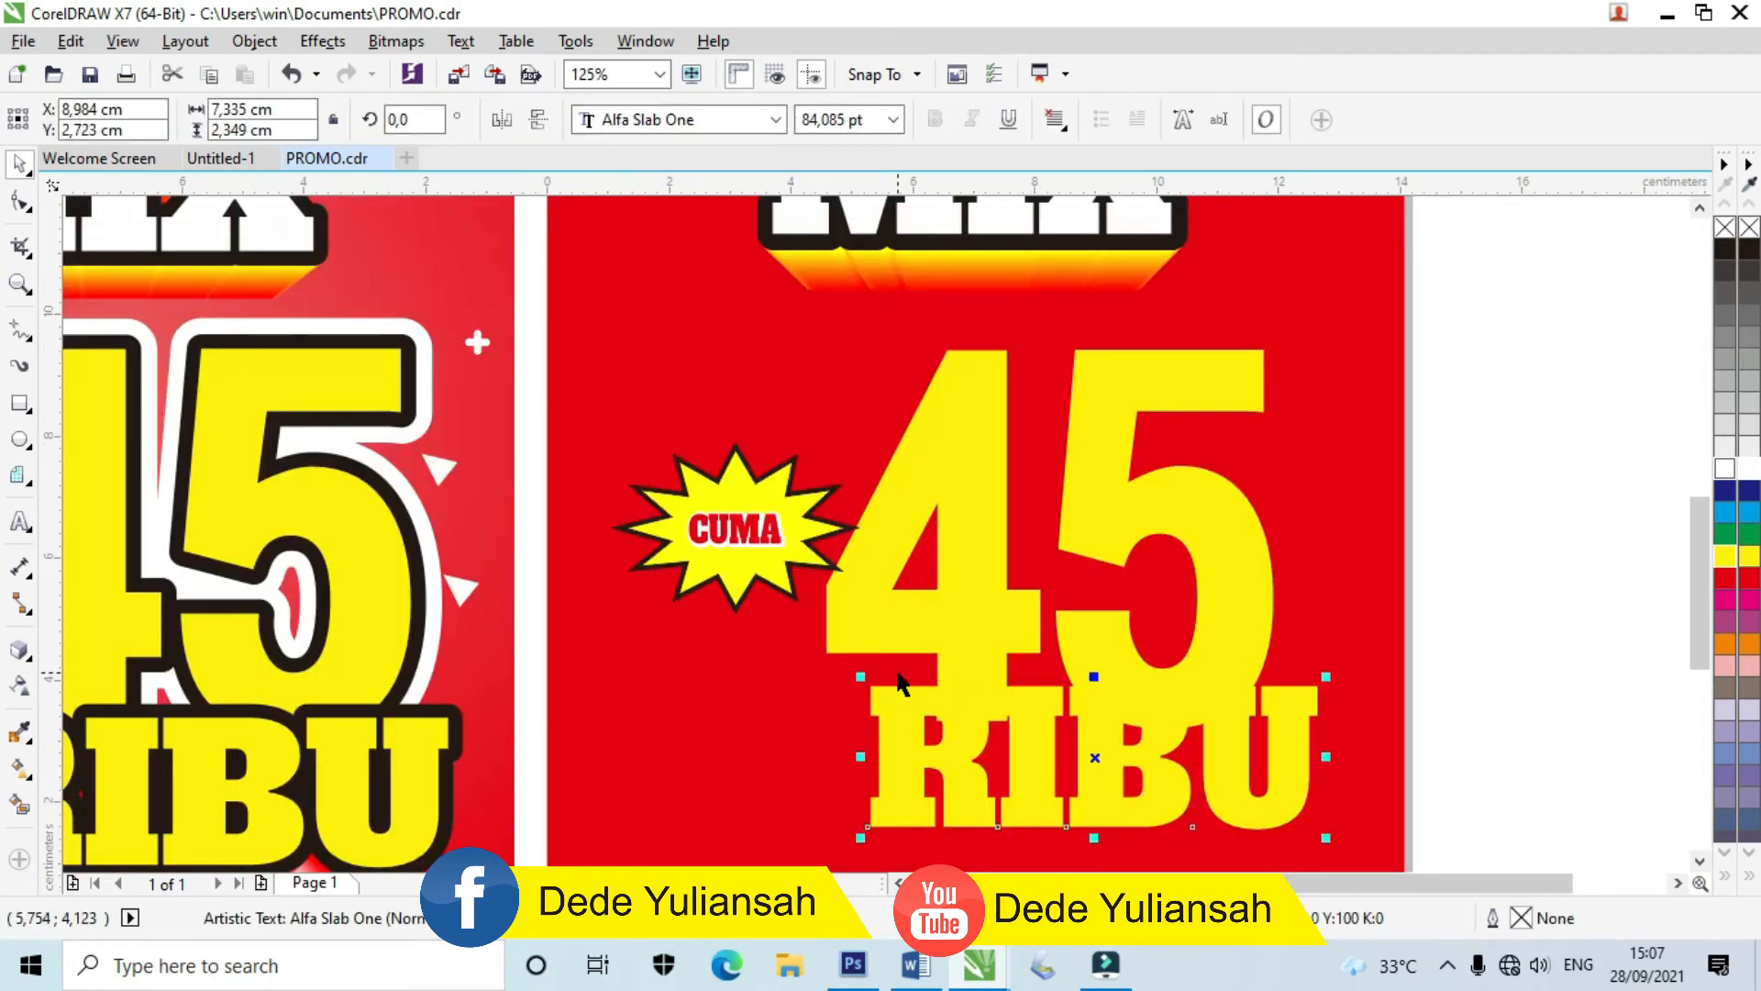
{"action": "left_click", "coordinate": [1002, 541]}
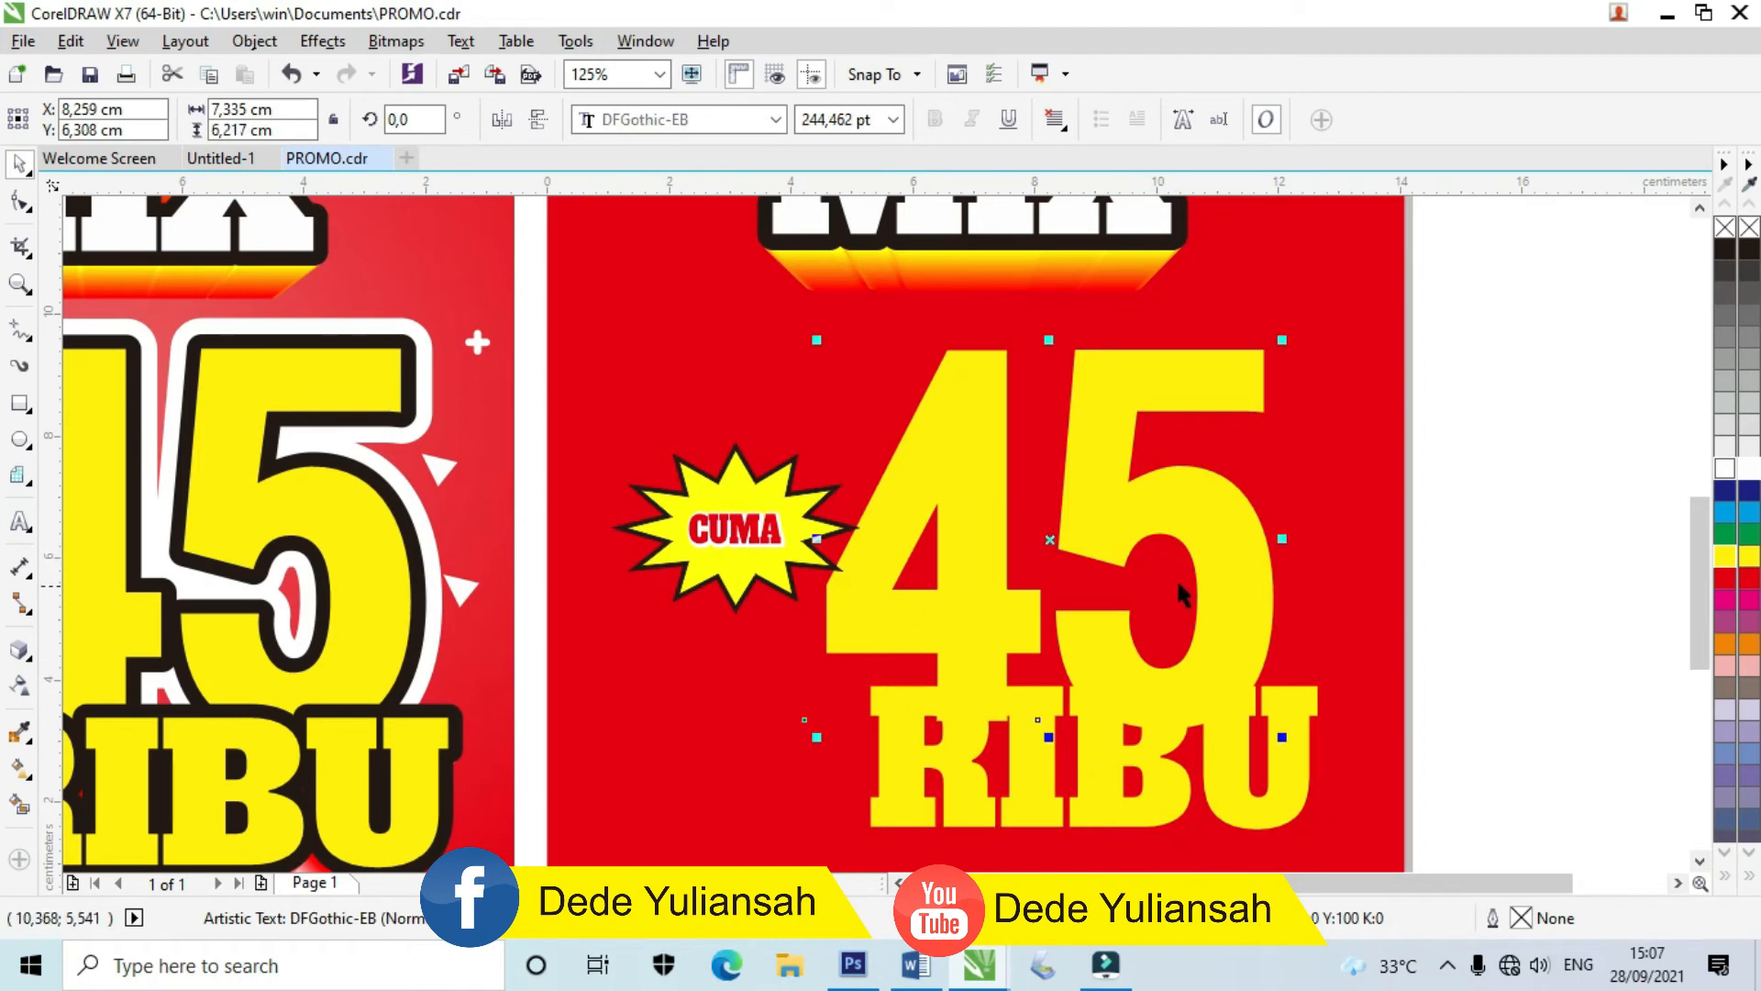
{"action": "left_click", "coordinate": [35, 668]}
{"action": "left_click", "coordinate": [35, 666]}
{"action": "left_click", "coordinate": [55, 676]}
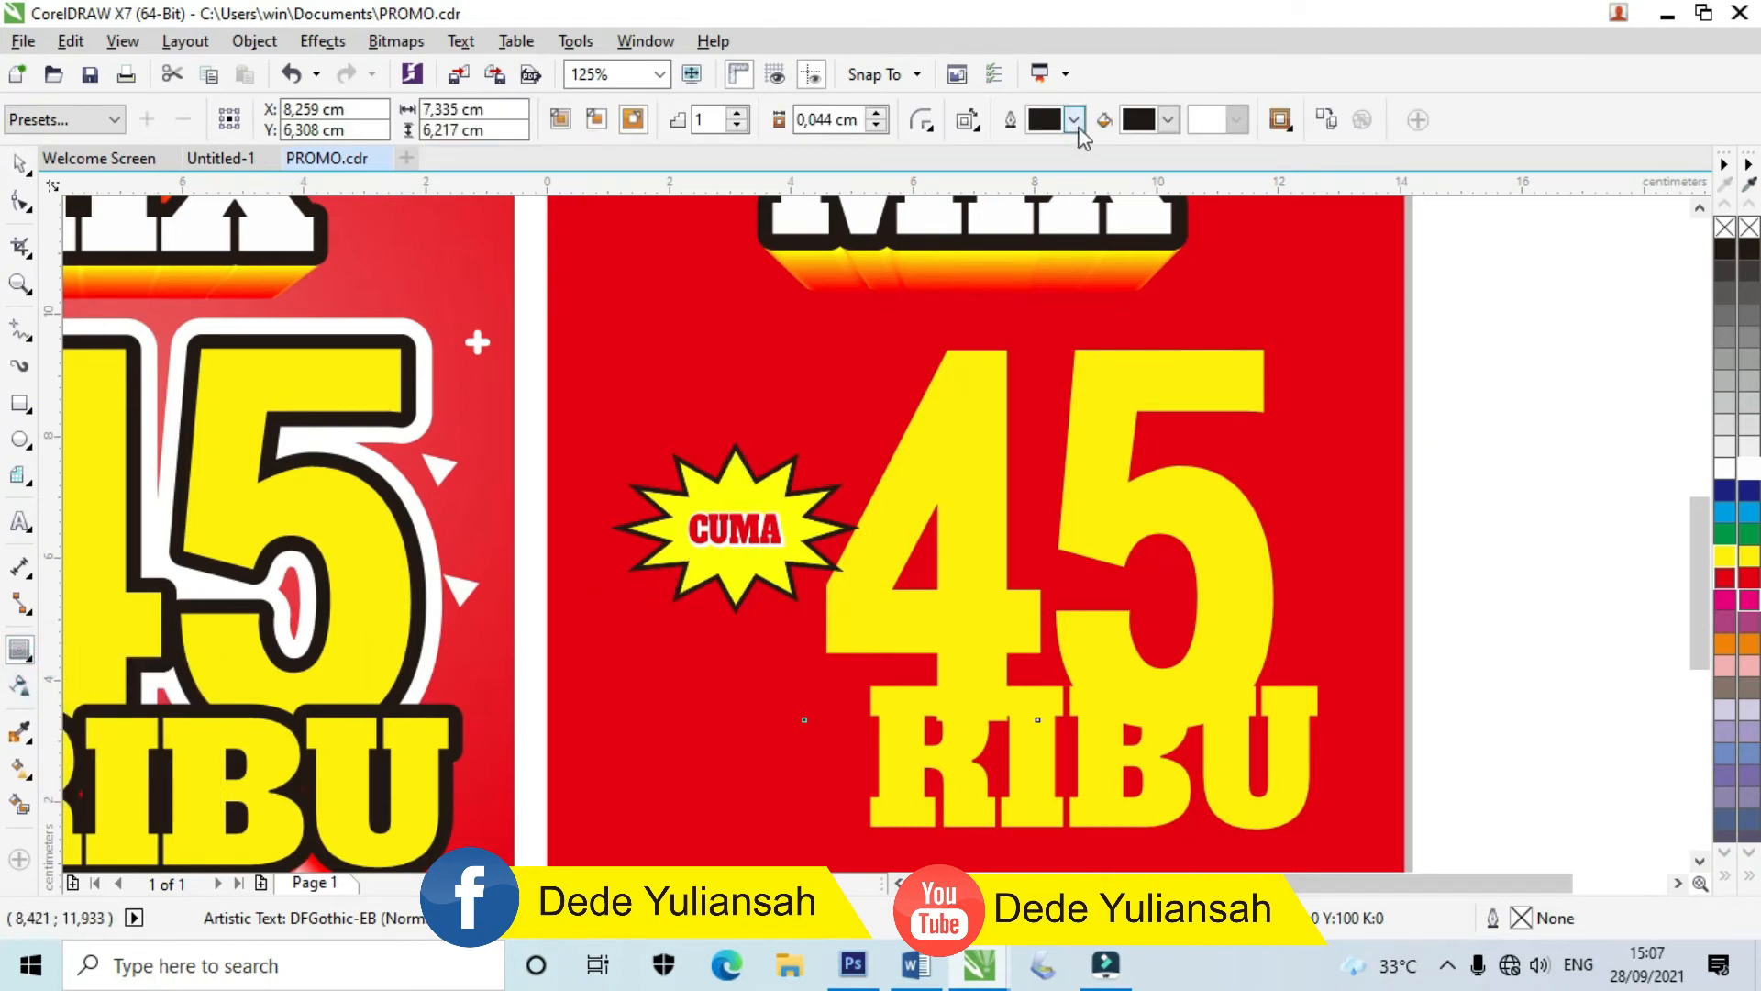
{"action": "left_click", "coordinate": [632, 127]}
{"action": "scroll", "coordinate": [1042, 354], "scroll_direction": "up", "scroll_amount": 2}
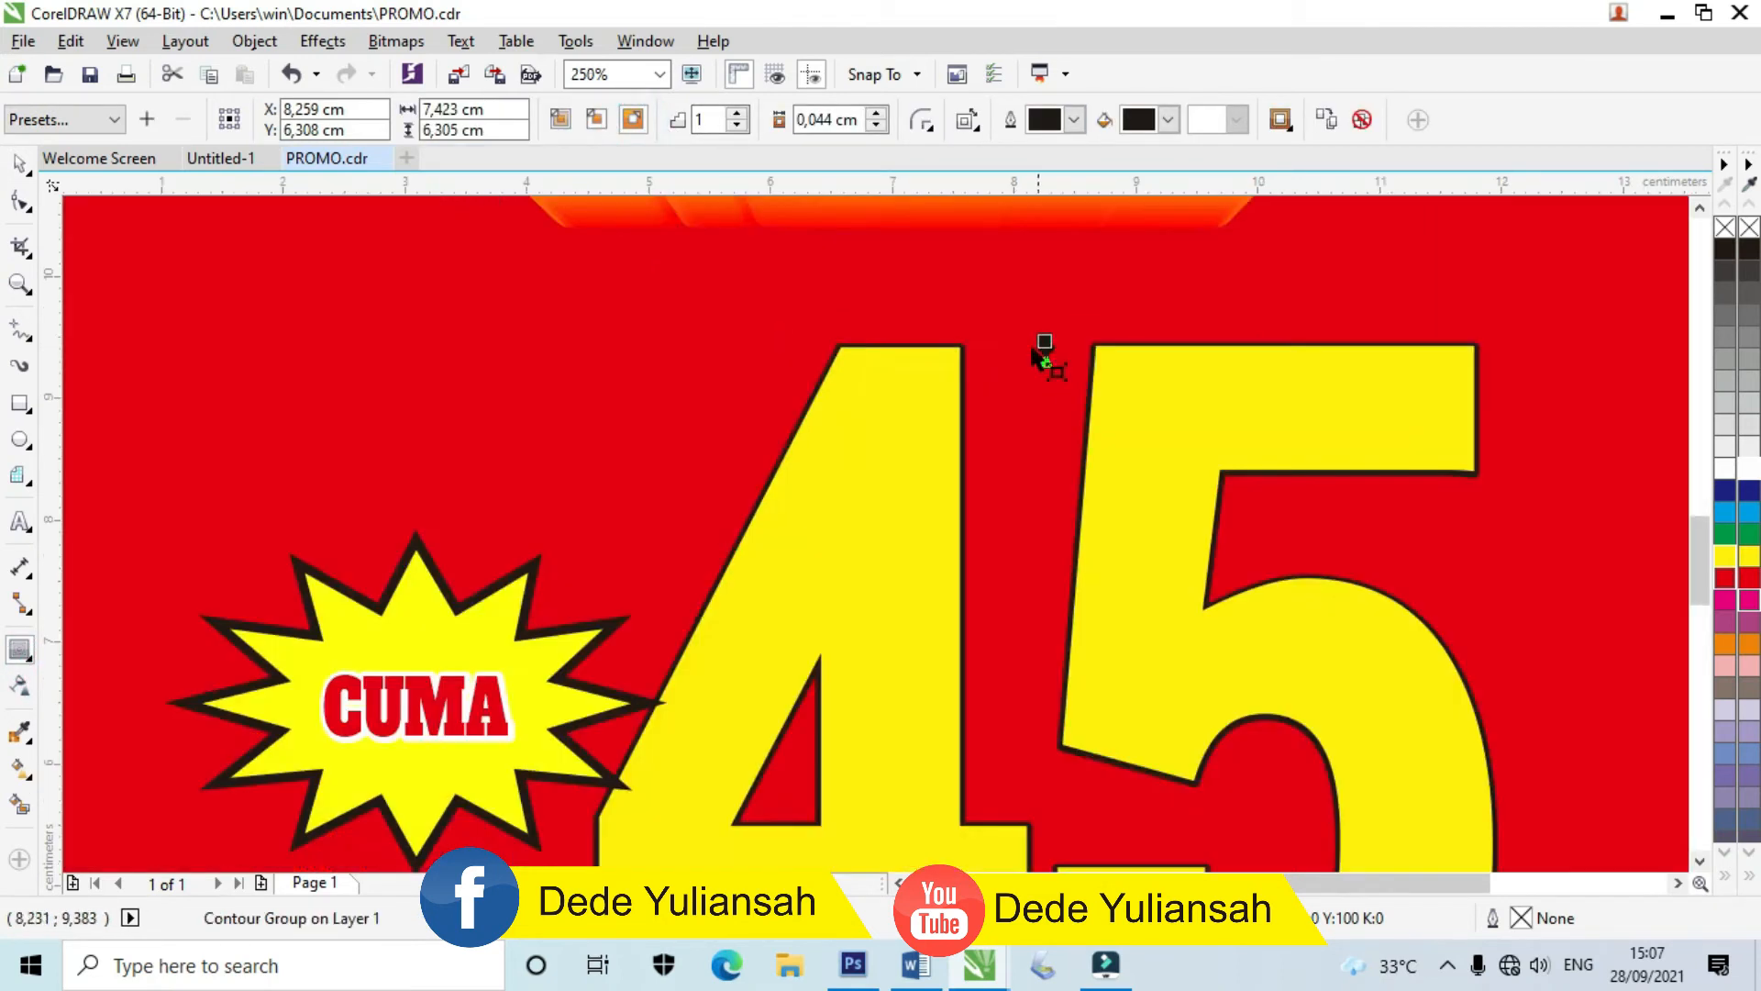
{"action": "left_click_drag", "start_coordinate": [1044, 342], "coordinate": [1043, 322]}
{"action": "scroll", "coordinate": [1043, 322], "scroll_direction": "down", "scroll_amount": 2}
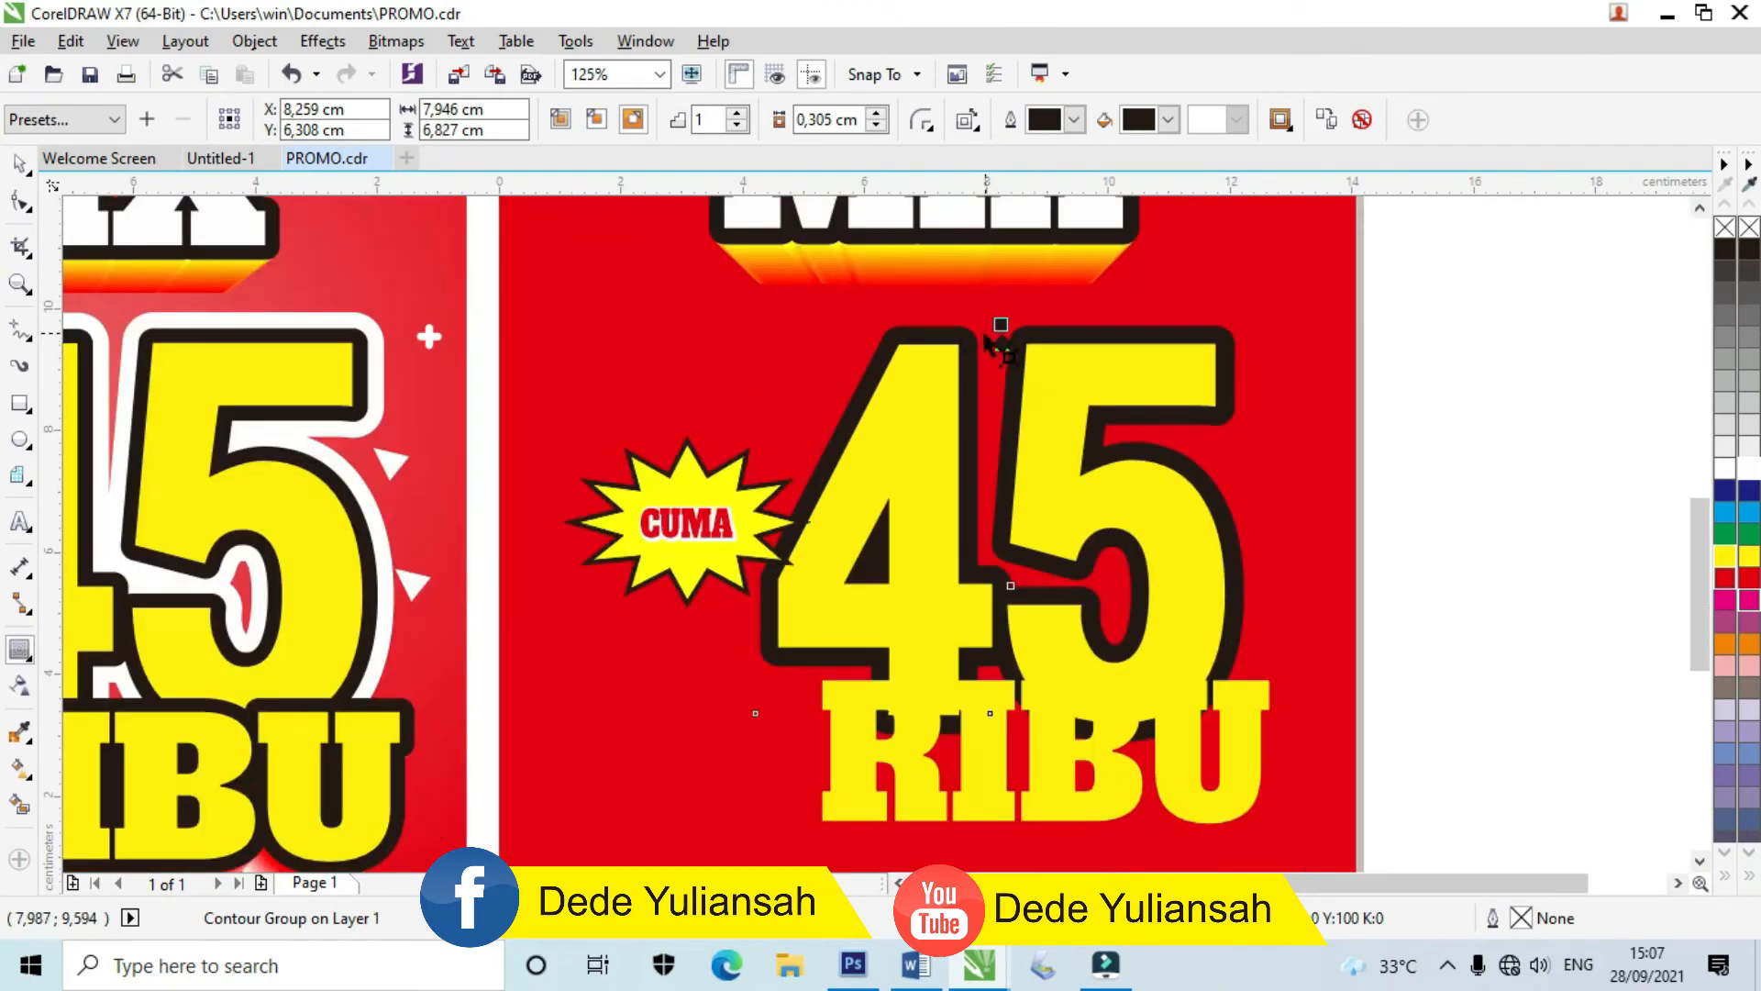
{"action": "left_click", "coordinate": [18, 163]}
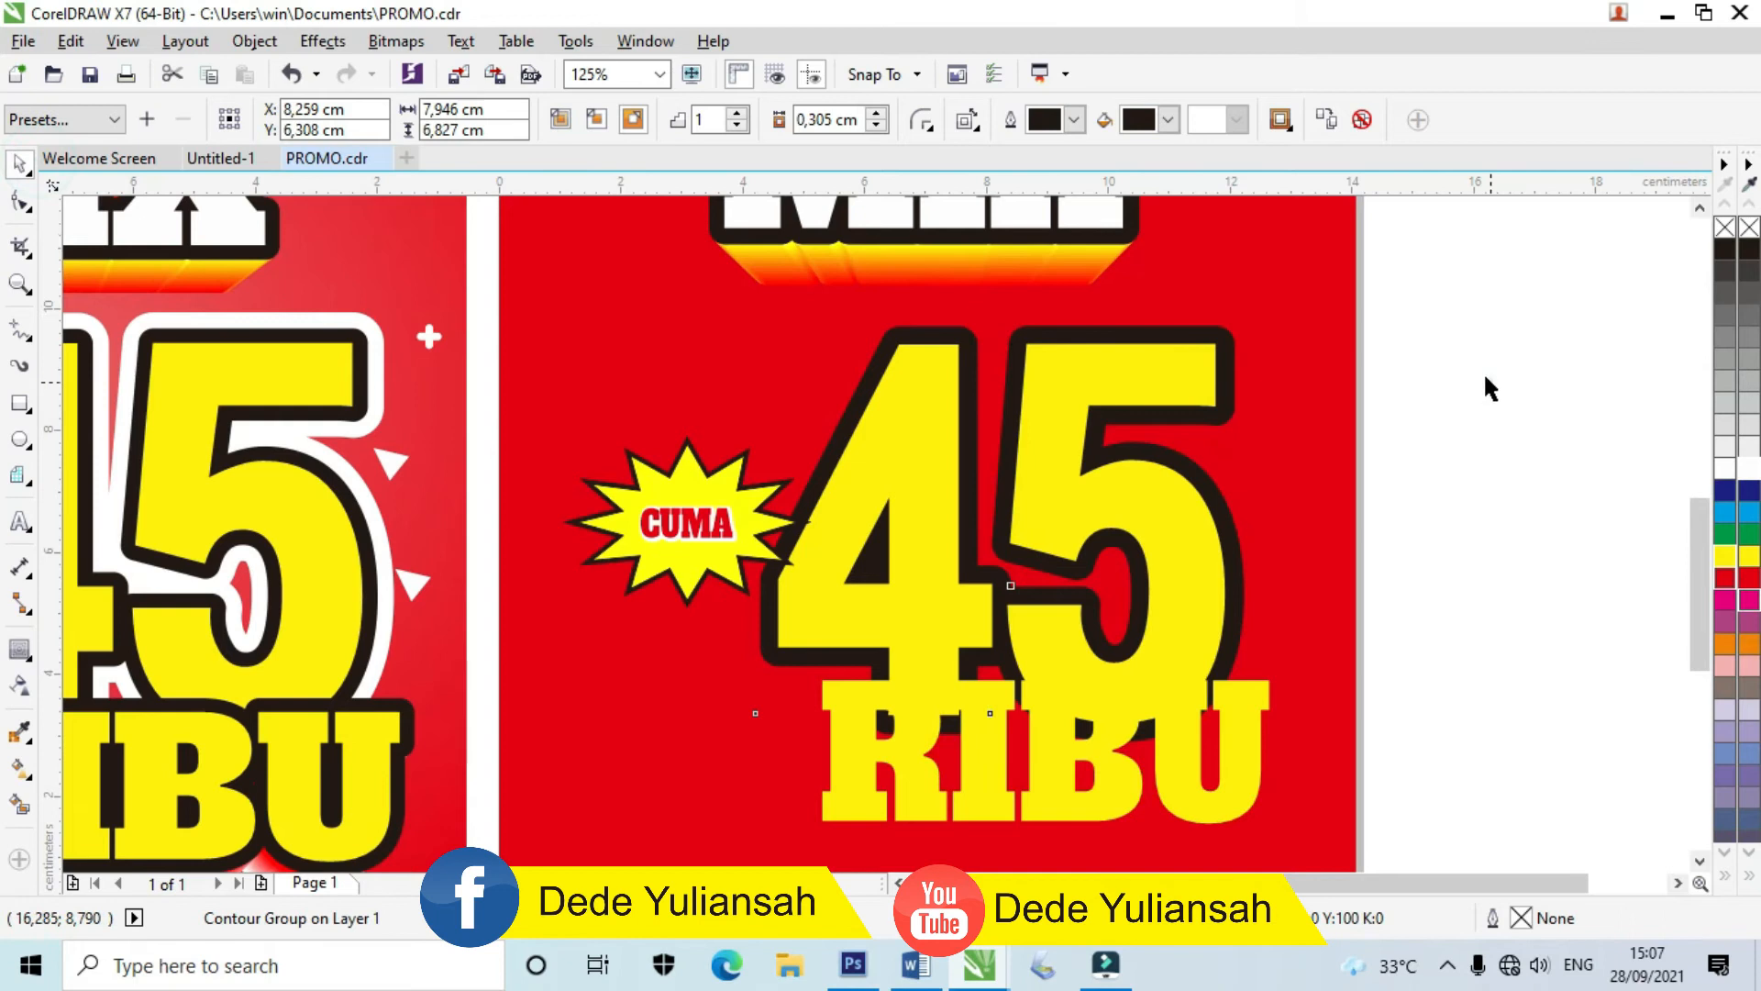
{"action": "left_click", "coordinate": [1484, 371]}
{"action": "scroll", "coordinate": [1220, 338], "scroll_direction": "up", "scroll_amount": 4}
Step: Break the 45 contour group apart into a separate outline curve
{"action": "left_click", "coordinate": [1136, 350]}
{"action": "right_click", "coordinate": [1135, 350]}
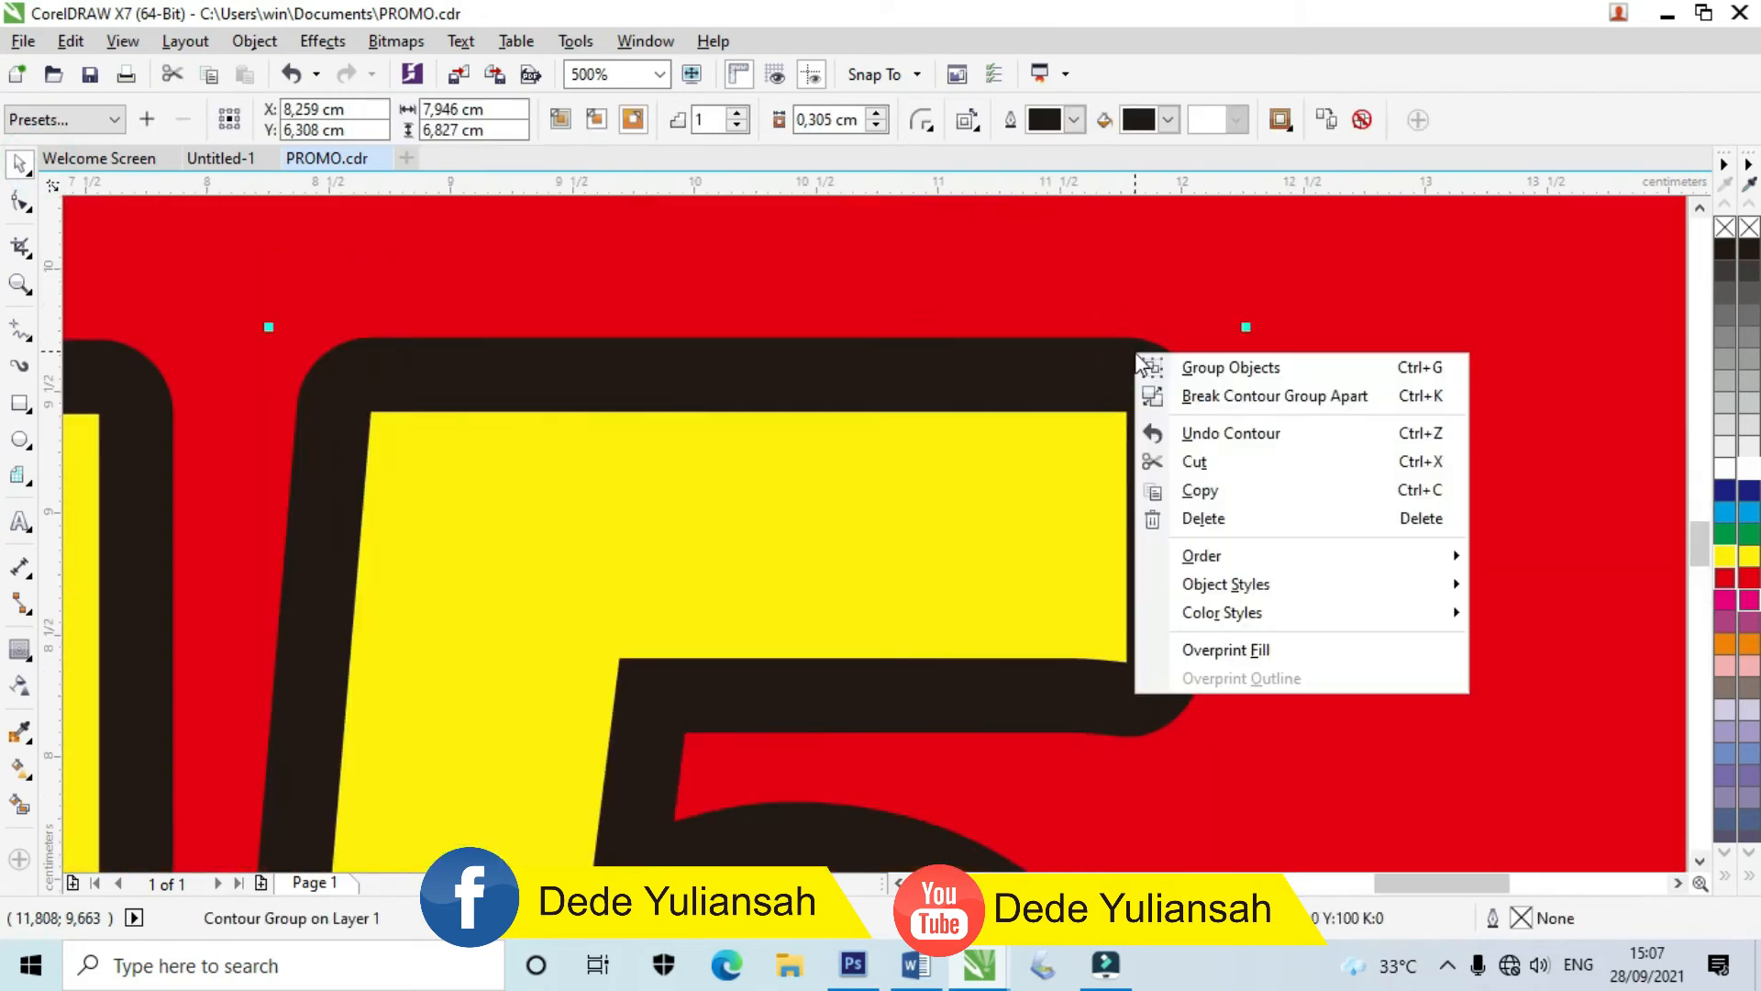
{"action": "left_click", "coordinate": [1198, 389]}
{"action": "scroll", "coordinate": [1030, 389], "scroll_direction": "down", "scroll_amount": 4}
{"action": "left_click", "coordinate": [1486, 440]}
Step: Give the 45 outline curve a white contour widened to 0,27 cm
{"action": "left_click", "coordinate": [891, 390]}
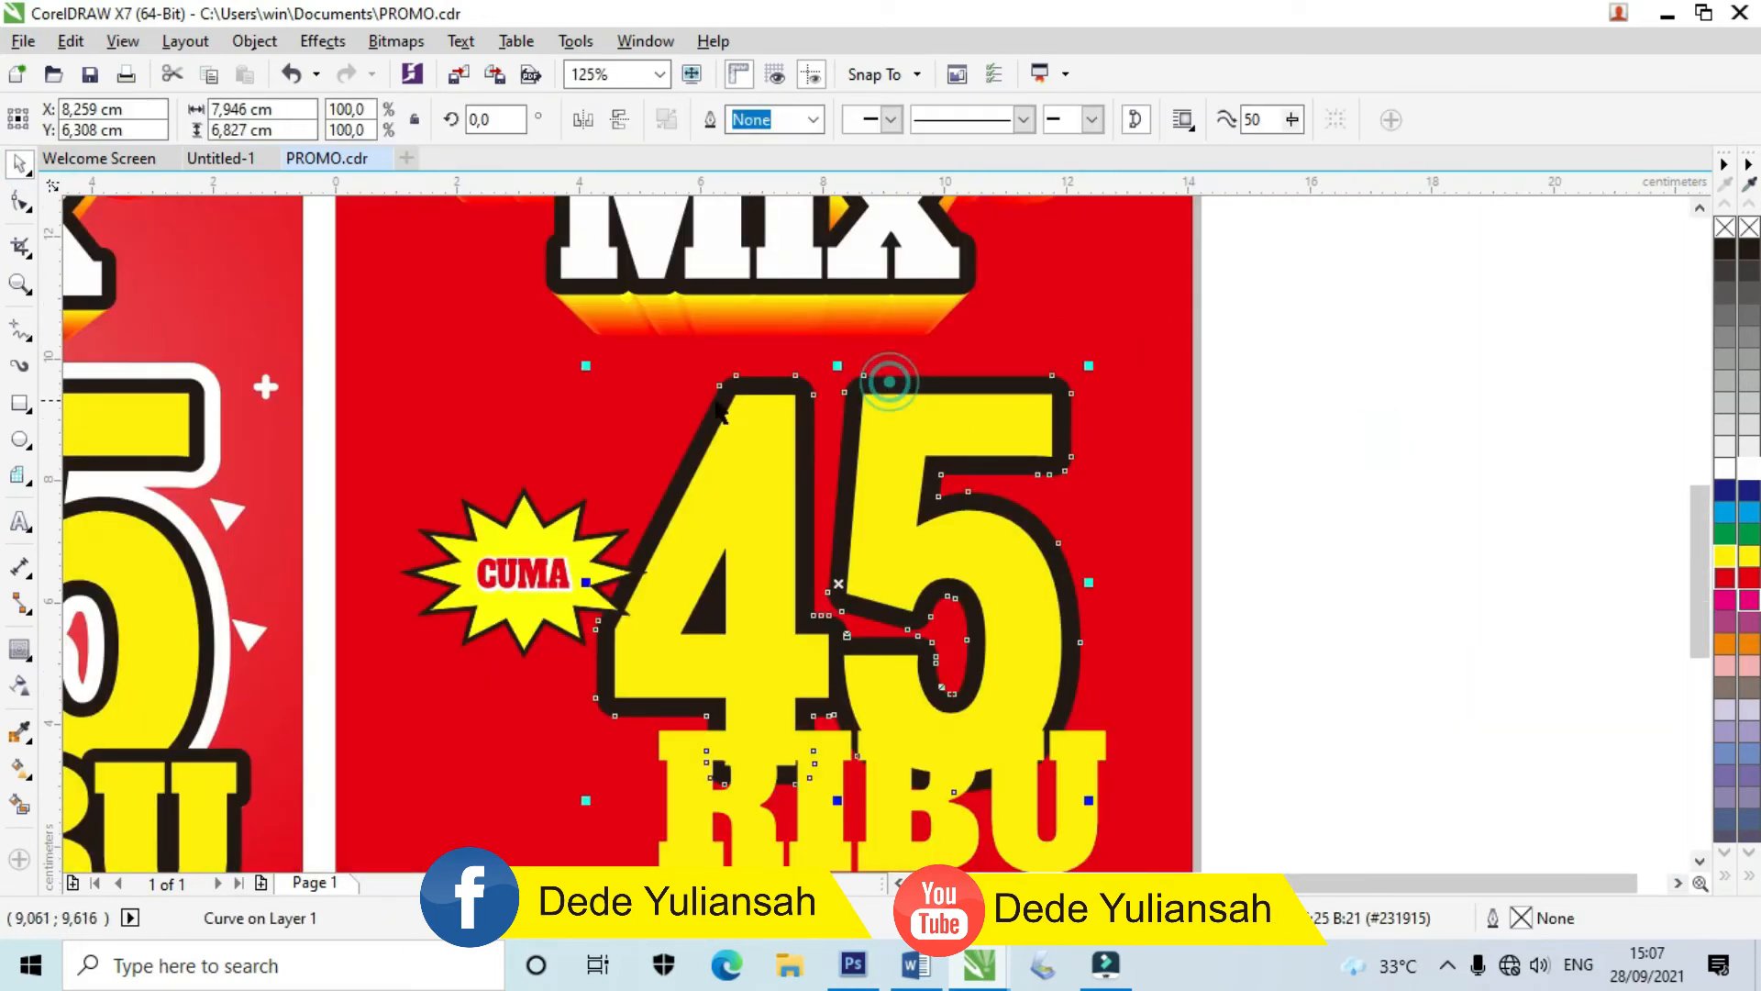
{"action": "left_click", "coordinate": [20, 651]}
{"action": "left_click", "coordinate": [1168, 120]}
{"action": "left_click", "coordinate": [1223, 165]}
{"action": "scroll", "coordinate": [840, 380], "scroll_direction": "up", "scroll_amount": 2}
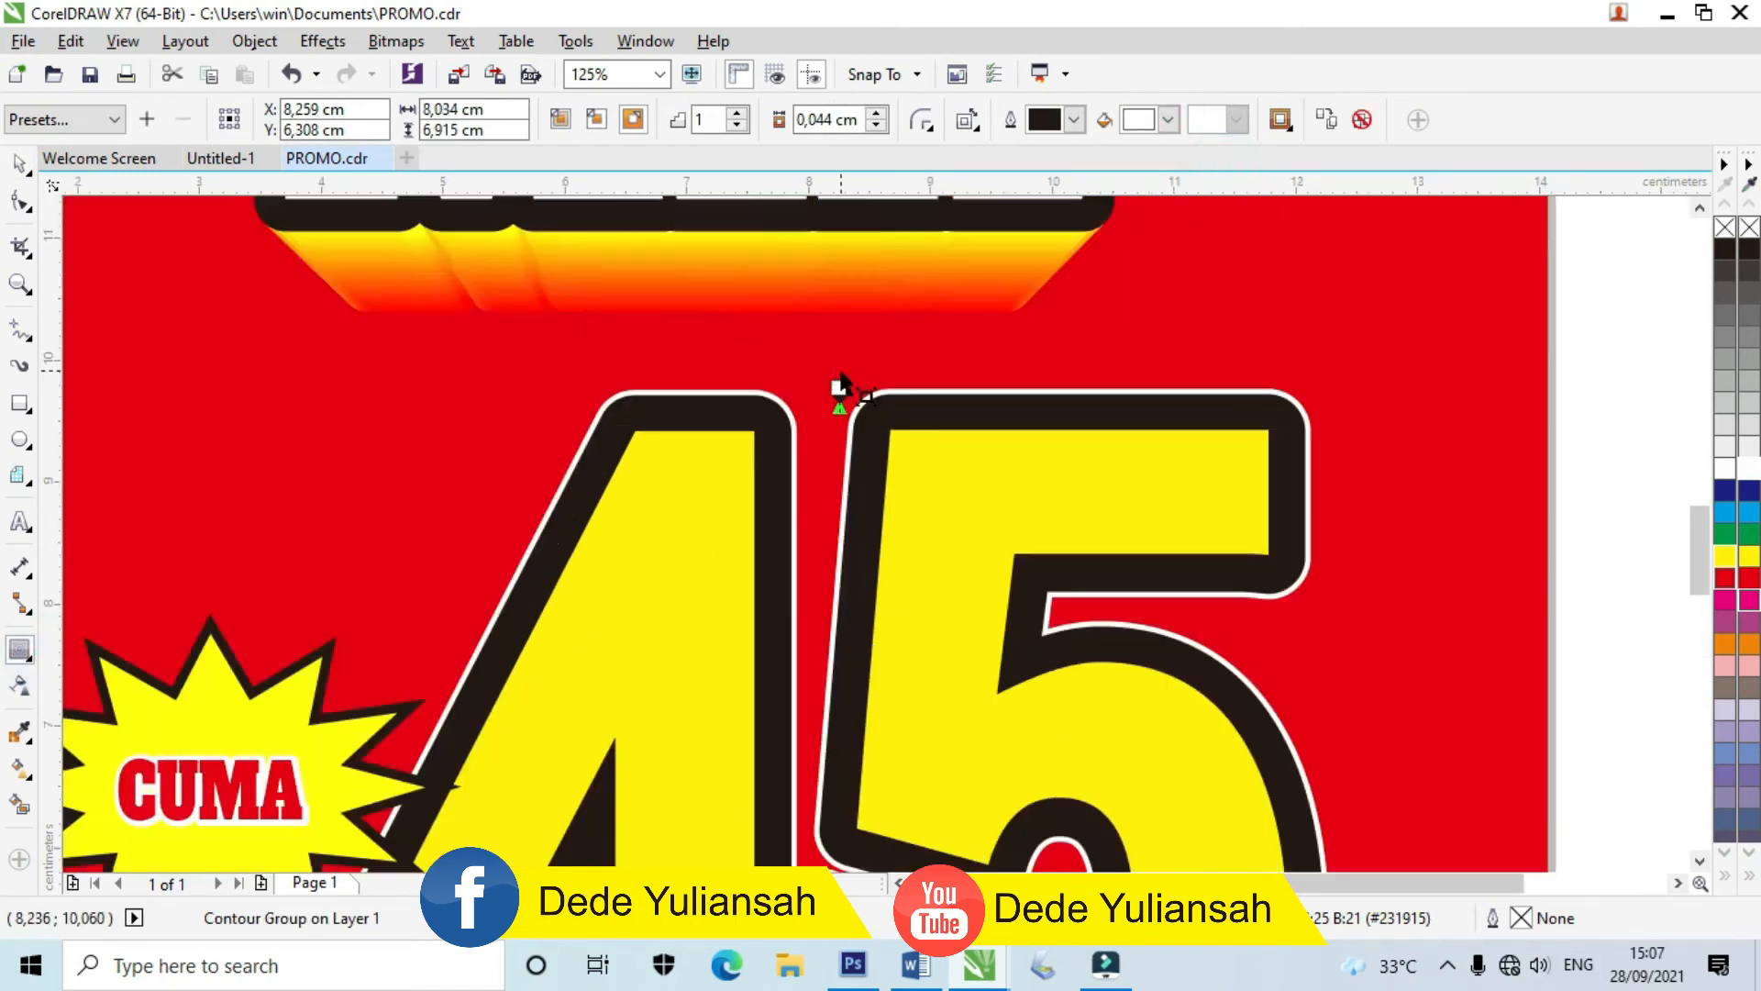
{"action": "scroll", "coordinate": [840, 380], "scroll_direction": "up", "scroll_amount": 4}
{"action": "left_click_drag", "start_coordinate": [840, 398], "coordinate": [848, 345]}
{"action": "scroll", "coordinate": [850, 348], "scroll_direction": "down", "scroll_amount": 2}
{"action": "scroll", "coordinate": [846, 364], "scroll_direction": "down", "scroll_amount": 2}
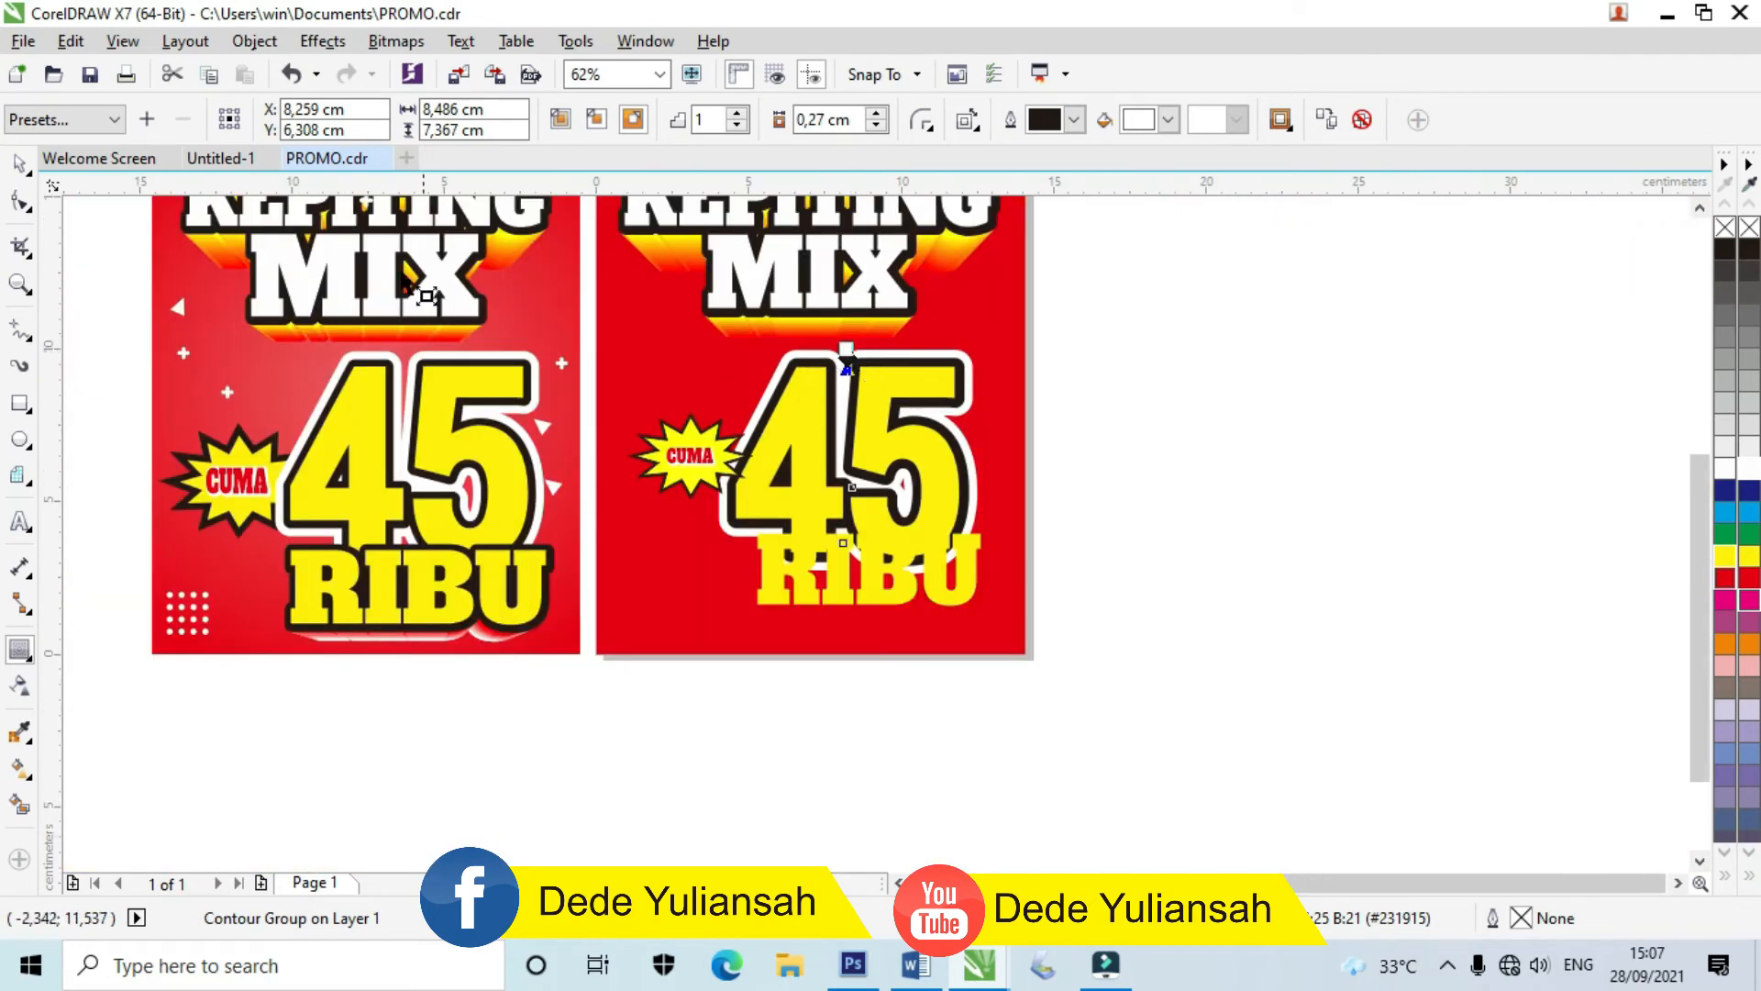
{"action": "left_click", "coordinate": [22, 165]}
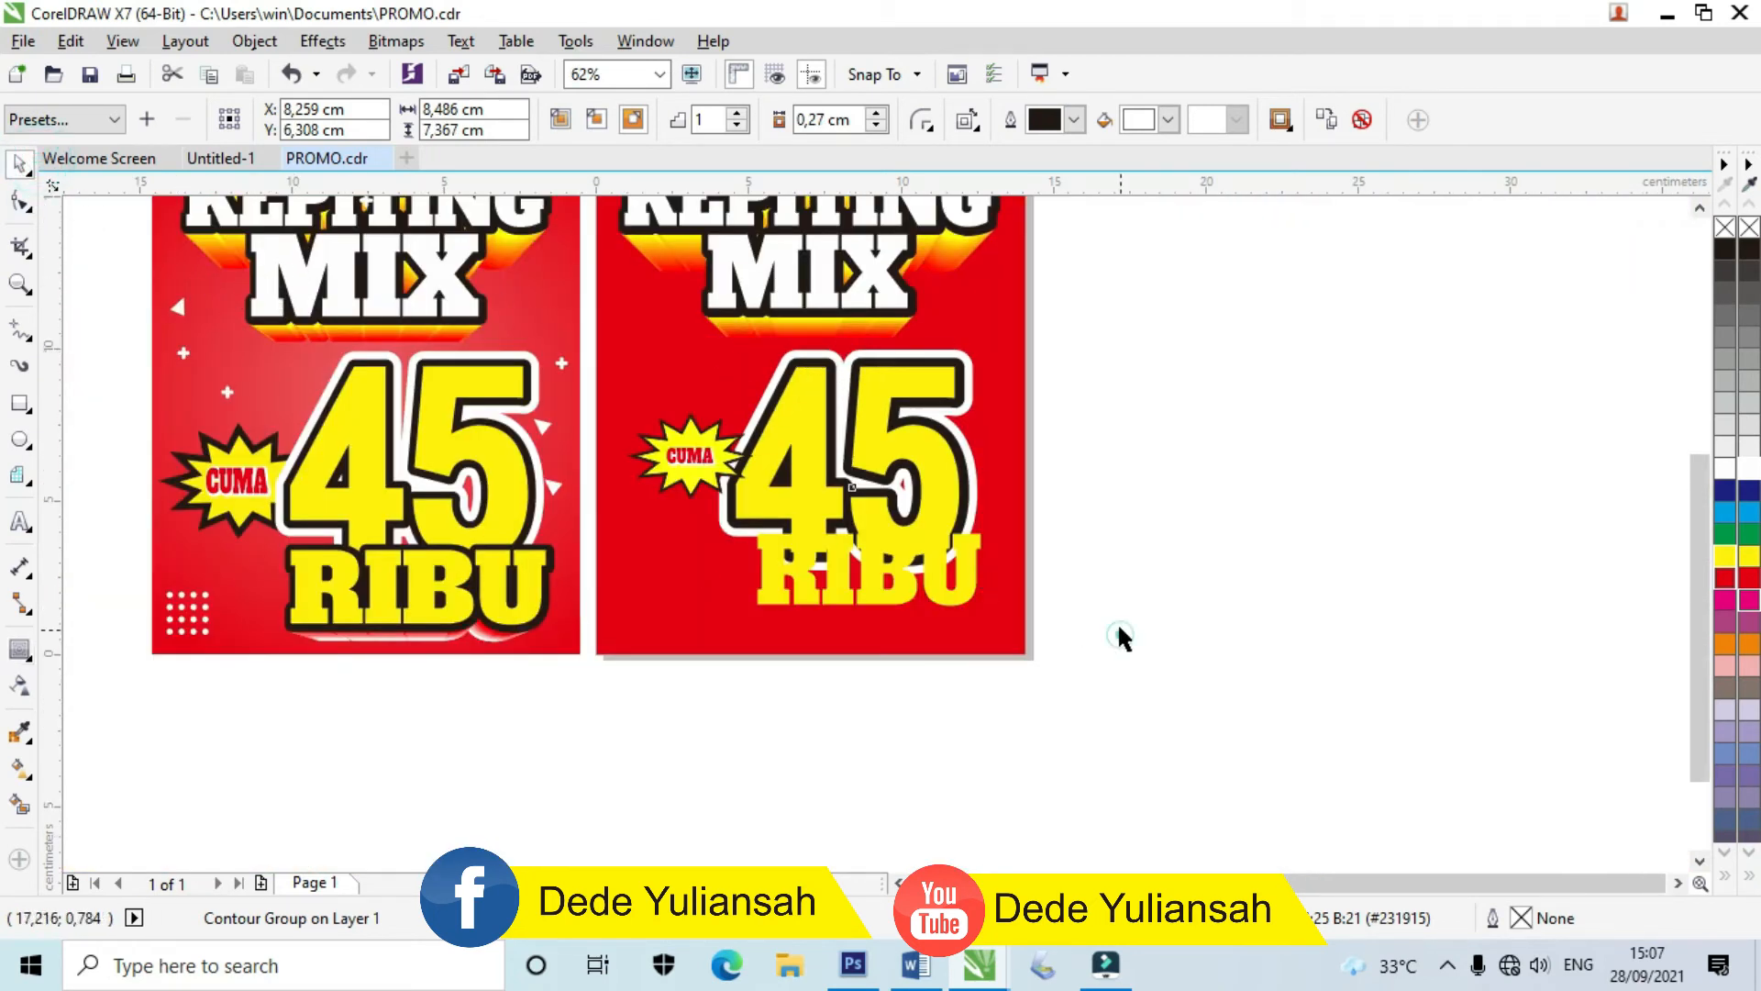
Step: Add a dark contour around RIBU, thickened to 0,162 cm
{"action": "left_click", "coordinate": [1117, 622]}
{"action": "scroll", "coordinate": [739, 545], "scroll_direction": "up", "scroll_amount": 2}
{"action": "left_click", "coordinate": [778, 557]}
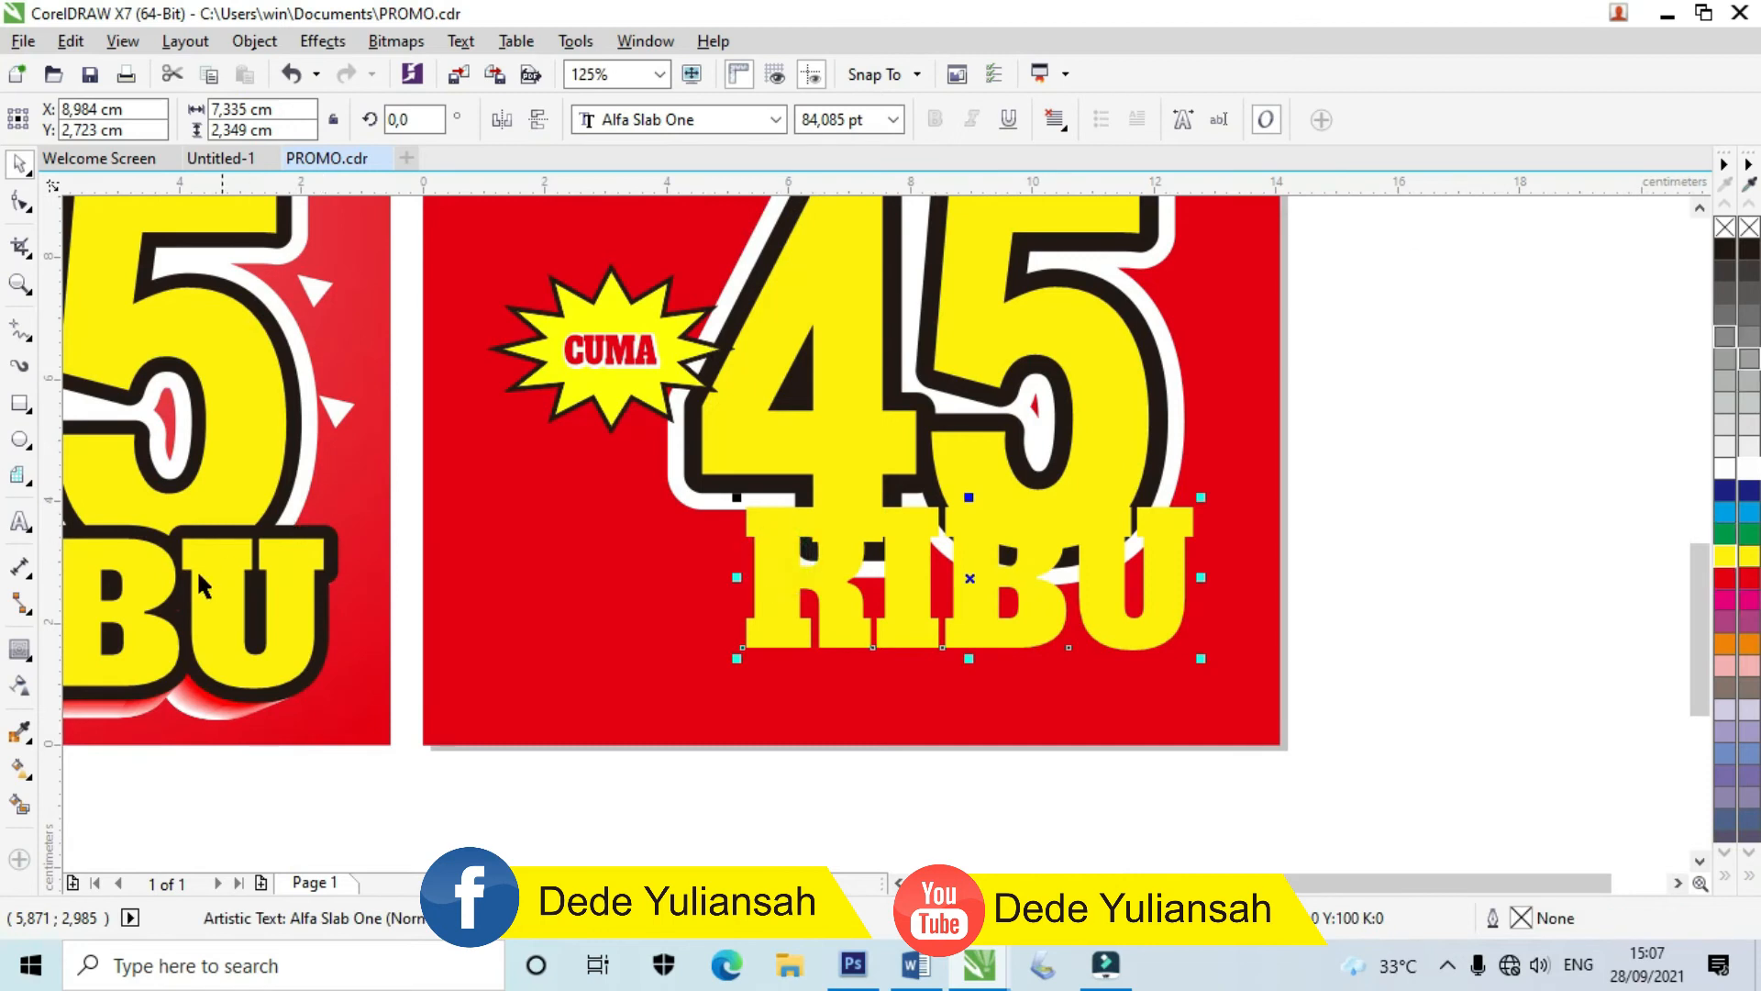
{"action": "left_click", "coordinate": [26, 654]}
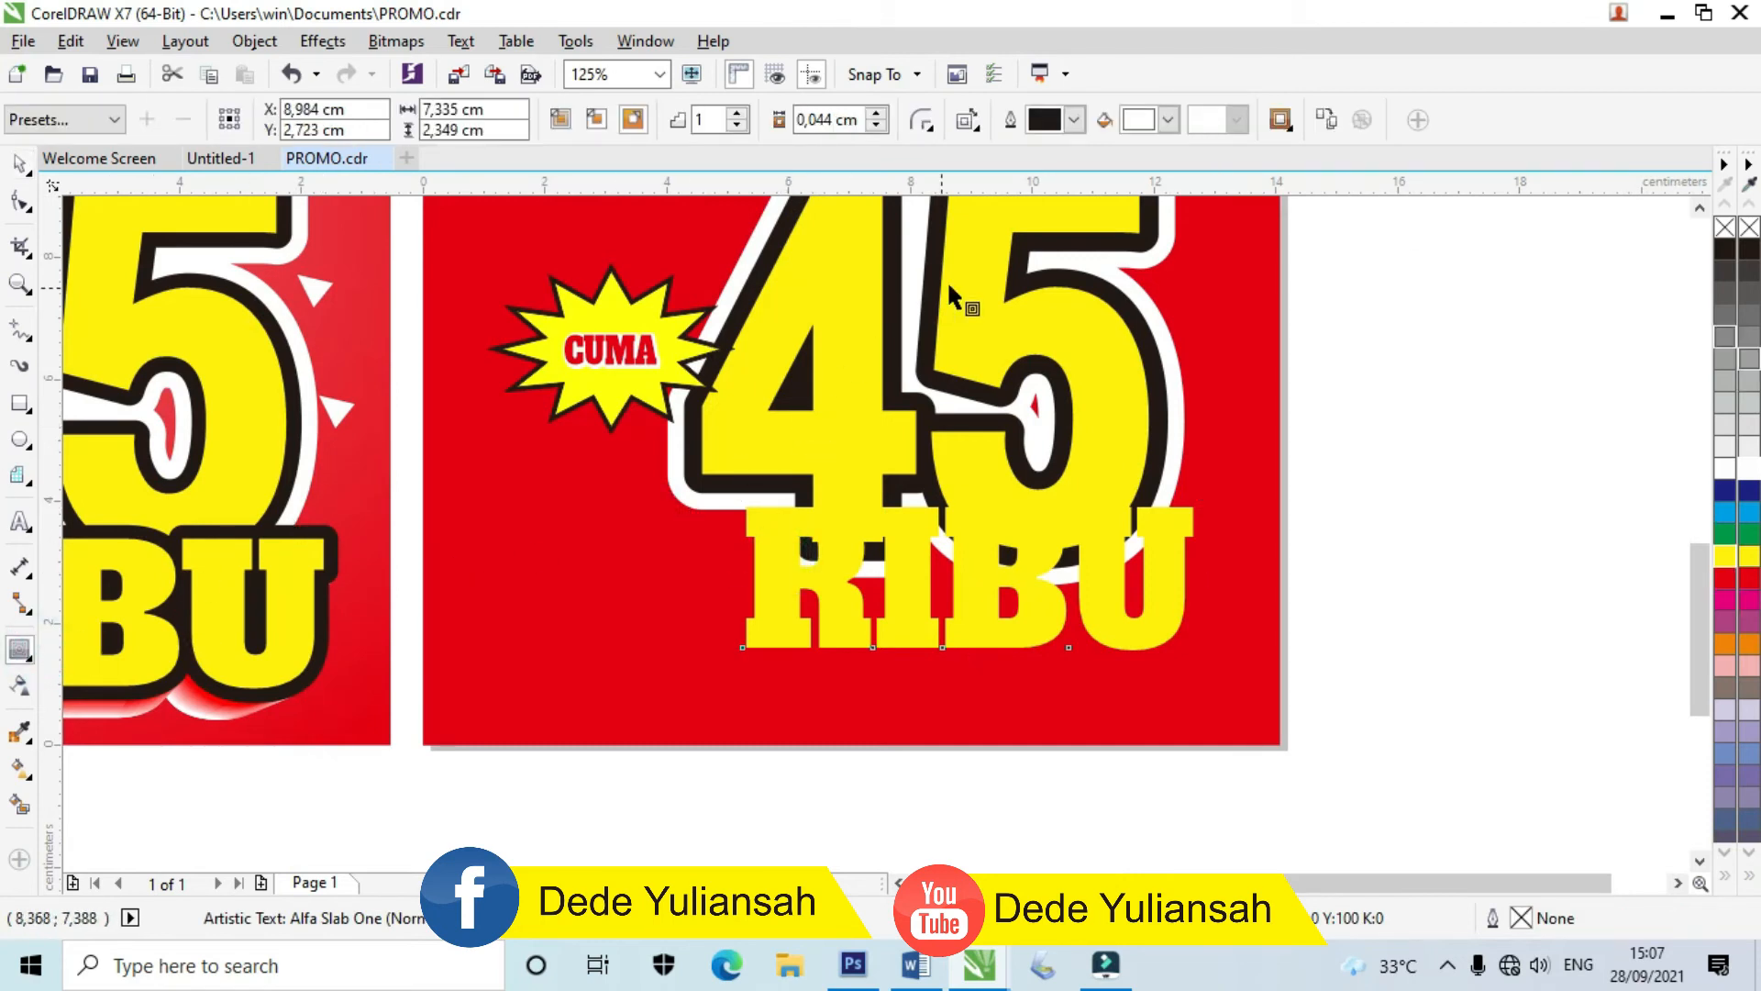
{"action": "left_click", "coordinate": [1167, 121]}
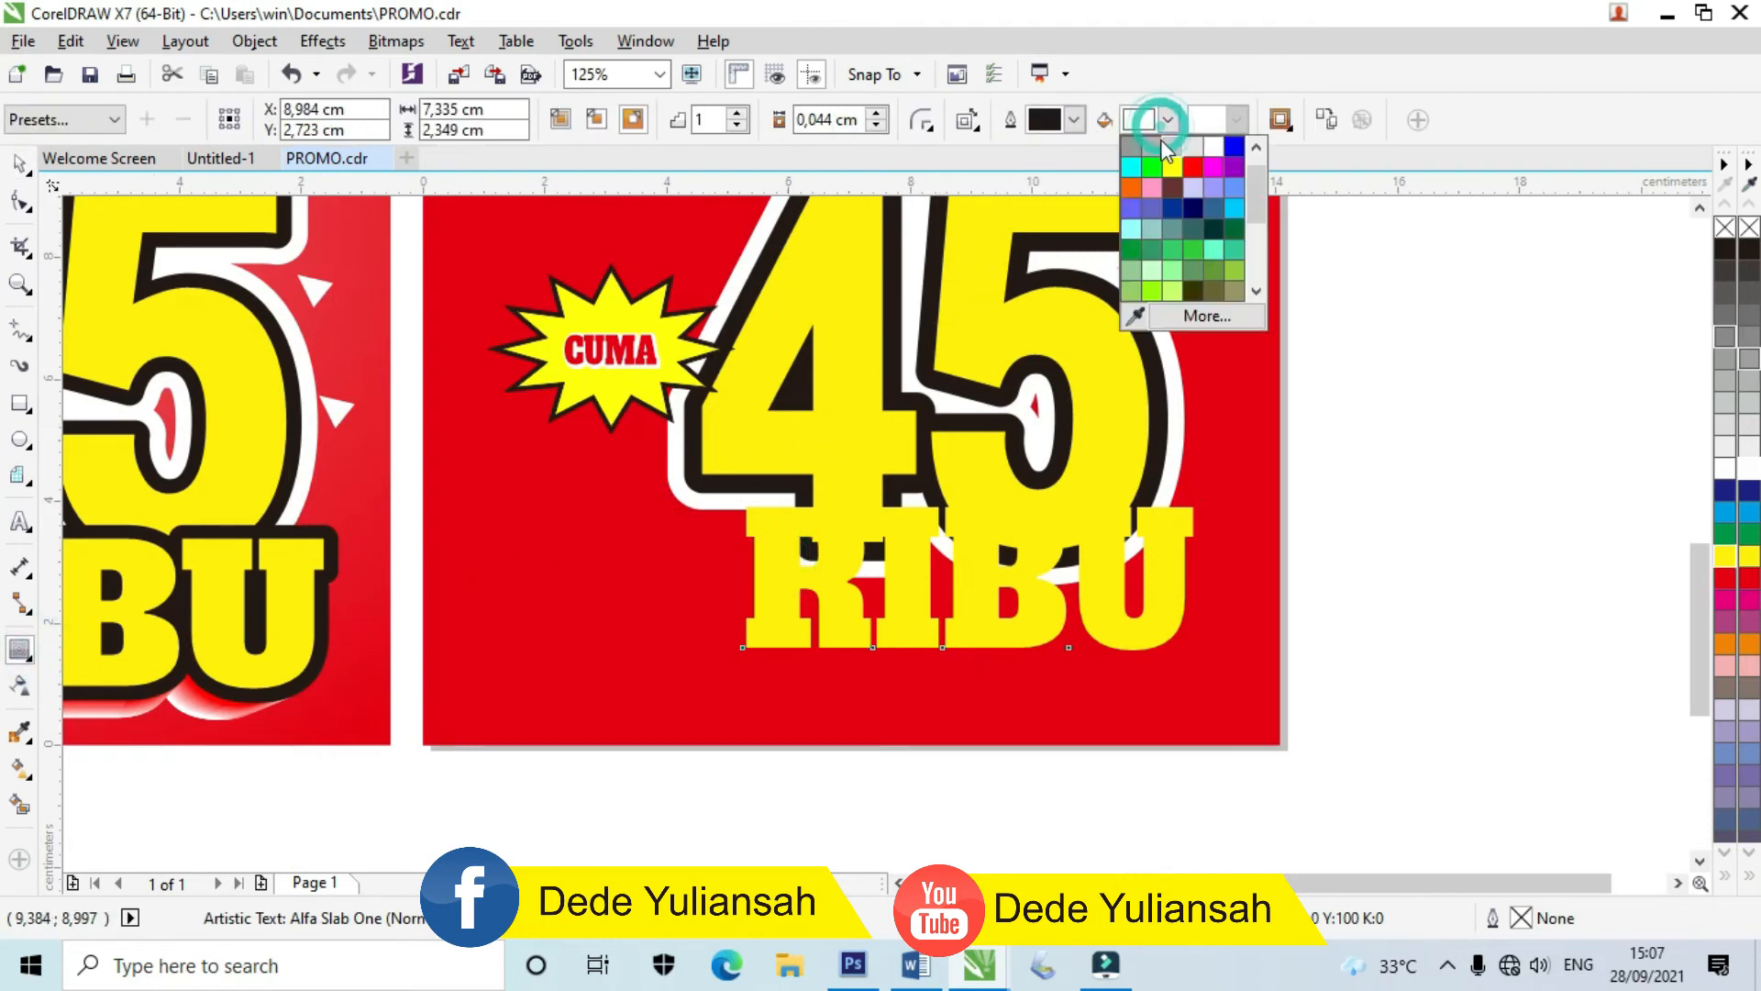
{"action": "left_click", "coordinate": [1162, 280]}
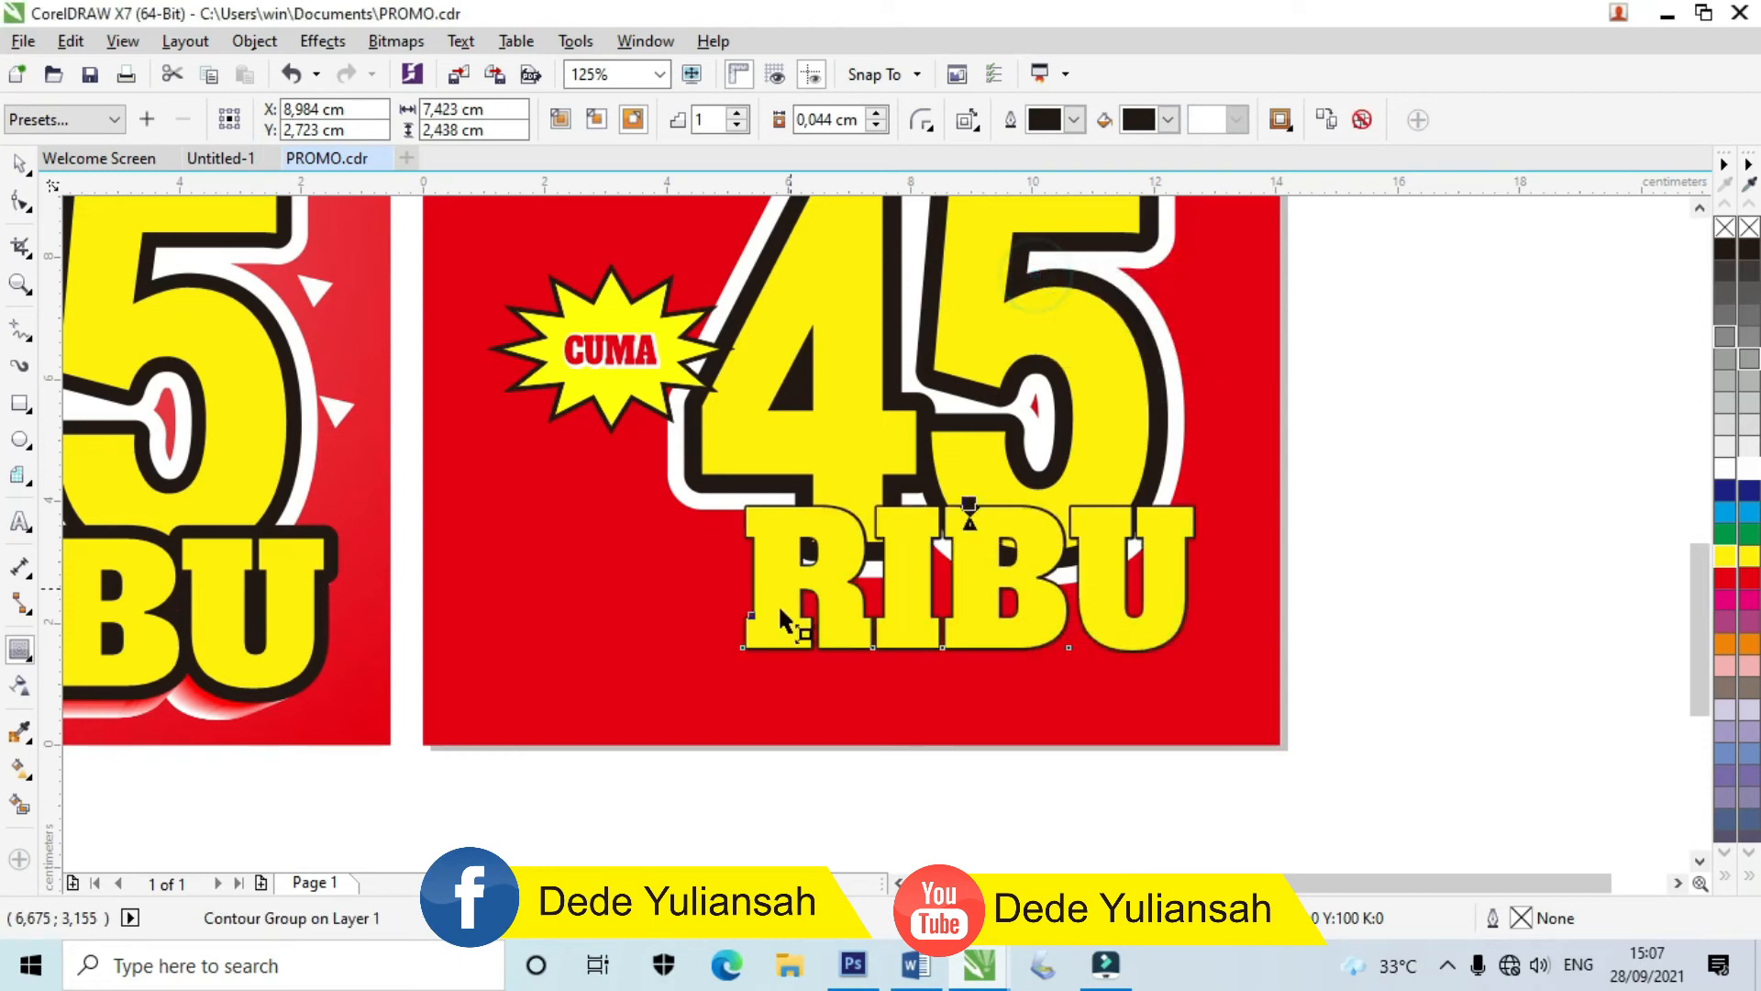
{"action": "scroll", "coordinate": [958, 538], "scroll_direction": "up", "scroll_amount": 2}
{"action": "left_click_drag", "start_coordinate": [1021, 412], "coordinate": [1020, 385]}
{"action": "scroll", "coordinate": [855, 364], "scroll_direction": "down", "scroll_amount": 1}
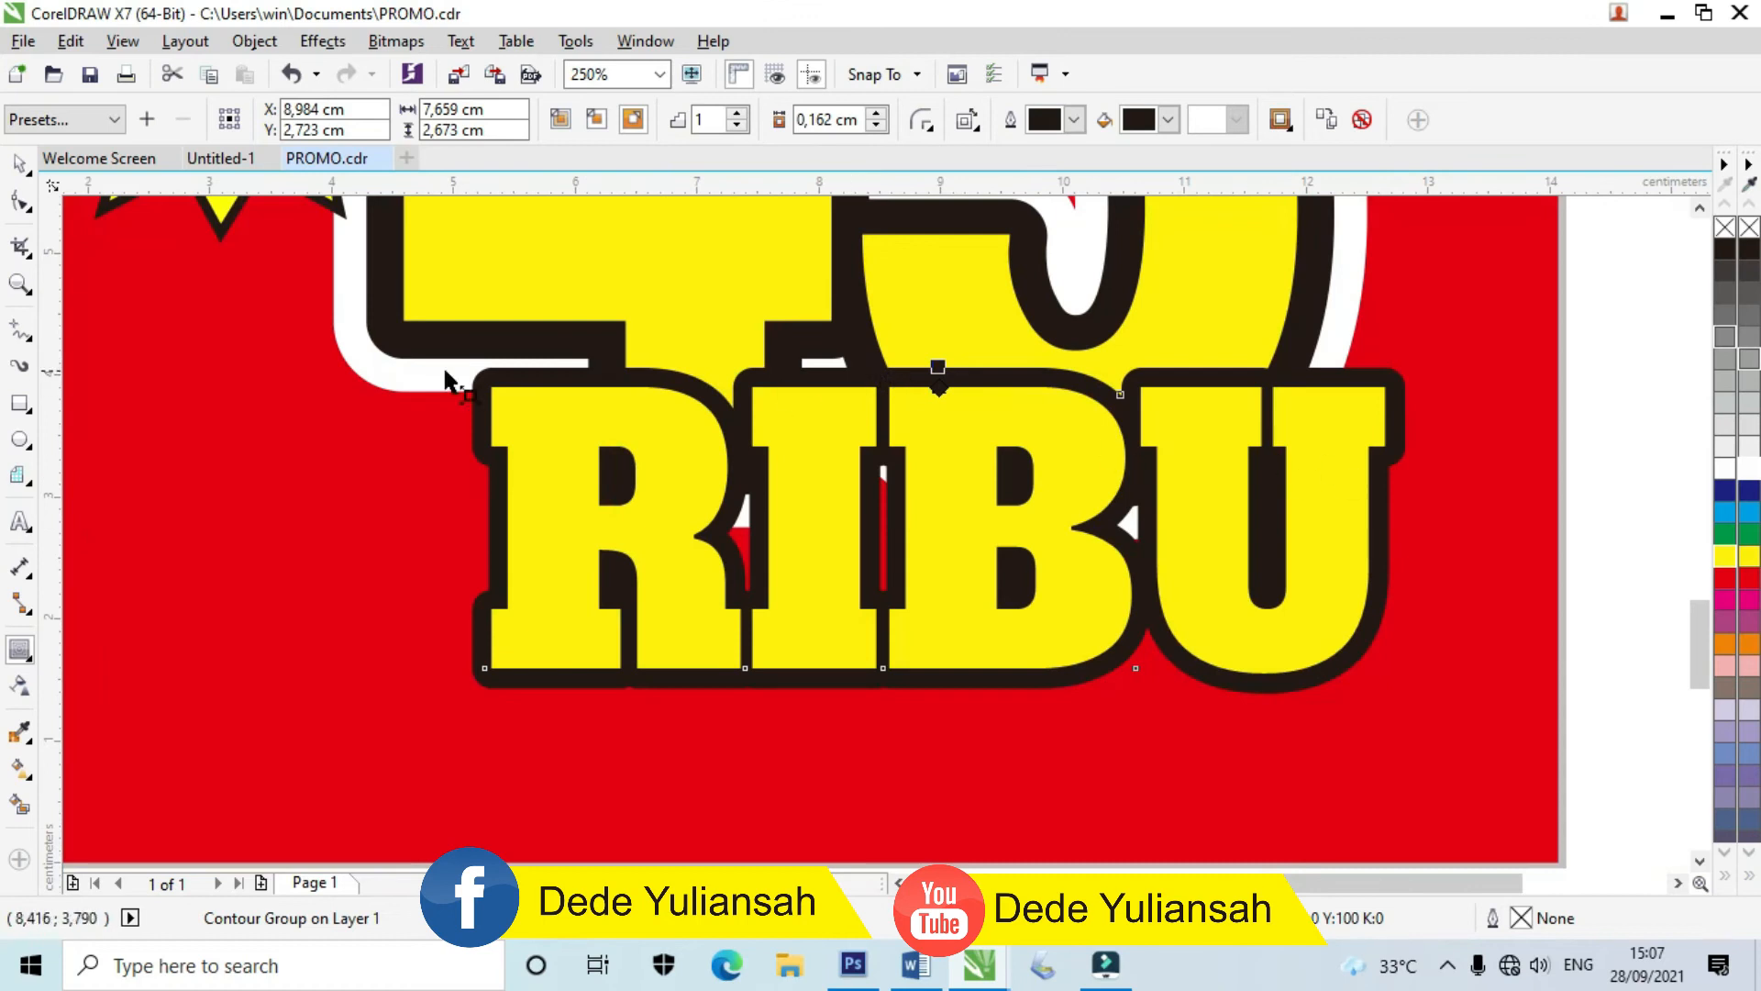
{"action": "left_click", "coordinate": [20, 163]}
Step: Break the RIBU contour group apart and select the outline curve
{"action": "left_click", "coordinate": [1642, 637]}
{"action": "left_click", "coordinate": [1319, 679]}
{"action": "right_click", "coordinate": [1319, 679]}
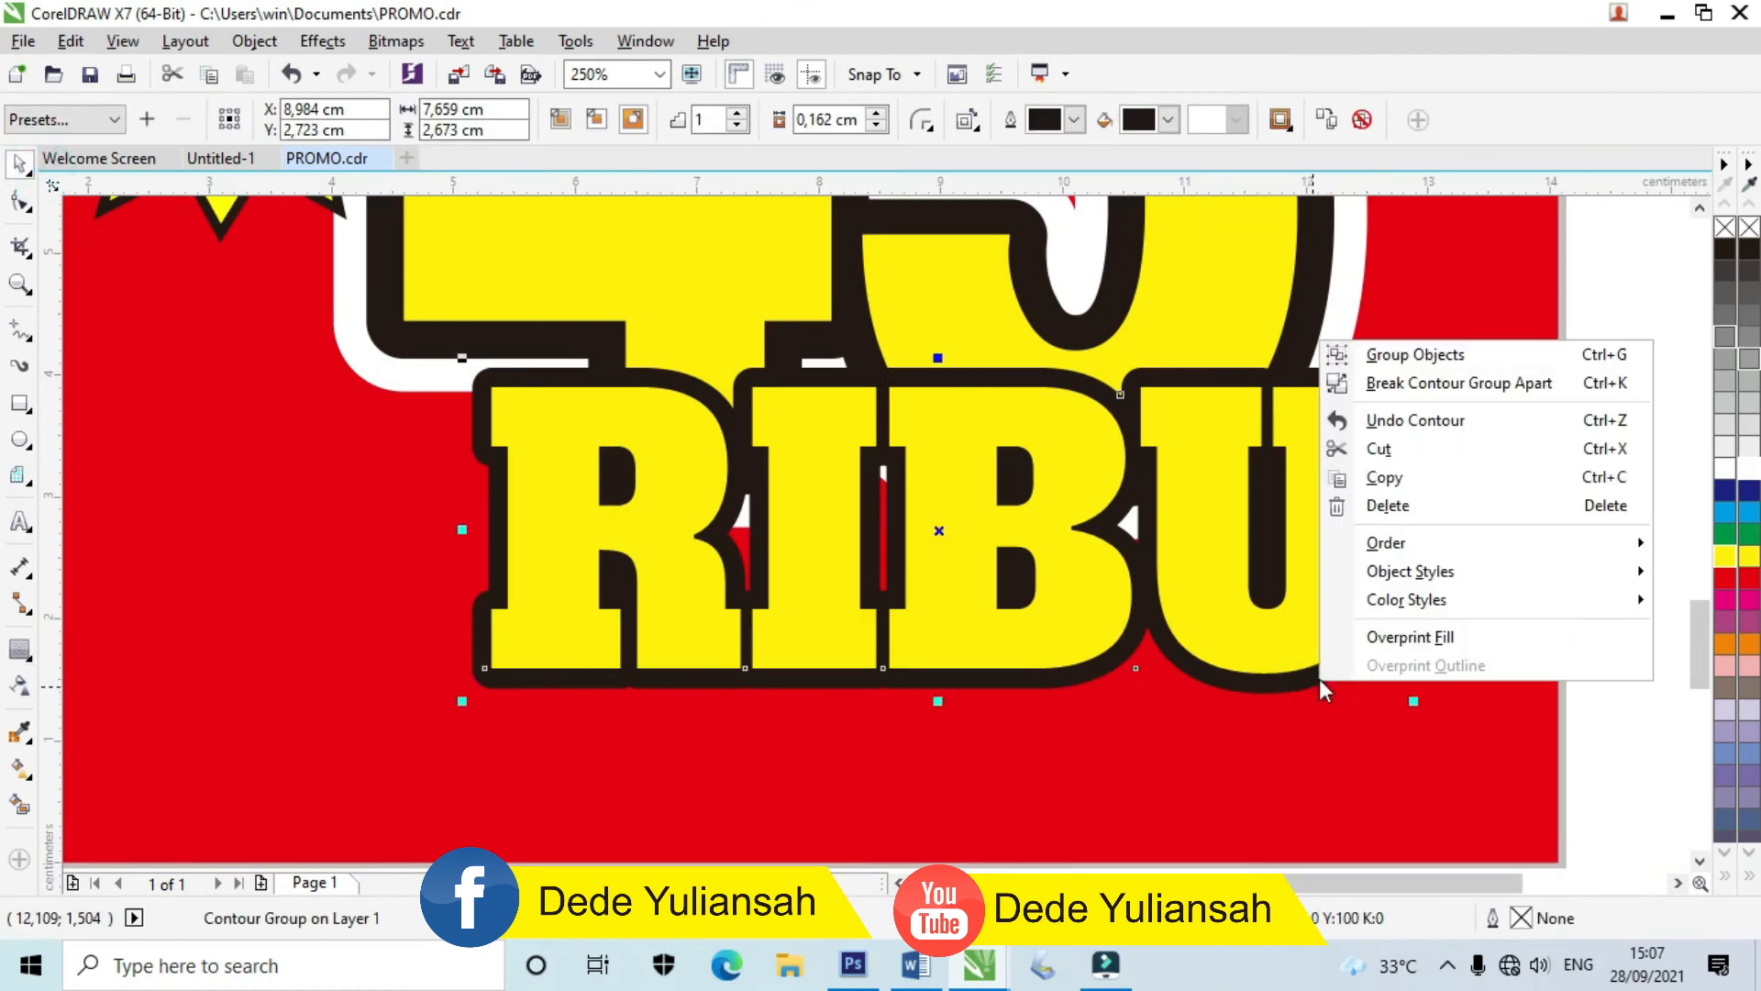
{"action": "left_click", "coordinate": [1404, 380]}
{"action": "left_click", "coordinate": [1600, 597]}
{"action": "left_click", "coordinate": [904, 684]}
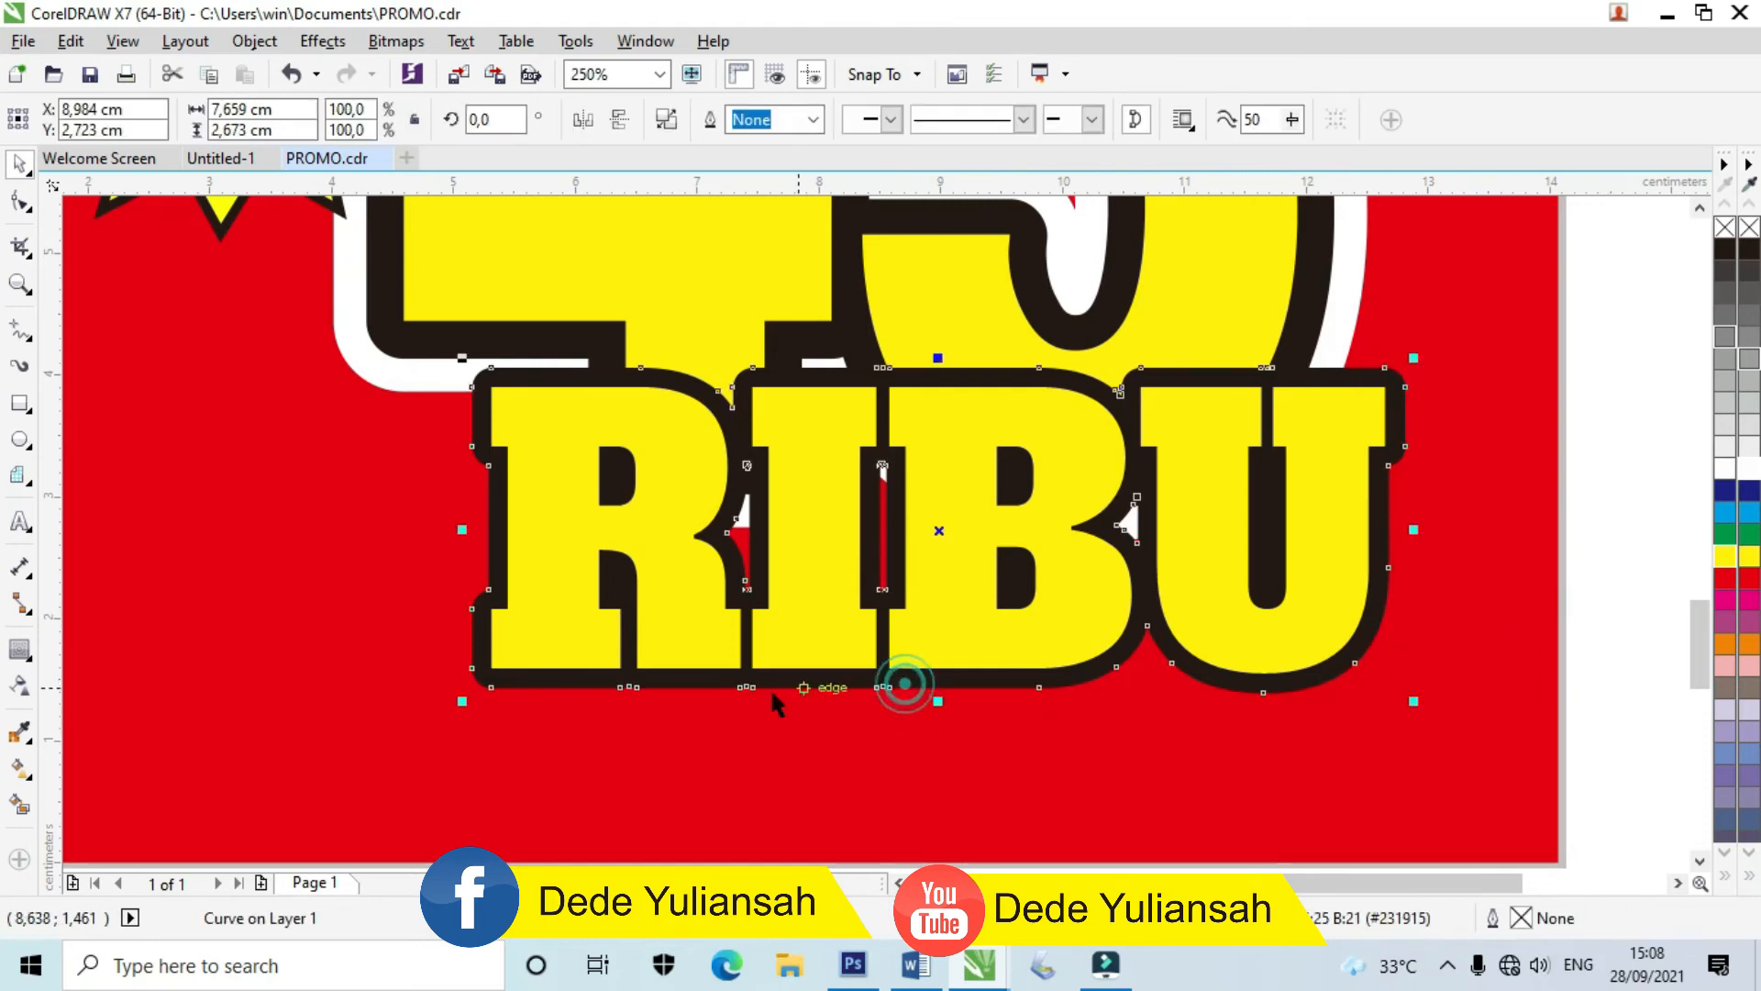
{"action": "left_click", "coordinate": [26, 659]}
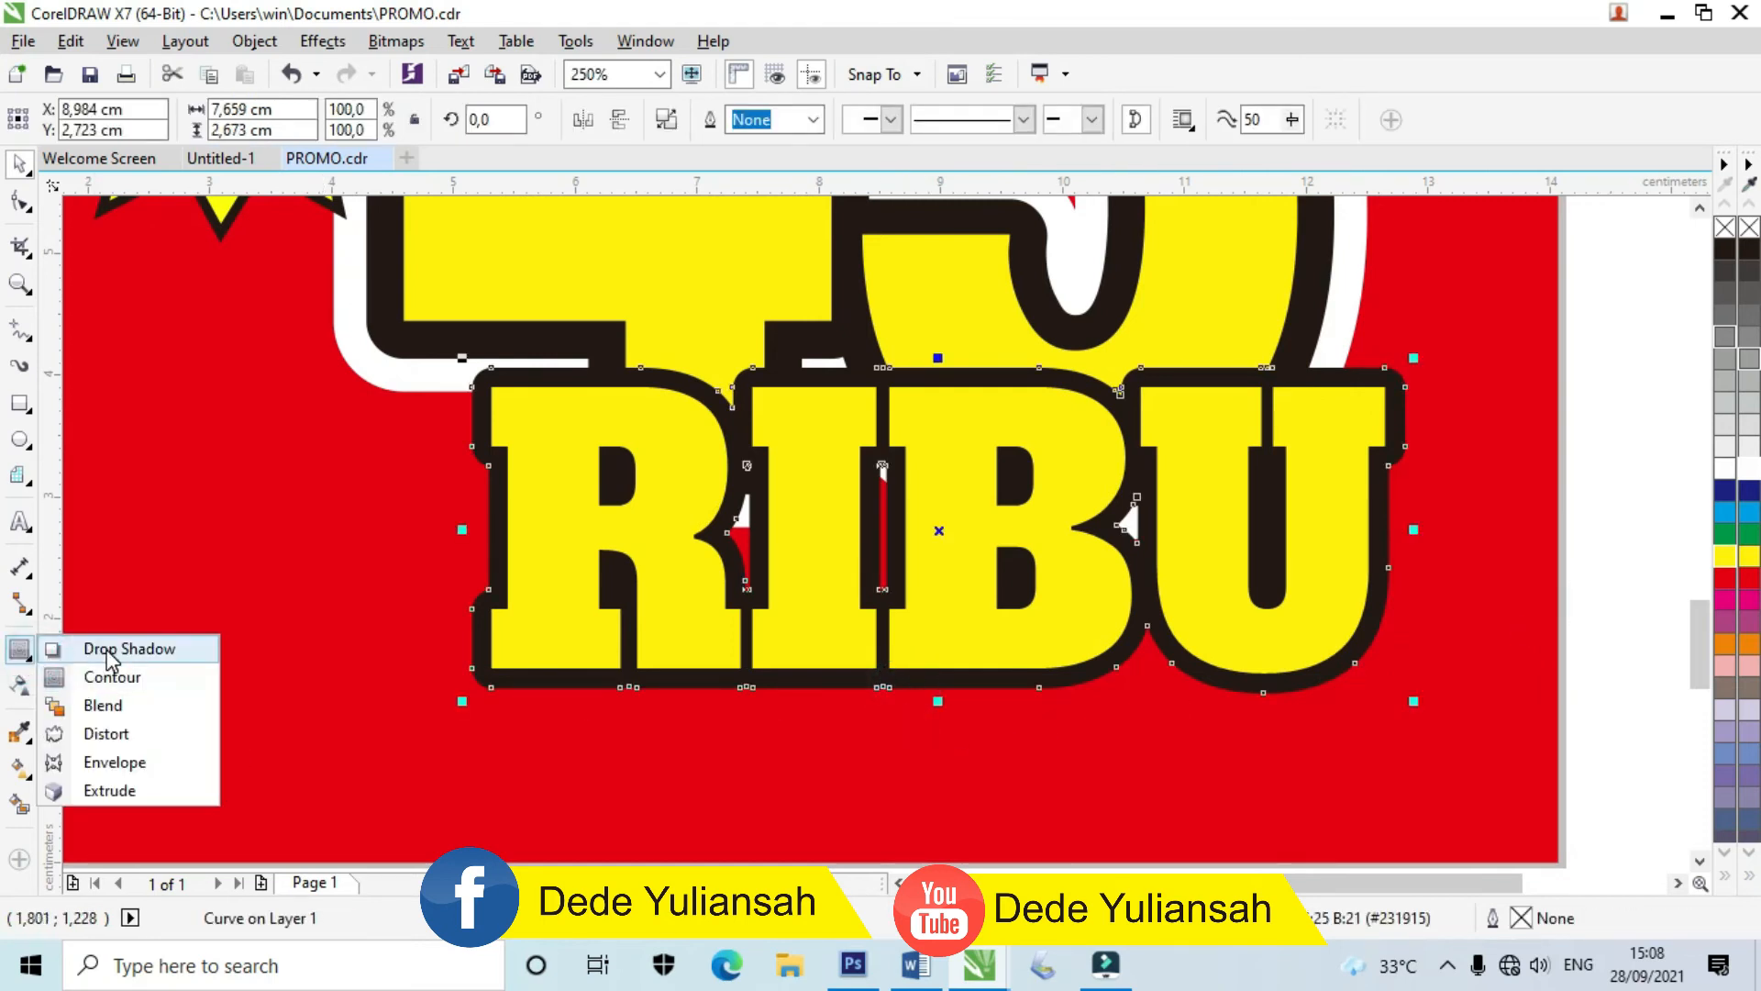
{"action": "left_click", "coordinate": [110, 791]}
Step: Extrude RIBU's outline downward with shading from red to white
{"action": "left_click_drag", "start_coordinate": [898, 694], "coordinate": [940, 807]}
{"action": "scroll", "coordinate": [939, 808], "scroll_direction": "down", "scroll_amount": 2}
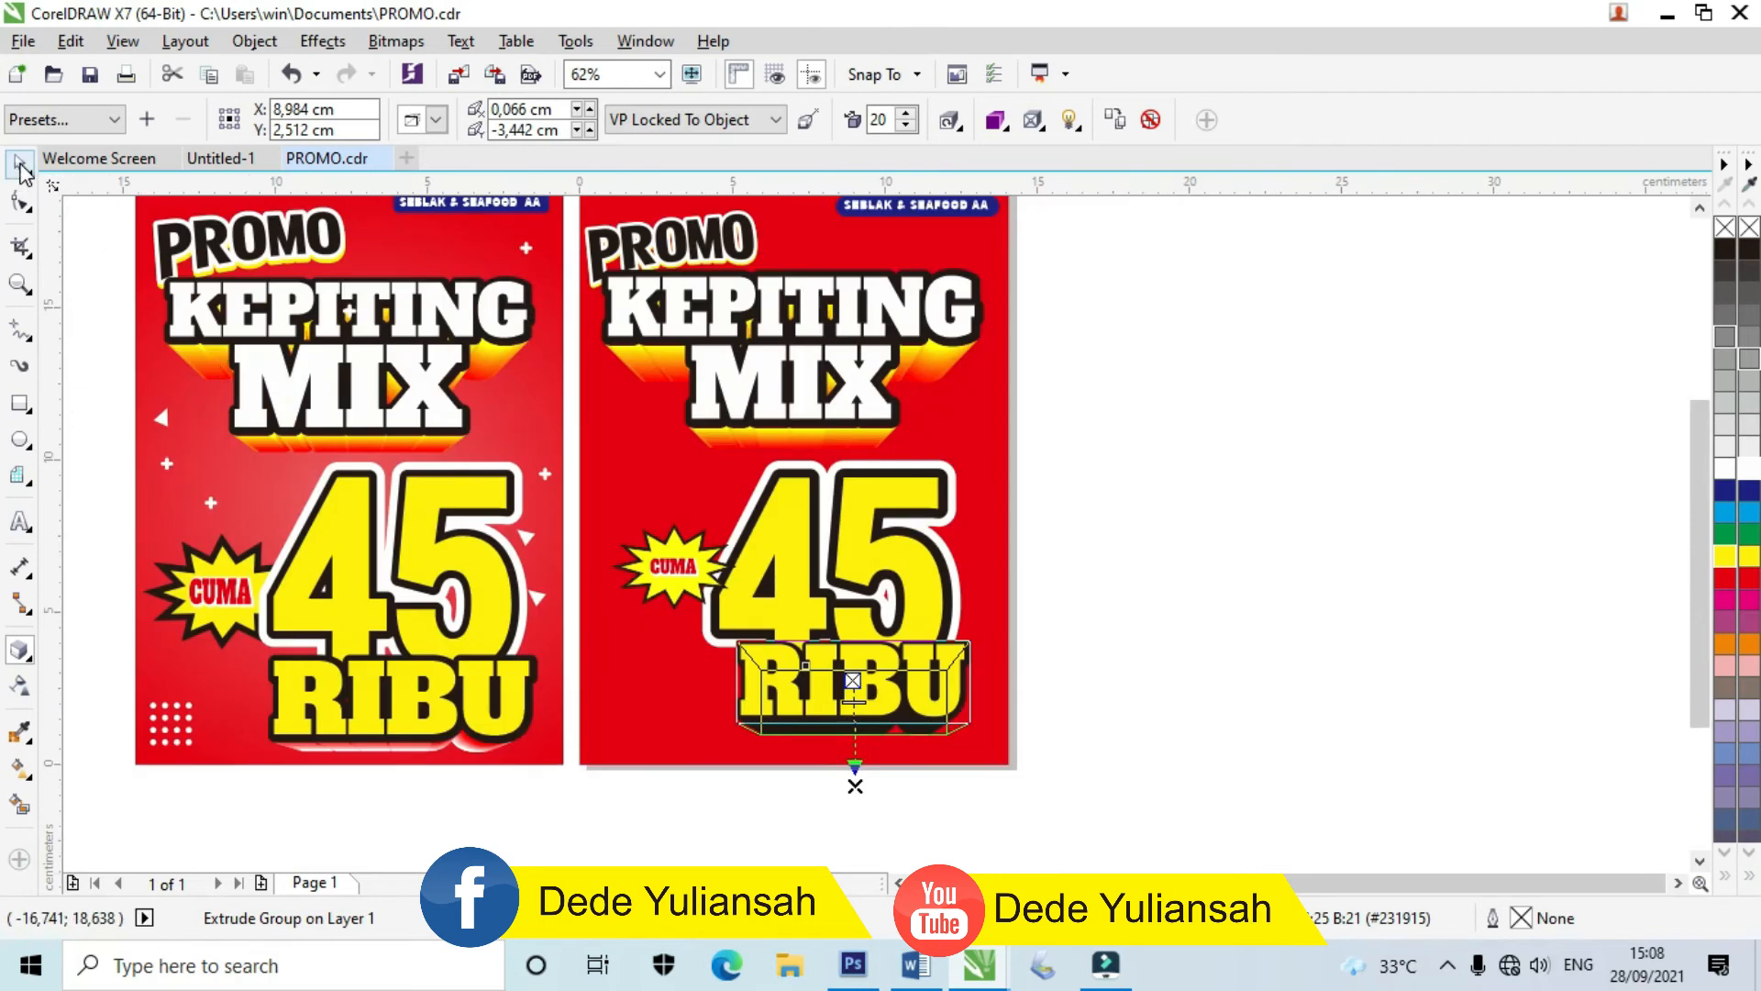
{"action": "left_click", "coordinate": [995, 120]}
{"action": "left_click", "coordinate": [1101, 209]}
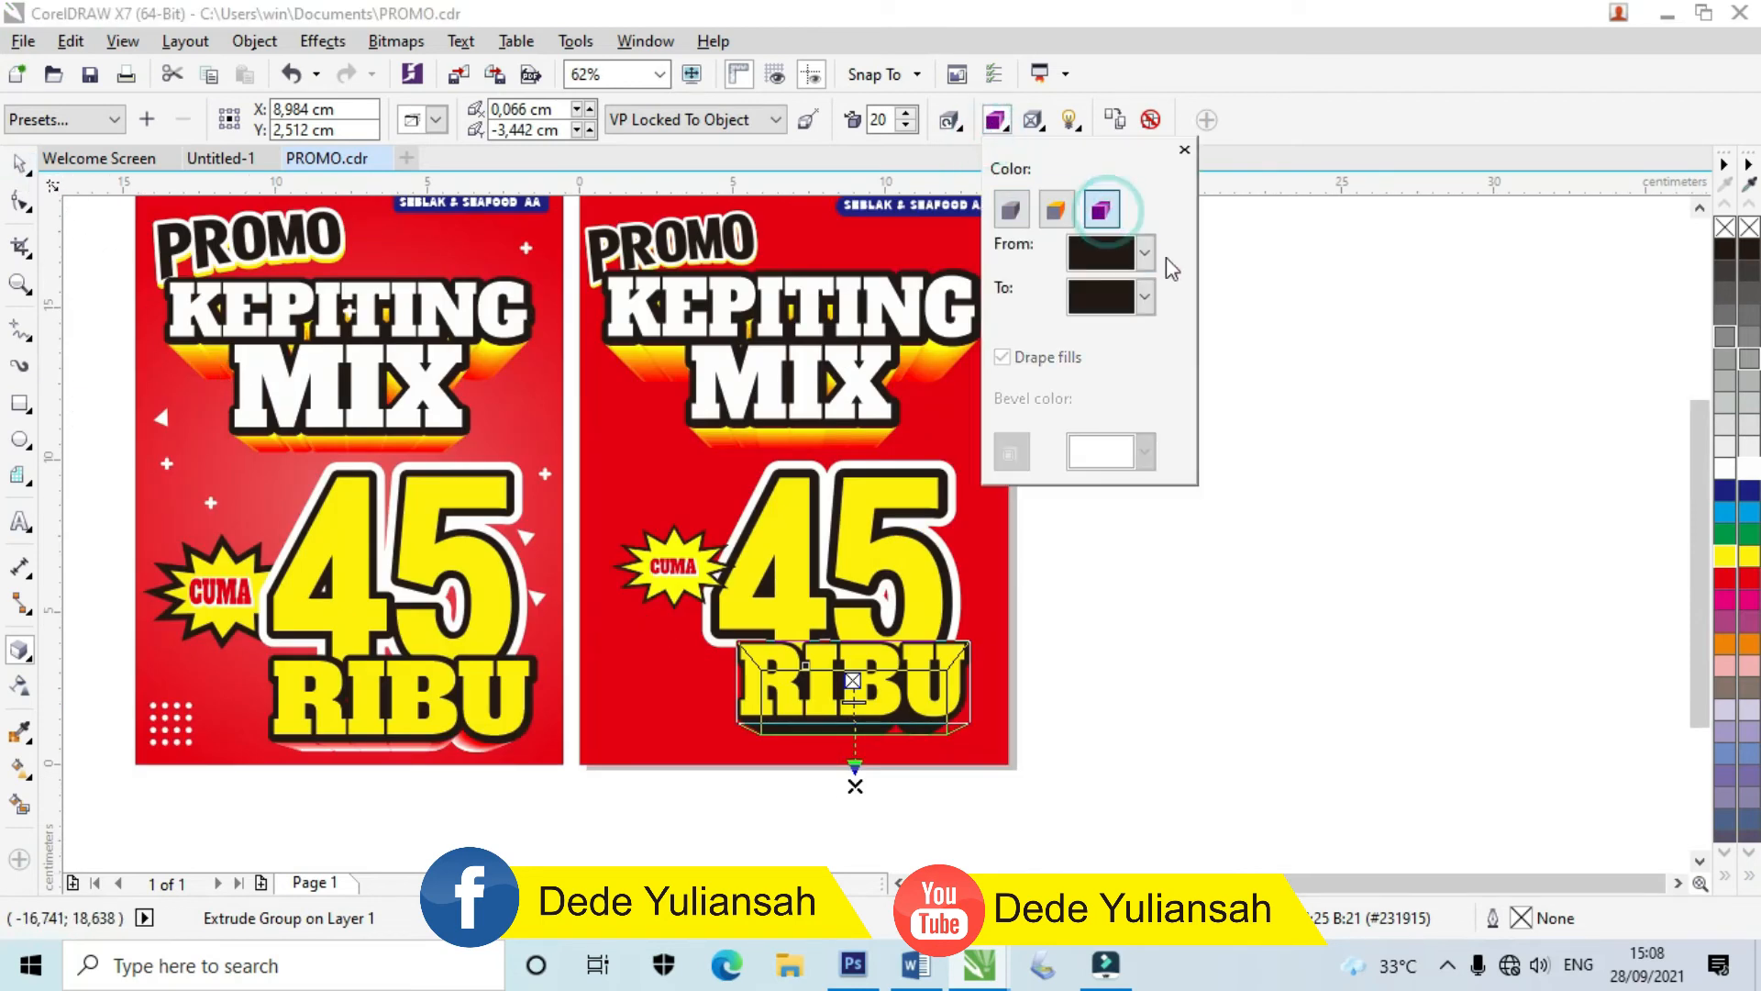
{"action": "left_click", "coordinate": [1146, 250]}
{"action": "left_click", "coordinate": [1140, 325]}
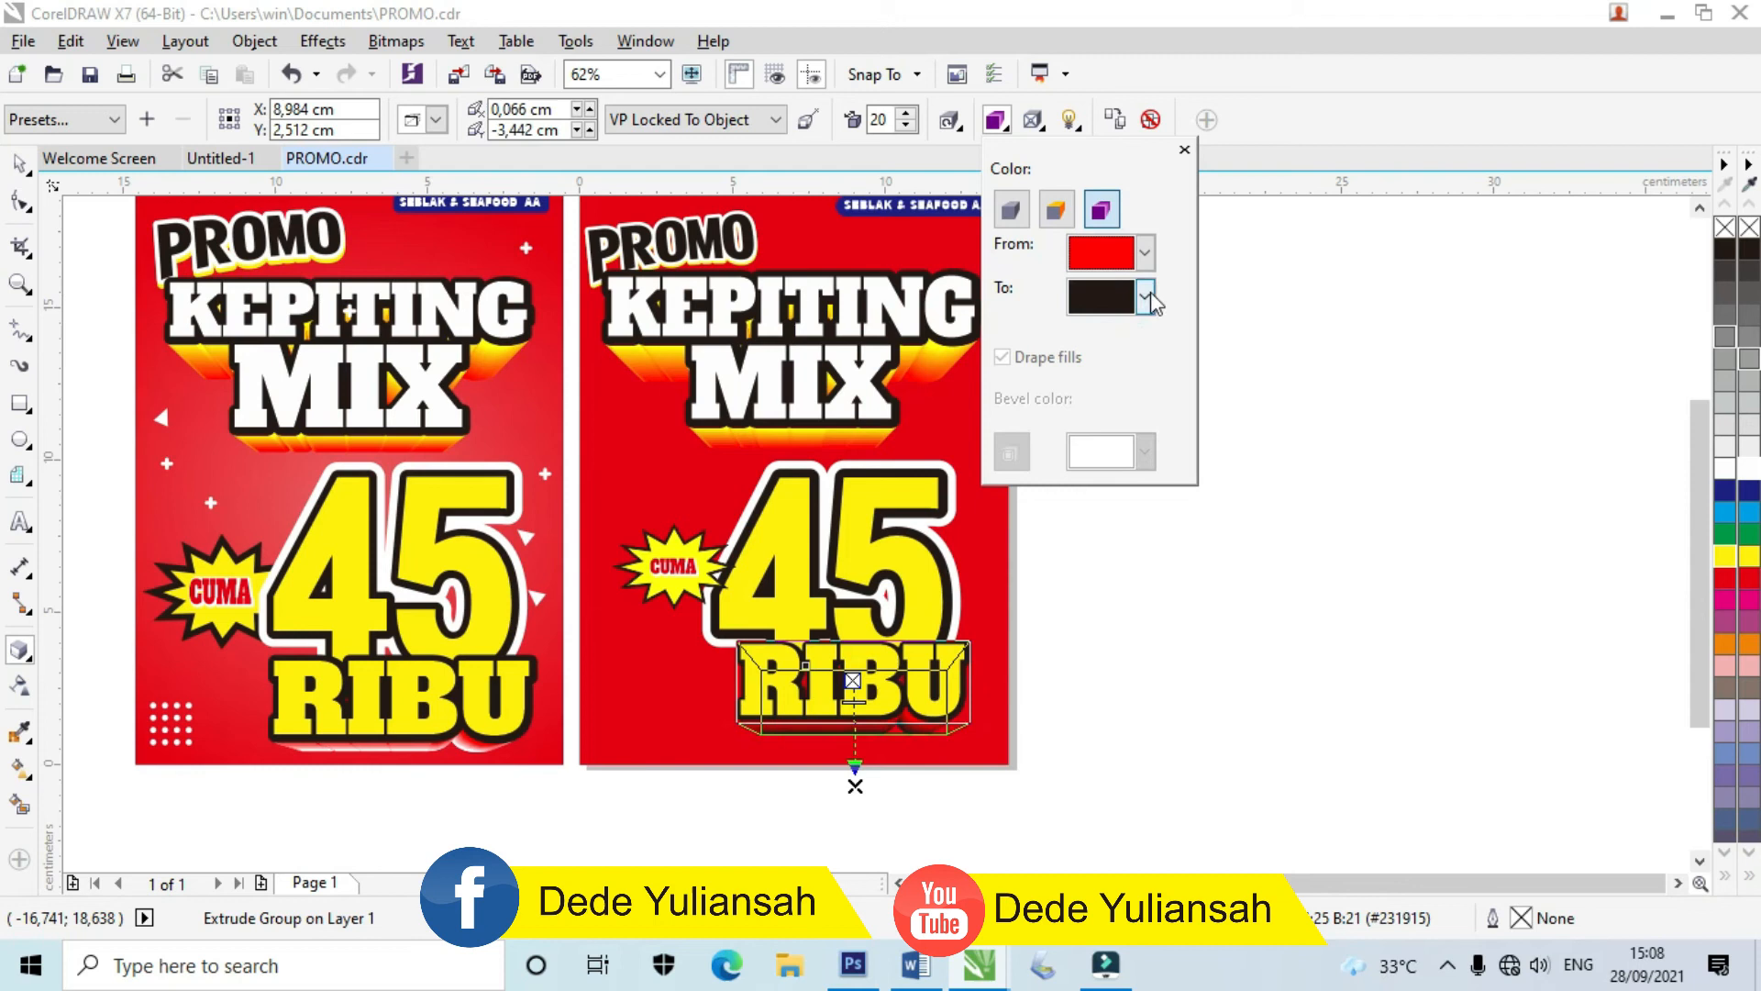
{"action": "left_click", "coordinate": [1146, 296]}
{"action": "left_click", "coordinate": [1160, 348]}
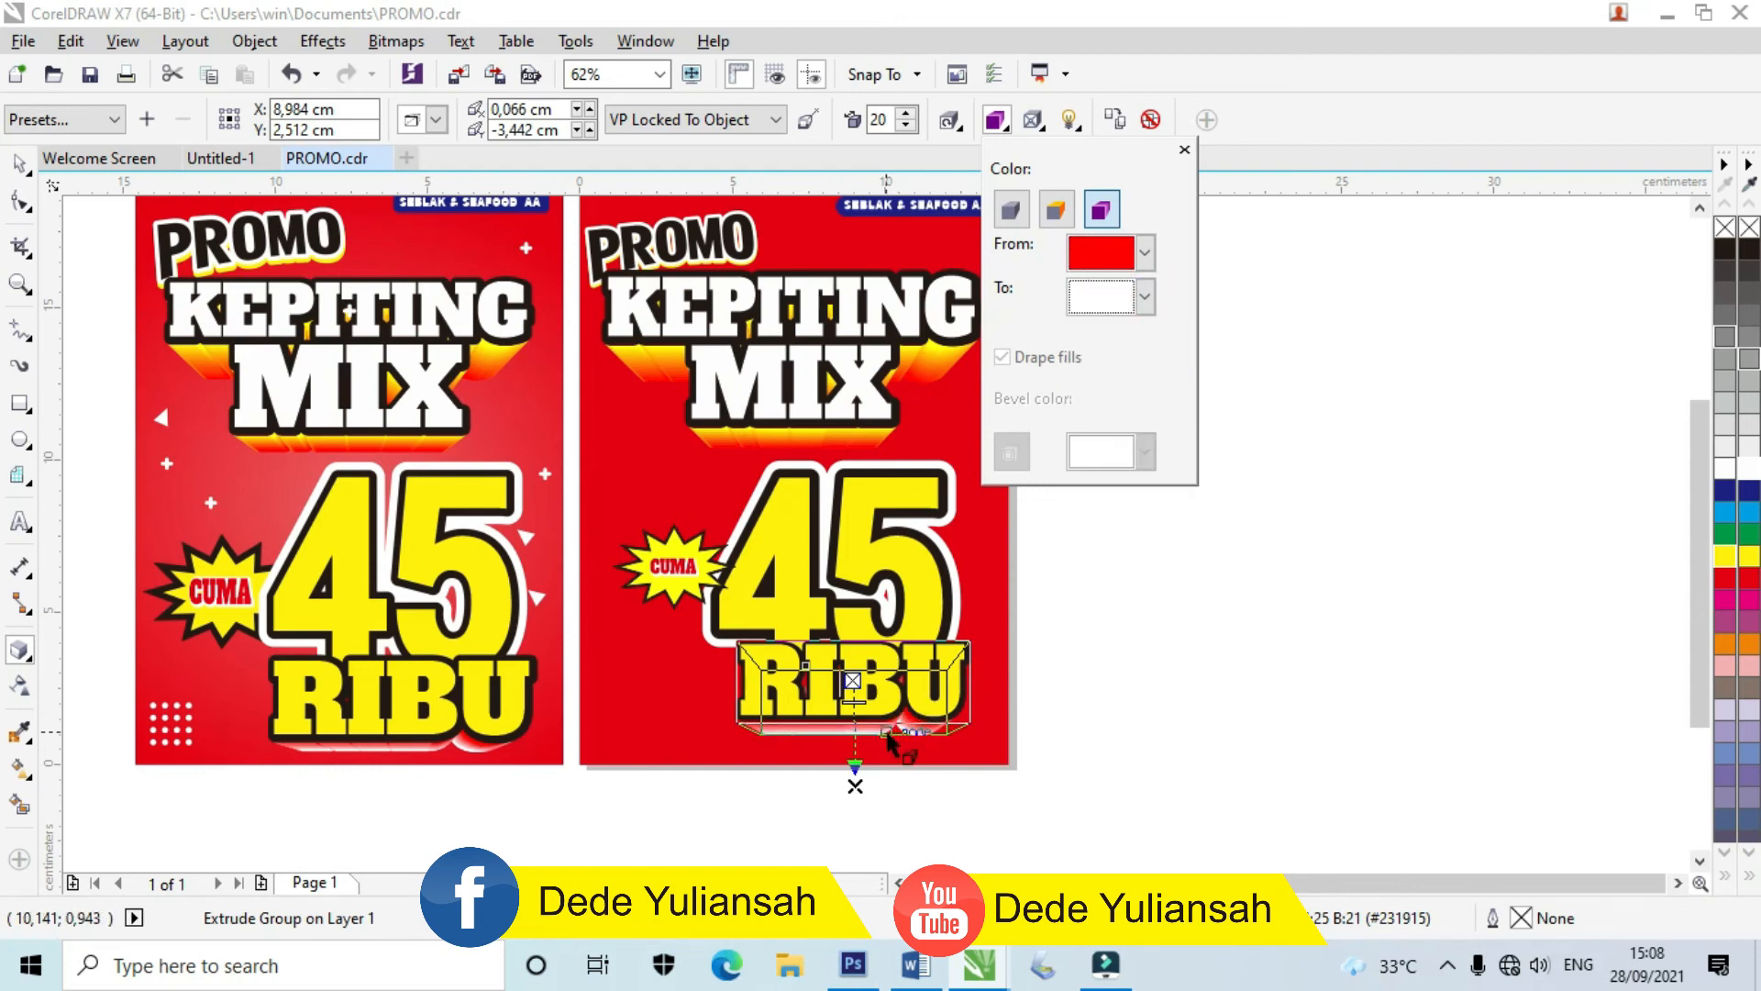
Step: Shorten the RIBU extrusion slightly and select the six objects on the right poster
{"action": "scroll", "coordinate": [888, 737], "scroll_direction": "up", "scroll_amount": 2}
{"action": "left_click_drag", "start_coordinate": [825, 826], "coordinate": [825, 814]}
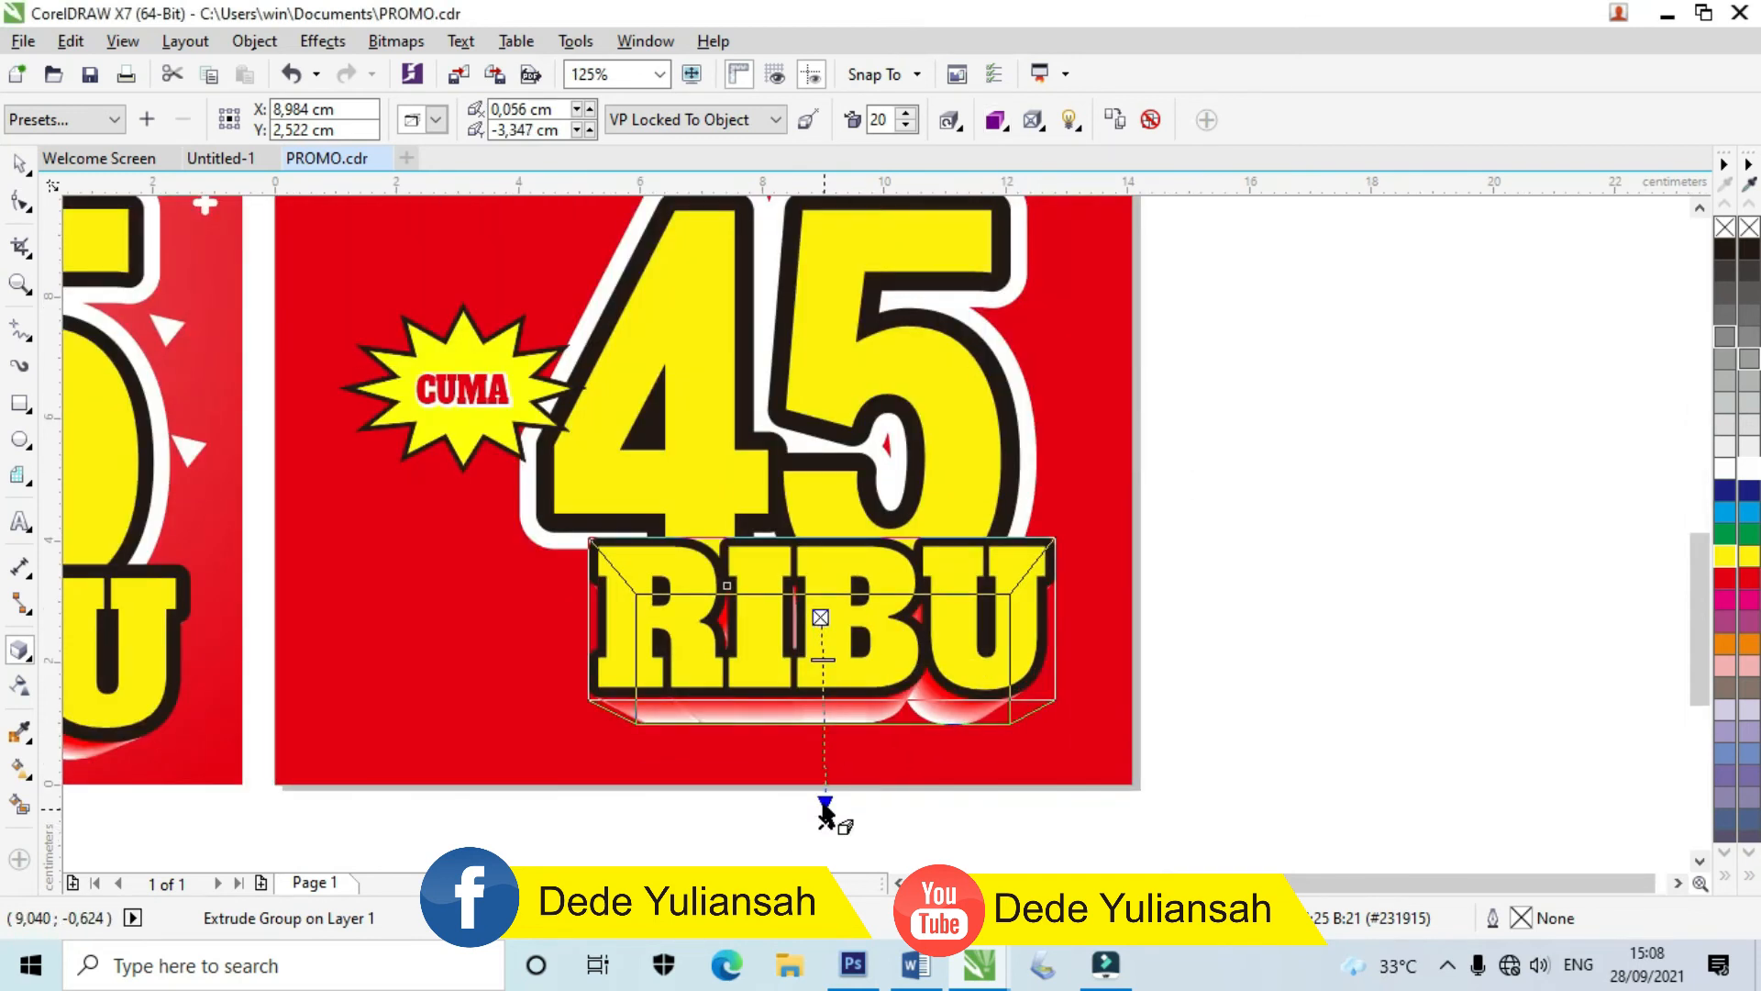
{"action": "left_click", "coordinate": [33, 165]}
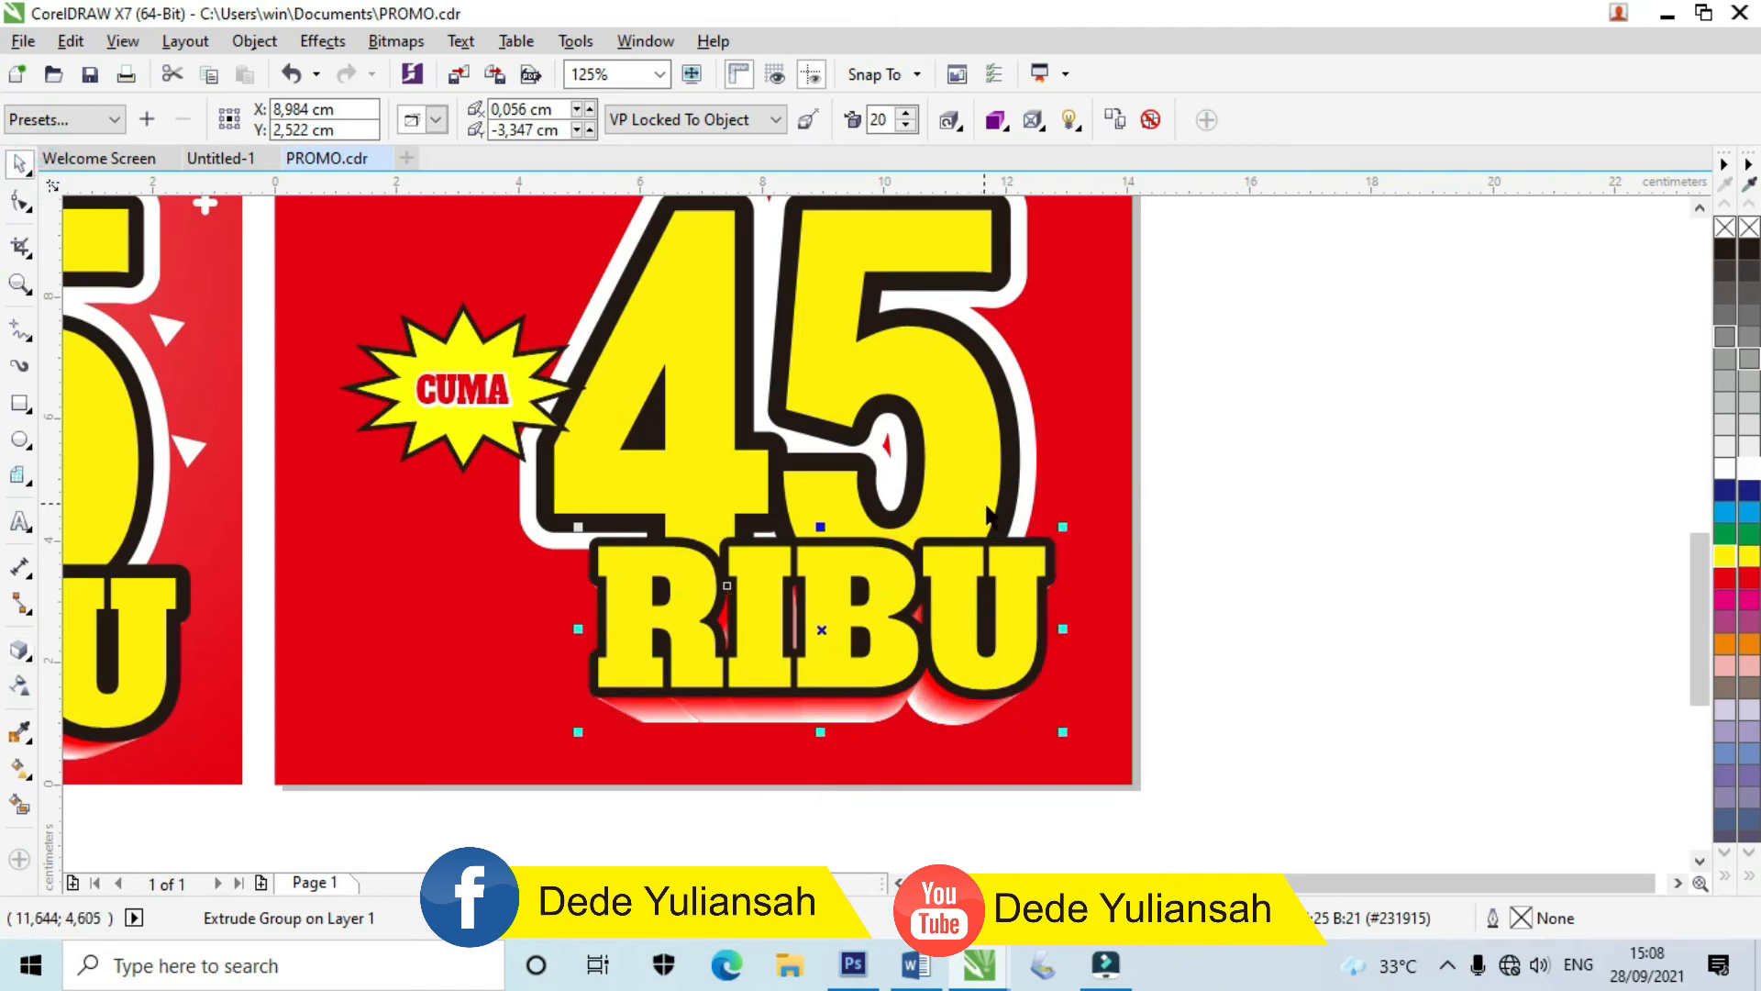
{"action": "scroll", "coordinate": [988, 509], "scroll_direction": "down", "scroll_amount": 2}
{"action": "left_click_drag", "start_coordinate": [1199, 697], "coordinate": [758, 341]}
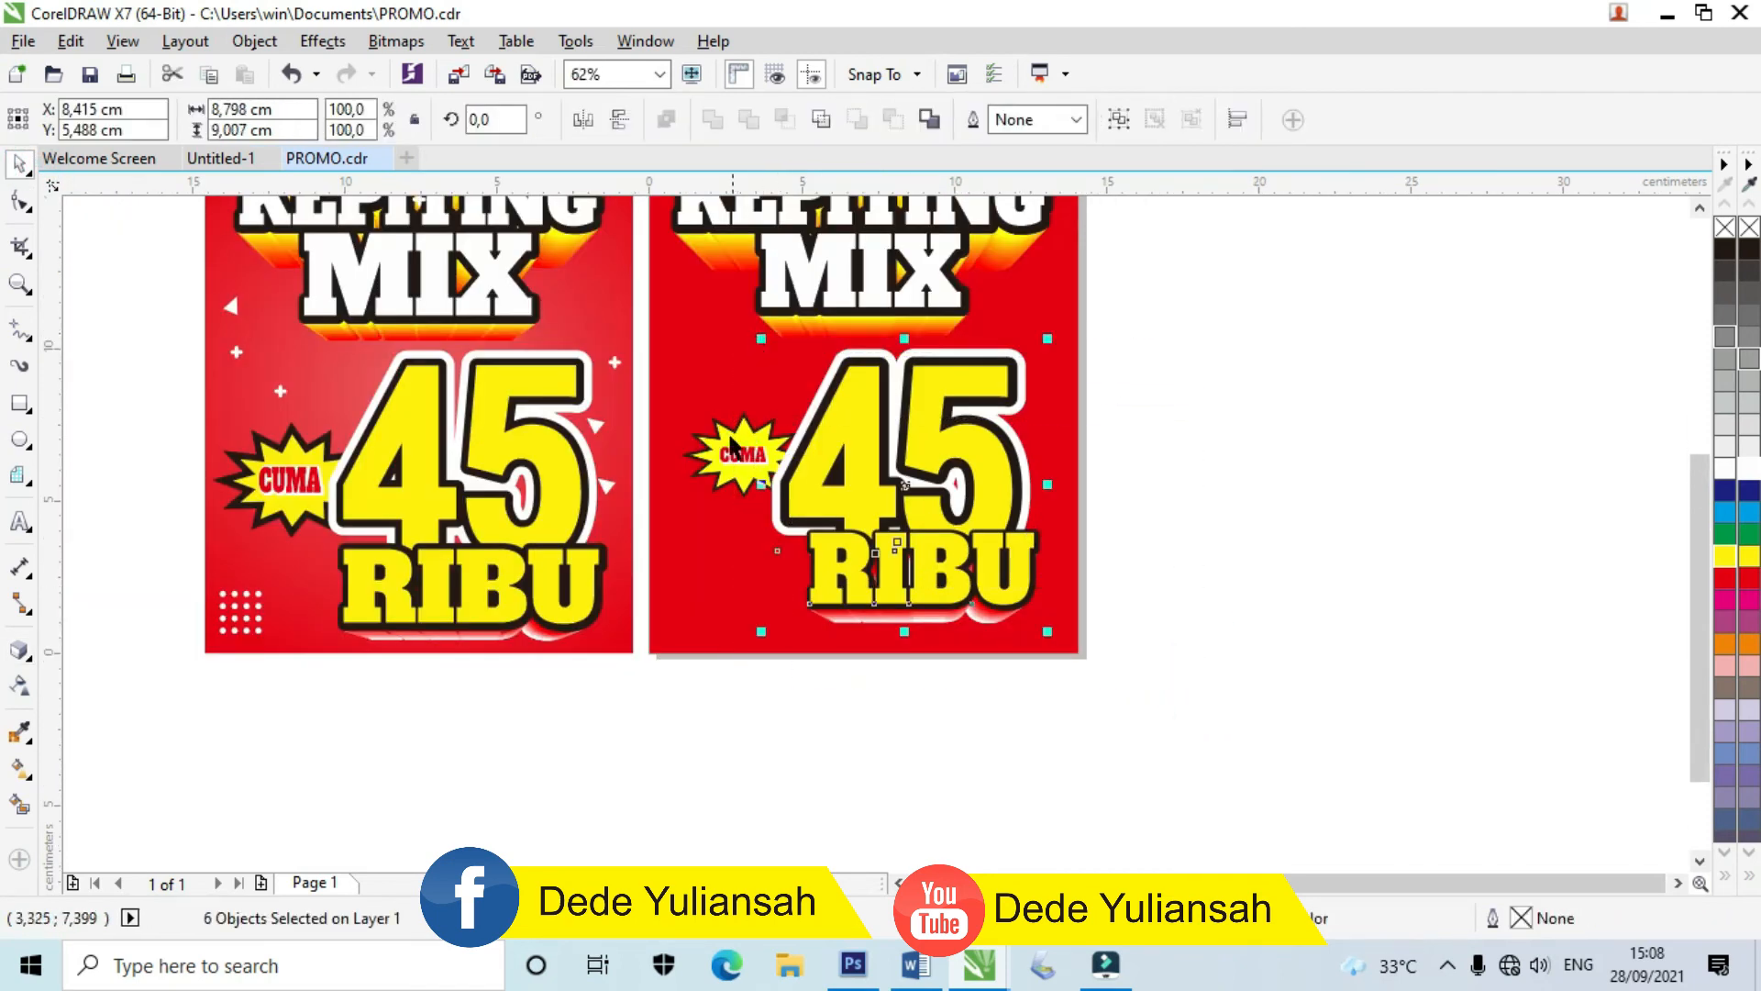
Step: Enlarge the CUMA starburst group by about a third
{"action": "left_click", "coordinate": [729, 456]}
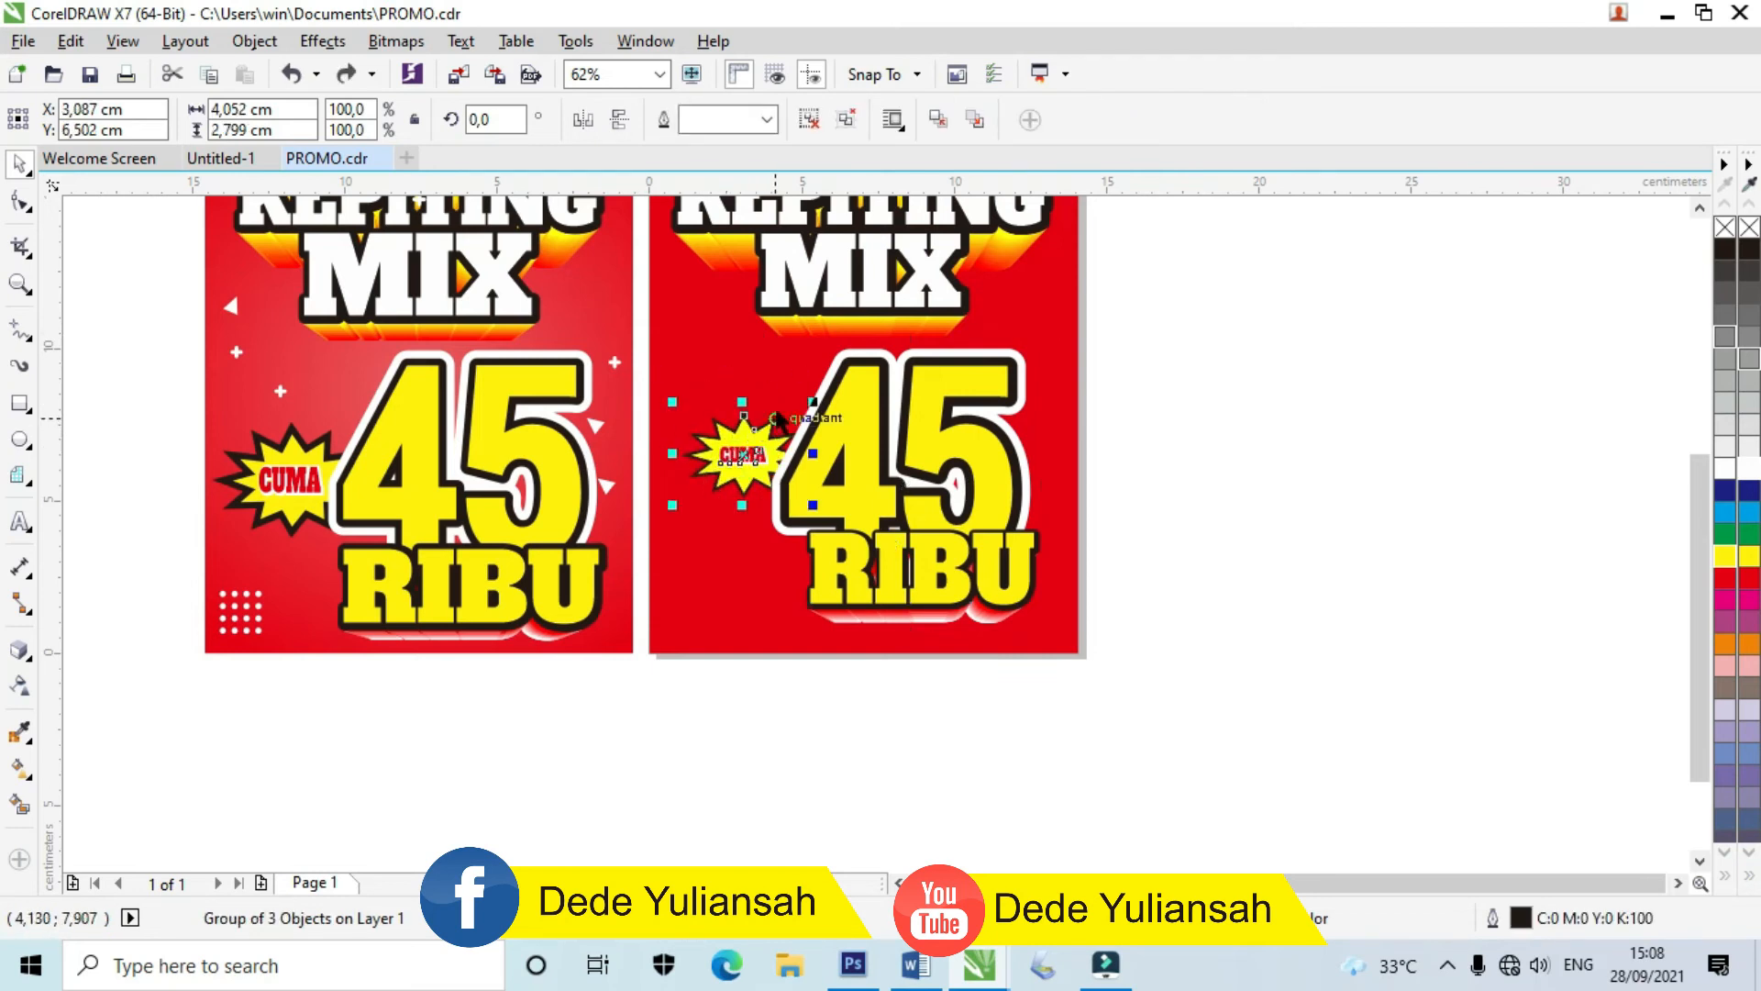
{"action": "scroll", "coordinate": [778, 420], "scroll_direction": "up", "scroll_amount": 2}
{"action": "left_click_drag", "start_coordinate": [836, 405], "coordinate": [874, 382]}
{"action": "scroll", "coordinate": [731, 461], "scroll_direction": "down", "scroll_amount": 2}
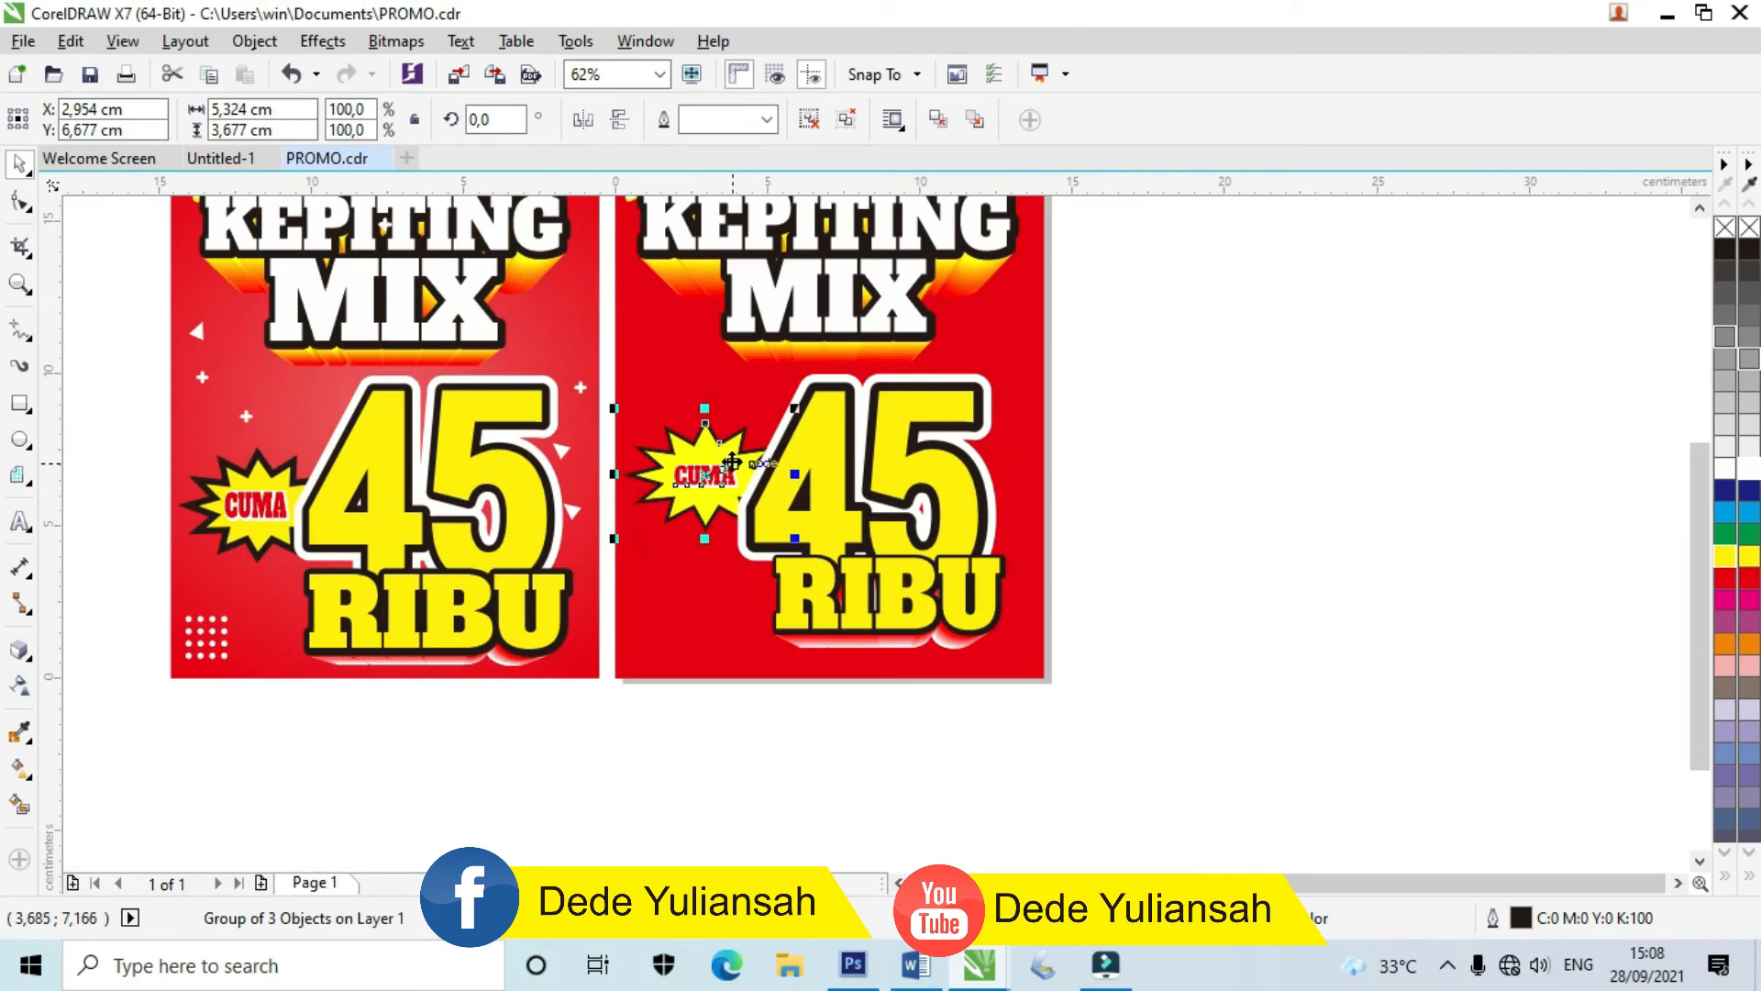
{"action": "left_click", "coordinate": [1158, 548]}
{"action": "scroll", "coordinate": [789, 617], "scroll_direction": "down", "scroll_amount": 2}
{"action": "scroll", "coordinate": [786, 371], "scroll_direction": "up", "scroll_amount": 4}
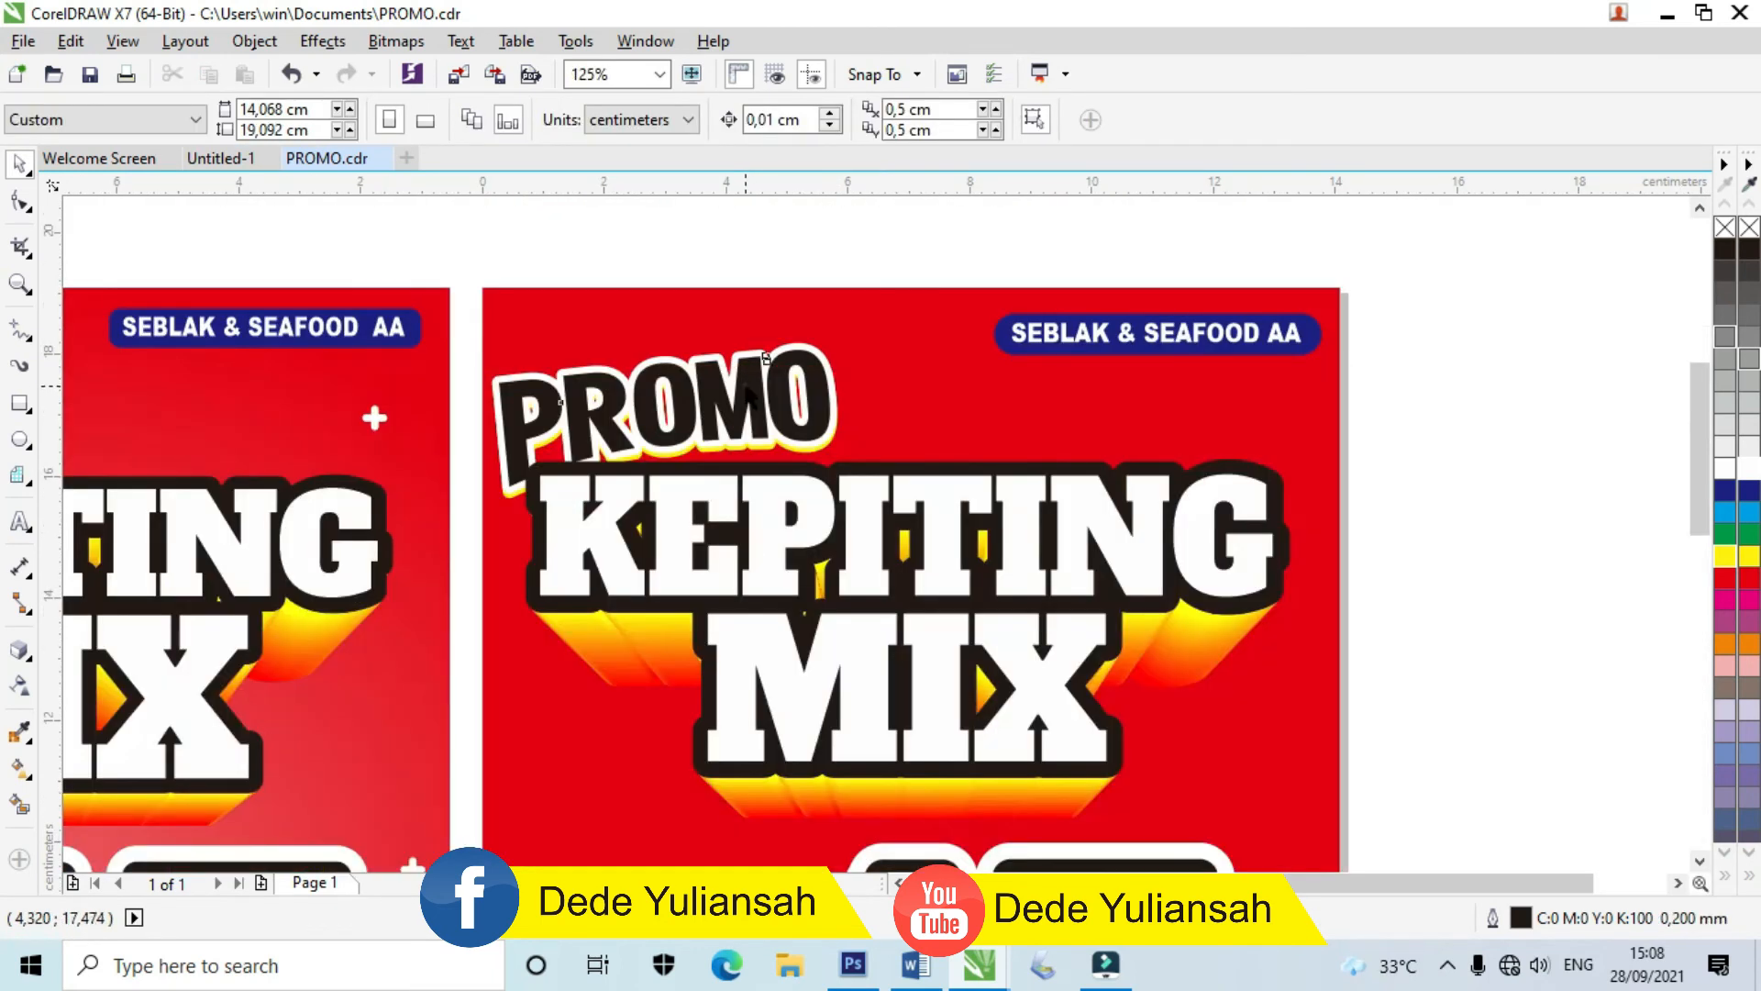
Step: Scale the PROMO heading to about 110% and move it slightly upward
{"action": "left_click", "coordinate": [766, 359]}
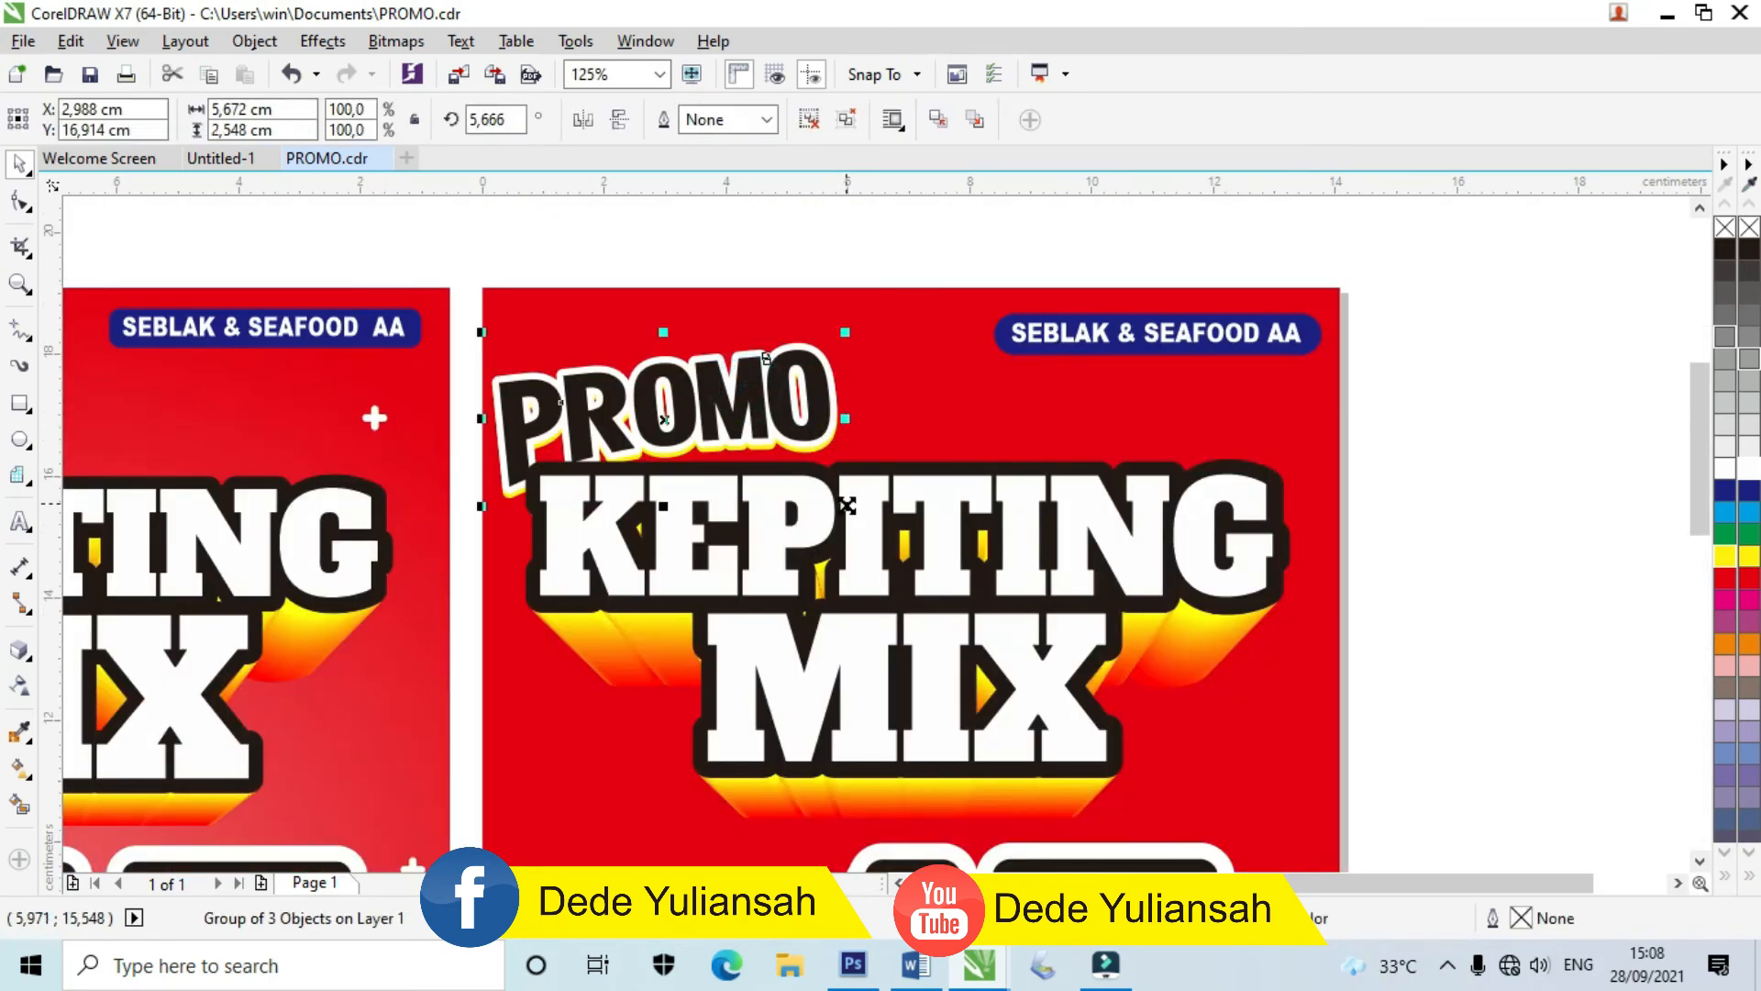
{"action": "left_click_drag", "start_coordinate": [847, 506], "coordinate": [878, 521]}
{"action": "scroll", "coordinate": [850, 493], "scroll_direction": "down", "scroll_amount": 2}
{"action": "scroll", "coordinate": [692, 431], "scroll_direction": "up", "scroll_amount": 4}
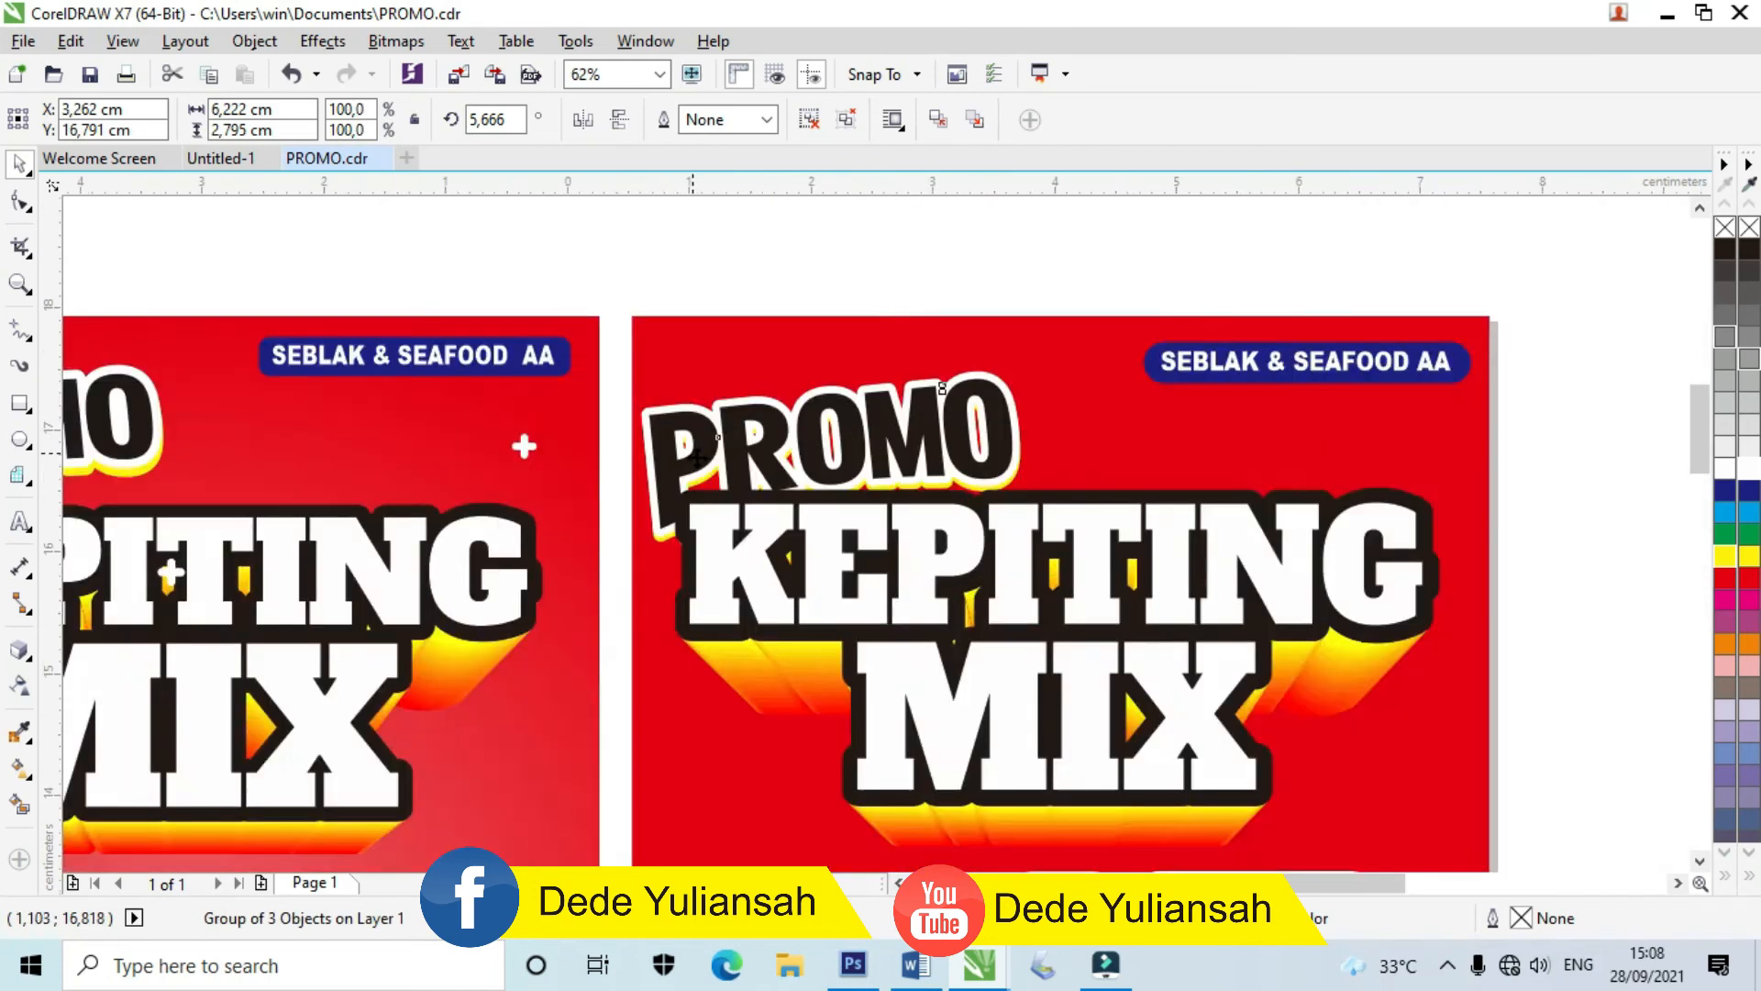
{"action": "mouse_move", "coordinate": [714, 466]}
{"action": "left_mouse_down"}
{"action": "mouse_move", "coordinate": [714, 432]}
{"action": "mouse_move", "coordinate": [730, 436]}
{"action": "left_mouse_up"}
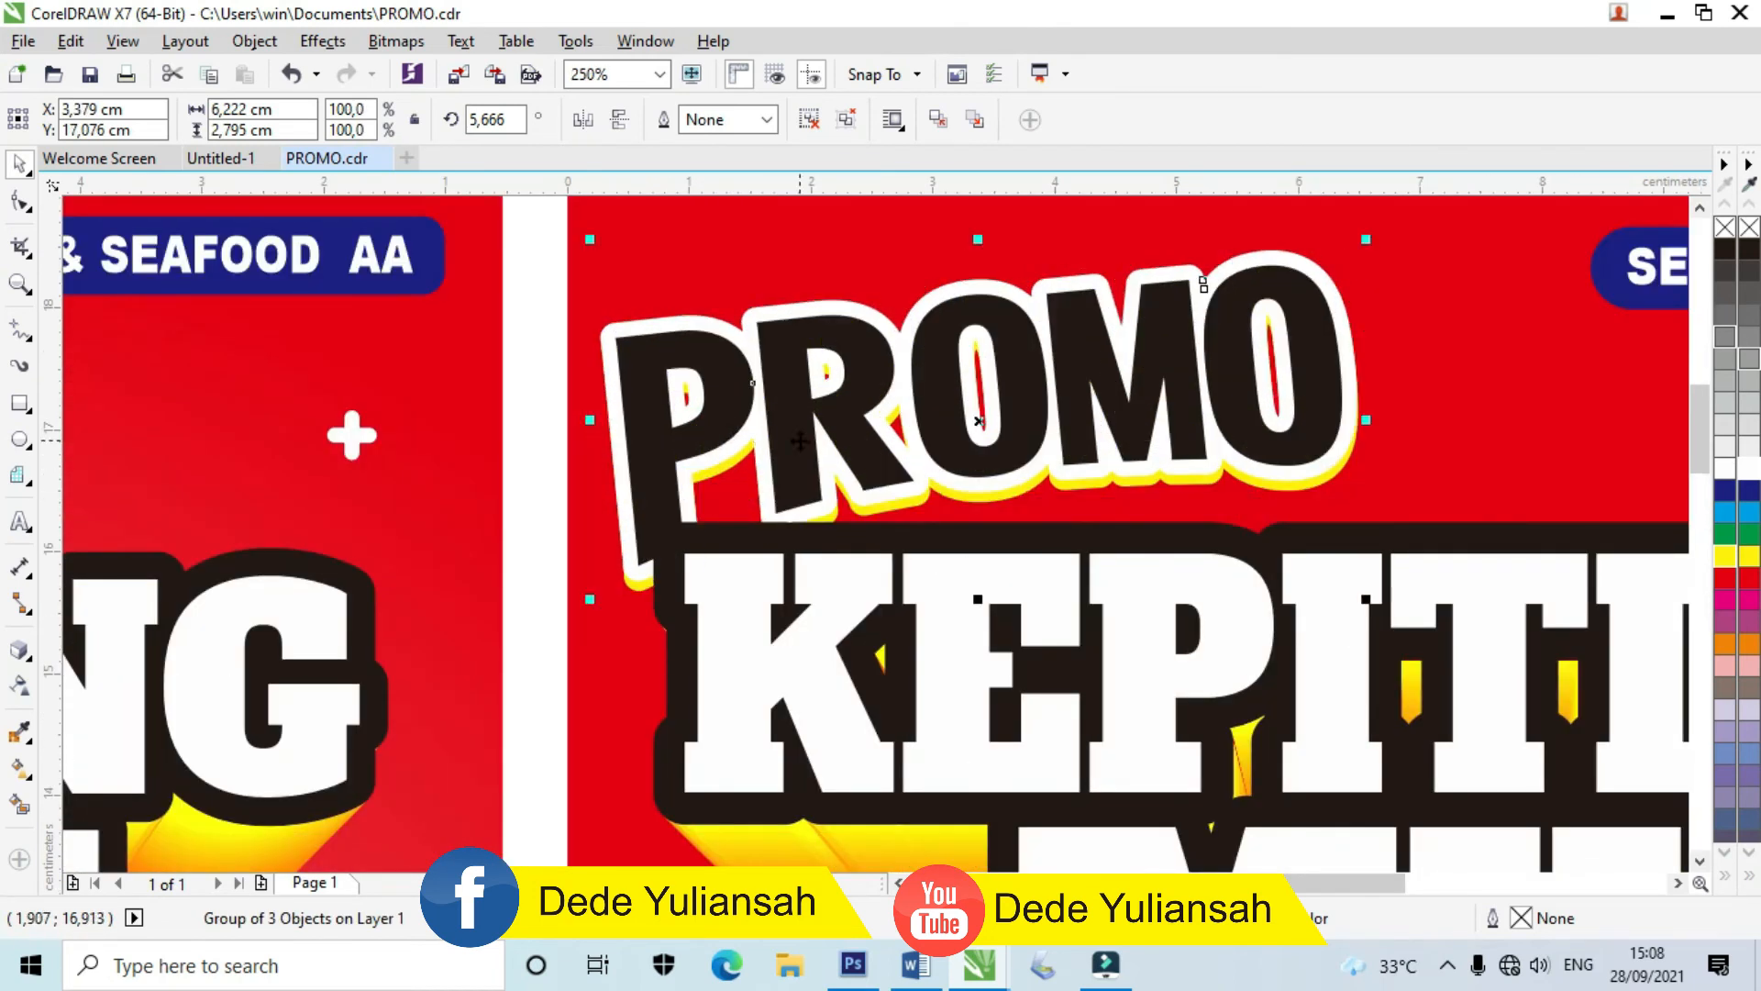
{"action": "scroll", "coordinate": [789, 431], "scroll_direction": "down", "scroll_amount": 4}
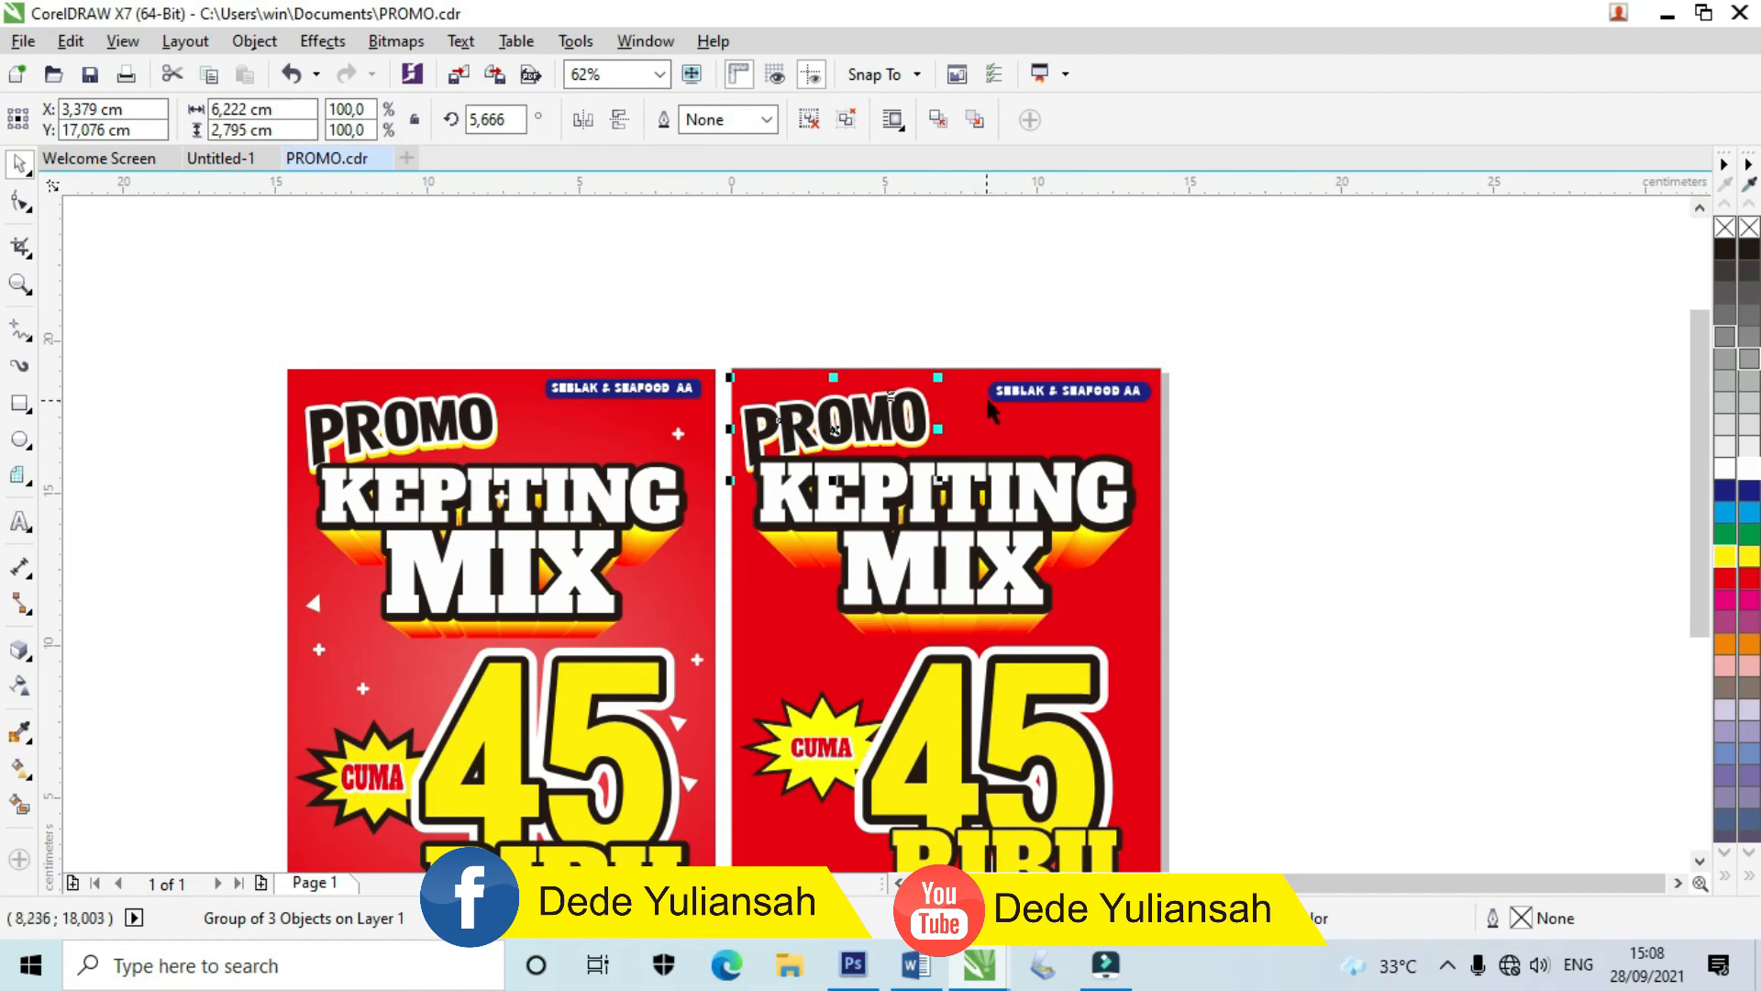
{"action": "left_click", "coordinate": [1475, 550]}
{"action": "scroll", "coordinate": [1475, 551], "scroll_direction": "down", "scroll_amount": 2}
{"action": "scroll", "coordinate": [293, 399], "scroll_direction": "up", "scroll_amount": 4}
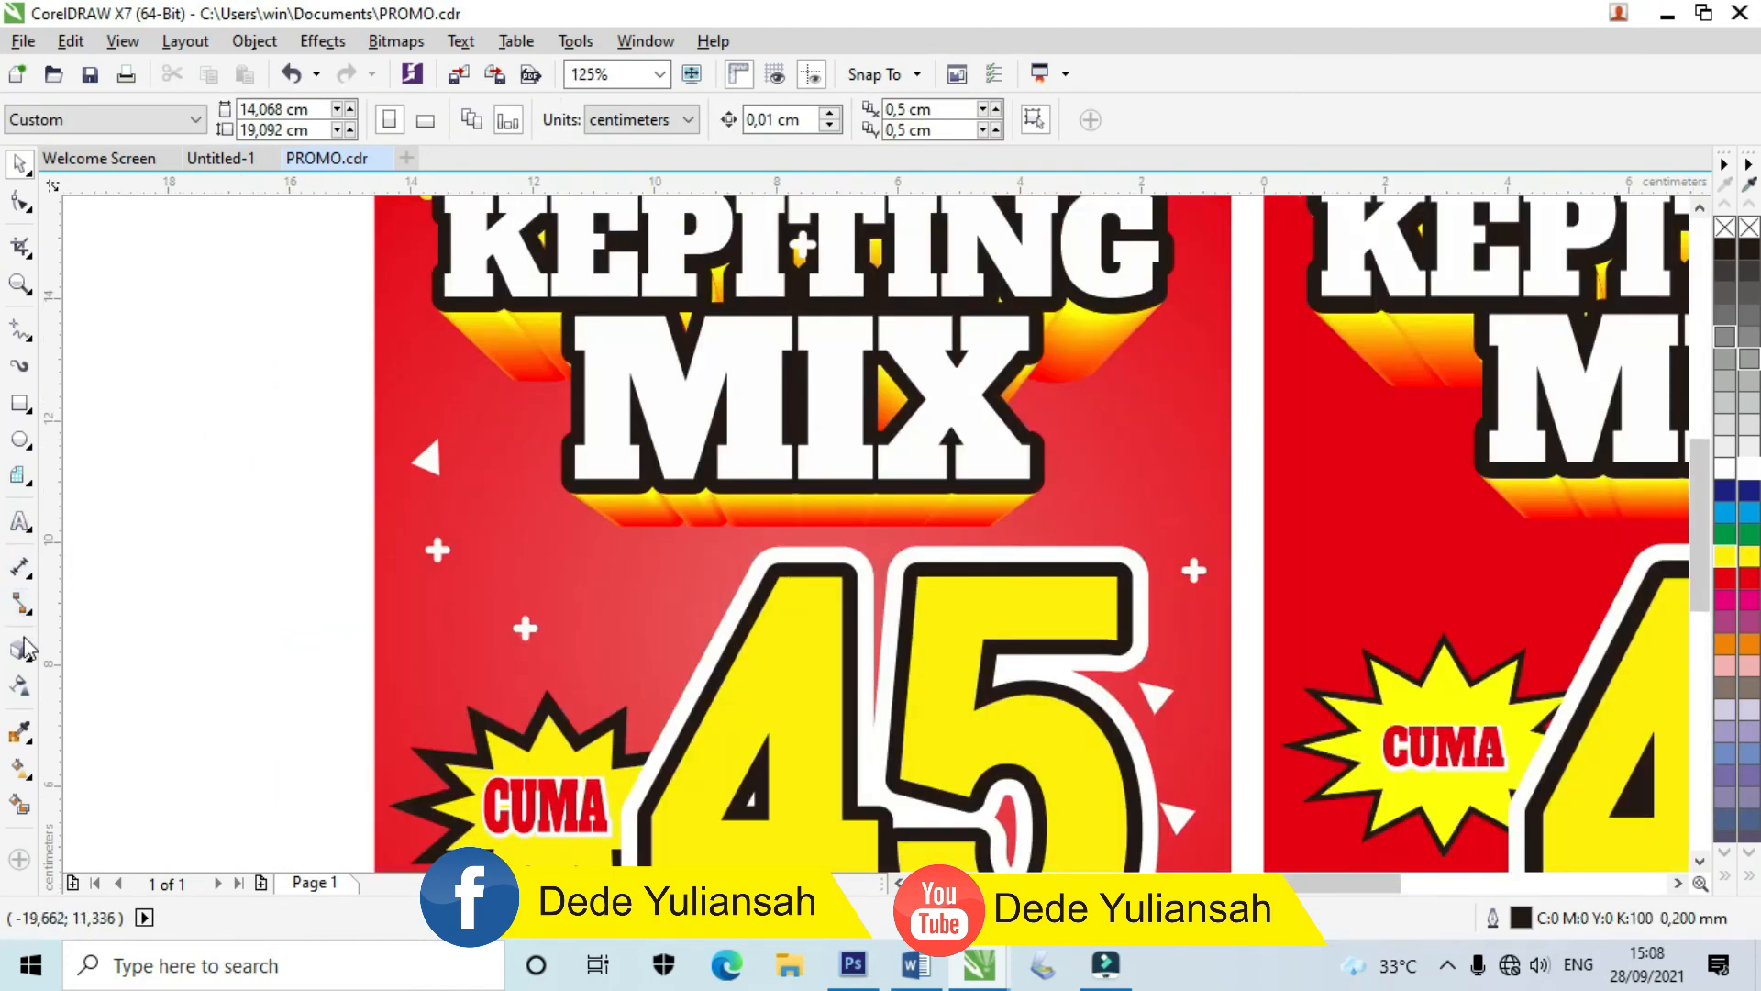
Step: Draw a small white square with no outline on the right poster
{"action": "left_click", "coordinate": [35, 405]}
{"action": "scroll", "coordinate": [876, 450], "scroll_direction": "down", "scroll_amount": 2}
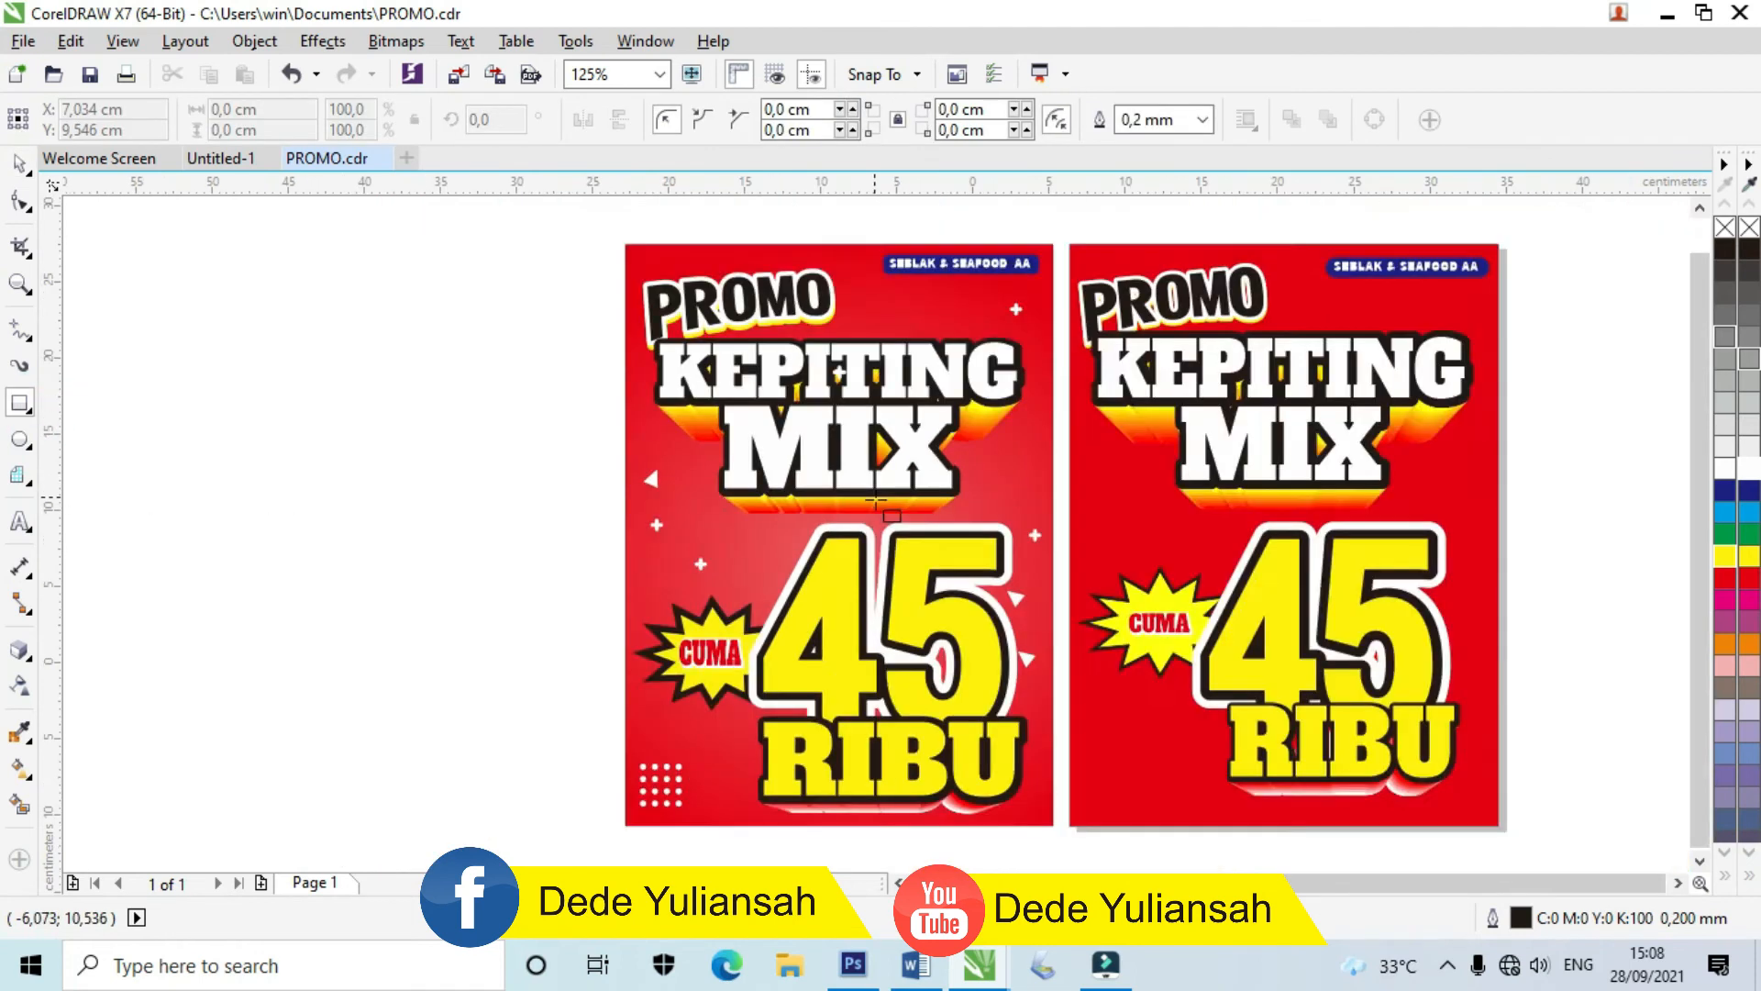
{"action": "scroll", "coordinate": [867, 514], "scroll_direction": "down", "scroll_amount": 2}
{"action": "scroll", "coordinate": [890, 495], "scroll_direction": "up", "scroll_amount": 4}
{"action": "left_click_drag", "start_coordinate": [844, 451], "coordinate": [906, 514]}
{"action": "left_click", "coordinate": [1750, 470]}
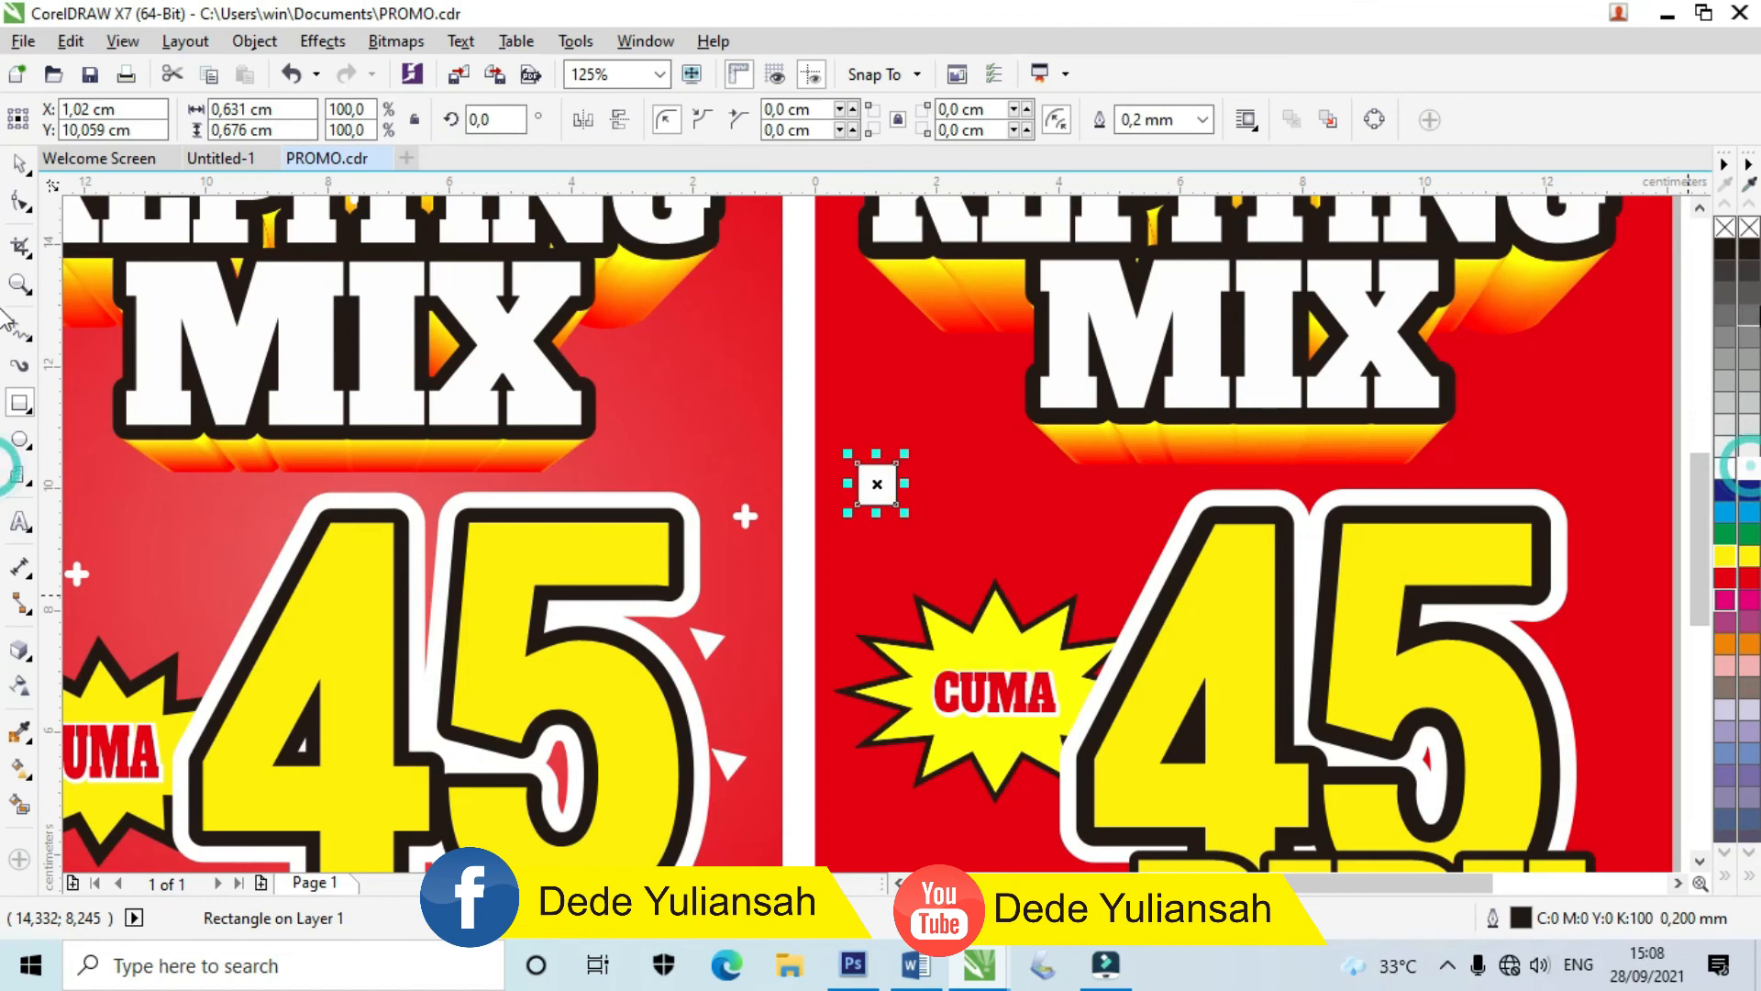
{"action": "right_click", "coordinate": [1751, 229]}
{"action": "scroll", "coordinate": [918, 425], "scroll_direction": "up", "scroll_amount": 2}
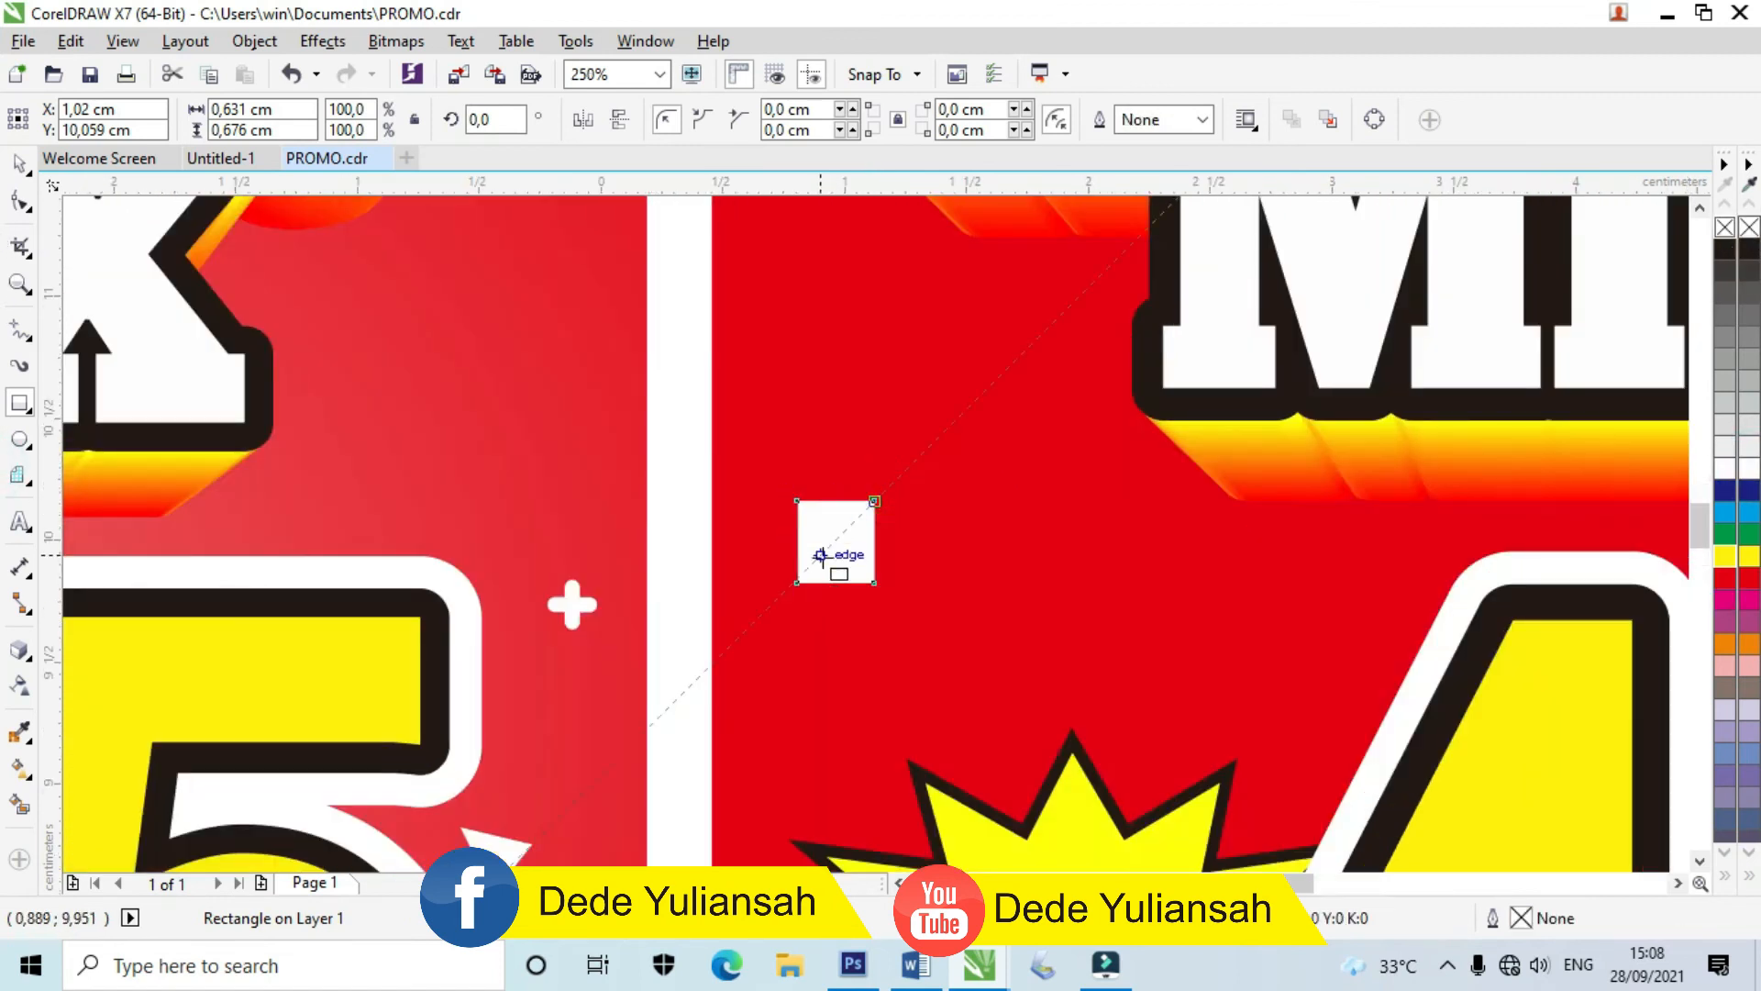
{"action": "scroll", "coordinate": [872, 492], "scroll_direction": "up", "scroll_amount": 2}
Step: Convert the square to curves, add a top-middle node and delete both top corners to form a triangle
{"action": "left_click", "coordinate": [19, 165]}
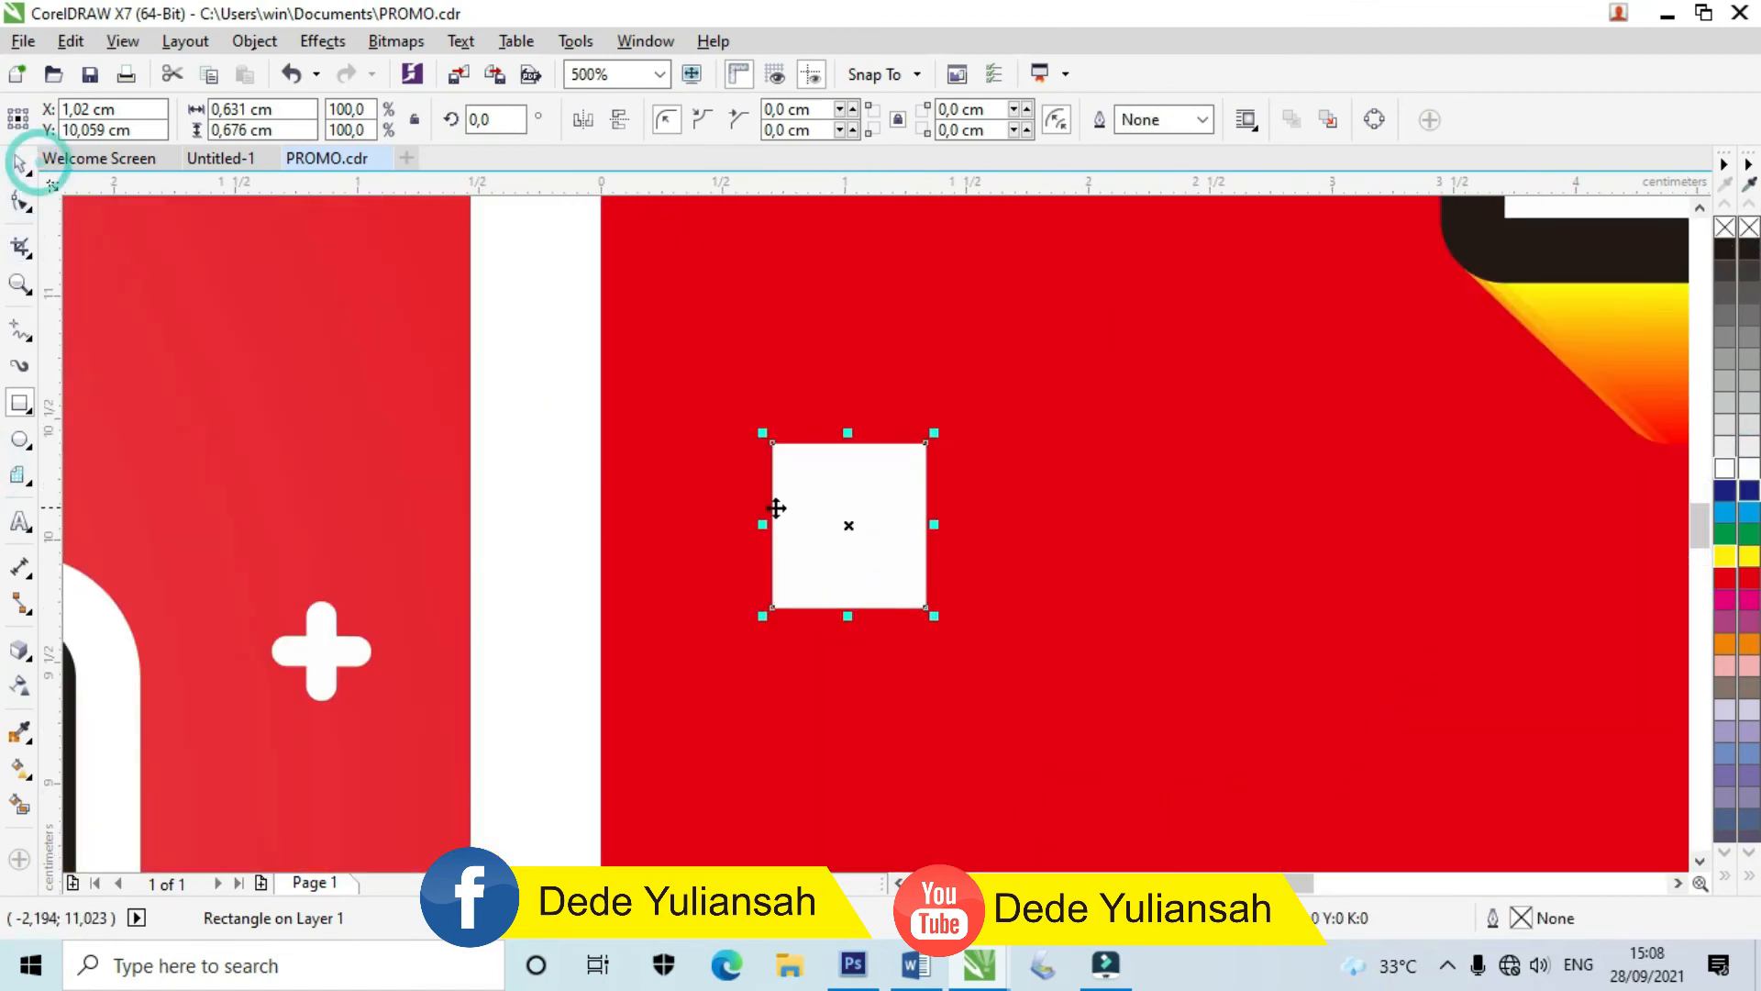
{"action": "right_click", "coordinate": [831, 514]}
{"action": "left_click", "coordinate": [916, 350]}
{"action": "left_click", "coordinate": [507, 385]}
{"action": "left_click", "coordinate": [858, 488]}
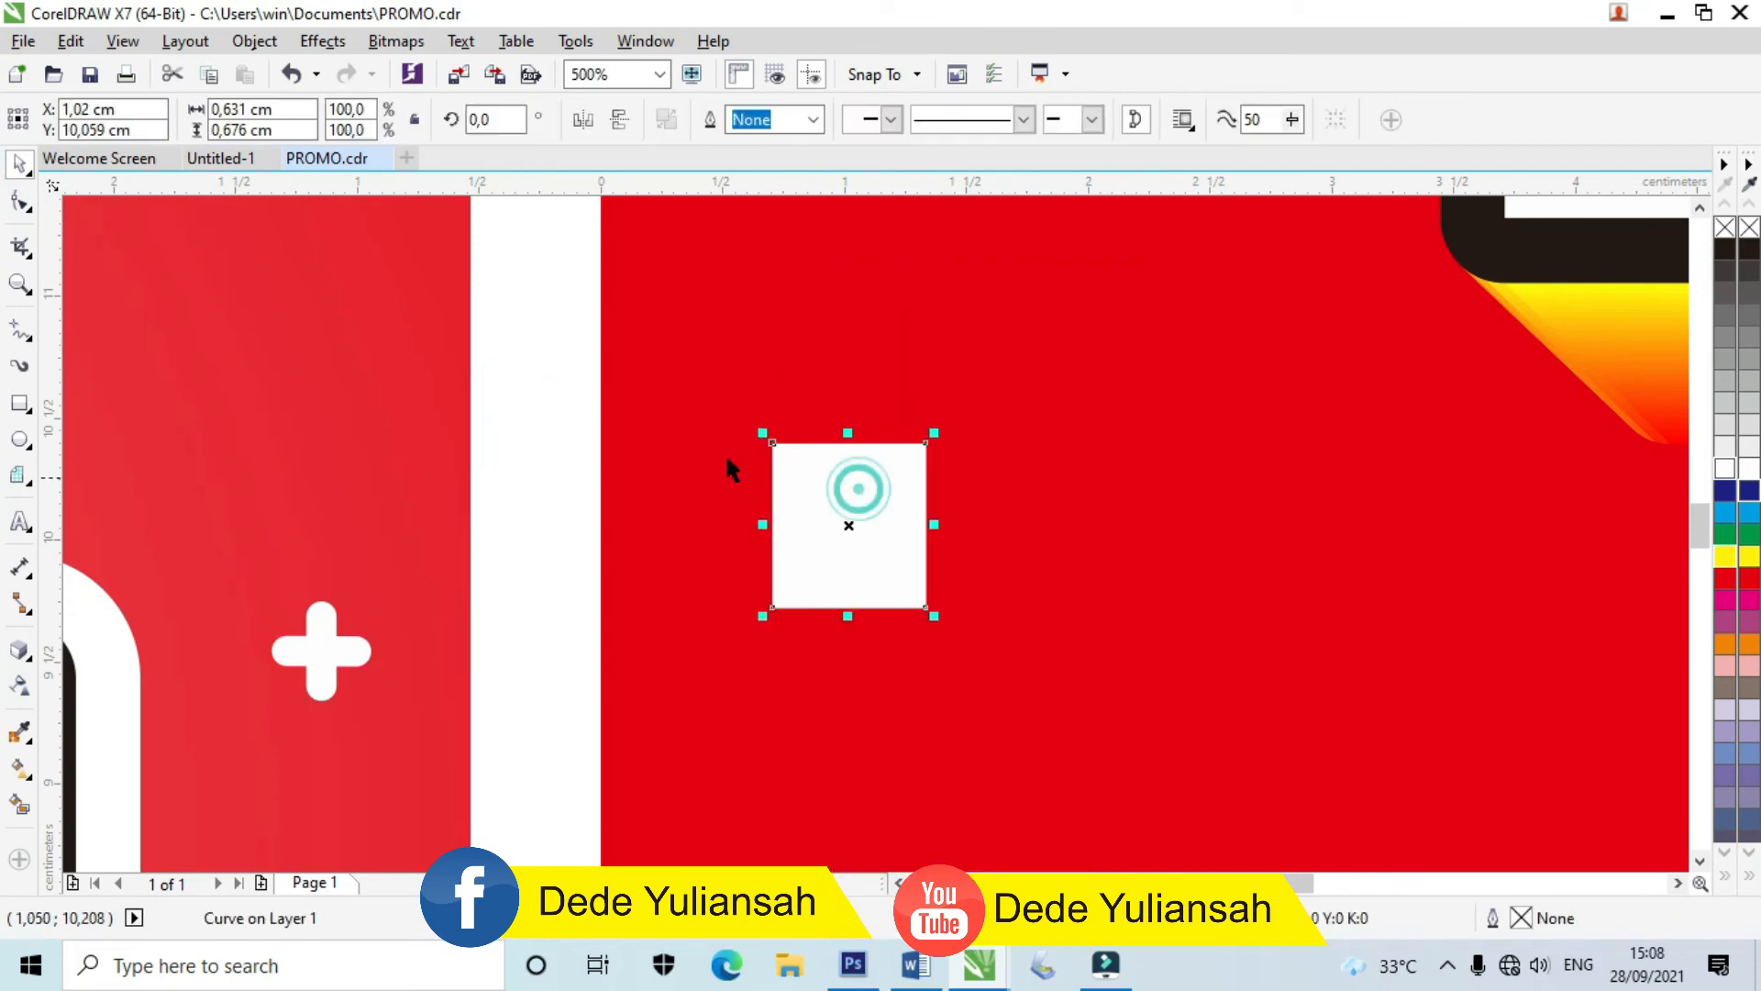
{"action": "left_click", "coordinate": [30, 205]}
{"action": "double_click", "coordinate": [848, 439]}
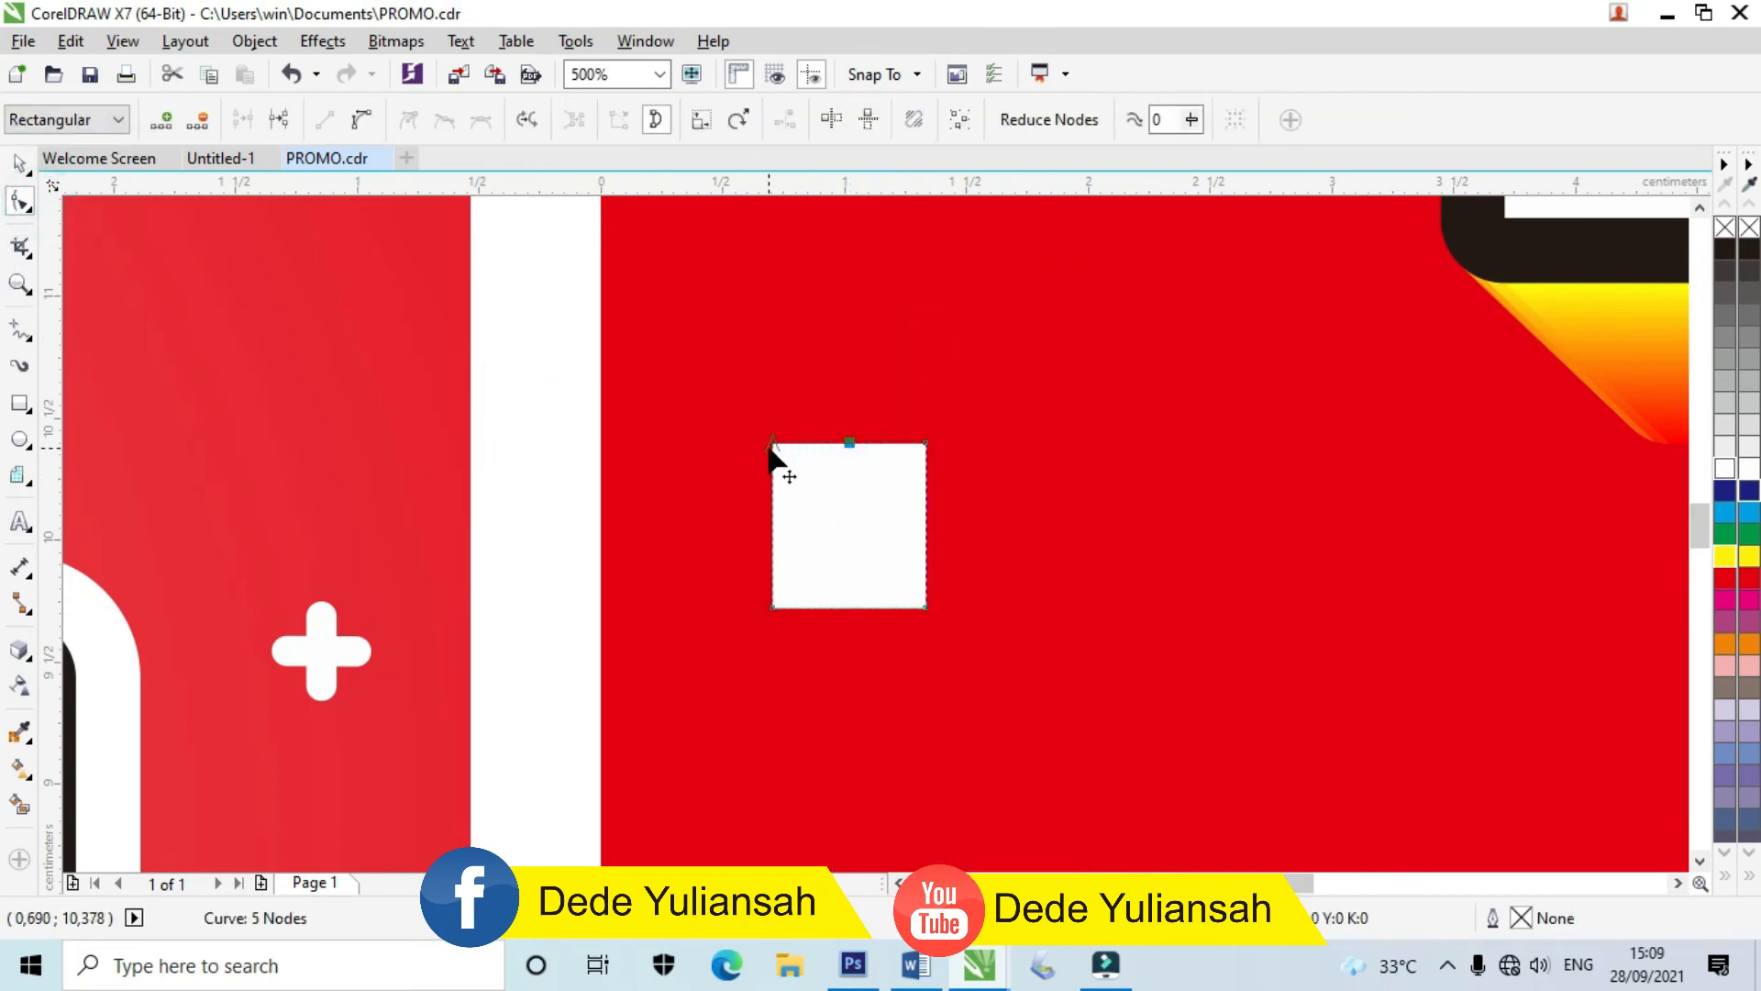
{"action": "double_click", "coordinate": [772, 445]}
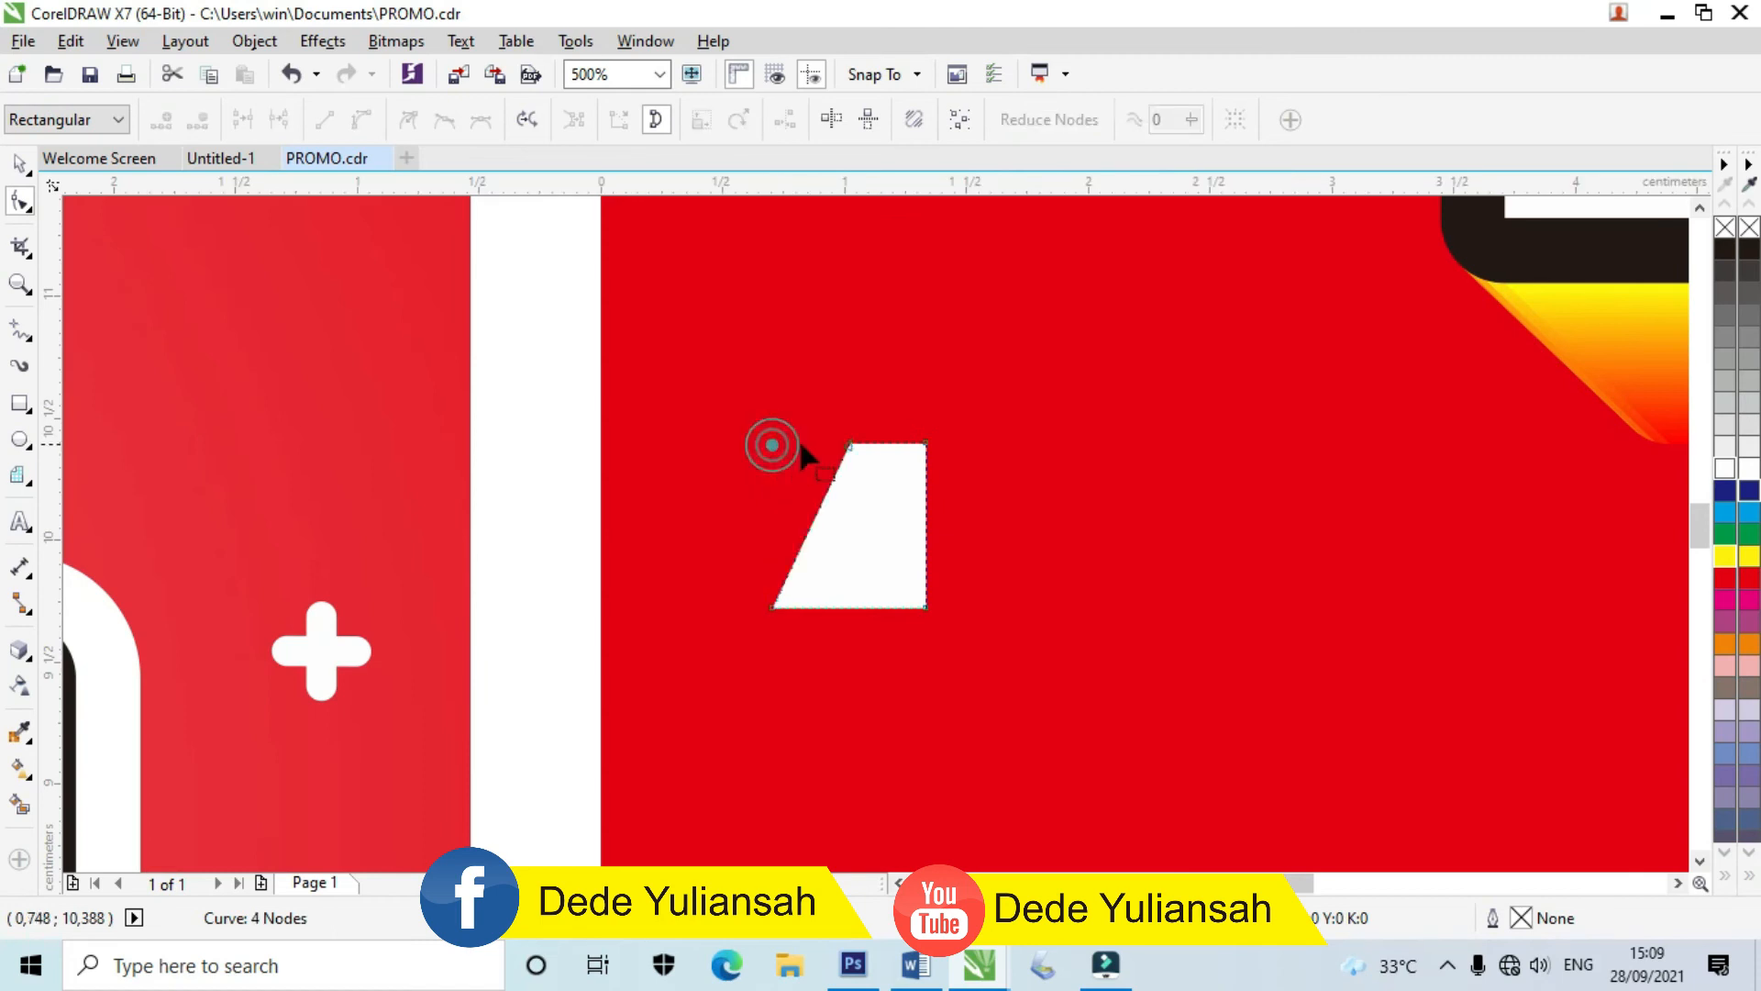
{"action": "double_click", "coordinate": [925, 443]}
{"action": "scroll", "coordinate": [920, 456], "scroll_direction": "down", "scroll_amount": 8}
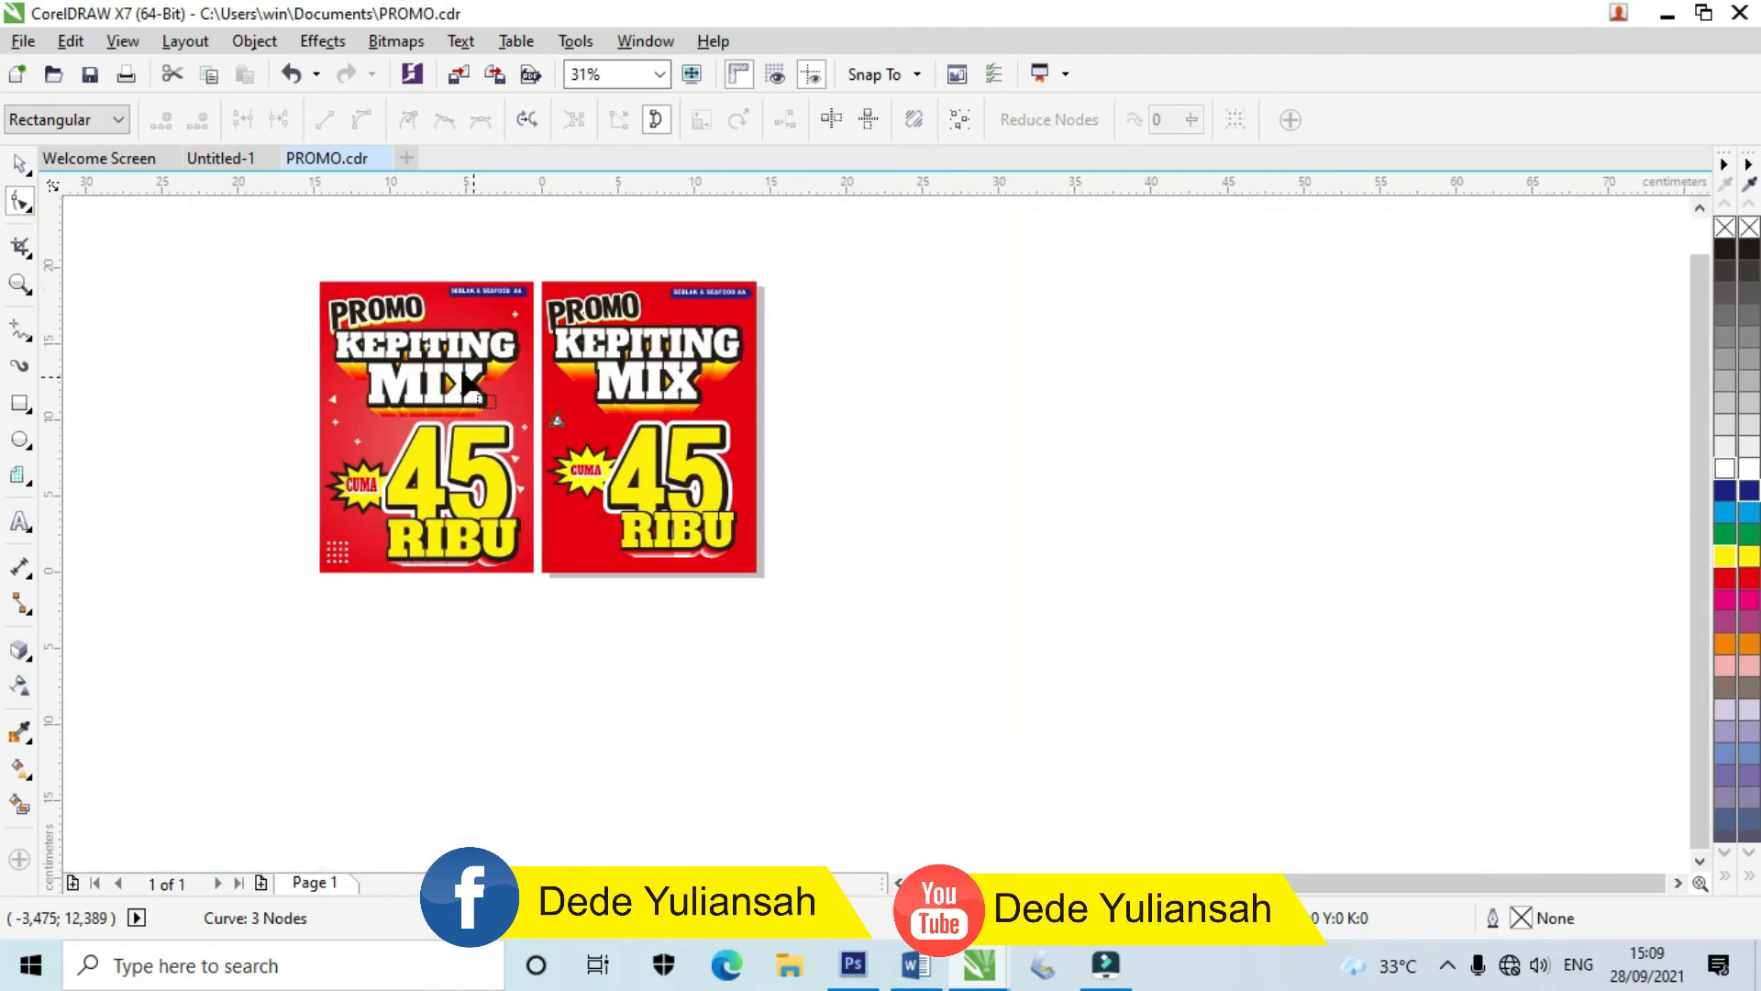
Step: Rotate the white triangle about 33 degrees
{"action": "left_click", "coordinate": [18, 164]}
{"action": "scroll", "coordinate": [593, 399], "scroll_direction": "up", "scroll_amount": 6}
{"action": "left_click", "coordinate": [302, 560]}
{"action": "left_click_drag", "start_coordinate": [355, 509], "coordinate": [331, 456]}
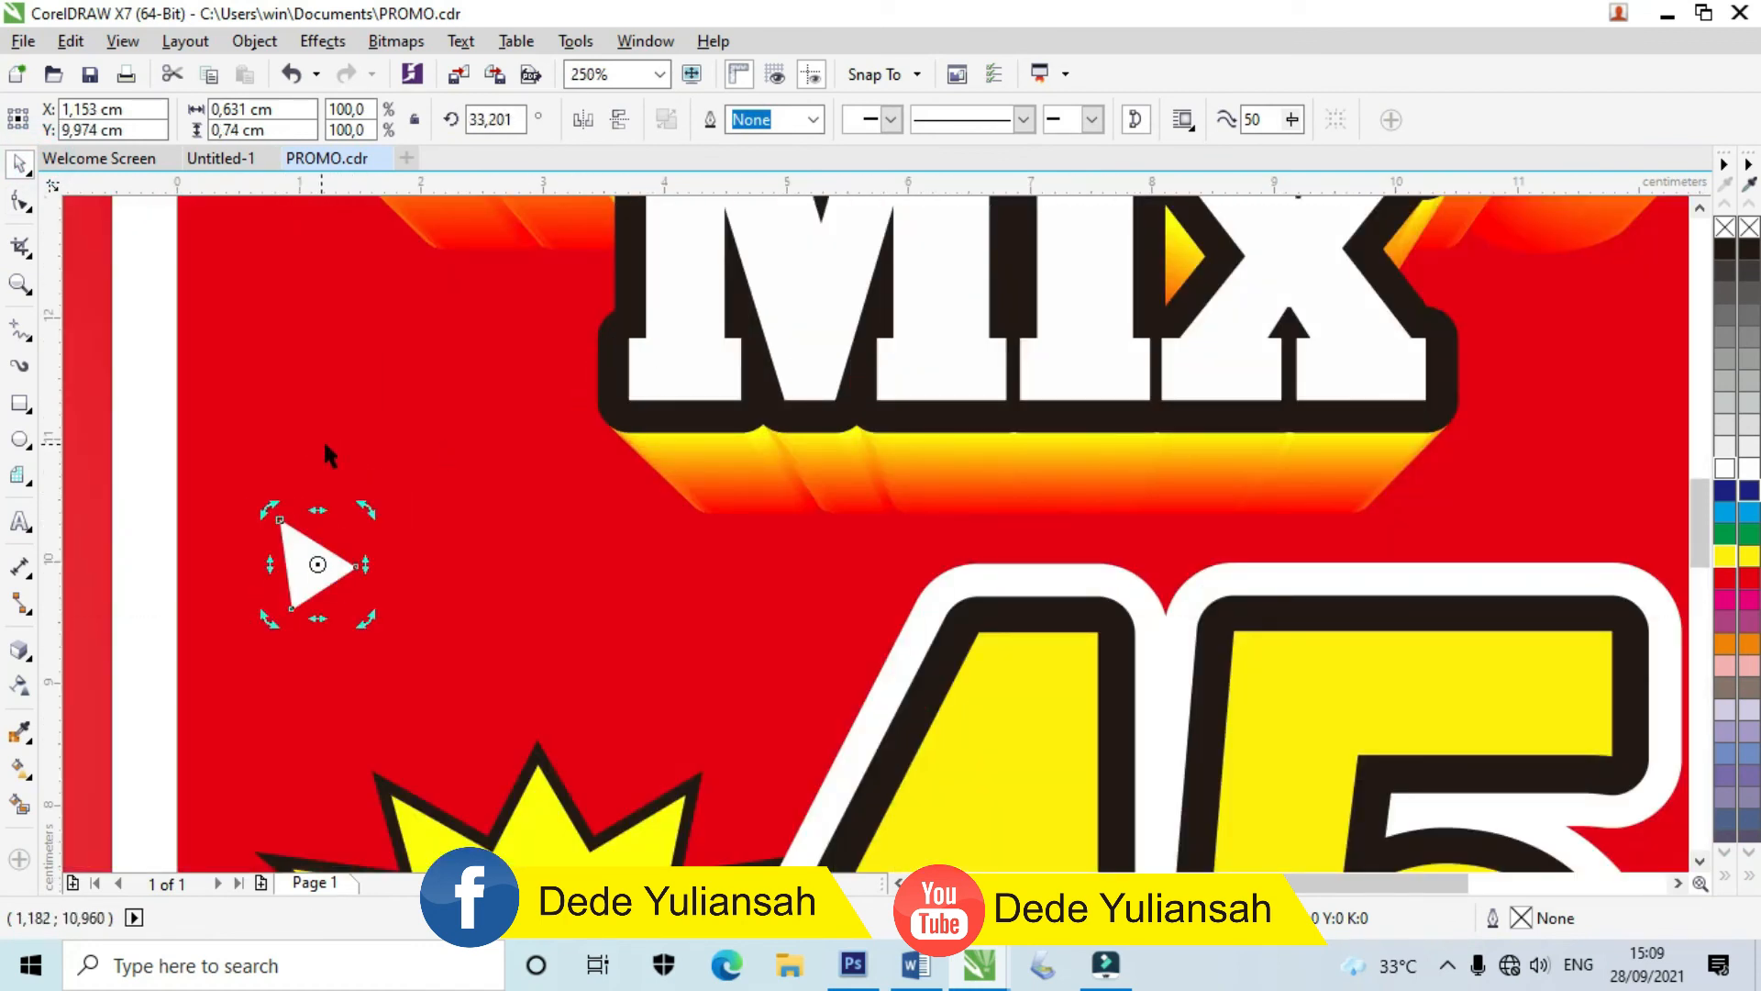
{"action": "scroll", "coordinate": [516, 495], "scroll_direction": "down", "scroll_amount": 6}
{"action": "left_click", "coordinate": [879, 557]}
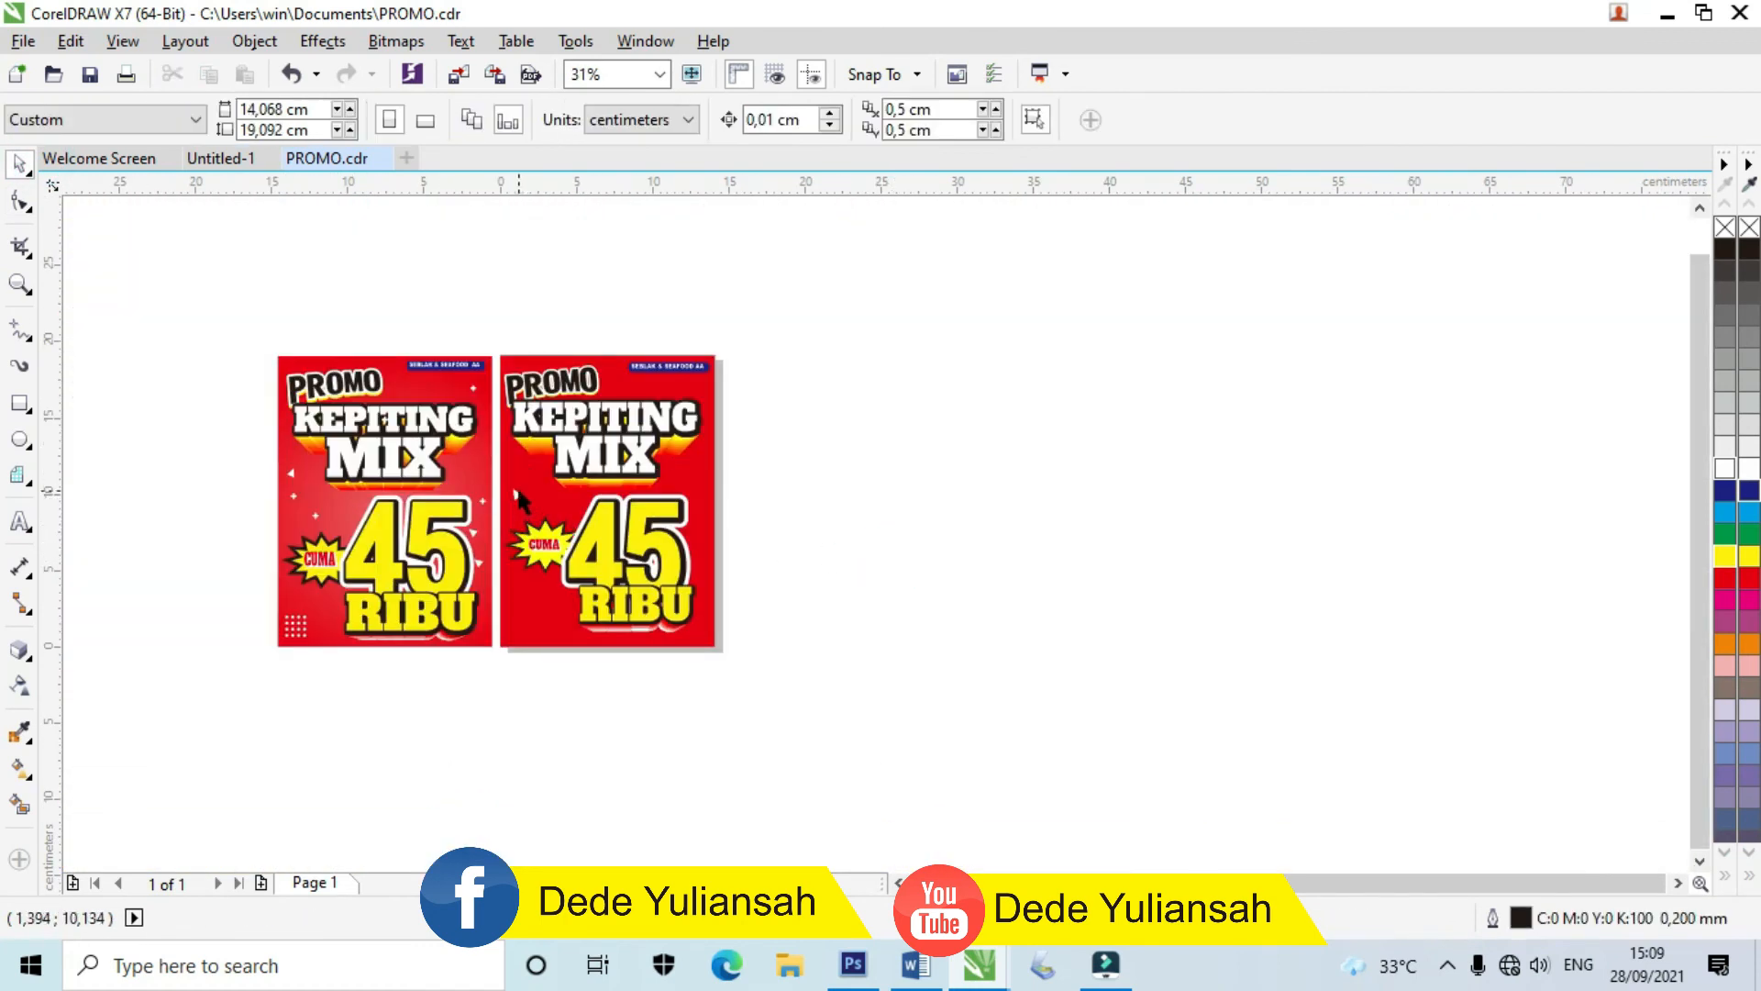
Step: Move the triangle up beside the 45 and drop a copy lower right, then rotate the copy
{"action": "left_click", "coordinate": [714, 553]}
{"action": "scroll", "coordinate": [715, 562], "scroll_direction": "up", "scroll_amount": 6}
{"action": "left_click_drag", "start_coordinate": [741, 470], "coordinate": [718, 566]}
{"action": "right_click", "coordinate": [759, 595]}
{"action": "left_click", "coordinate": [756, 598]}
{"action": "left_click", "coordinate": [988, 584]}
{"action": "scroll", "coordinate": [800, 540], "scroll_direction": "down", "scroll_amount": 1}
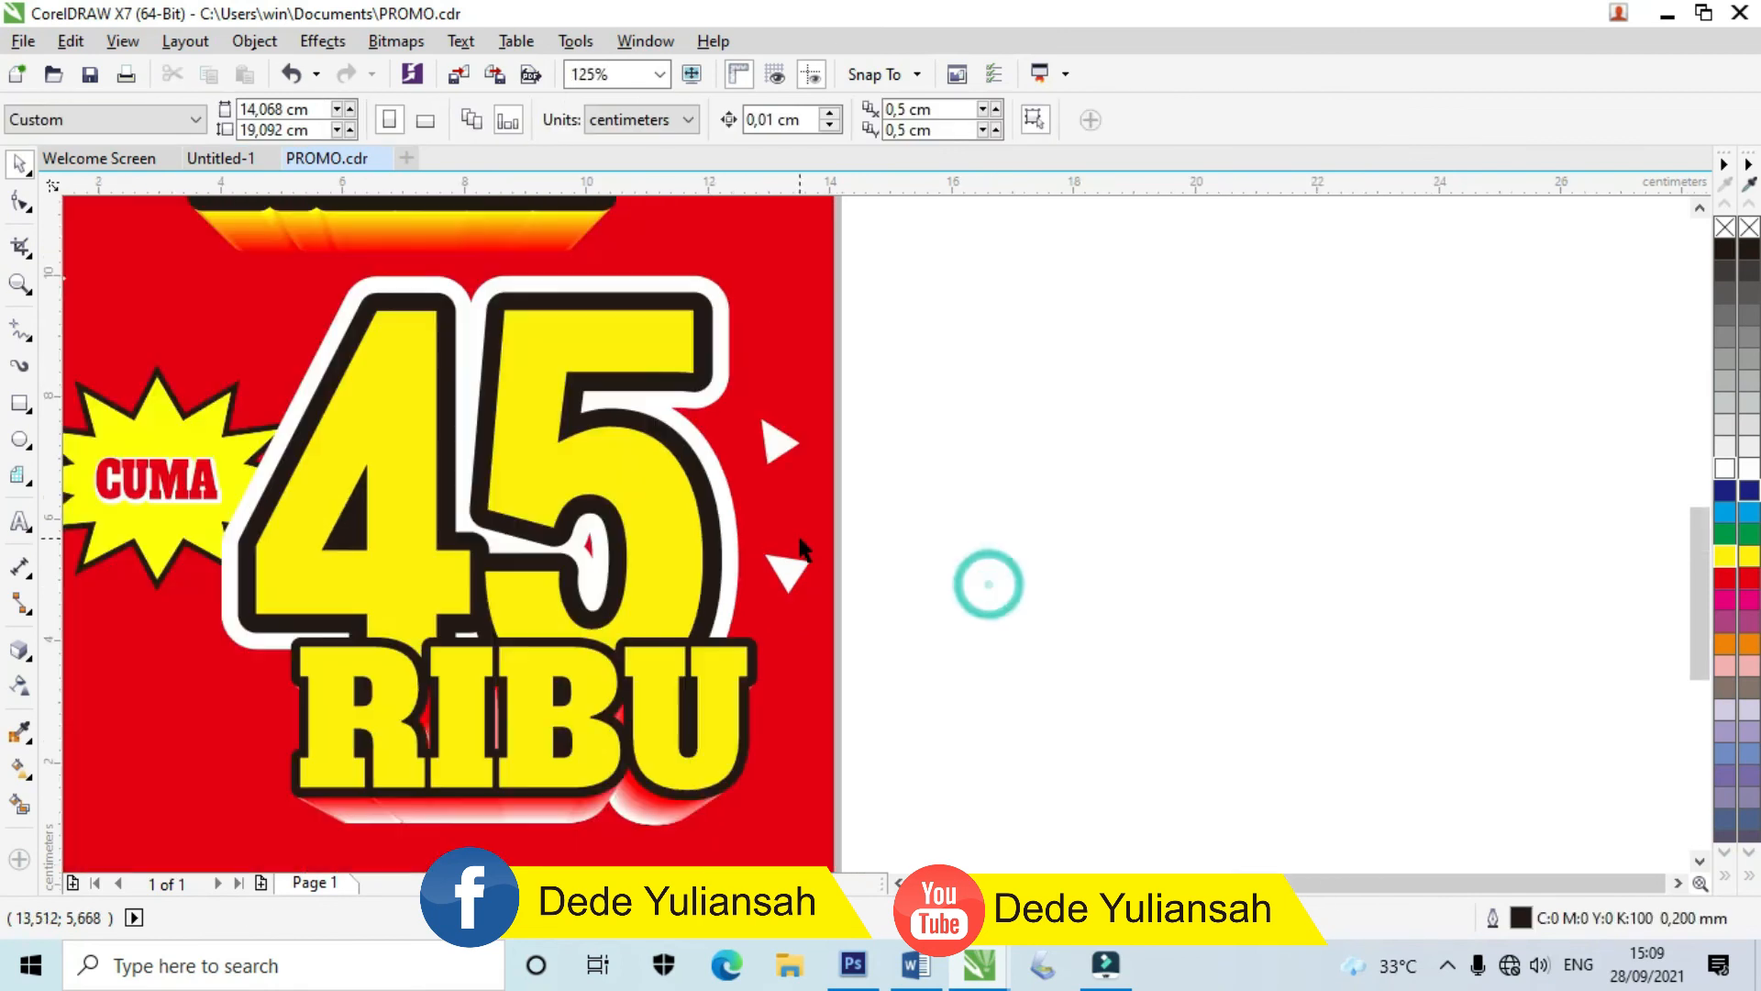
{"action": "scroll", "coordinate": [800, 547], "scroll_direction": "down", "scroll_amount": 2}
{"action": "scroll", "coordinate": [667, 519], "scroll_direction": "down", "scroll_amount": 2}
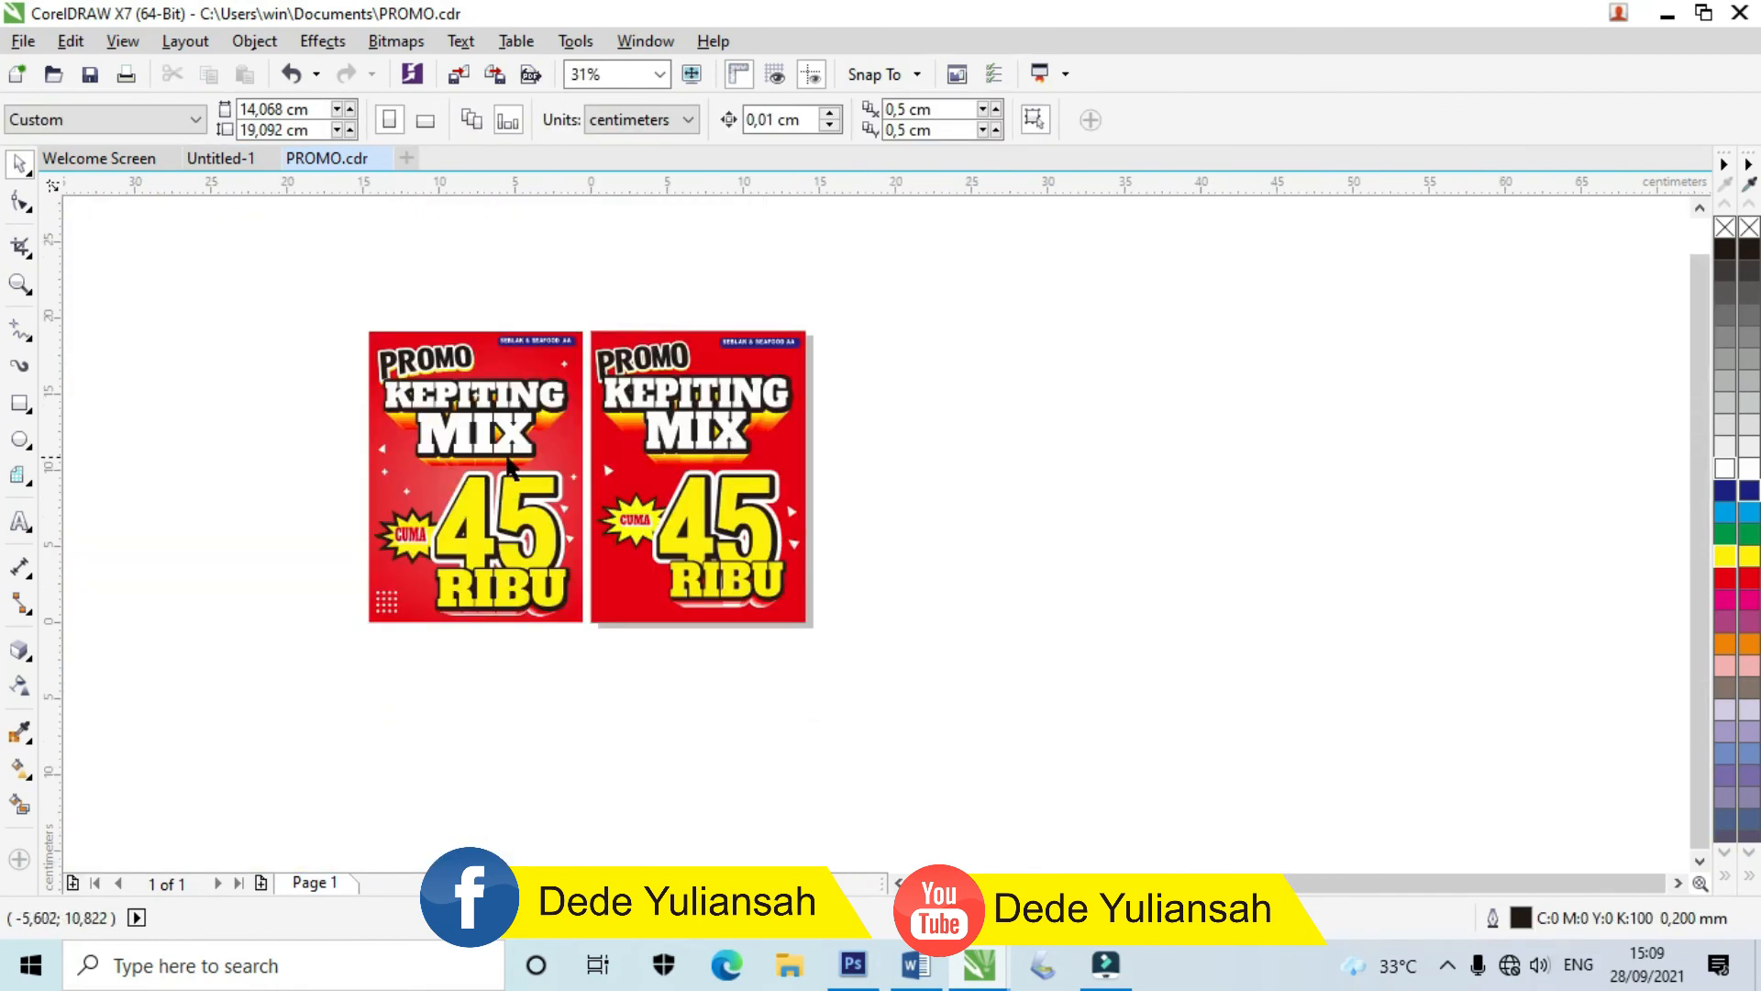
{"action": "scroll", "coordinate": [509, 466], "scroll_direction": "up", "scroll_amount": 1}
{"action": "scroll", "coordinate": [303, 507], "scroll_direction": "up", "scroll_amount": 2}
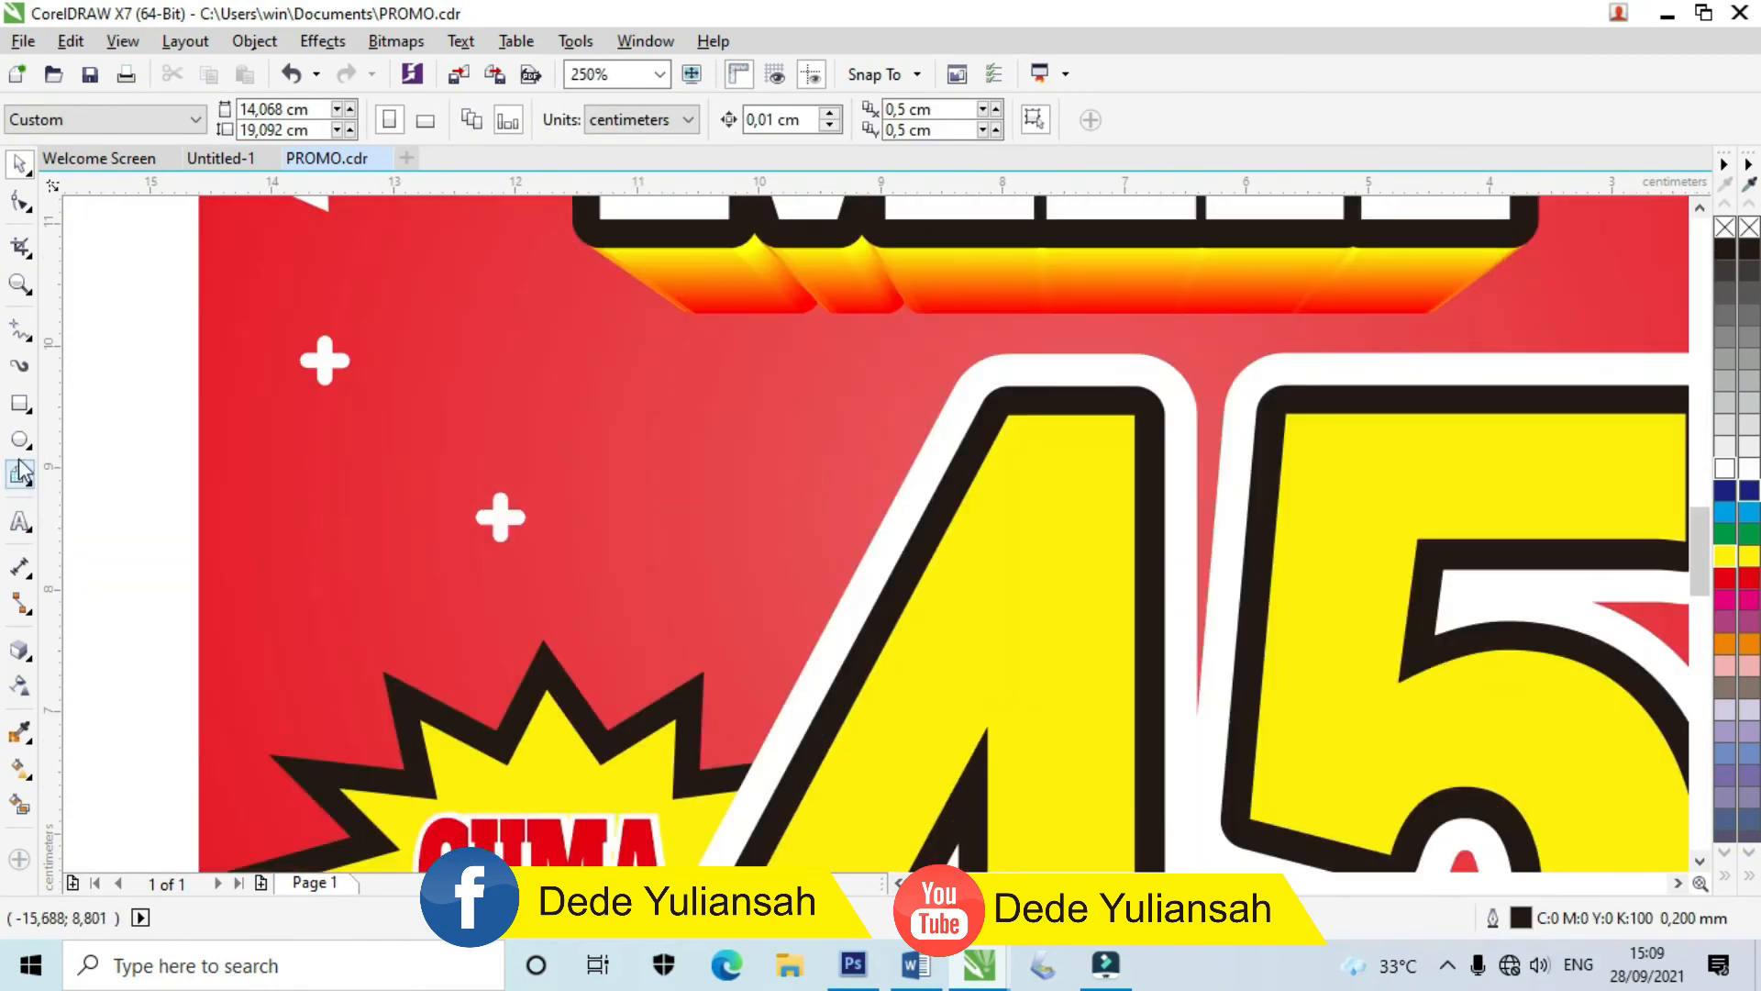
{"action": "scroll", "coordinate": [612, 525], "scroll_direction": "up", "scroll_amount": 1}
Step: Draw a thin white upright rectangle with no outline and round its corners into a pill
{"action": "left_click_drag", "start_coordinate": [544, 429], "coordinate": [579, 530]}
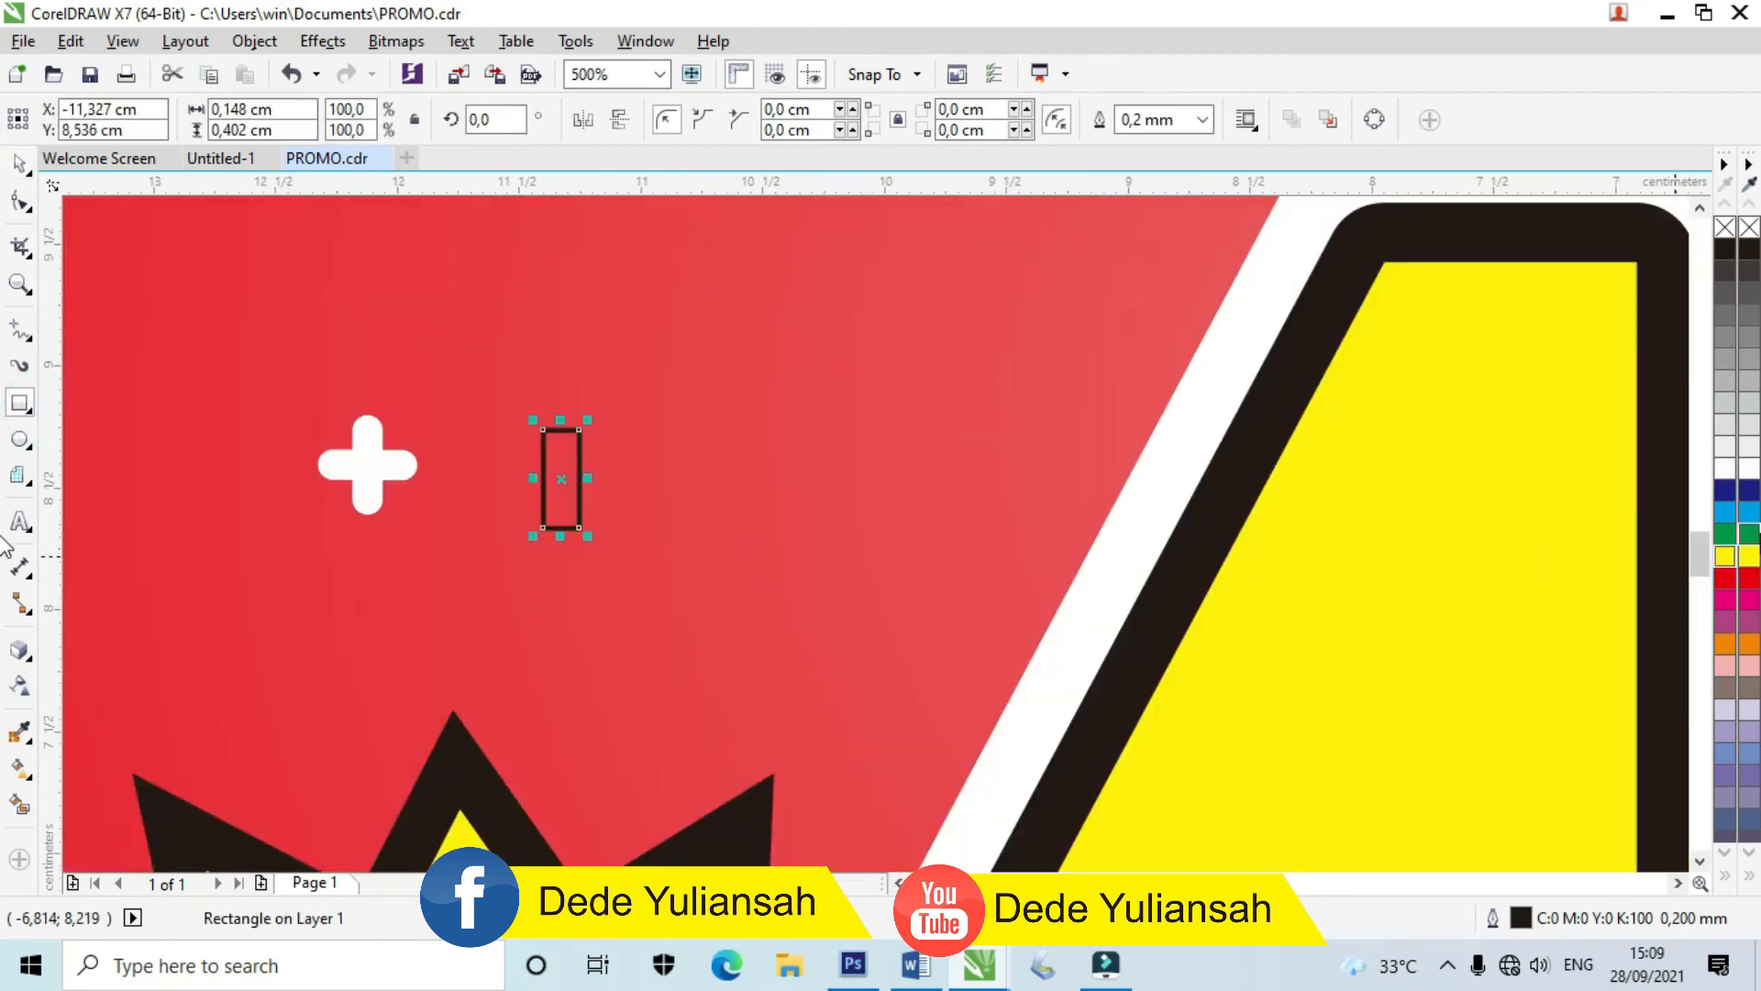
{"action": "left_click", "coordinate": [1747, 470]}
{"action": "right_click", "coordinate": [1749, 227]}
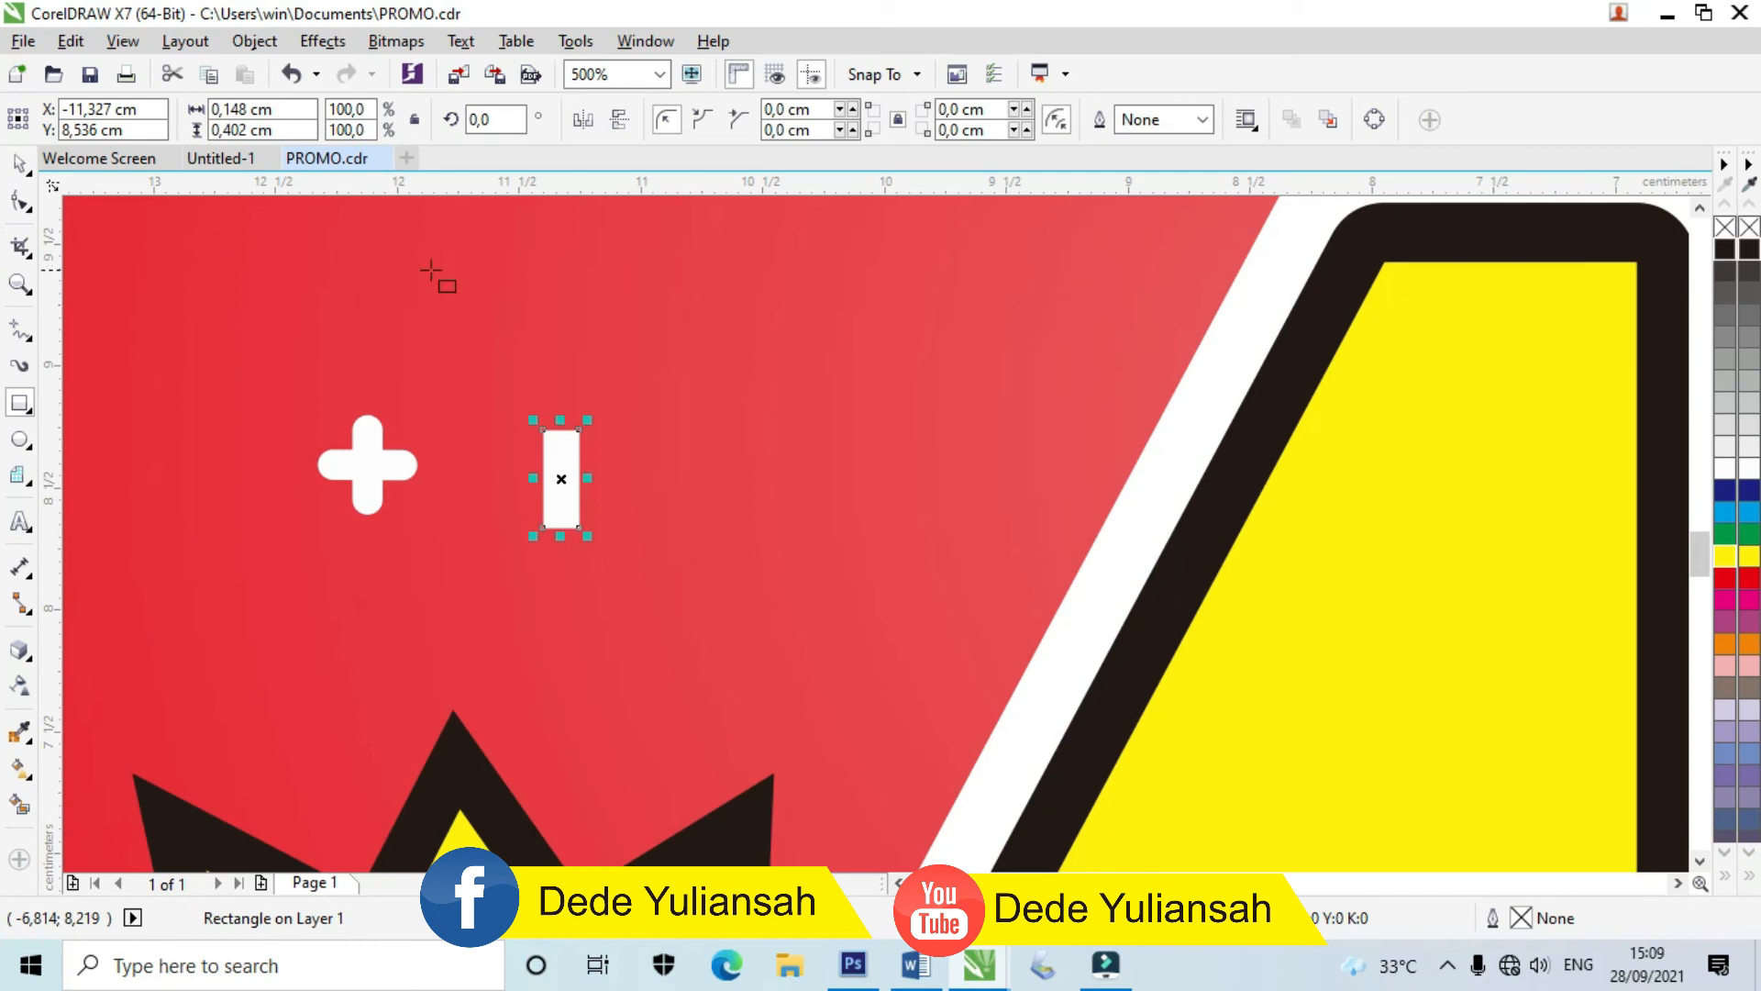
{"action": "left_click", "coordinate": [18, 204]}
{"action": "scroll", "coordinate": [592, 431], "scroll_direction": "up", "scroll_amount": 3}
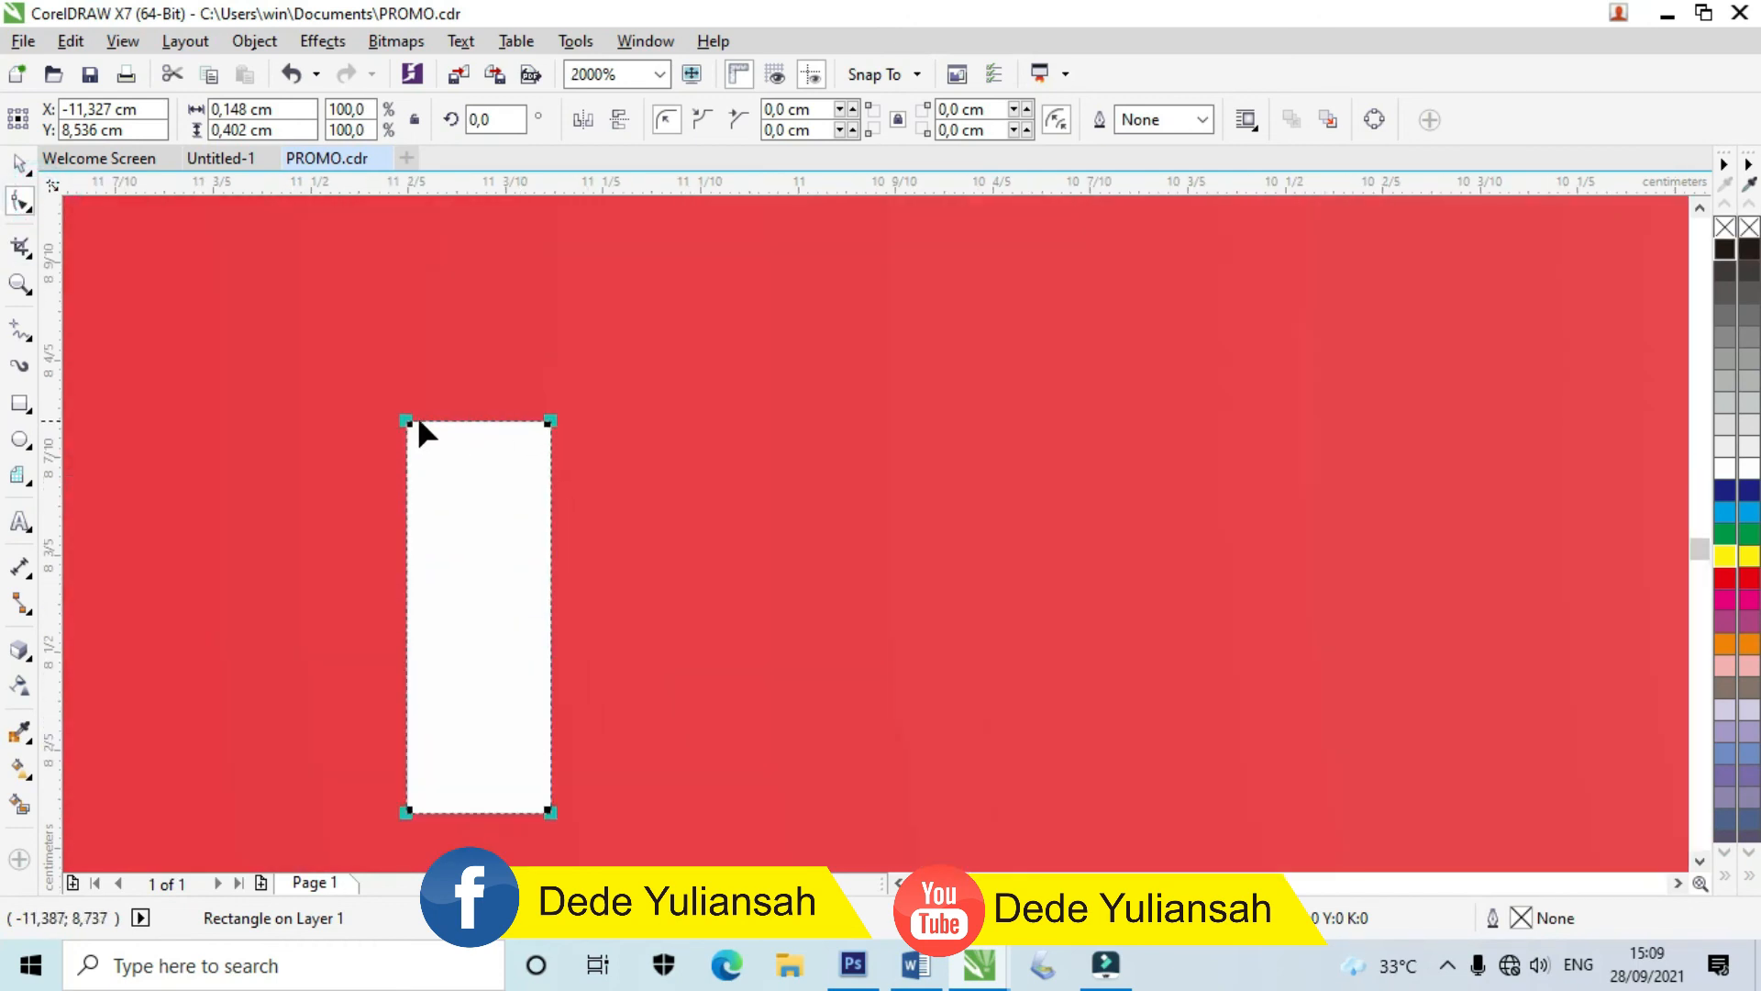
{"action": "left_click_drag", "start_coordinate": [405, 422], "coordinate": [380, 317]}
{"action": "left_click", "coordinate": [19, 168]}
Step: Rotate a copy of the pill crosswise and group both pills into a plus sign
{"action": "right_click", "coordinate": [476, 526]}
{"action": "left_click", "coordinate": [464, 482]}
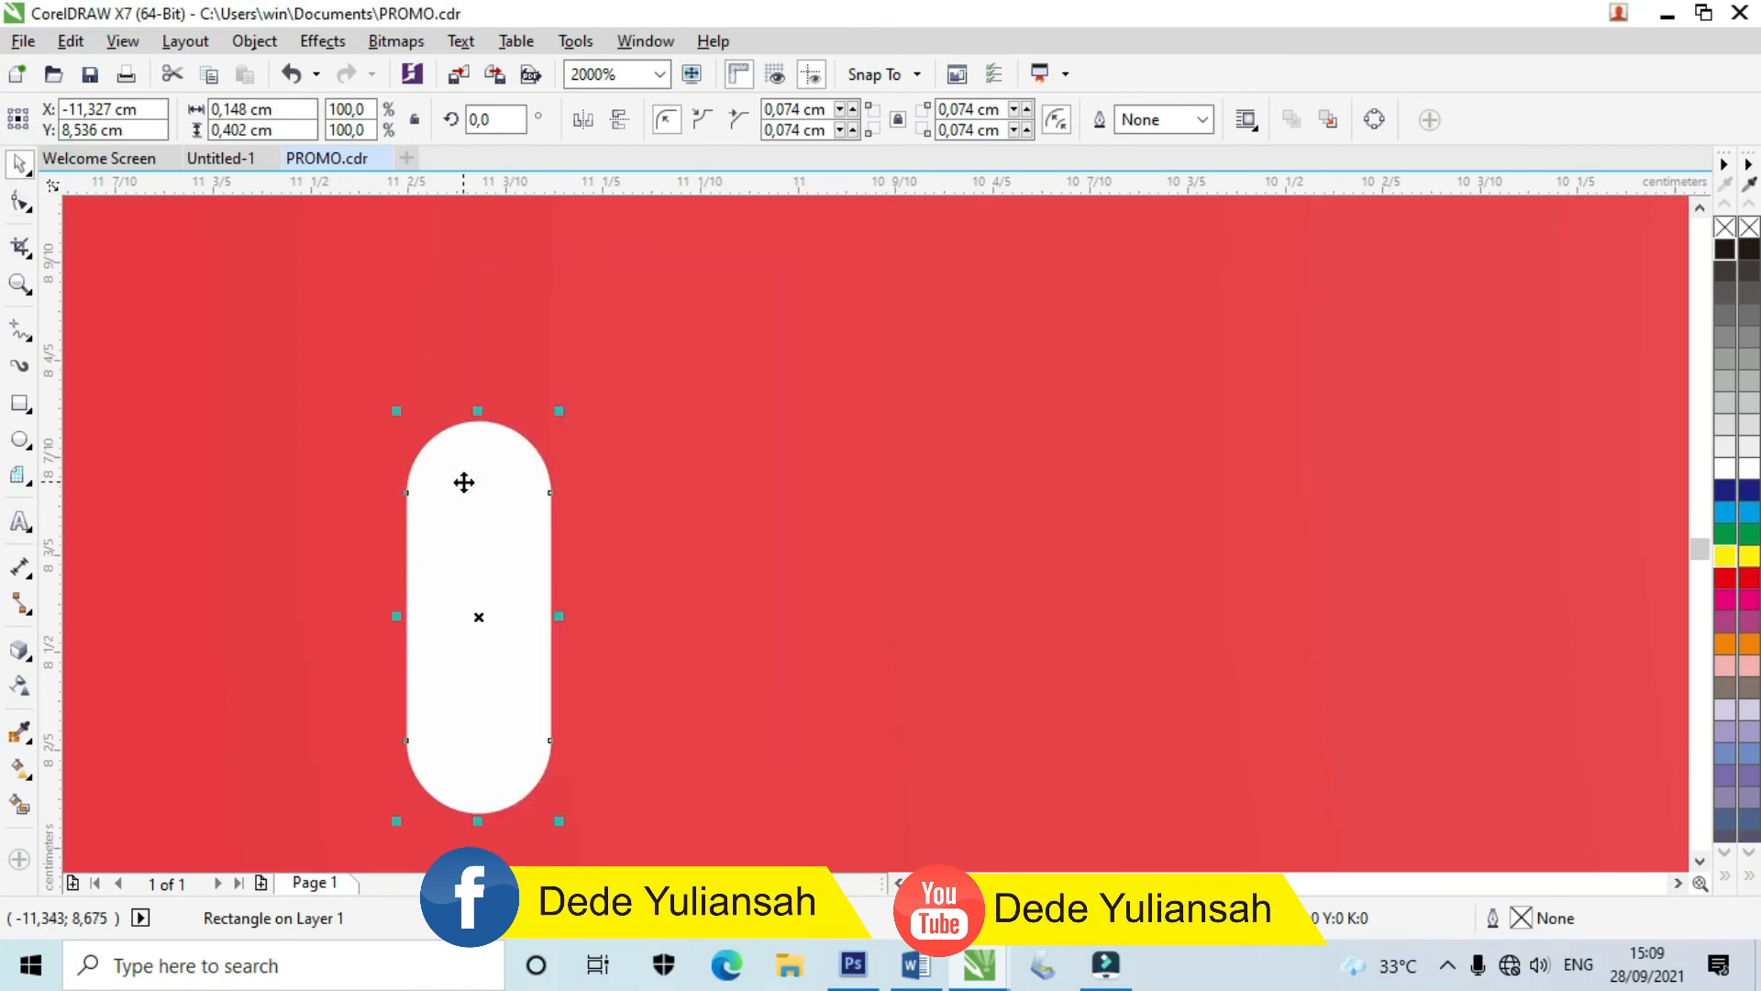
{"action": "left_click", "coordinate": [464, 483]}
{"action": "left_click_drag", "start_coordinate": [559, 410], "coordinate": [641, 676]}
{"action": "scroll", "coordinate": [625, 622], "scroll_direction": "down", "scroll_amount": 2}
{"action": "left_click", "coordinate": [560, 550], "text": "shift"}
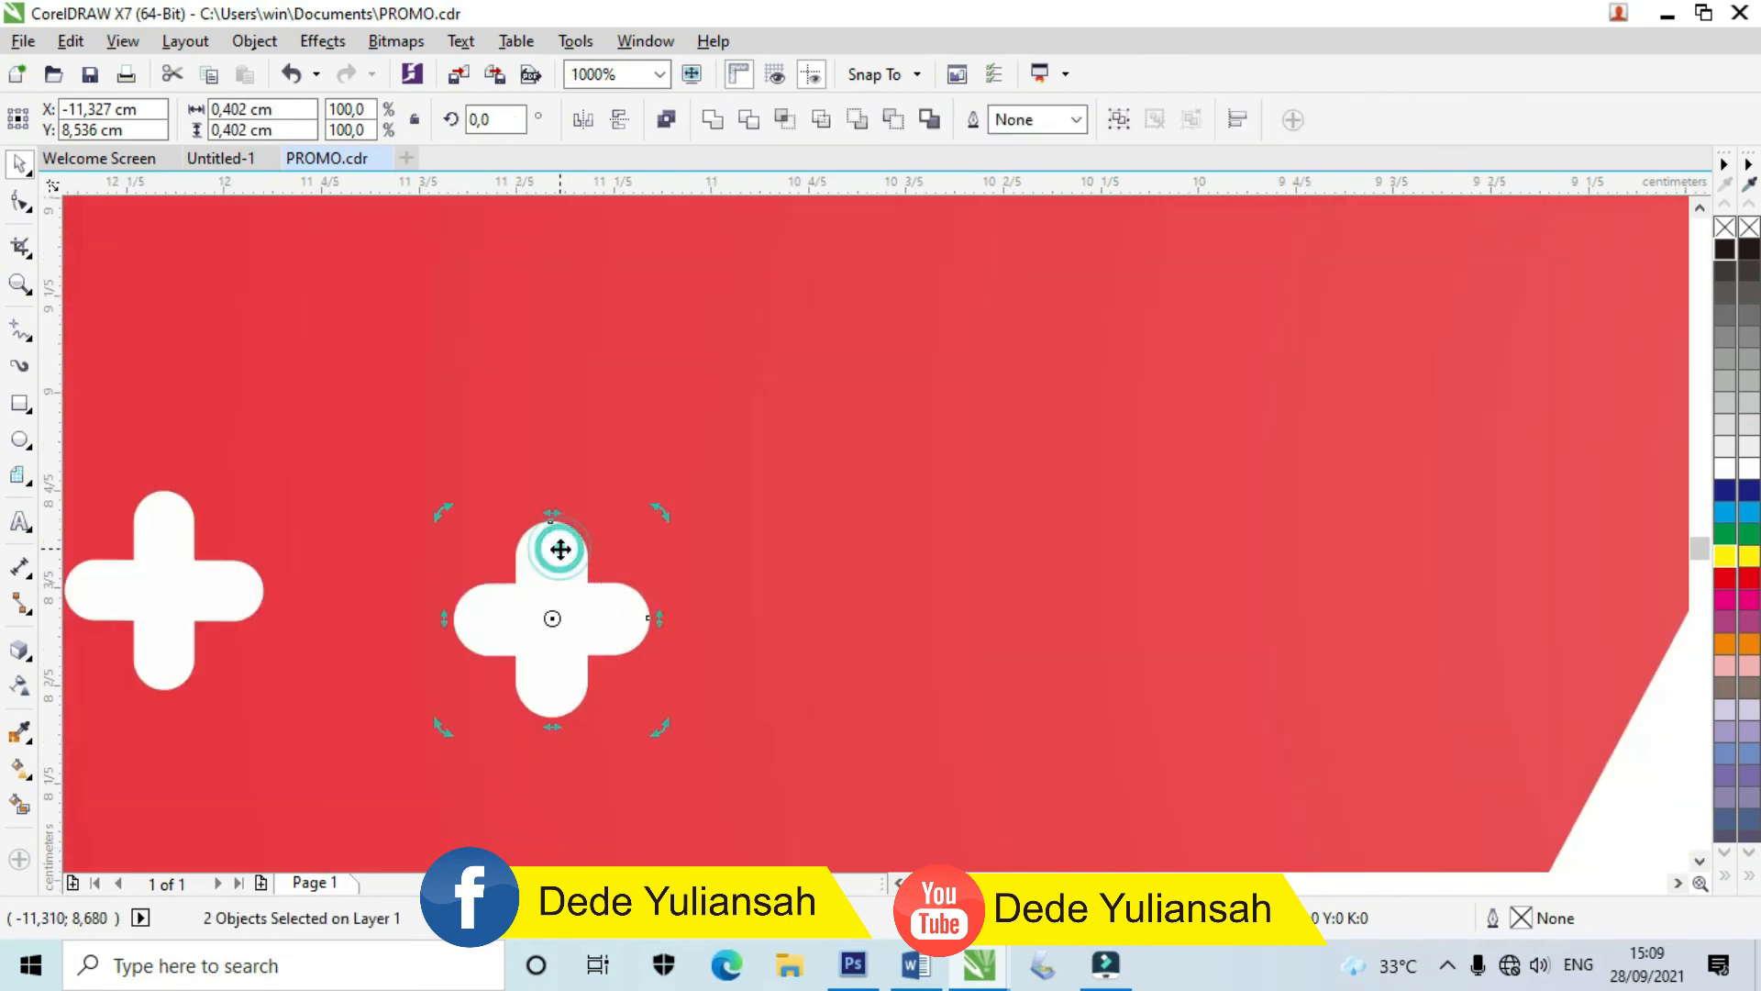
{"action": "key", "text": "ctrl+g"}
Step: Place copies of the plus sign across the right poster, including the upper left and upper right
{"action": "scroll", "coordinate": [551, 559], "scroll_direction": "down", "scroll_amount": 5}
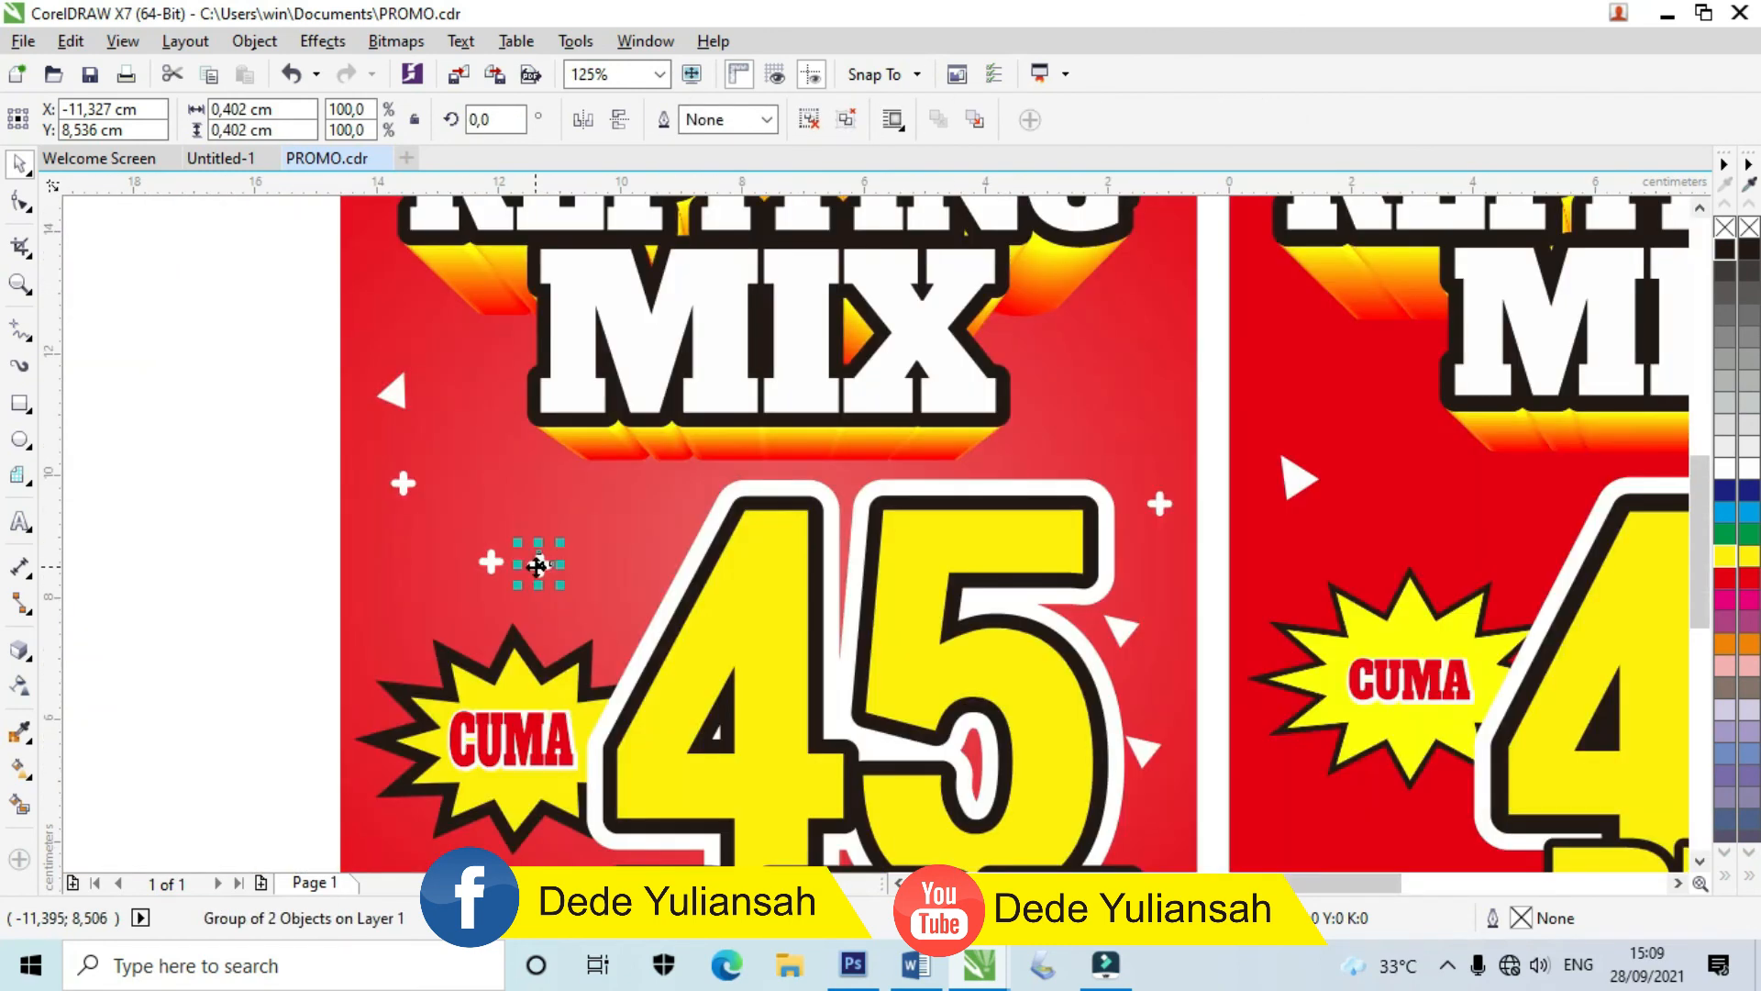
{"action": "left_click_drag", "start_coordinate": [538, 565], "coordinate": [583, 249]}
{"action": "scroll", "coordinate": [1026, 559], "scroll_direction": "up", "scroll_amount": 2}
{"action": "right_click", "coordinate": [860, 560]}
{"action": "right_click", "coordinate": [584, 249]}
{"action": "scroll", "coordinate": [540, 431], "scroll_direction": "down", "scroll_amount": 2}
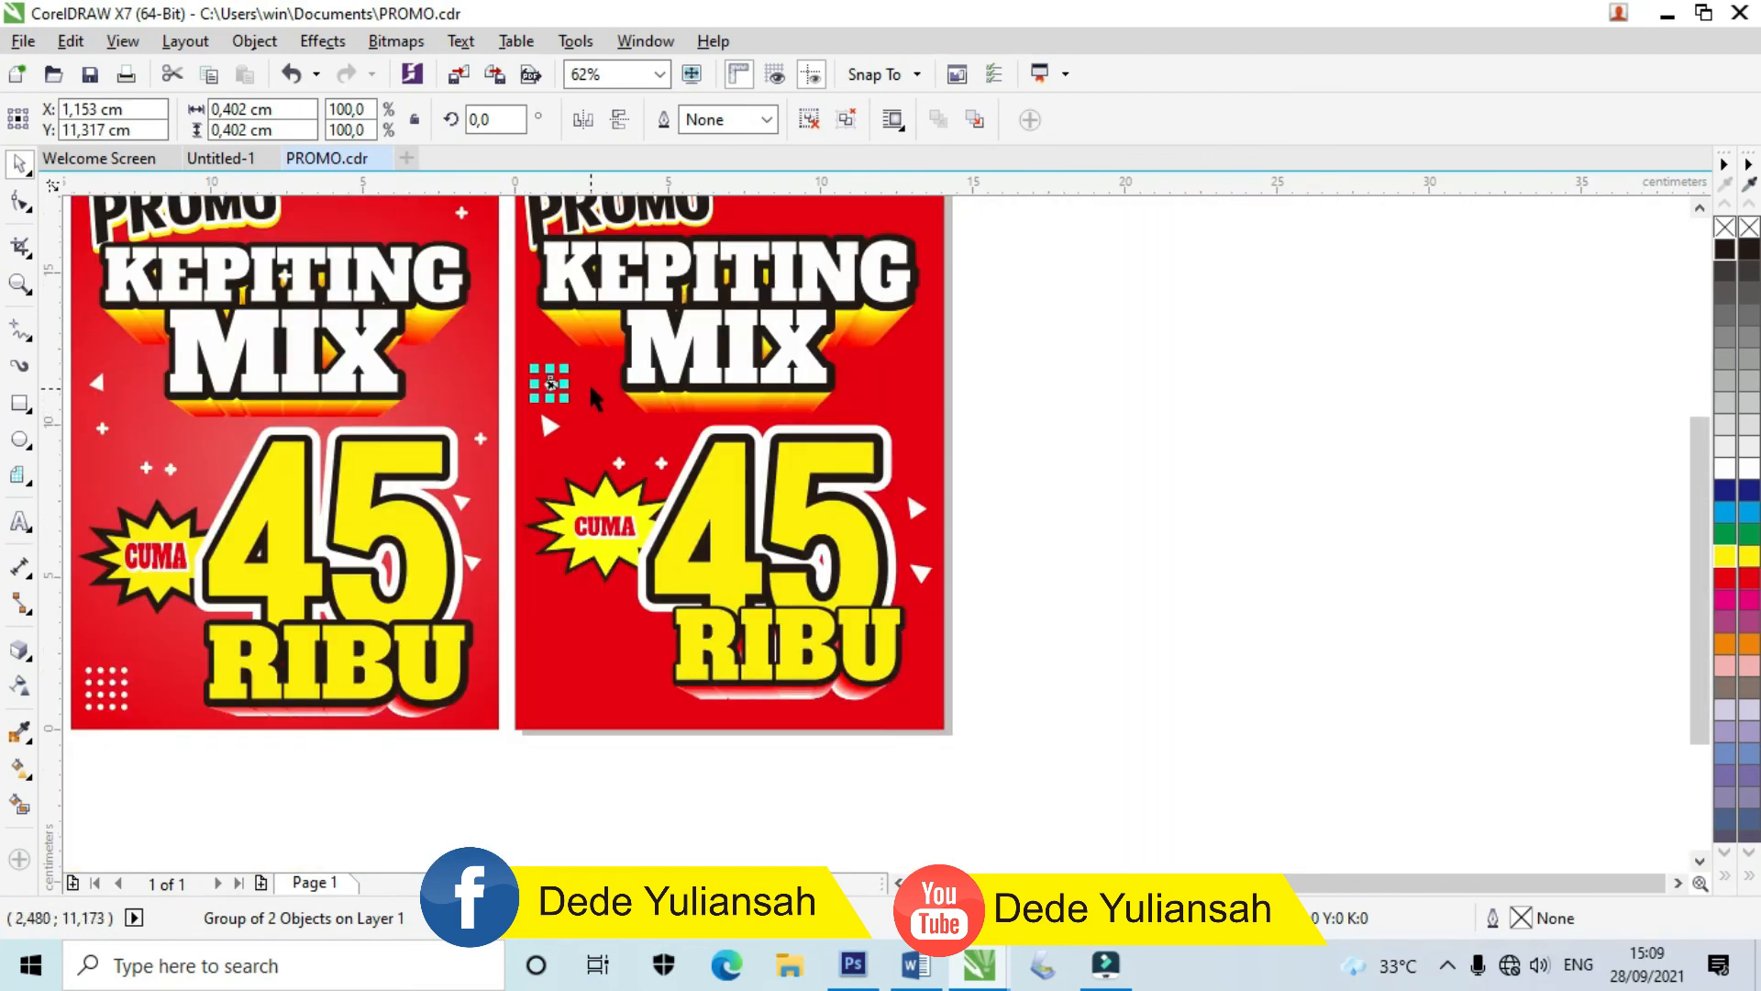
{"action": "scroll", "coordinate": [589, 382], "scroll_direction": "up", "scroll_amount": 1}
{"action": "left_click_drag", "start_coordinate": [511, 384], "coordinate": [1204, 433]}
Step: Drop another plus sign copy higher up on the right poster
{"action": "scroll", "coordinate": [986, 528], "scroll_direction": "down", "scroll_amount": 1}
{"action": "left_click_drag", "start_coordinate": [1082, 478], "coordinate": [1080, 293]}
{"action": "right_click", "coordinate": [1081, 294]}
{"action": "left_click", "coordinate": [1270, 480]}
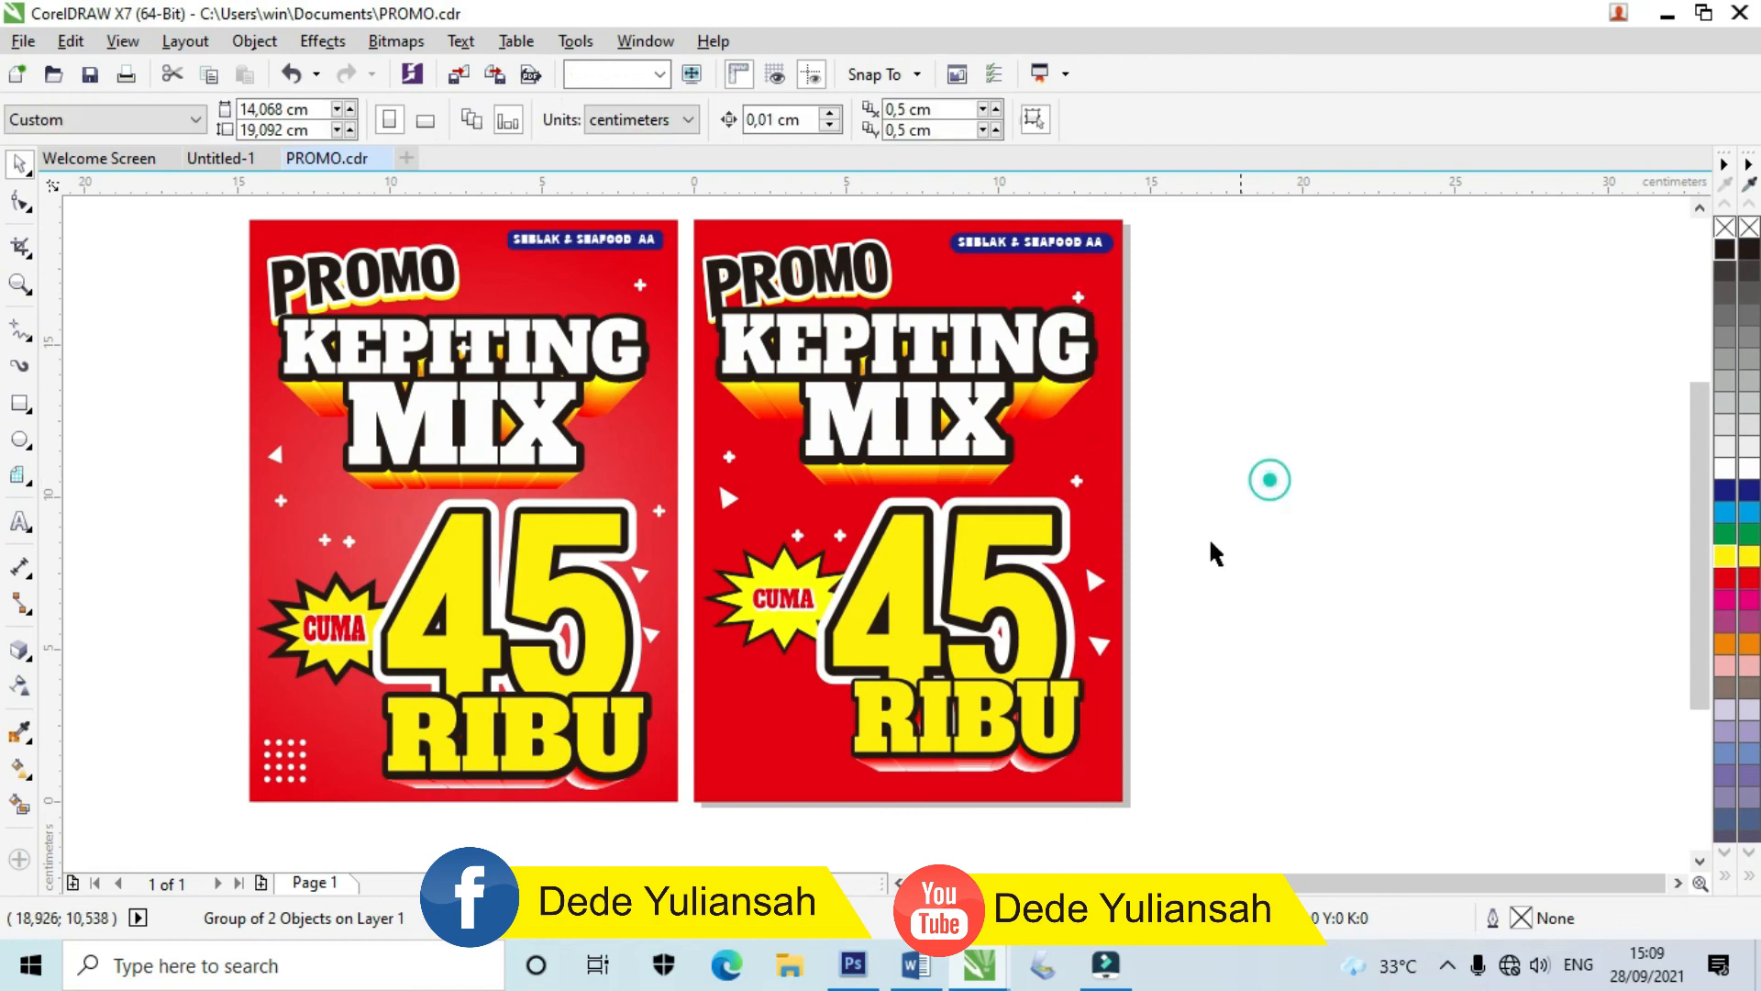
{"action": "scroll", "coordinate": [679, 789], "scroll_direction": "up", "scroll_amount": 1}
{"action": "scroll", "coordinate": [780, 736], "scroll_direction": "up", "scroll_amount": 1}
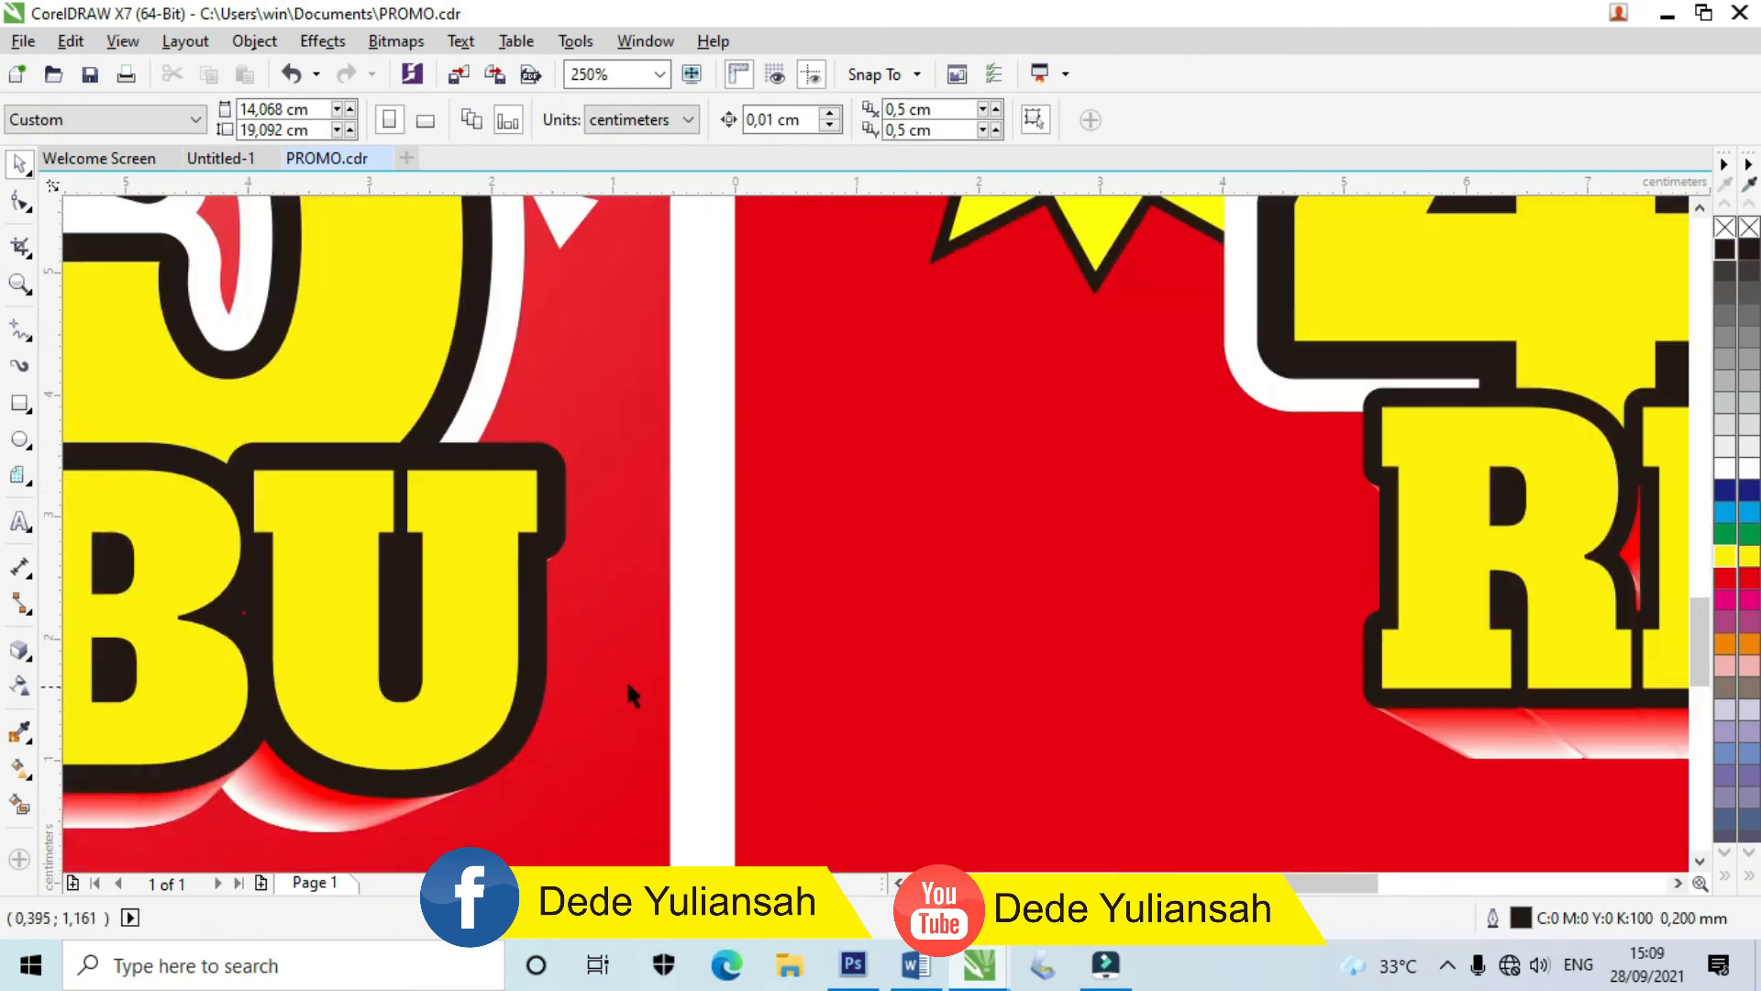
{"action": "scroll", "coordinate": [628, 684], "scroll_direction": "down", "scroll_amount": 1}
{"action": "scroll", "coordinate": [554, 487], "scroll_direction": "up", "scroll_amount": 1}
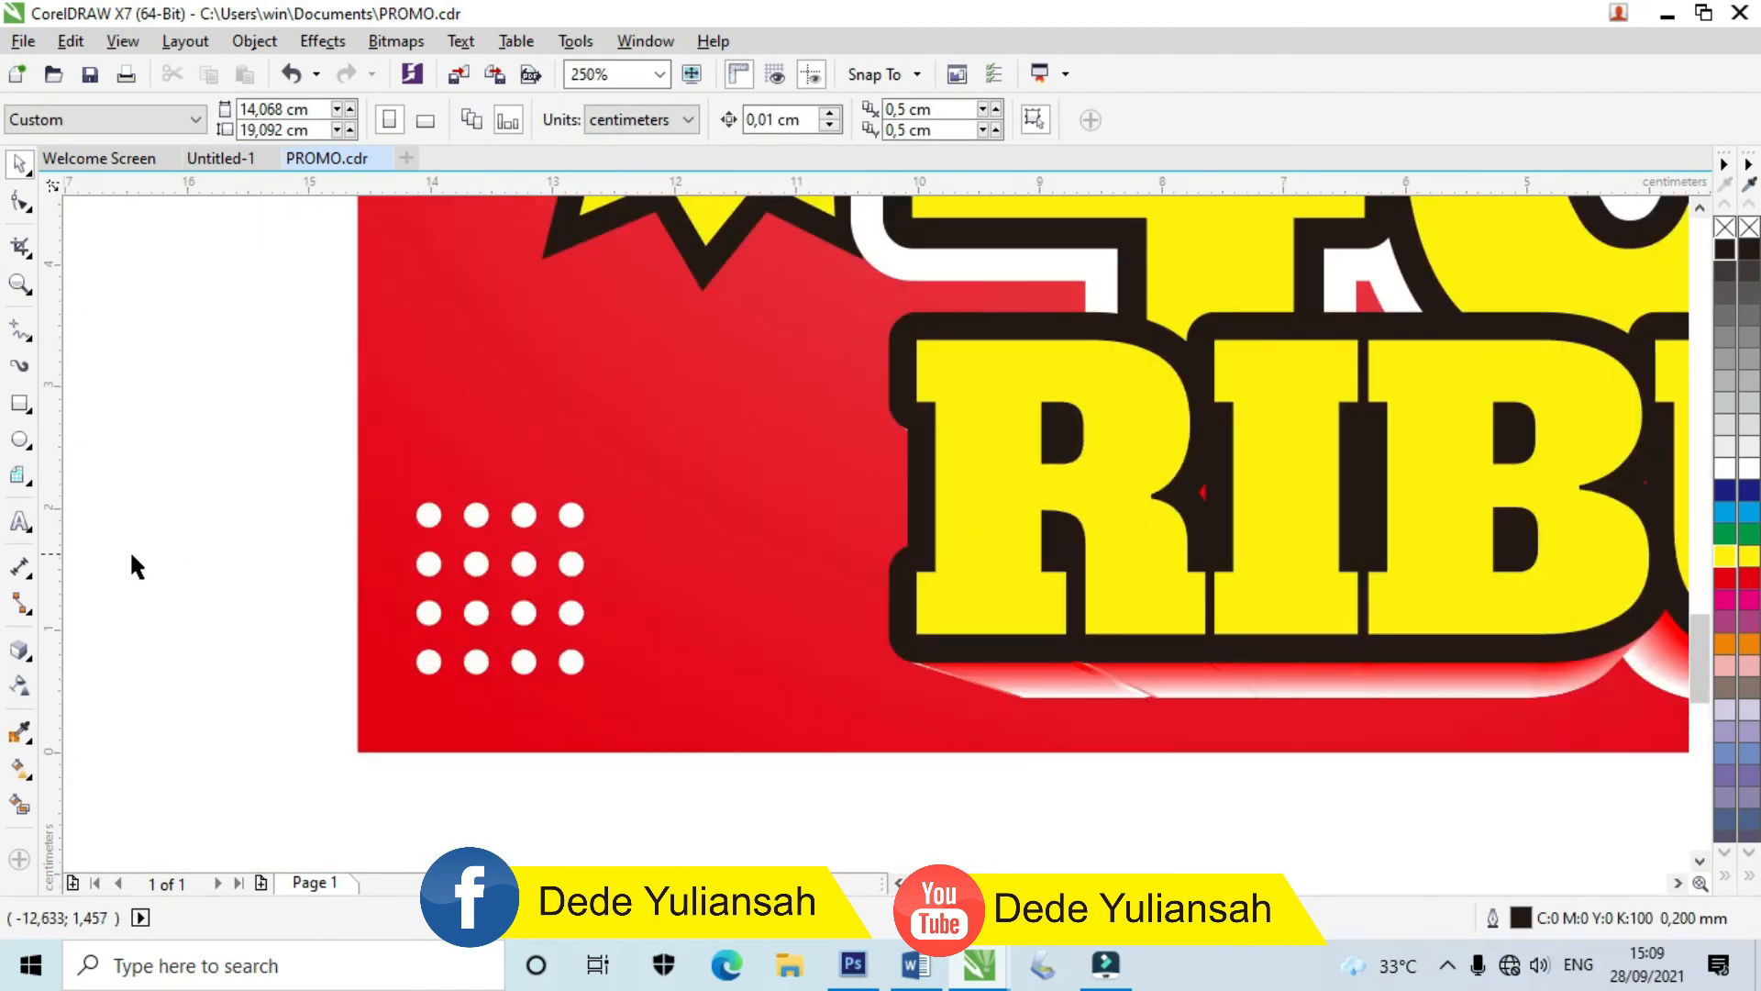
Step: Draw a small white circle with no outline and duplicate it slightly to the right
{"action": "left_click", "coordinate": [19, 440]}
{"action": "scroll", "coordinate": [627, 578], "scroll_direction": "up", "scroll_amount": 1}
{"action": "left_click_drag", "start_coordinate": [639, 431], "coordinate": [680, 474]}
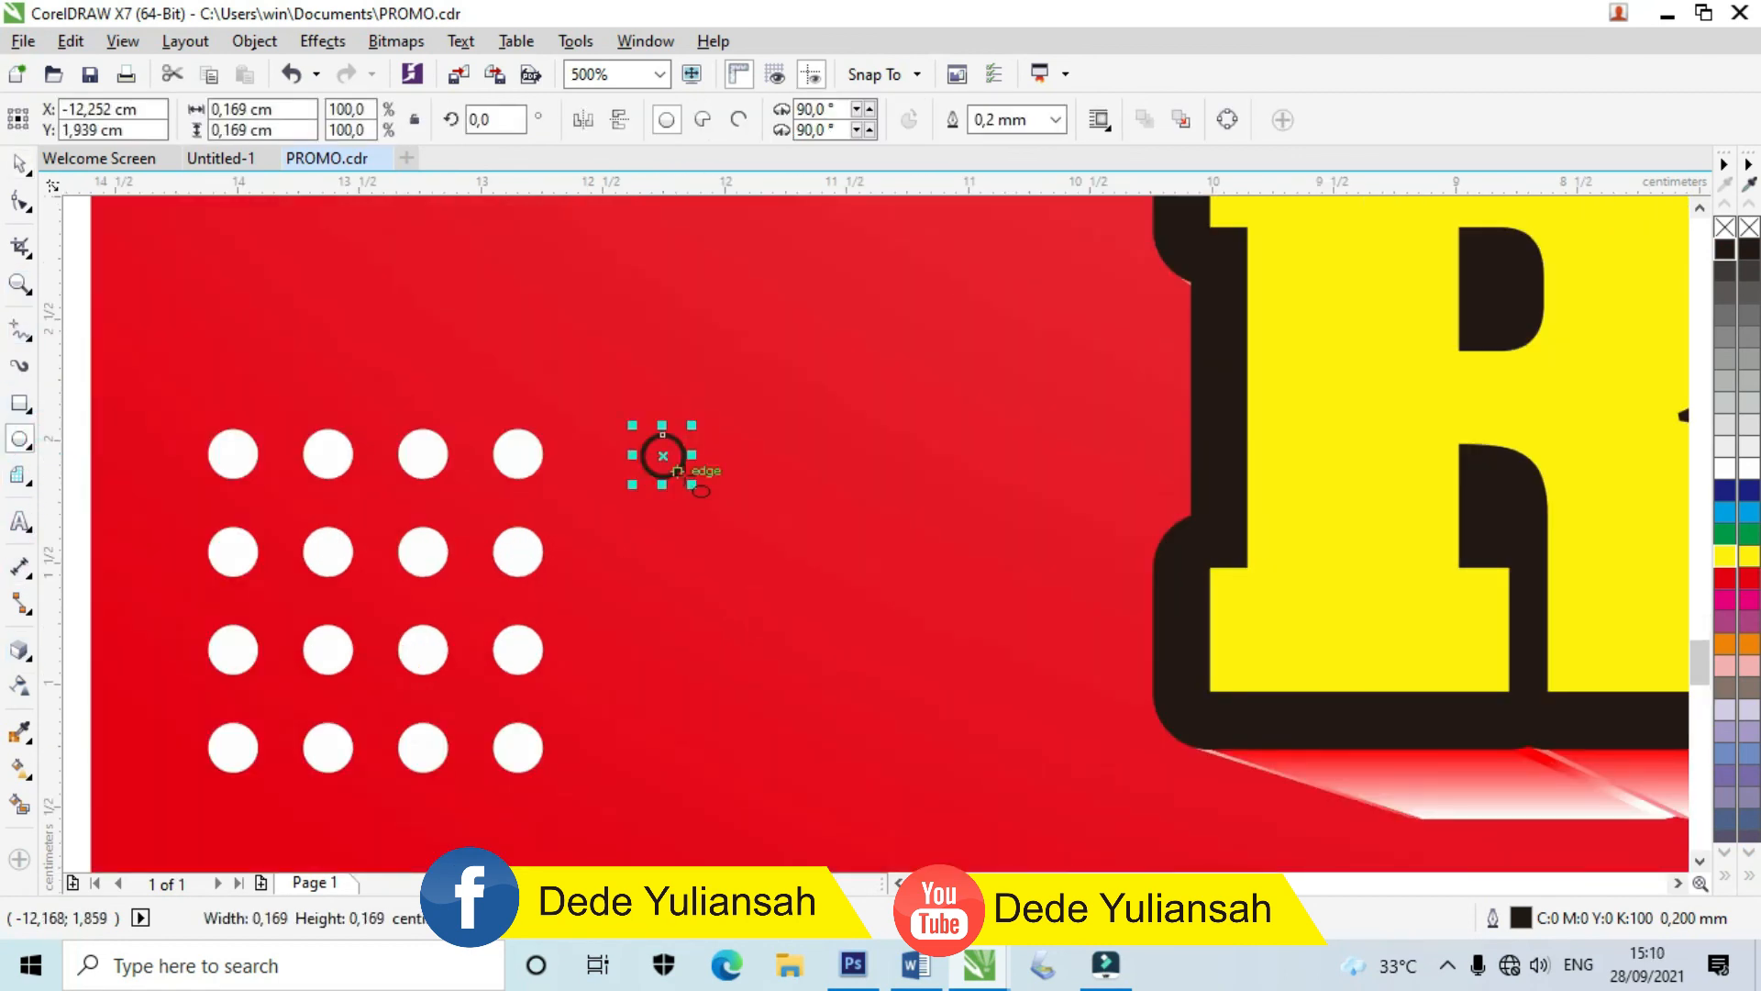
{"action": "left_click", "coordinate": [1748, 477]}
{"action": "right_click", "coordinate": [1749, 228]}
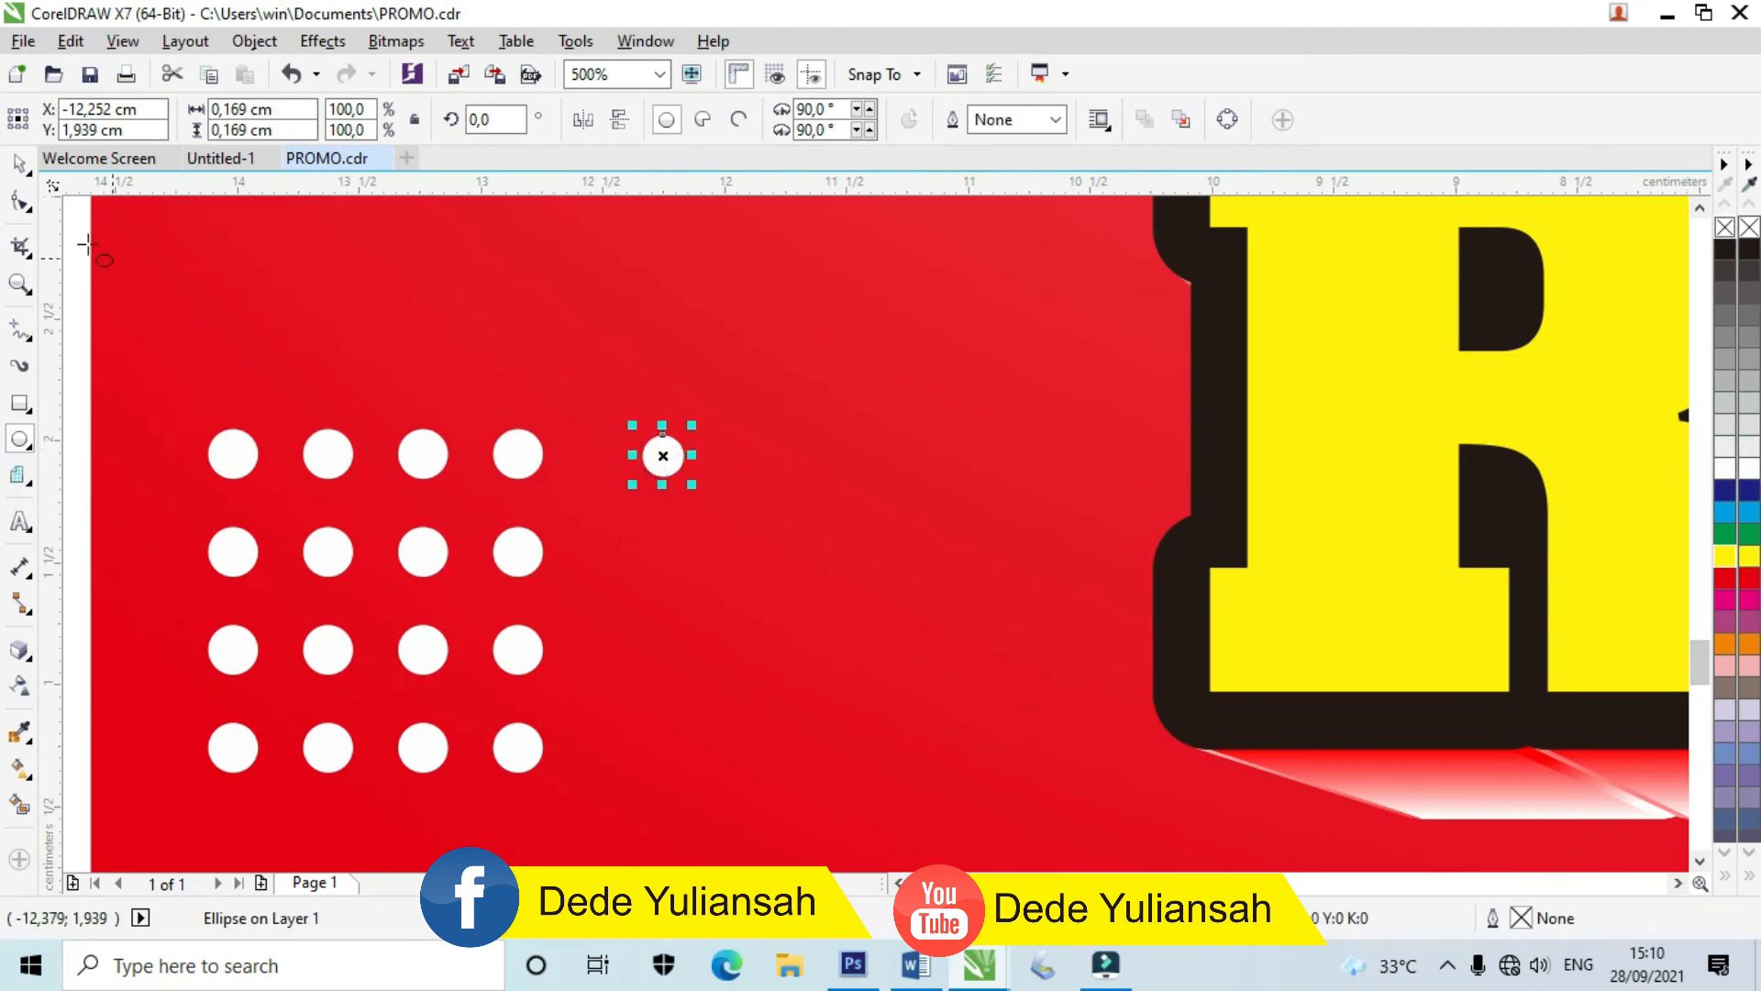
{"action": "left_click", "coordinate": [16, 168]}
{"action": "scroll", "coordinate": [684, 479], "scroll_direction": "up", "scroll_amount": 1}
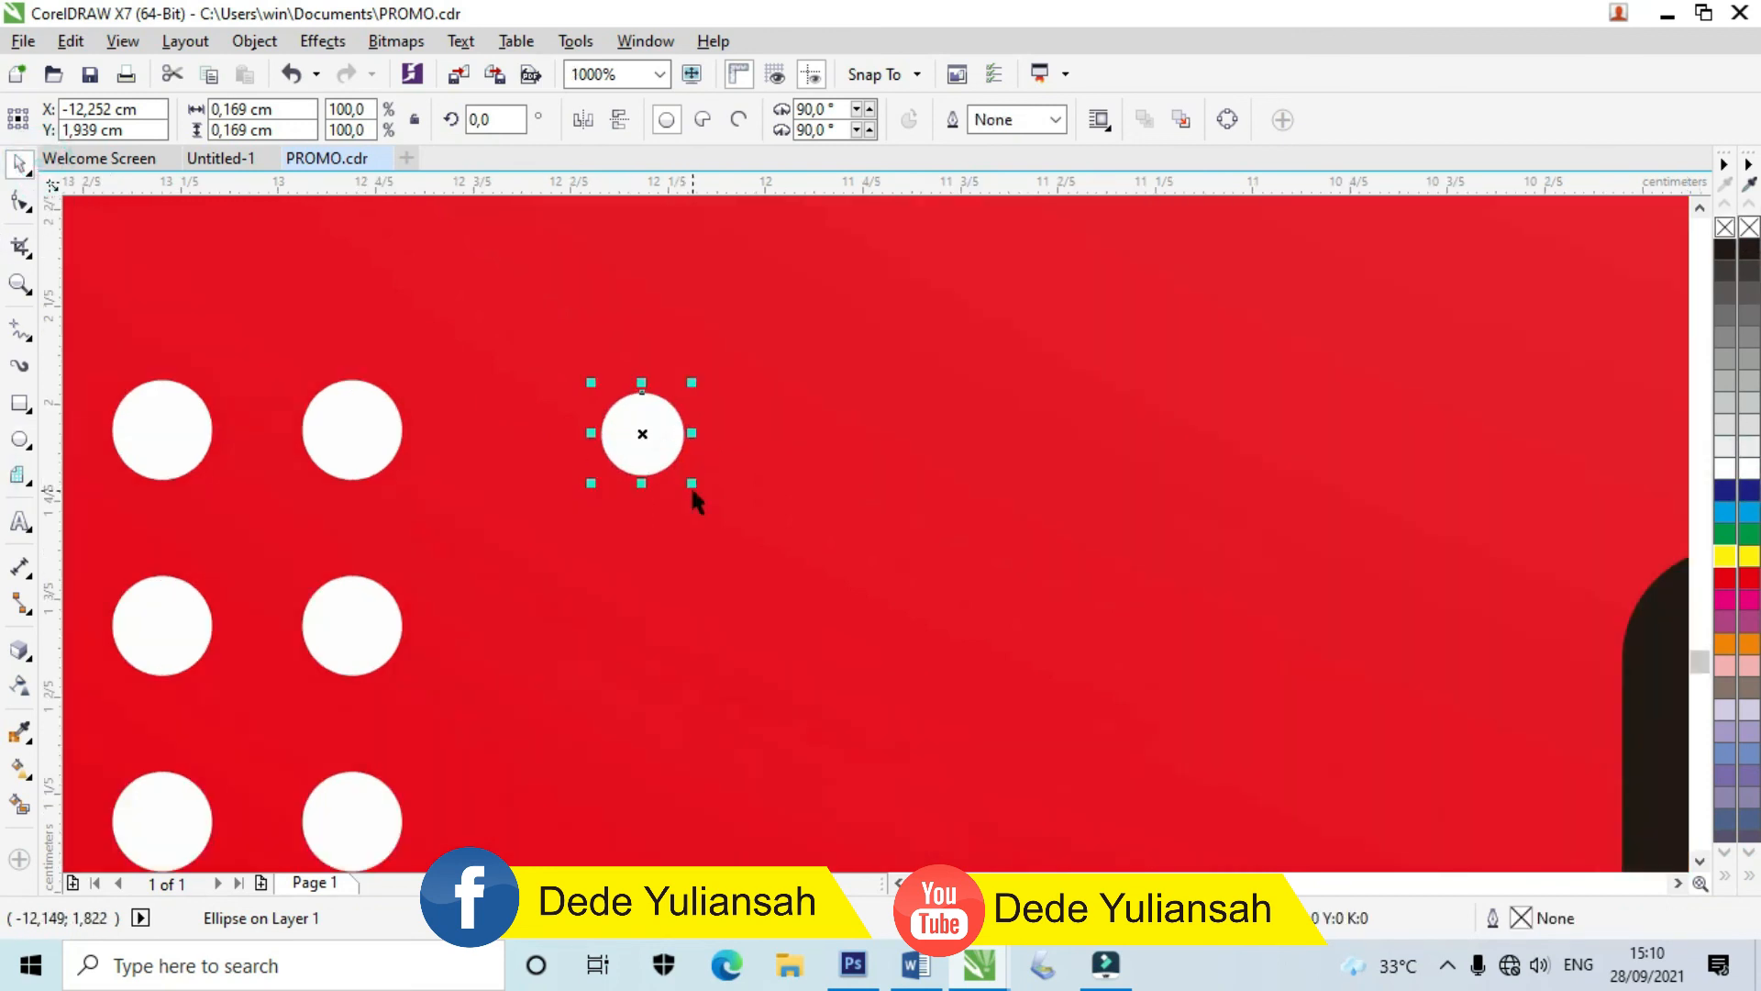
{"action": "left_click_drag", "start_coordinate": [694, 488], "coordinate": [710, 503]}
{"action": "key", "text": "Escape"}
{"action": "left_click_drag", "start_coordinate": [664, 437], "coordinate": [765, 452]}
{"action": "scroll", "coordinate": [714, 472], "scroll_direction": "down", "scroll_amount": 2}
Step: Repeat the dots into a row of five, copy into four rows, and group the twenty dots
{"action": "key", "text": "ctrl+r"}
{"action": "left_click_drag", "start_coordinate": [919, 756], "coordinate": [642, 404]}
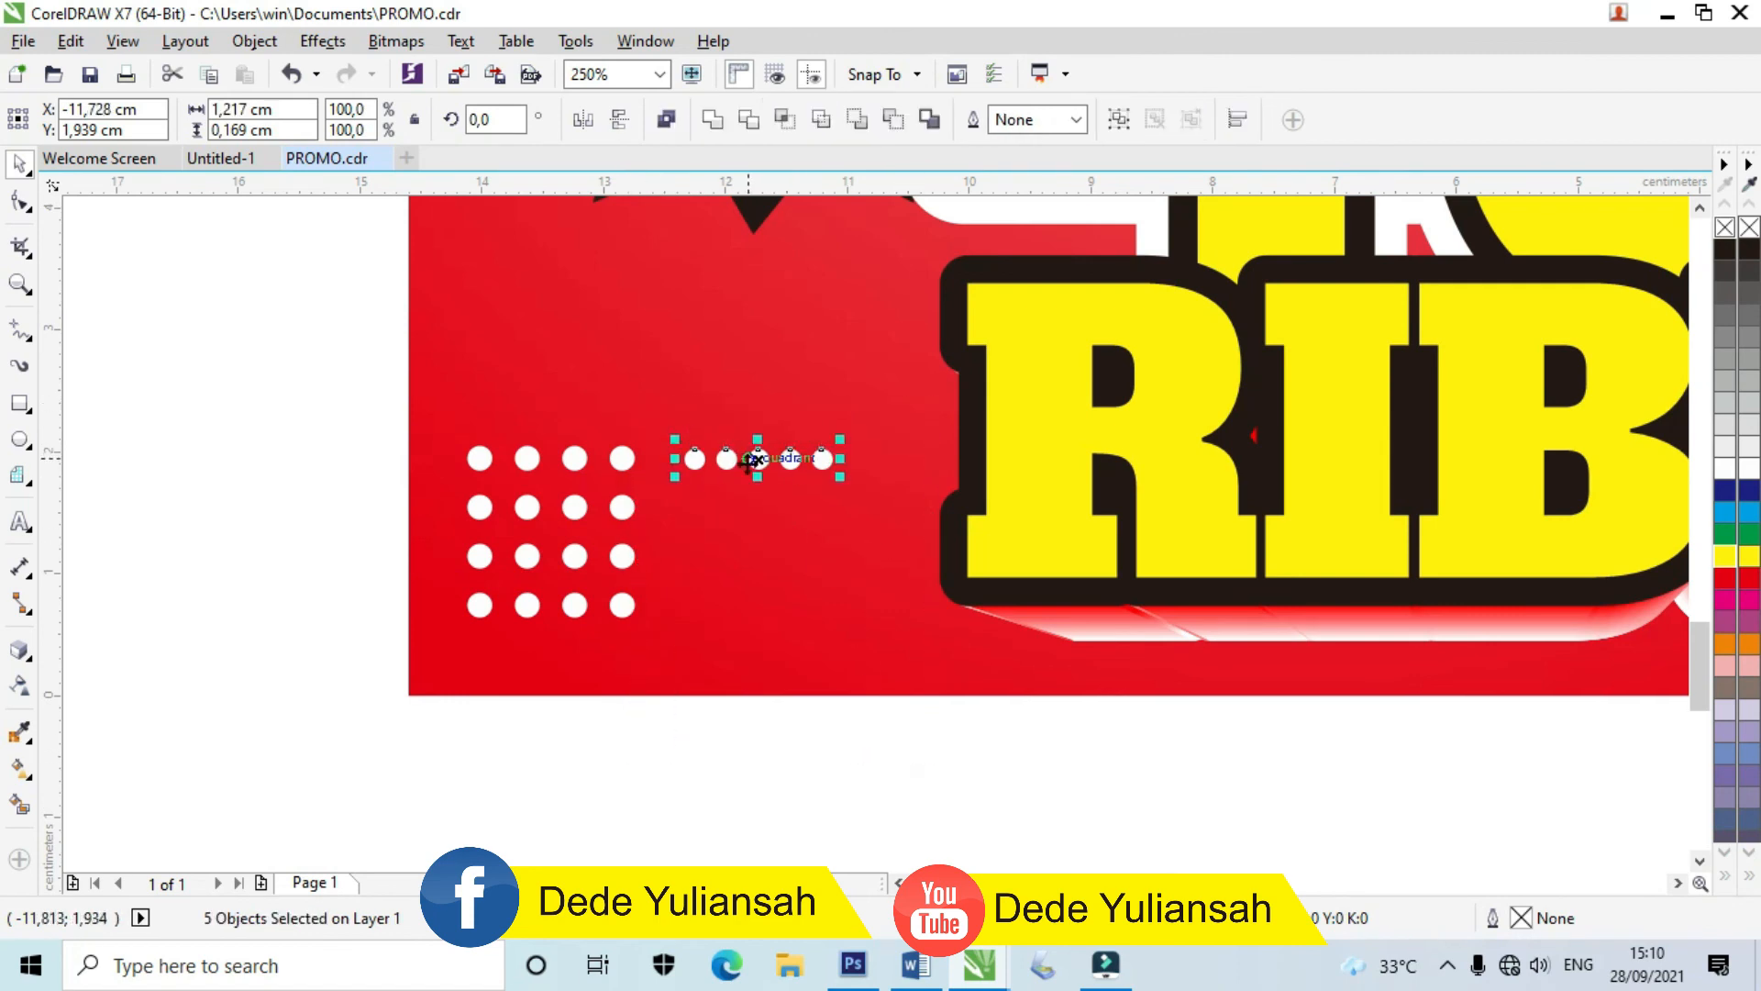
{"action": "left_click_drag", "start_coordinate": [756, 477], "coordinate": [627, 411]}
{"action": "key", "text": "ctrl+r"}
{"action": "key", "text": "ctrl+r"}
{"action": "key", "text": "ctrl+g"}
{"action": "scroll", "coordinate": [525, 551], "scroll_direction": "down", "scroll_amount": 3}
Step: Move the dot grid to the poster's lower left, enlarge it to about 160% and lower it slightly
{"action": "left_click_drag", "start_coordinate": [639, 527], "coordinate": [1461, 541]}
{"action": "scroll", "coordinate": [1043, 519], "scroll_direction": "down", "scroll_amount": 2}
{"action": "scroll", "coordinate": [1043, 519], "scroll_direction": "up", "scroll_amount": 1}
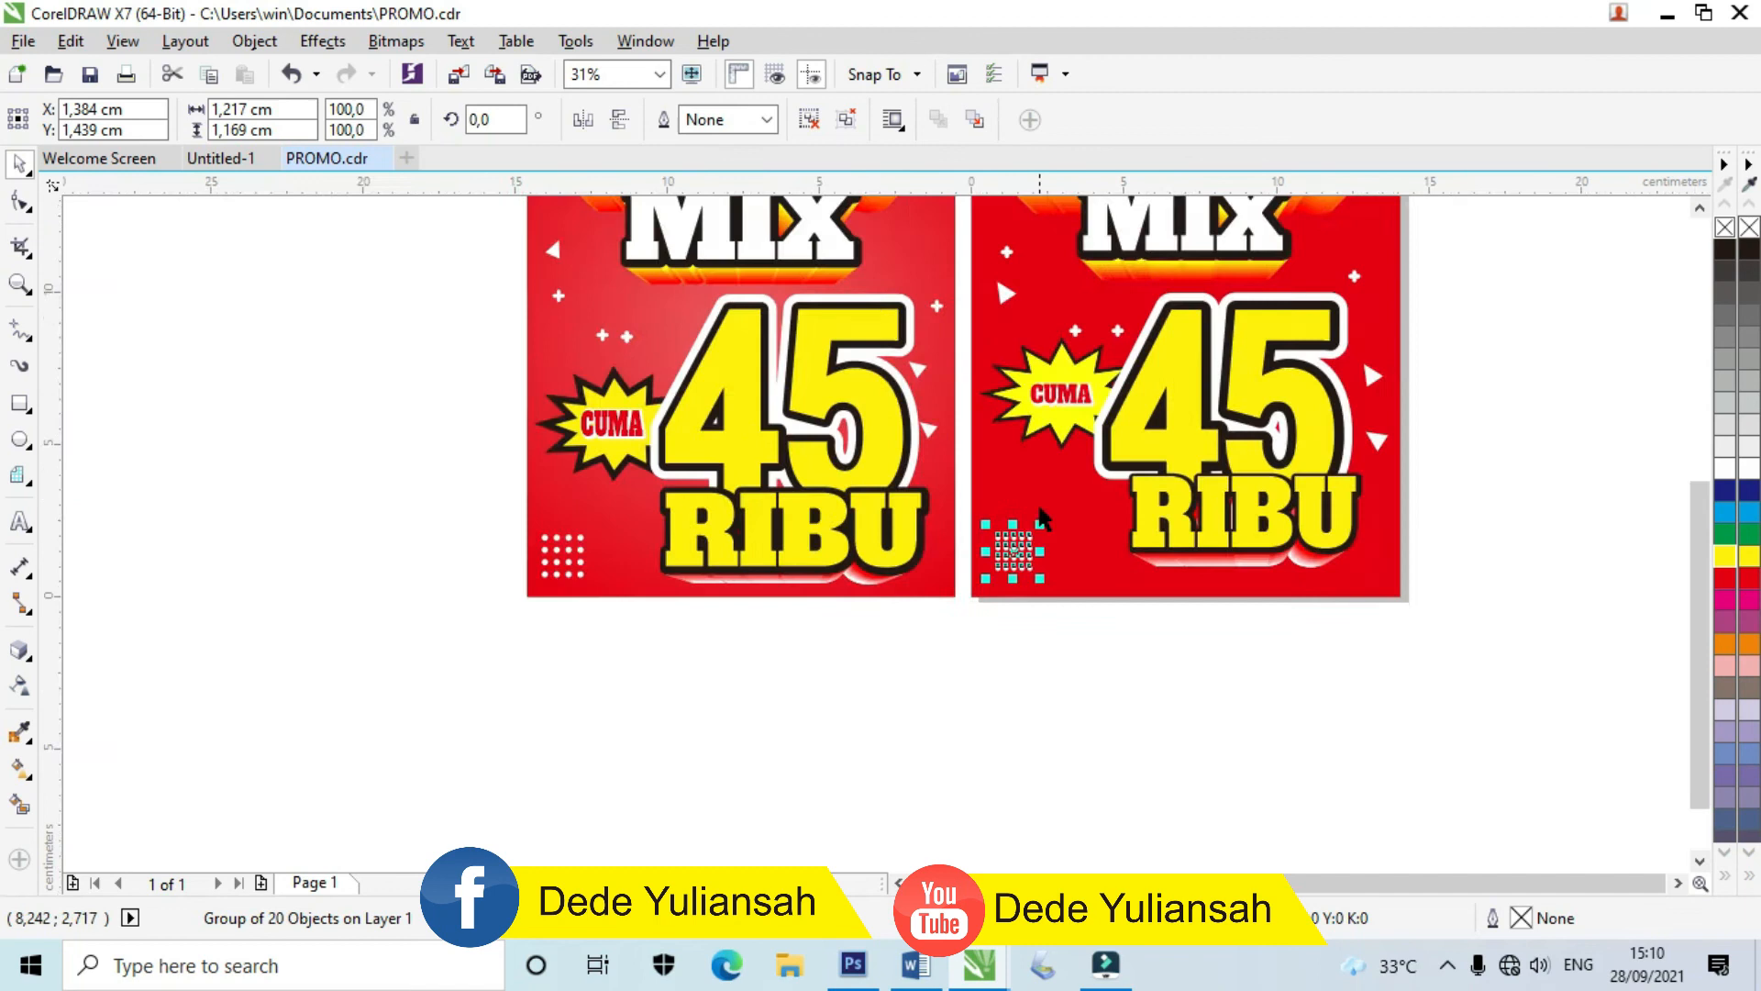
{"action": "scroll", "coordinate": [1042, 516], "scroll_direction": "up", "scroll_amount": 2}
{"action": "left_click_drag", "start_coordinate": [1039, 548], "coordinate": [1083, 505]}
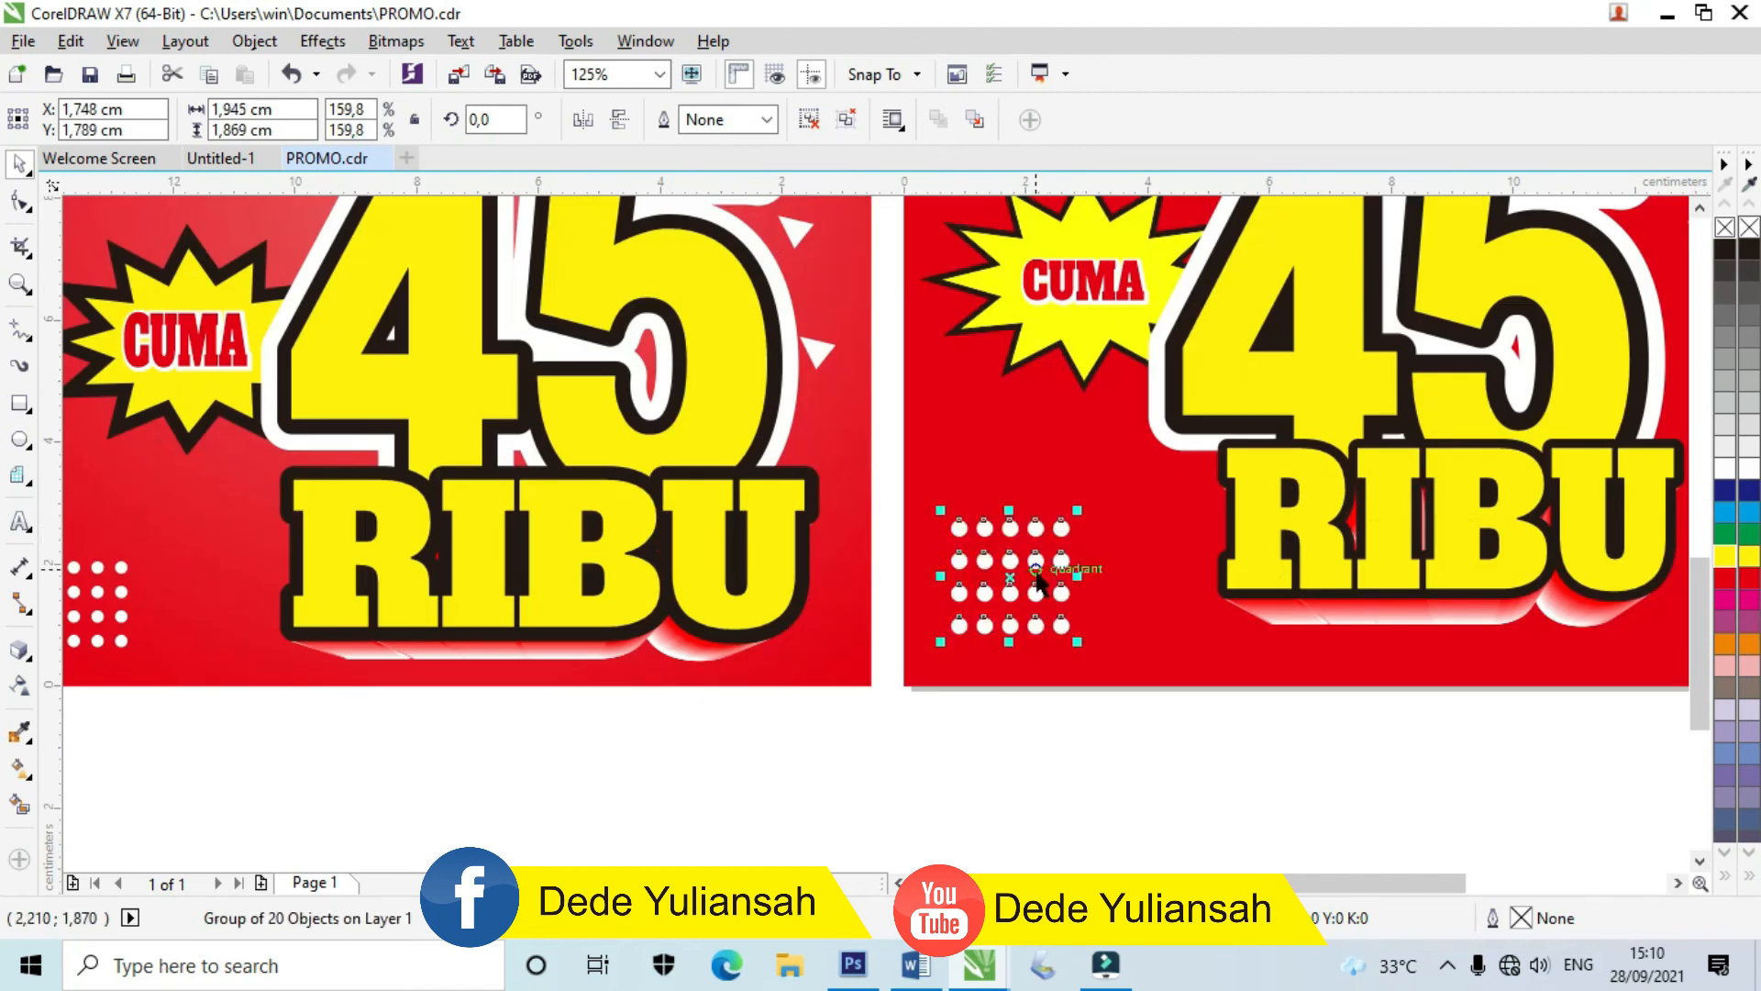
{"action": "left_click_drag", "start_coordinate": [1009, 558], "coordinate": [1005, 579]}
{"action": "scroll", "coordinate": [1051, 547], "scroll_direction": "up", "scroll_amount": 1}
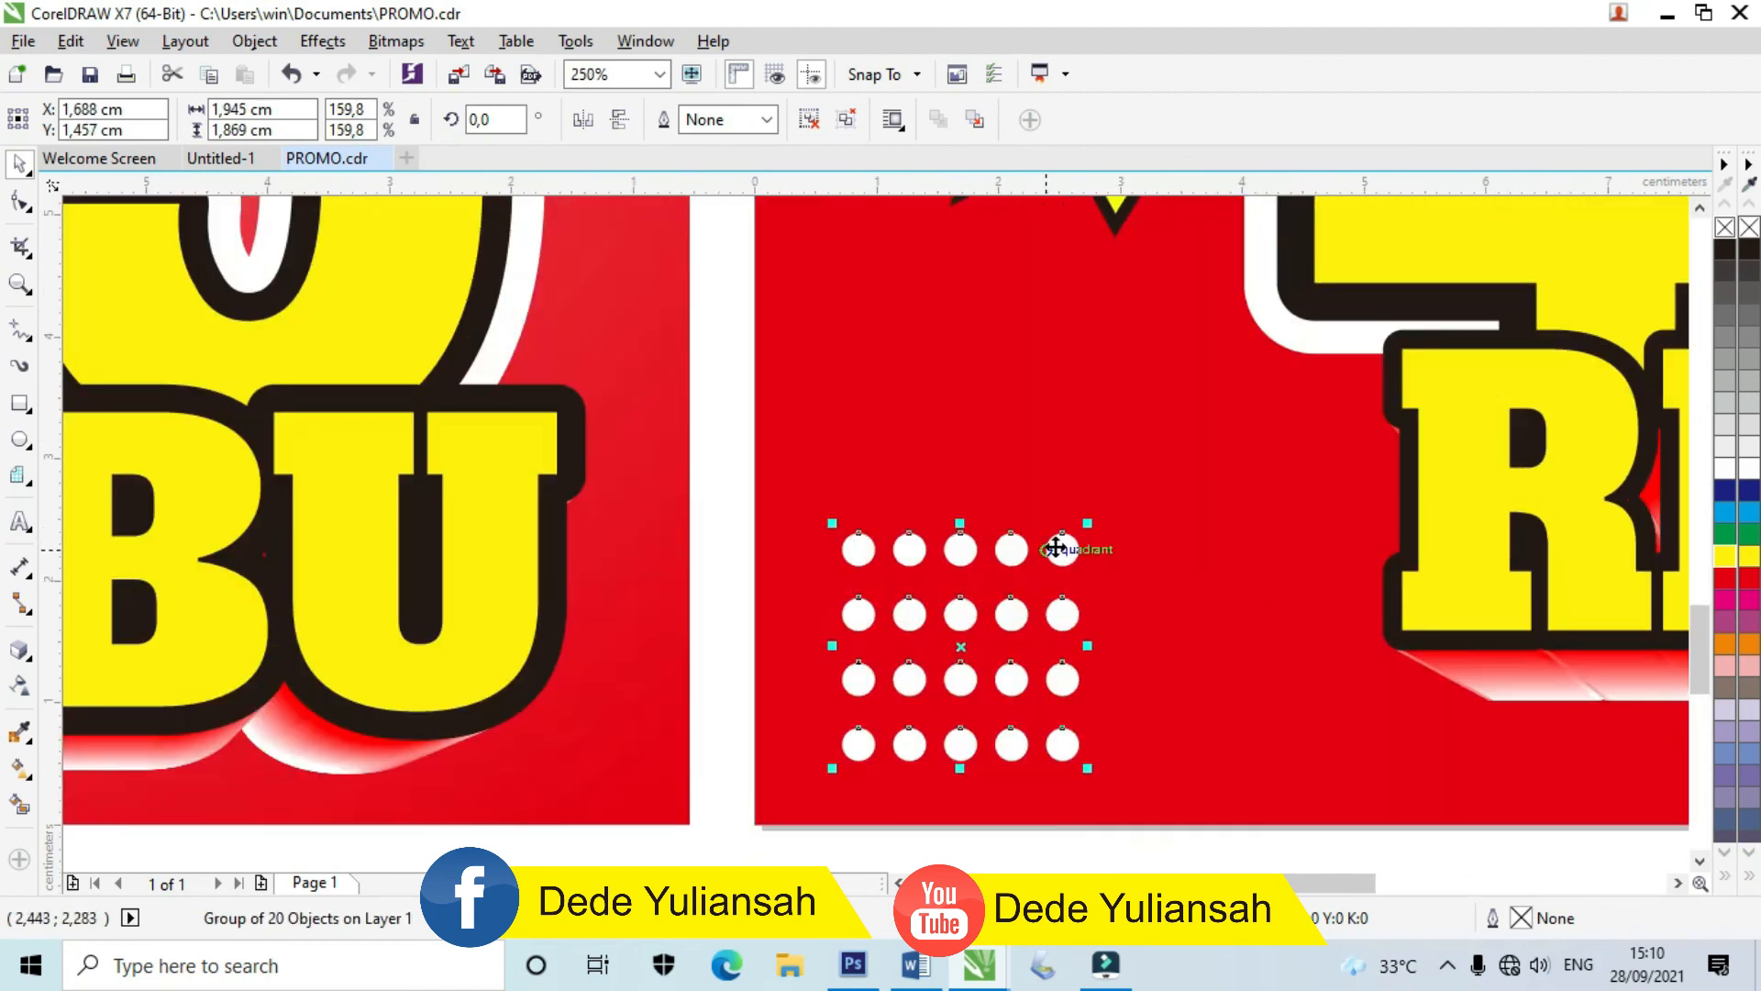
{"action": "left_click", "coordinate": [1096, 523]}
{"action": "scroll", "coordinate": [862, 606], "scroll_direction": "down", "scroll_amount": 2}
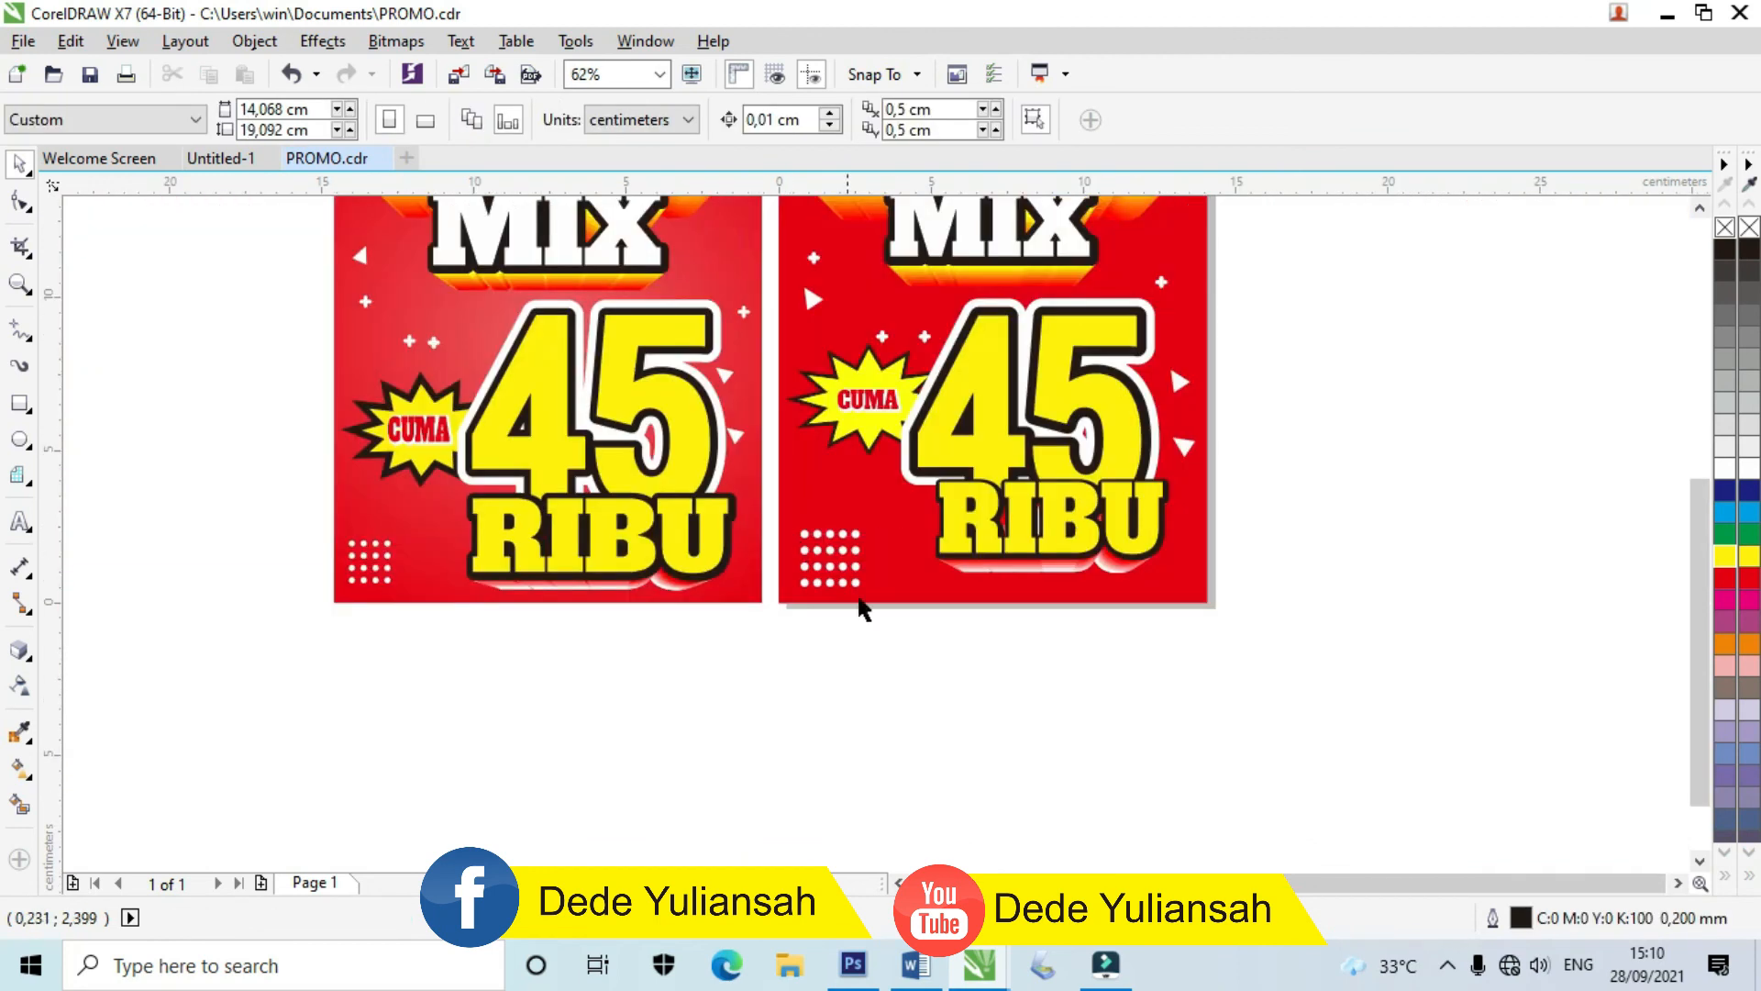
{"action": "scroll", "coordinate": [808, 652], "scroll_direction": "down", "scroll_amount": 1}
{"action": "scroll", "coordinate": [921, 380], "scroll_direction": "up", "scroll_amount": 1}
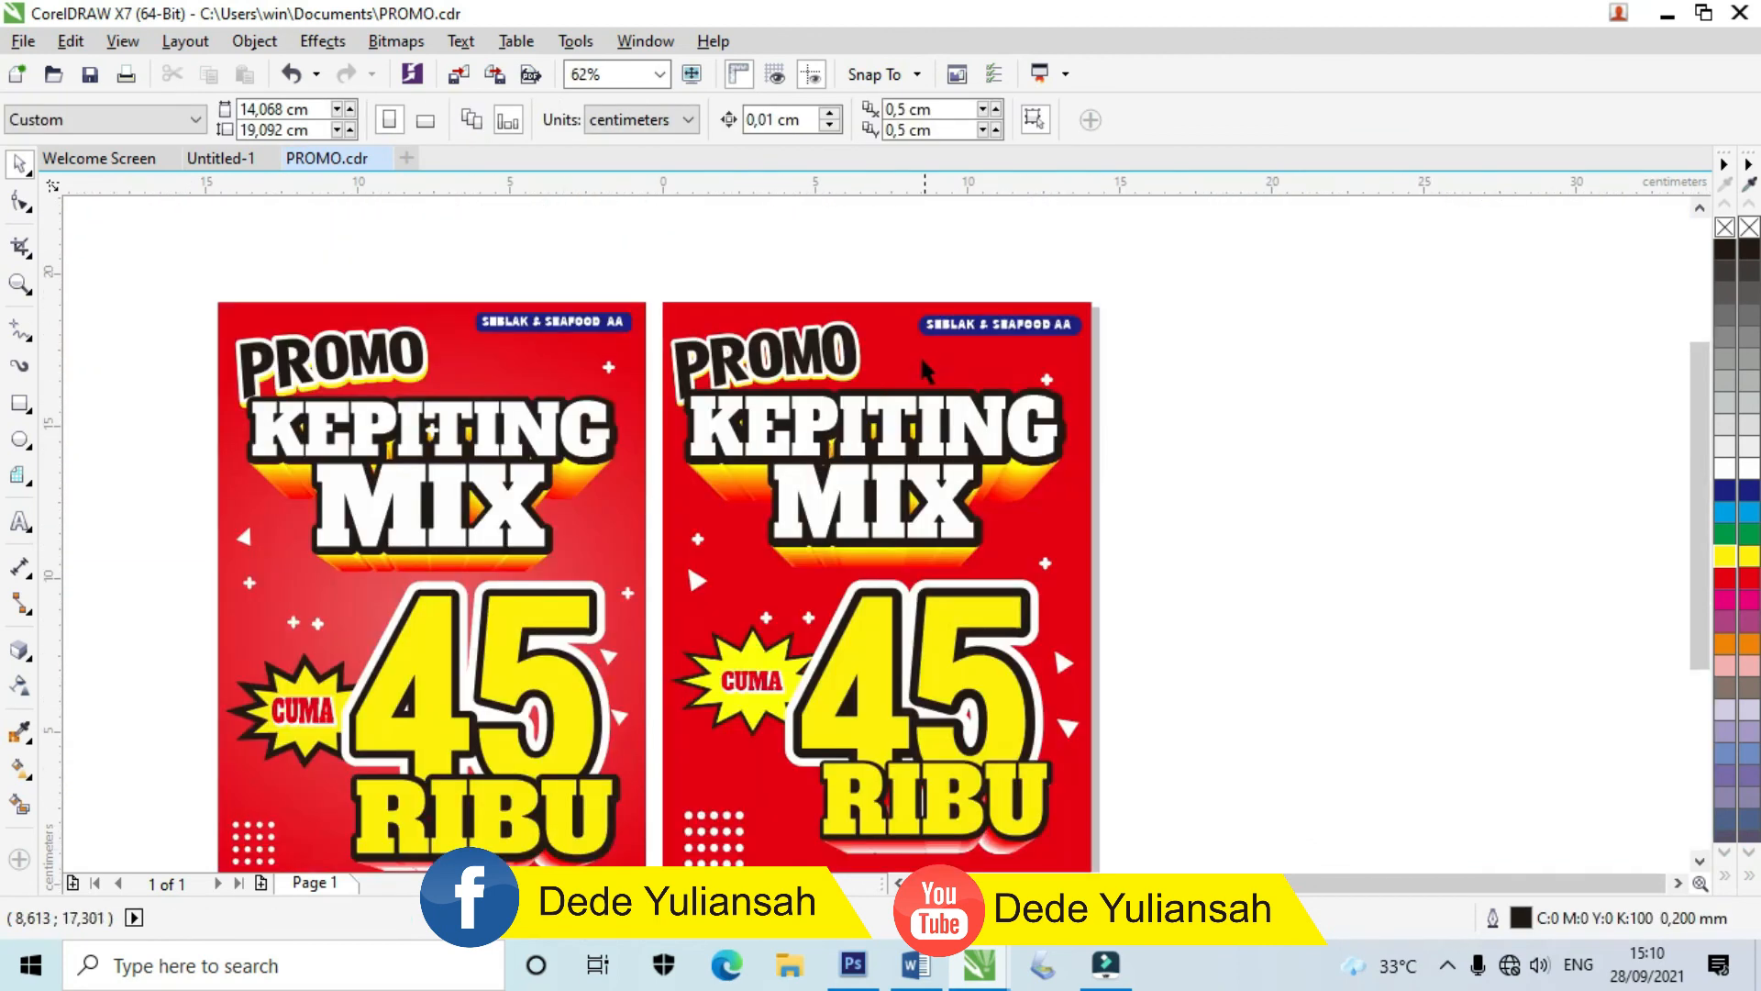